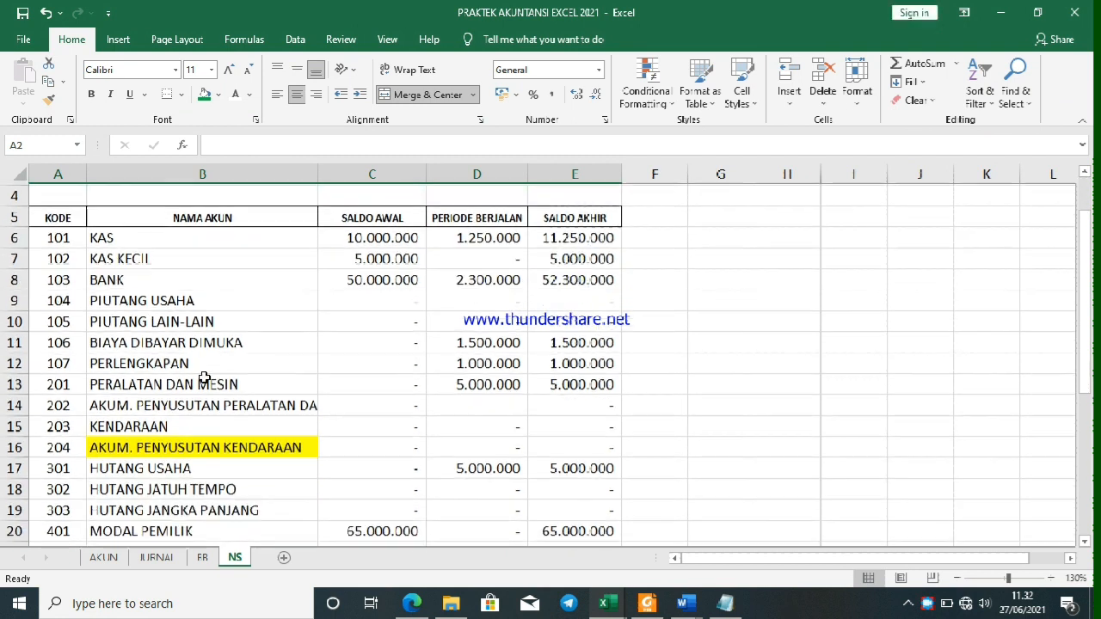
pyautogui.moveTo(53, 216); pyautogui.dragTo(572, 509)
pyautogui.rightClick(414, 368)
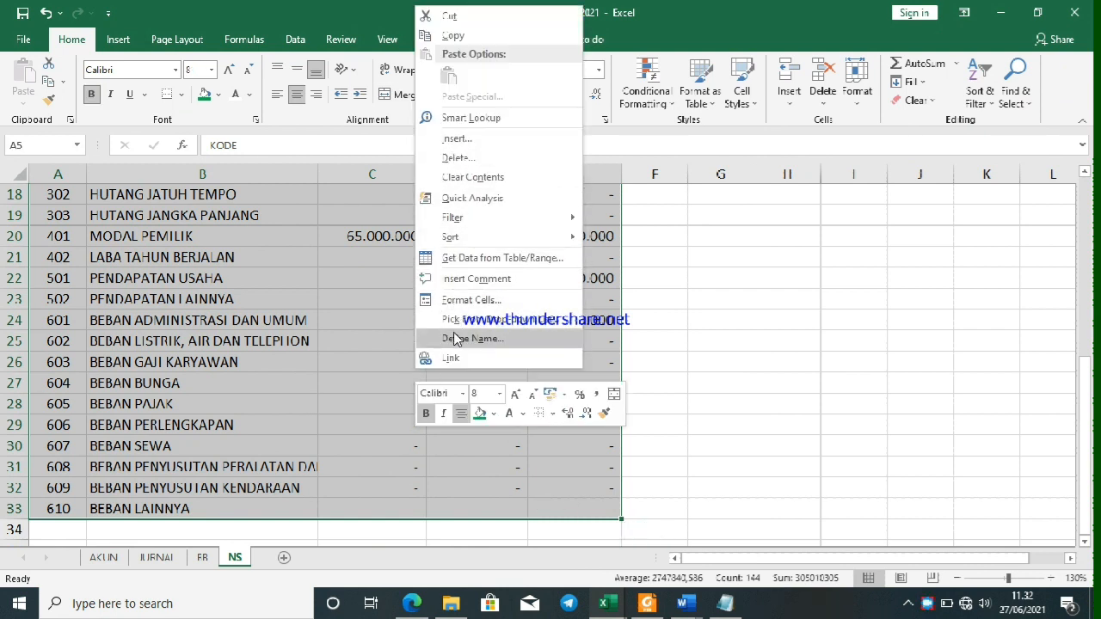
pyautogui.click(703, 413)
pyautogui.click(696, 467)
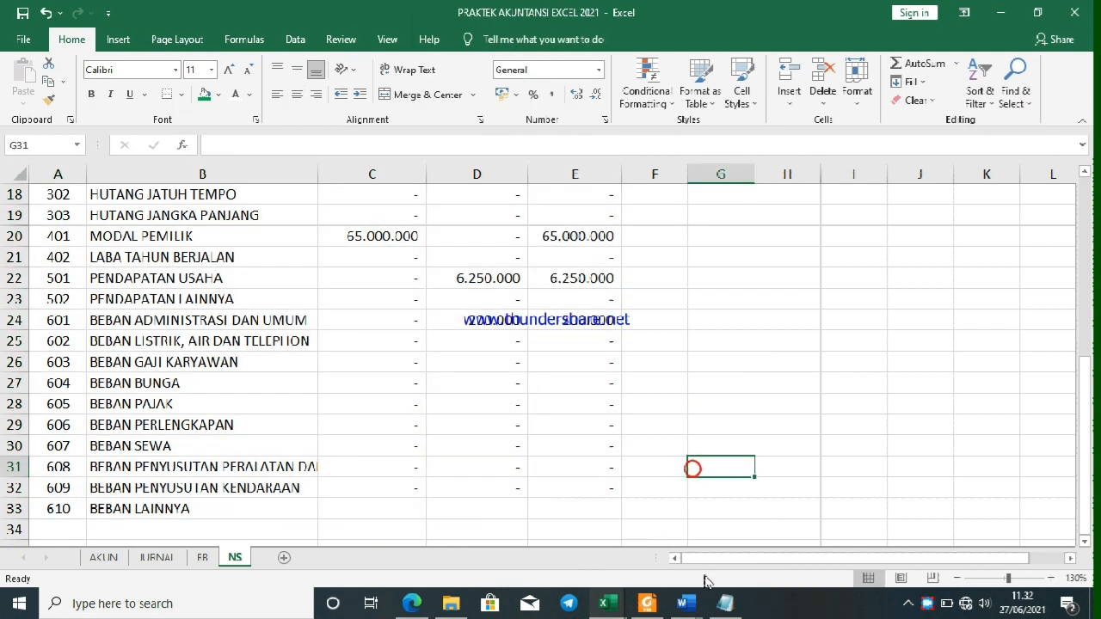
# Define the name NS for the account balance table in A5:E33 on the NS sheet
pyautogui.scroll(6, 37, 277)
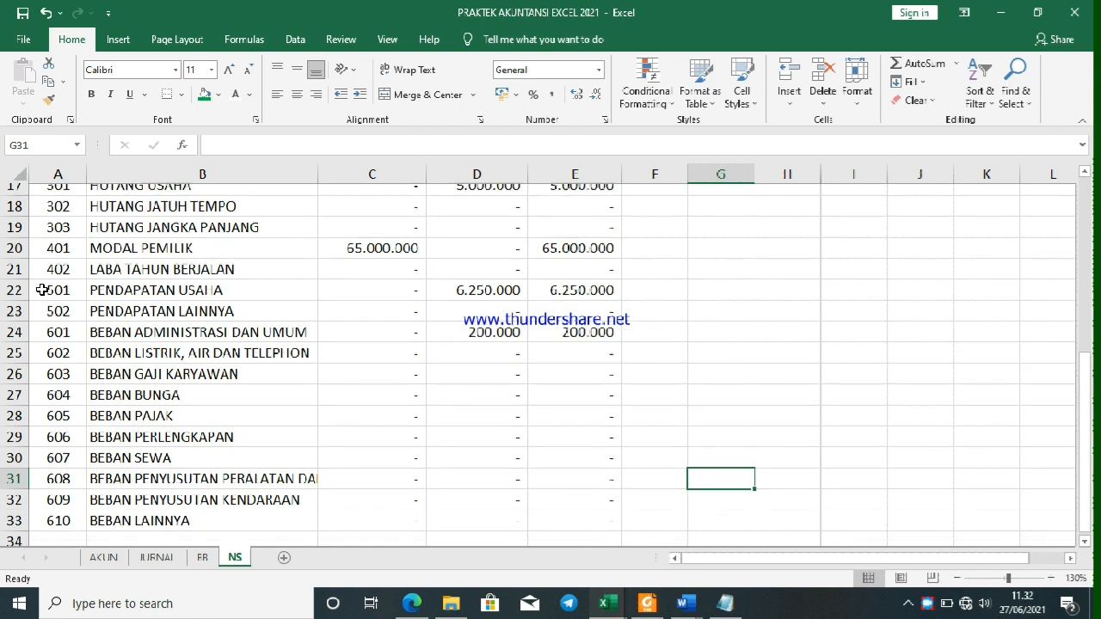
pyautogui.moveTo(34, 287); pyautogui.dragTo(570, 511)
pyautogui.rightClick(447, 401)
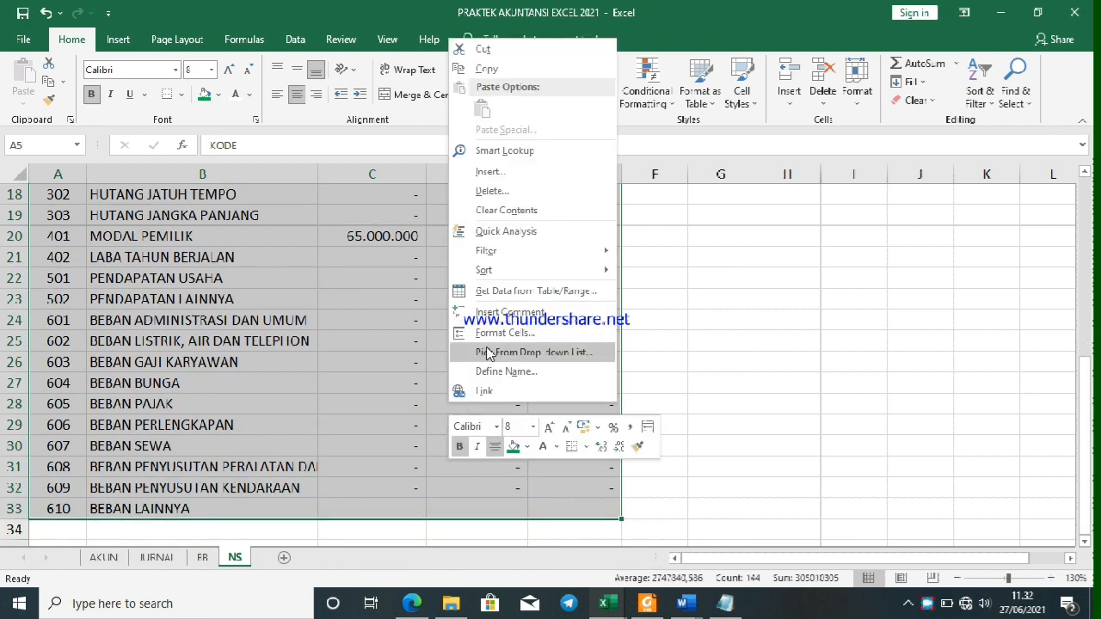
pyautogui.click(501, 370)
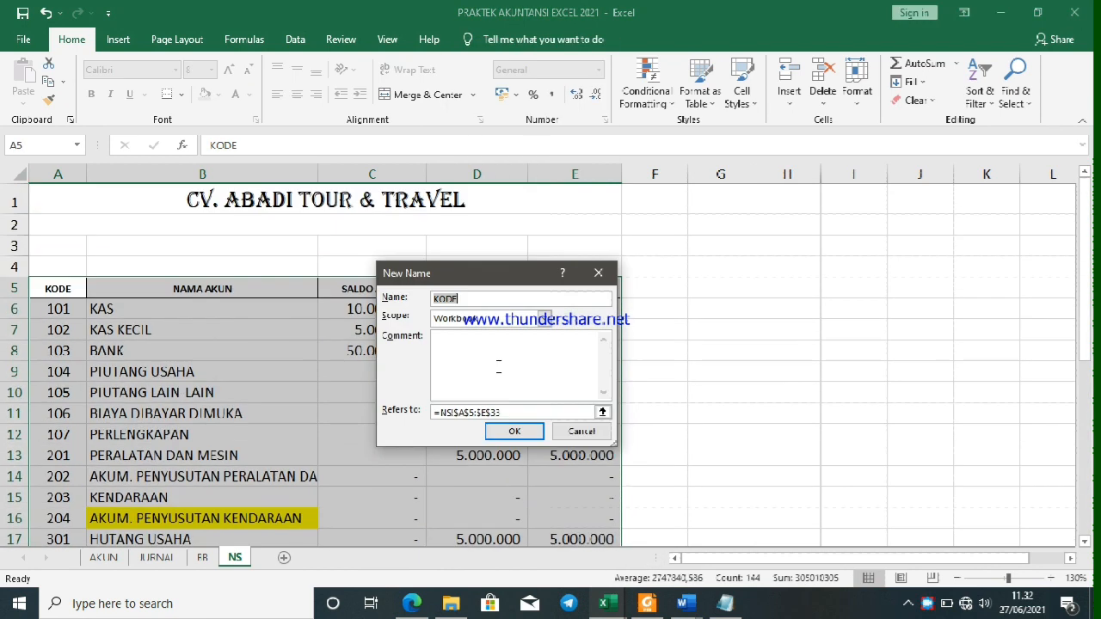
pyautogui.write('n')
pyautogui.click(515, 432)
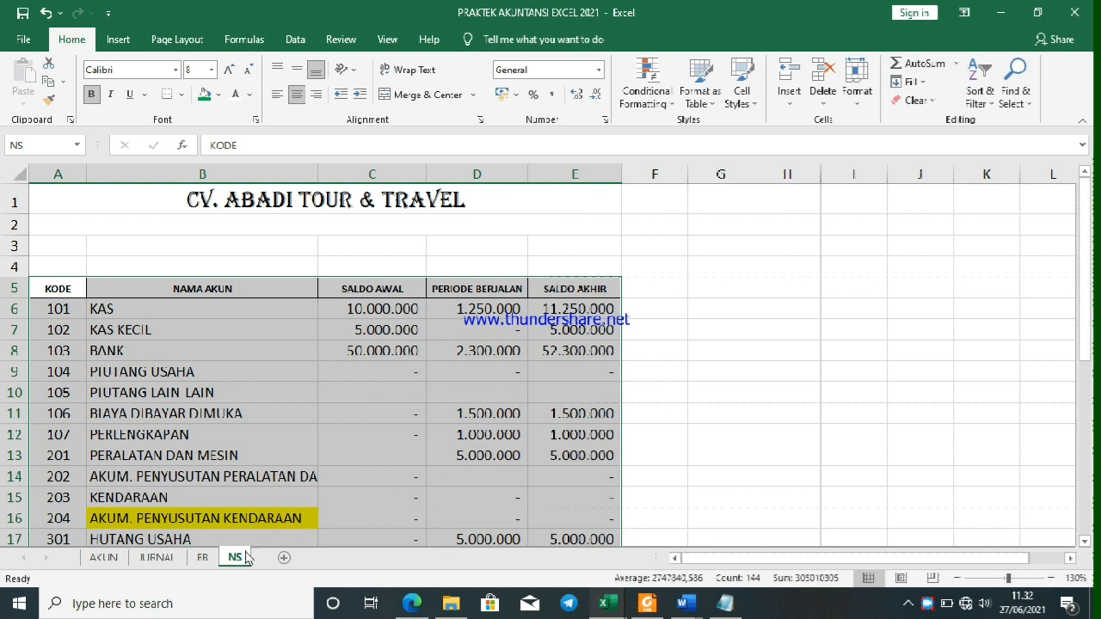
# On the BB sheet, start a replacement IF formula in F10 with the condition $E$5="DEBET"
pyautogui.click(202, 557)
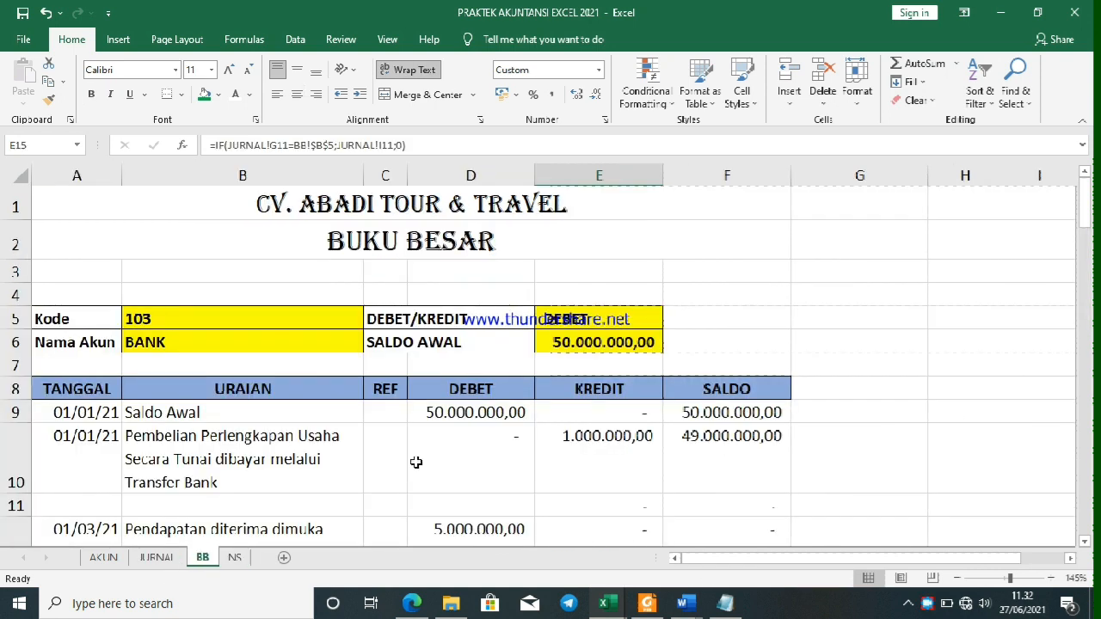
pyautogui.scroll(1, 651, 451)
pyautogui.click(693, 290)
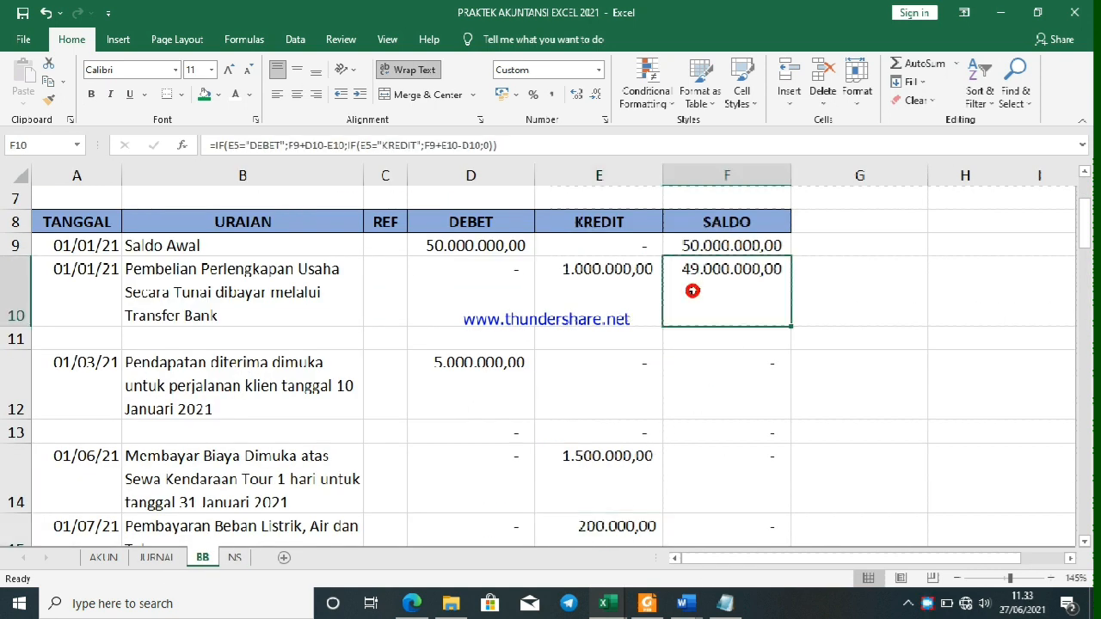
pyautogui.write('=IF(')
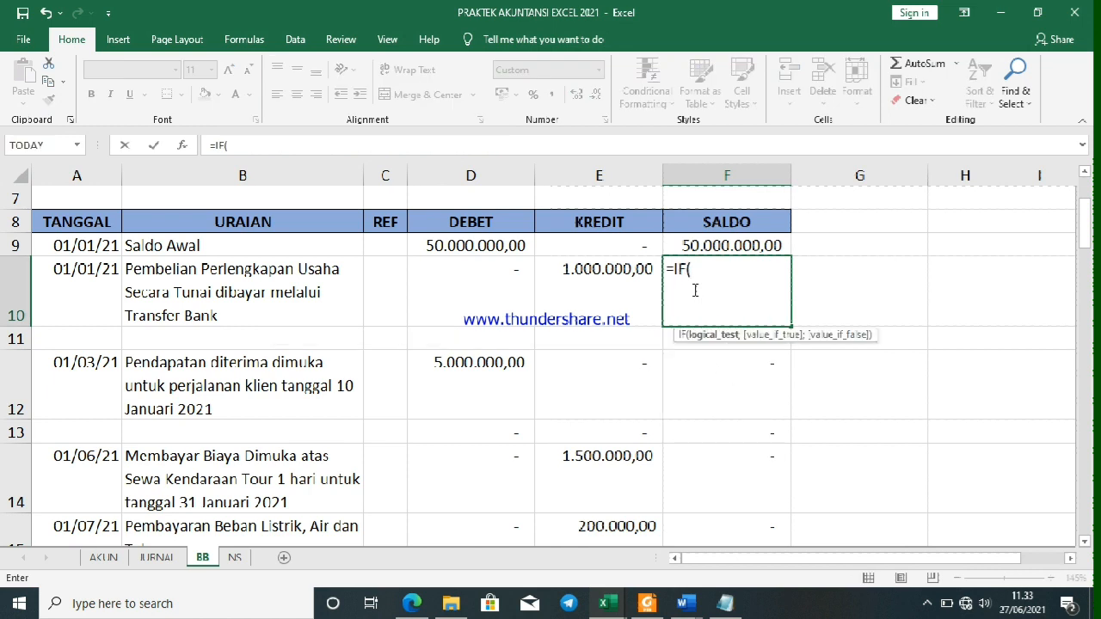
pyautogui.scroll(2, 563, 284)
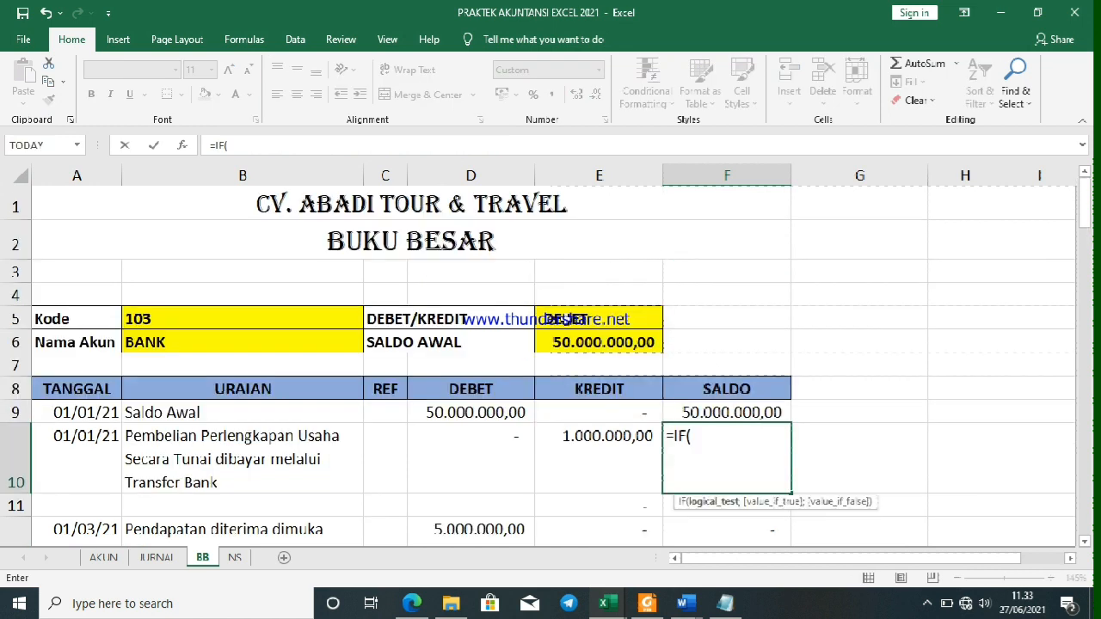
pyautogui.click(566, 319)
pyautogui.press('F4')
pyautogui.write('="DEBET')
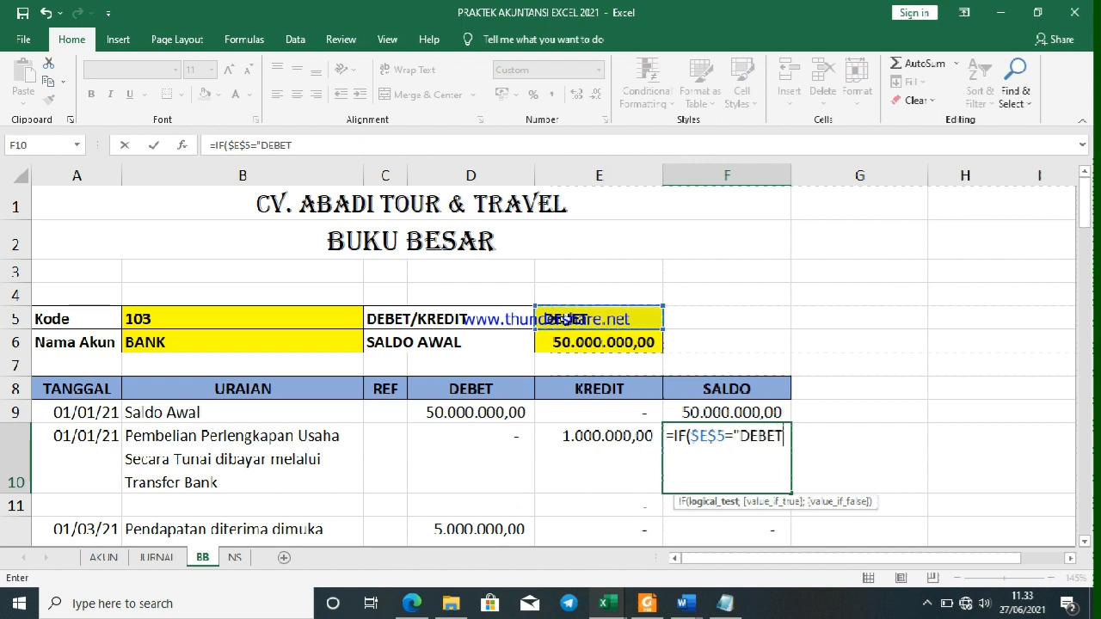
pyautogui.write('";')
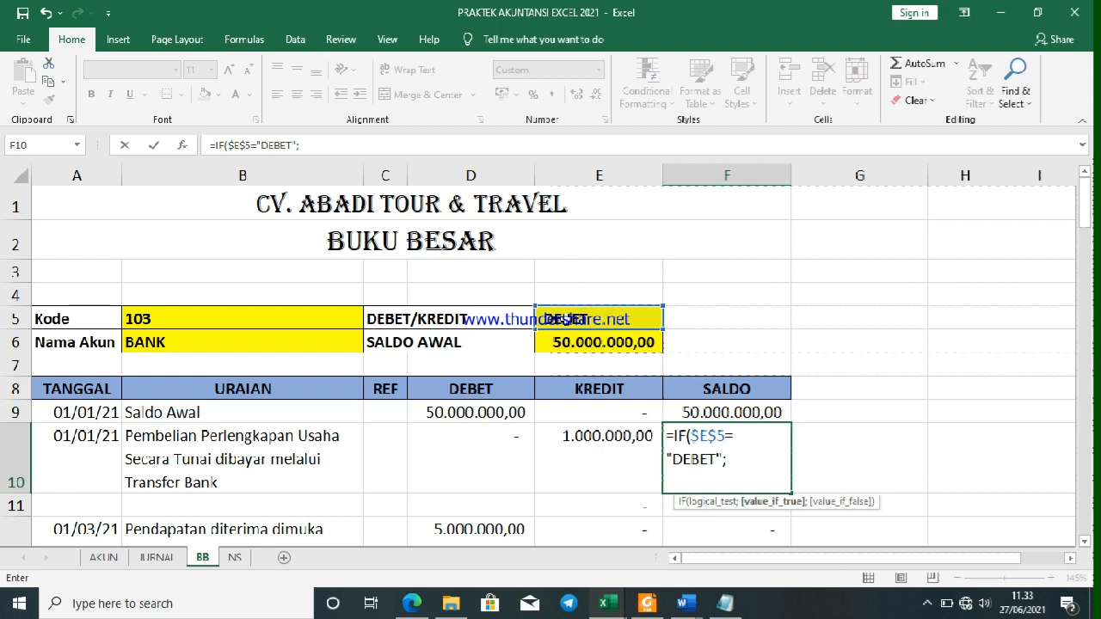
# Add F9+D10-E10 as the value if true in F10's IF formula
pyautogui.click(688, 413)
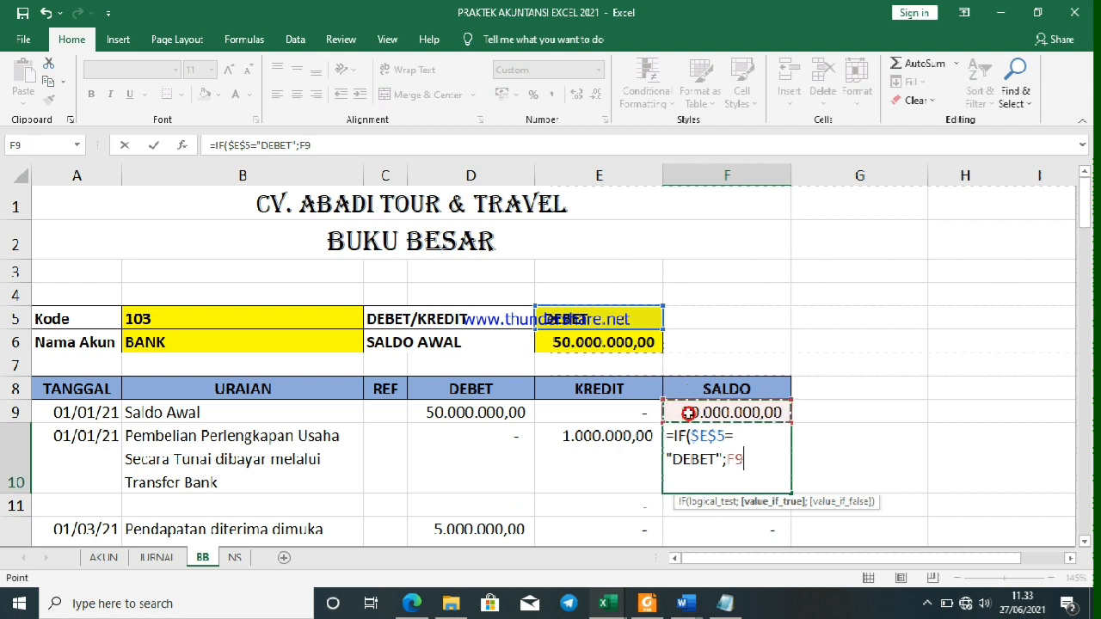
pyautogui.write('+')
pyautogui.click(473, 450)
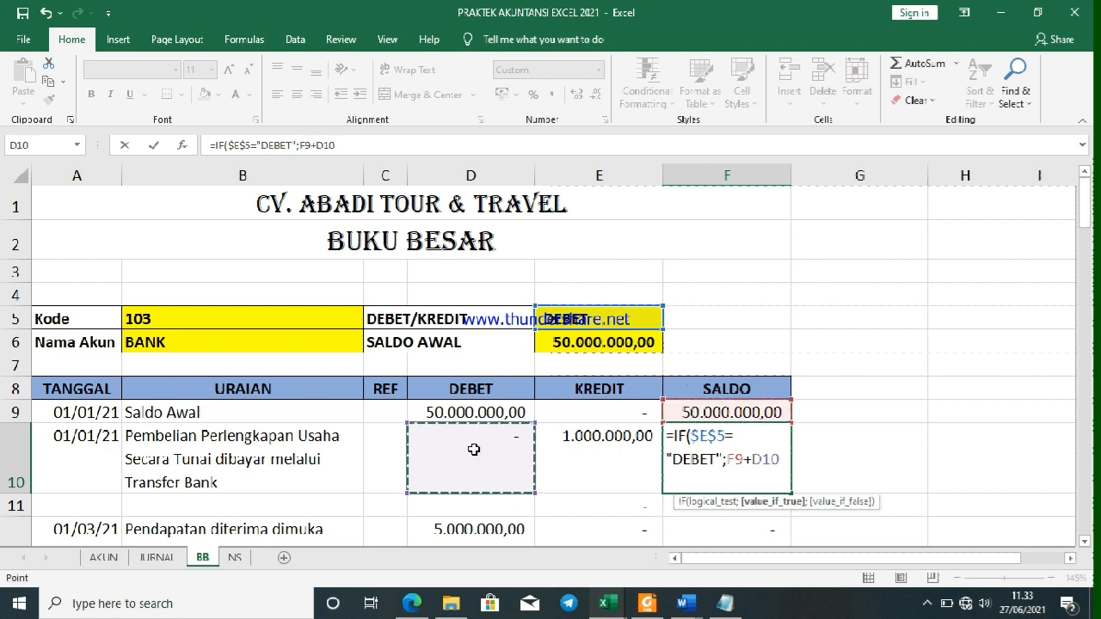
pyautogui.write('-')
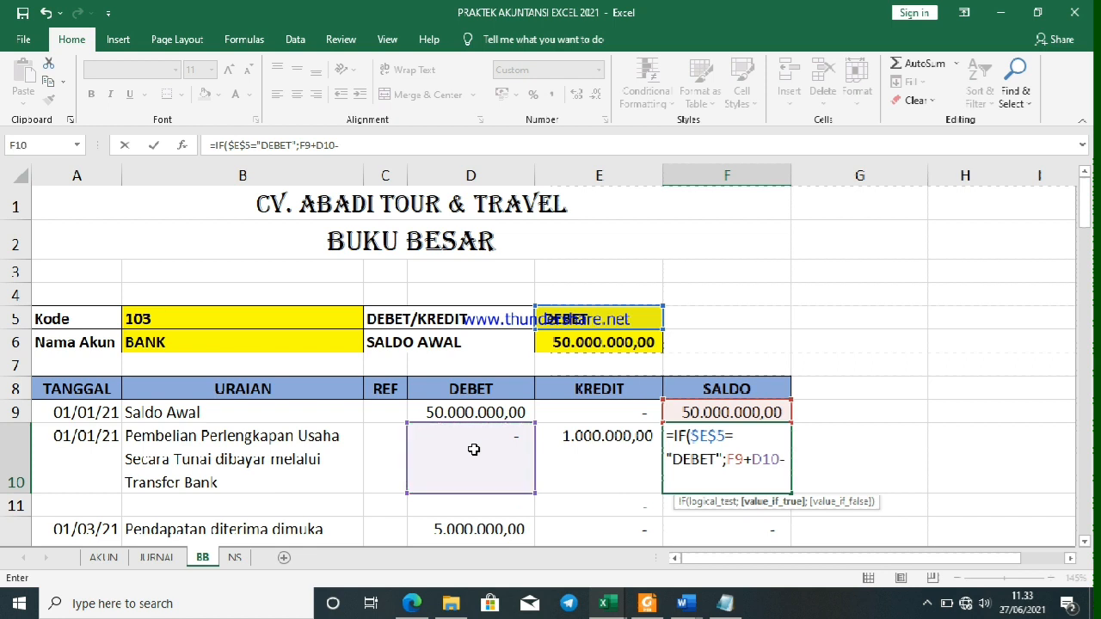
pyautogui.click(588, 453)
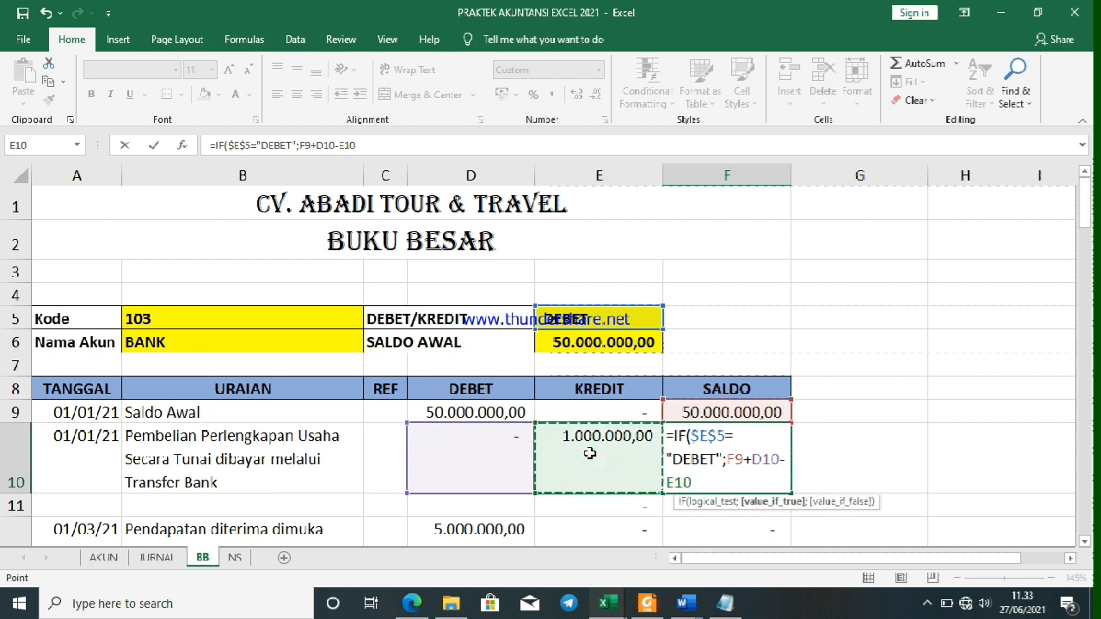
pyautogui.write(')')
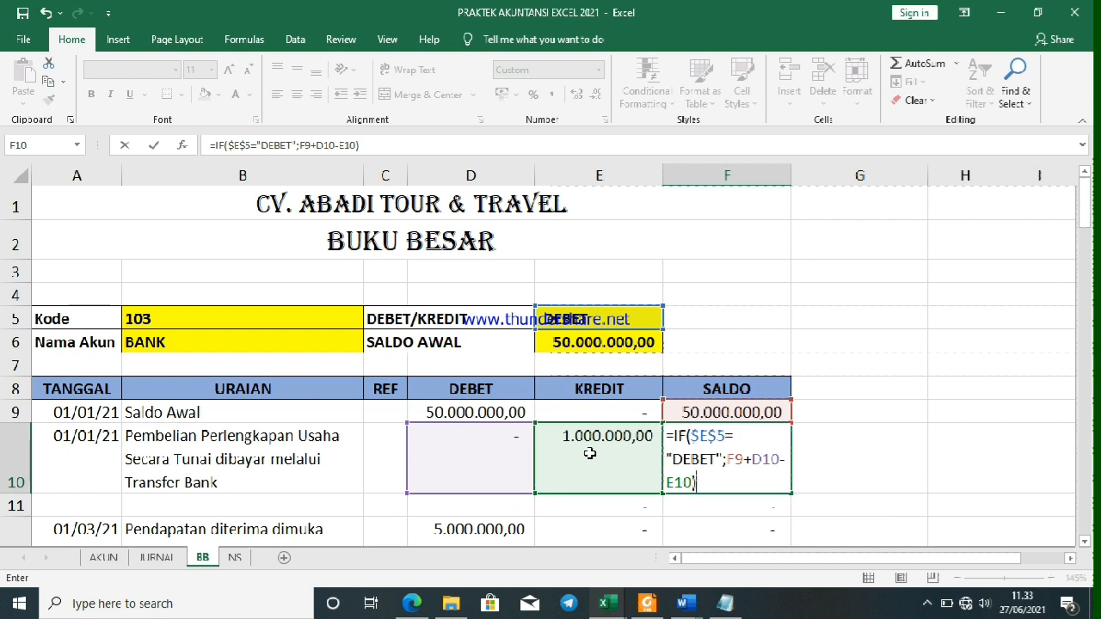
pyautogui.press('BackSpace')
# Nest a second IF in F10's formula with the condition $E$5="KREDIT"
pyautogui.write(';IF(')
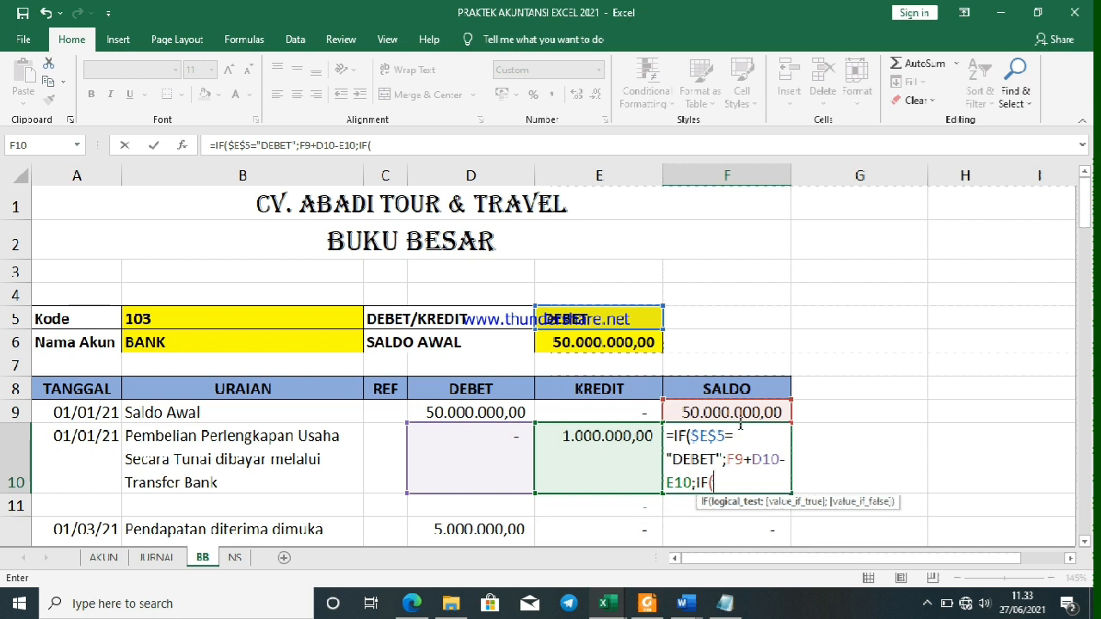
pyautogui.click(559, 320)
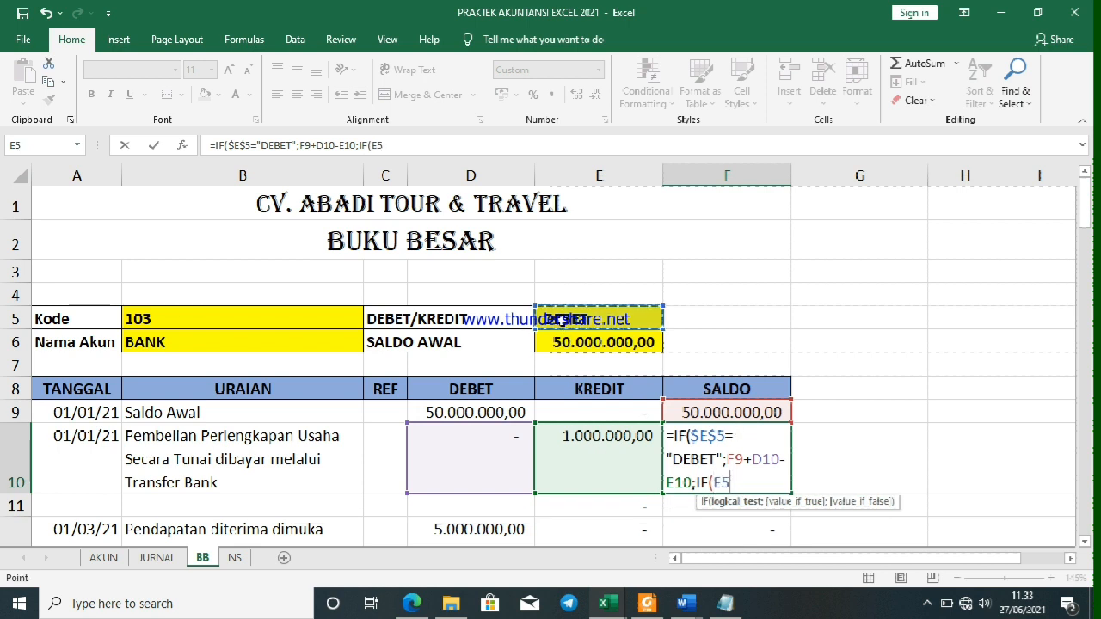
pyautogui.press('F4')
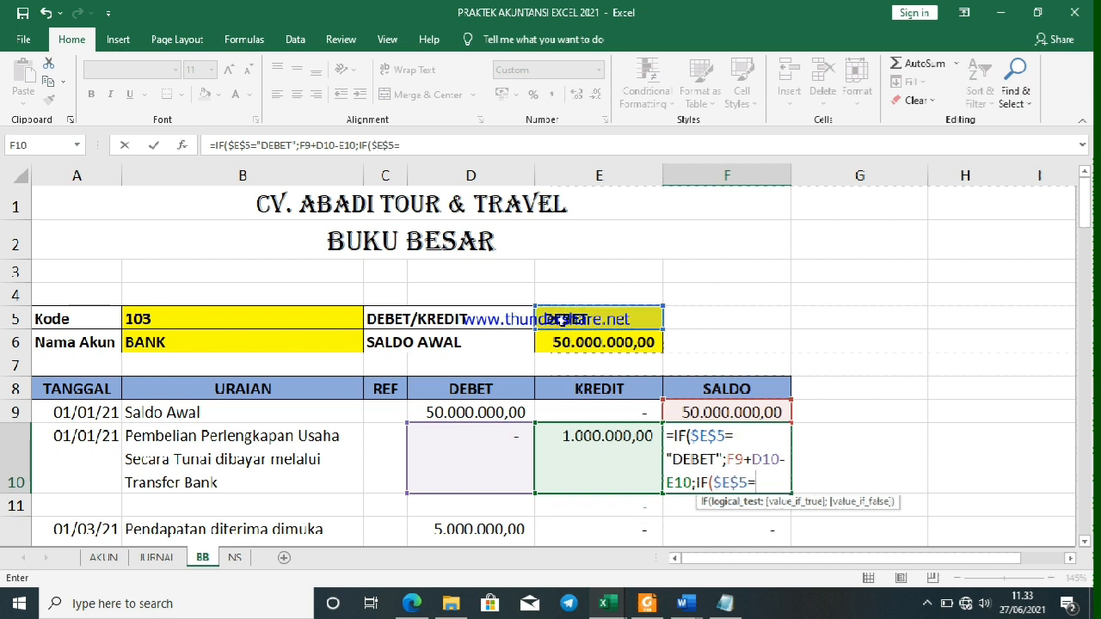
pyautogui.write('="KREDI')
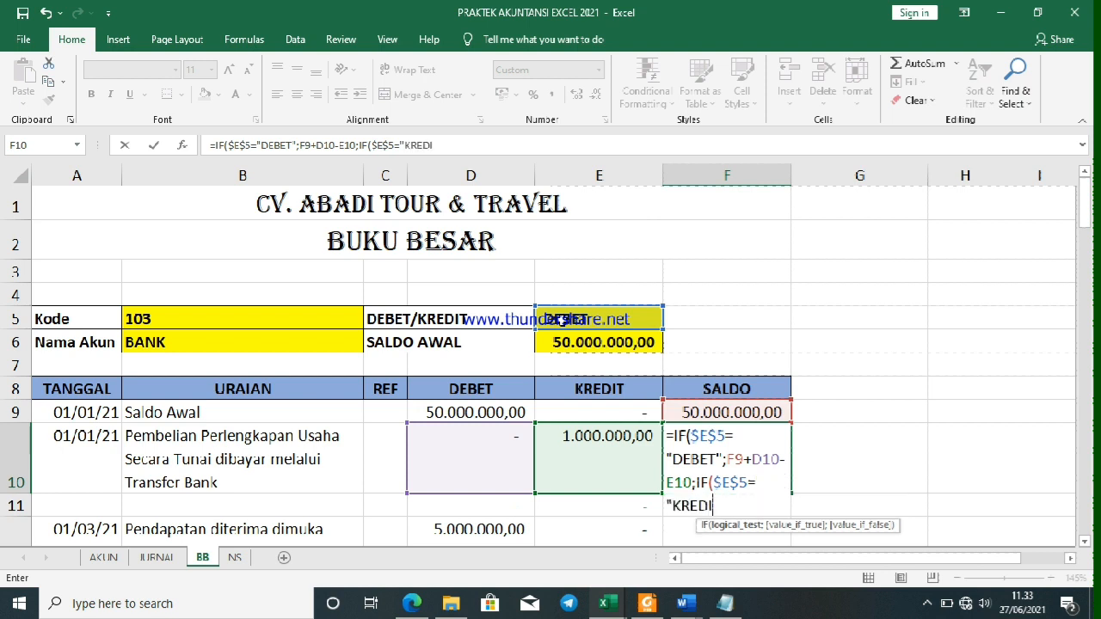
pyautogui.write('T";')
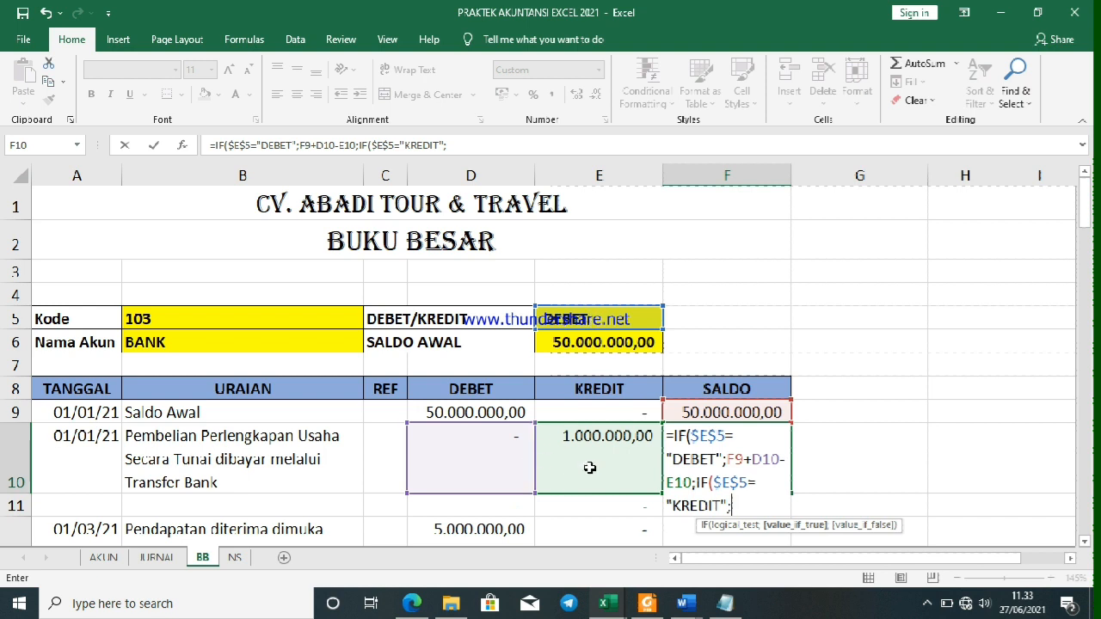
# Complete the nested IF in F10 with F9+E10-D10 if true and 0 if false, accepting the bracket correction
pyautogui.click(688, 413)
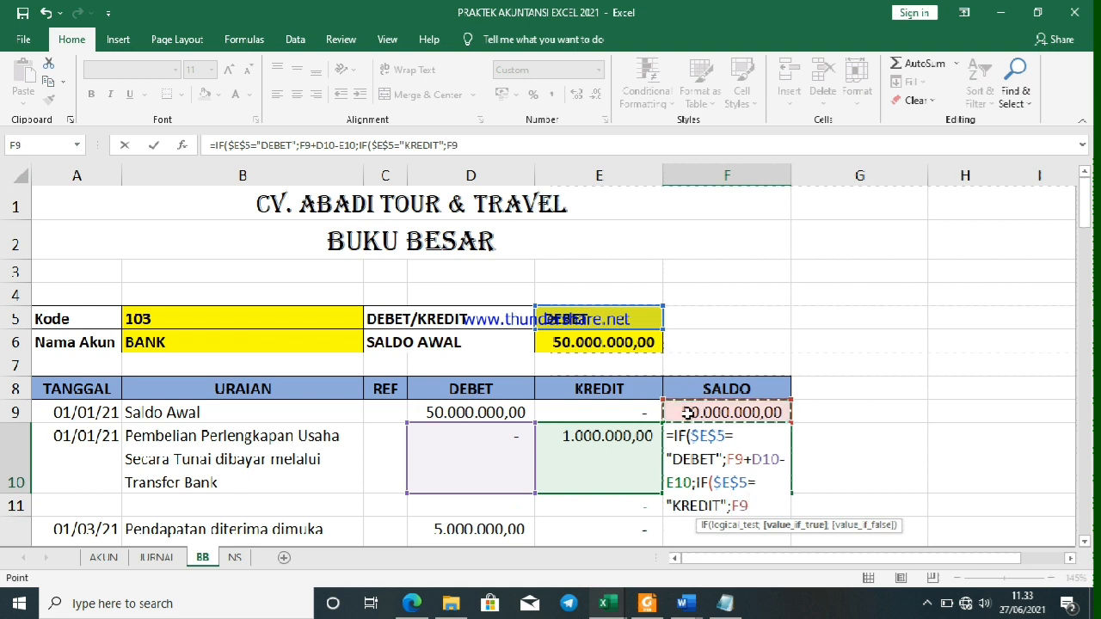
pyautogui.write('+')
pyautogui.click(600, 468)
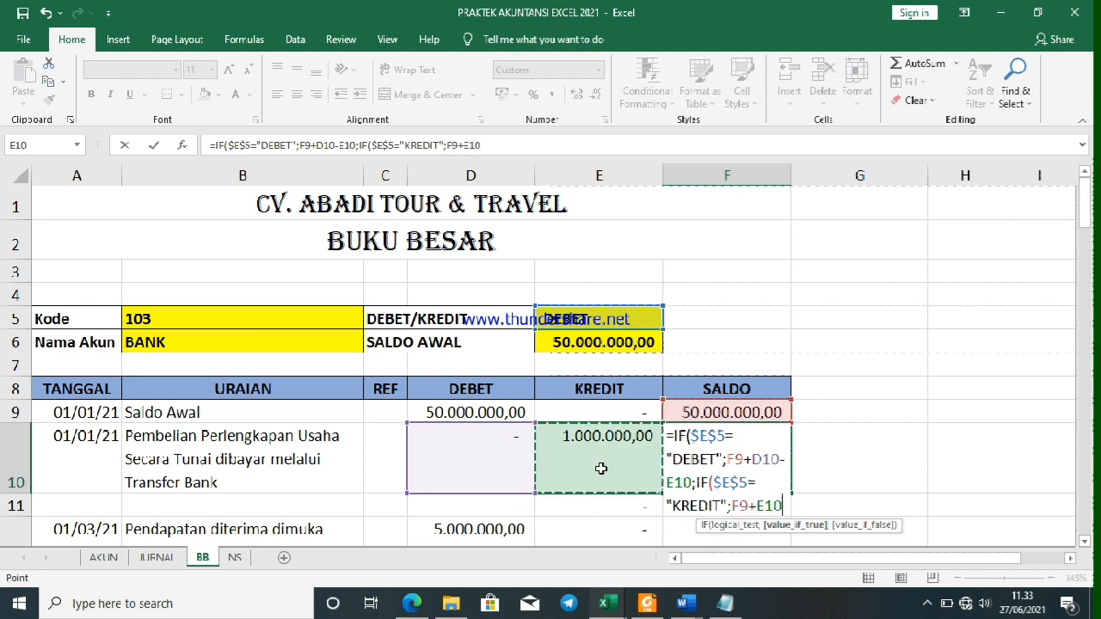
pyautogui.write('-')
pyautogui.click(470, 475)
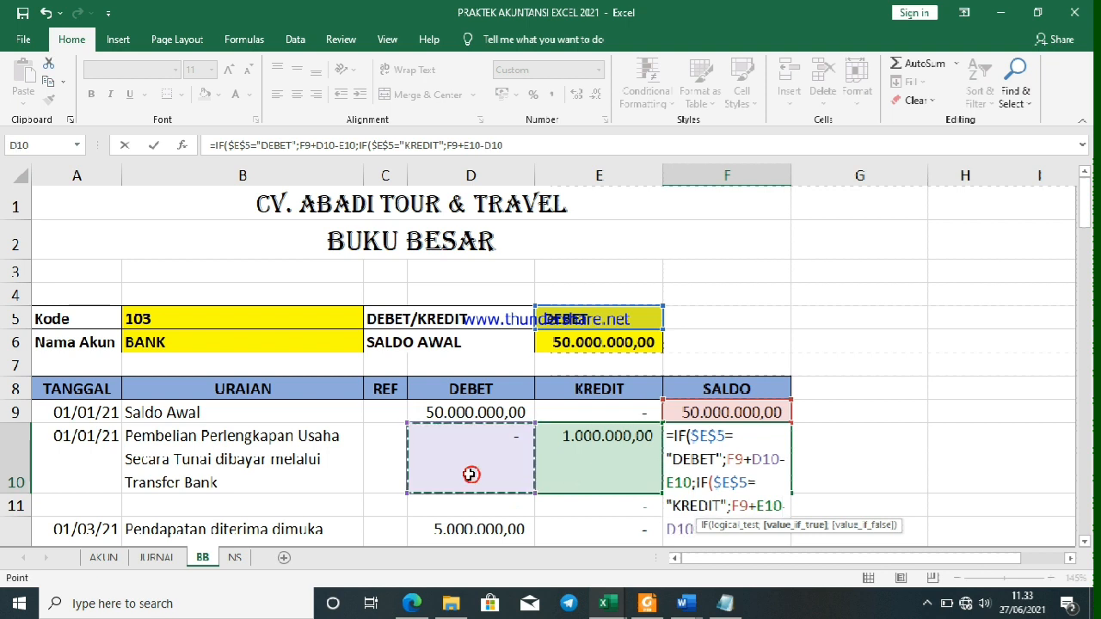
pyautogui.write(';')
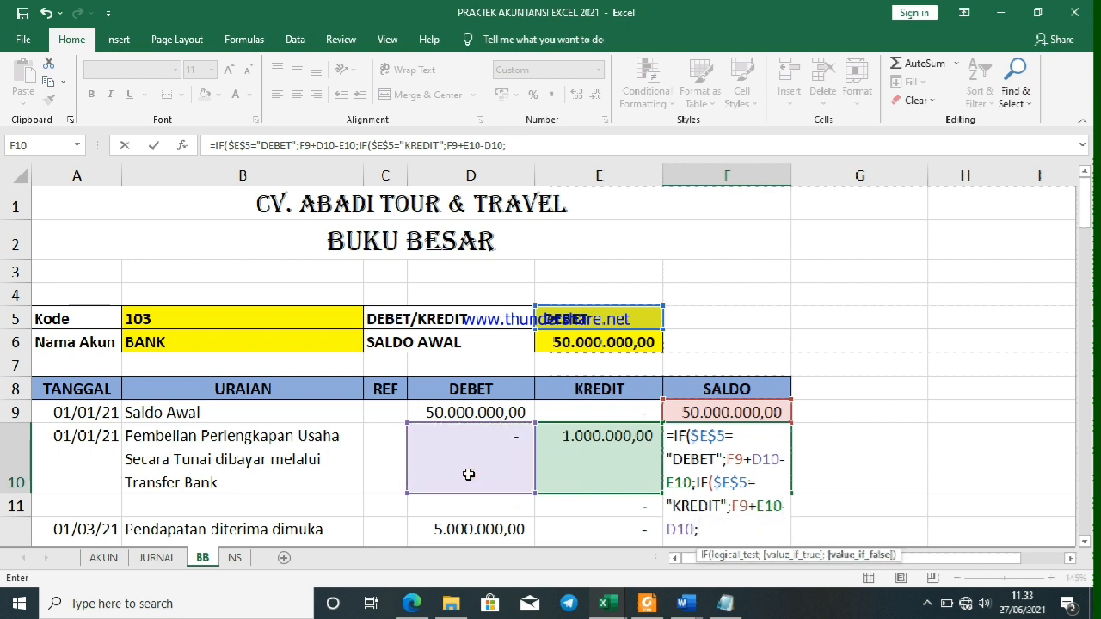
pyautogui.write('0')
pyautogui.press('Return')
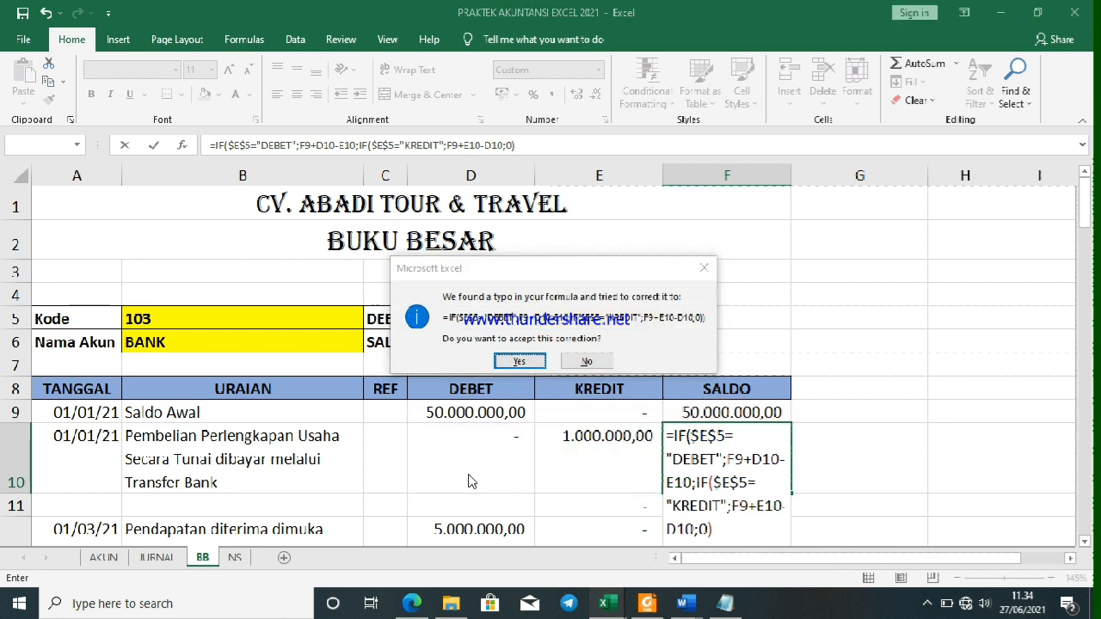
pyautogui.press('Return')
# Fill the balance formula from F10 down to F105 in the SALDO column and check the running balances
pyautogui.click(695, 452)
pyautogui.scroll(-2, 731, 434)
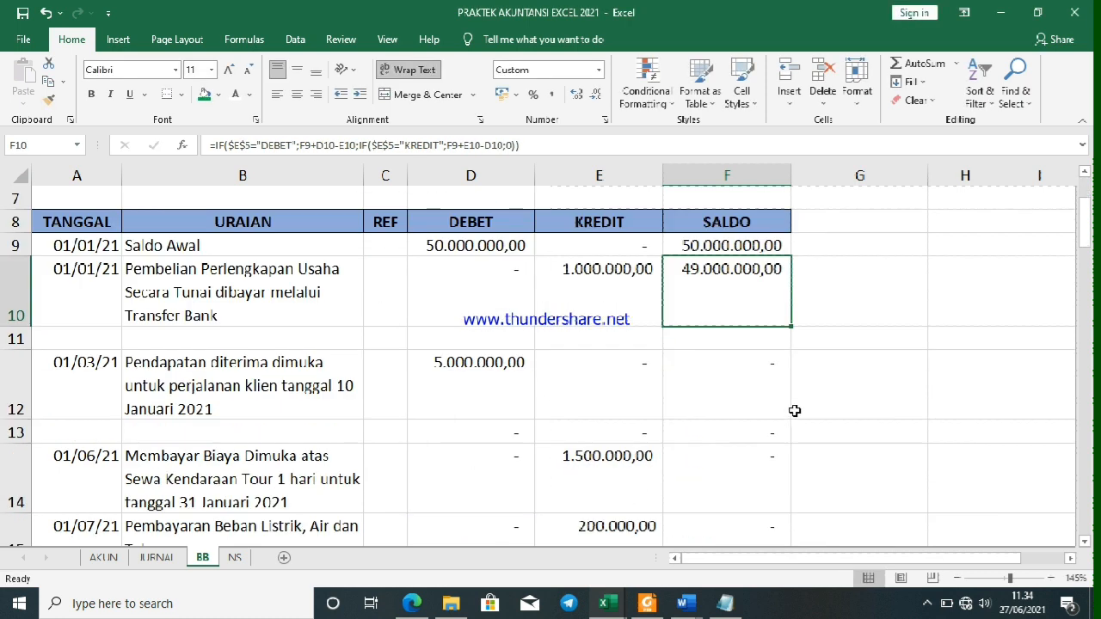
pyautogui.moveTo(792, 328); pyautogui.dragTo(777, 514)
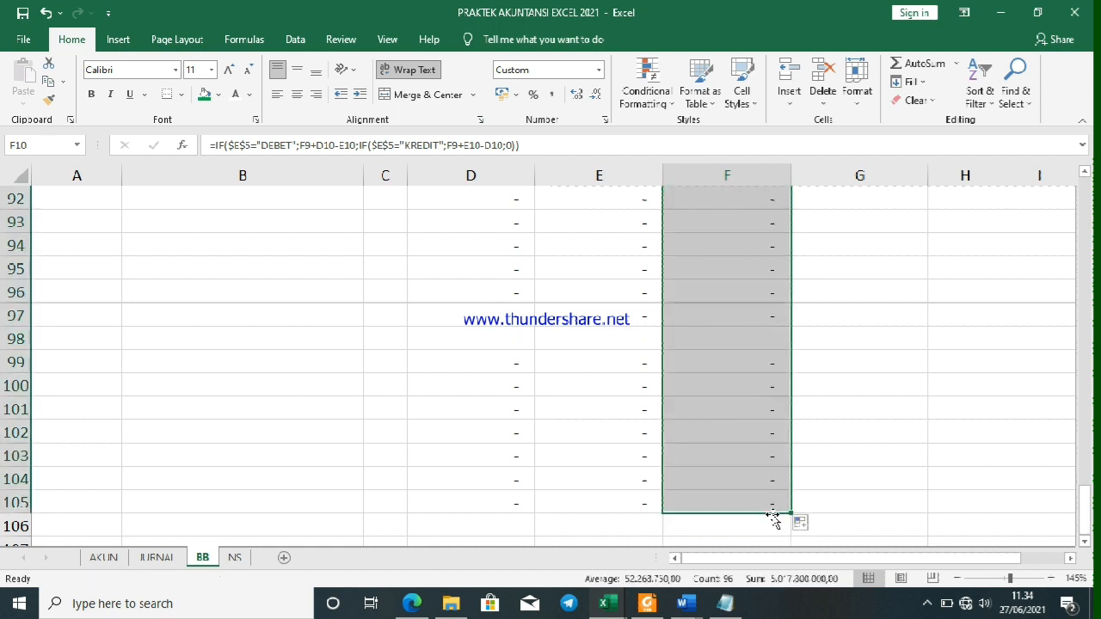
pyautogui.scroll(6, 780, 499)
pyautogui.scroll(20, 781, 496)
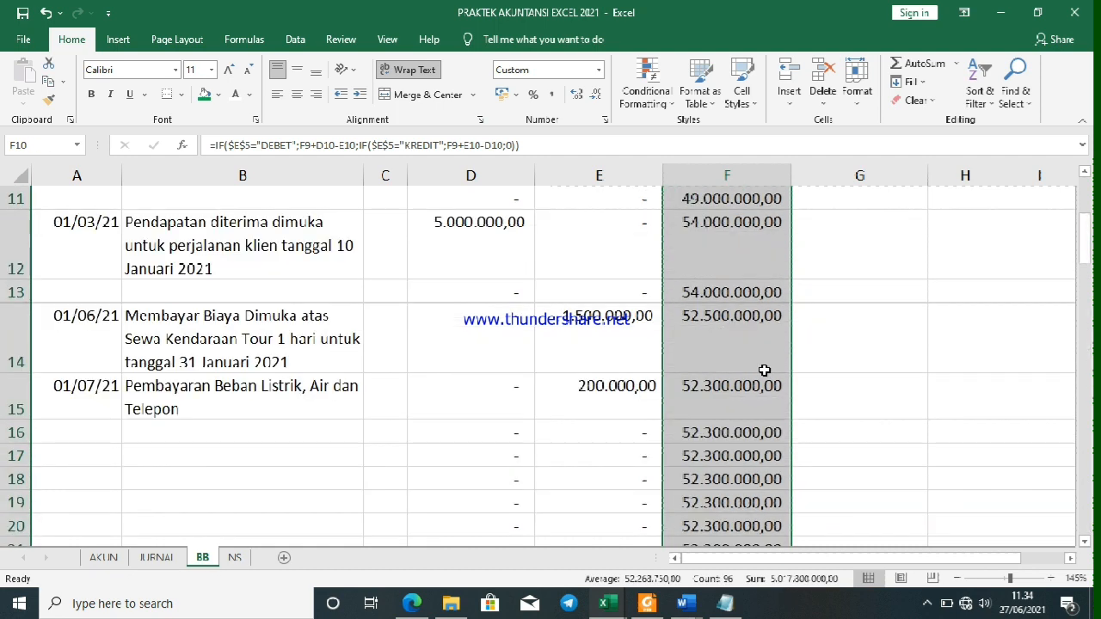
pyautogui.scroll(-2, 506, 267)
pyautogui.scroll(-3, 622, 298)
pyautogui.scroll(2, 622, 298)
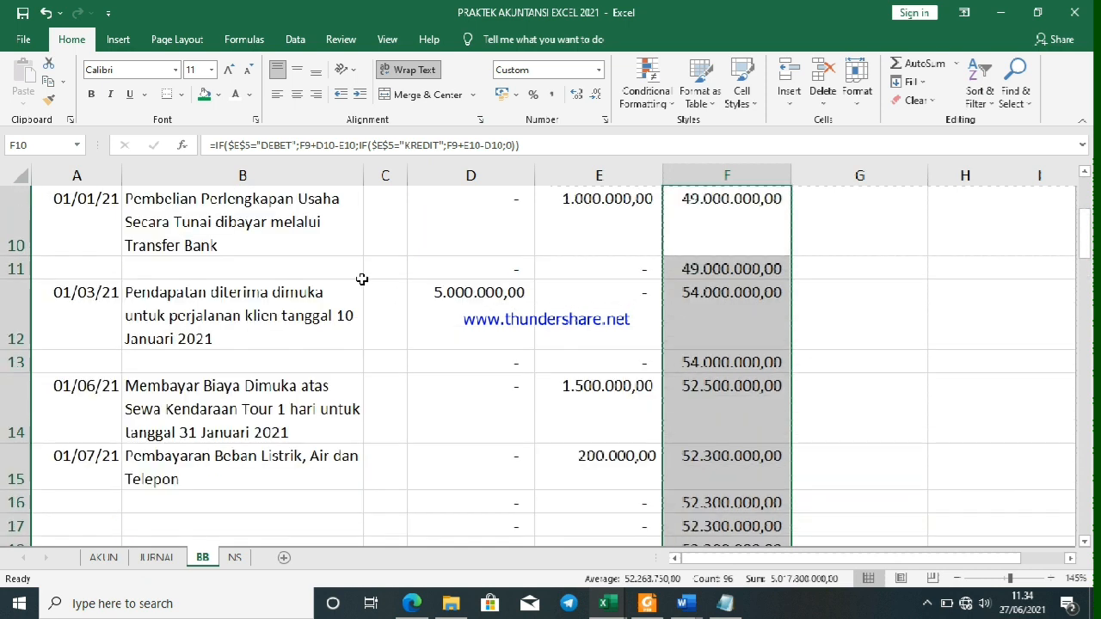
pyautogui.click(302, 508)
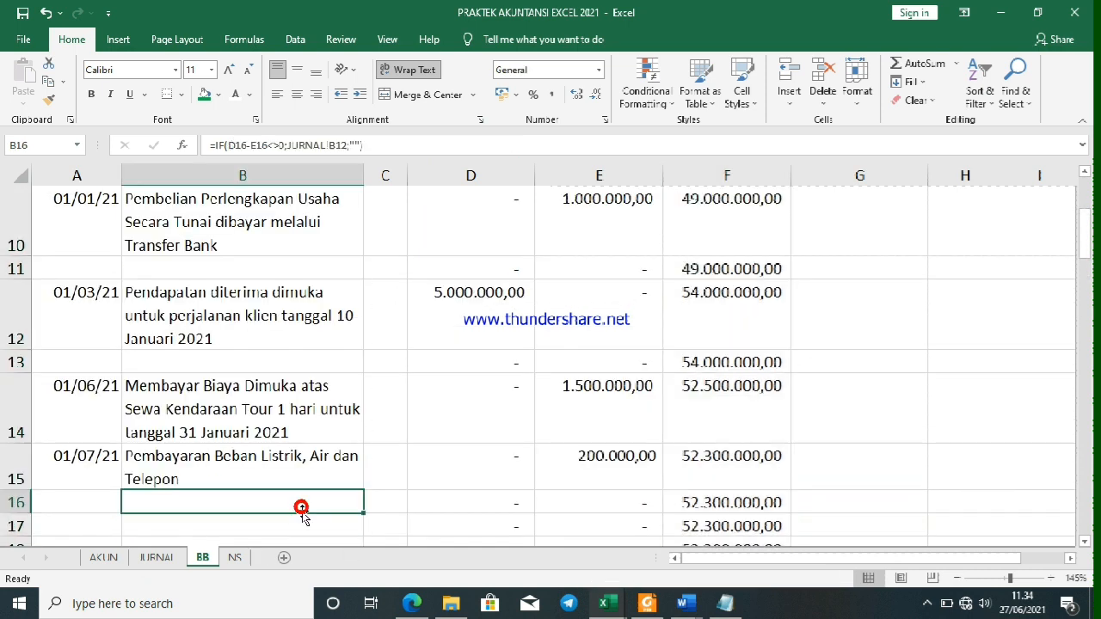
# Add a new worksheet to the workbook and place it after the NS sheet
pyautogui.click(285, 558)
pyautogui.scroll(5, 223, 371)
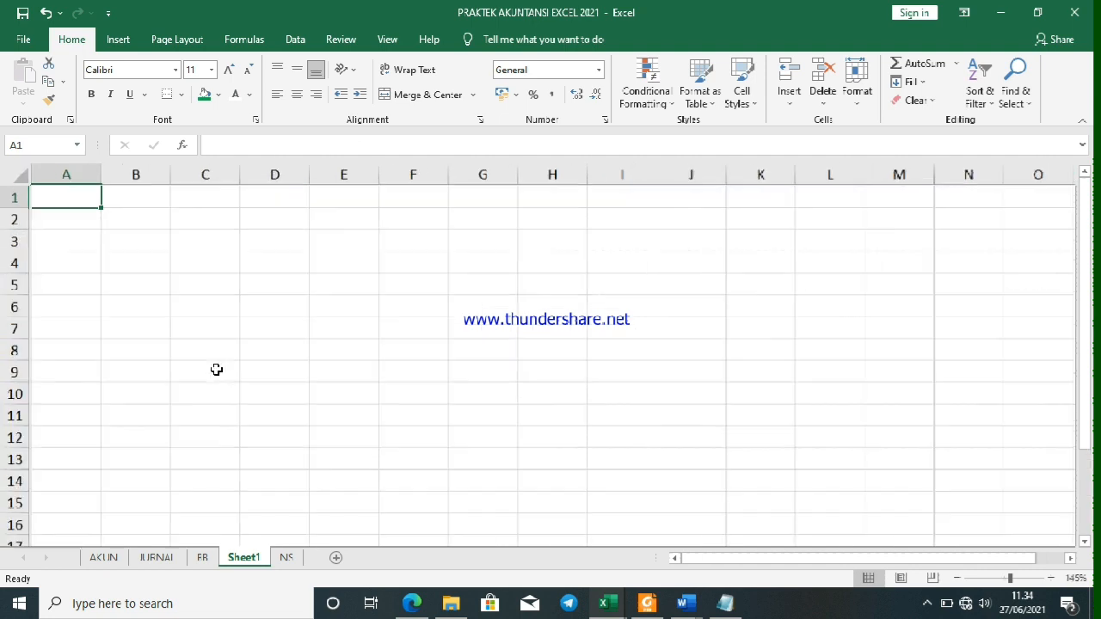
pyautogui.moveTo(286, 559); pyautogui.dragTo(239, 559)
pyautogui.click(273, 559)
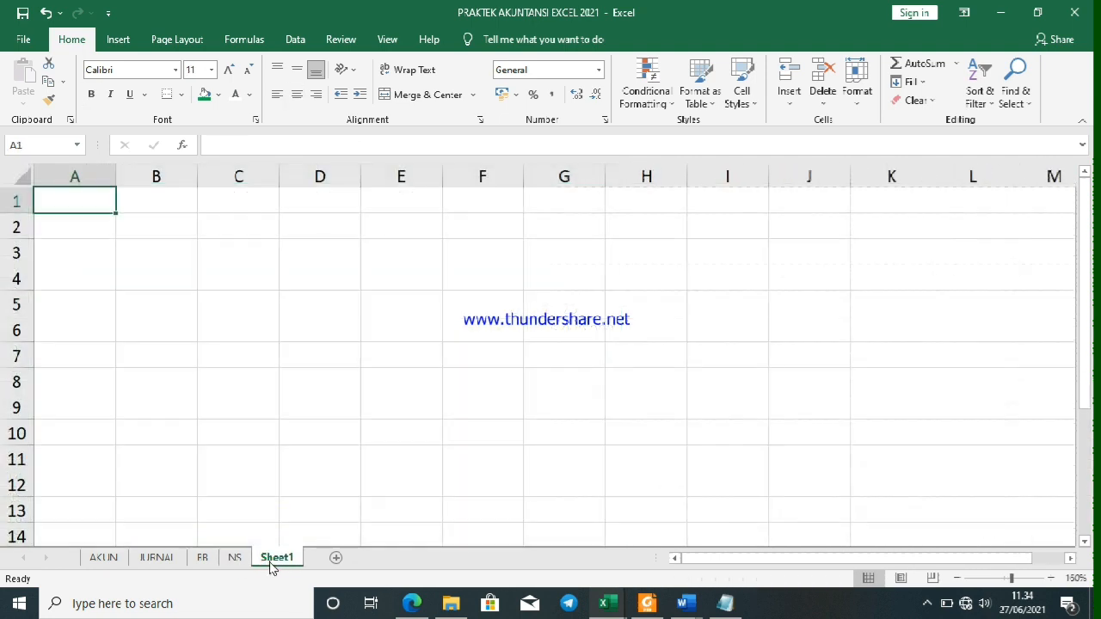
# Rename the new worksheet as LR
pyautogui.rightClick(272, 561)
pyautogui.click(320, 409)
pyautogui.write('L')
pyautogui.click(351, 413)
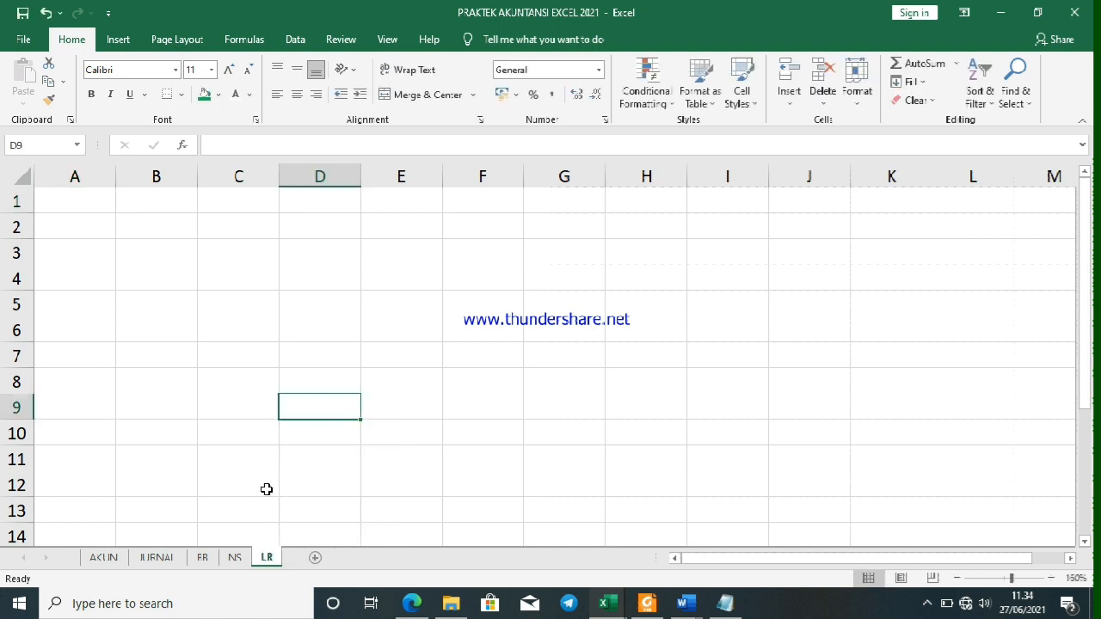
# Copy the account codes and names from 501 PENDAPATAN USAHA through 610 BEBAN LAINNYA on the AKUN sheet
pyautogui.click(105, 557)
pyautogui.scroll(3, 120, 482)
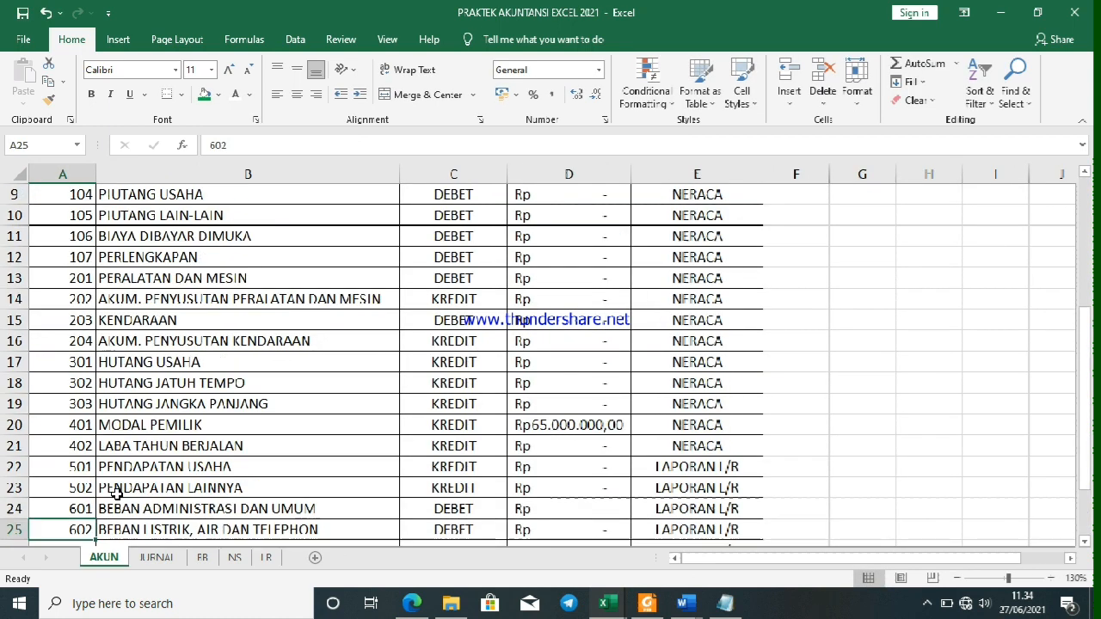
pyautogui.scroll(-4, 120, 482)
pyautogui.scroll(1, 108, 398)
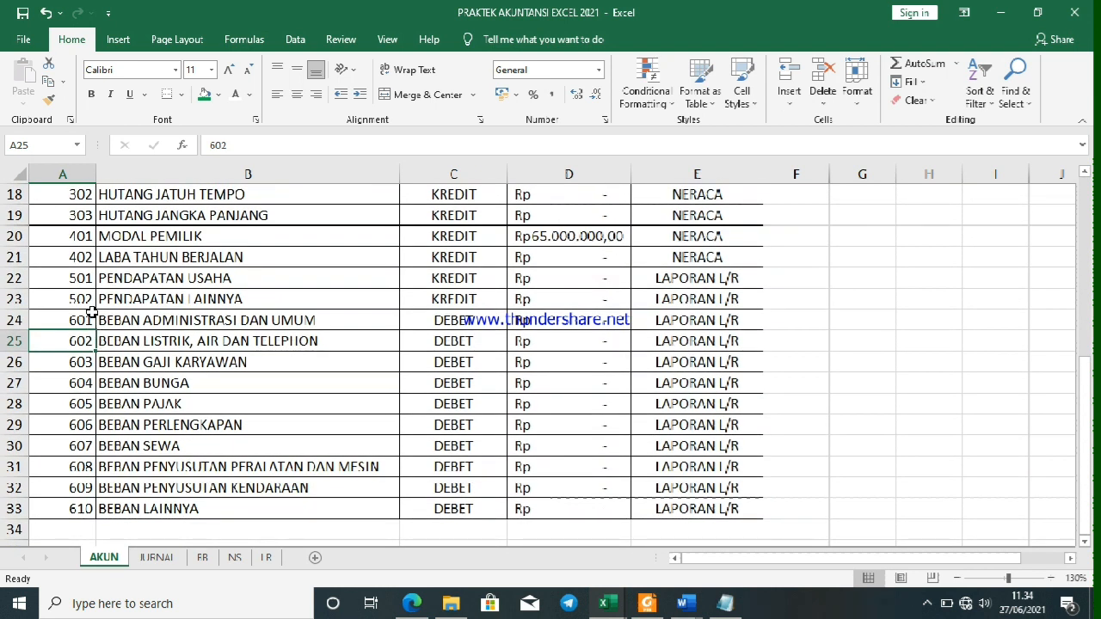
pyautogui.moveTo(76, 277); pyautogui.dragTo(129, 508)
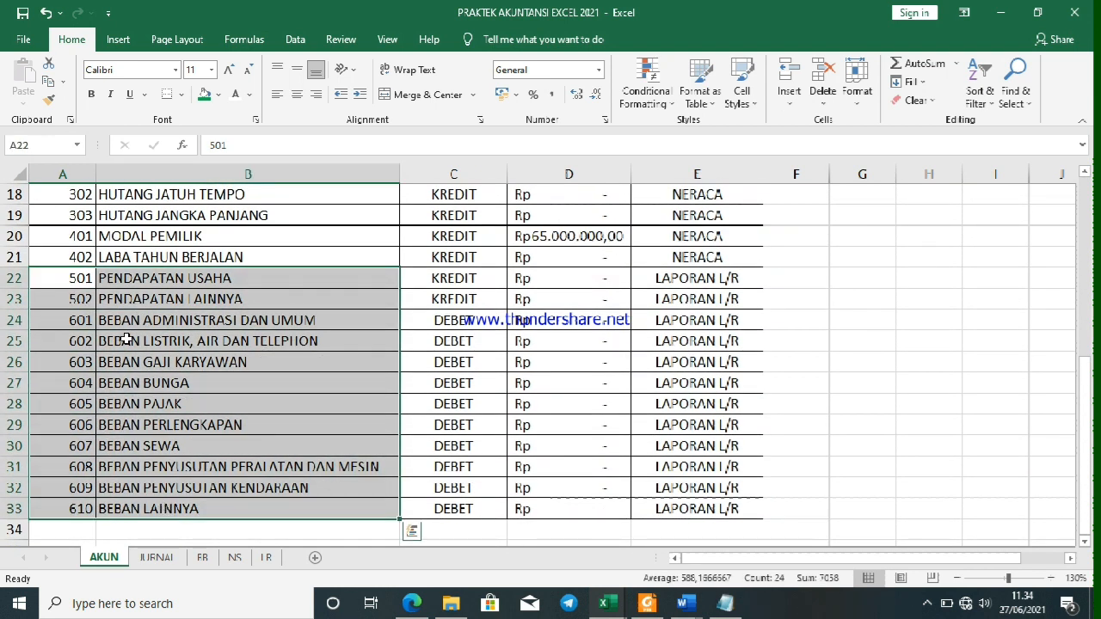
pyautogui.rightClick(126, 339)
pyautogui.click(165, 250)
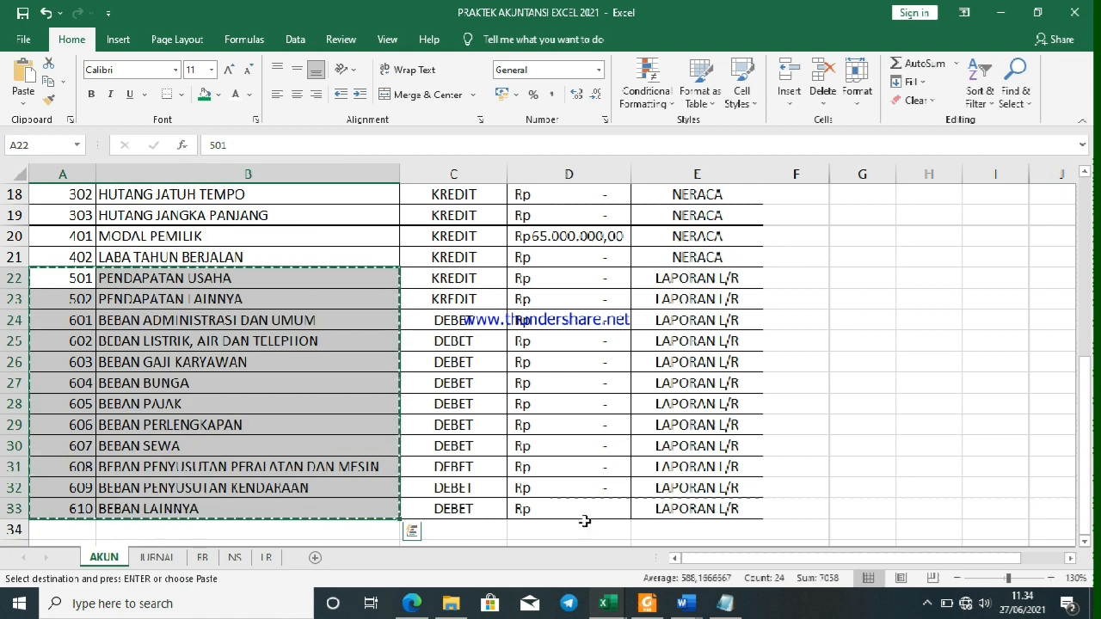
# Paste the copied accounts into the LR sheet starting at cell A5
pyautogui.click(266, 558)
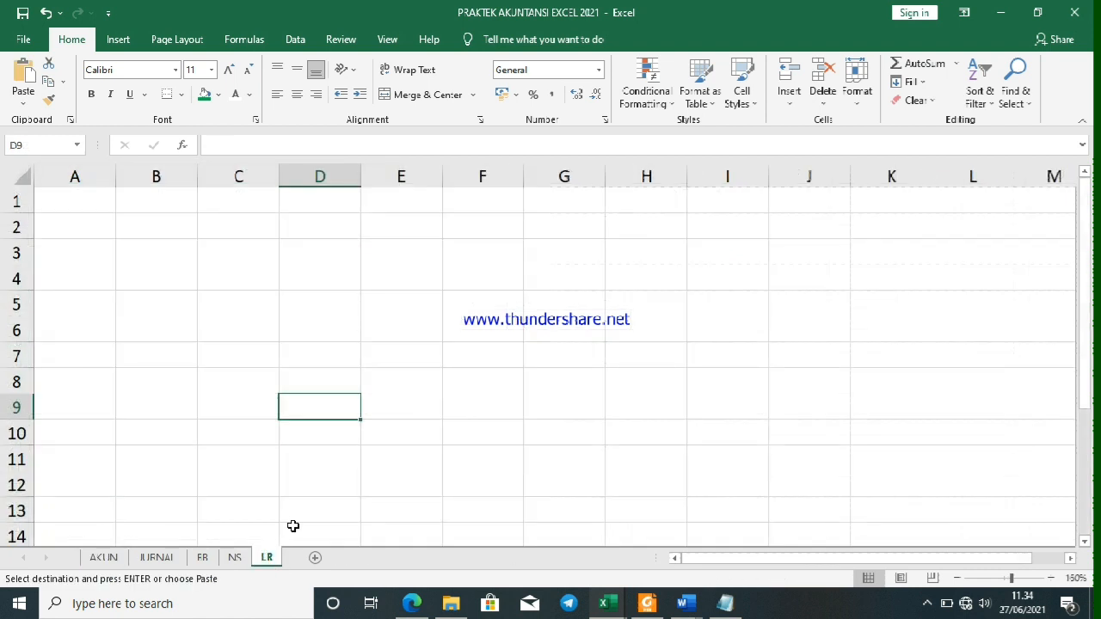
pyautogui.rightClick(102, 303)
pyautogui.click(159, 289)
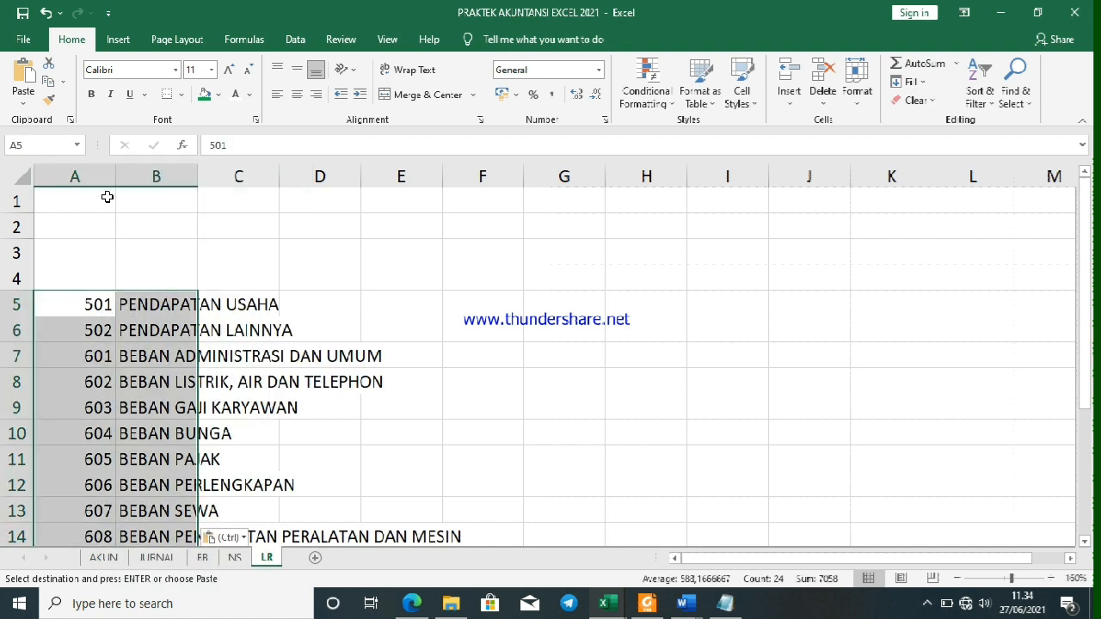
# Center the account codes in column A and widen column B to fit the longest account name
pyautogui.click(75, 176)
pyautogui.click(296, 94)
pyautogui.click(293, 278)
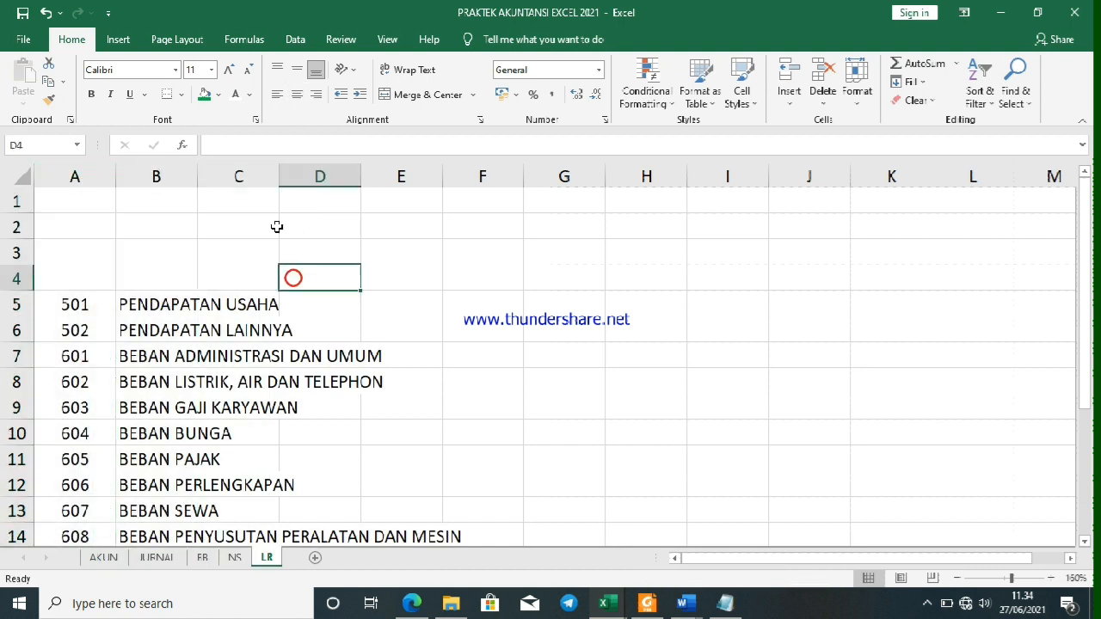
pyautogui.moveTo(197, 184); pyautogui.dragTo(477, 273)
# Widen columns C and D to the same larger column width
pyautogui.moveTo(543, 187); pyautogui.dragTo(590, 177)
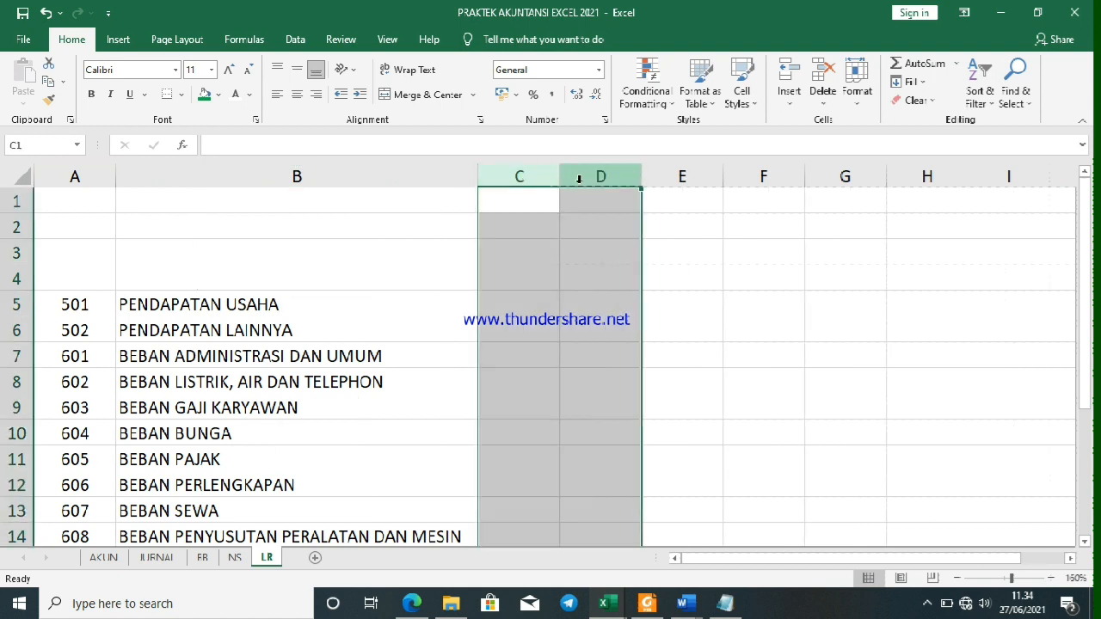
pyautogui.rightClick(582, 182)
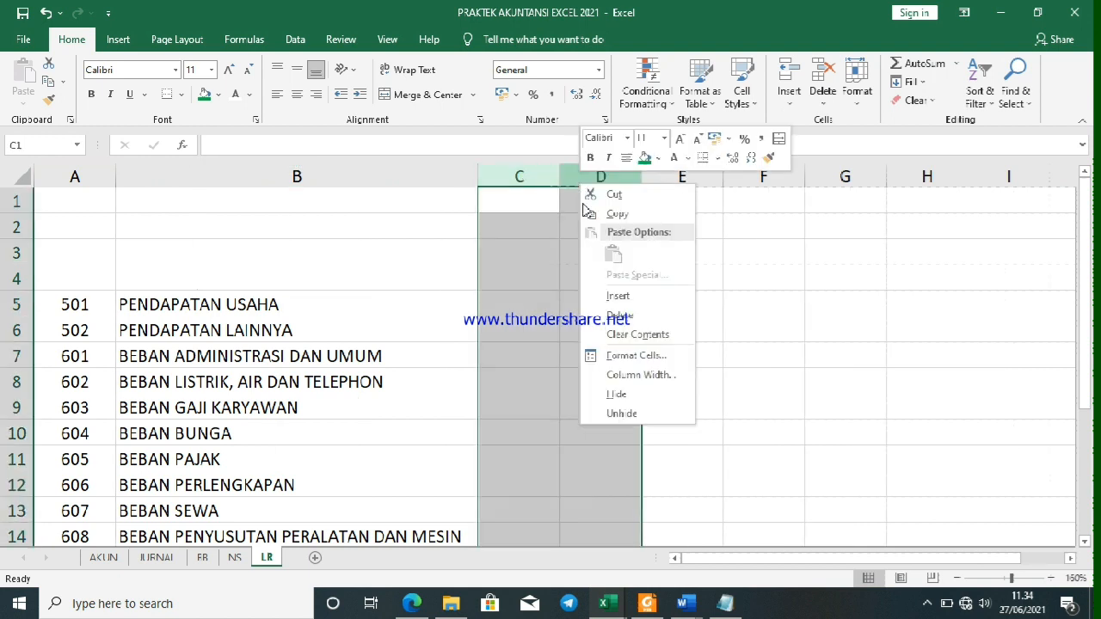
pyautogui.click(622, 375)
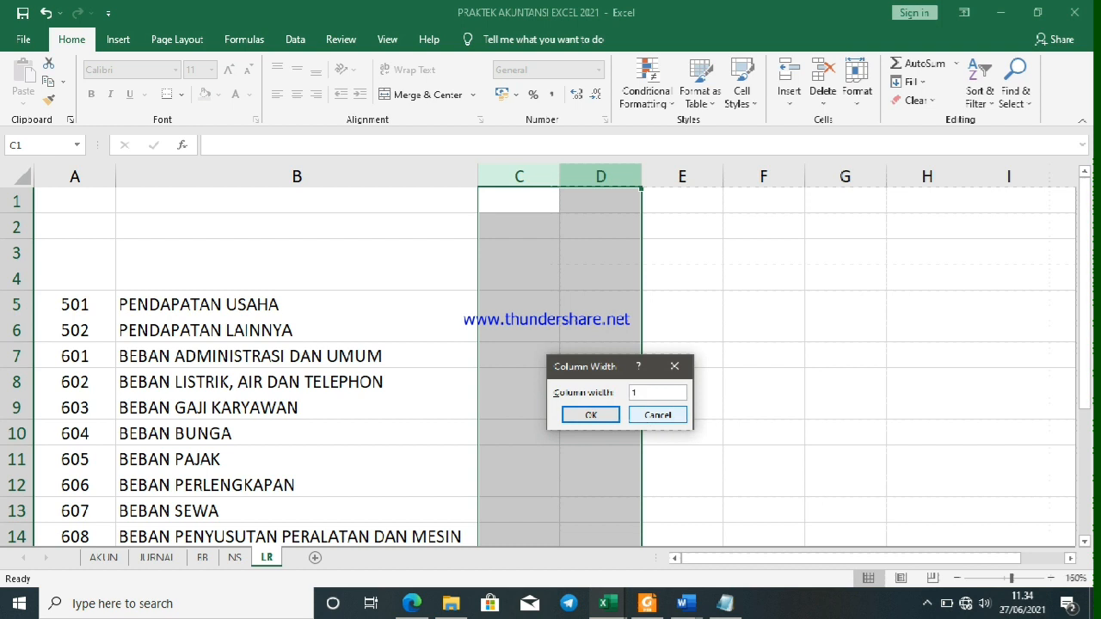
pyautogui.press('Return')
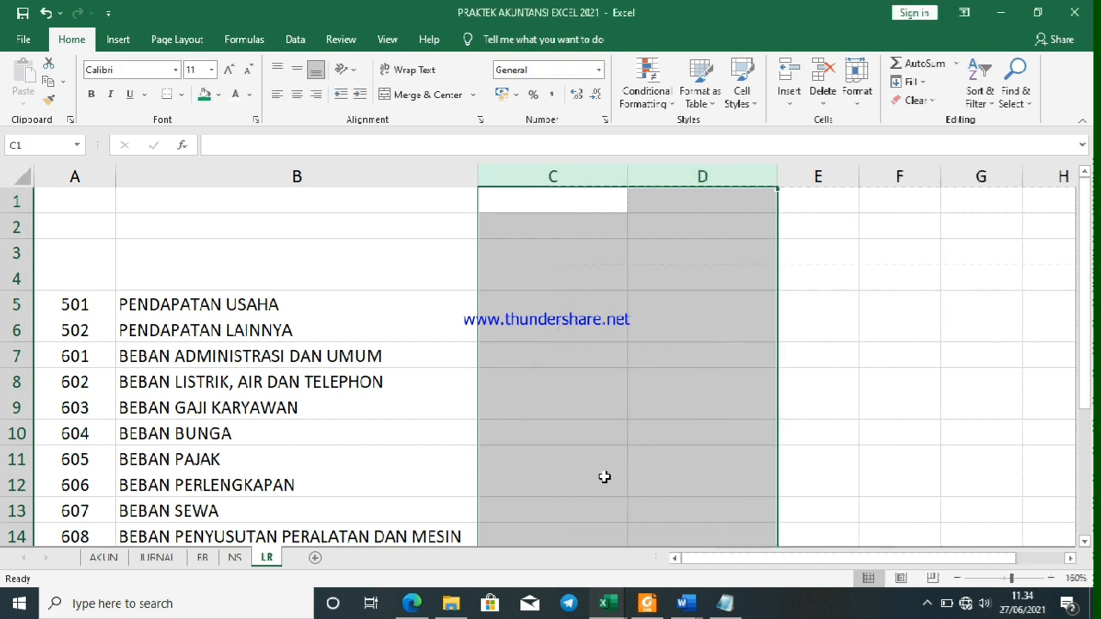
pyautogui.scroll(-1, 593, 475)
pyautogui.scroll(1, 581, 478)
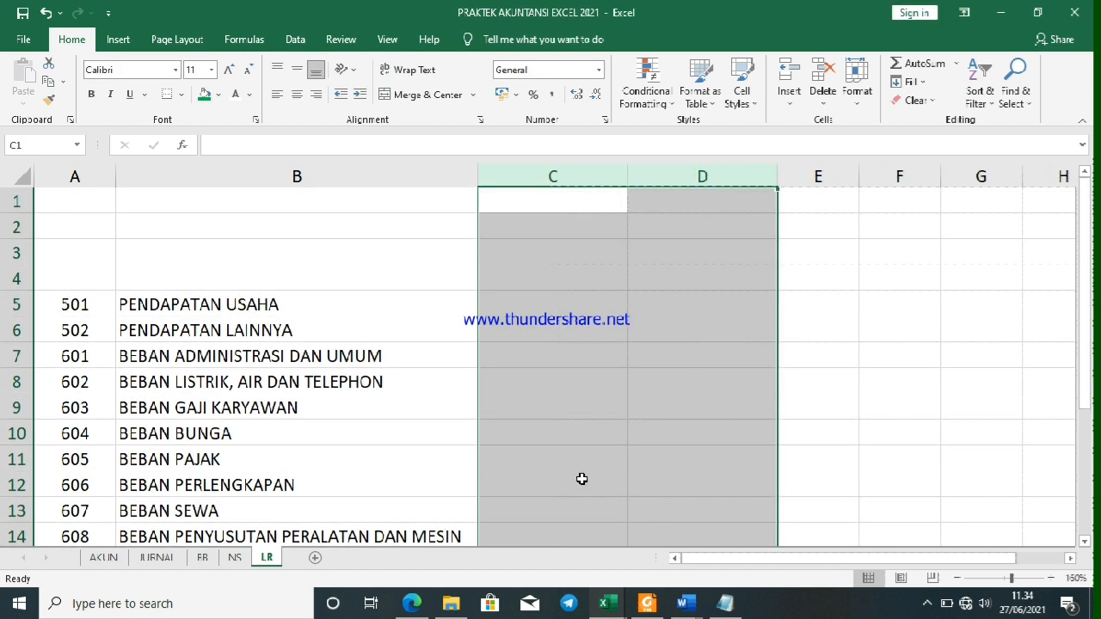
# Begin an IF formula in D5 that returns an empty text when A5 is empty
pyautogui.click(513, 312)
pyautogui.click(656, 308)
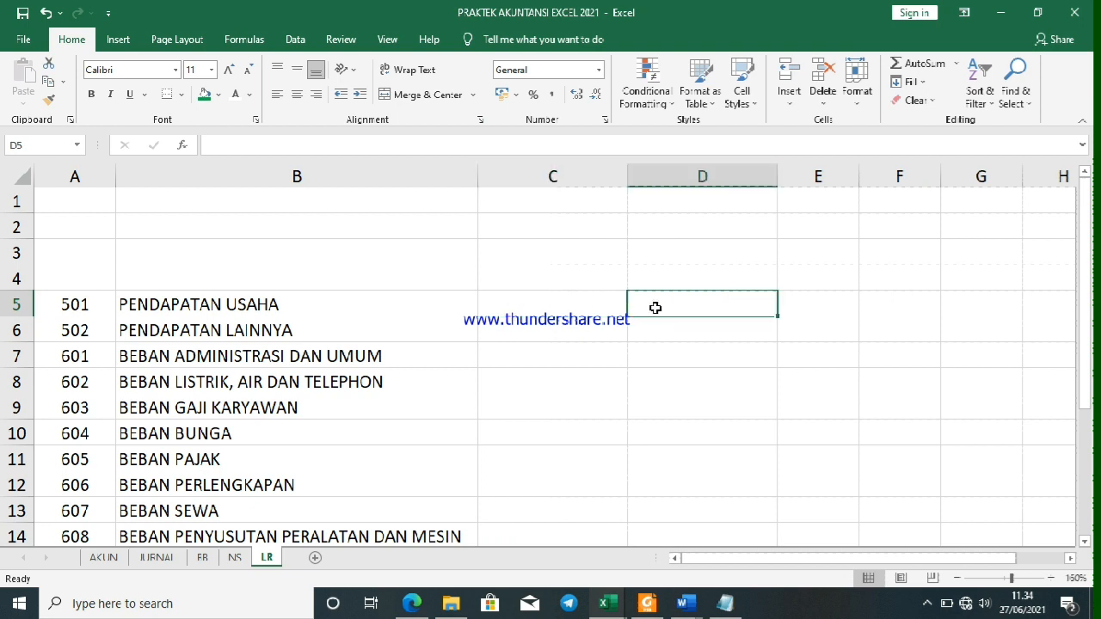
pyautogui.write('=IF')
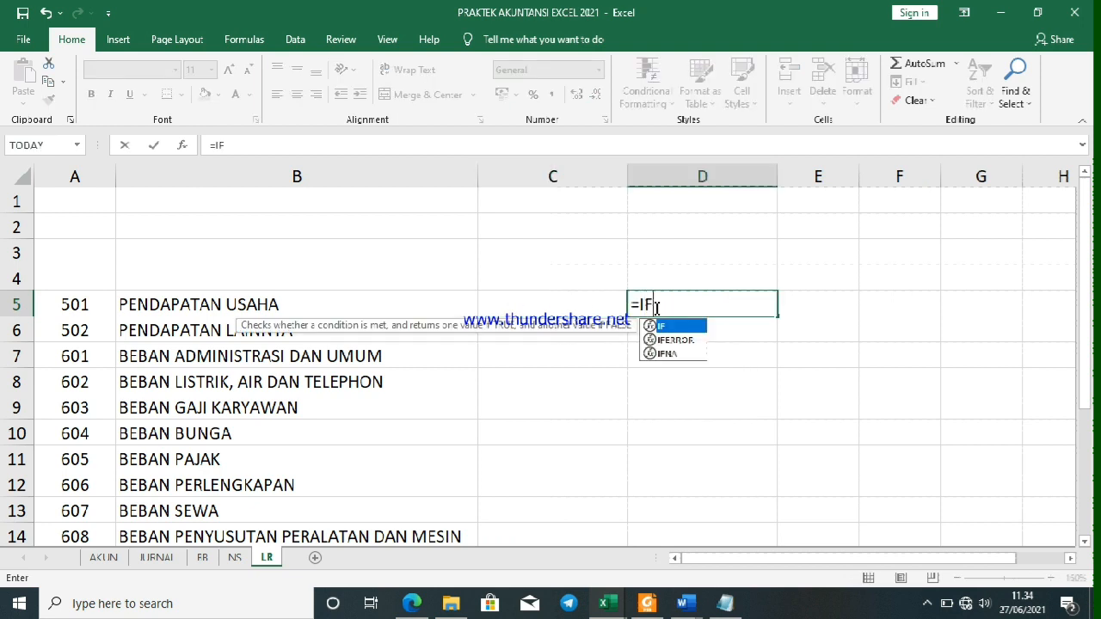
pyautogui.write('(')
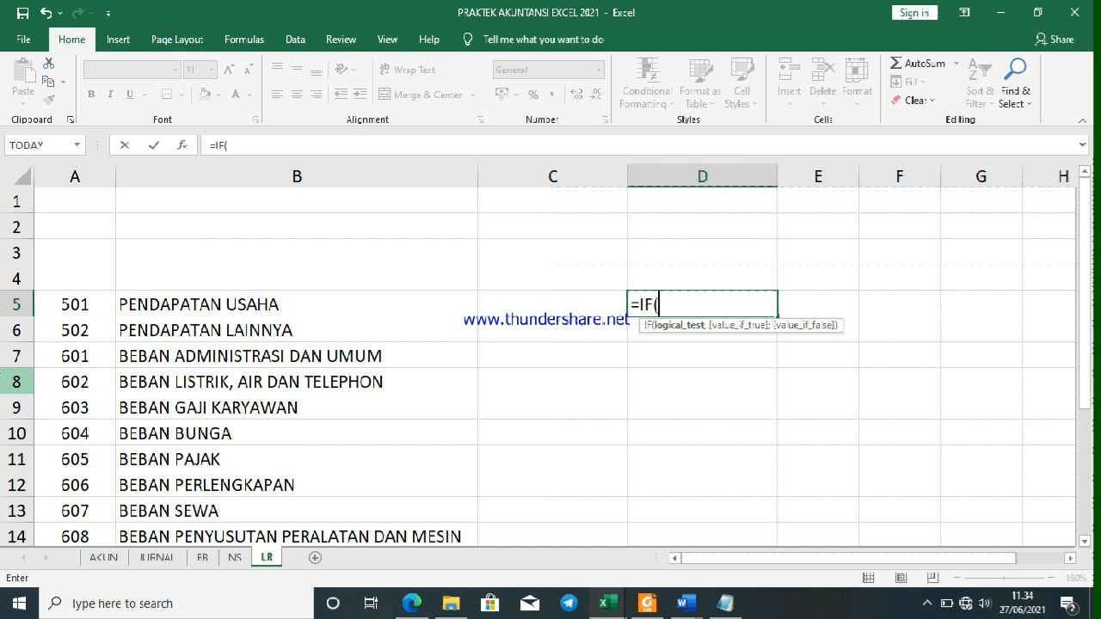
pyautogui.click(68, 310)
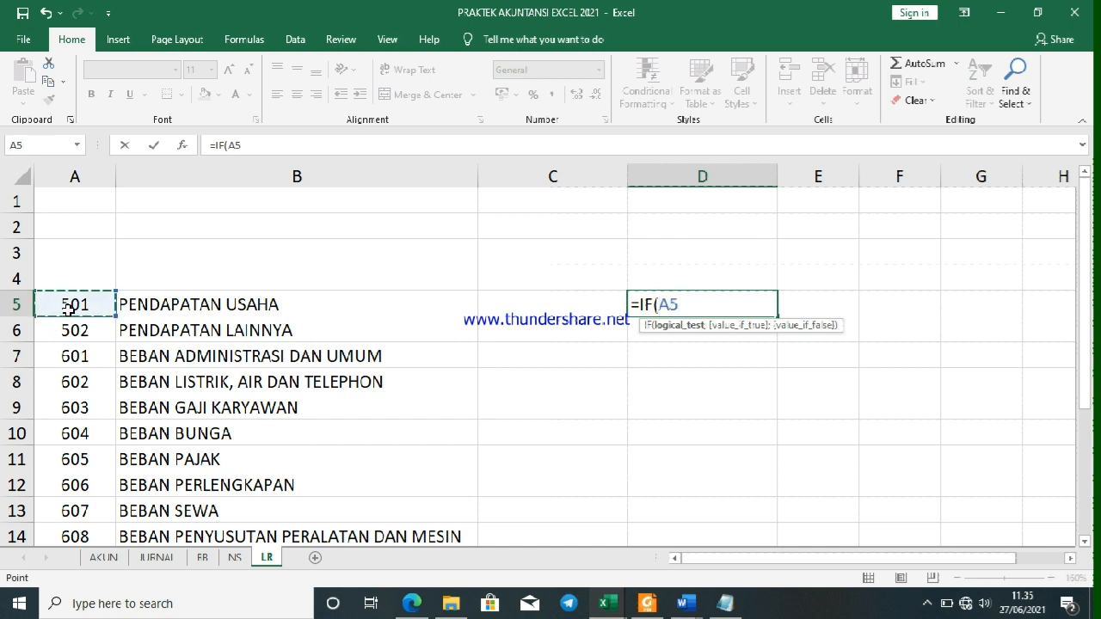
pyautogui.write('="";"";')
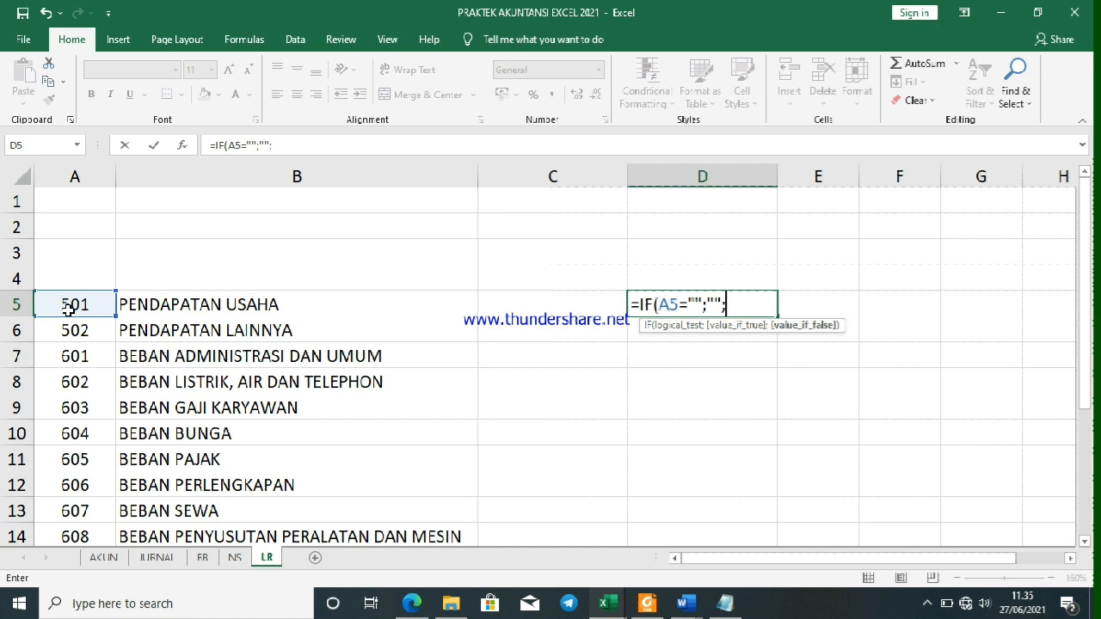
# Complete the D5 formula with VLOOKUP(A5;NS;5) as the false value, using the named range NS without a sheet reference
pyautogui.write('VLOOKU')
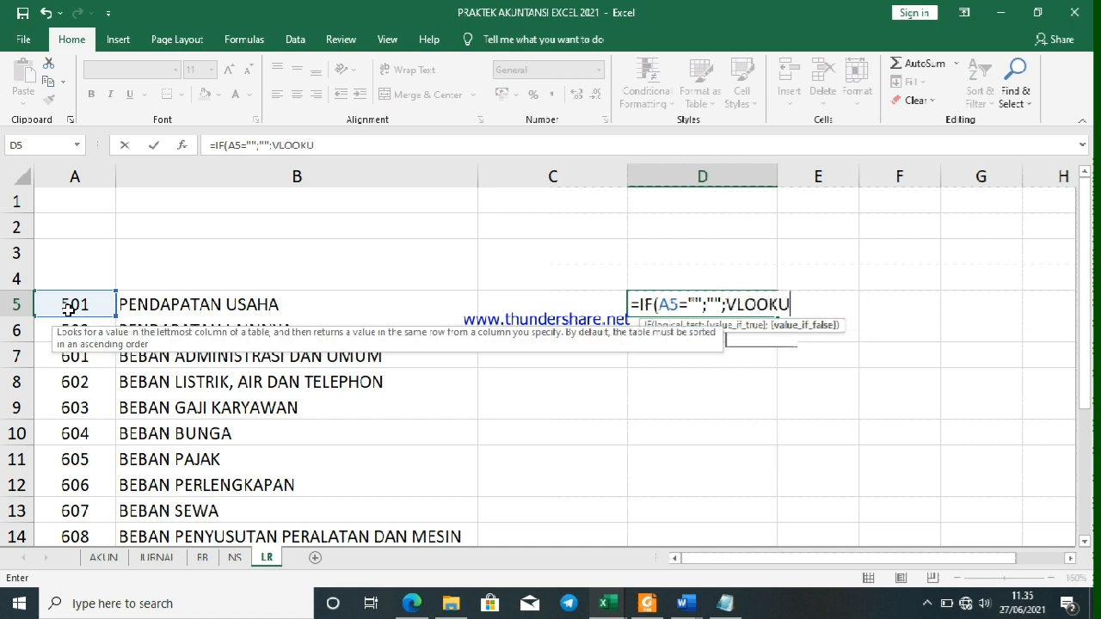
pyautogui.write('P(')
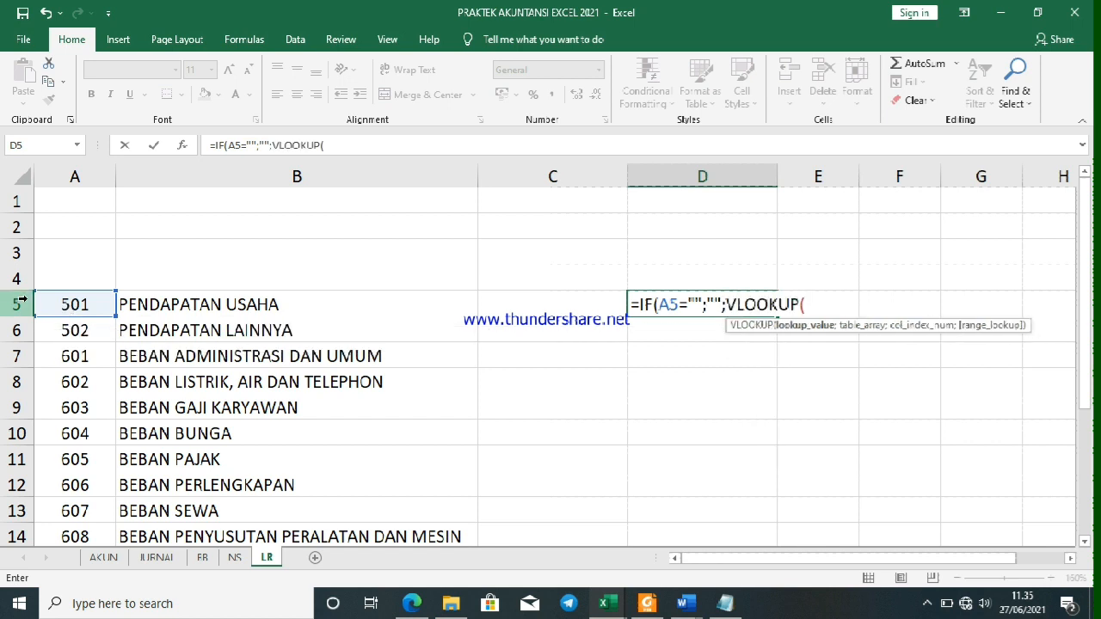
pyautogui.click(47, 310)
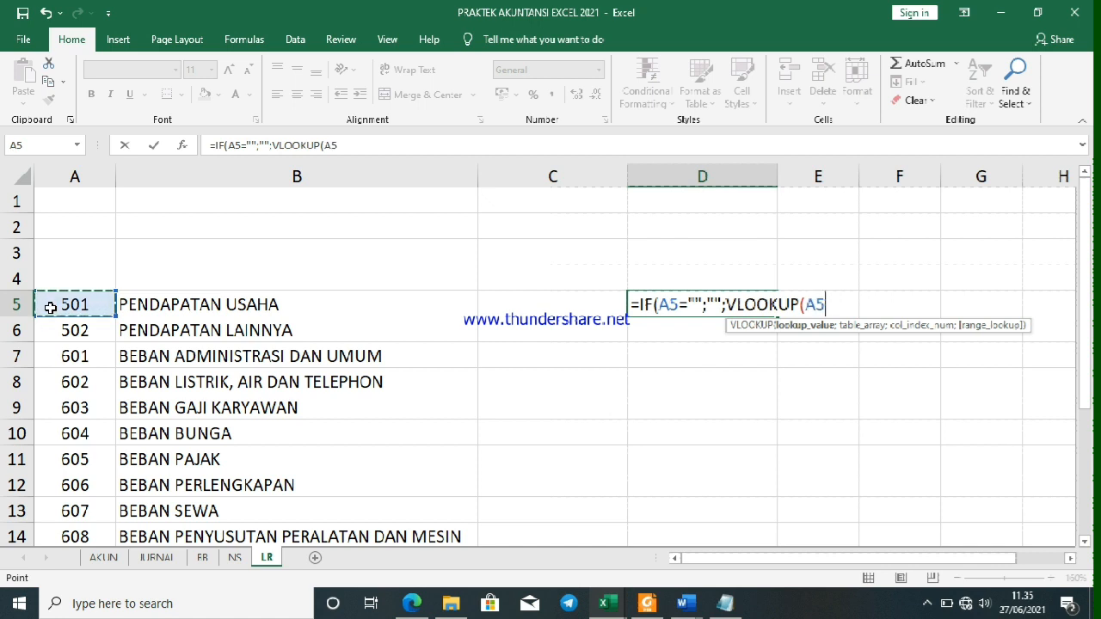
pyautogui.write(';')
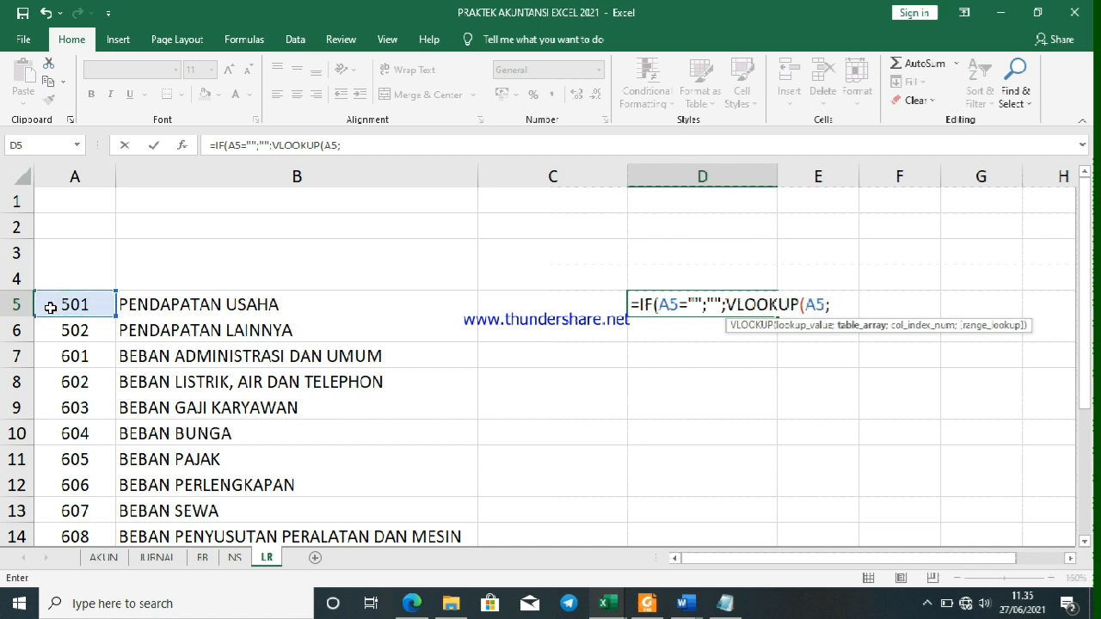
pyautogui.click(235, 557)
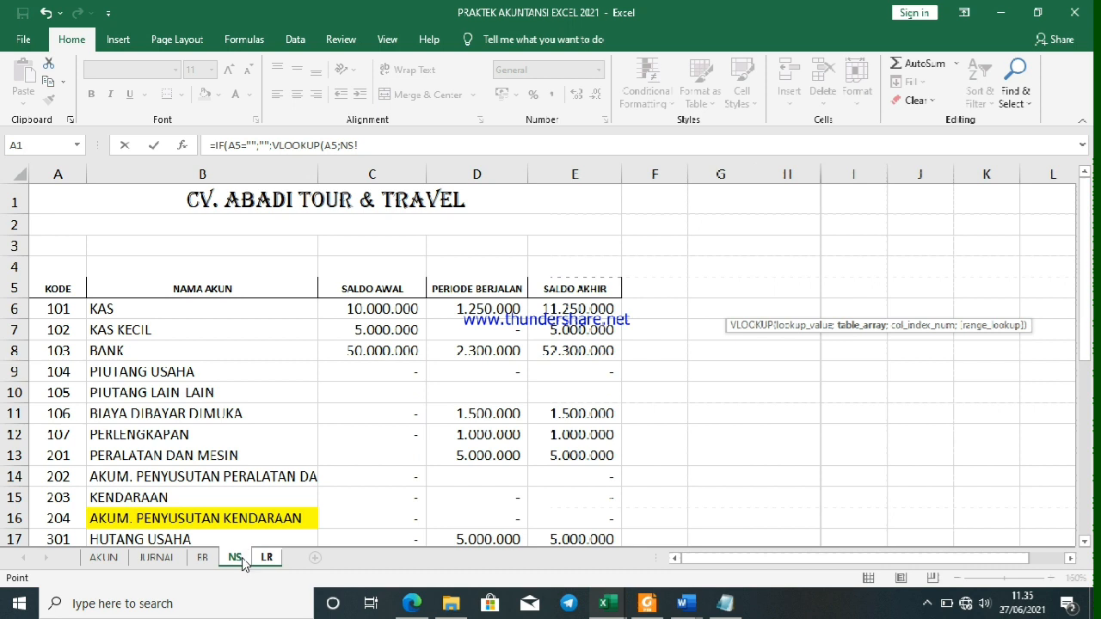
pyautogui.click(376, 146)
pyautogui.press('BackSpace')
pyautogui.write(';')
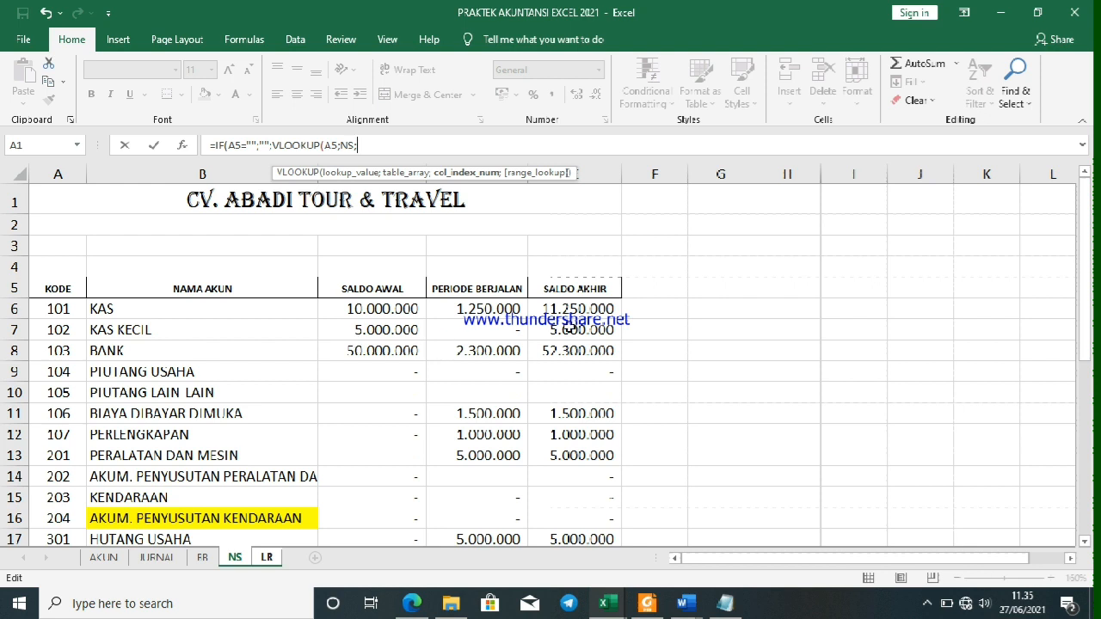
pyautogui.click(440, 152)
pyautogui.write('5))')
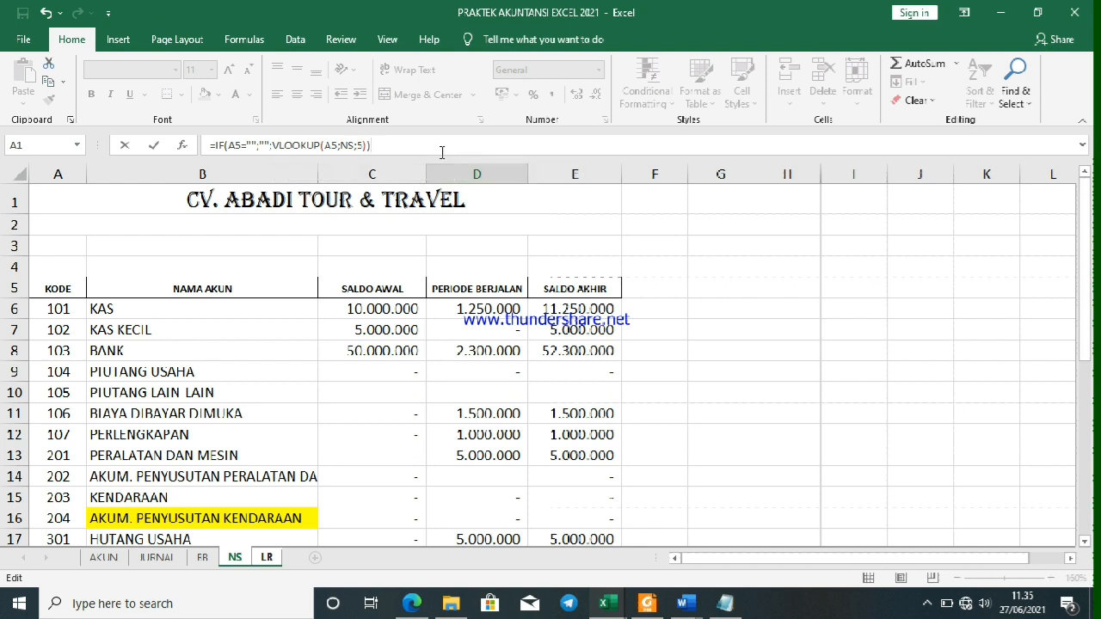
pyautogui.press('Return')
# Apply the comma-style accounting number format to column D
pyautogui.click(701, 177)
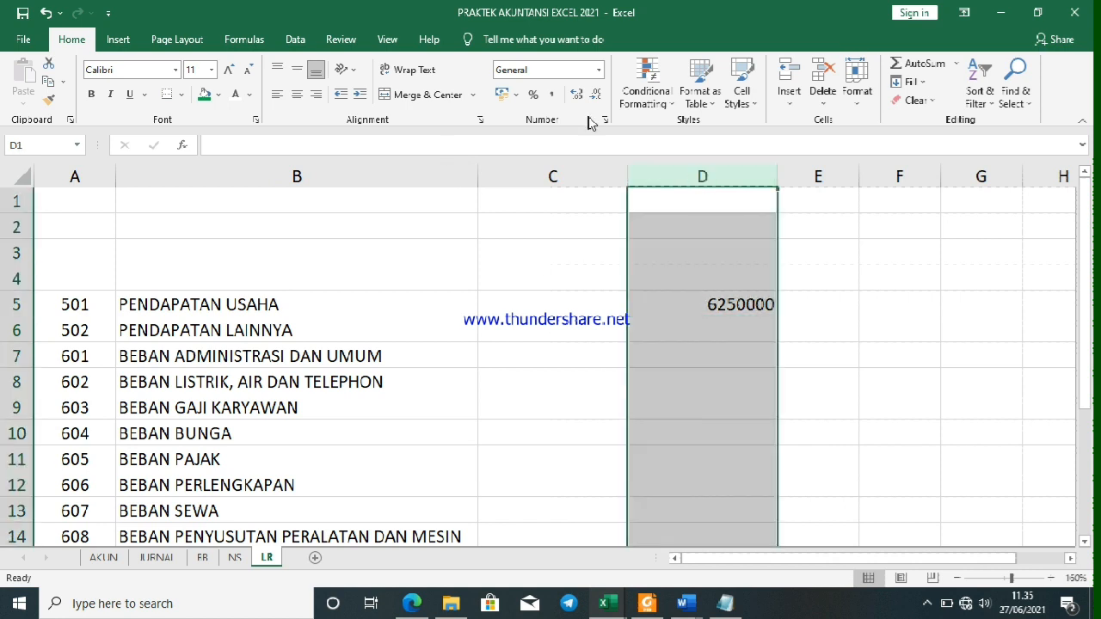
pyautogui.click(551, 95)
pyautogui.scroll(-1, 752, 317)
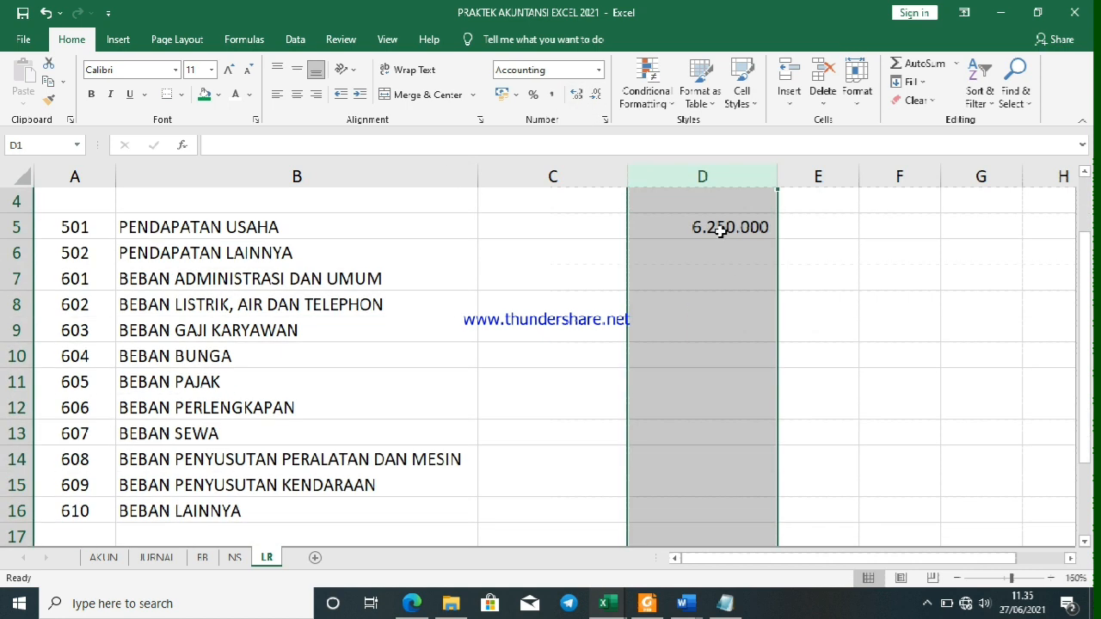
# Fill the lookup formula from D5 down to D6 for PENDAPATAN LAINNYA
pyautogui.click(719, 228)
pyautogui.moveTo(778, 240); pyautogui.dragTo(778, 263)
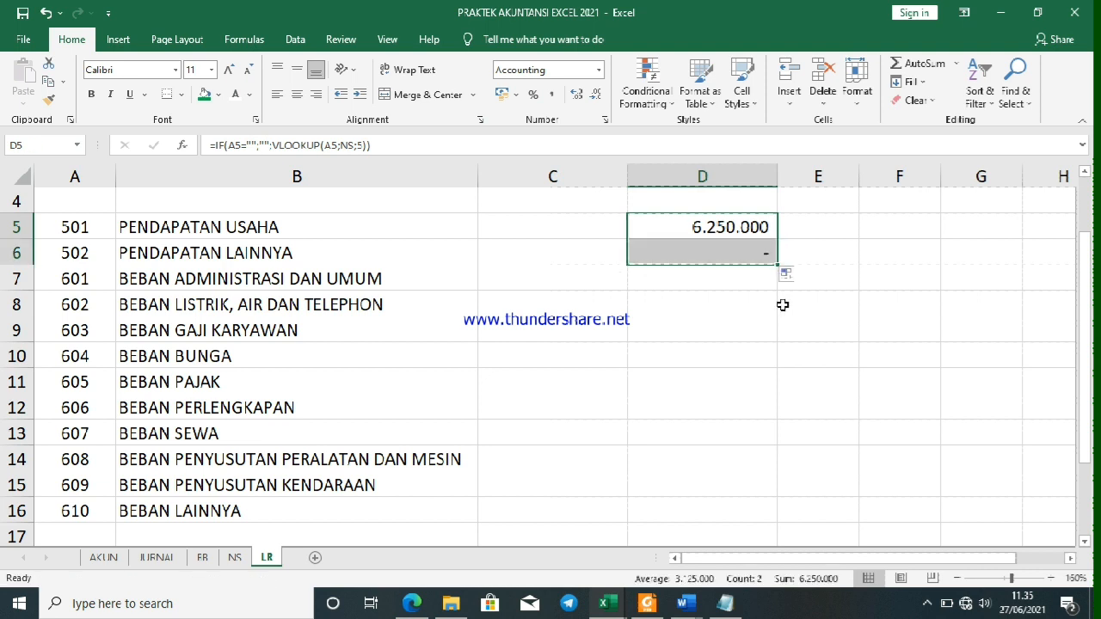
pyautogui.click(745, 221)
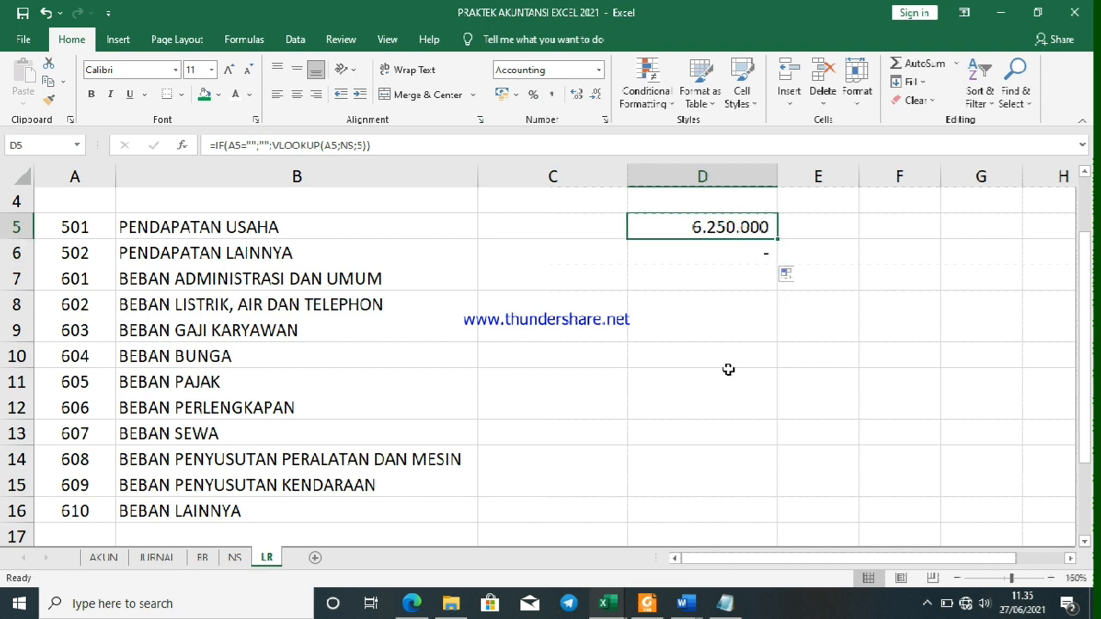
# Insert a blank row above account 601 BEBAN ADMINISTRASI DAN UMUM
pyautogui.click(568, 261)
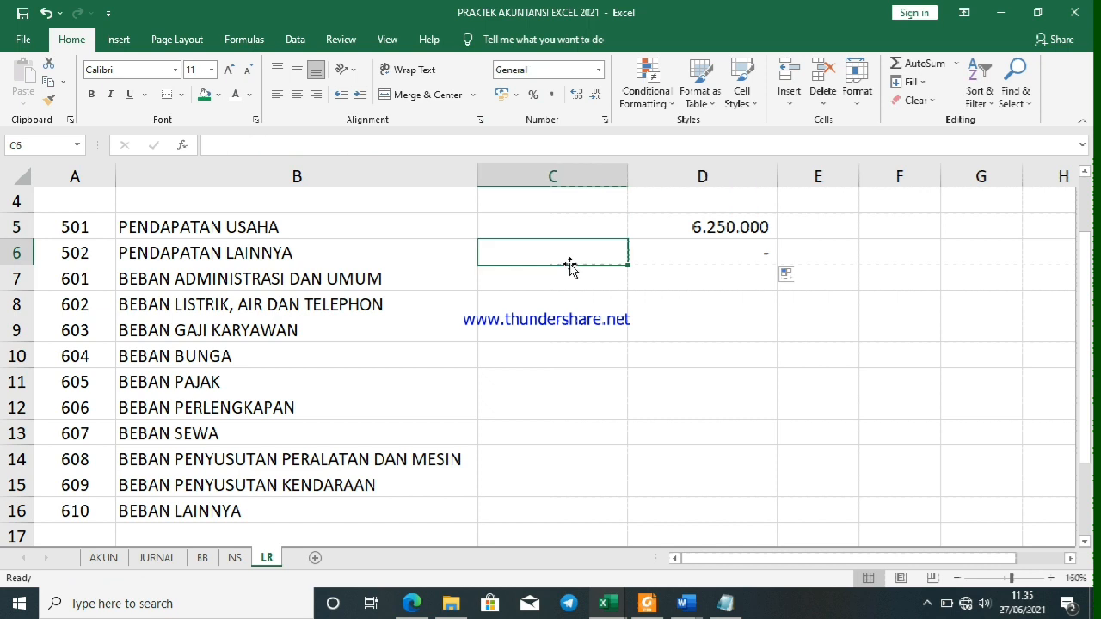
pyautogui.click(570, 275)
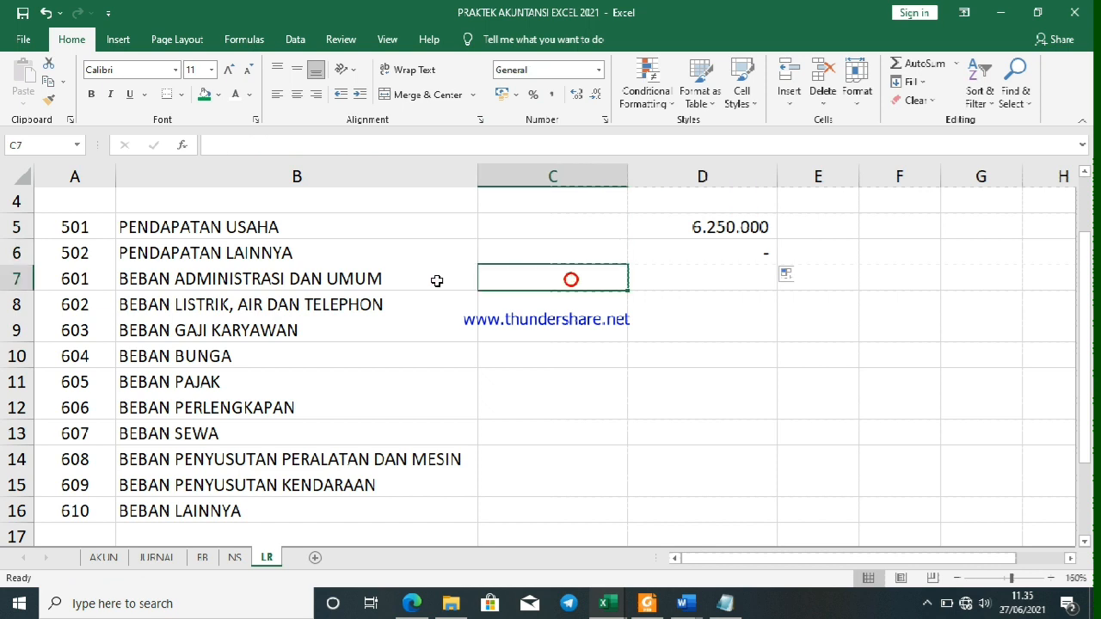
pyautogui.rightClick(7, 284)
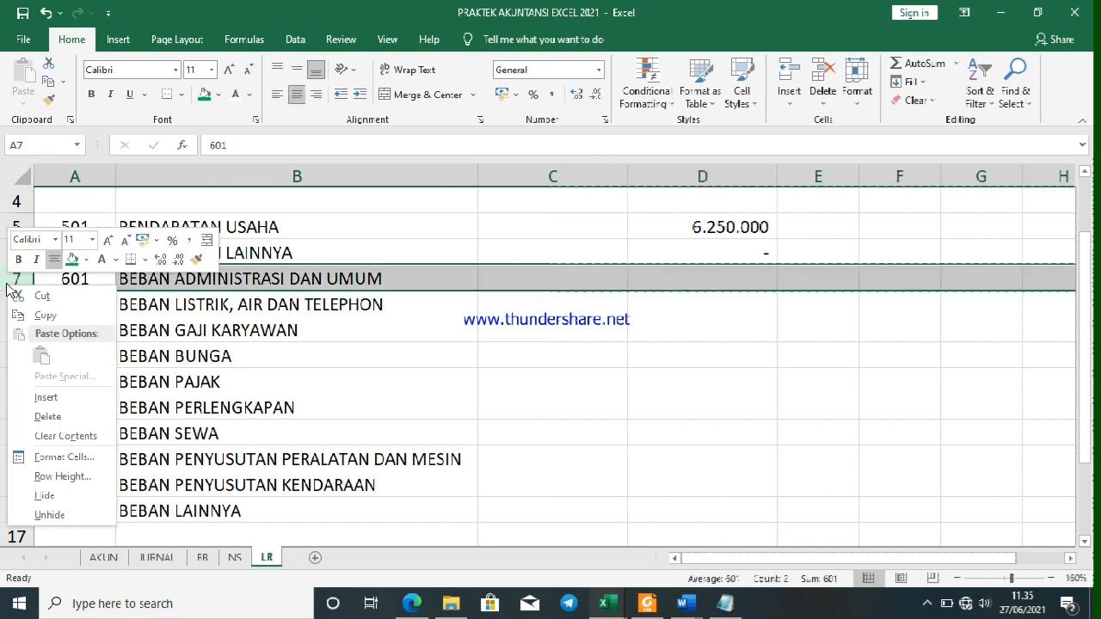
pyautogui.click(52, 397)
# Label cell B7 in the inserted row as TOTAL PENDAPATAN
pyautogui.click(172, 282)
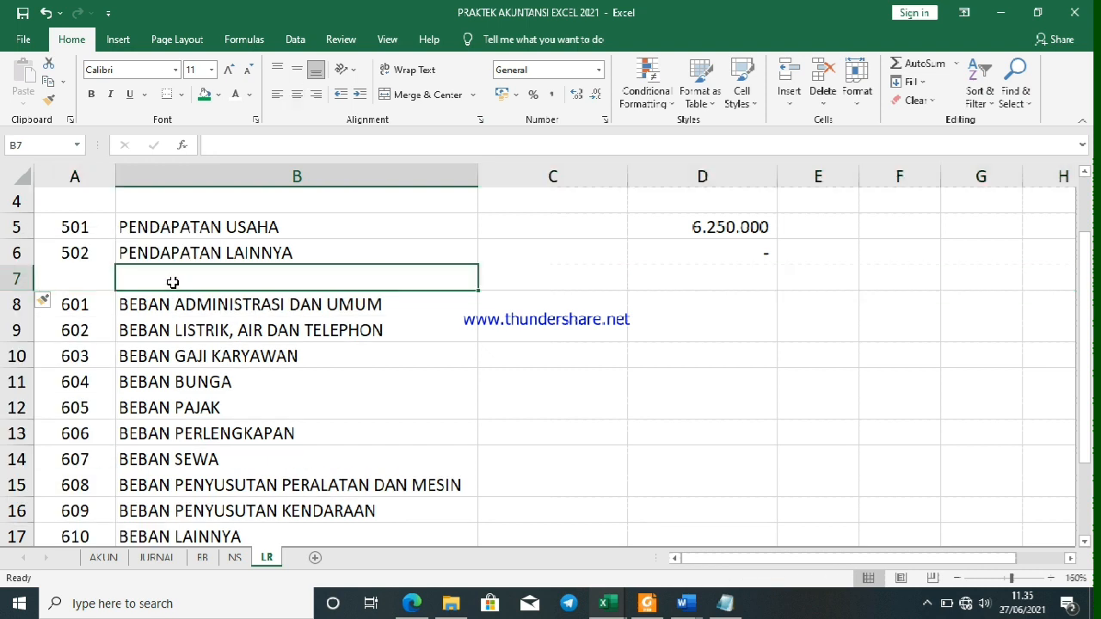
pyautogui.write('tOTAL')
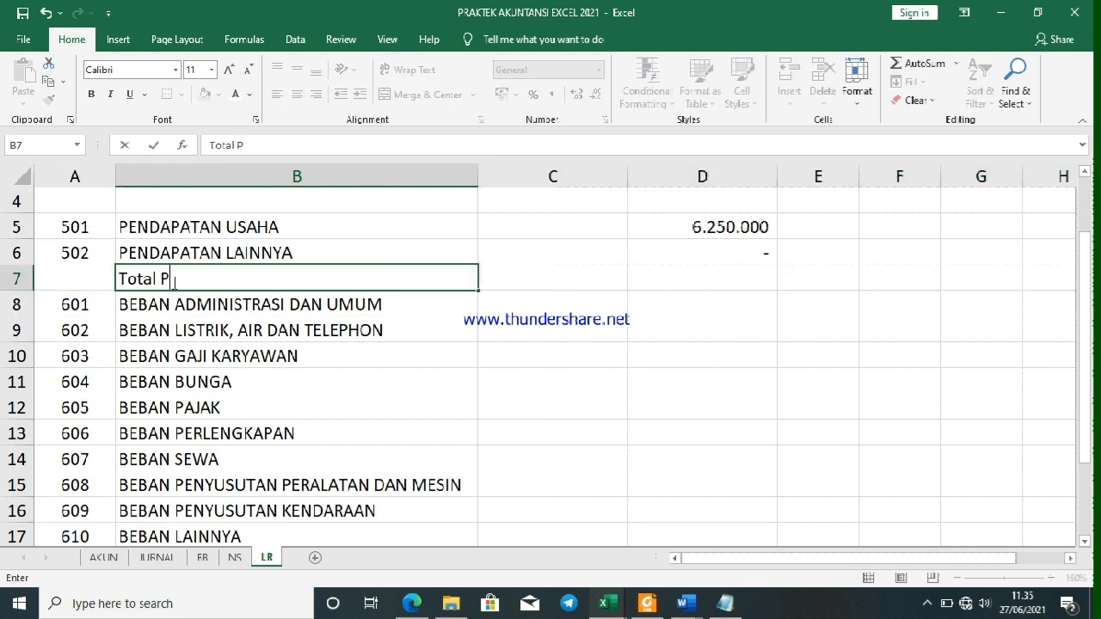
pyautogui.press('BackSpace')
pyautogui.press('BackSpace')
pyautogui.press('BackSpace')
pyautogui.press('BackSpace')
pyautogui.press('BackSpace')
pyautogui.press('BackSpace')
pyautogui.press('BackSpace')
pyautogui.write('TAL PENDAPATAN')
pyautogui.press('Tab')
pyautogui.press('Tab')
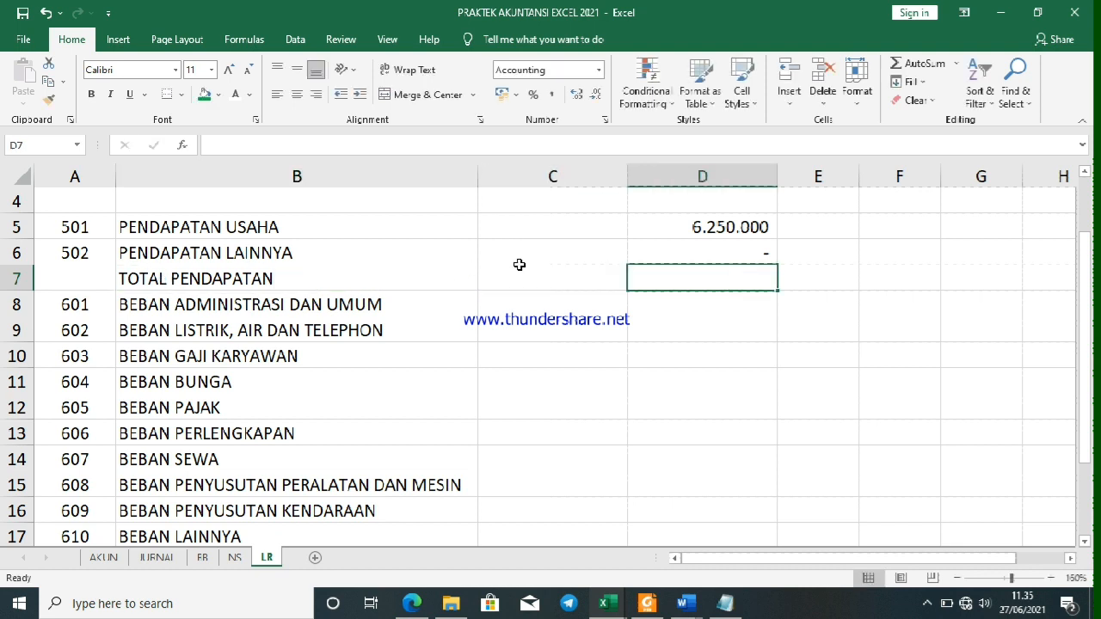
# Total the income amounts D5:D6 in D7 with a SUM formula for TOTAL PENDAPATAN
pyautogui.moveTo(672, 231); pyautogui.dragTo(680, 249)
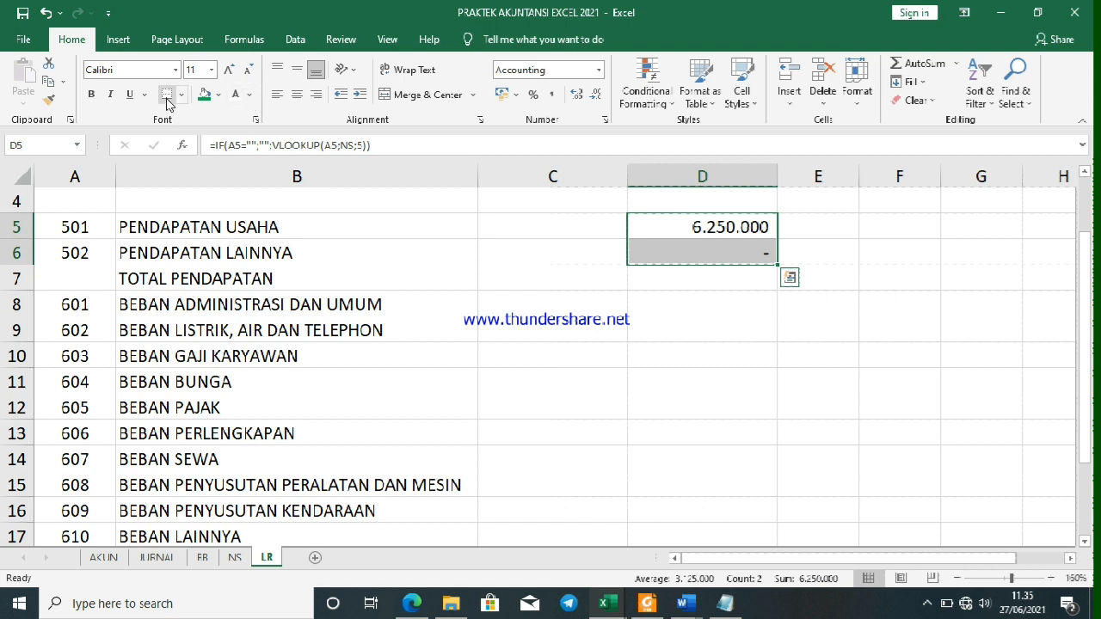
pyautogui.click(711, 272)
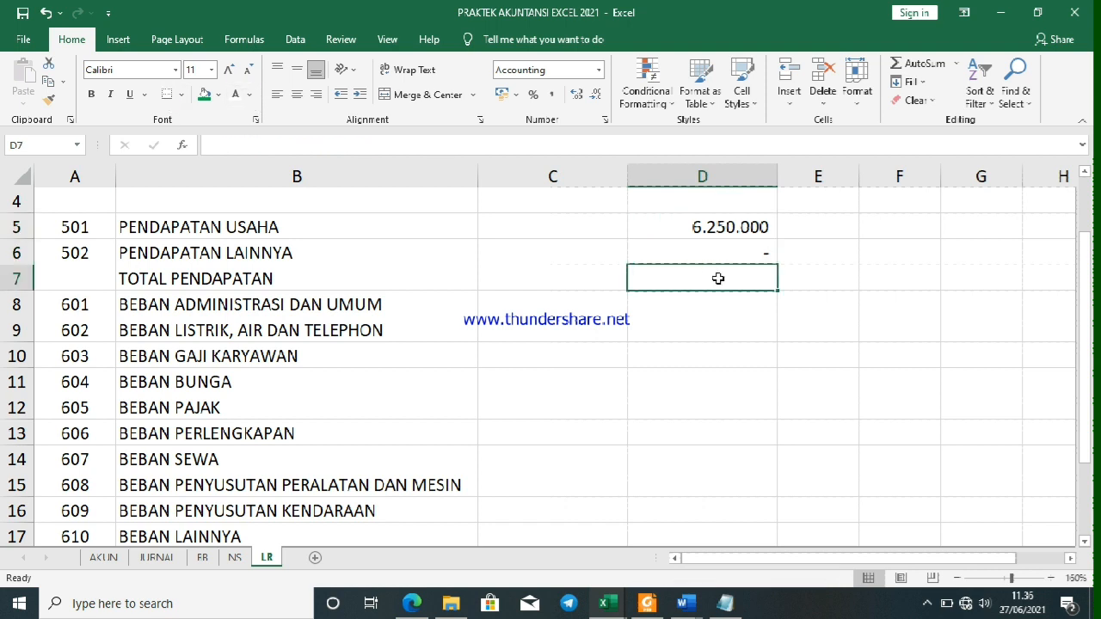
pyautogui.write('=SUM')
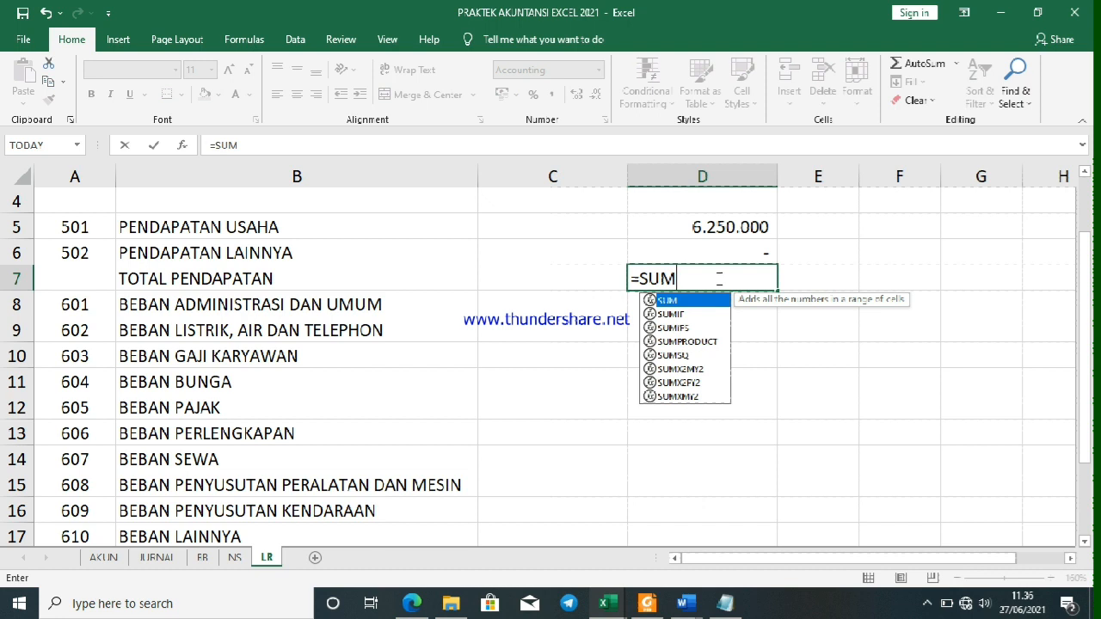
pyautogui.write('(')
pyautogui.moveTo(689, 227); pyautogui.dragTo(693, 239)
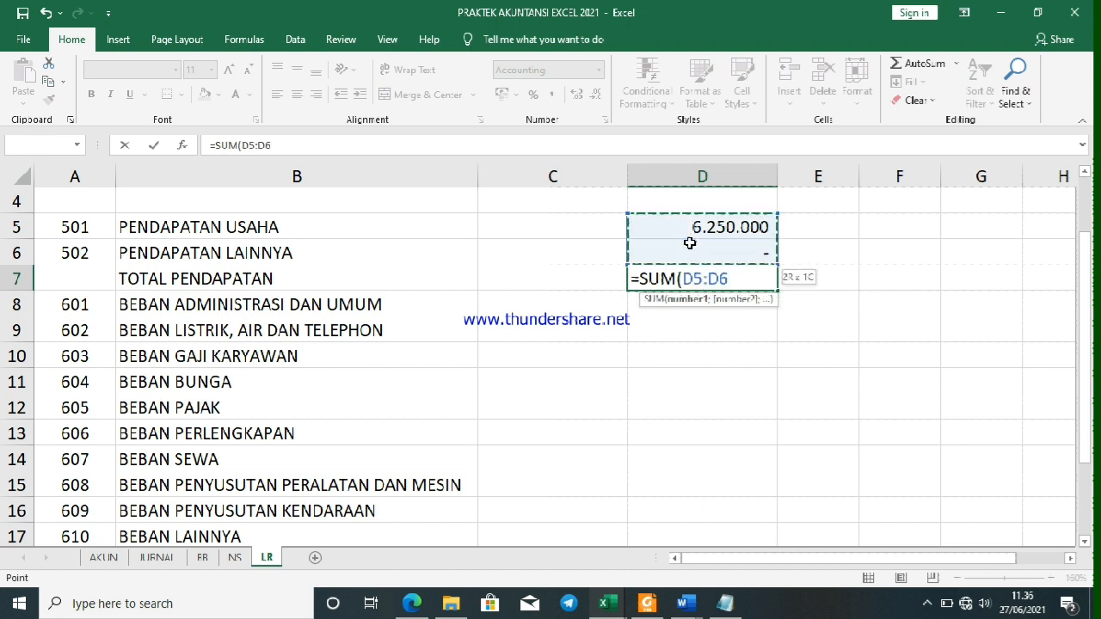
pyautogui.write(')')
pyautogui.press('Return')
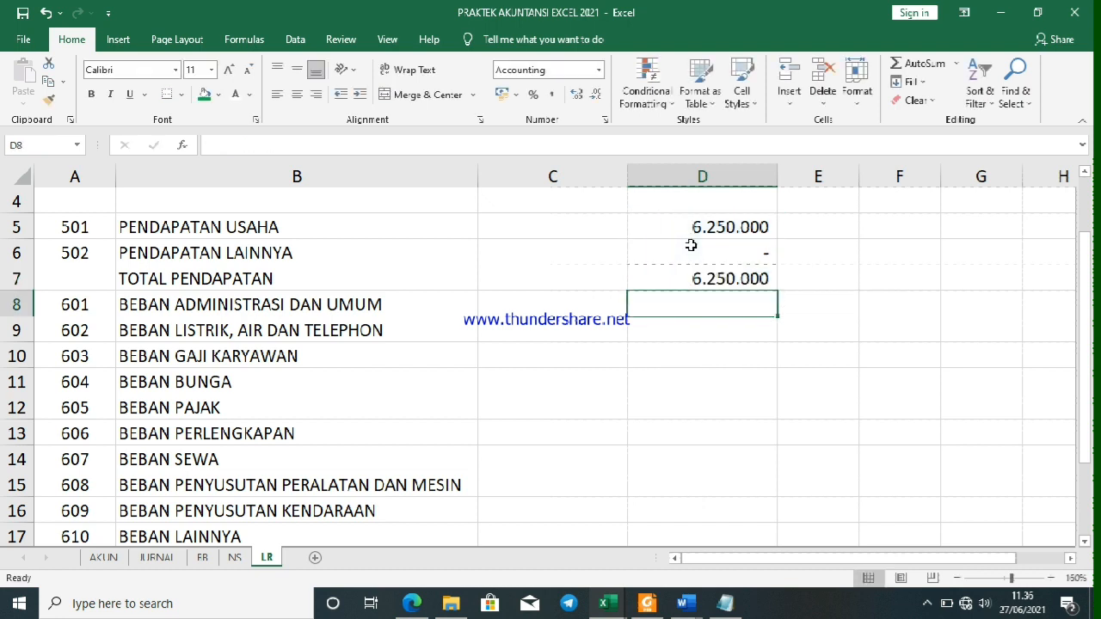
# Enter =IF(A8="";"";VLOOKUP(A8;NS;5)) in C8 to look up the balance of BEBAN ADMINISTRASI DAN UMUM
pyautogui.click(184, 298)
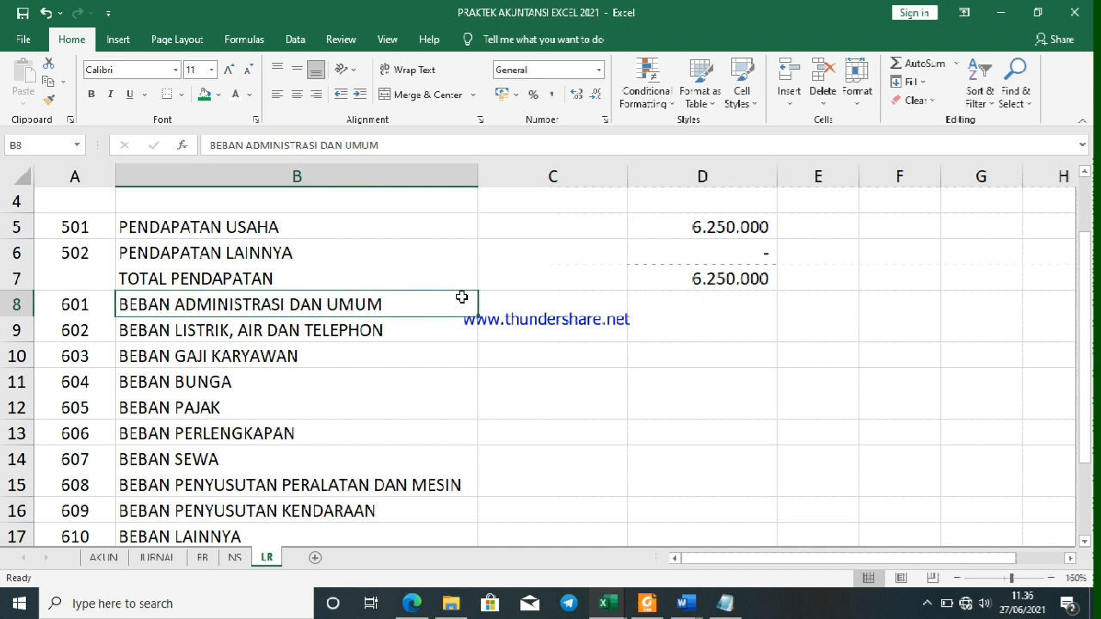
pyautogui.click(511, 299)
pyautogui.write('=if')
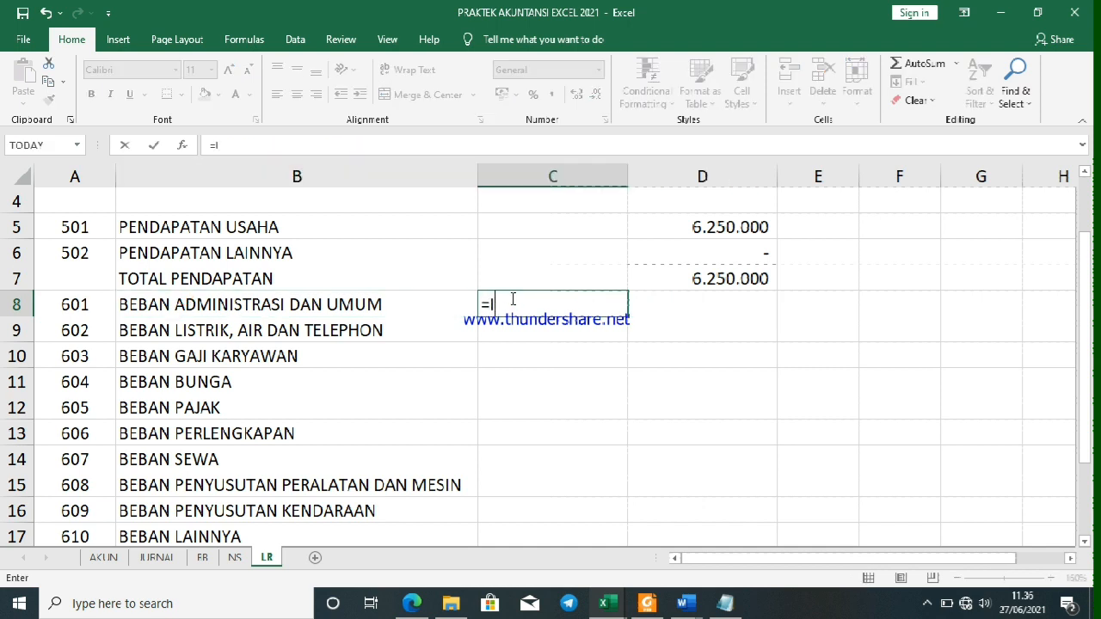
pyautogui.press('Tab')
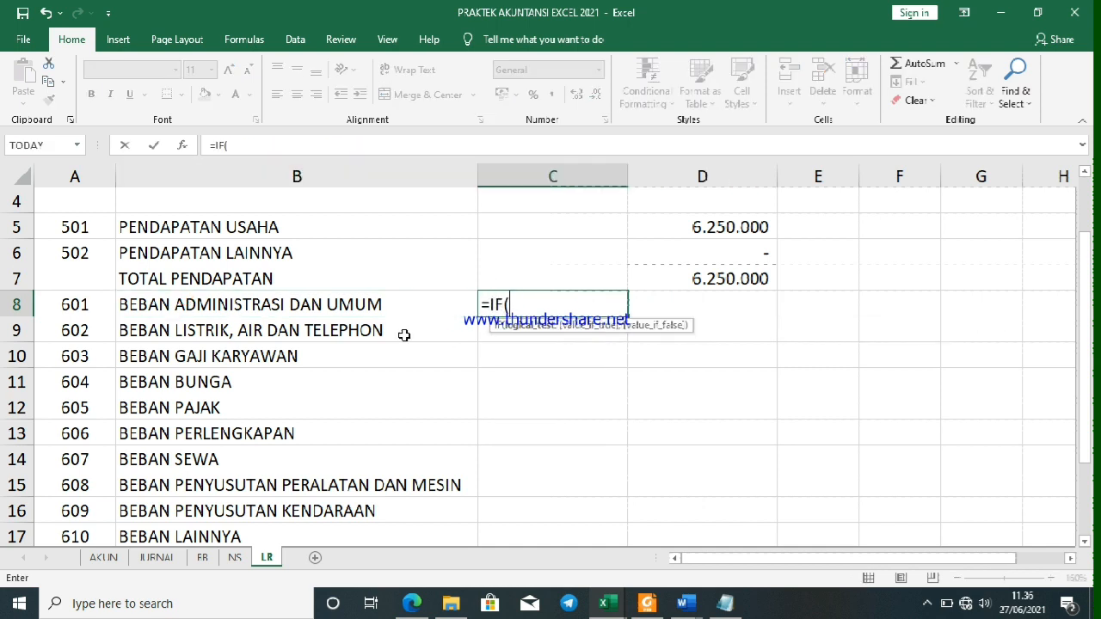
pyautogui.click(65, 306)
pyautogui.write('=')
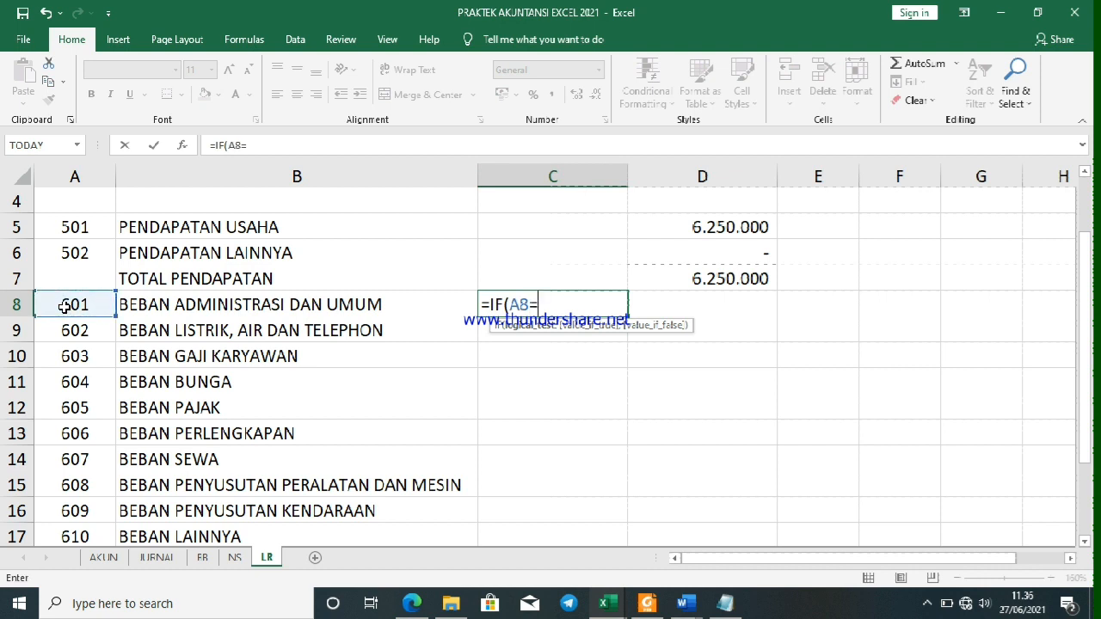
pyautogui.write('"";')
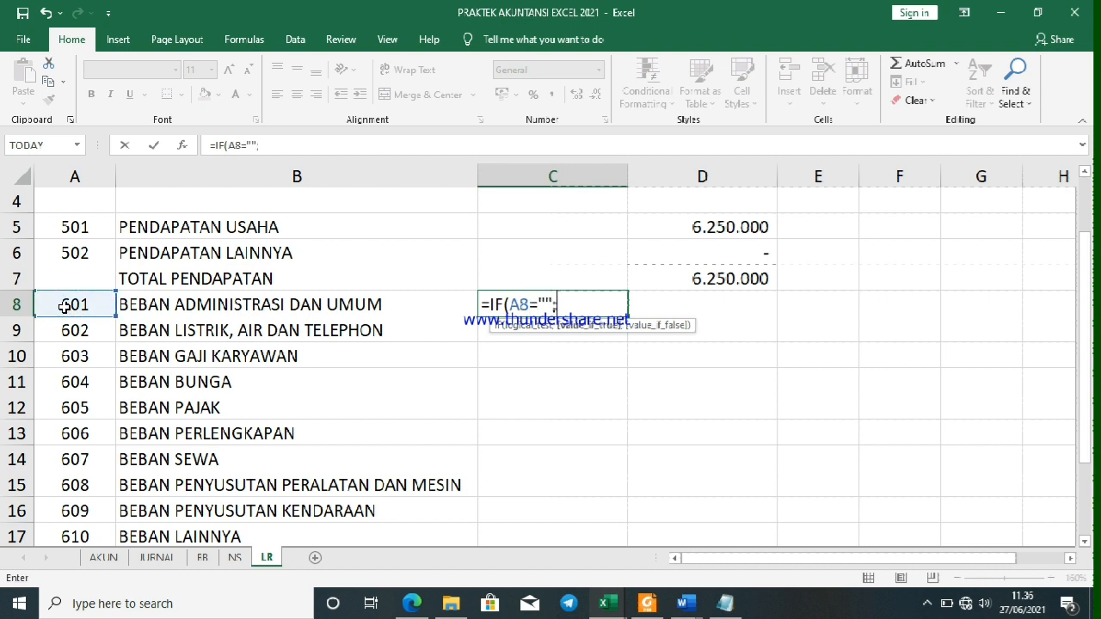
pyautogui.write('"";VLOO')
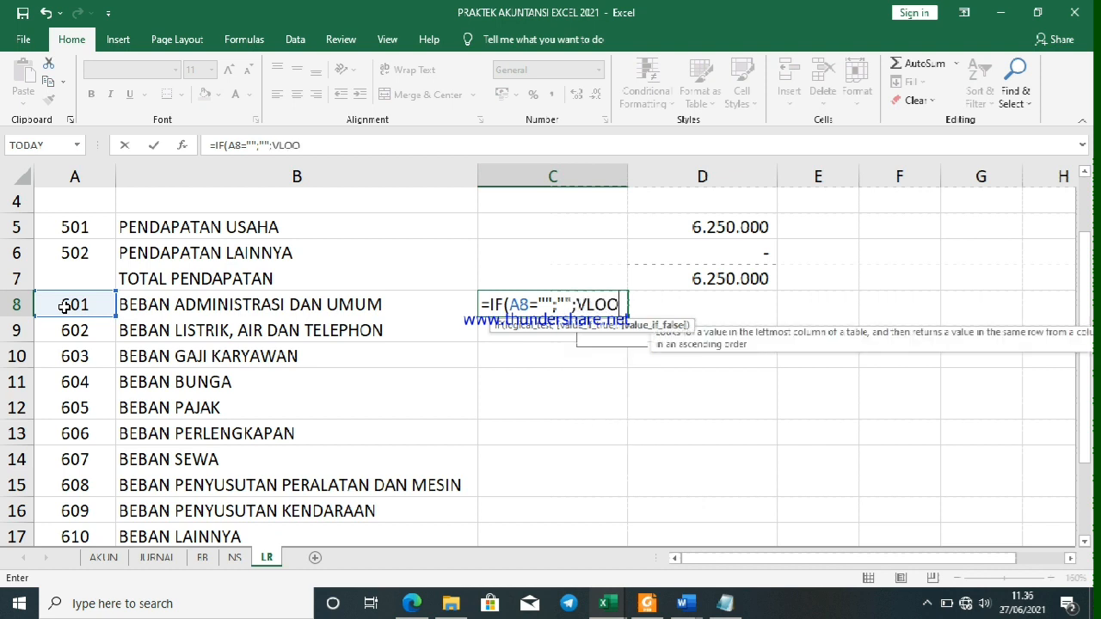
pyautogui.write('KUP(')
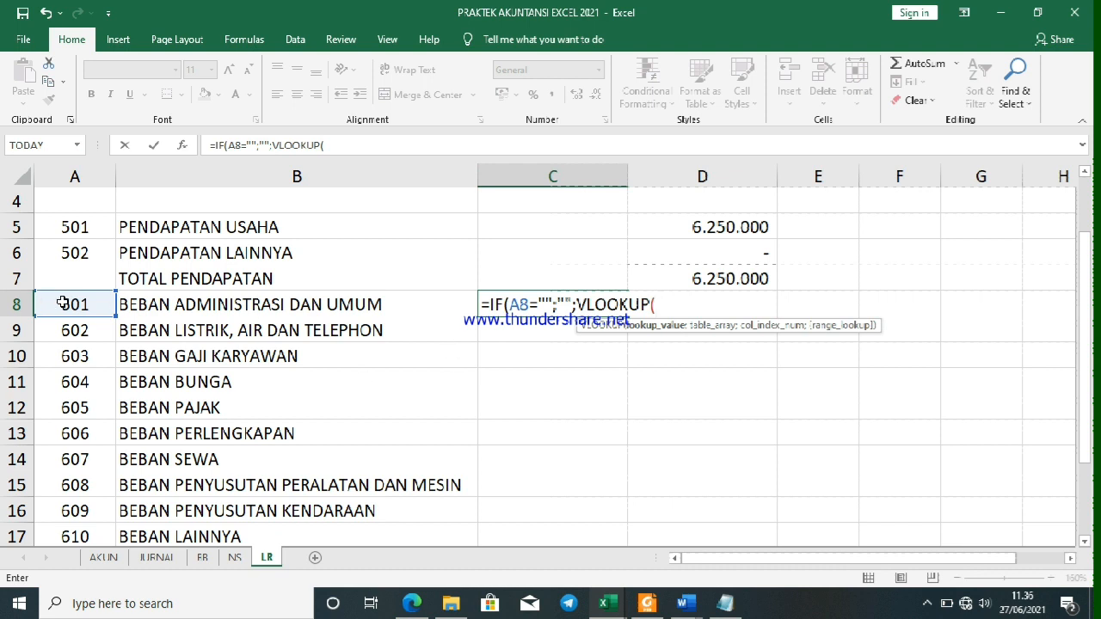
pyautogui.click(58, 302)
pyautogui.write(';')
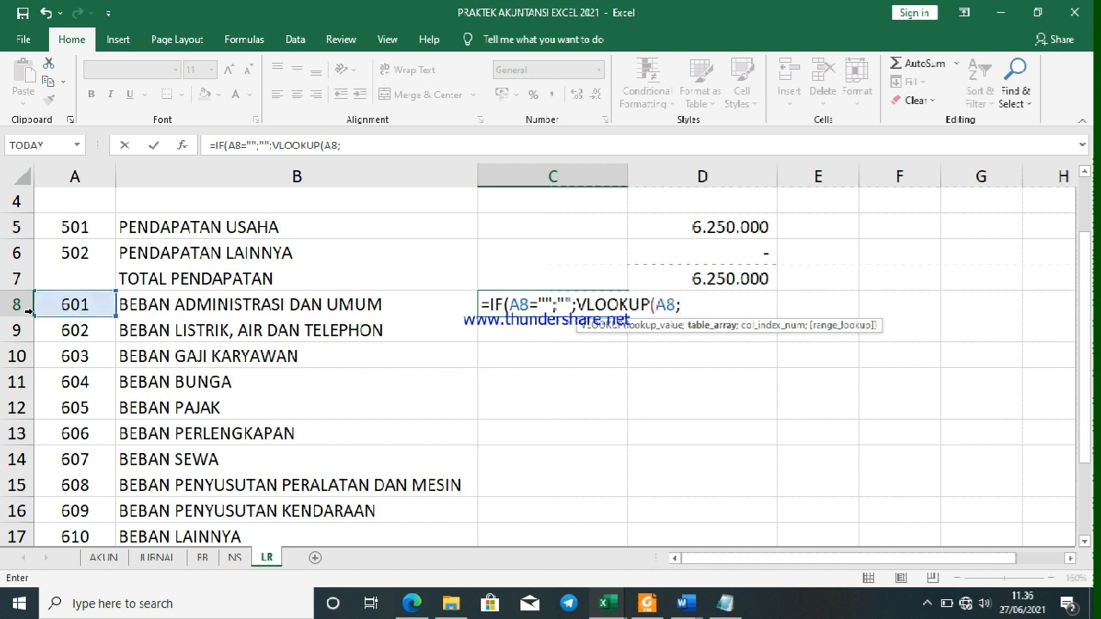
pyautogui.click(234, 557)
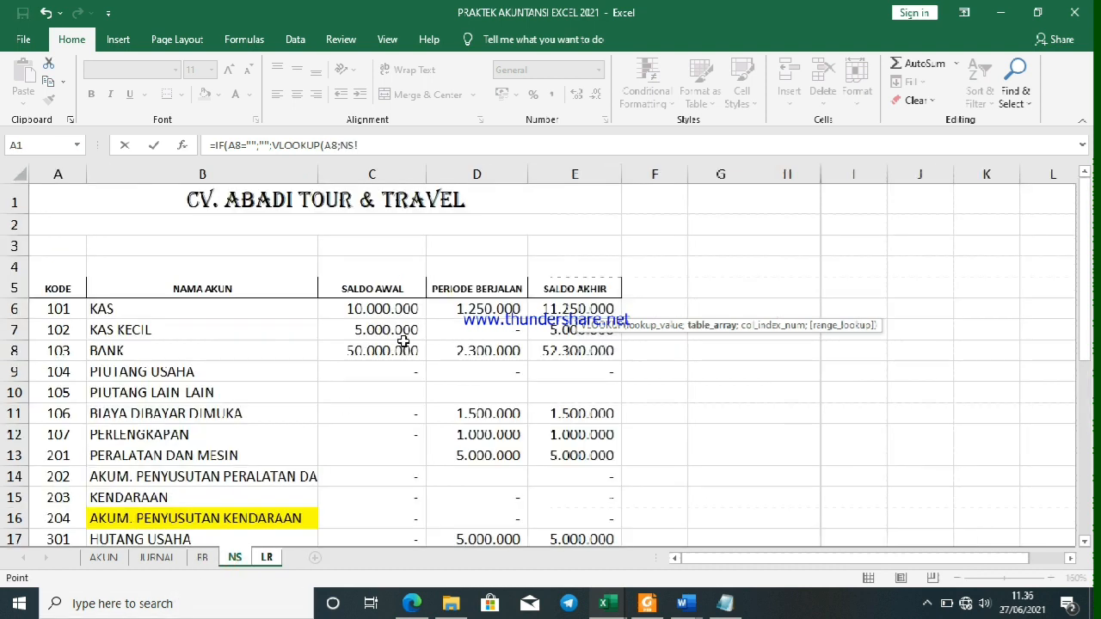
pyautogui.click(363, 144)
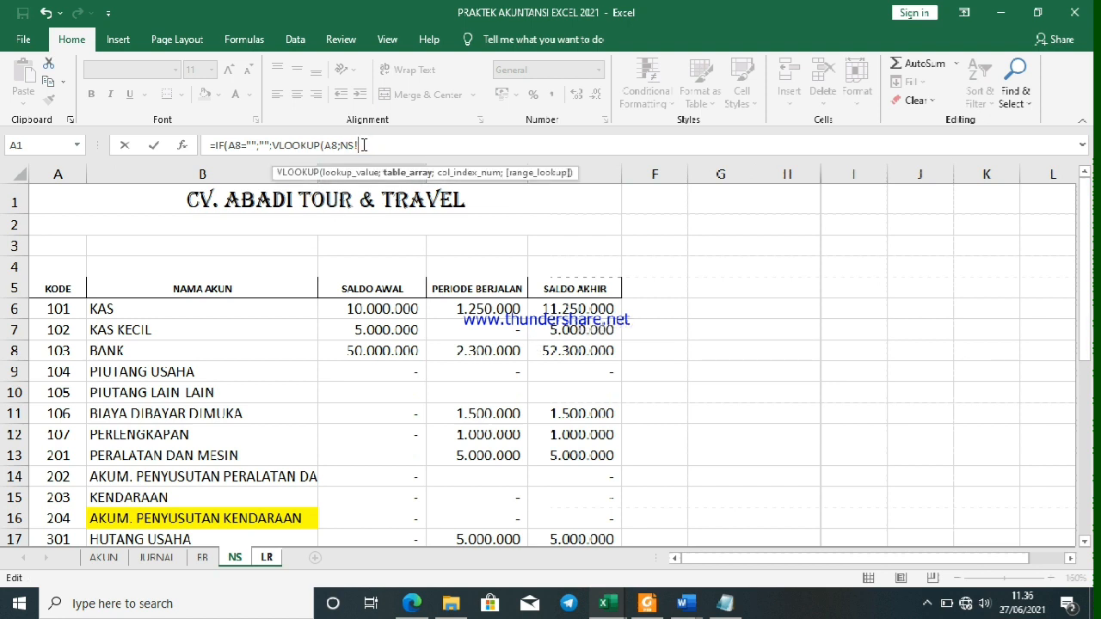
pyautogui.press('BackSpace')
pyautogui.write(';')
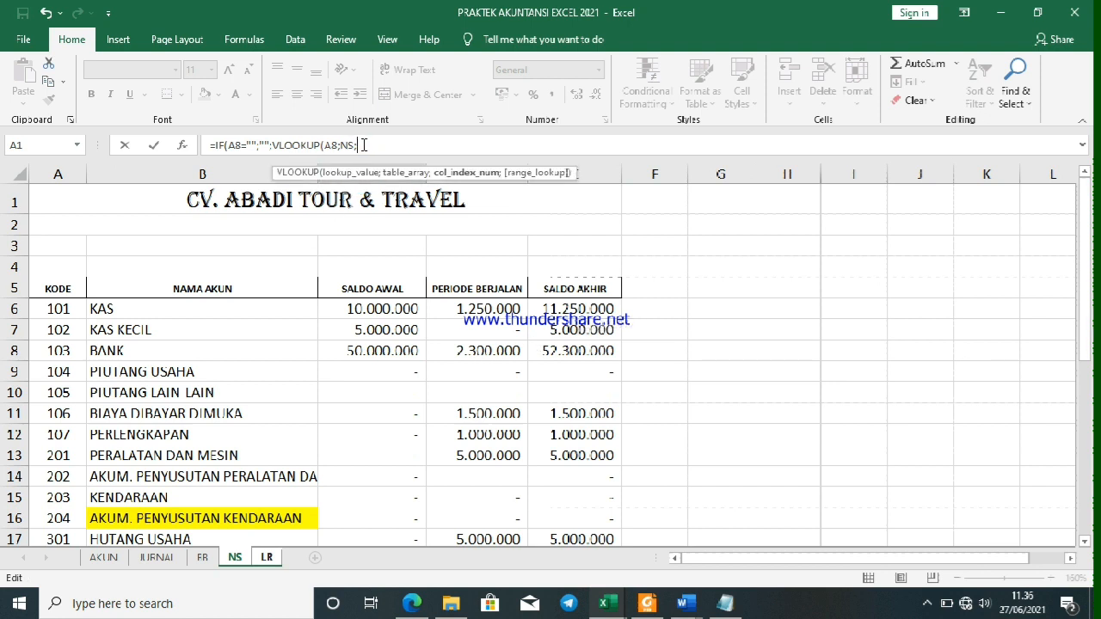
pyautogui.write('5')
pyautogui.press('Return')
pyautogui.press('Return')
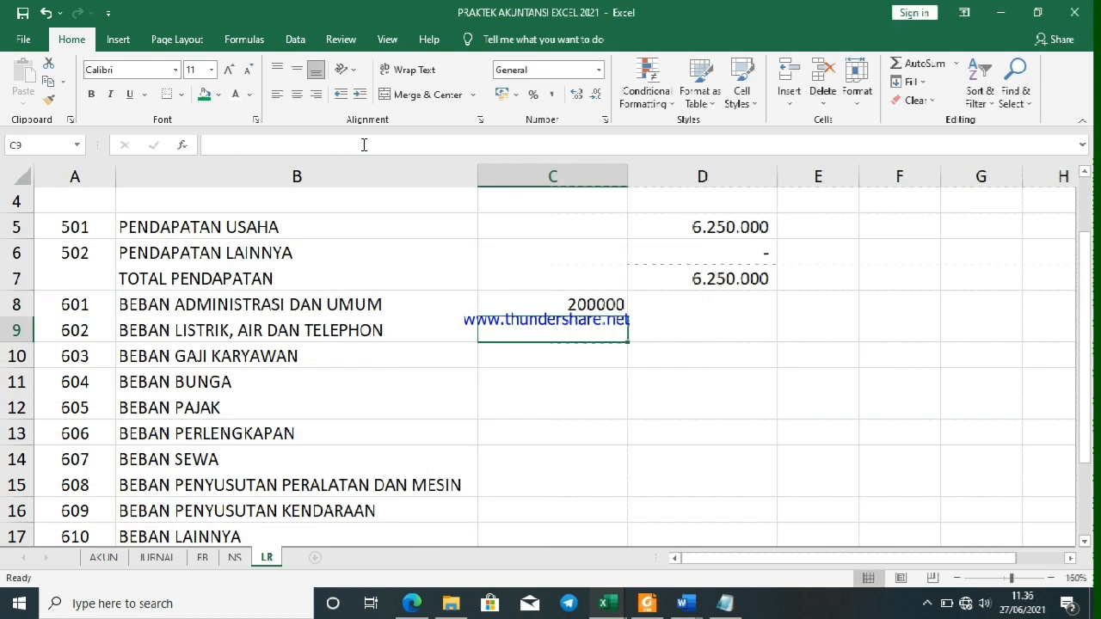
# Apply the comma-style accounting number format to column C
pyautogui.click(574, 175)
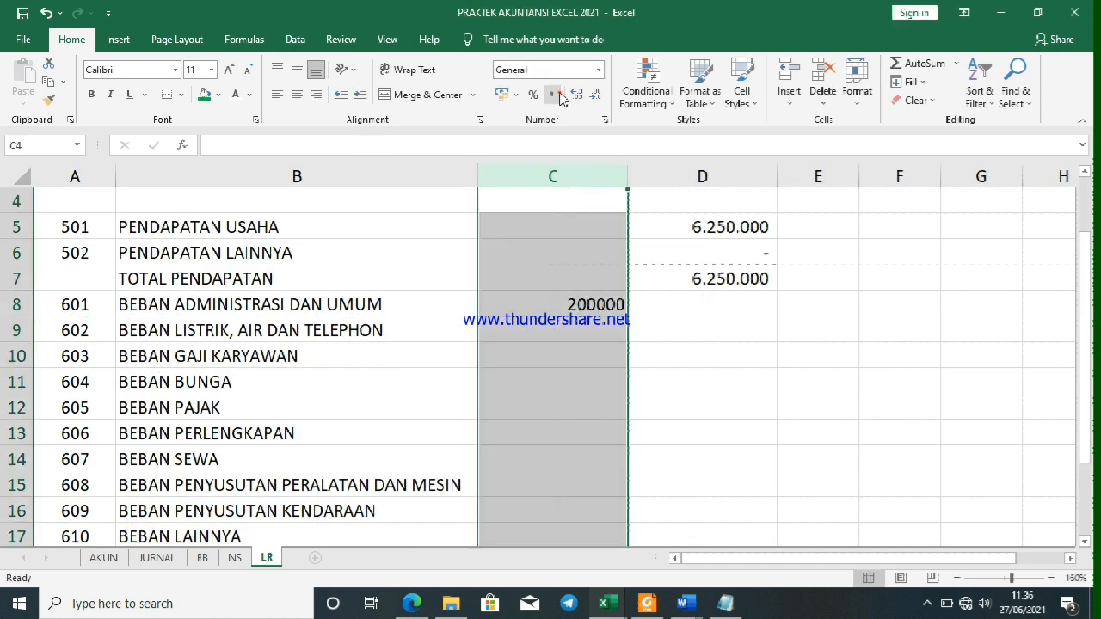
pyautogui.click(554, 94)
# Try to apply all borders to the expense cells C8:C17
pyautogui.scroll(-1, 557, 208)
pyautogui.scroll(-2, 557, 208)
pyautogui.scroll(1, 567, 214)
pyautogui.moveTo(582, 226); pyautogui.dragTo(588, 465)
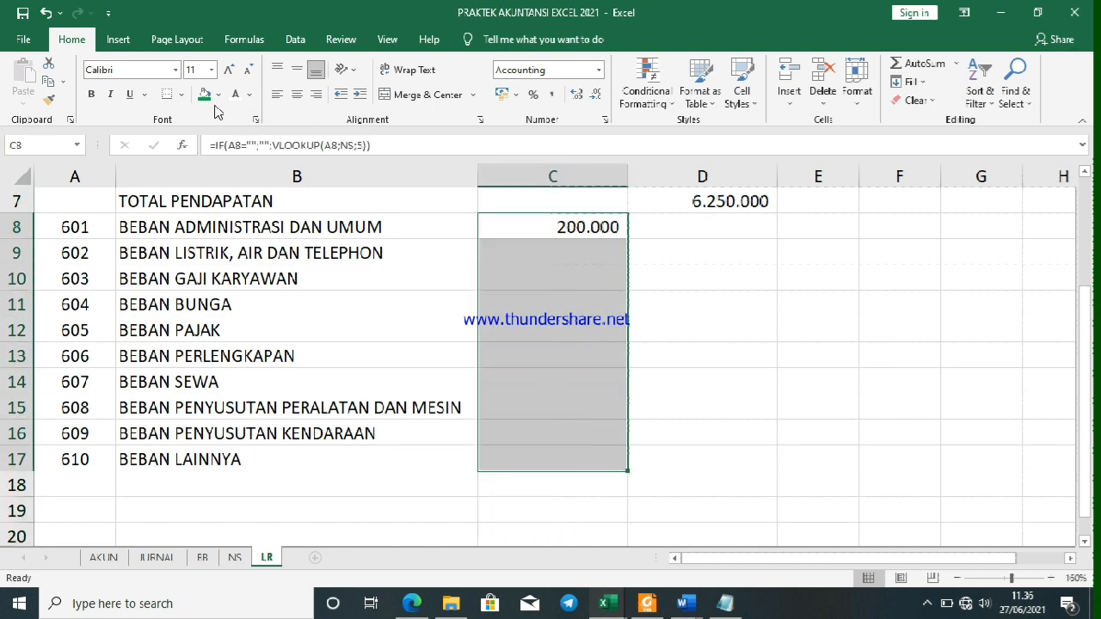
pyautogui.click(180, 95)
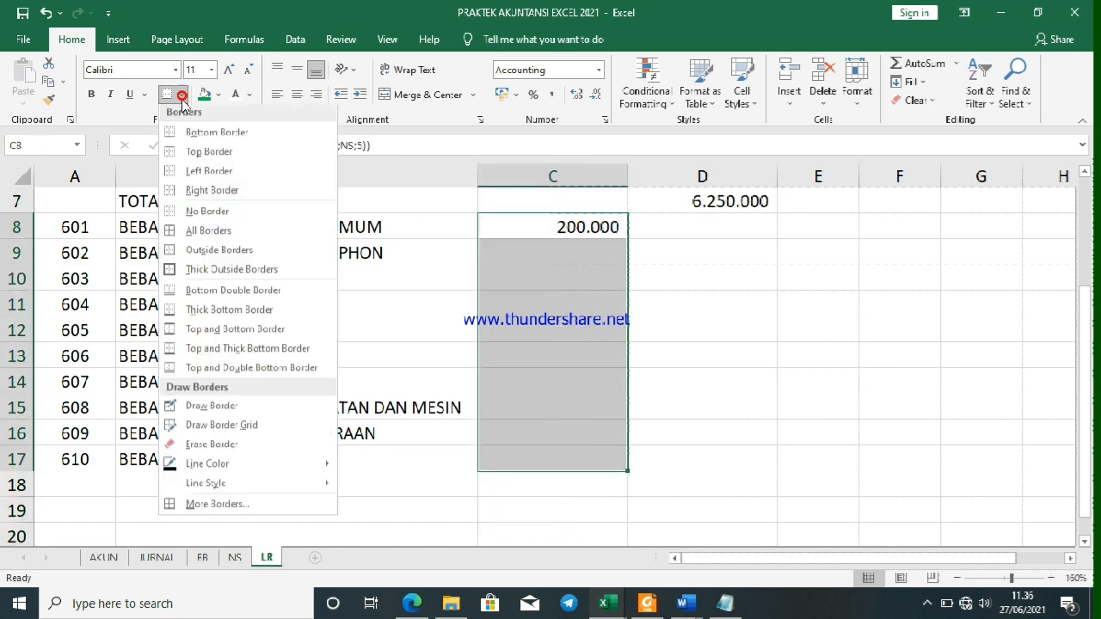
pyautogui.click(206, 234)
pyautogui.hotkey('ctrl', 'z')
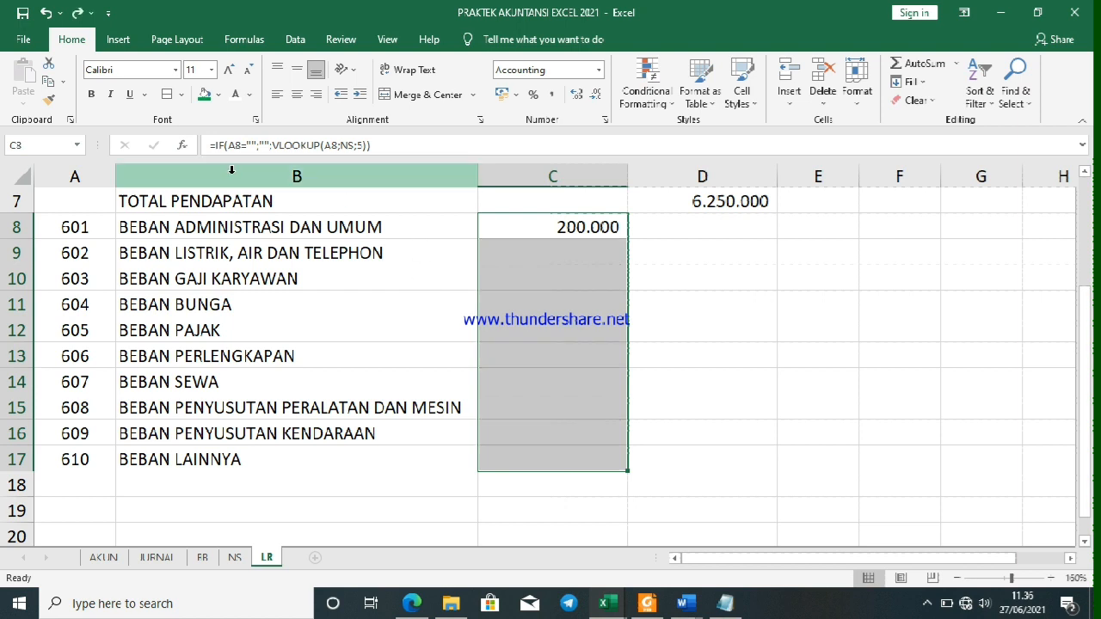
# Fill the lookup formula from C8 down to C17 for the remaining expense accounts
pyautogui.click(574, 233)
pyautogui.moveTo(627, 239); pyautogui.dragTo(628, 462)
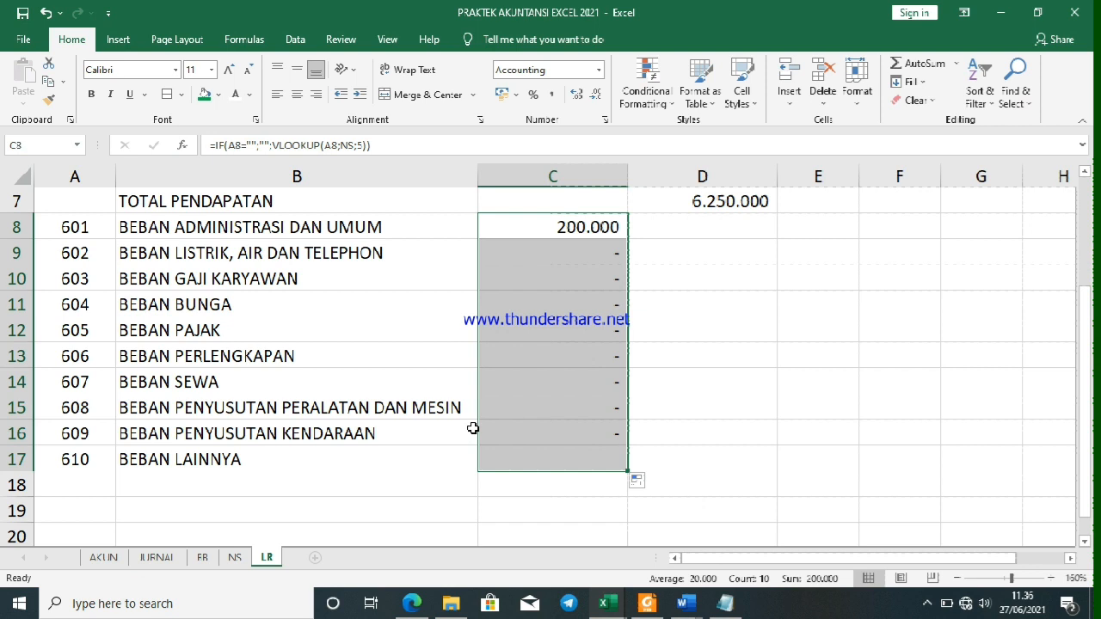
# Label cell B18 below BEBAN LAINNYA as TOTAL BEBAN
pyautogui.scroll(-2, 472, 420)
pyautogui.click(129, 333)
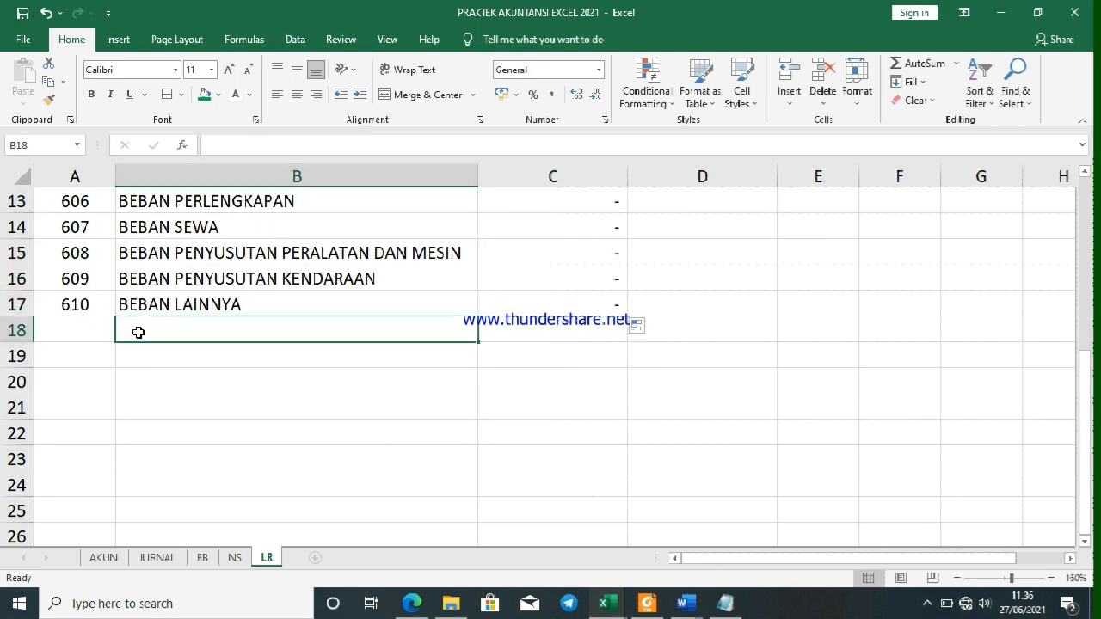
pyautogui.write('TOTAL ')
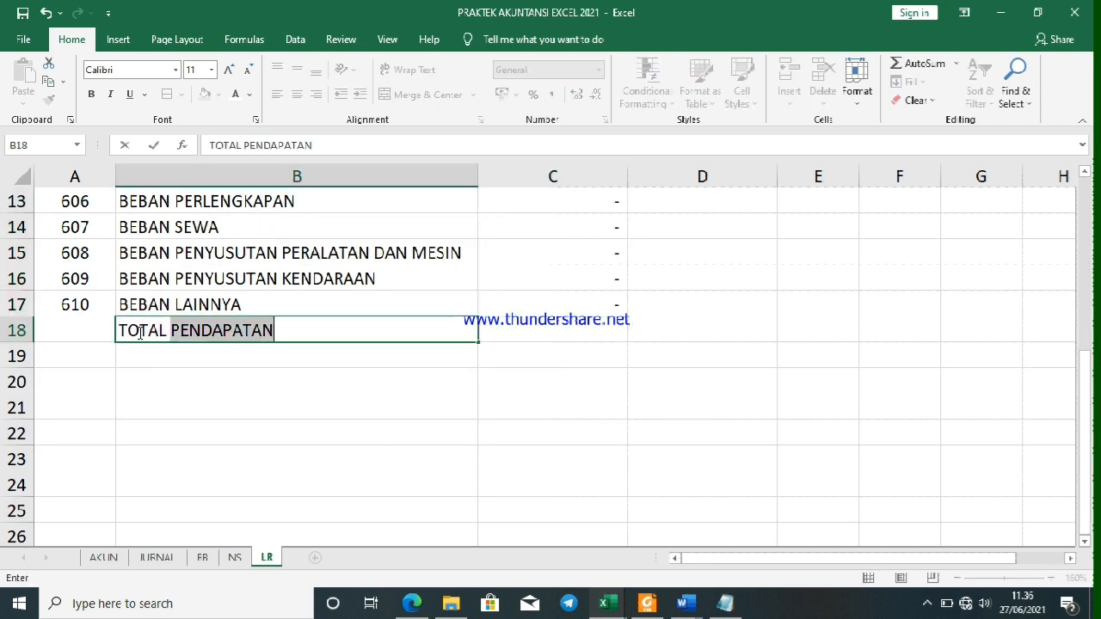
pyautogui.write('BEBAN')
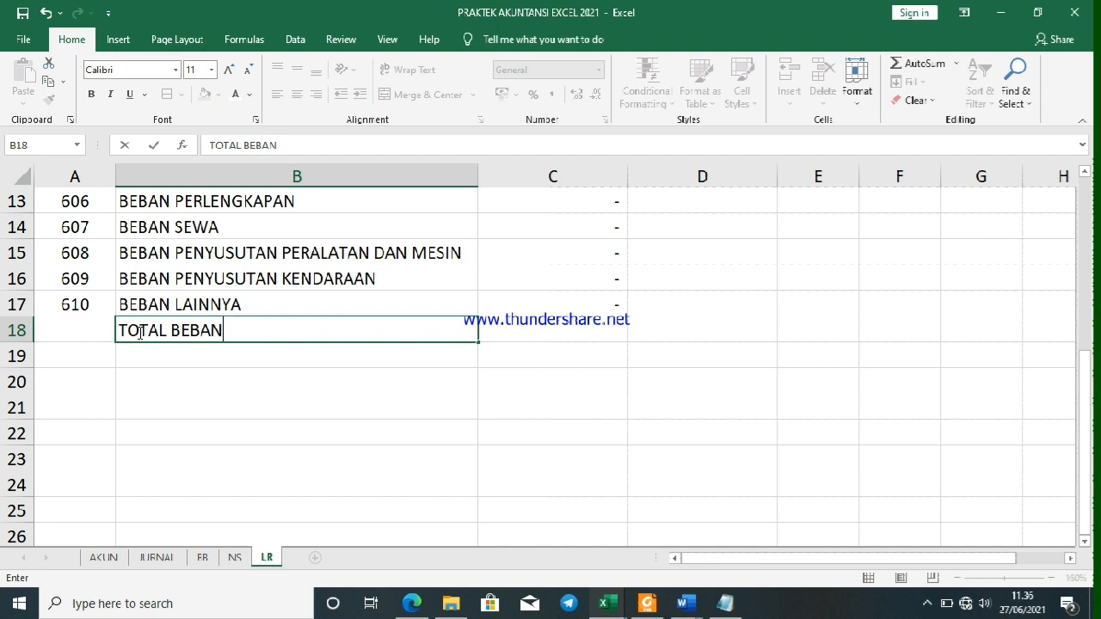
pyautogui.click(465, 382)
# Total the expense amounts C8:C17 in D18 with a SUM formula for TOTAL BEBAN
pyautogui.click(604, 341)
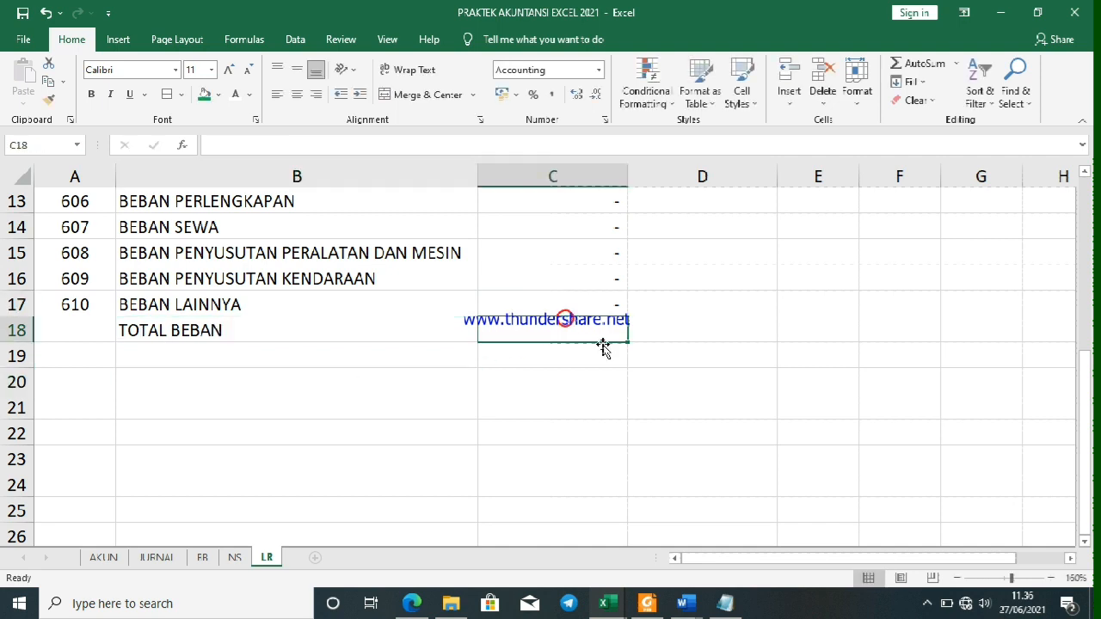
pyautogui.scroll(3, 610, 346)
pyautogui.scroll(-2, 610, 347)
pyautogui.click(717, 387)
pyautogui.click(718, 406)
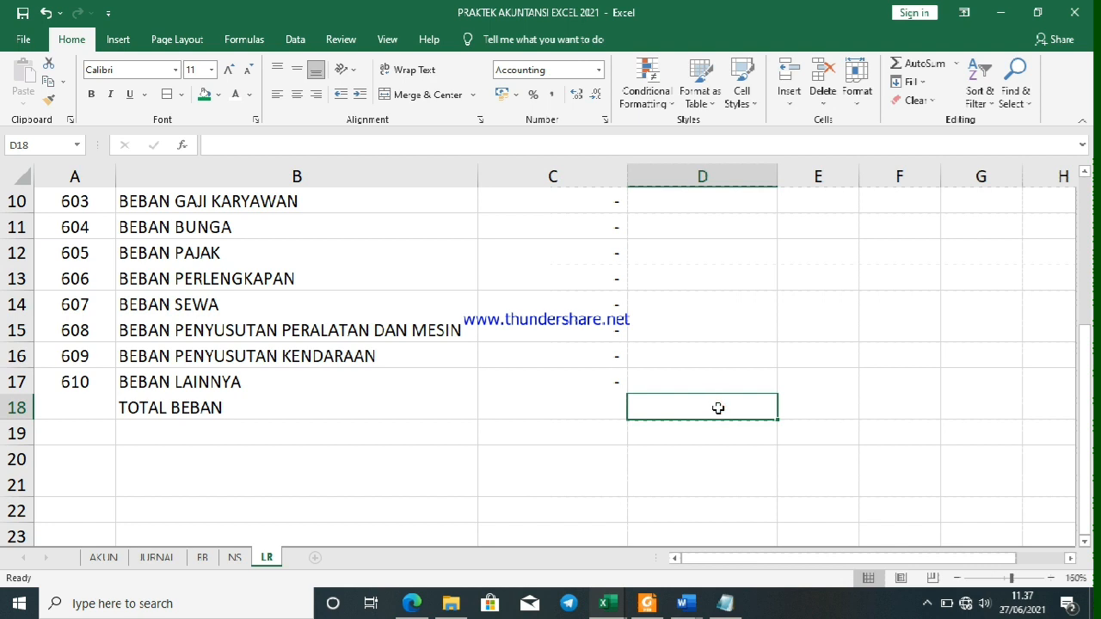
pyautogui.write('=SUM(')
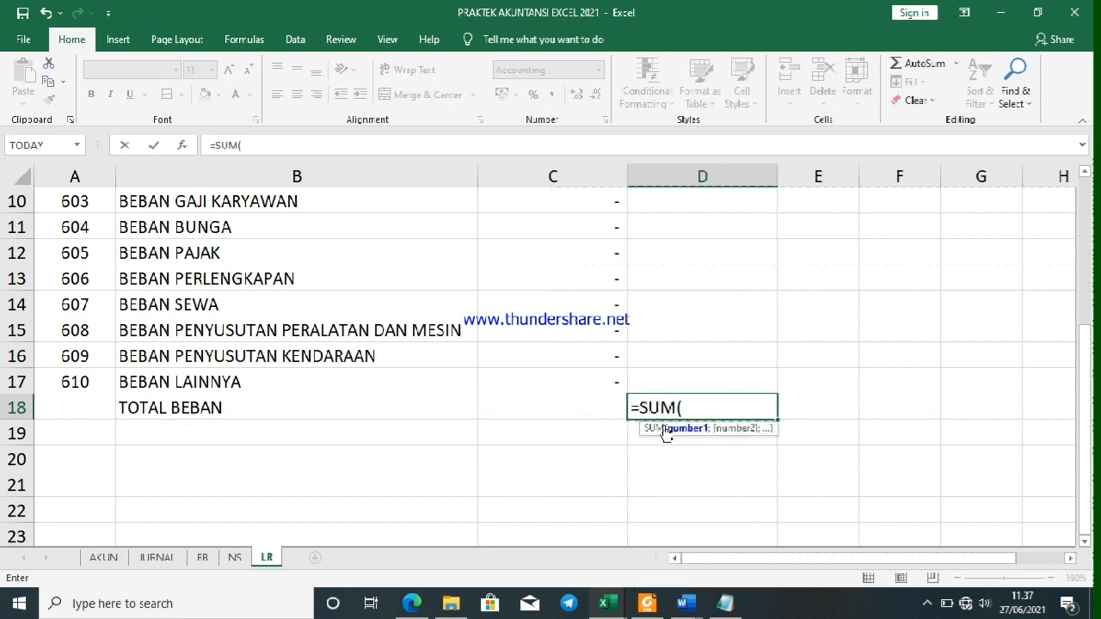
pyautogui.scroll(1, 593, 364)
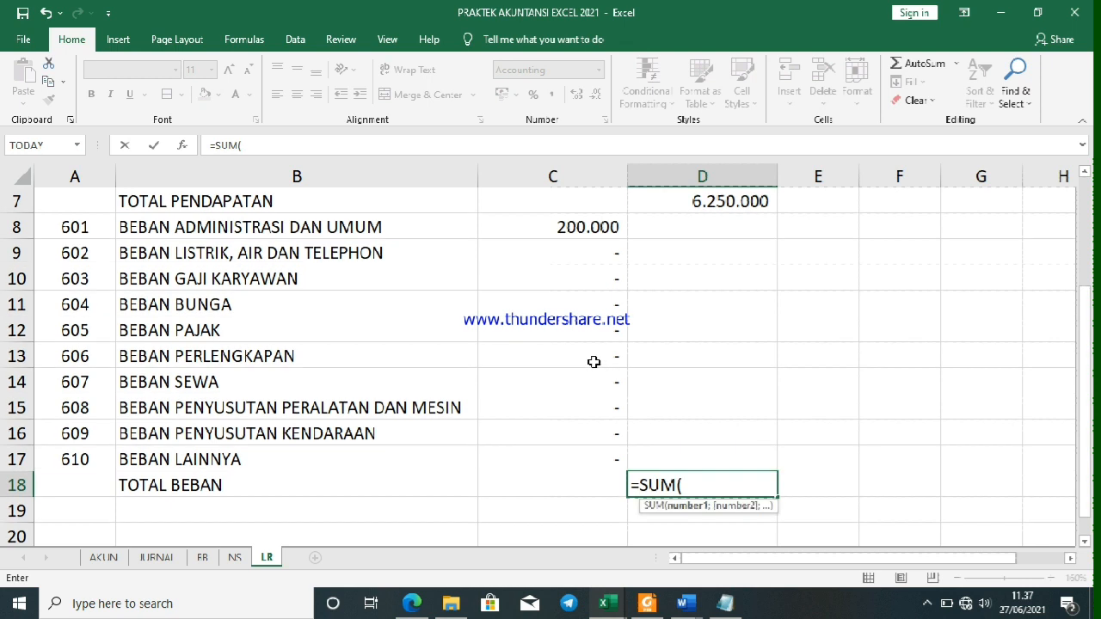
pyautogui.moveTo(573, 238); pyautogui.dragTo(571, 460)
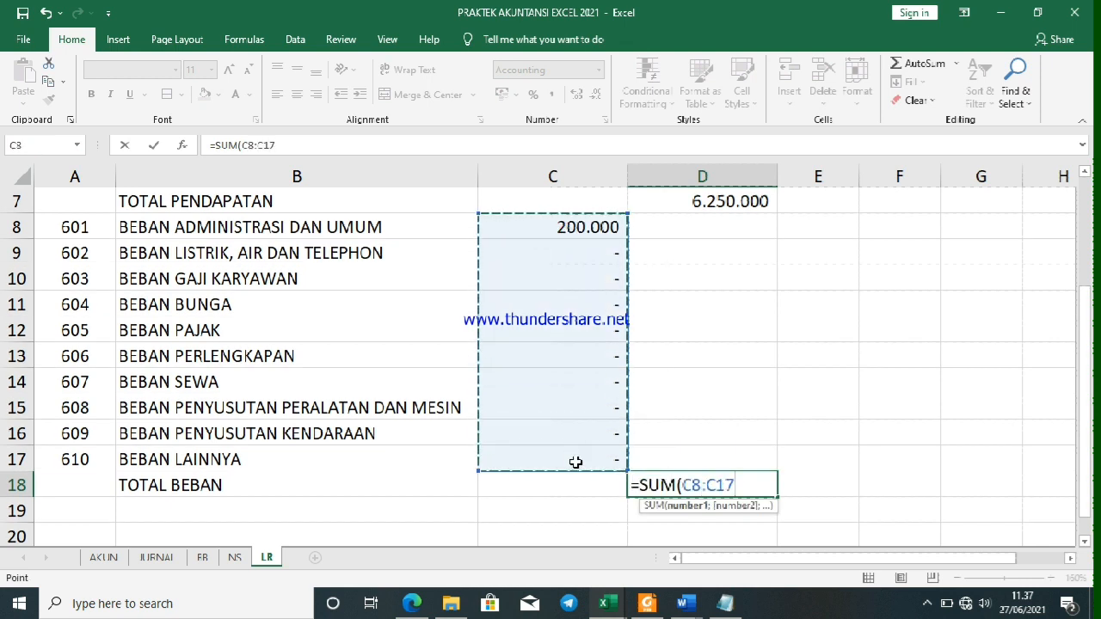
pyautogui.write(')')
pyautogui.press('Return')
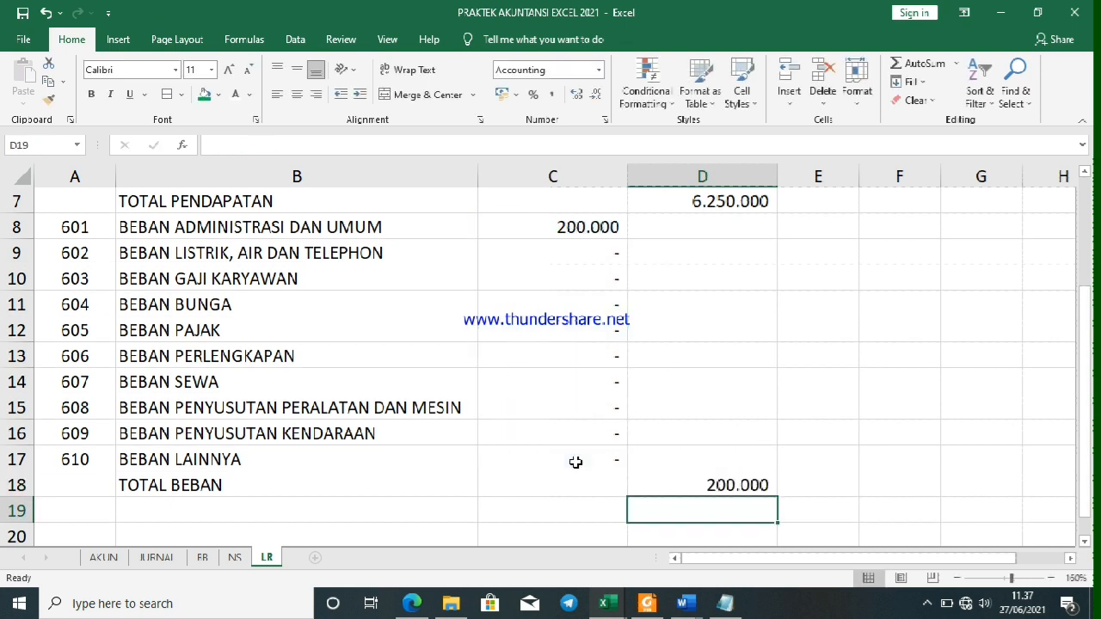
# Copy account 402 LABA TAHUN BERJALAN from A21:B21 of the AKUN sheet and paste it as values at A19 in LR
pyautogui.scroll(-1, 516, 460)
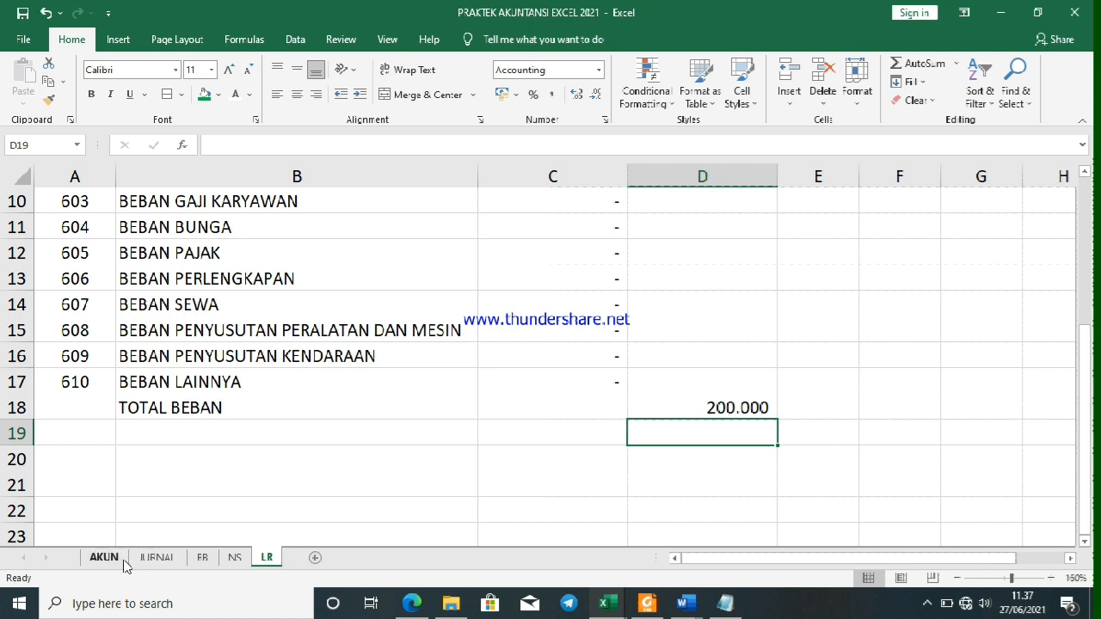
pyautogui.click(120, 560)
pyautogui.click(117, 256)
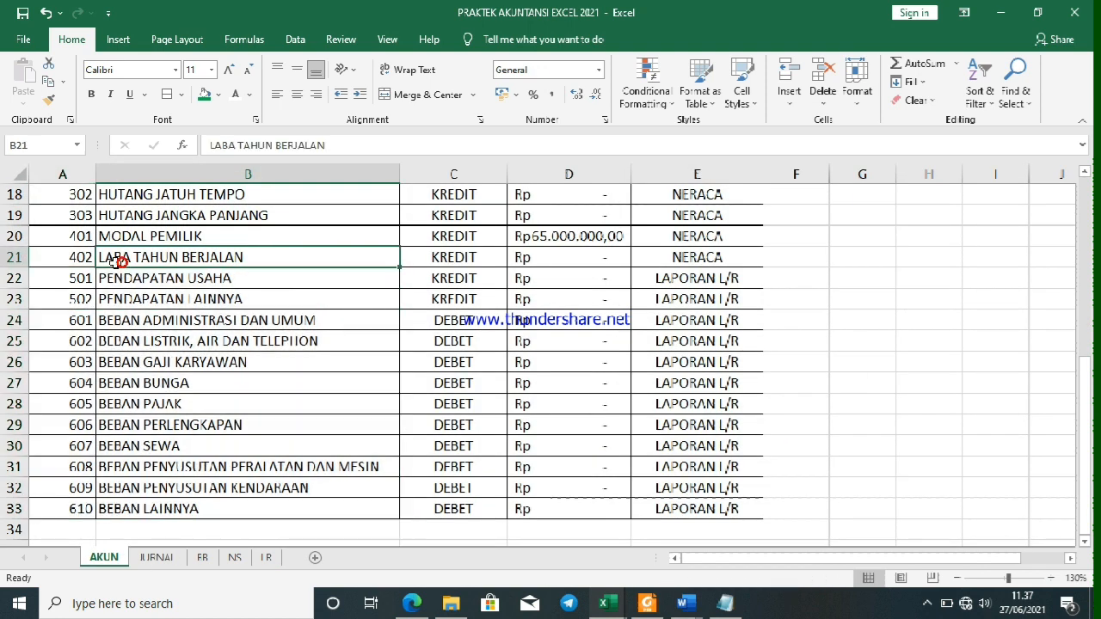
pyautogui.click(79, 261)
pyautogui.moveTo(77, 262); pyautogui.dragTo(118, 262)
pyautogui.hotkey('ctrl', 'c')
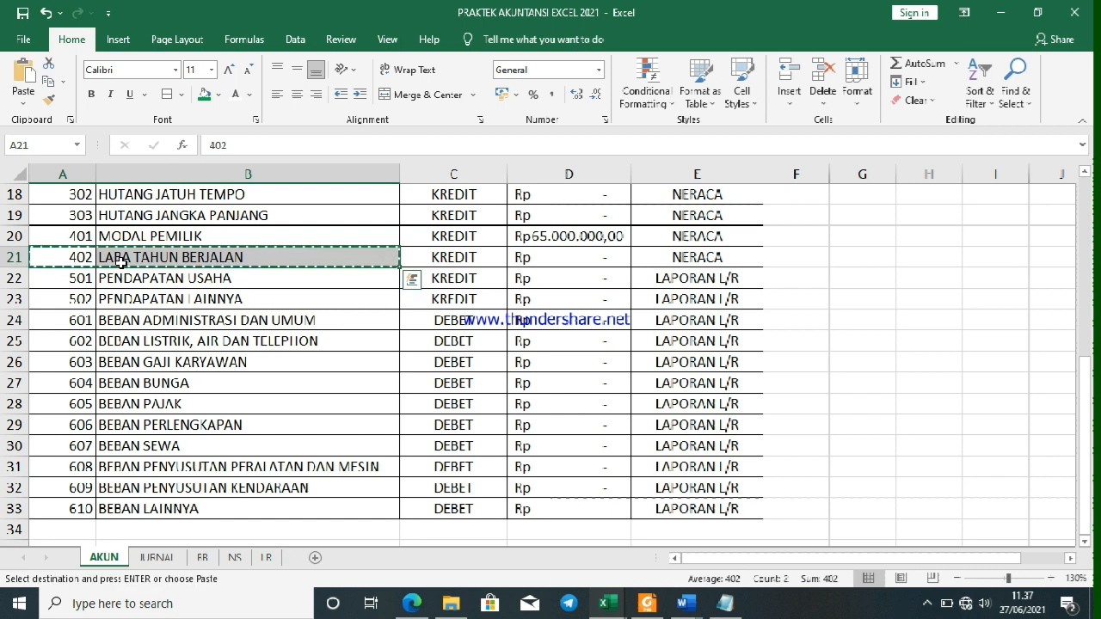
pyautogui.click(265, 557)
pyautogui.click(114, 437)
pyautogui.rightClick(114, 437)
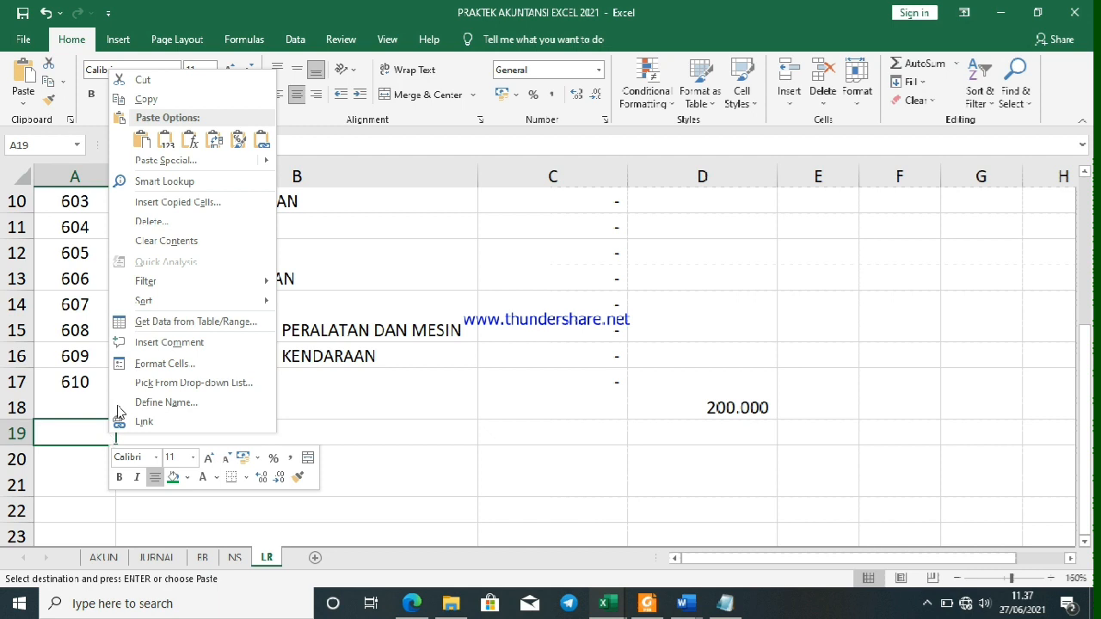
pyautogui.click(166, 141)
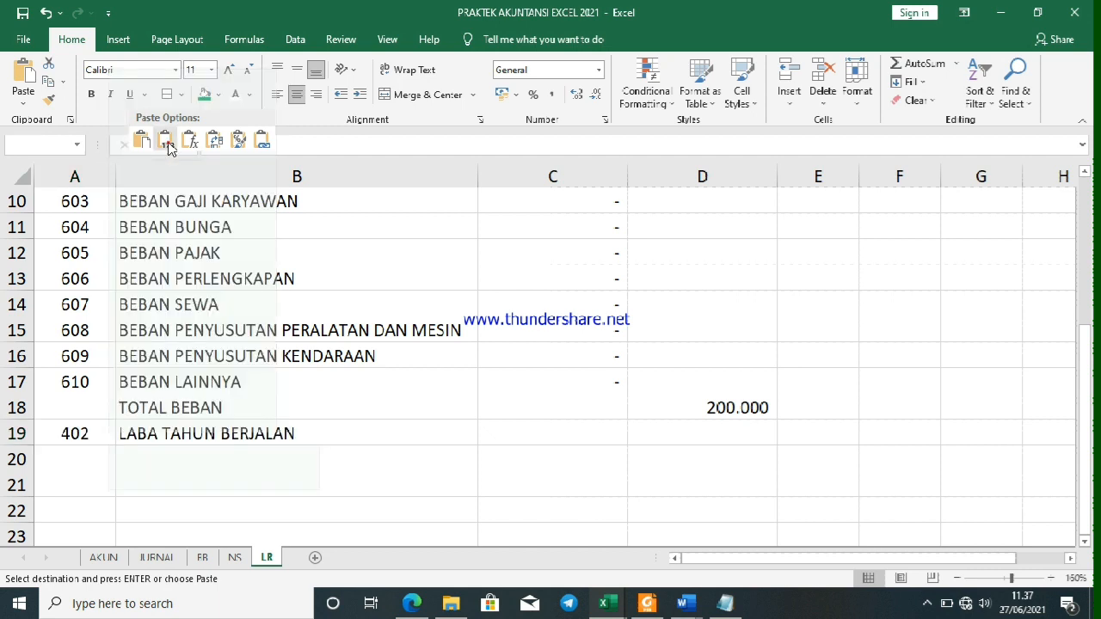
pyautogui.click(158, 463)
# Add a bottom border to the TOTAL BEBAN amount in D18
pyautogui.click(725, 415)
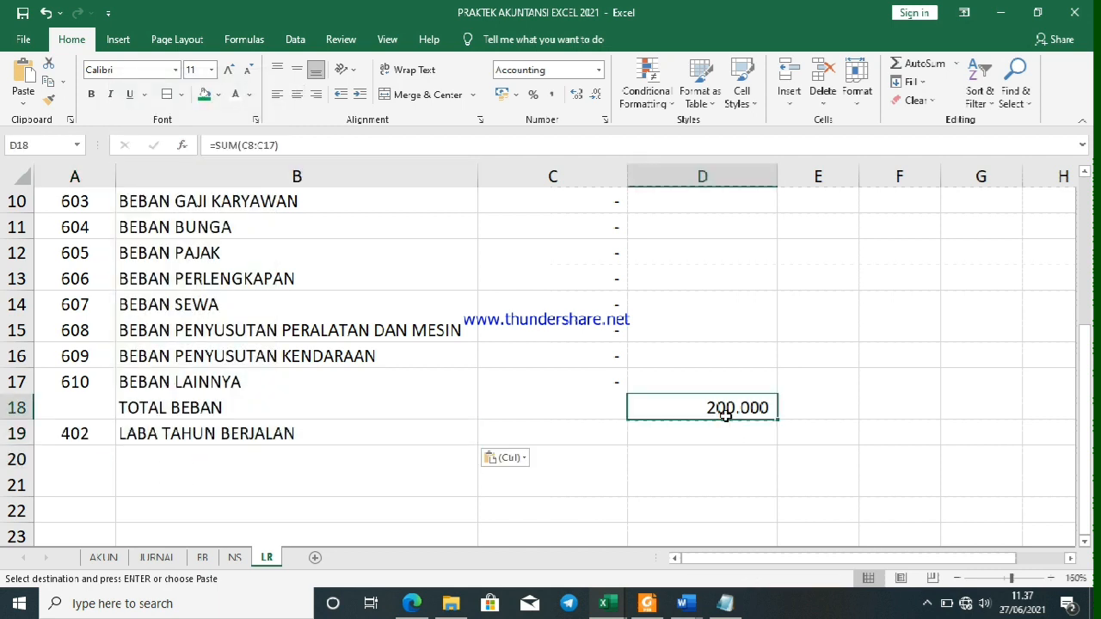
pyautogui.scroll(3, 725, 415)
pyautogui.scroll(-4, 725, 412)
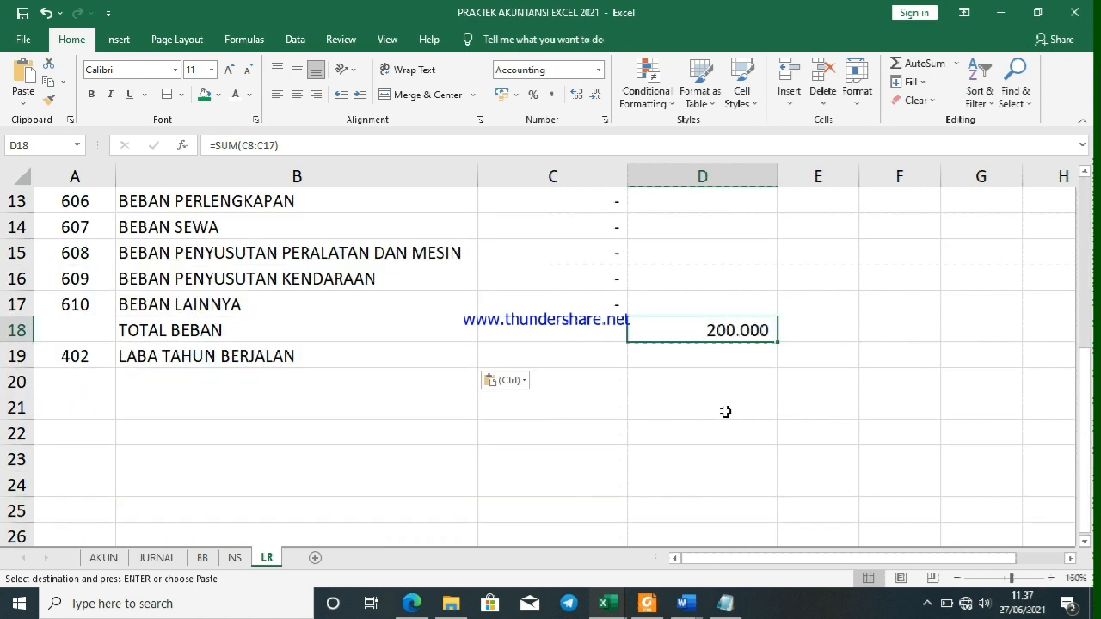
pyautogui.click(728, 356)
pyautogui.click(727, 325)
pyautogui.click(181, 95)
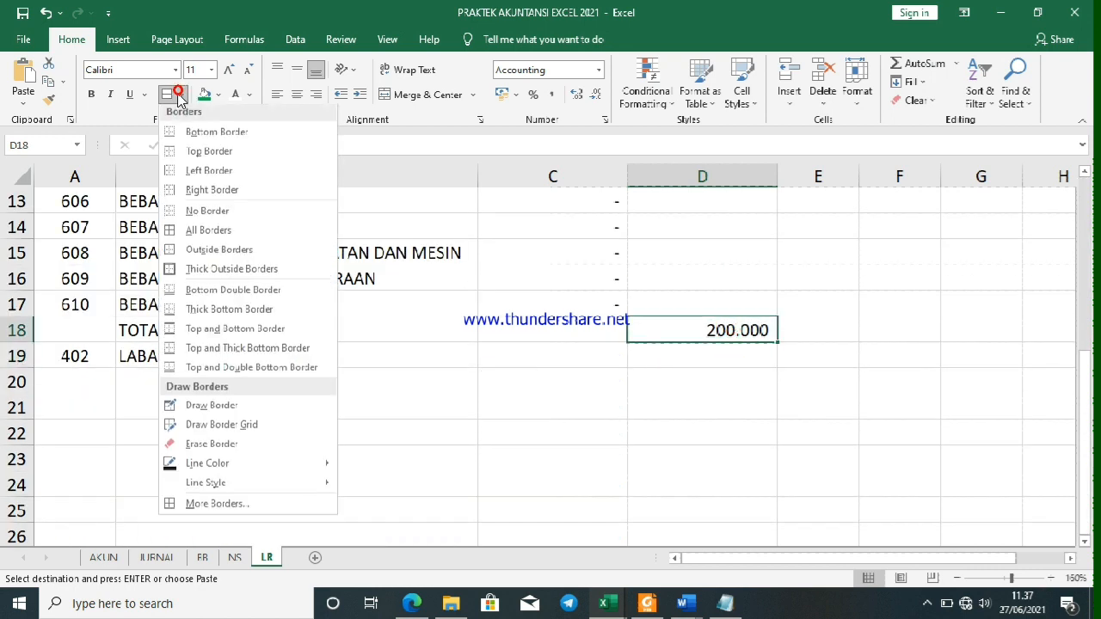
pyautogui.click(181, 136)
# Calculate LABA TAHUN BERJALAN in D19 as total income minus total expenses with the formula =D7-D18
pyautogui.click(652, 354)
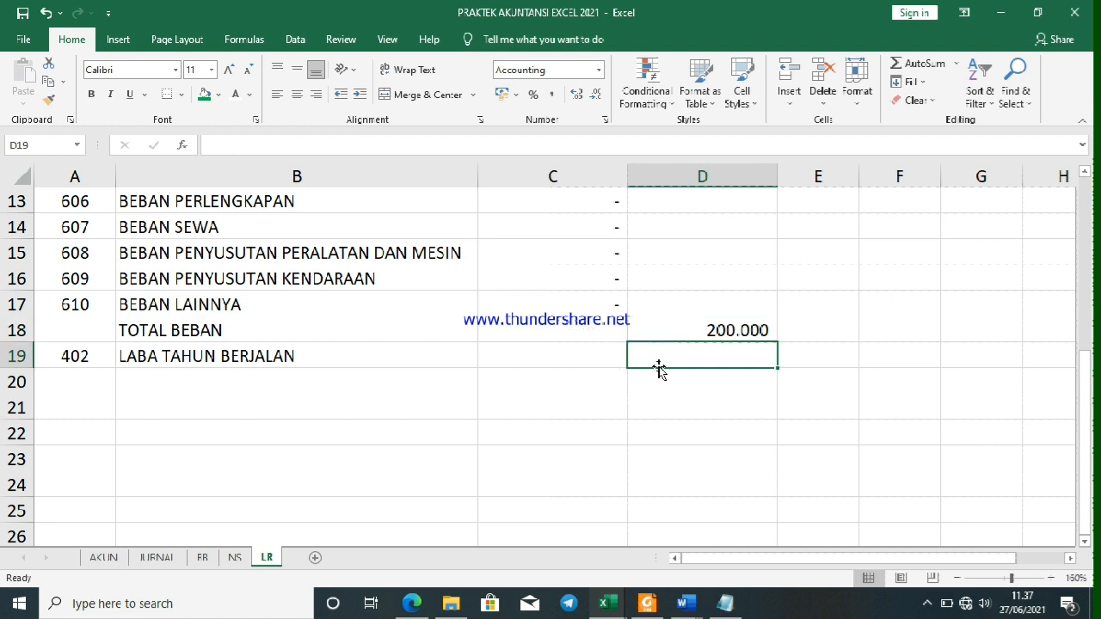
pyautogui.write('=')
pyautogui.scroll(4, 788, 435)
pyautogui.click(745, 356)
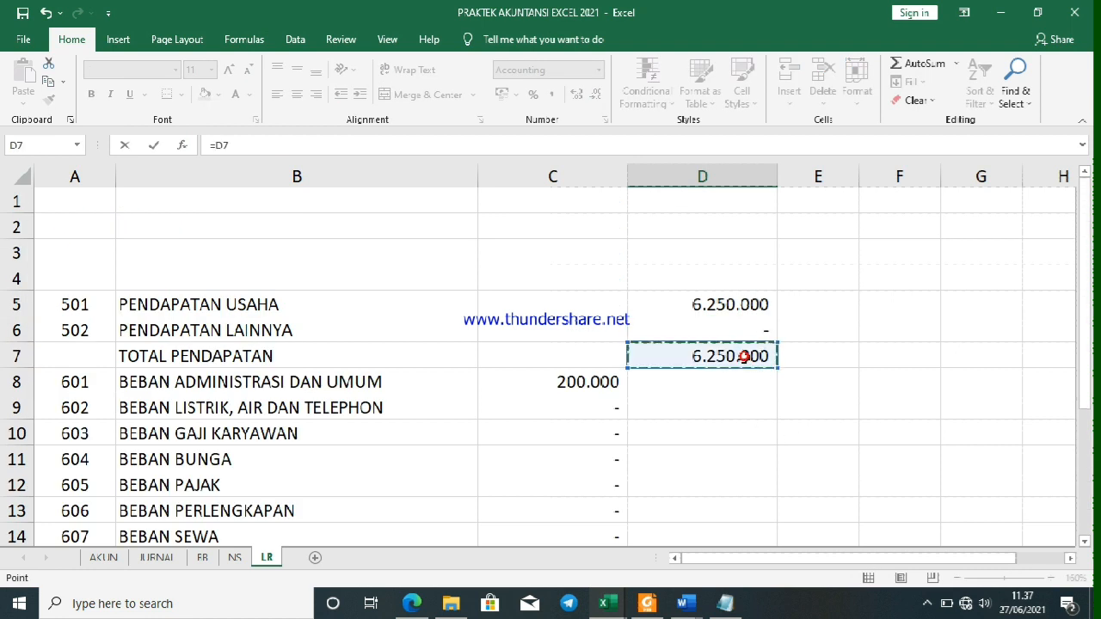
pyautogui.write('-')
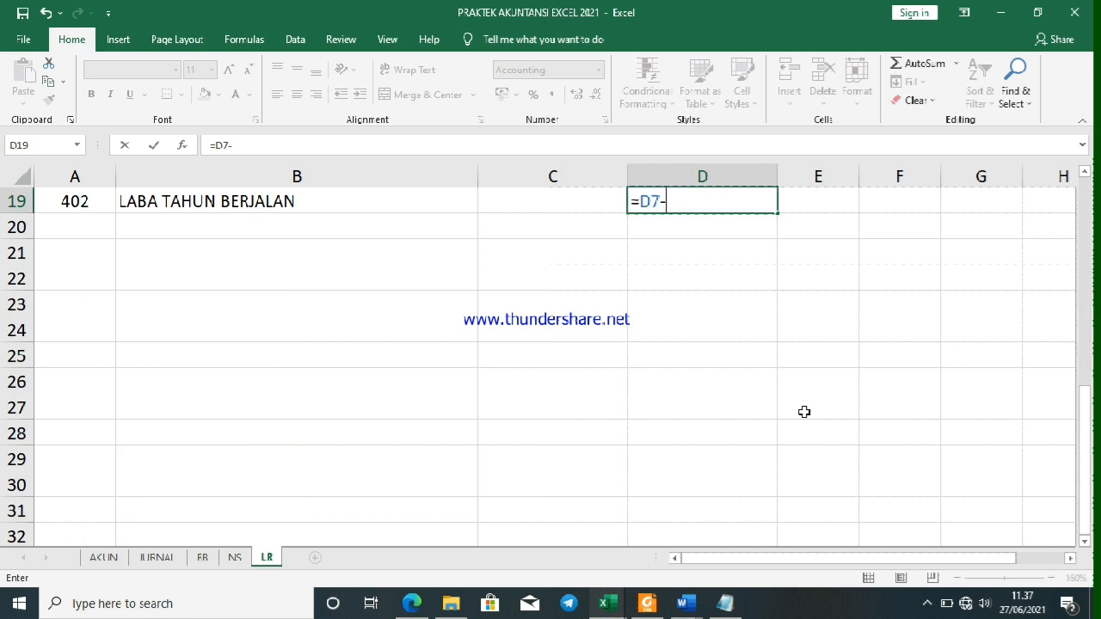
pyautogui.scroll(2, 803, 410)
pyautogui.click(744, 330)
pyautogui.press('Return')
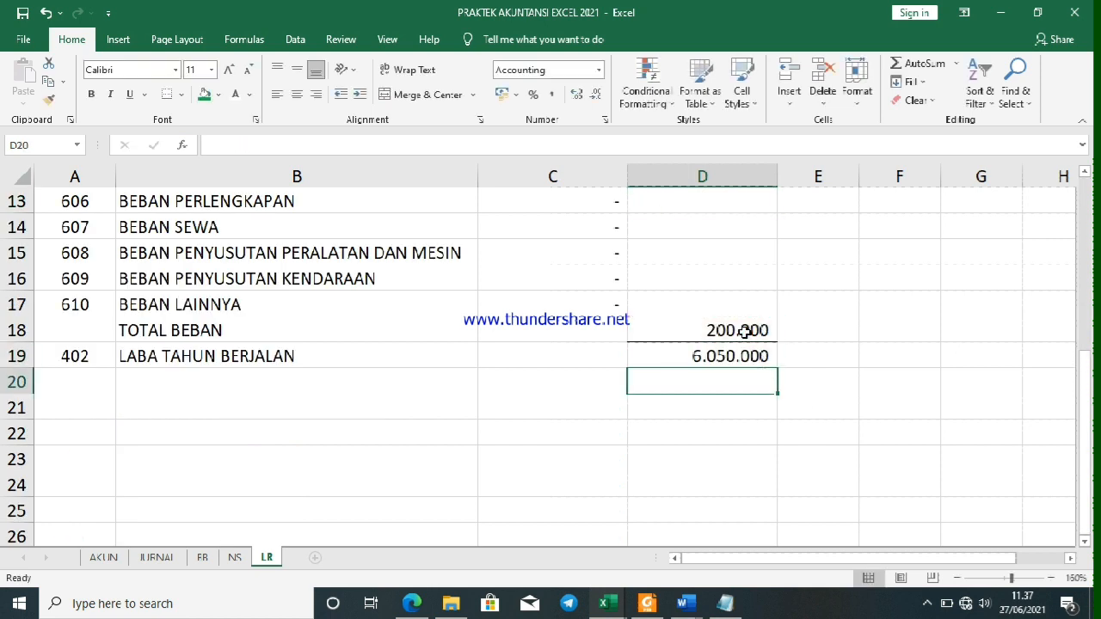
# Make the profit and total amounts in D19, D18 and D7 bold
pyautogui.click(725, 360)
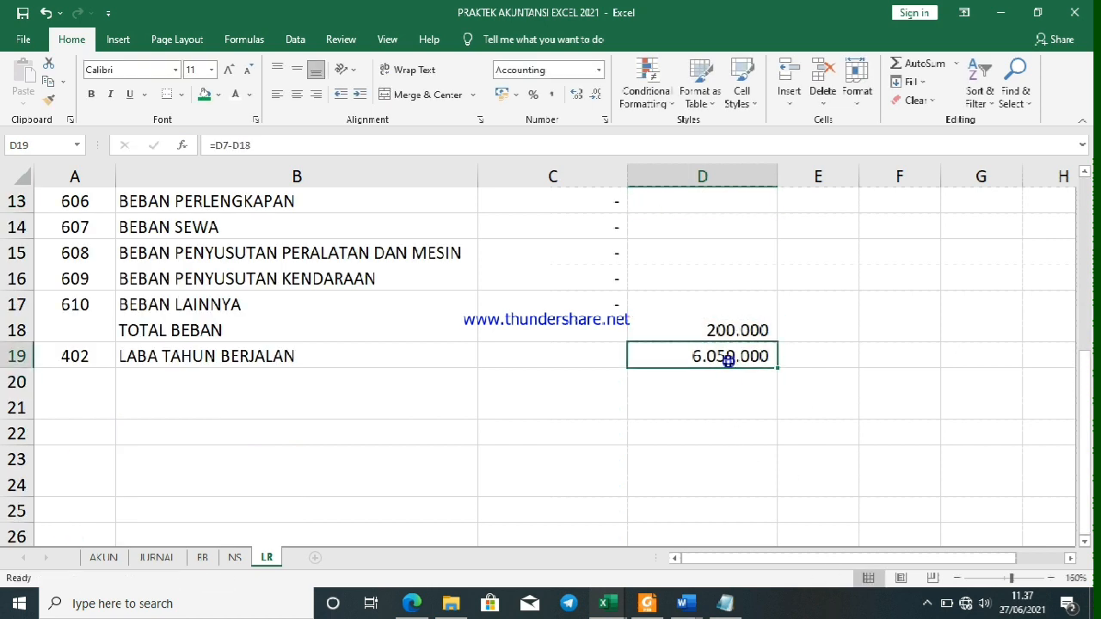
pyautogui.click(725, 331)
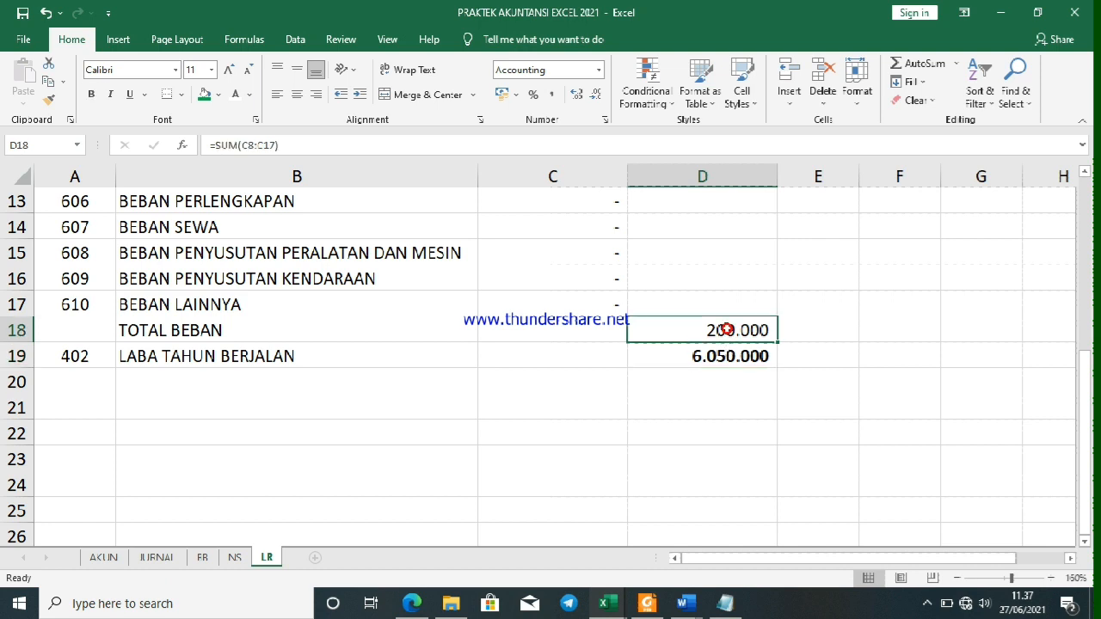
pyautogui.scroll(4, 729, 342)
pyautogui.click(727, 358)
pyautogui.hotkey('ctrl', 'b')
pyautogui.click(709, 428)
pyautogui.scroll(-4, 708, 425)
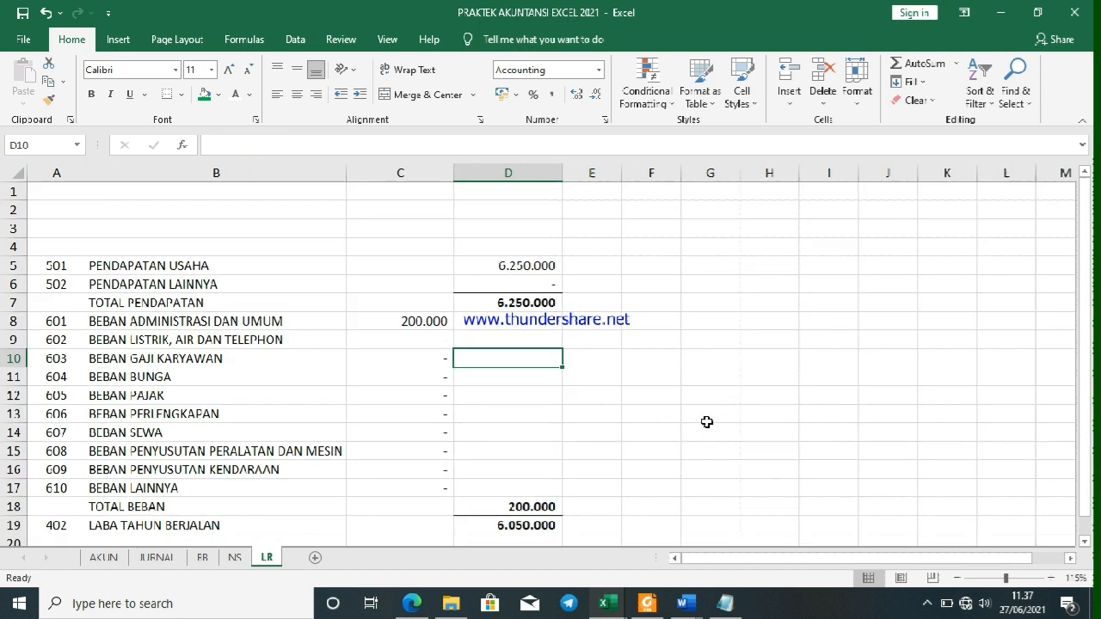
# Merge and center A1:D1 and enter the title LAPORAN LABA RUGI
pyautogui.moveTo(37, 184); pyautogui.dragTo(426, 191)
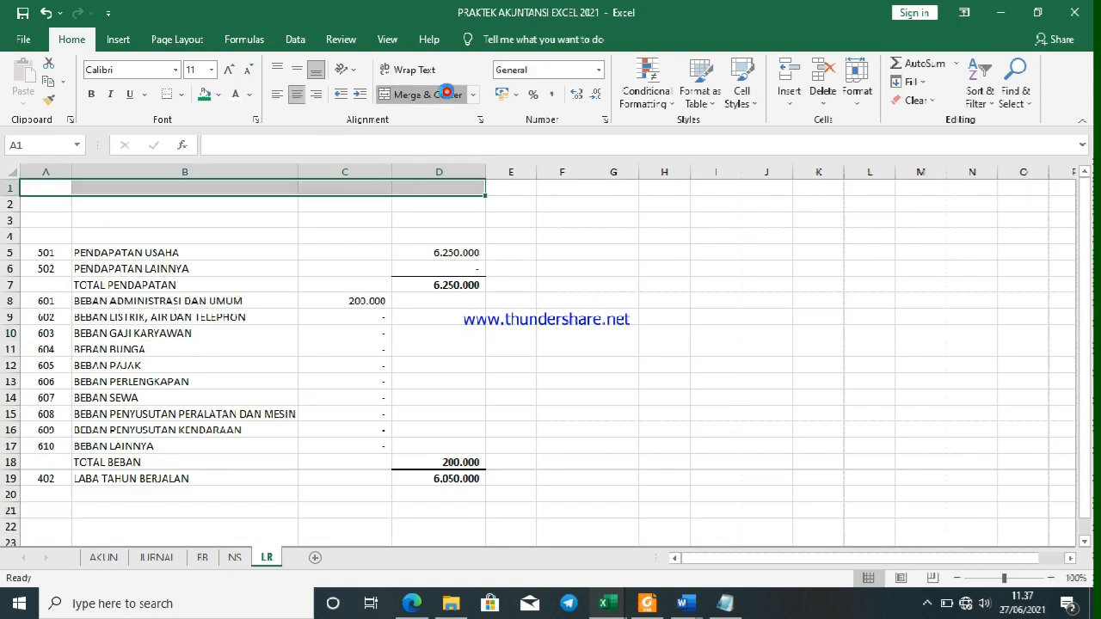
pyautogui.click(446, 95)
pyautogui.write('lapora')
pyautogui.press('BackSpace')
pyautogui.press('BackSpace')
pyautogui.press('BackSpace')
pyautogui.press('BackSpace')
pyautogui.write('LAP')
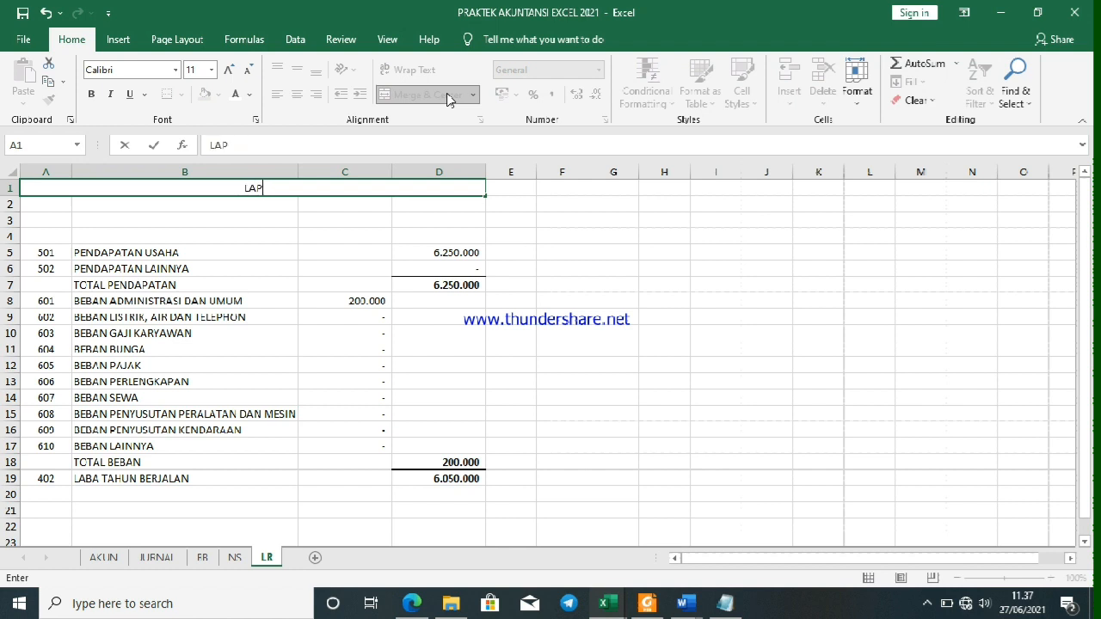
pyautogui.write('ORAN LABA RUGI')
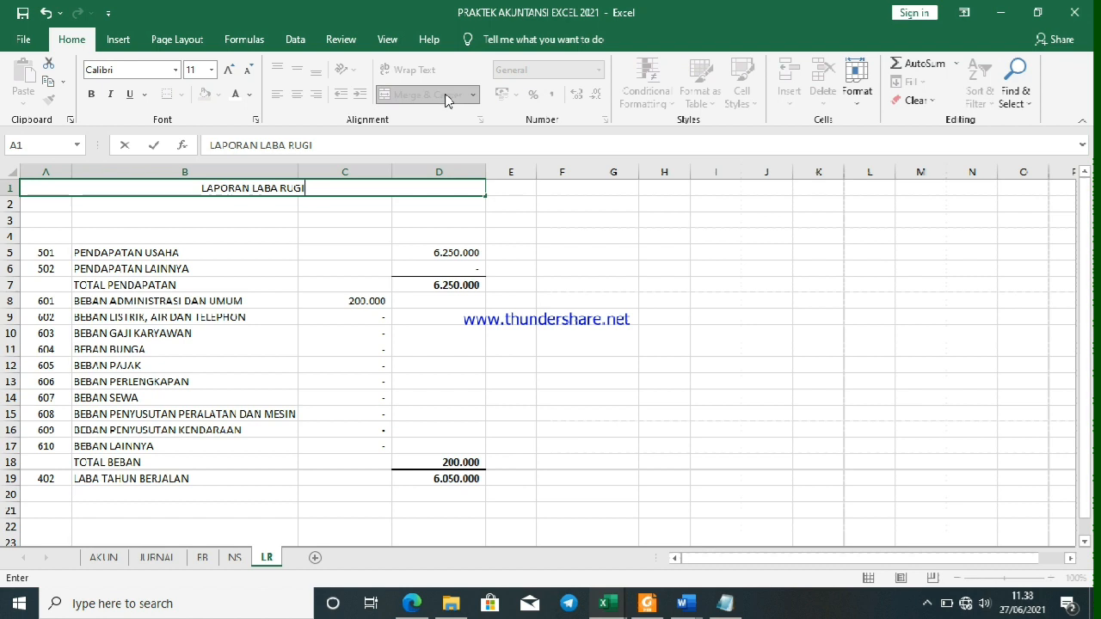
pyautogui.click(639, 216)
# Make the LAPORAN LABA RUGI title bold and enlarge its font by three size increments
pyautogui.click(163, 191)
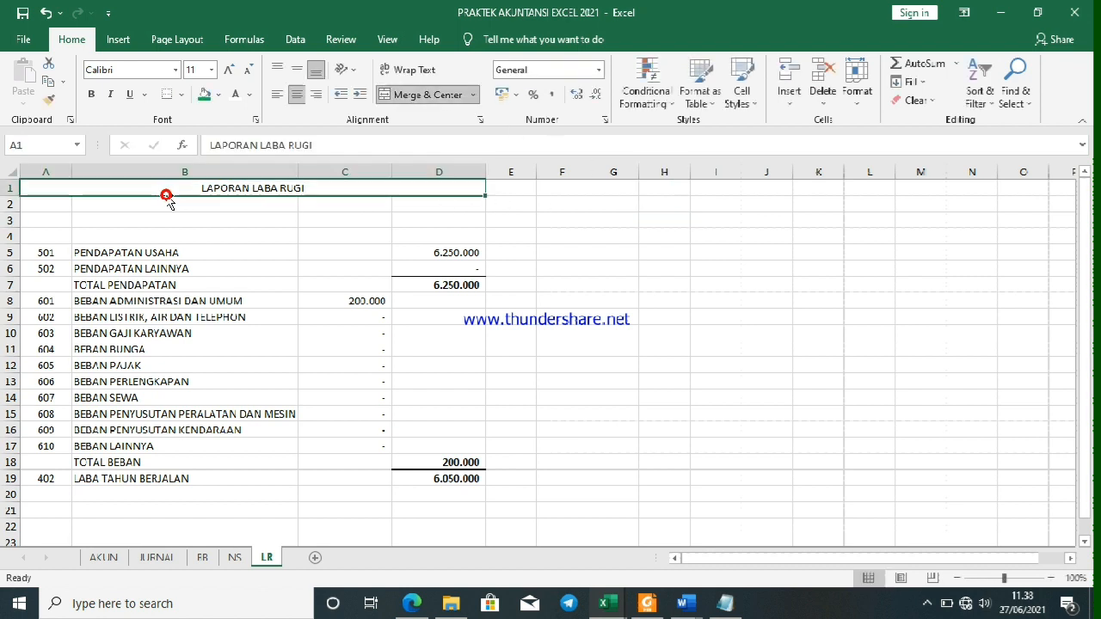
pyautogui.hotkey('ctrl', 'b')
pyautogui.click(228, 70)
pyautogui.click(228, 69)
pyautogui.click(228, 69)
pyautogui.click(573, 272)
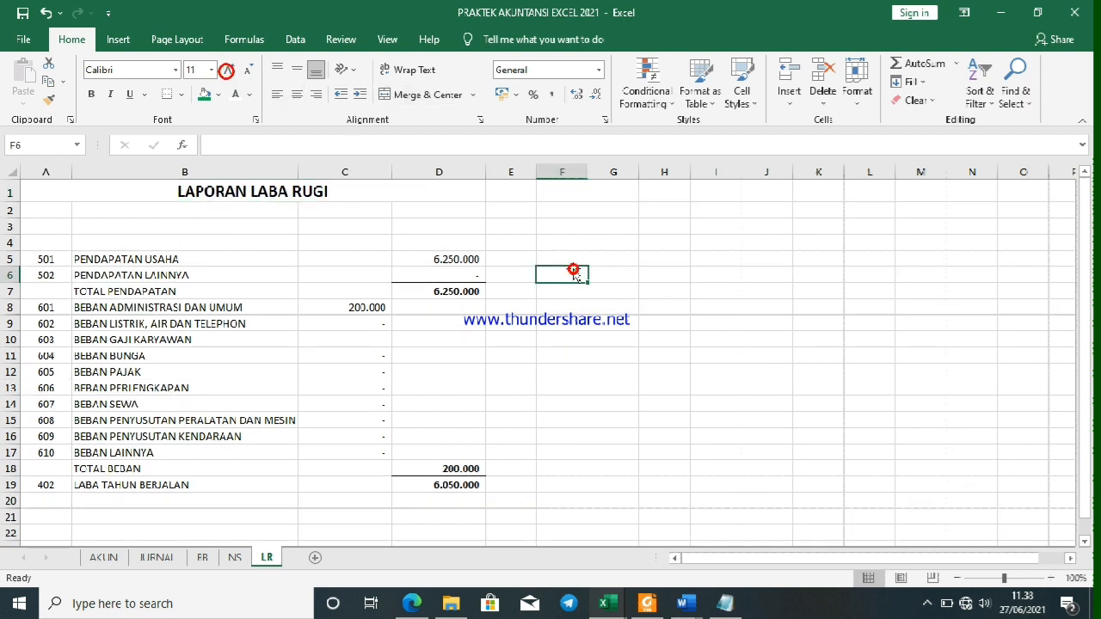
# Merge and center cells A2:E2 beneath the report title
pyautogui.moveTo(49, 214); pyautogui.dragTo(526, 209)
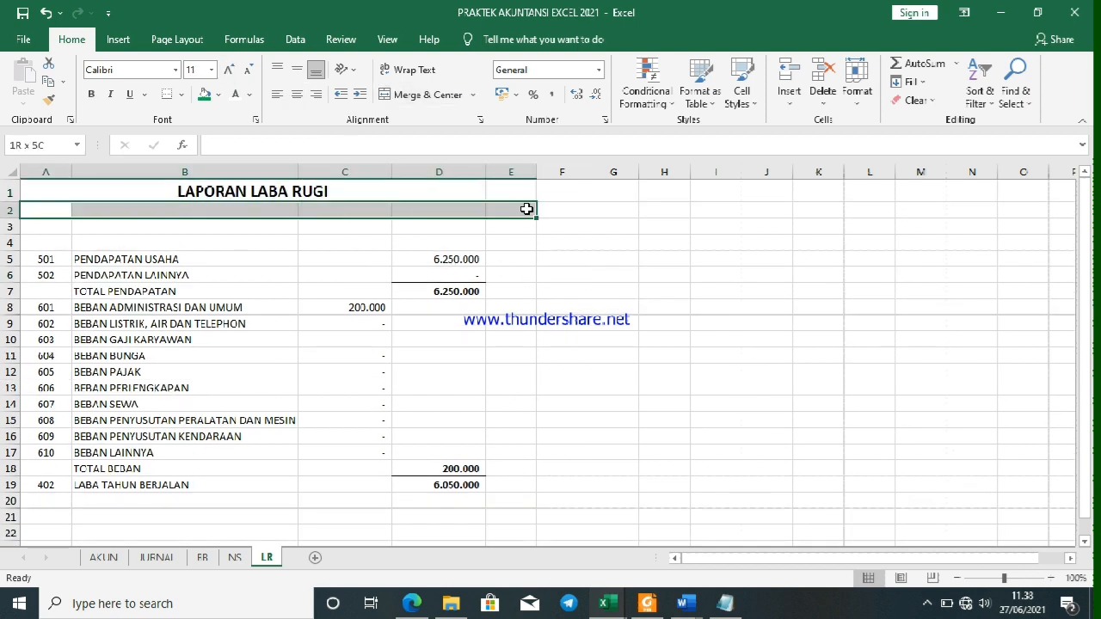
pyautogui.click(424, 95)
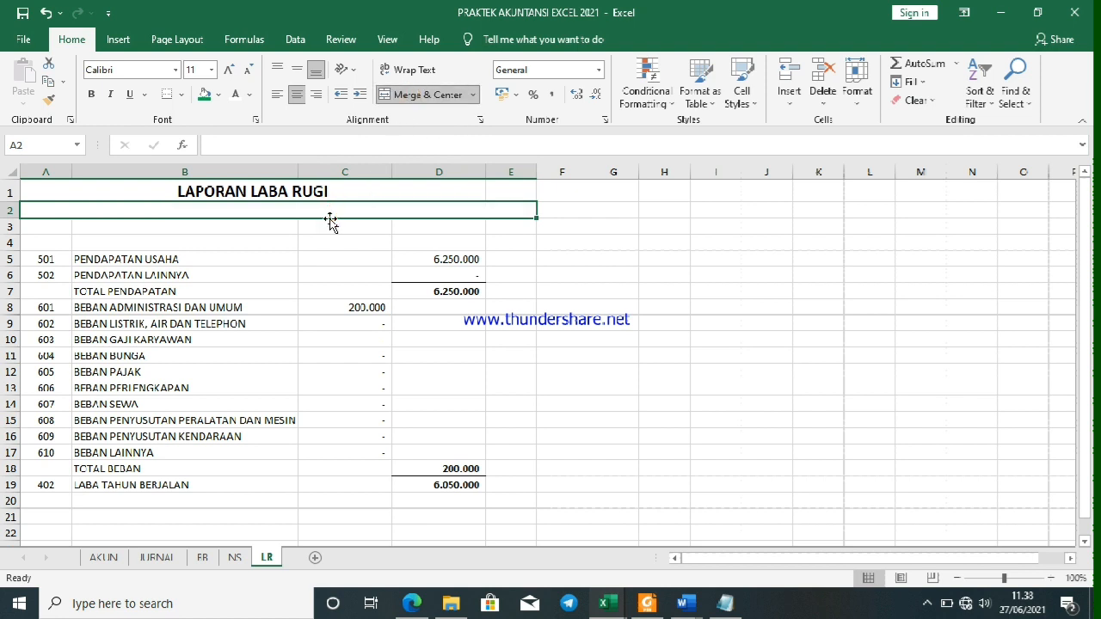
pyautogui.scroll(2, 333, 225)
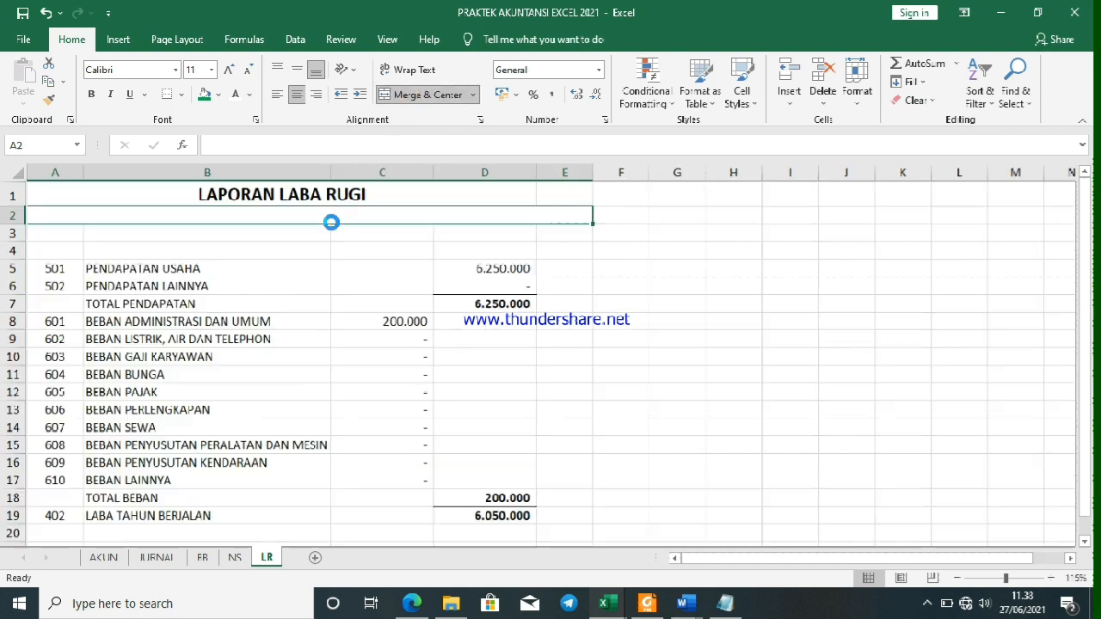
pyautogui.scroll(1, 332, 225)
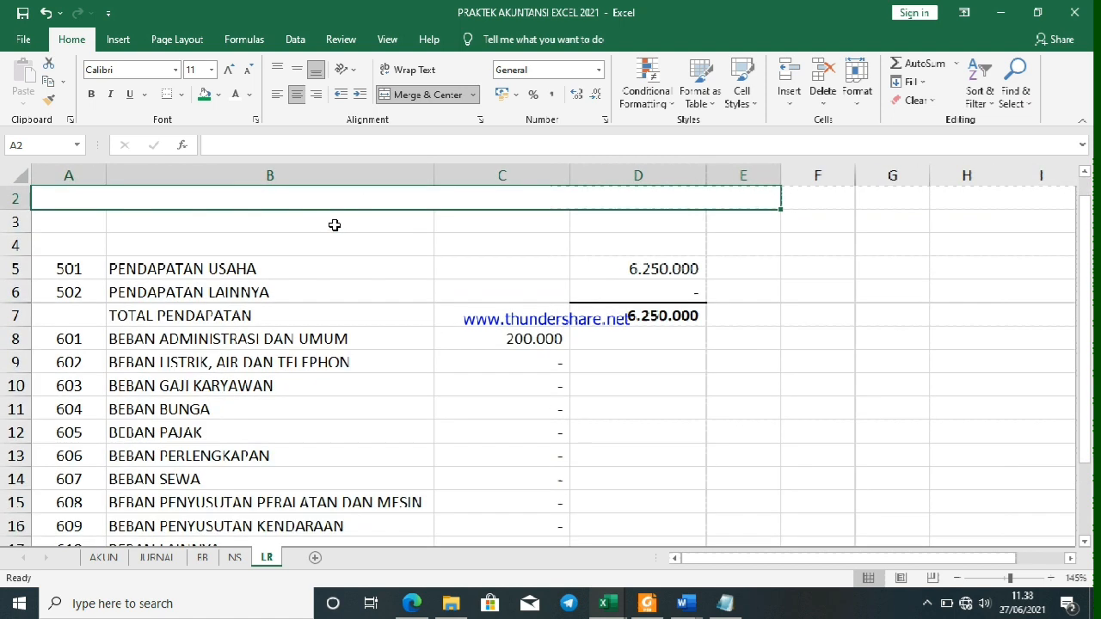
pyautogui.scroll(-2, 334, 225)
pyautogui.scroll(-3, 335, 225)
pyautogui.scroll(6, 342, 234)
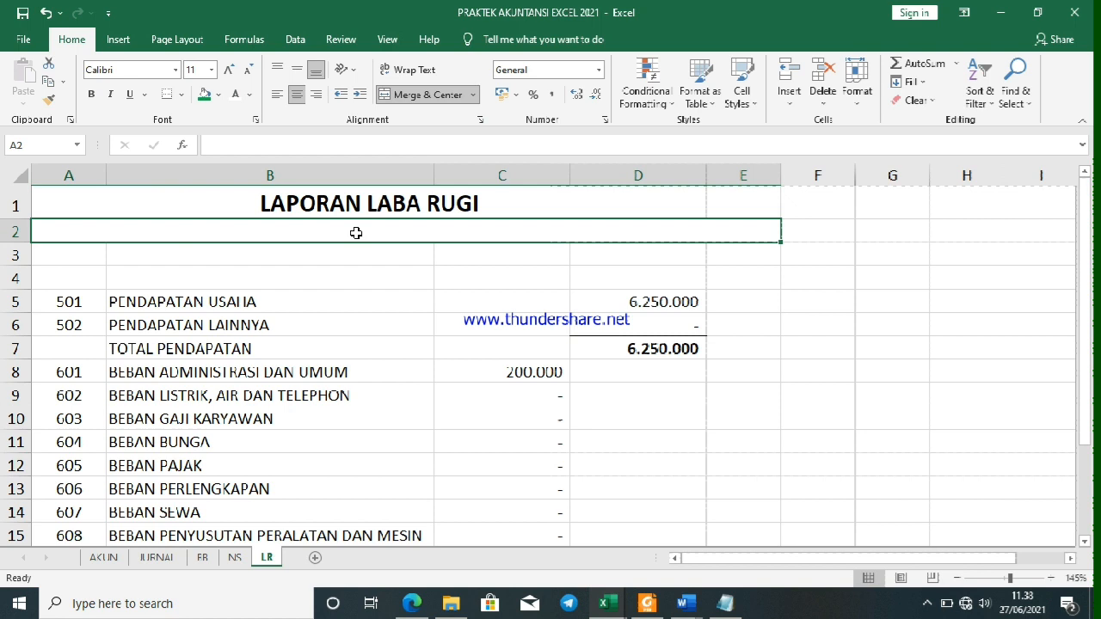
# Try to enter the current date in the merged row 2 cell with the formula =(TODAY)
pyautogui.write('=')
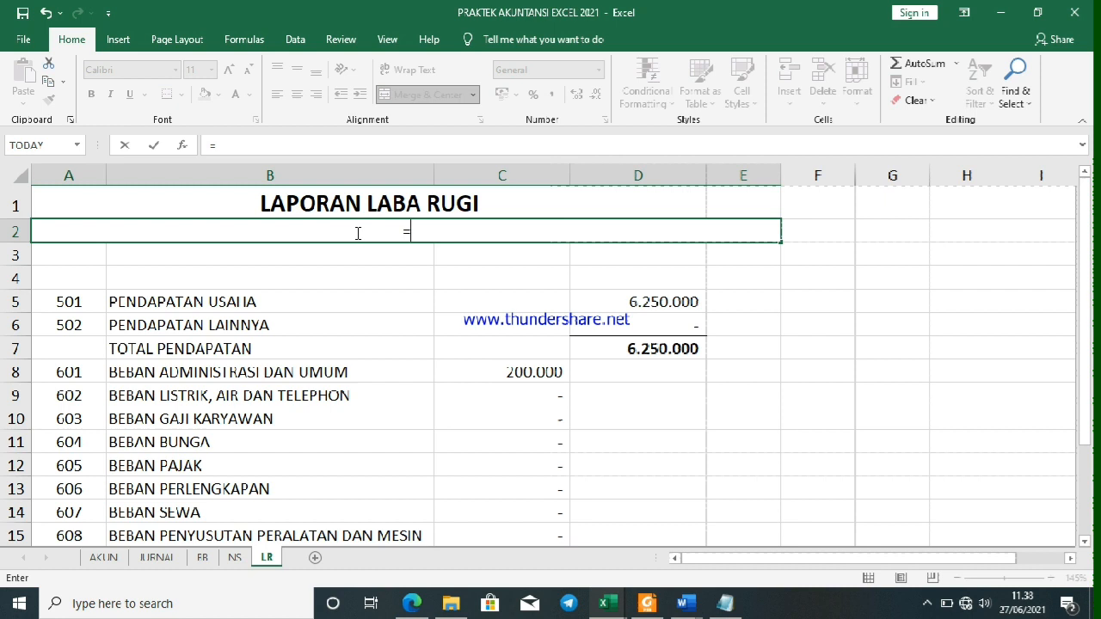
pyautogui.write('(TO')
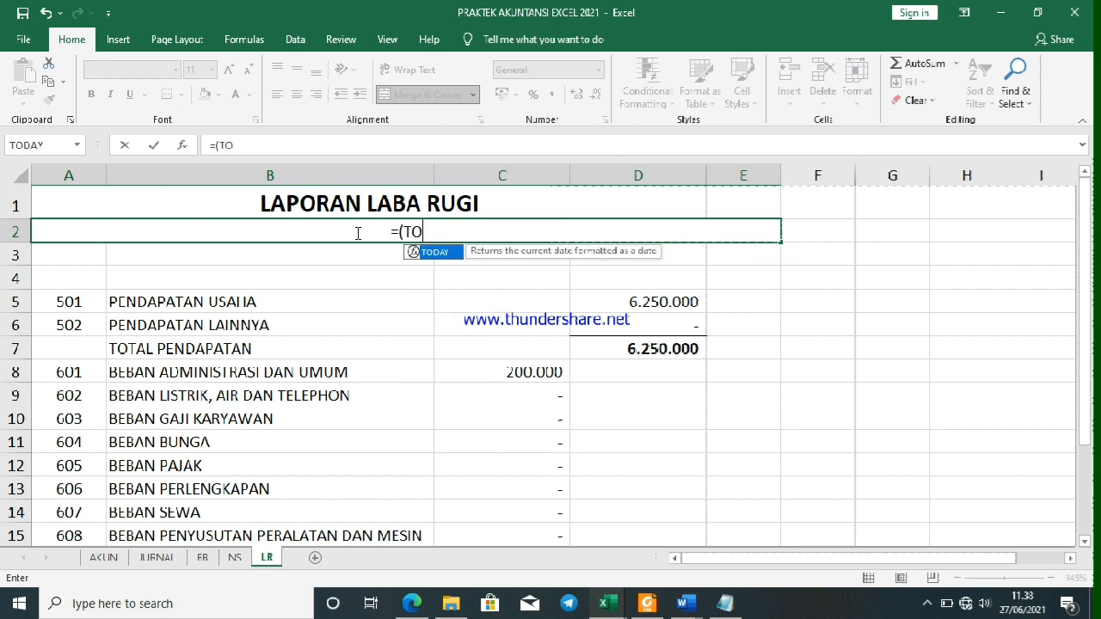
pyautogui.write('DAY)')
pyautogui.press('Return')
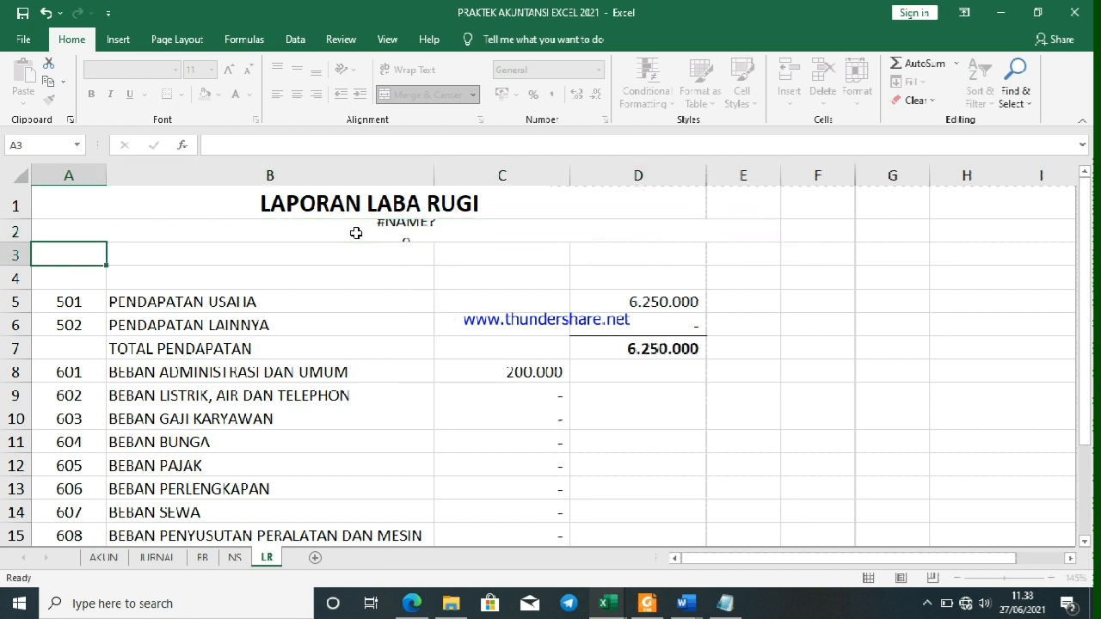
# Replace the formula in merged cell A2 with the TODAY date function, =TODAY()
pyautogui.click(355, 233)
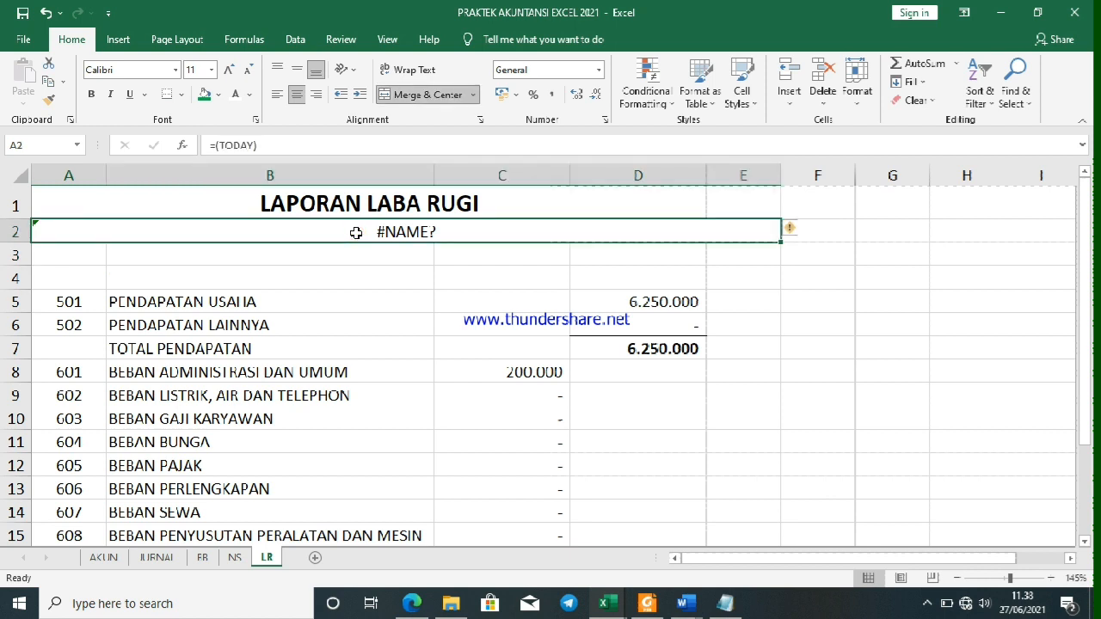
pyautogui.write('=')
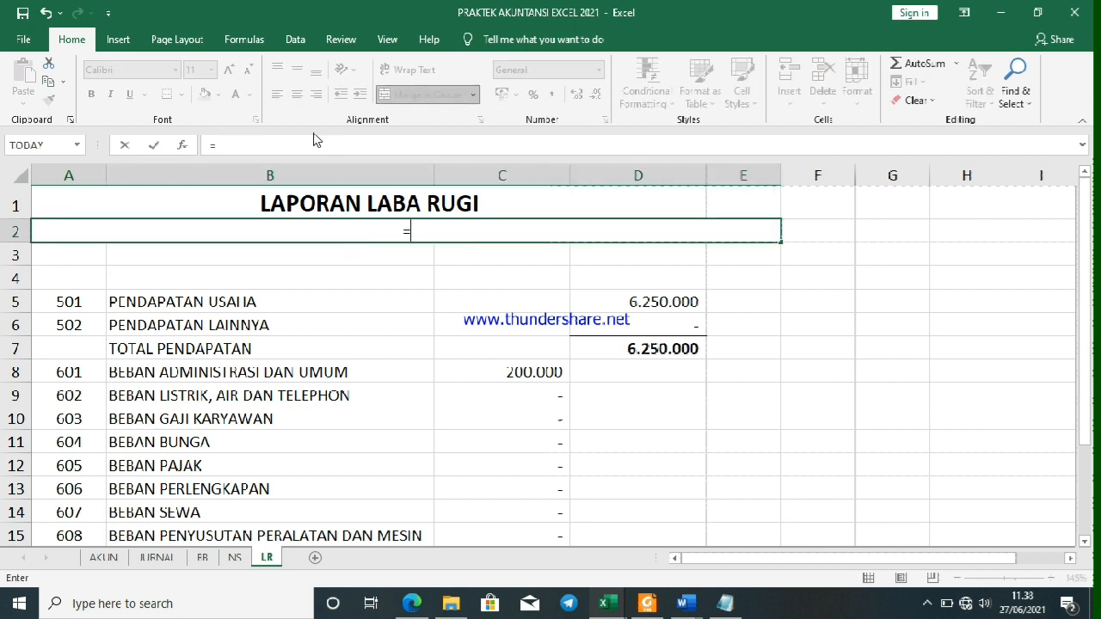
pyautogui.click(241, 39)
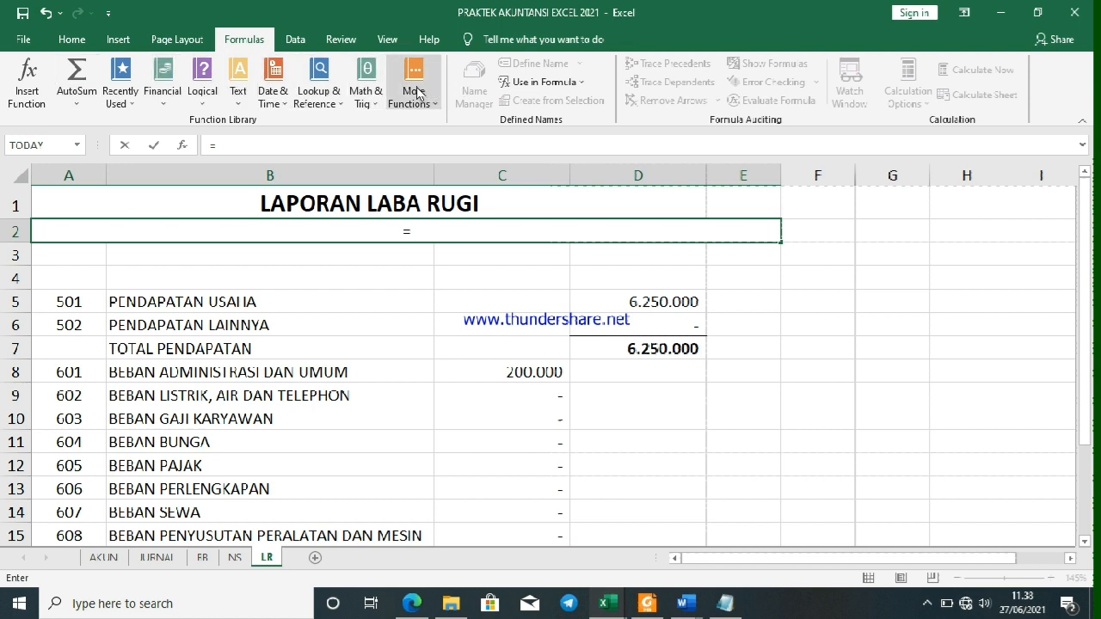
pyautogui.click(284, 95)
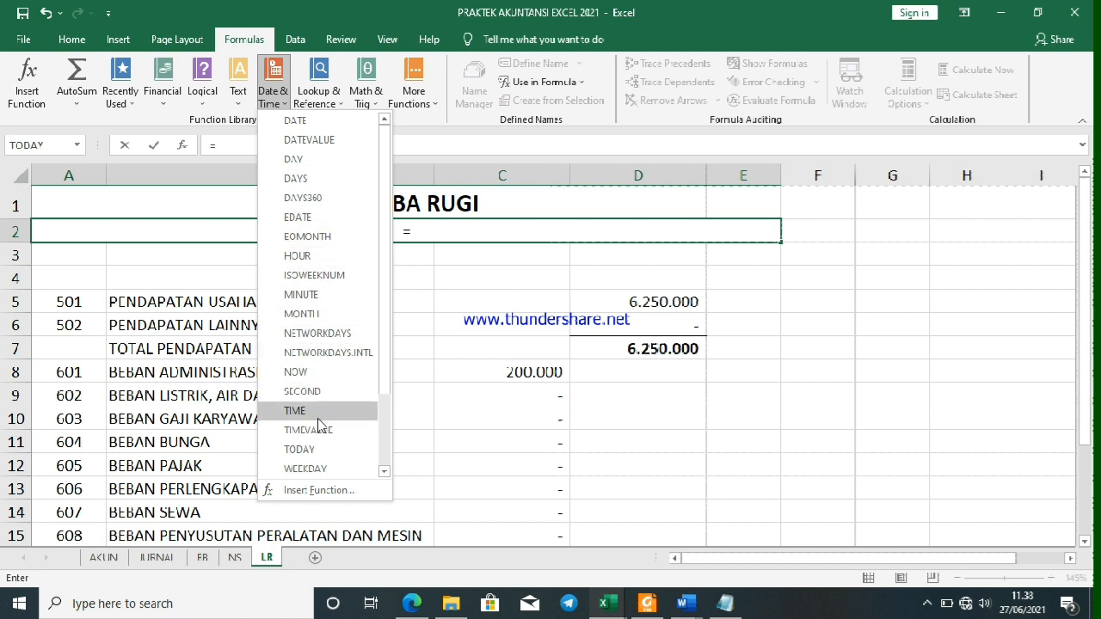
pyautogui.click(301, 449)
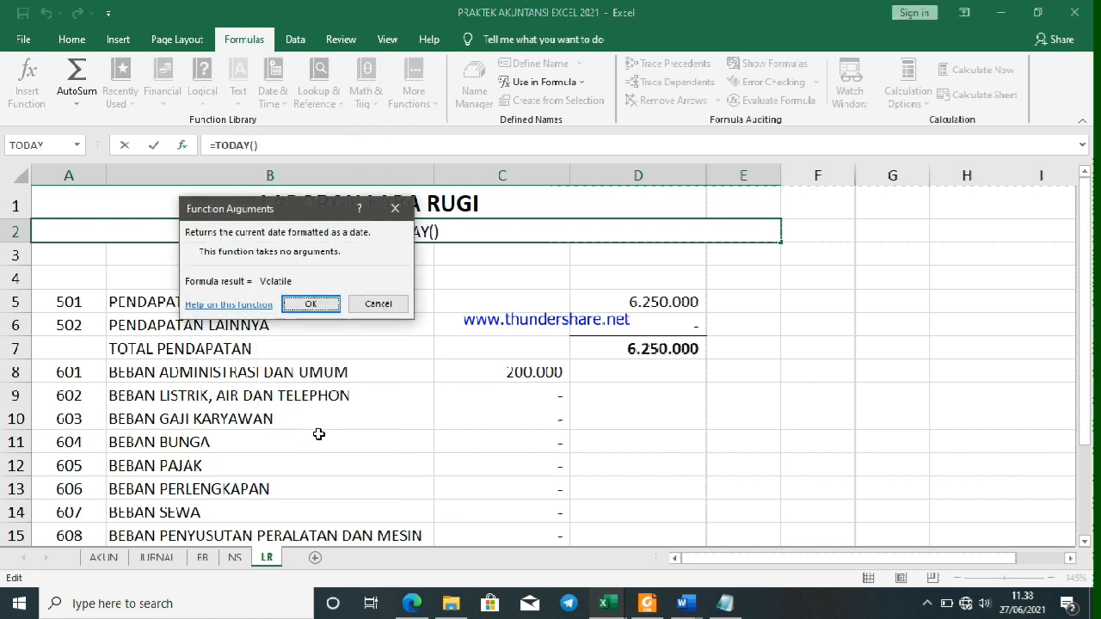
pyautogui.click(311, 305)
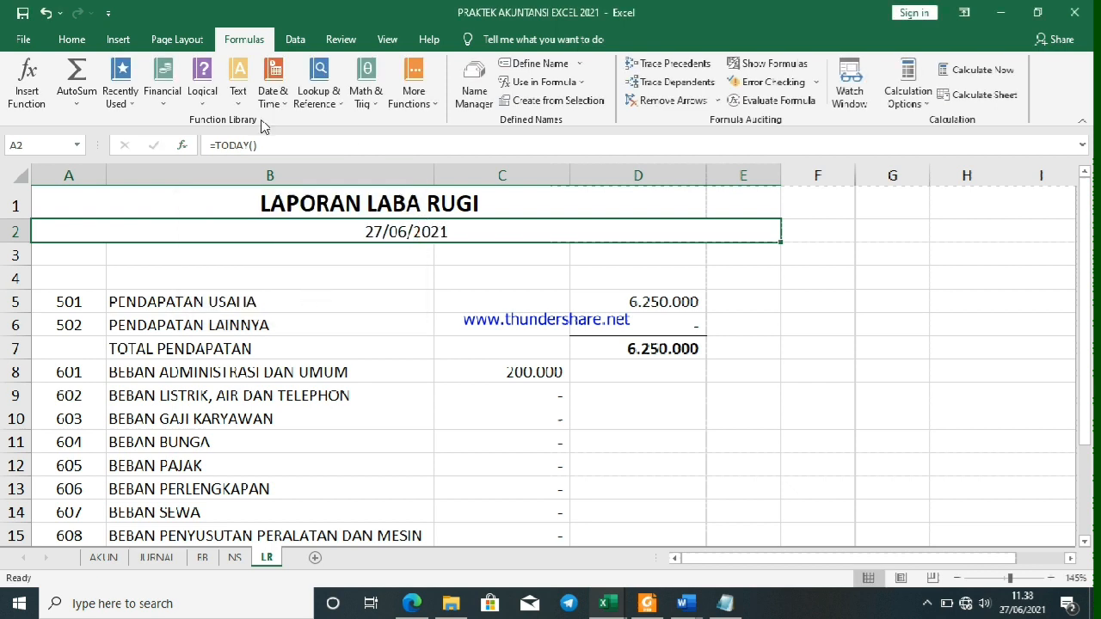
pyautogui.click(70, 39)
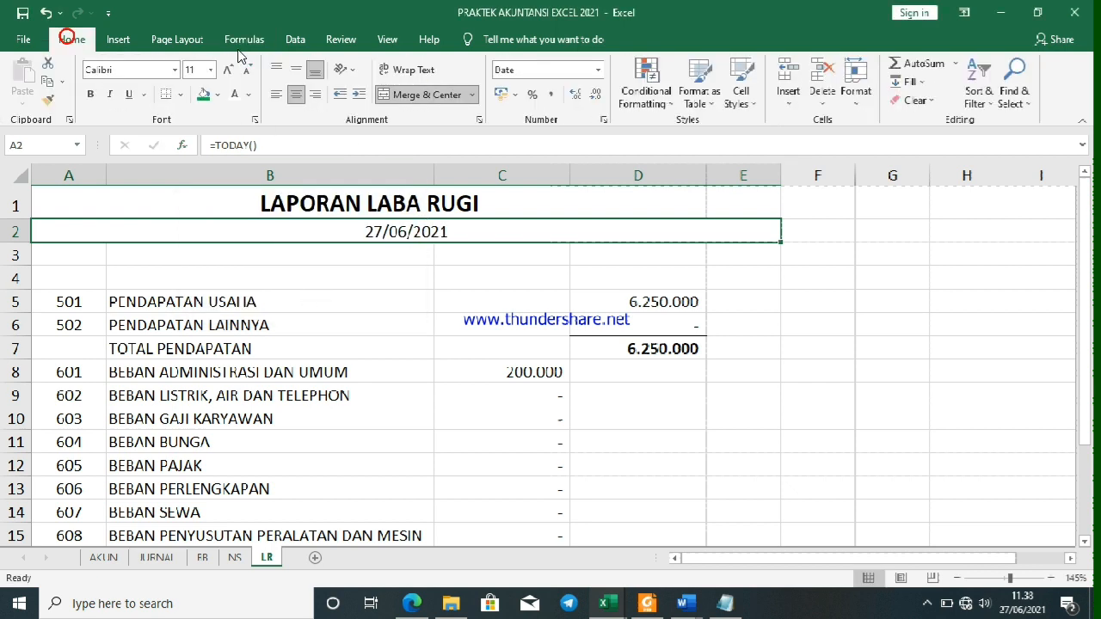
# Make the date in the merged row 2 cell bold, keeping its short date format
pyautogui.click(601, 76)
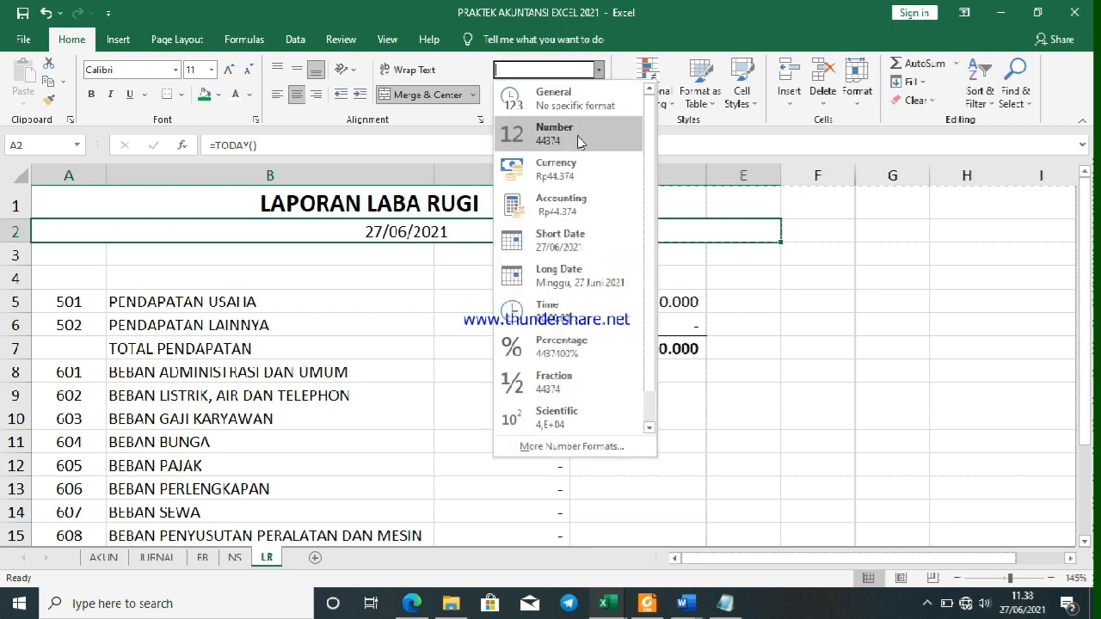
pyautogui.click(767, 33)
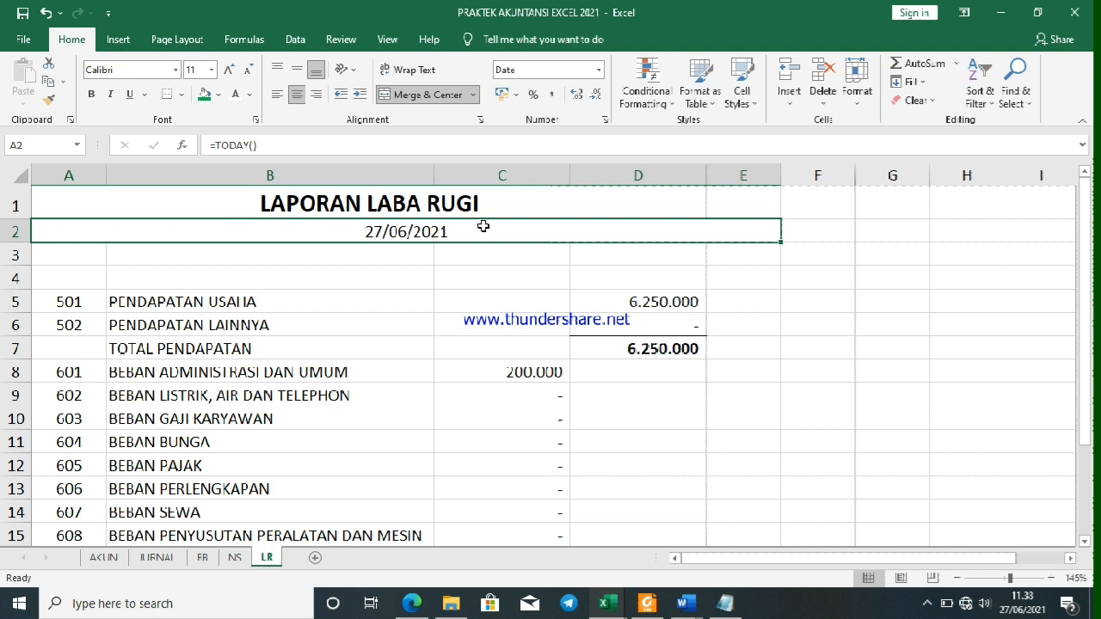
pyautogui.hotkey('ctrl', 'b')
pyautogui.click(513, 203)
pyautogui.click(551, 228)
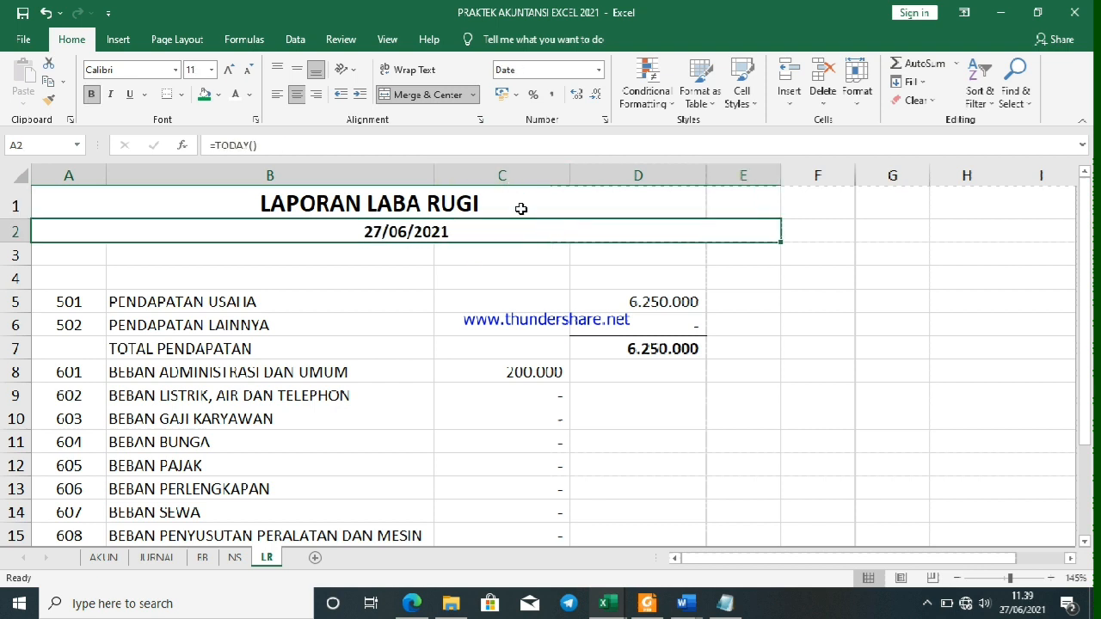
# Unmerge the title and date rows, and merge and center the date across A2:D2
pyautogui.click(434, 95)
pyautogui.moveTo(53, 237); pyautogui.dragTo(602, 207)
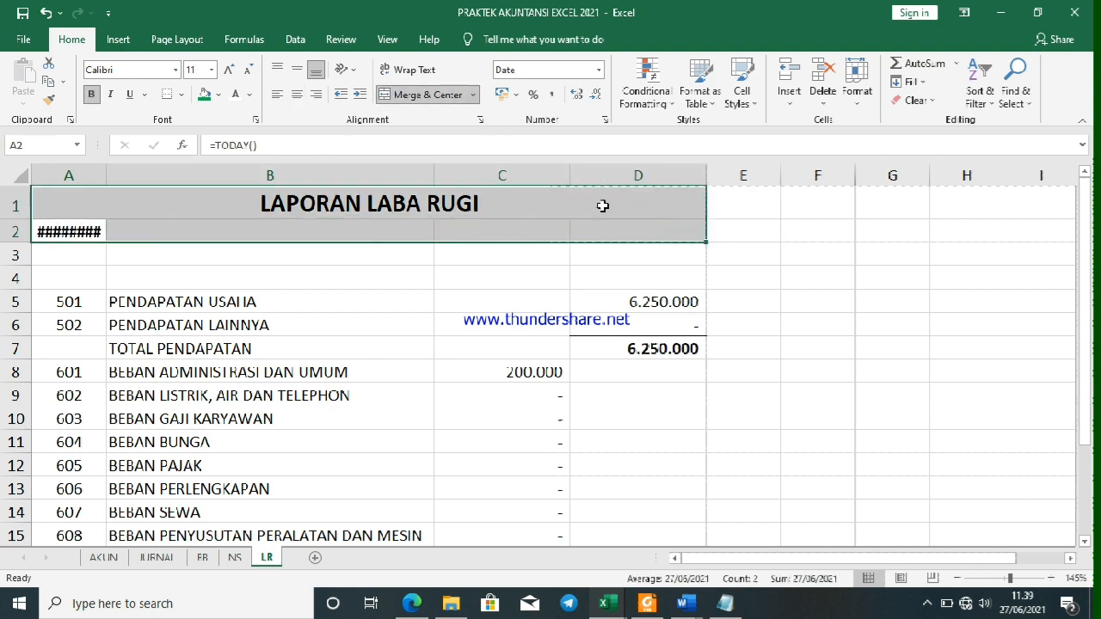
pyautogui.click(423, 96)
pyautogui.click(402, 234)
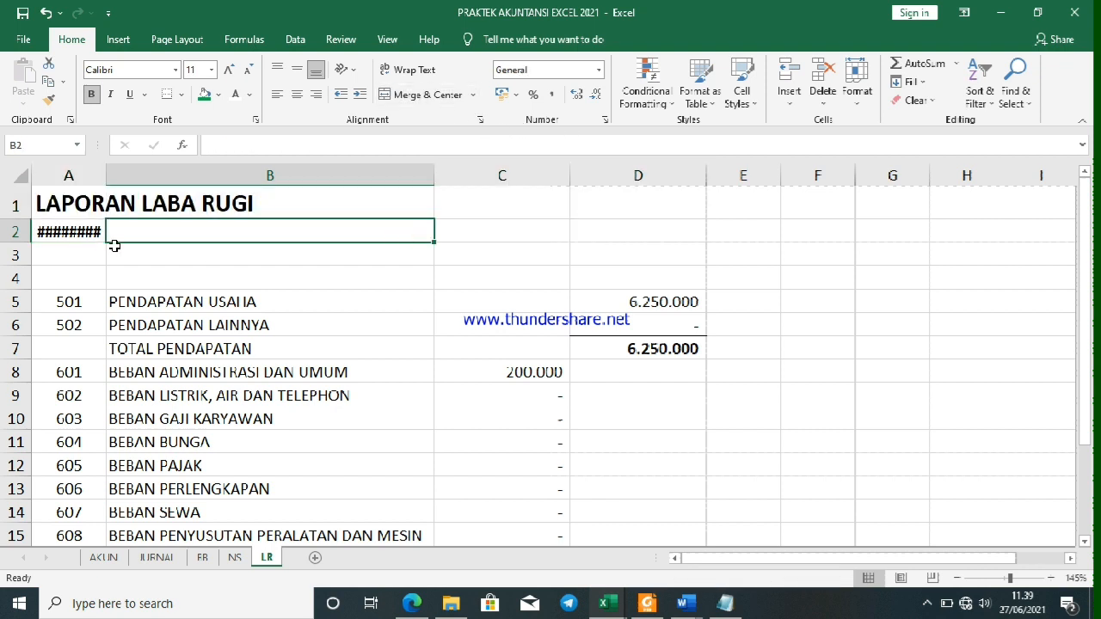
pyautogui.moveTo(93, 233); pyautogui.dragTo(604, 227)
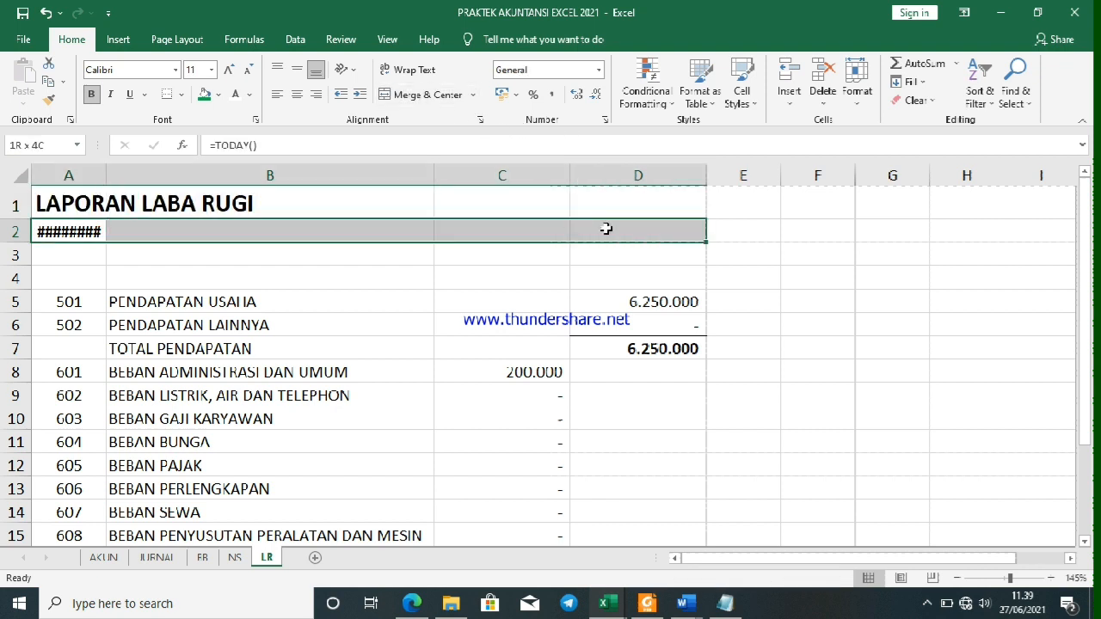
pyautogui.click(427, 94)
# Merge and center the LAPORAN LABA RUGI title across cells A1:D1
pyautogui.moveTo(180, 199); pyautogui.dragTo(593, 184)
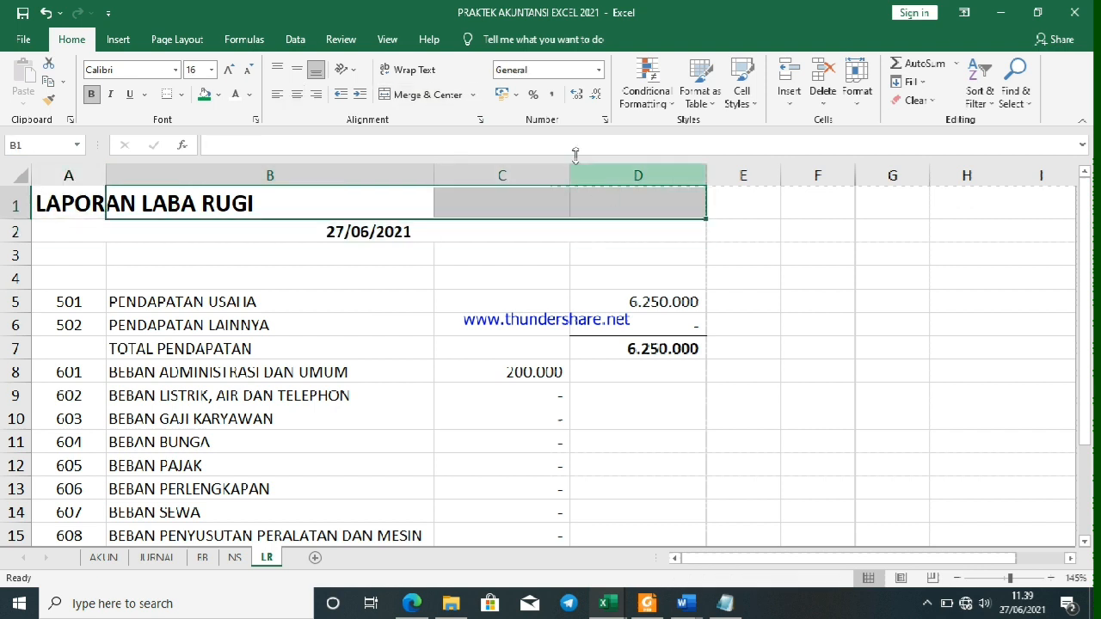
pyautogui.click(423, 95)
pyautogui.moveTo(100, 211); pyautogui.dragTo(116, 216)
pyautogui.click(397, 96)
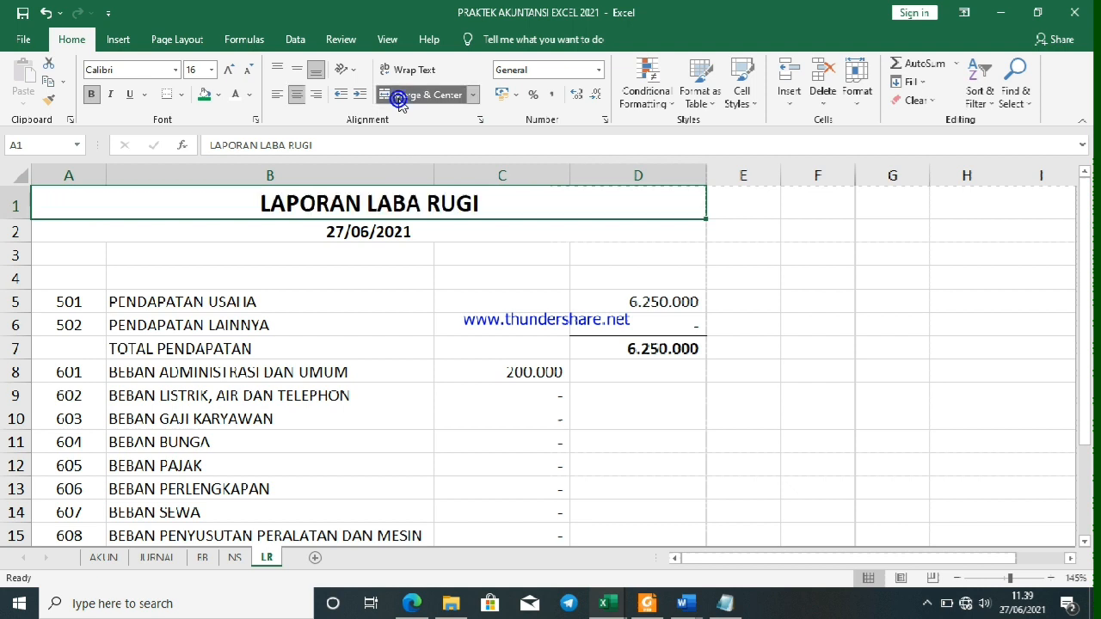
pyautogui.click(398, 282)
pyautogui.scroll(-1, 272, 246)
pyautogui.scroll(1, 272, 258)
pyautogui.scroll(-2, 290, 284)
pyautogui.scroll(2, 314, 344)
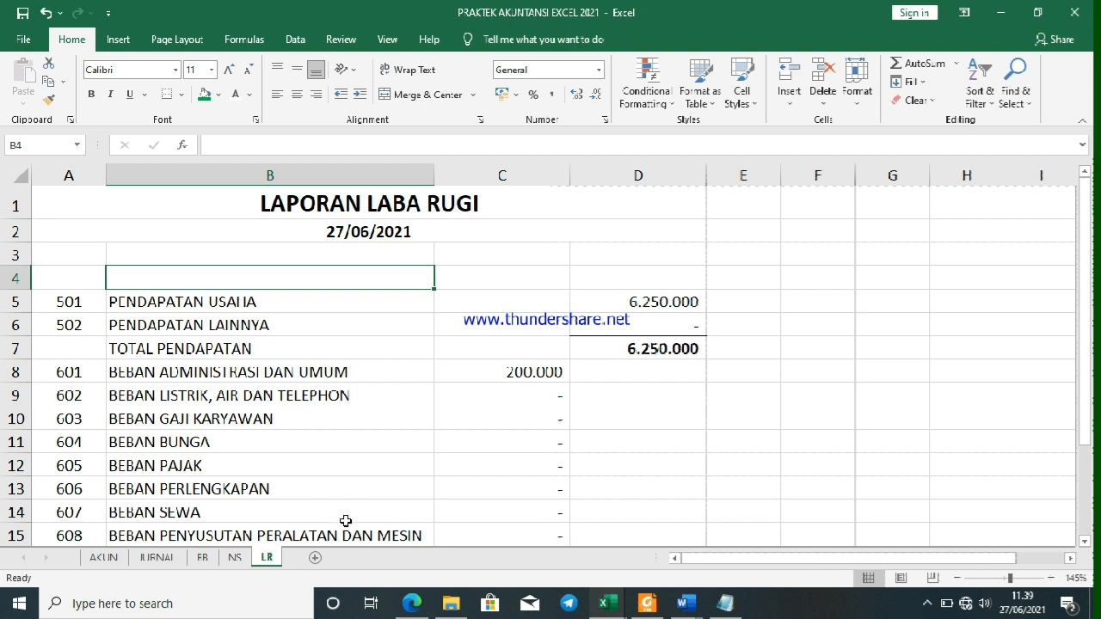
# Add a new worksheet after the LR sheet and name it NERACA
pyautogui.click(316, 557)
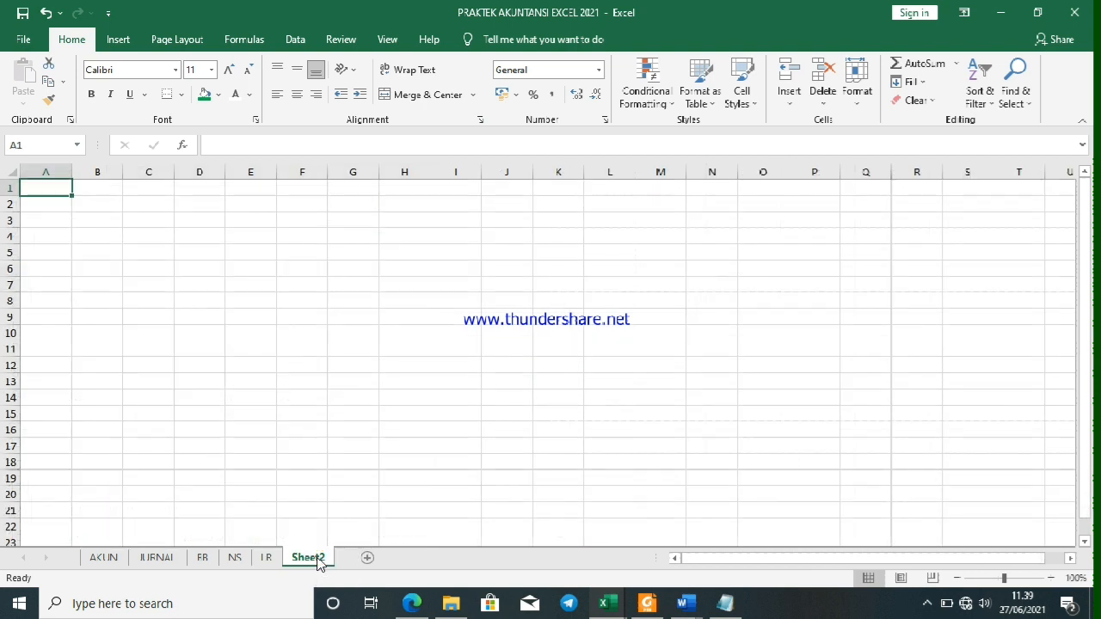
pyautogui.rightClick(319, 562)
pyautogui.click(358, 407)
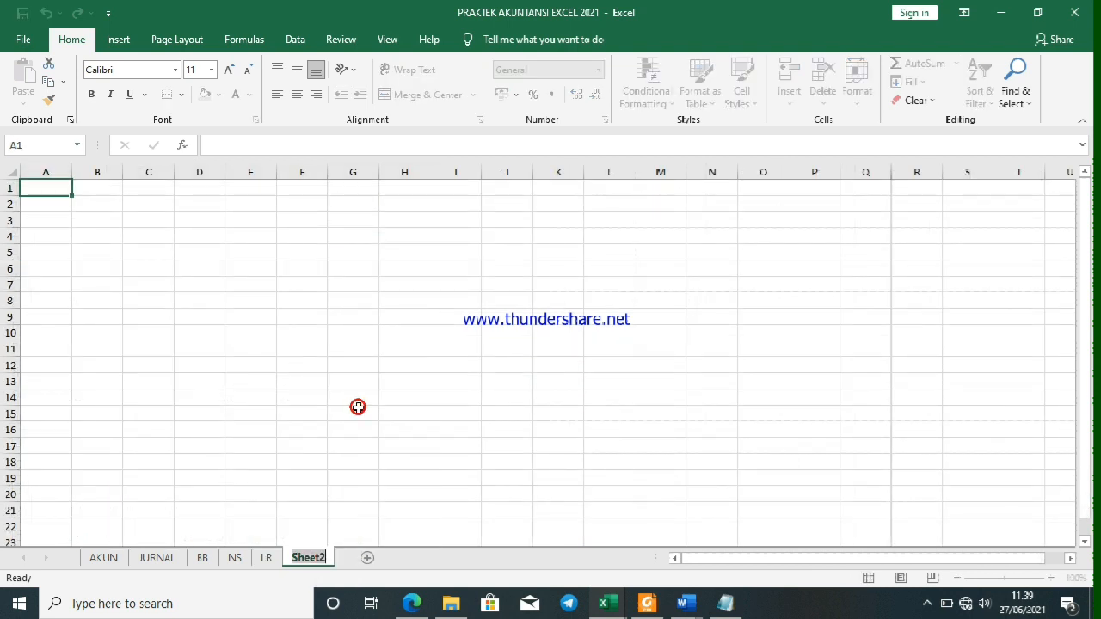
pyautogui.write('NERACA')
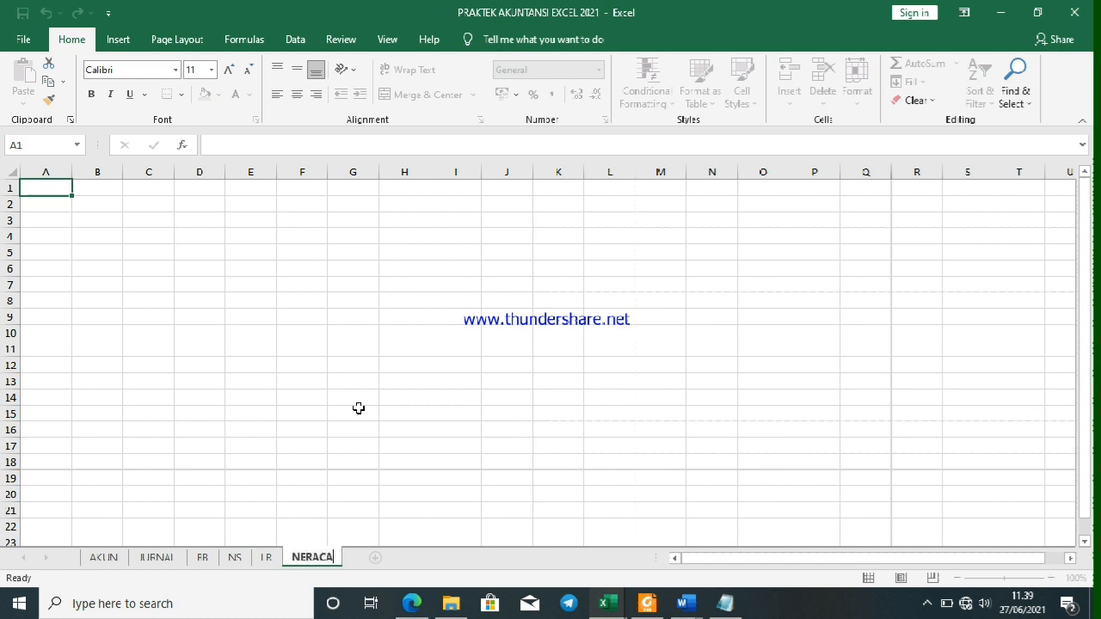
pyautogui.click(358, 409)
# Rename the NERACA worksheet as PM
pyautogui.rightClick(312, 558)
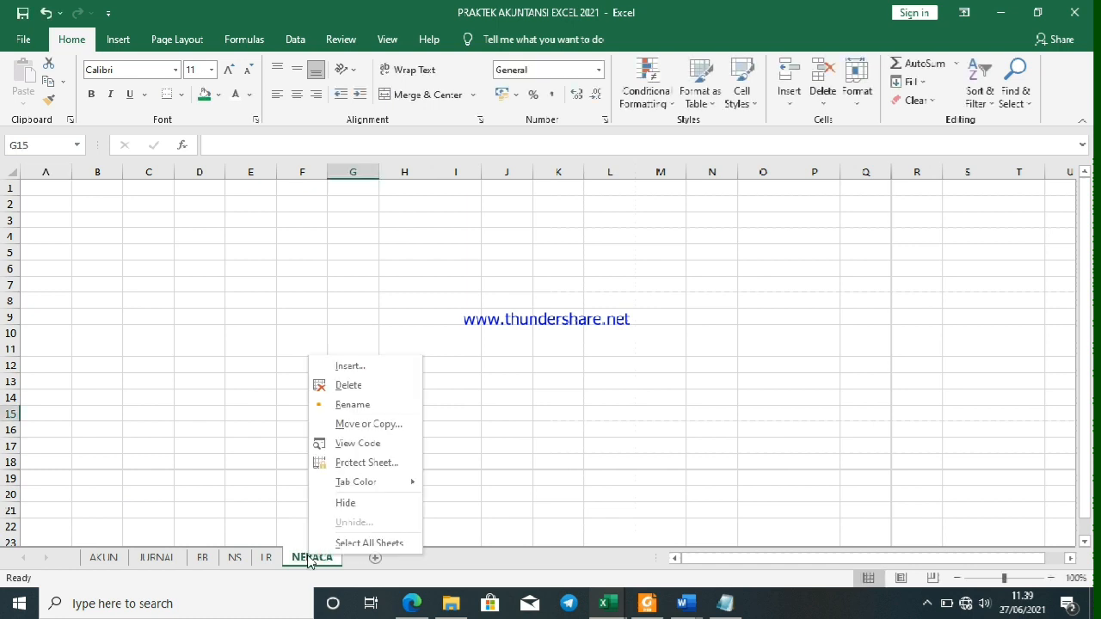
pyautogui.click(358, 405)
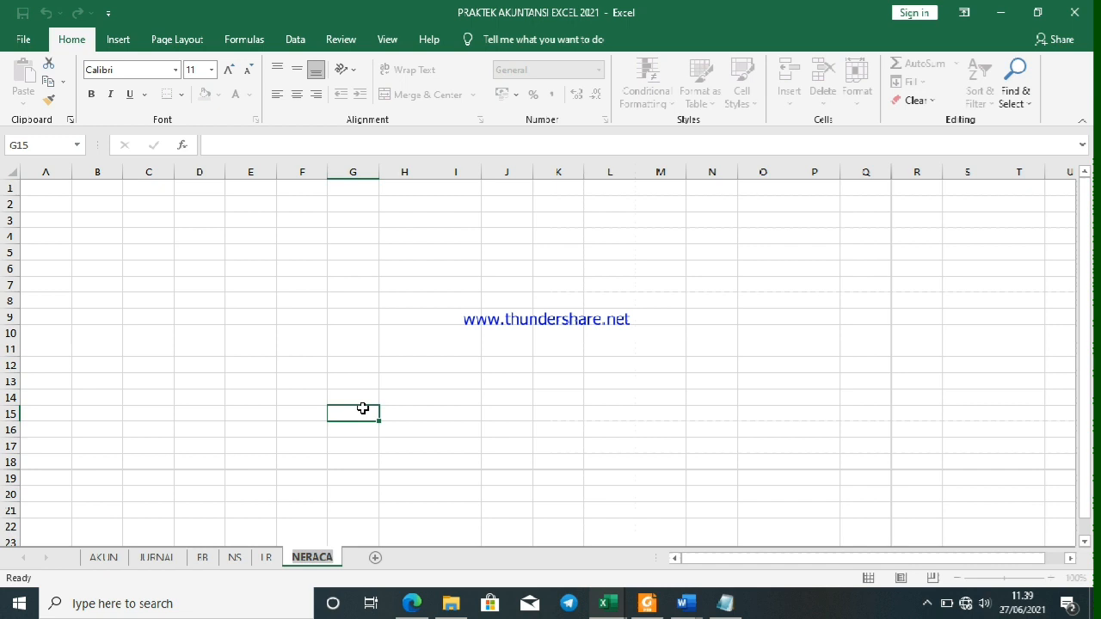
pyautogui.write('PERUBAHAN')
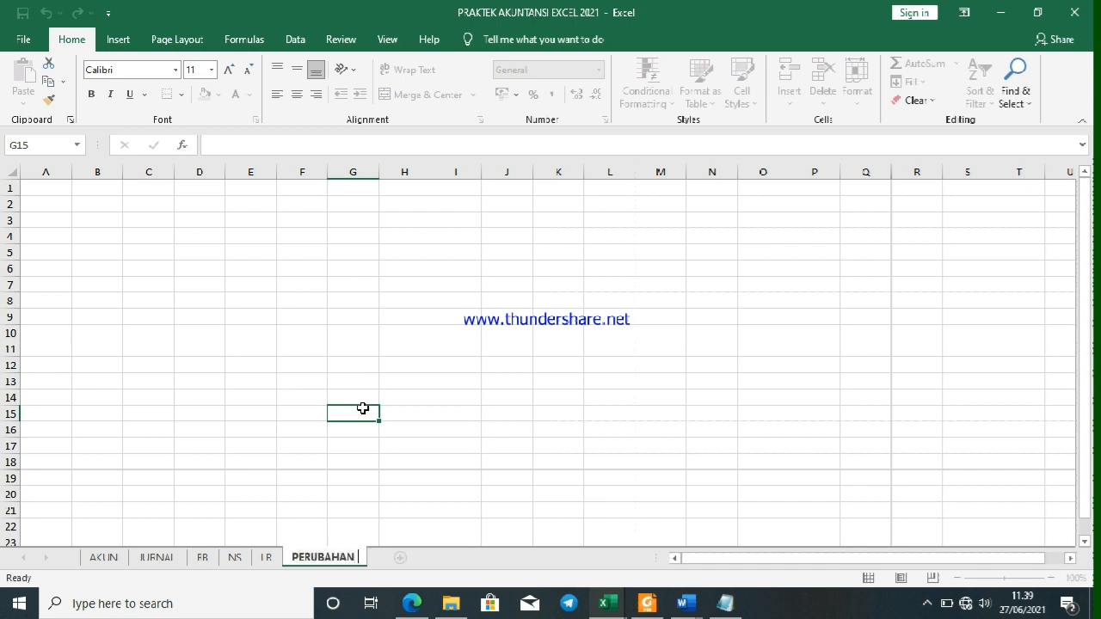
pyautogui.press('BackSpace')
pyautogui.press('BackSpace')
pyautogui.press('BackSpace')
pyautogui.press('BackSpace')
pyautogui.press('BackSpace')
pyautogui.press('BackSpace')
pyautogui.press('BackSpace')
pyautogui.press('BackSpace')
pyautogui.press('BackSpace')
pyautogui.write('PM')
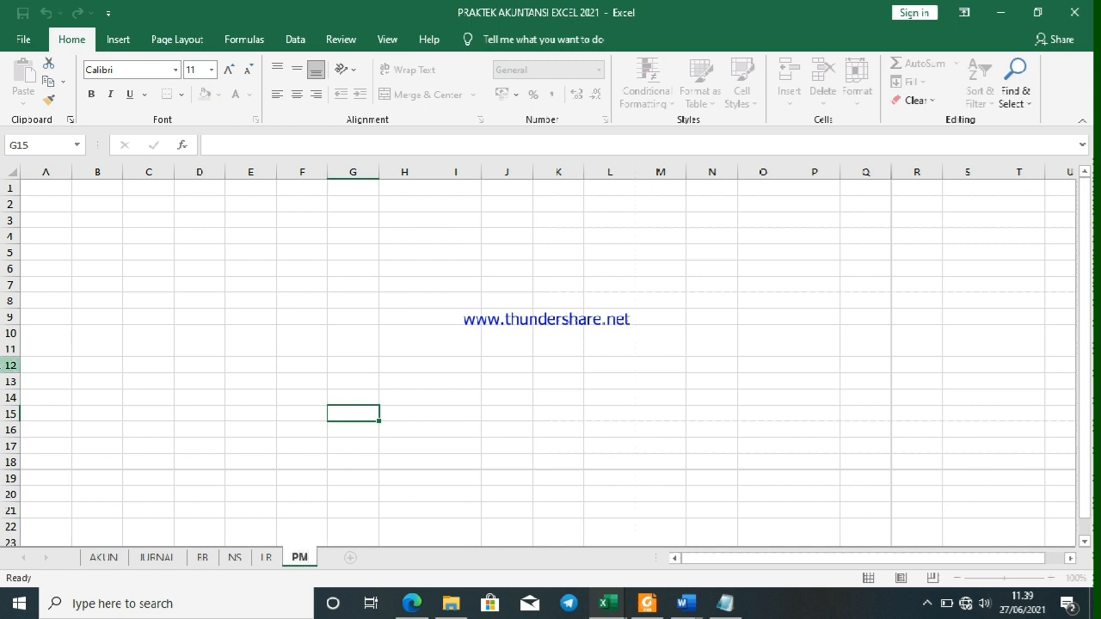
pyautogui.click(49, 446)
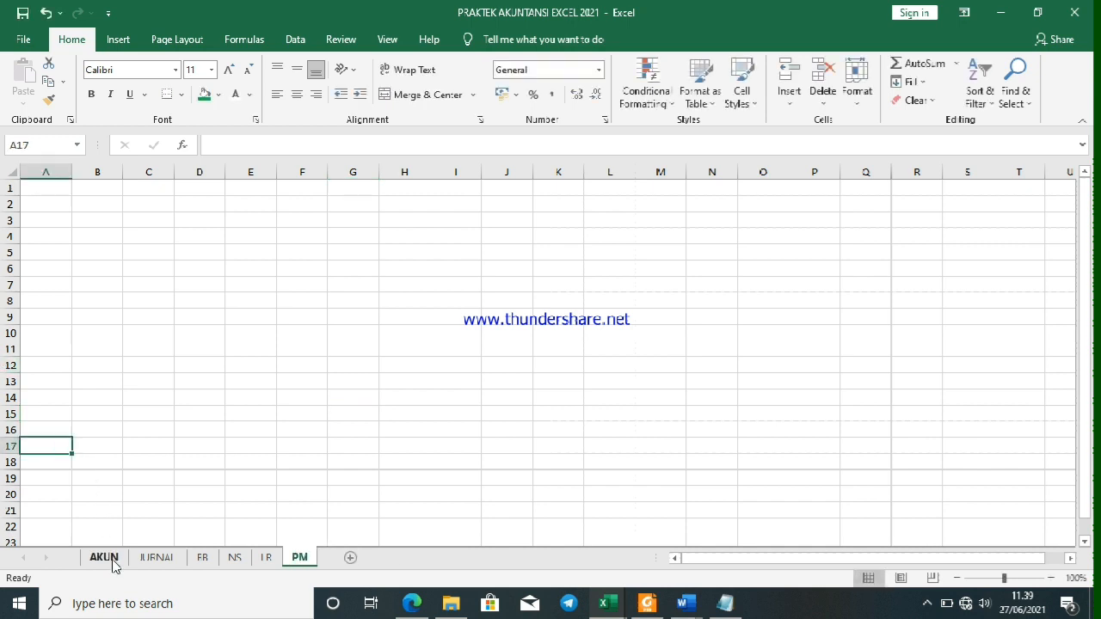
# Enter the label Saldo Awal in cell A5 of the PM sheet
pyautogui.click(58, 258)
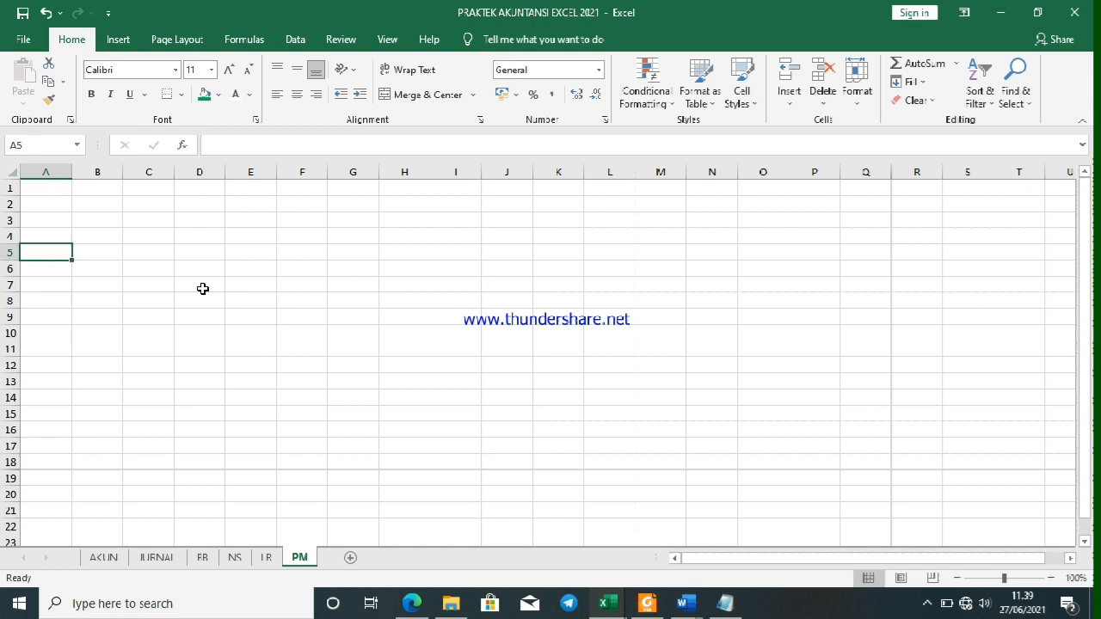
pyautogui.write('Sal;d')
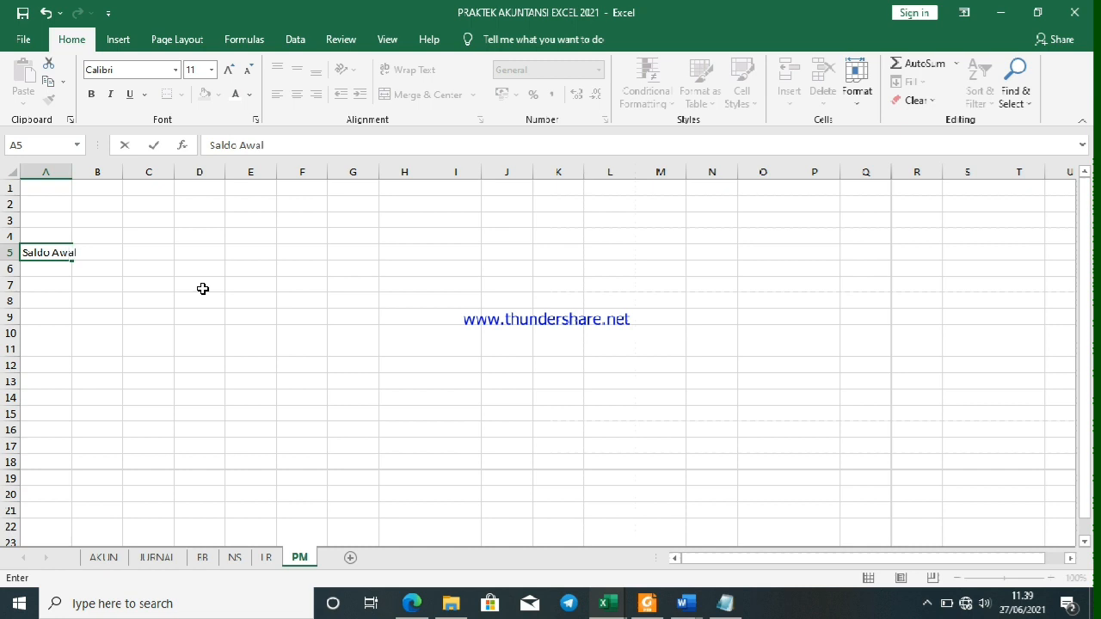
pyautogui.press('Tab')
pyautogui.press('Tab')
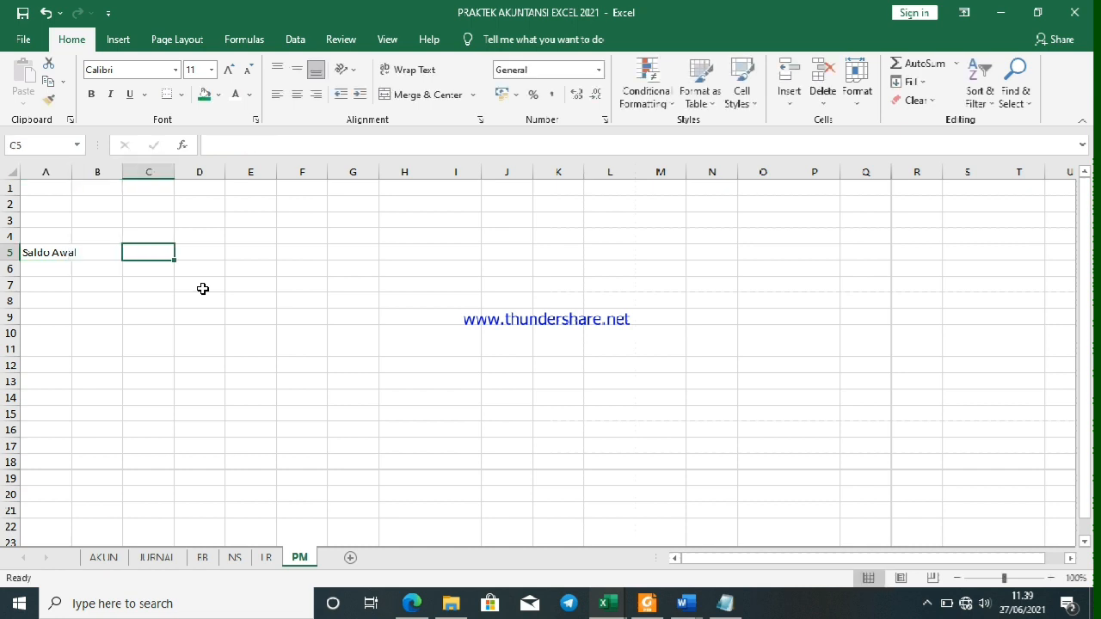
# Widen column A to fit the Saldo Awal label
pyautogui.click(202, 282)
pyautogui.moveTo(29, 258); pyautogui.dragTo(37, 252)
pyautogui.moveTo(69, 178); pyautogui.dragTo(98, 216)
pyautogui.click(142, 278)
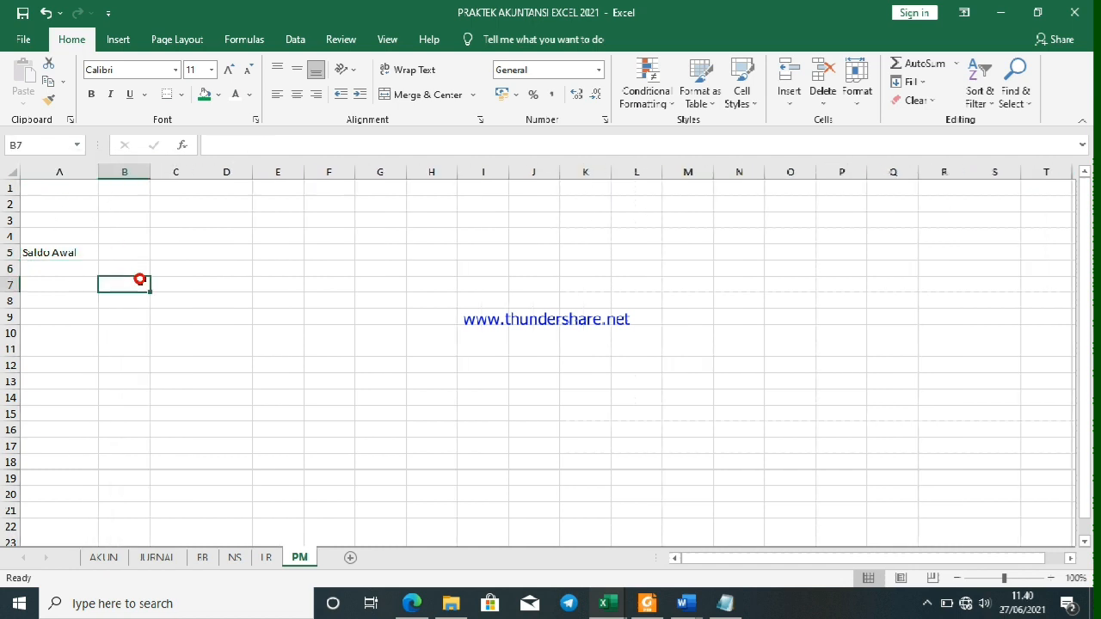
pyautogui.click(84, 258)
# Set the width of columns B and C to 16
pyautogui.click(164, 172)
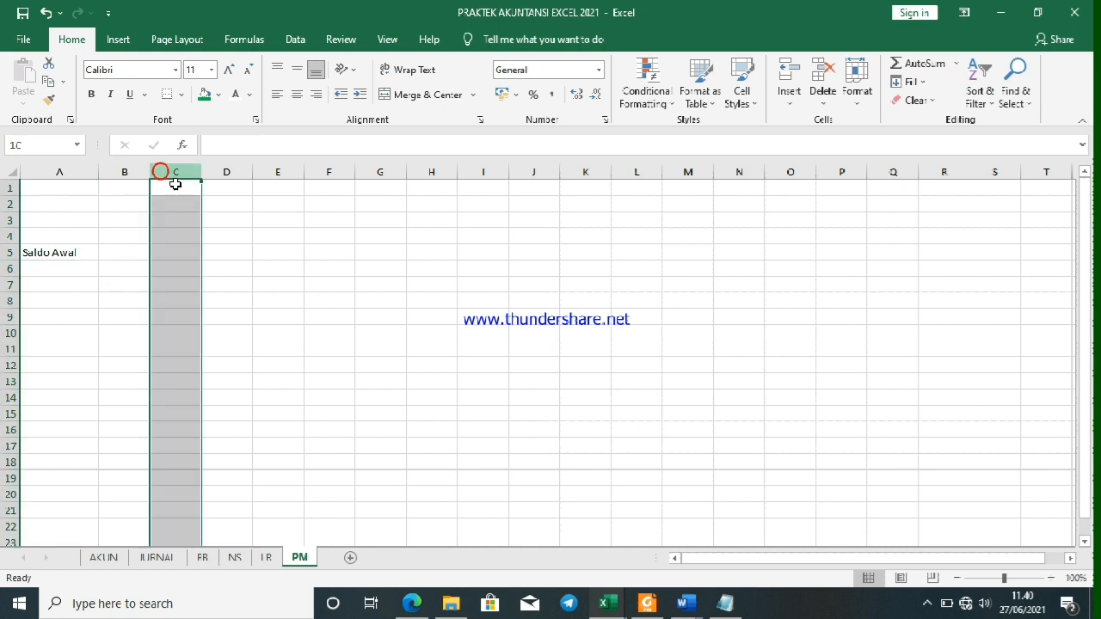
pyautogui.moveTo(145, 173); pyautogui.dragTo(196, 198)
pyautogui.moveTo(123, 177); pyautogui.dragTo(215, 177)
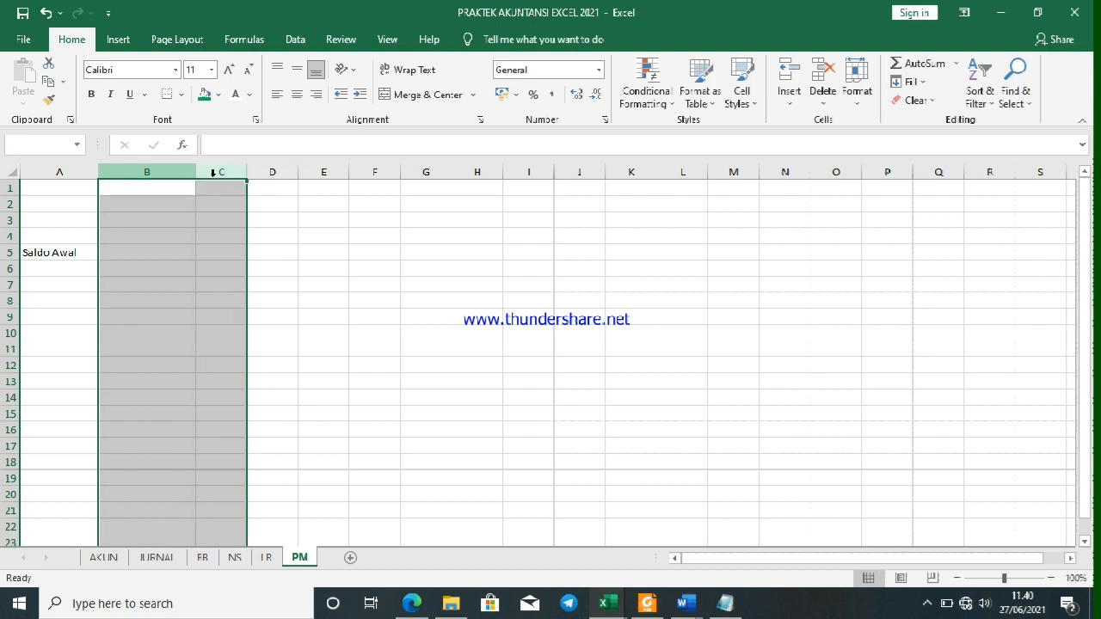
pyautogui.rightClick(220, 178)
pyautogui.click(276, 368)
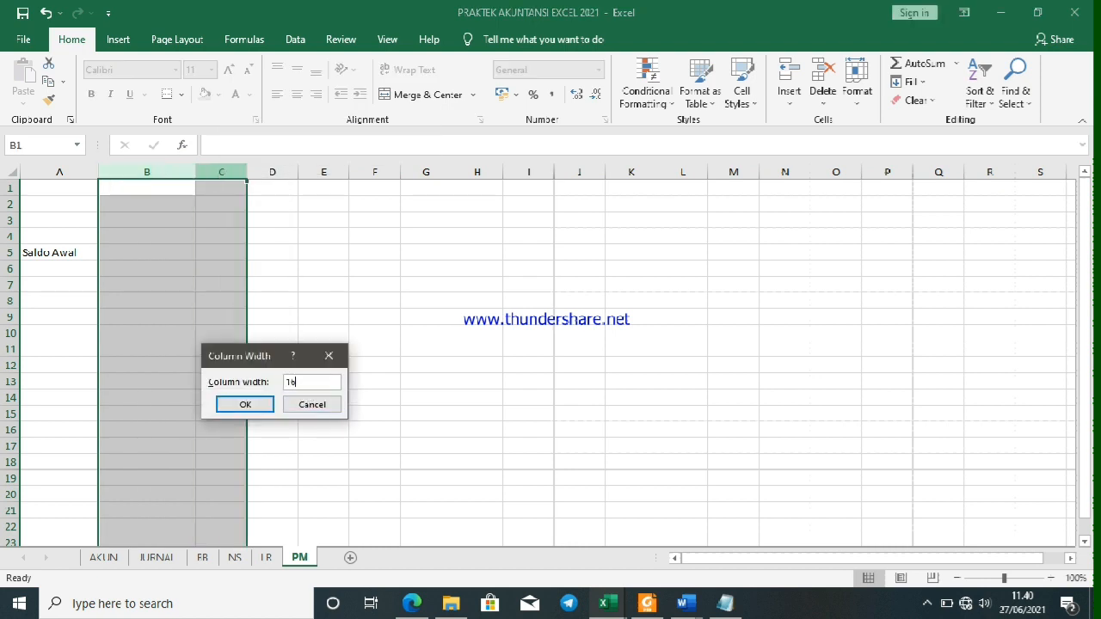
pyautogui.write('16')
pyautogui.press('Return')
pyautogui.moveTo(325, 401); pyautogui.dragTo(329, 413)
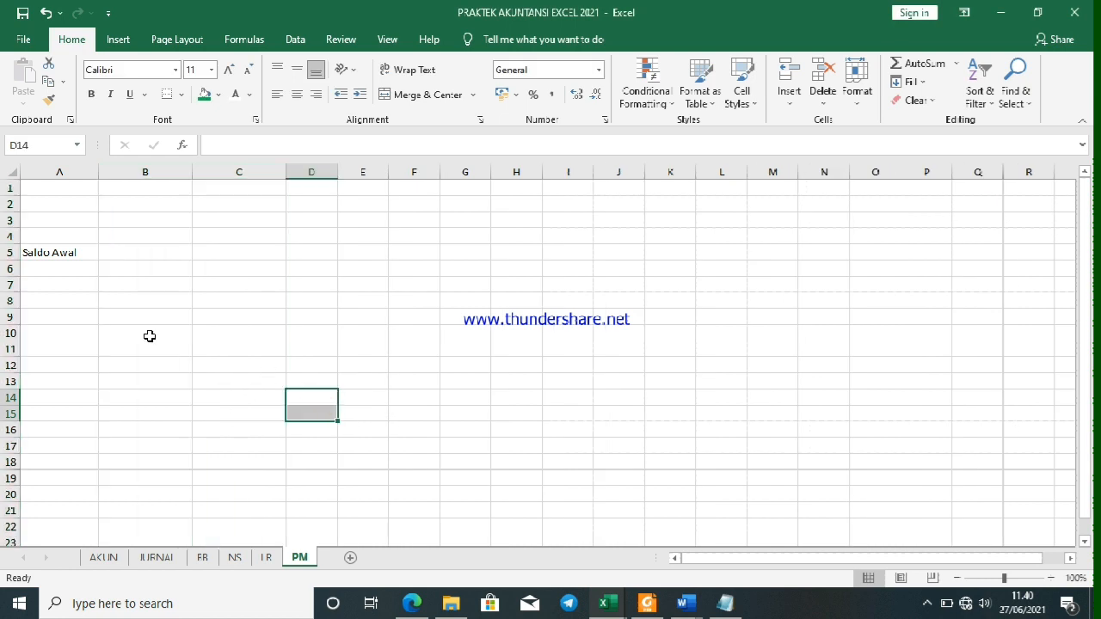
# Enter the labels Laba Tahun Berjalan in cell A6 and Prive in cell A7
pyautogui.click(81, 271)
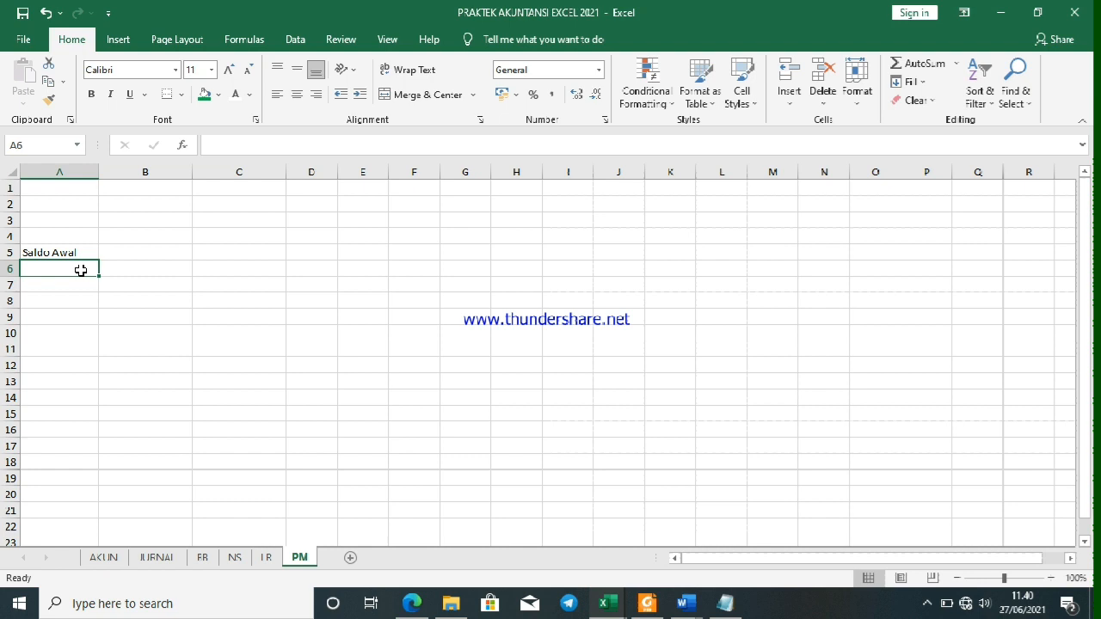
pyautogui.write('Laba')
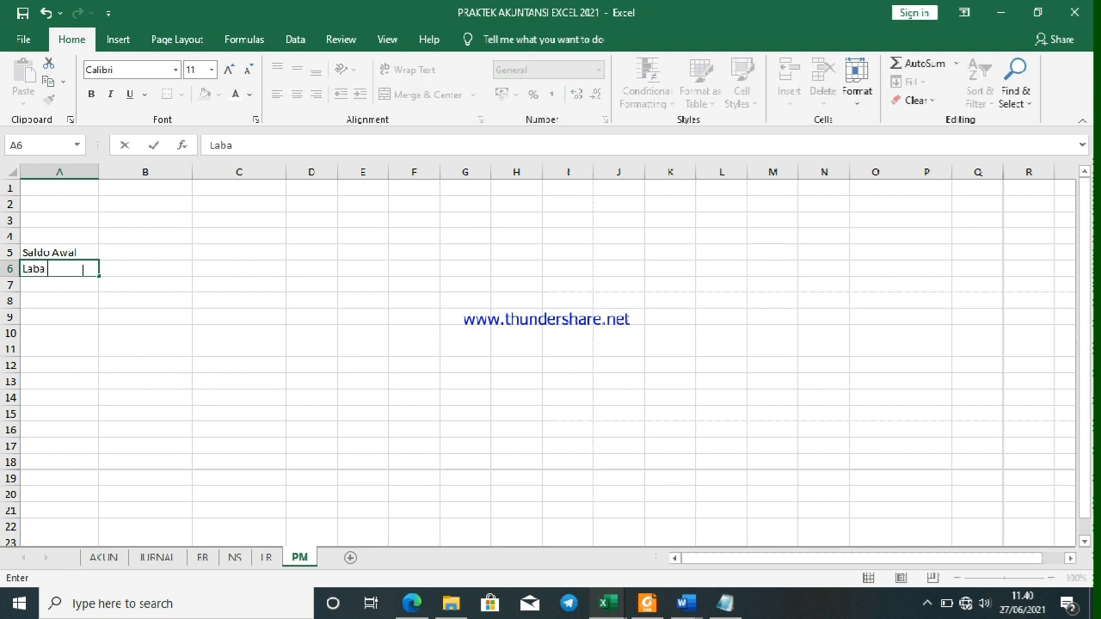
pyautogui.write(' Tahun Berjalan')
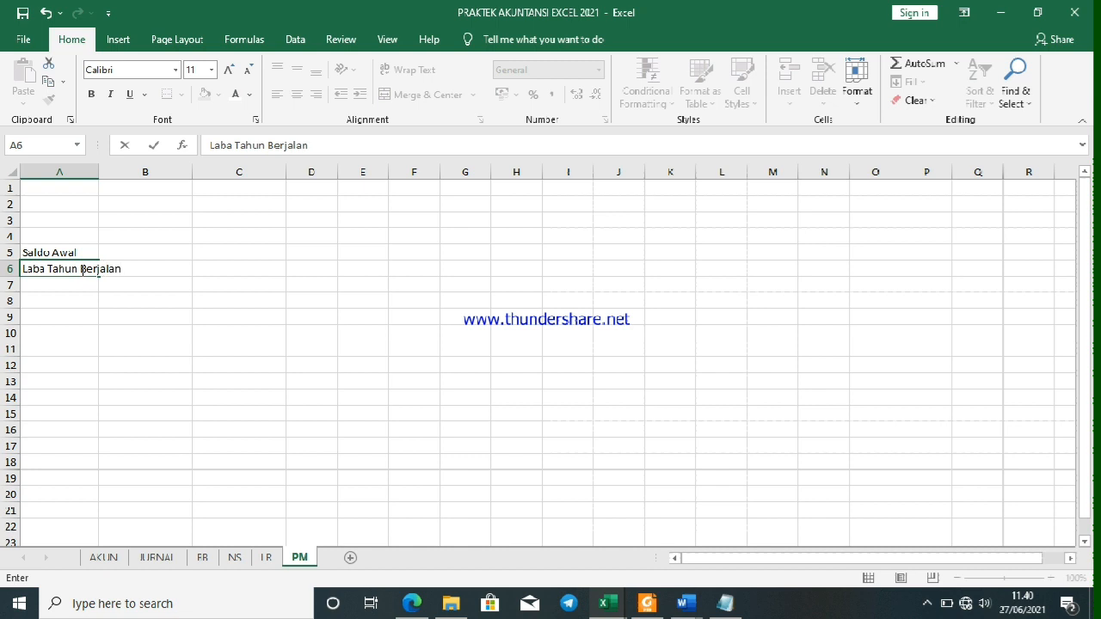
pyautogui.press('Return')
pyautogui.write('Pri')
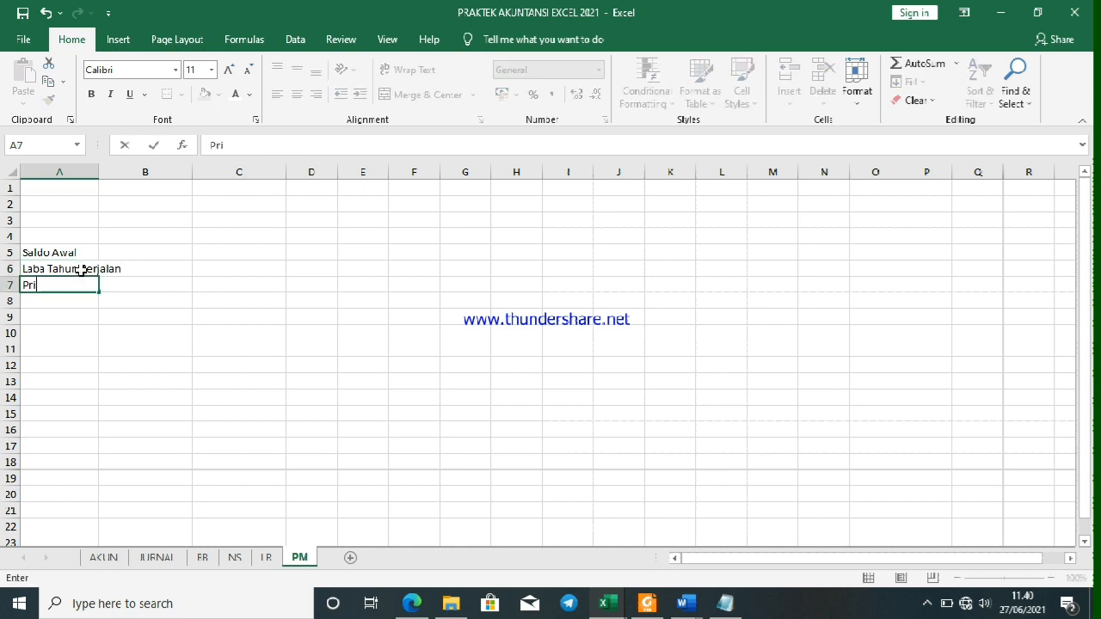
pyautogui.press('Tab')
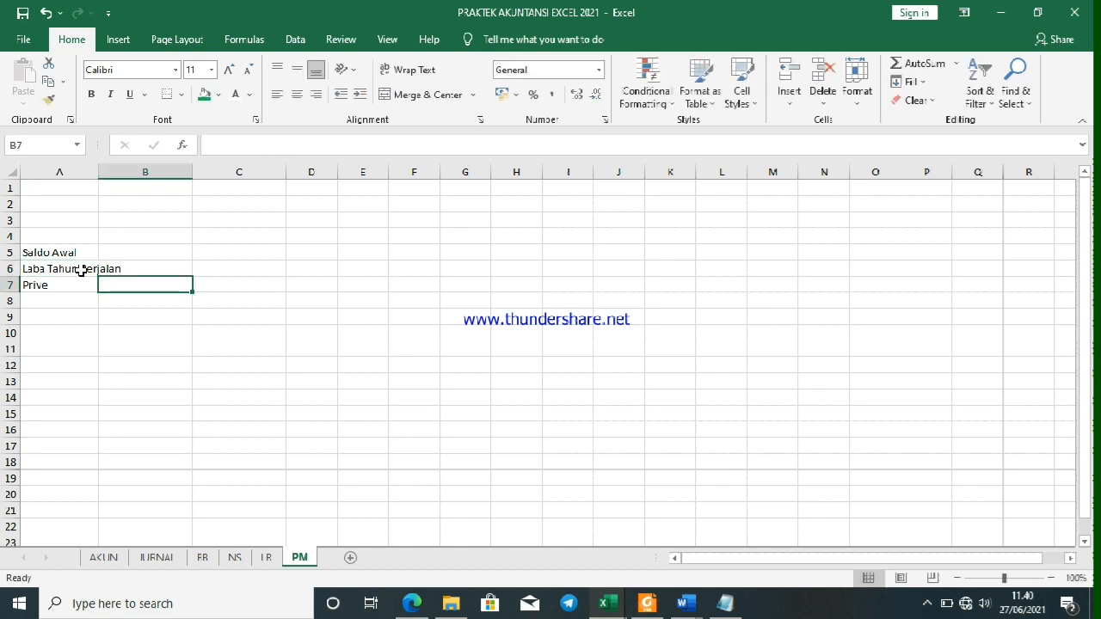
# Widen column A further to fit the Laba Tahun Berjalan label
pyautogui.moveTo(151, 373); pyautogui.dragTo(160, 389)
pyautogui.moveTo(98, 173); pyautogui.dragTo(129, 207)
pyautogui.click(187, 335)
# Enter the label Saldo Akhir in cell A8, below Prive
pyautogui.click(94, 308)
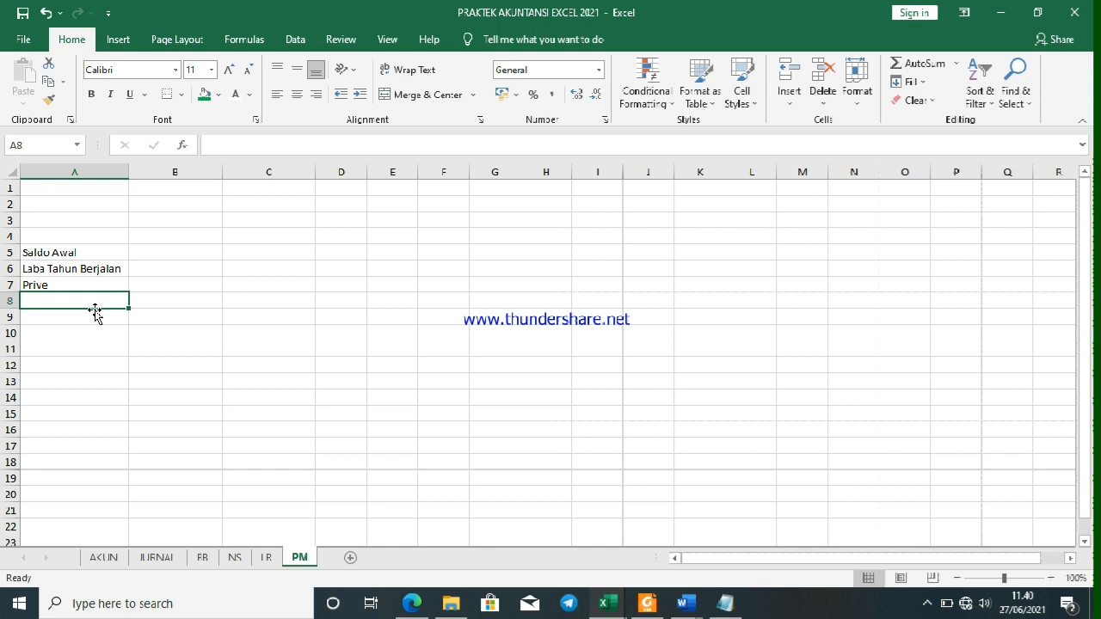
pyautogui.write('Saldo Awal')
pyautogui.write('Ak')
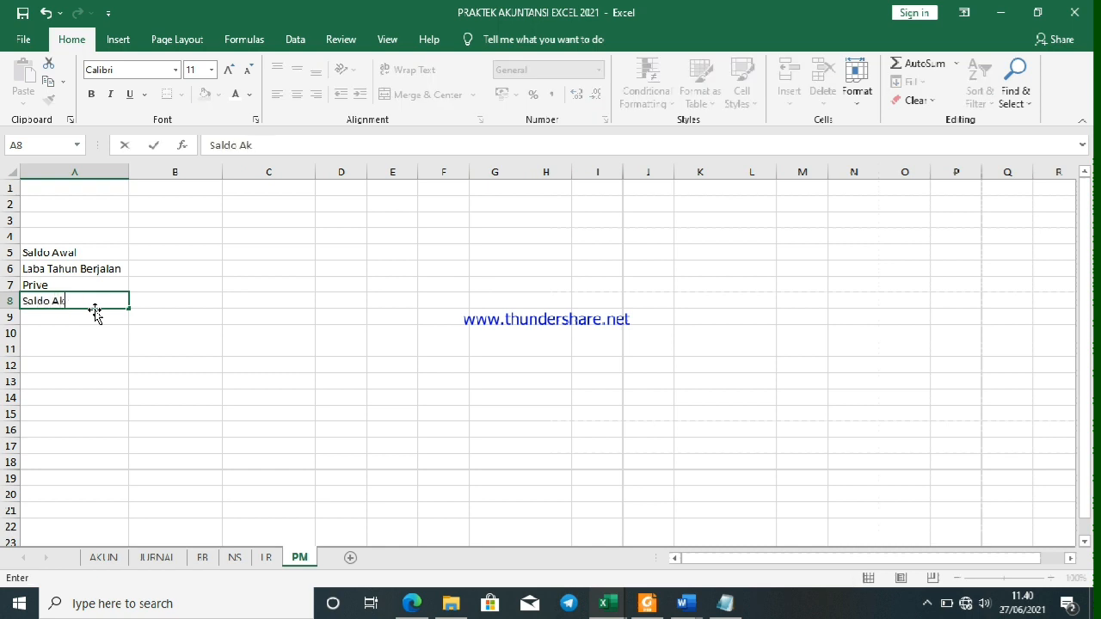
pyautogui.press('Right')
pyautogui.press('Right')
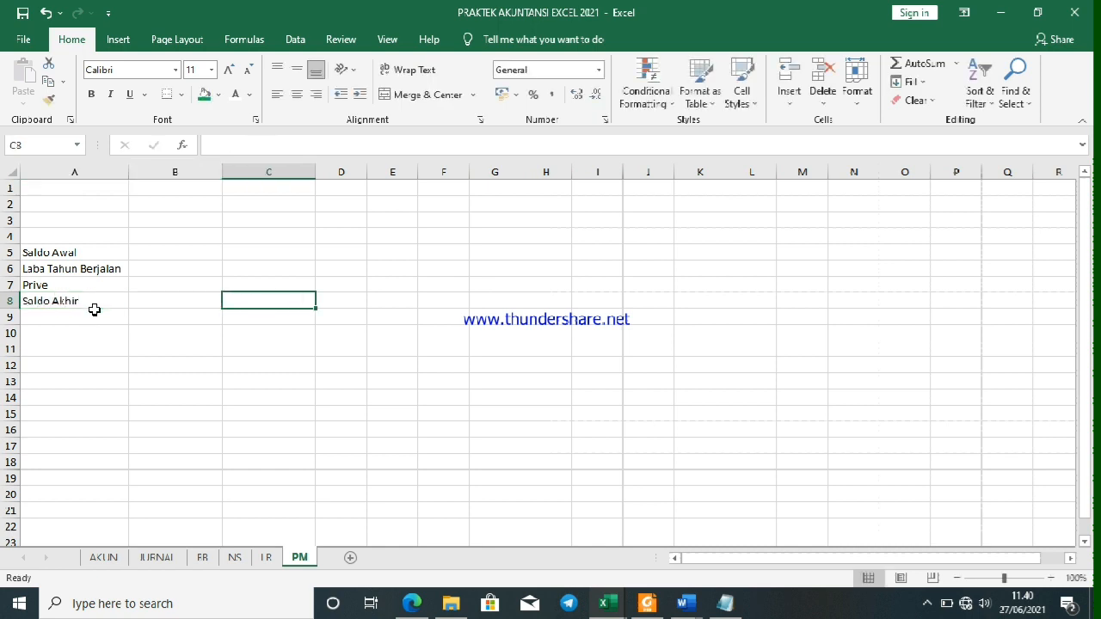
# Link cell C5 beside Saldo Awal to the MODAL PEMILIK opening balance in cell D20 of the AKUN sheet
pyautogui.press('Up')
pyautogui.press('Up')
pyautogui.press('Up')
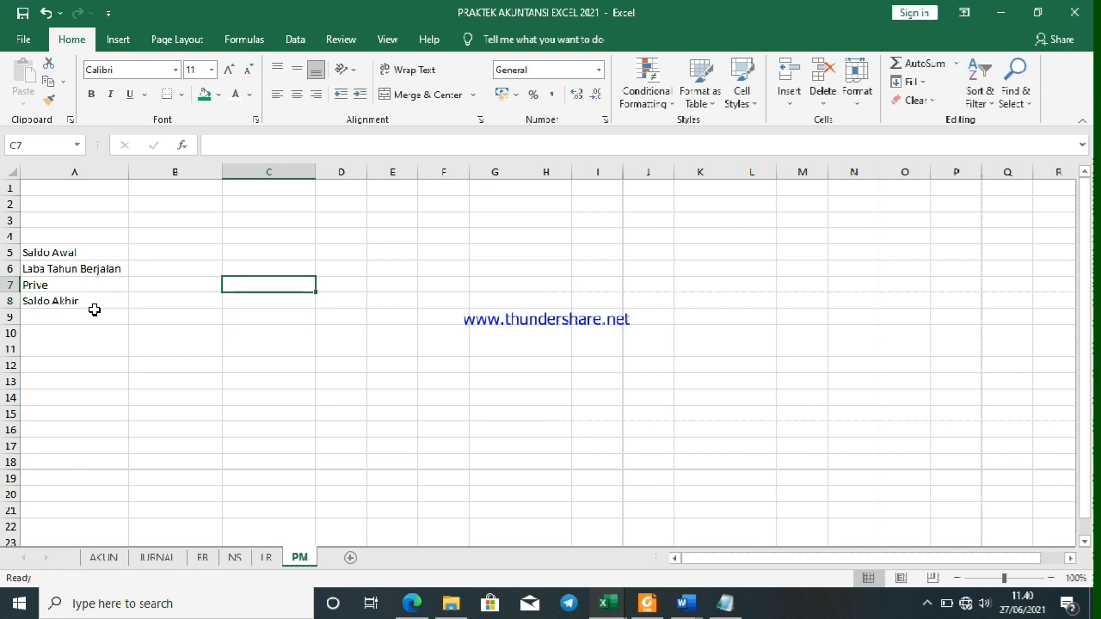
pyautogui.write('=')
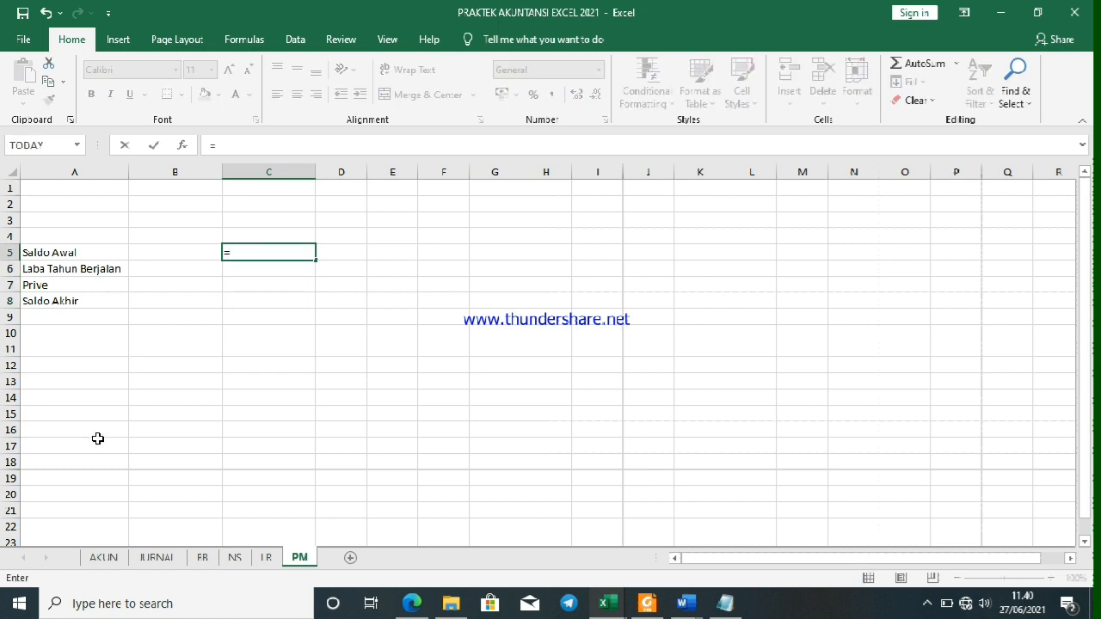
pyautogui.click(101, 557)
pyautogui.scroll(-3, 217, 447)
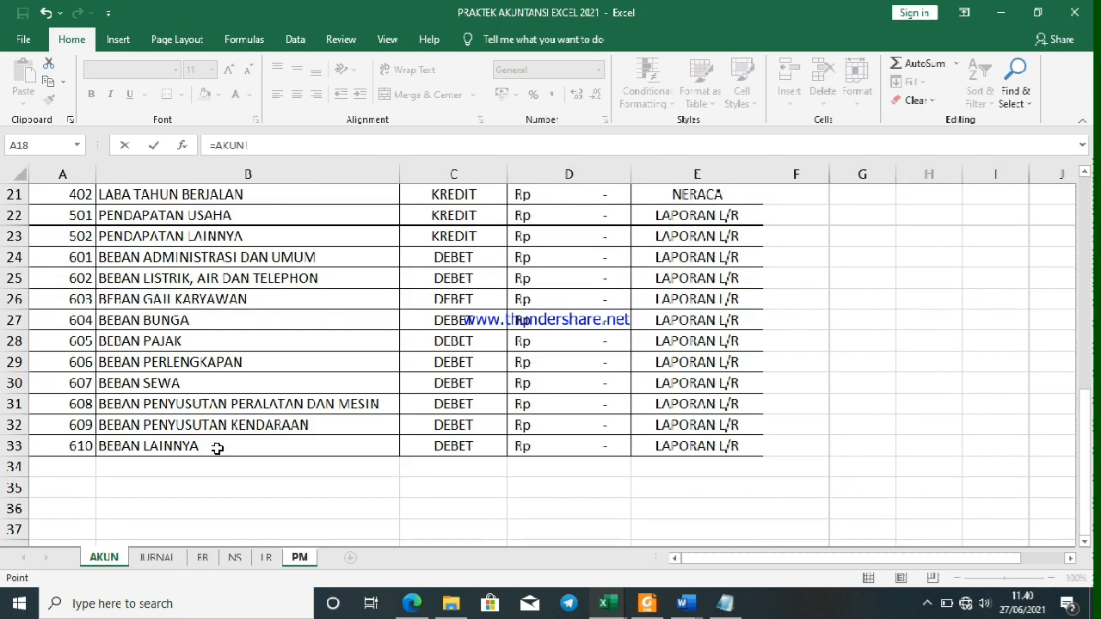
pyautogui.scroll(7, 217, 447)
pyautogui.scroll(1, 216, 319)
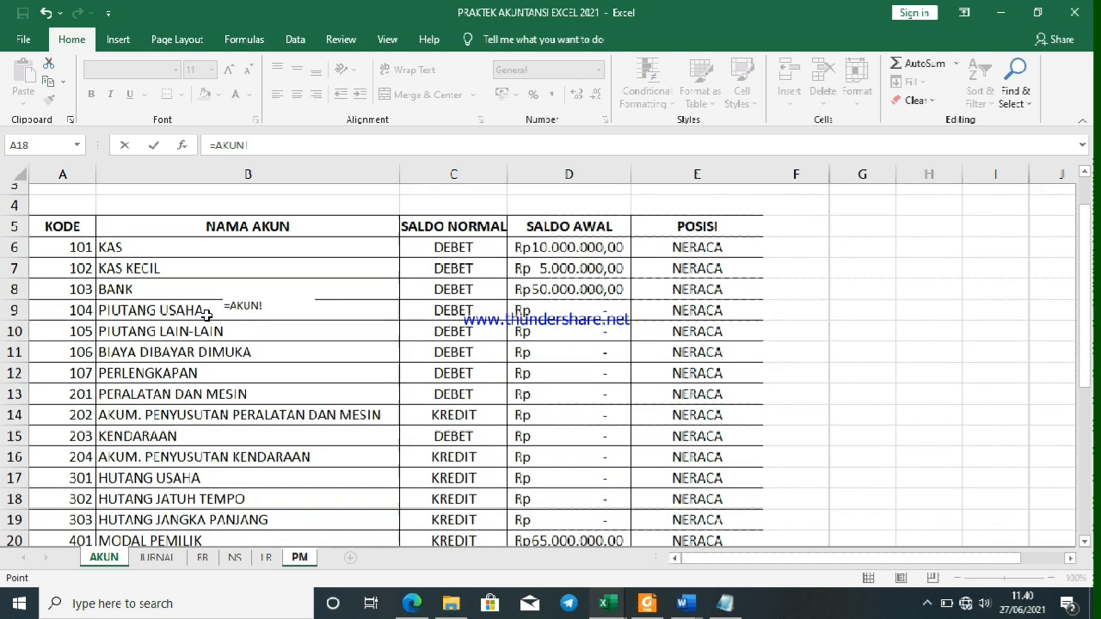
pyautogui.scroll(-2, 245, 322)
pyautogui.scroll(-1, 246, 335)
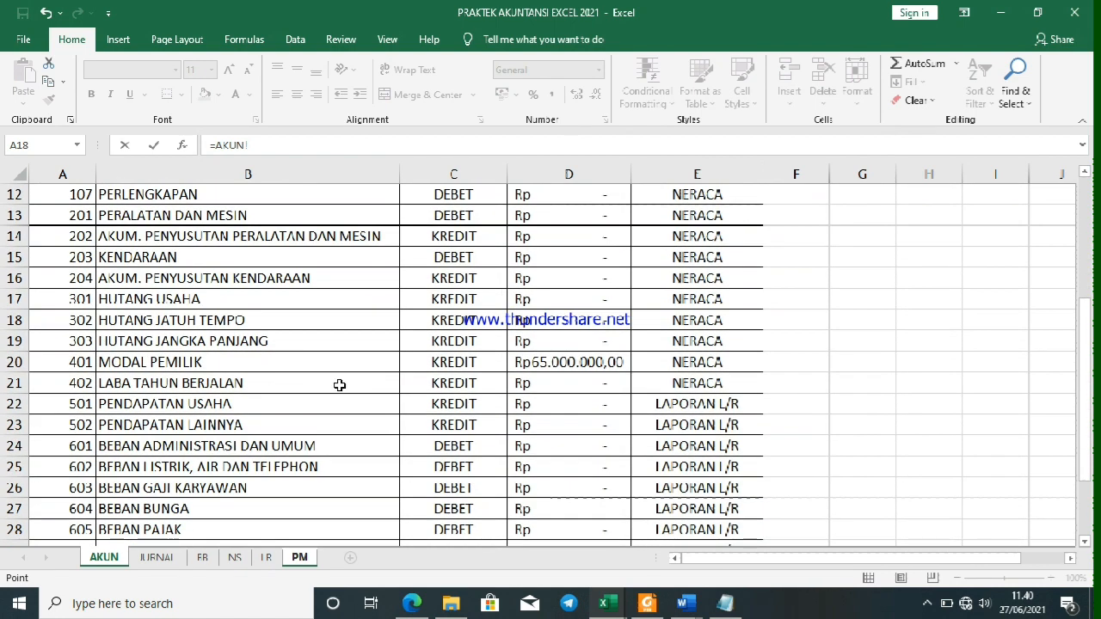
pyautogui.click(583, 362)
pyautogui.press('Return')
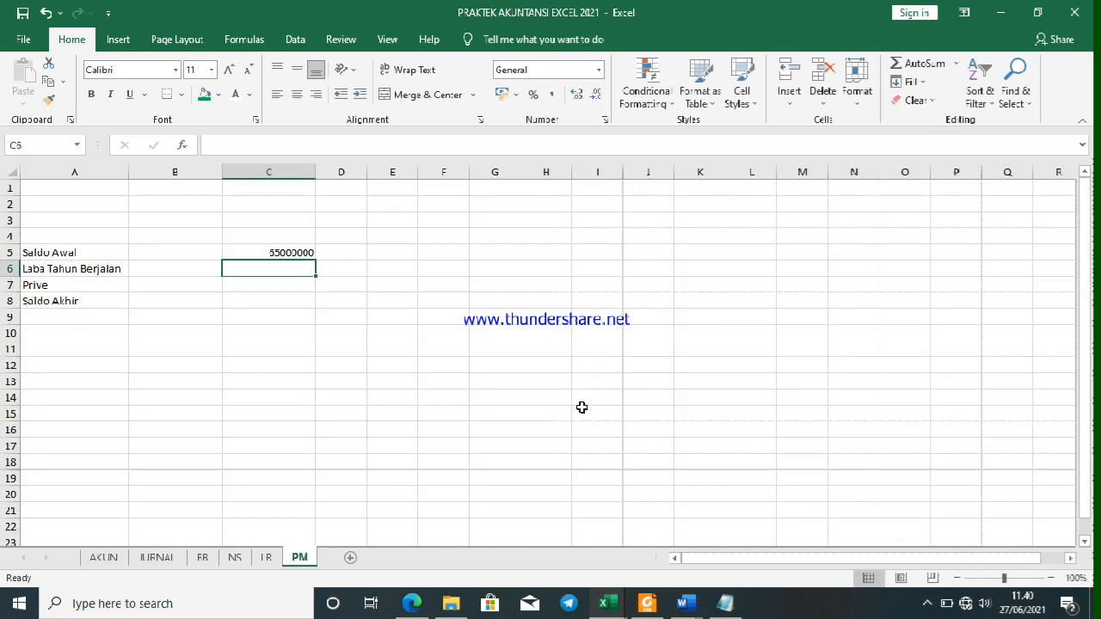
# Apply the comma number style with thousands separators to column C of the PM sheet
pyautogui.click(252, 174)
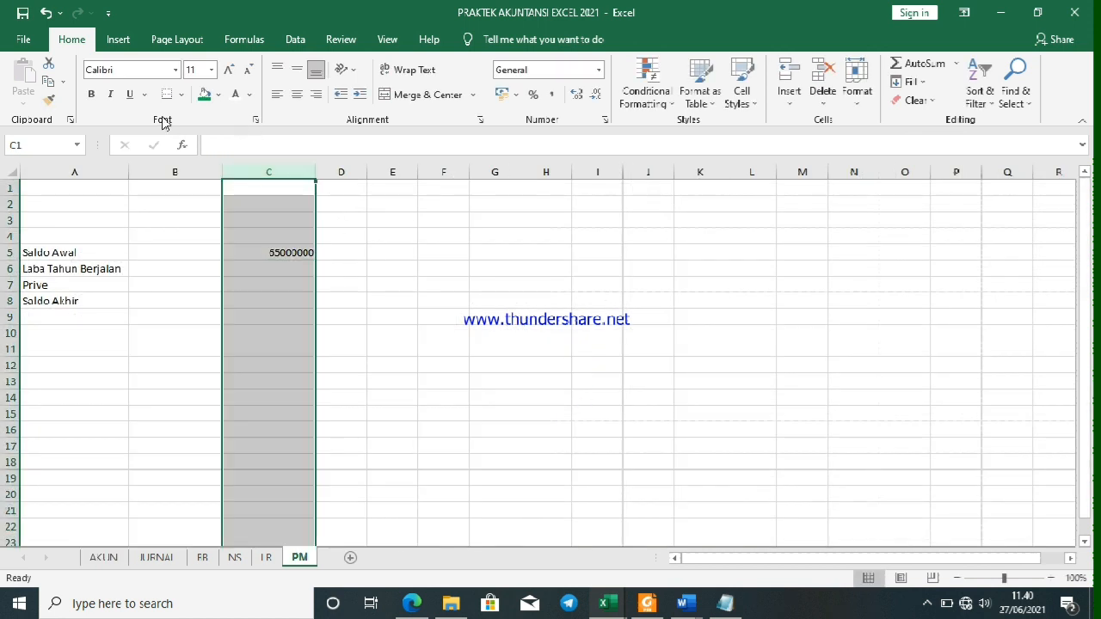
pyautogui.click(553, 95)
pyautogui.click(514, 297)
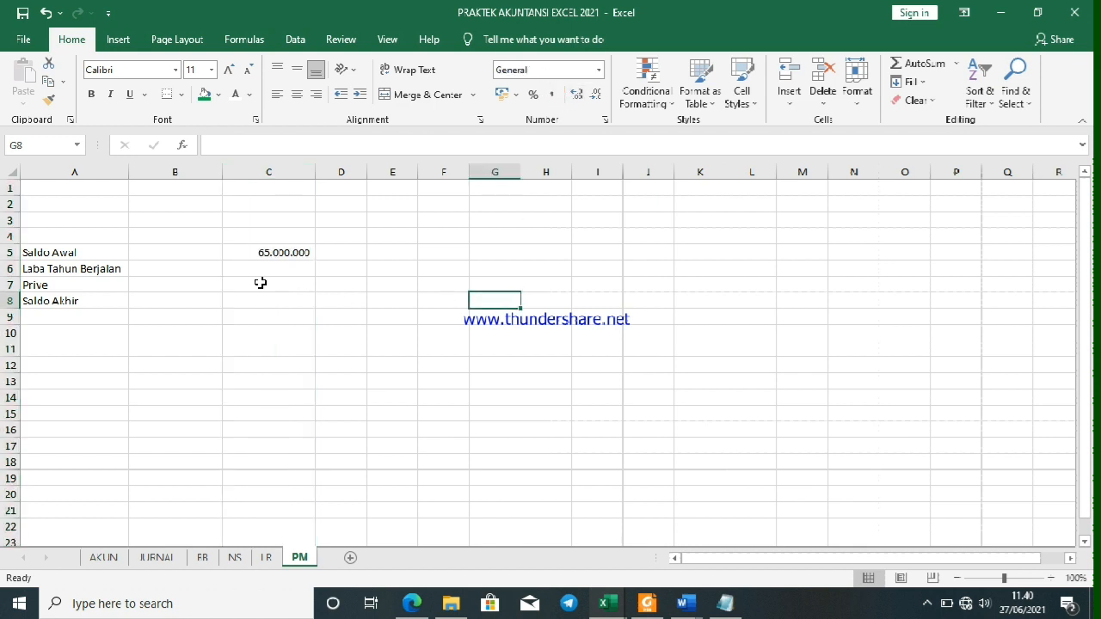
# Link cell B6 beside Laba Tahun Berjalan to the LABA TAHUN BERJALAN amount in cell D19 of the LR sheet
pyautogui.click(214, 270)
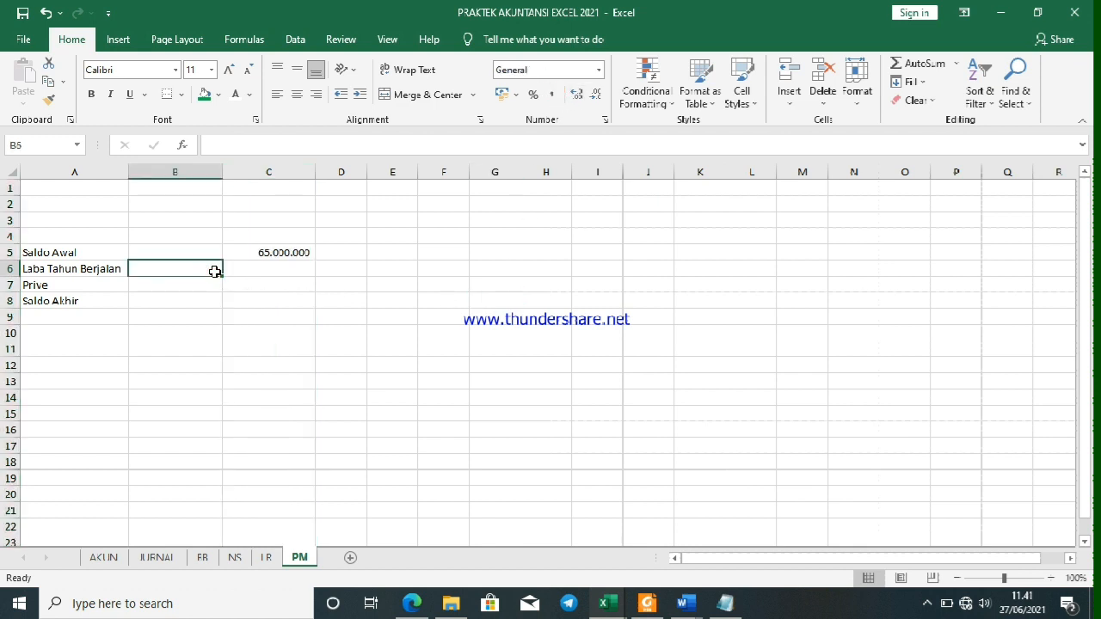
pyautogui.write('=')
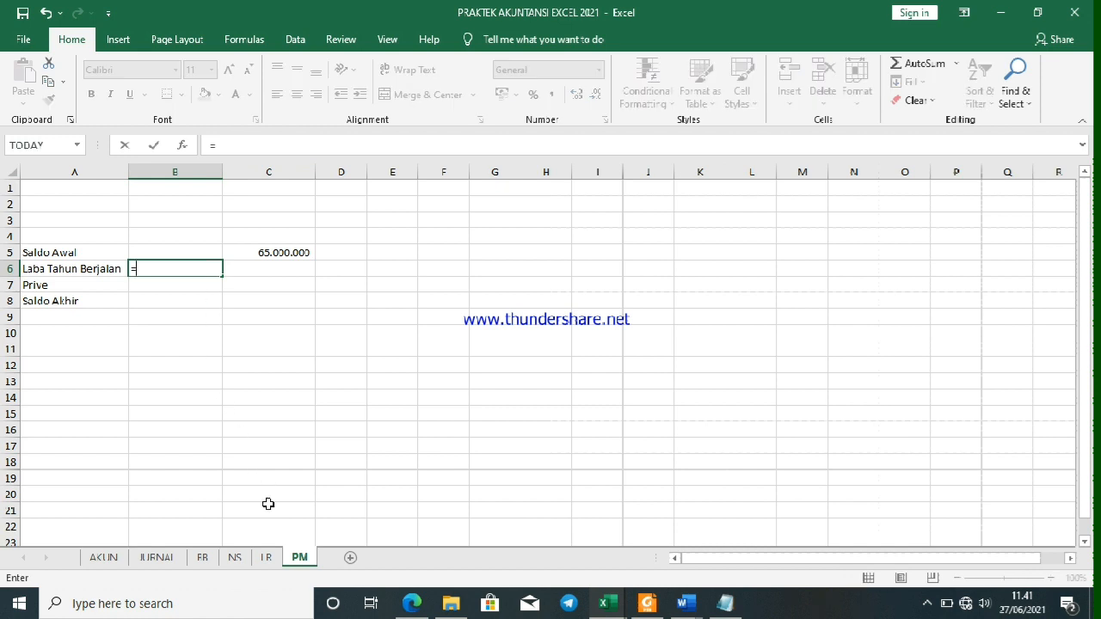
pyautogui.click(267, 558)
pyautogui.scroll(-5, 329, 515)
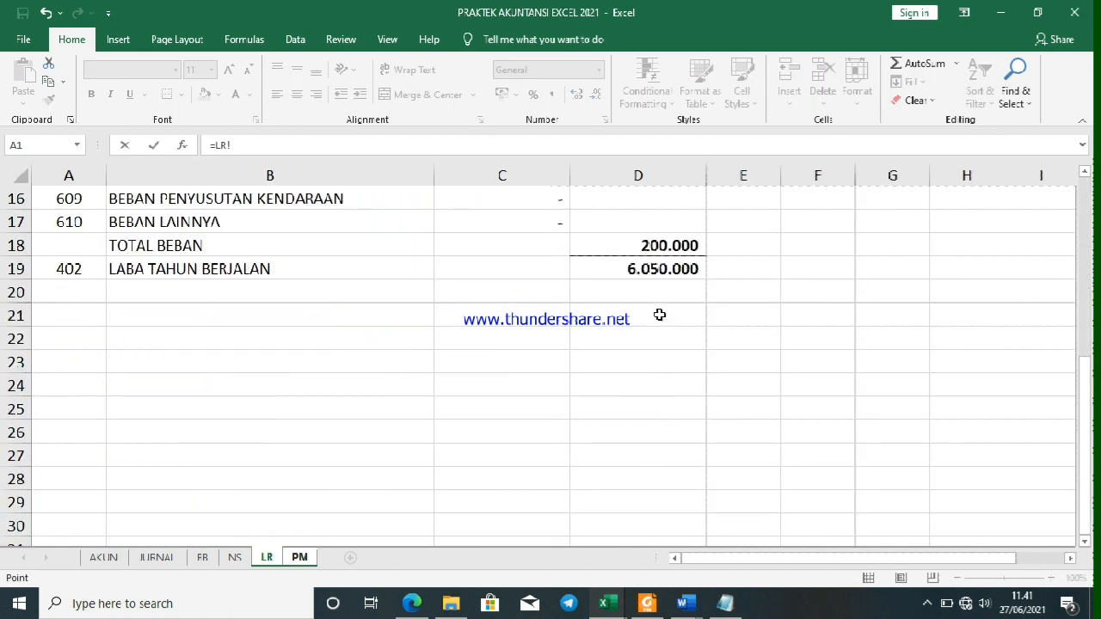
pyautogui.click(658, 273)
pyautogui.press('Return')
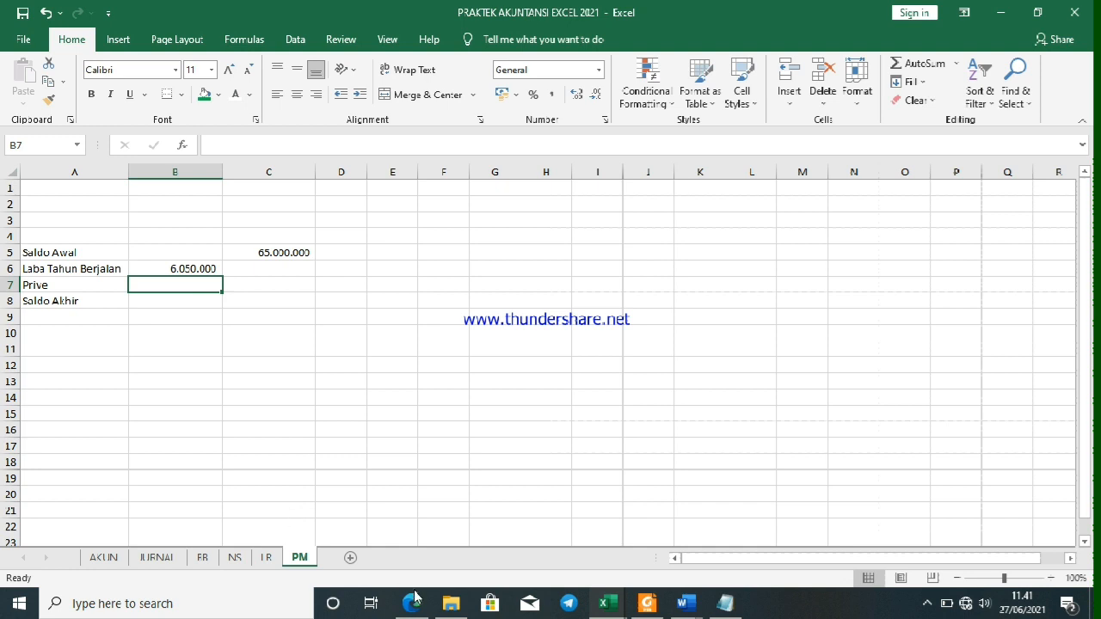
pyautogui.moveTo(621, 608)
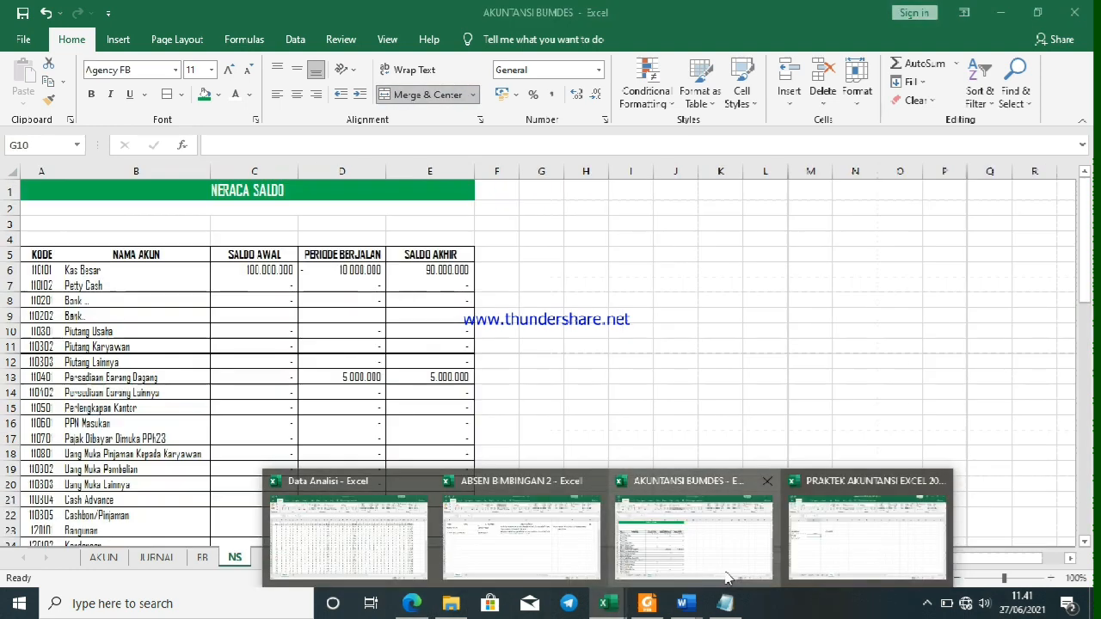
pyautogui.click(822, 572)
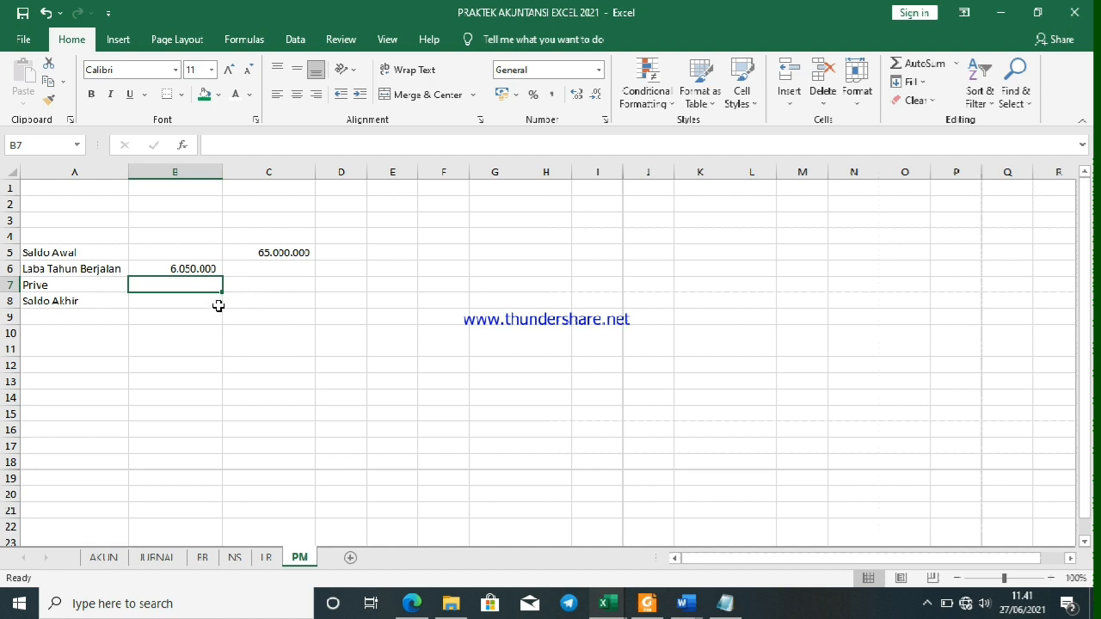
# Enter the formula =SUM(B6:B7) in cell C7 to total Laba Tahun Berjalan and Prive
pyautogui.click(245, 287)
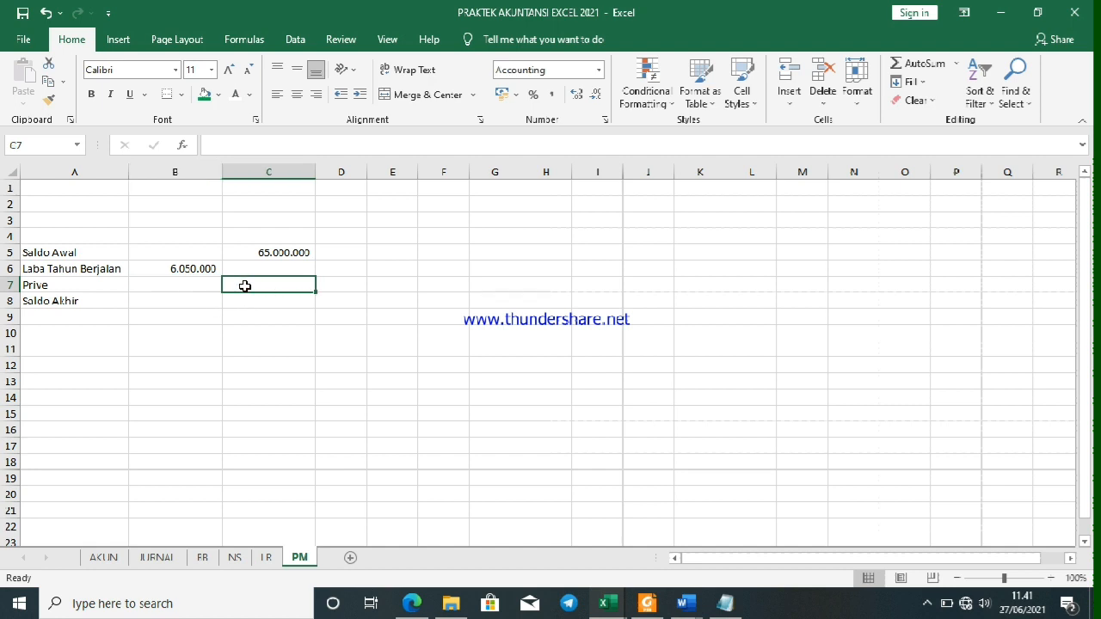
pyautogui.write('=')
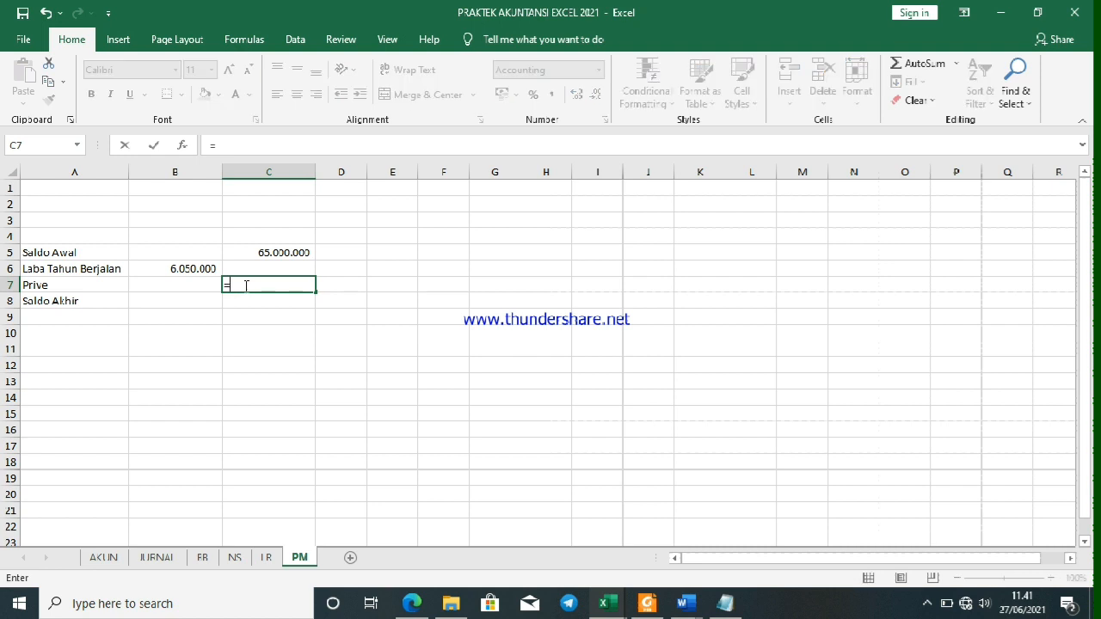
pyautogui.write('sum(')
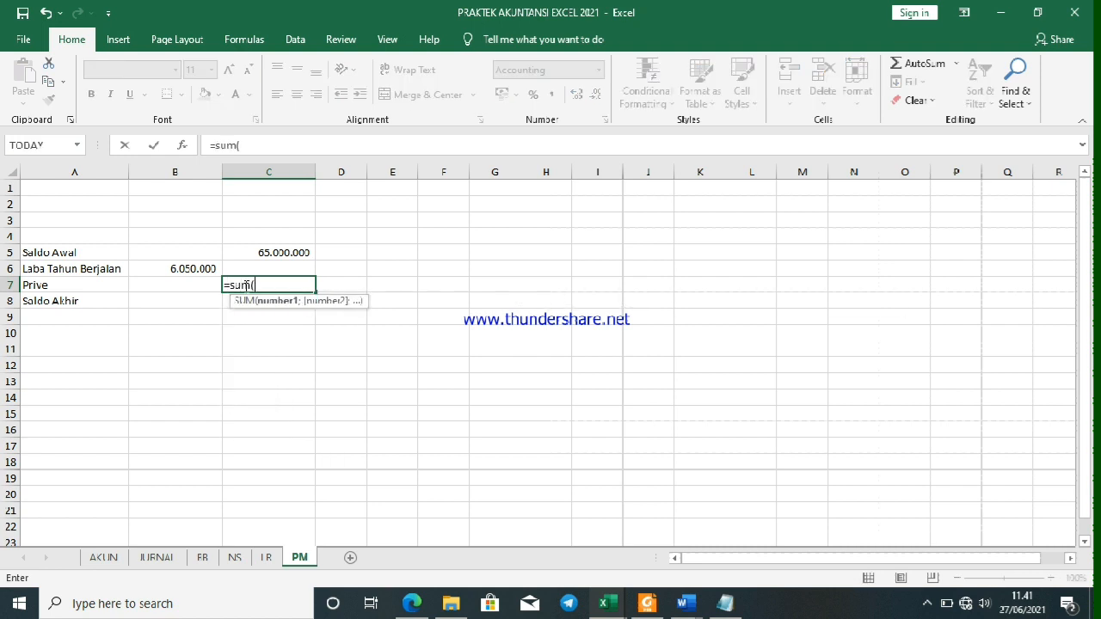
pyautogui.moveTo(189, 264); pyautogui.dragTo(189, 283)
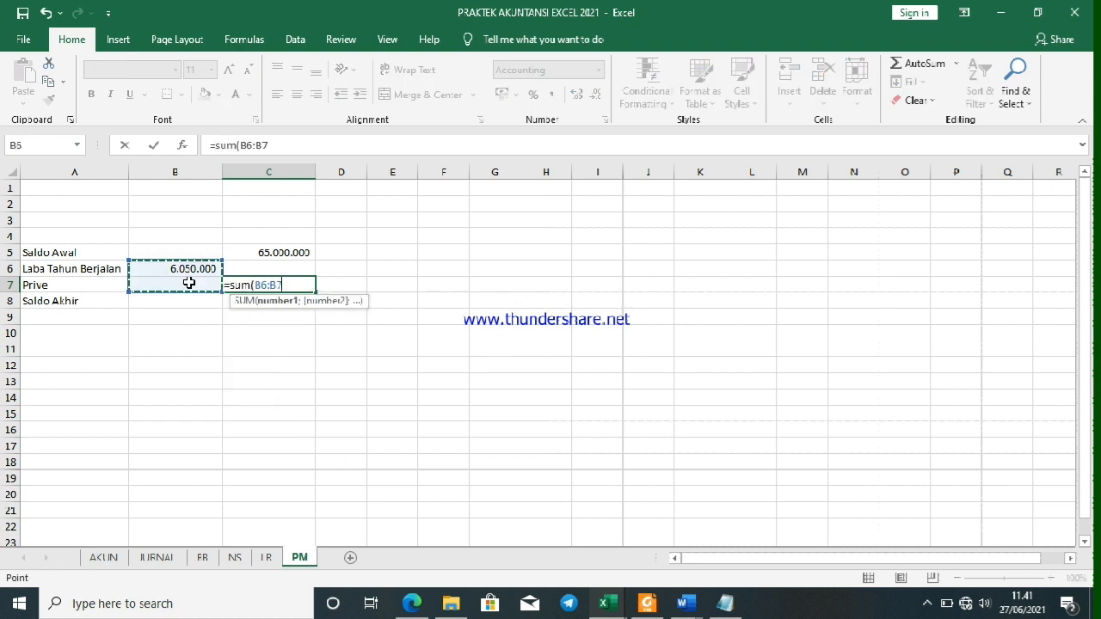
pyautogui.write(')')
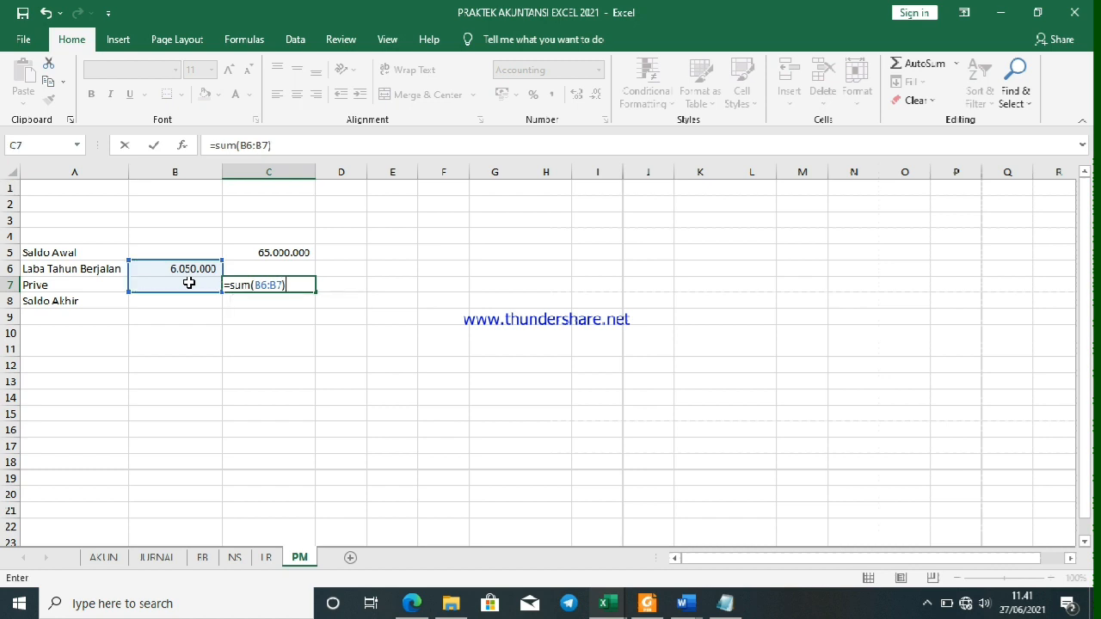
pyautogui.press('Return')
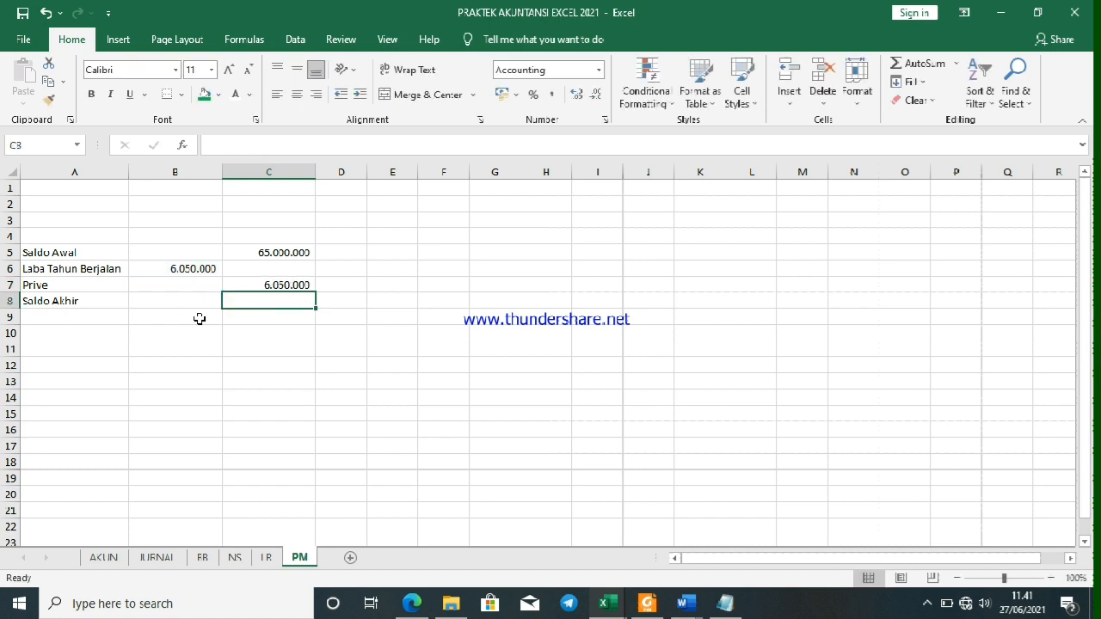
# Add a bottom border to cell C7 above the closing balance row
pyautogui.click(233, 280)
pyautogui.click(167, 94)
pyautogui.click(226, 319)
pyautogui.click(263, 300)
pyautogui.write('=')
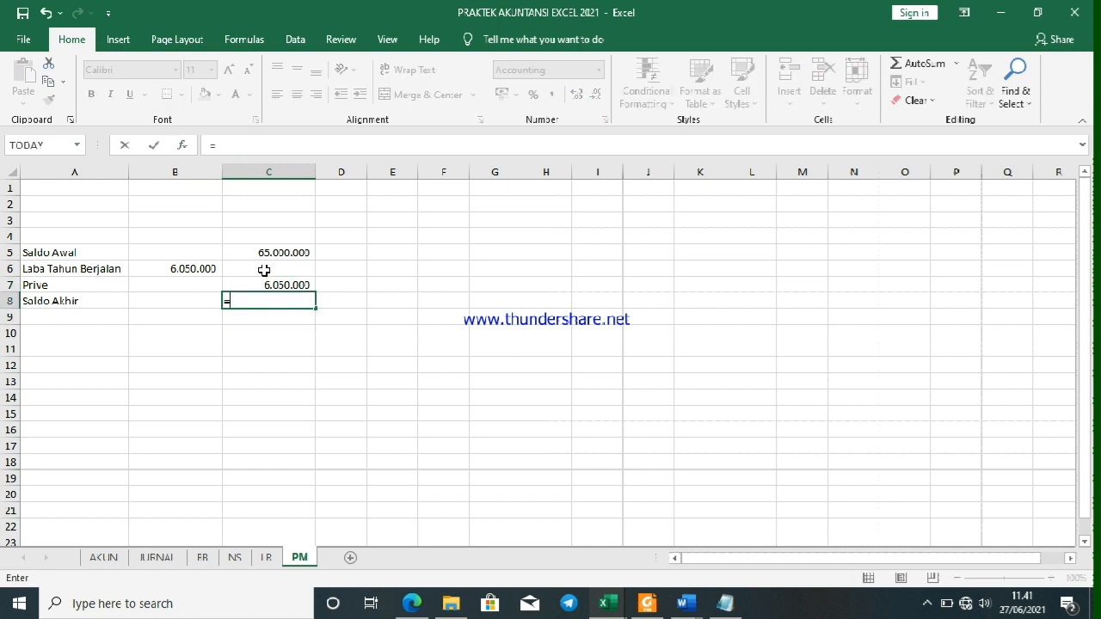
pyautogui.press('BackSpace')
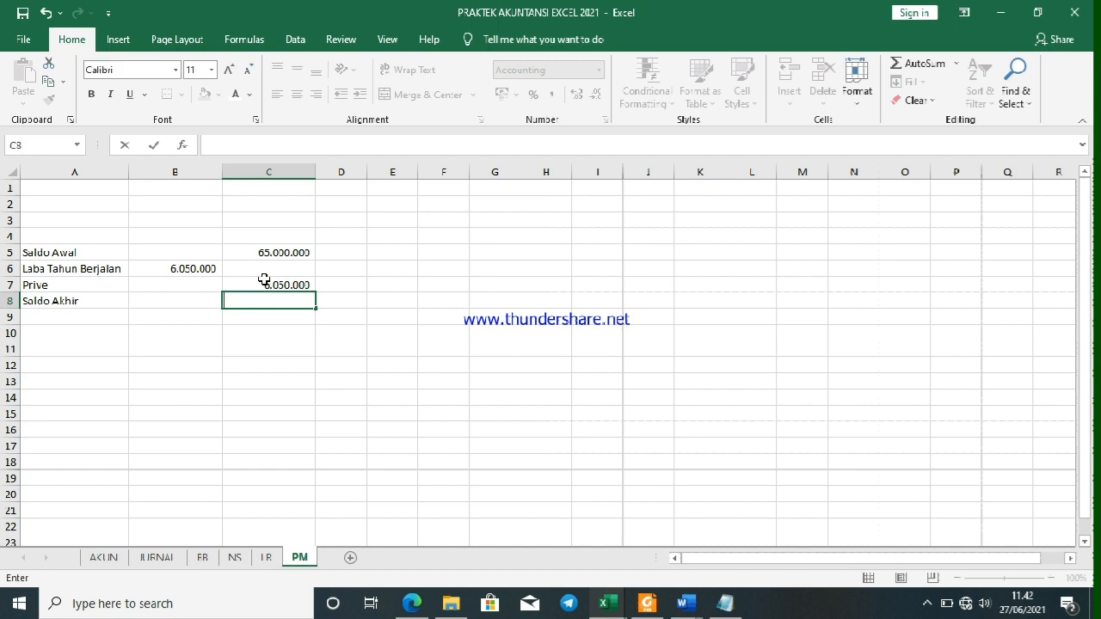
pyautogui.click(263, 348)
# Enter the formula =C5-C7 in cell C8 to calculate Saldo Akhir
pyautogui.keyDown('ctrl'); pyautogui.scroll(3, 264, 342); pyautogui.keyUp('ctrl')
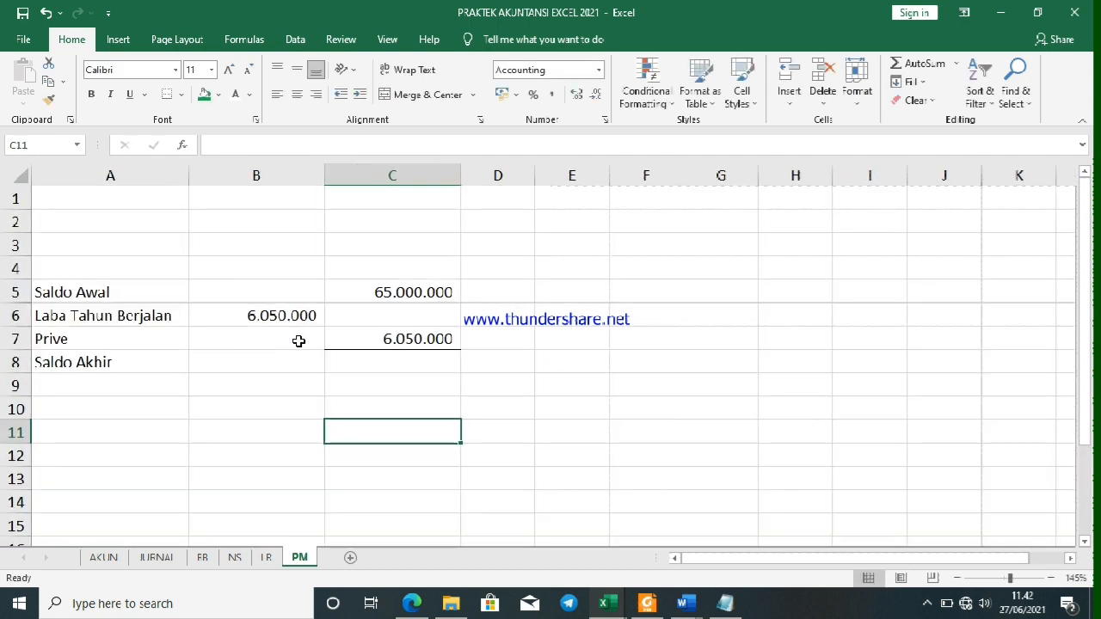
pyautogui.click(392, 360)
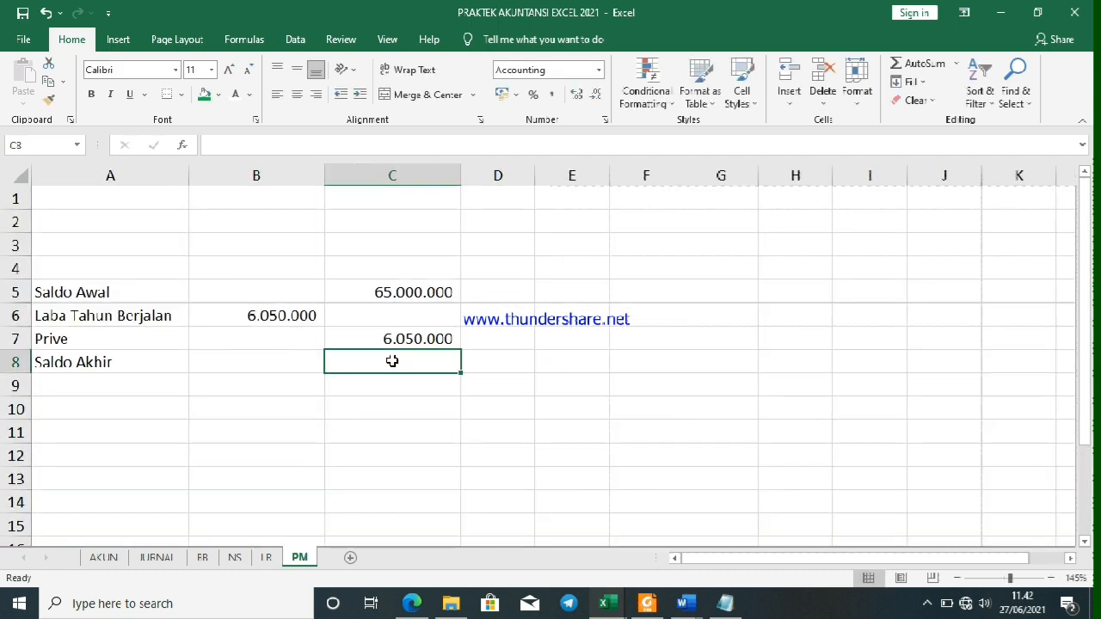
pyautogui.write('=')
pyautogui.click(400, 293)
pyautogui.write('-')
pyautogui.click(423, 339)
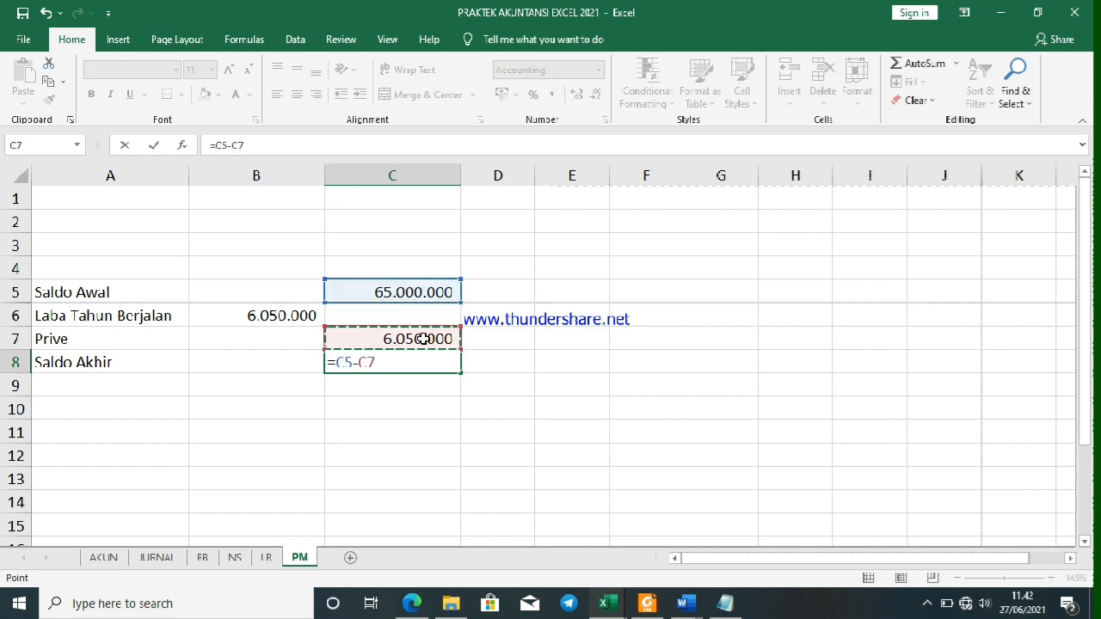
pyautogui.press('Return')
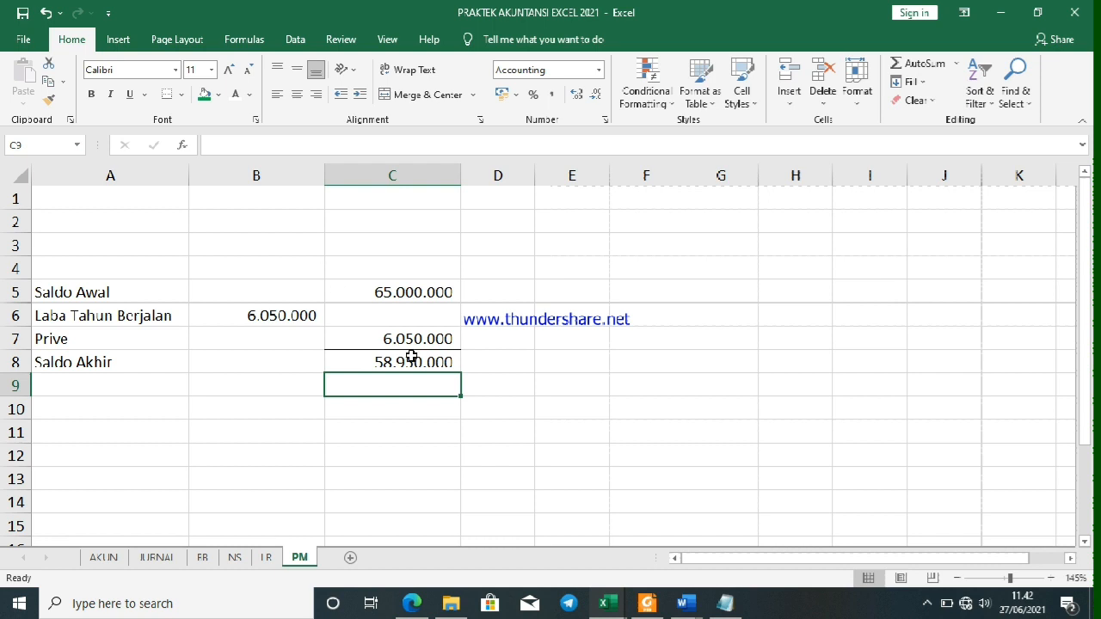
# Make the Saldo Akhir row bold across cells A8 to C8
pyautogui.click(411, 356)
pyautogui.hotkey('ctrl', 'b')
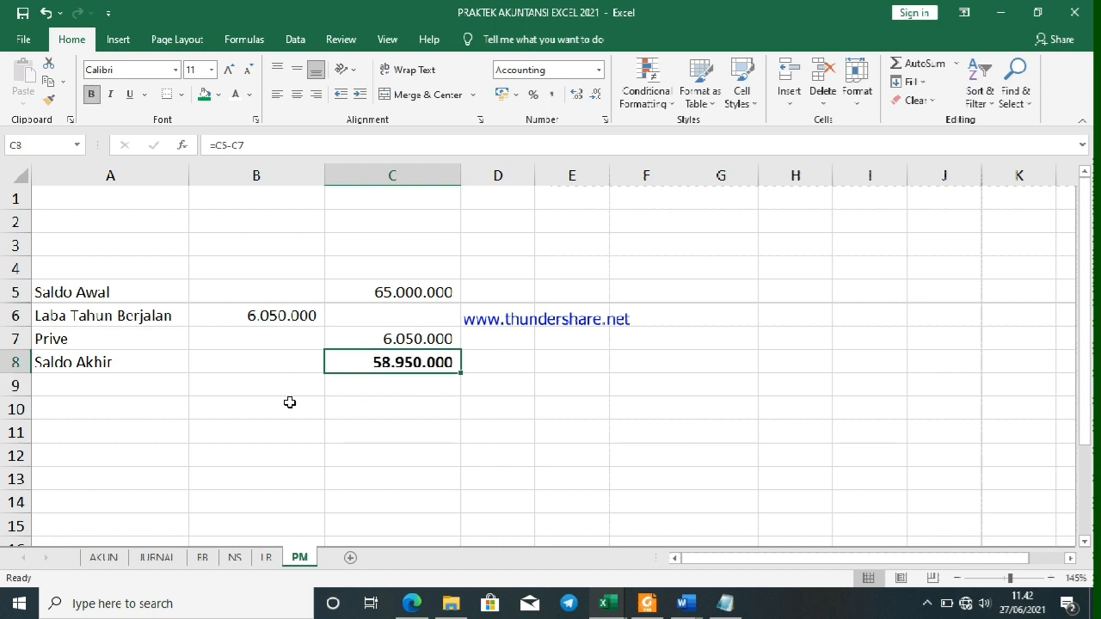
pyautogui.moveTo(91, 363); pyautogui.dragTo(355, 357)
pyautogui.hotkey('ctrl', 'b')
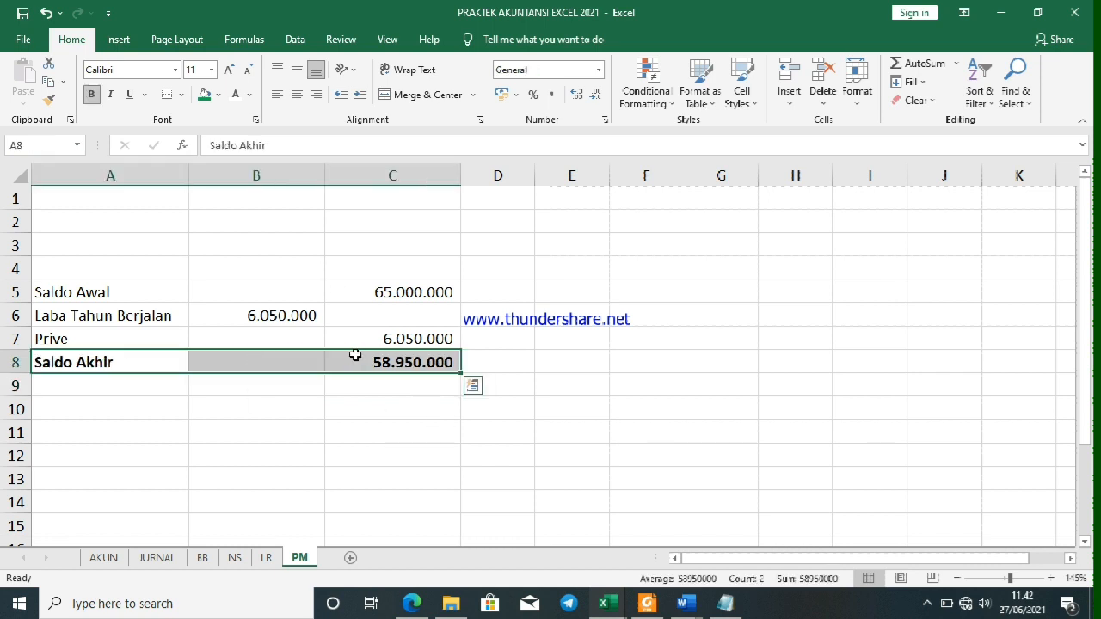
pyautogui.click(313, 425)
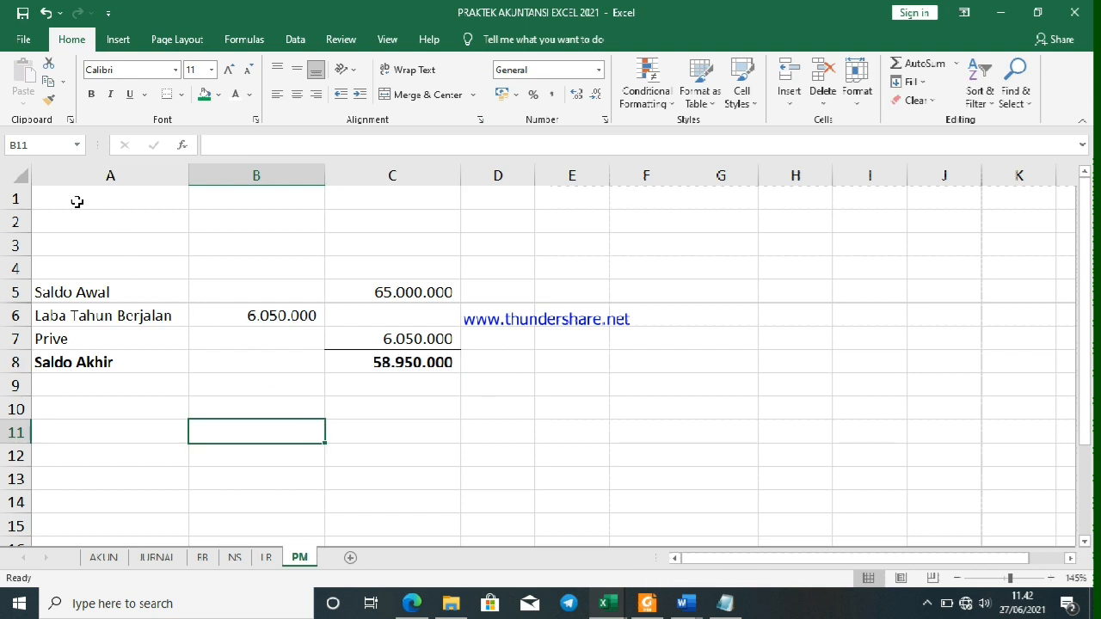
# Merge and center cells A1 to C1 for the report title on the PM sheet
pyautogui.moveTo(77, 201); pyautogui.dragTo(350, 198)
pyautogui.click(421, 95)
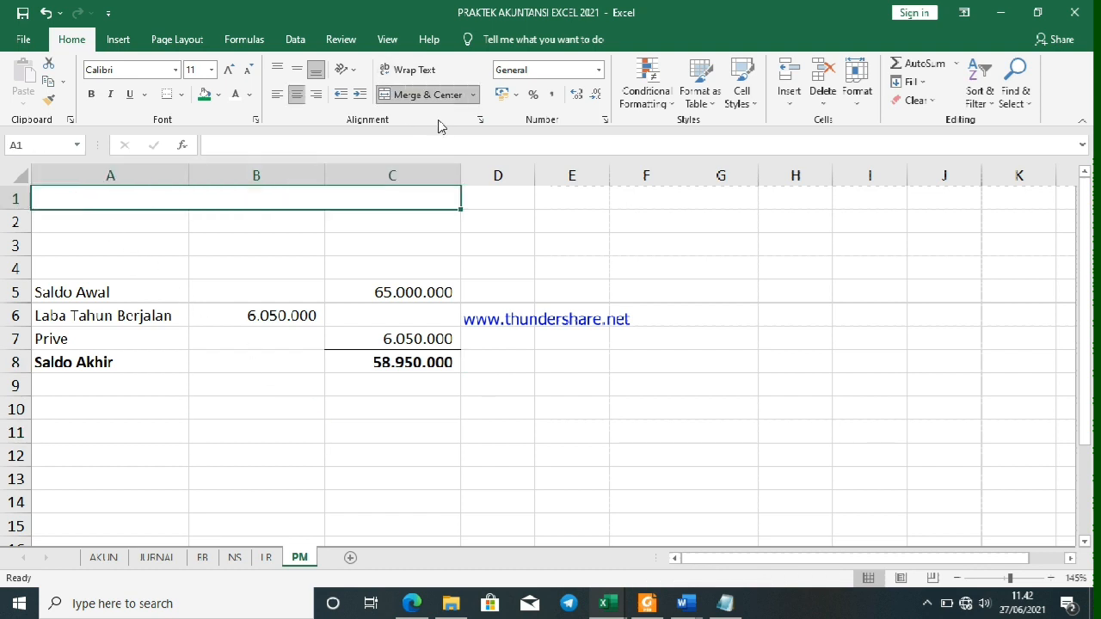
pyautogui.write('laporan ')
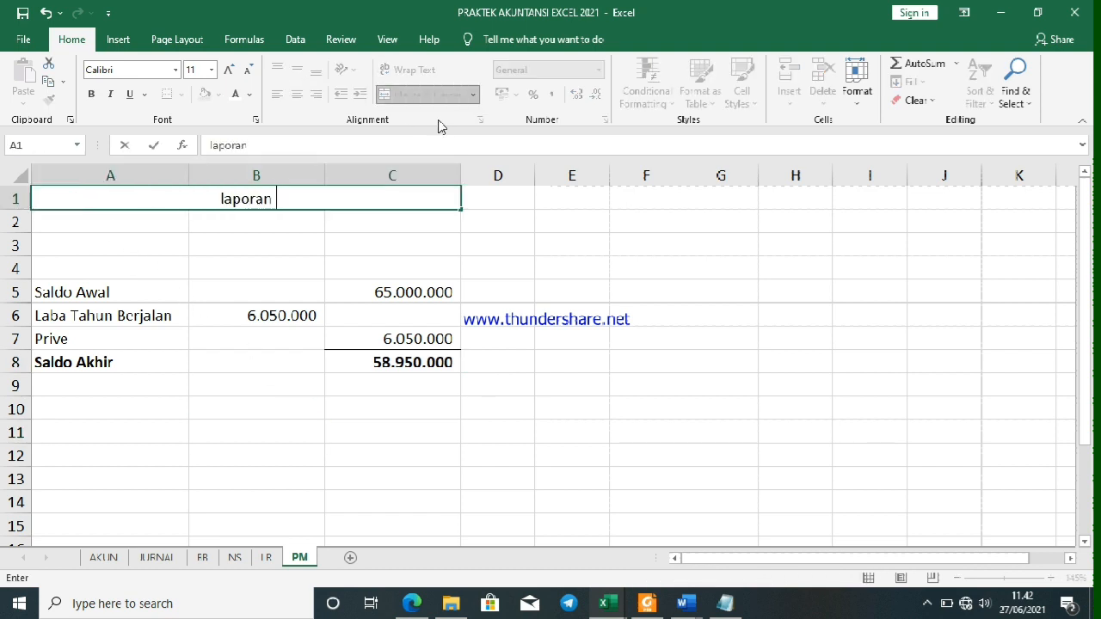
pyautogui.write('perubahan')
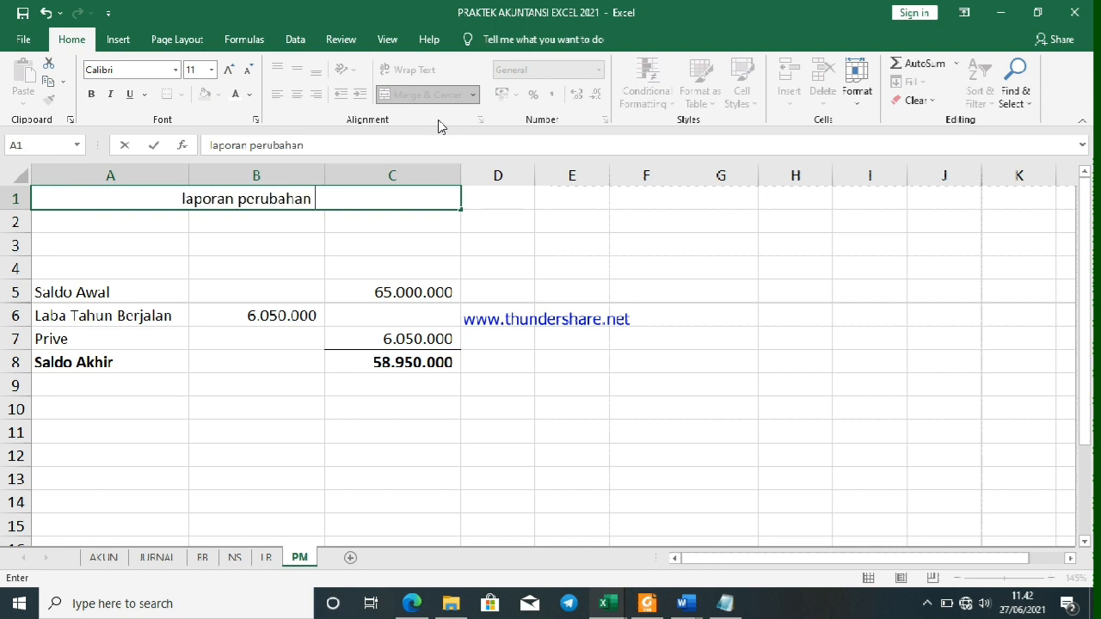
pyautogui.press('BackSpace')
pyautogui.press('BackSpace')
pyautogui.press('BackSpace')
pyautogui.press('BackSpace')
pyautogui.press('BackSpace')
pyautogui.press('BackSpace')
pyautogui.press('BackSpace')
pyautogui.press('BackSpace')
pyautogui.press('BackSpace')
pyautogui.press('BackSpace')
pyautogui.press('BackSpace')
pyautogui.press('BackSpace')
pyautogui.press('BackSpace')
pyautogui.press('BackSpace')
pyautogui.press('BackSpace')
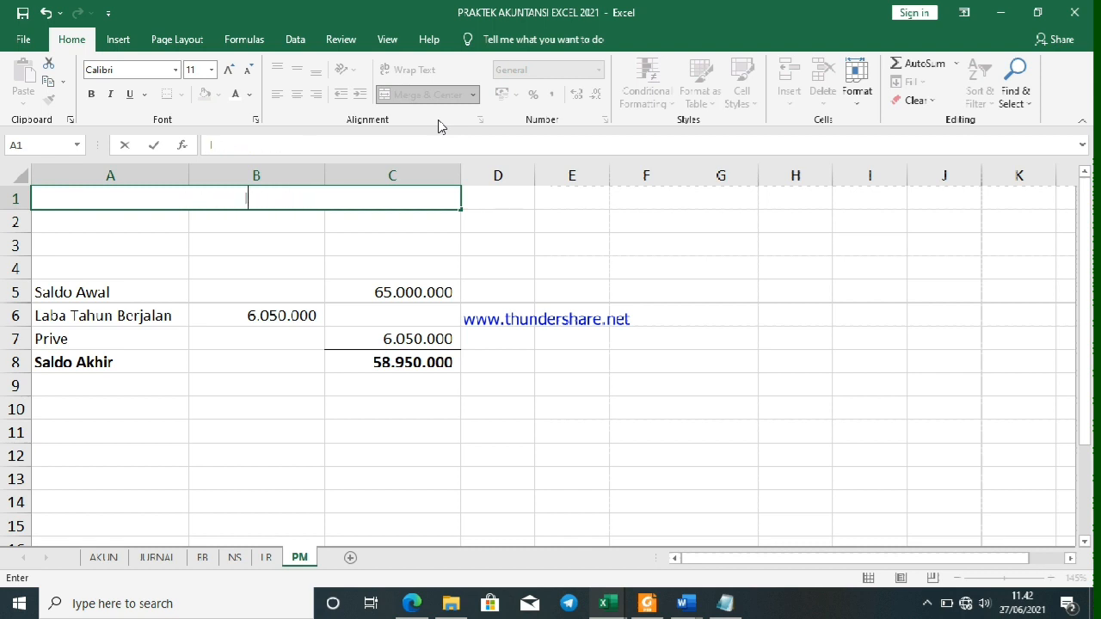
# Enter the title LAPORAN PERUBAHAN MODAL in merged cell A1 of the PM sheet and make it bold
pyautogui.write('LAPORAN')
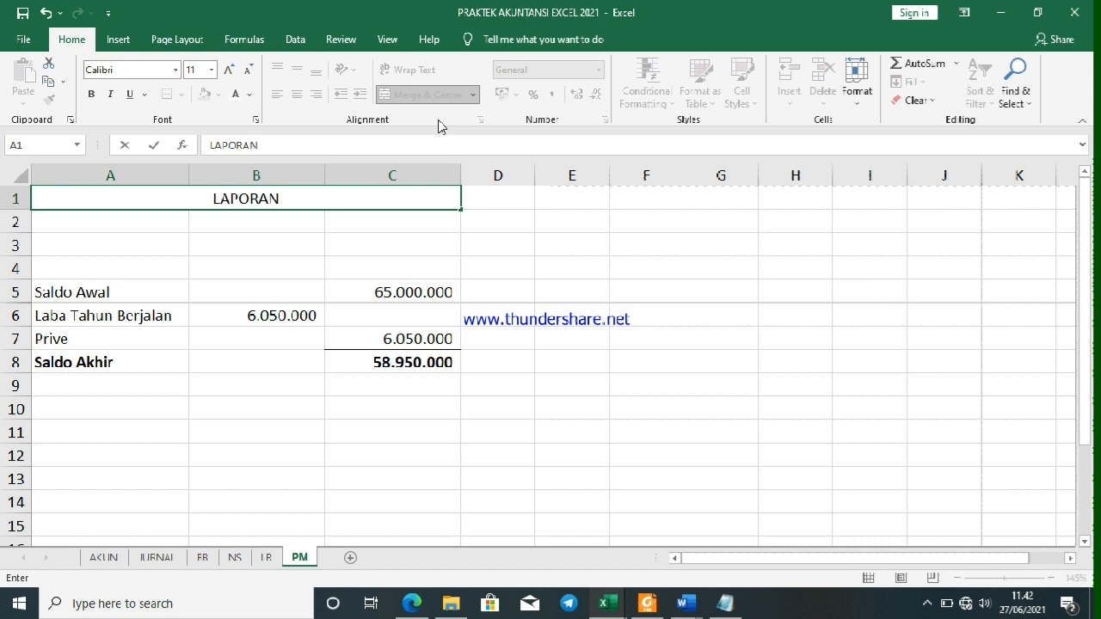
pyautogui.write(' PERUBAHAN ')
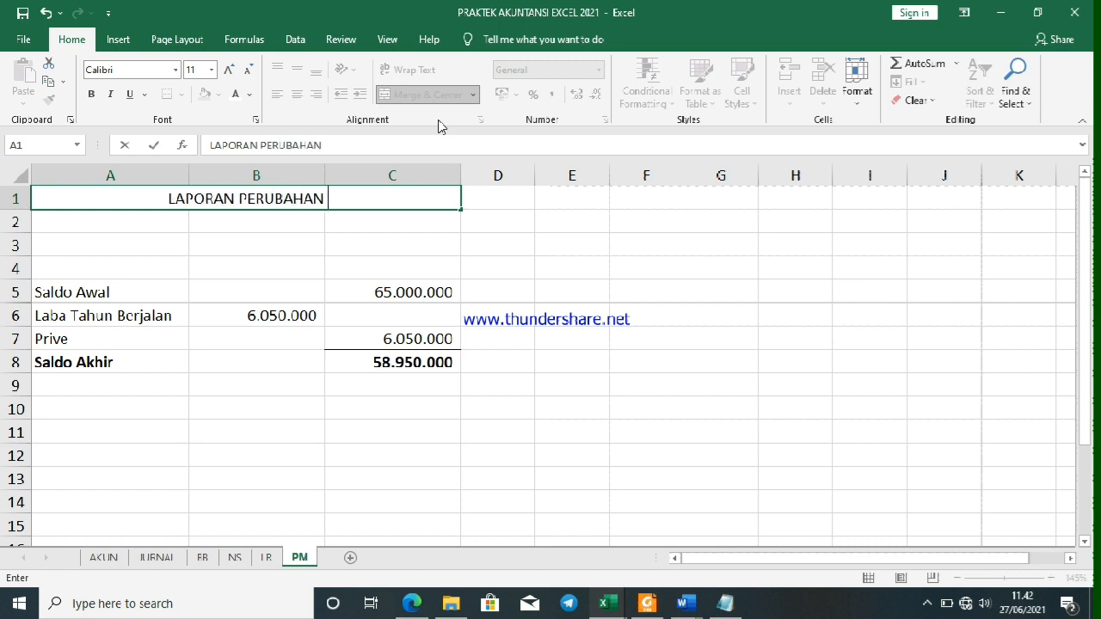
pyautogui.write('MODAL')
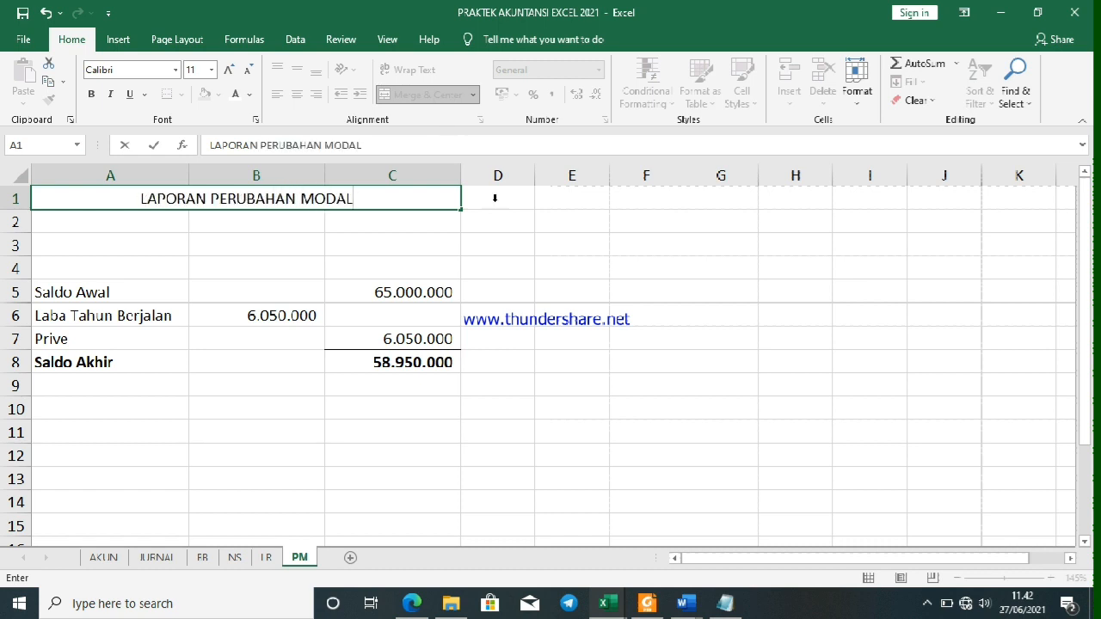
pyautogui.click(251, 453)
pyautogui.click(204, 198)
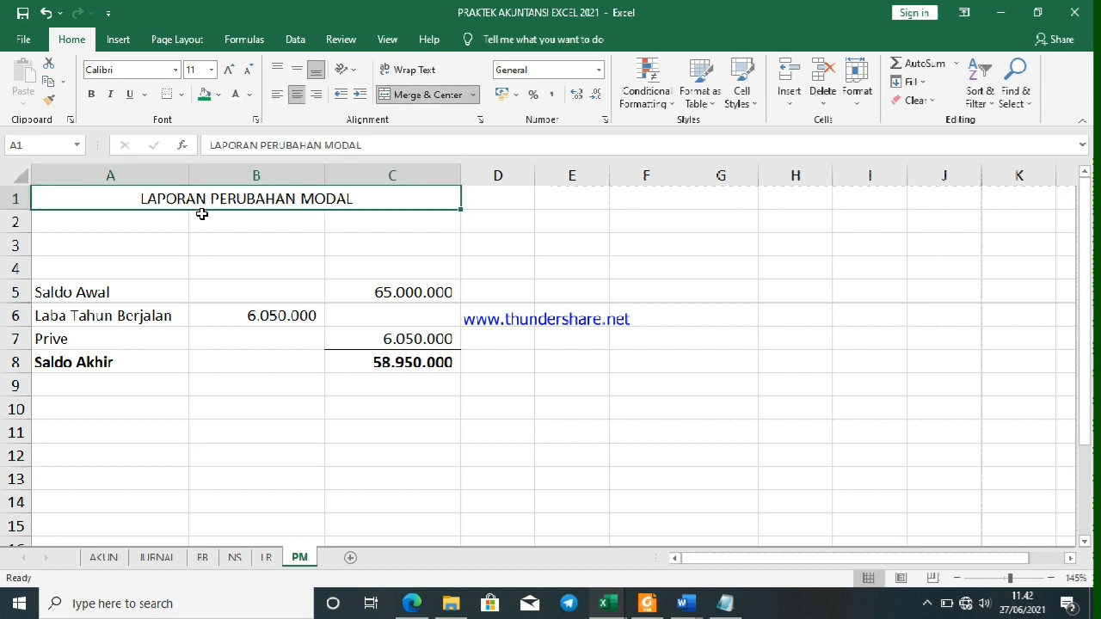
pyautogui.hotkey('ctrl', 'b')
pyautogui.click(342, 402)
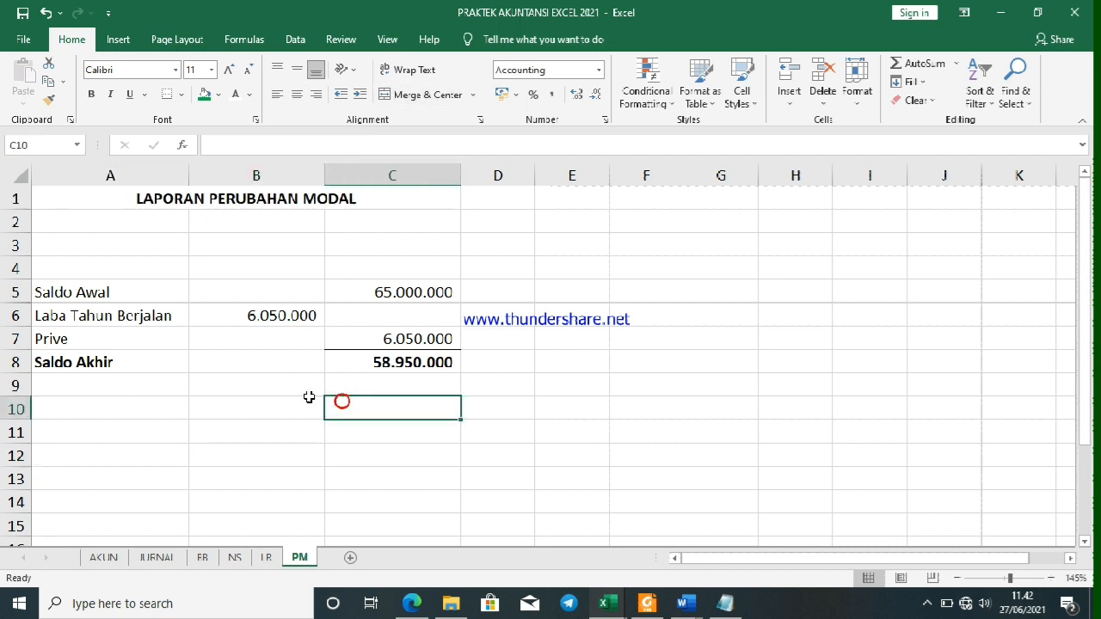
# Enter 0 as the Prive amount in cell B7 and apply the comma number style to column B
pyautogui.click(126, 343)
pyautogui.click(309, 341)
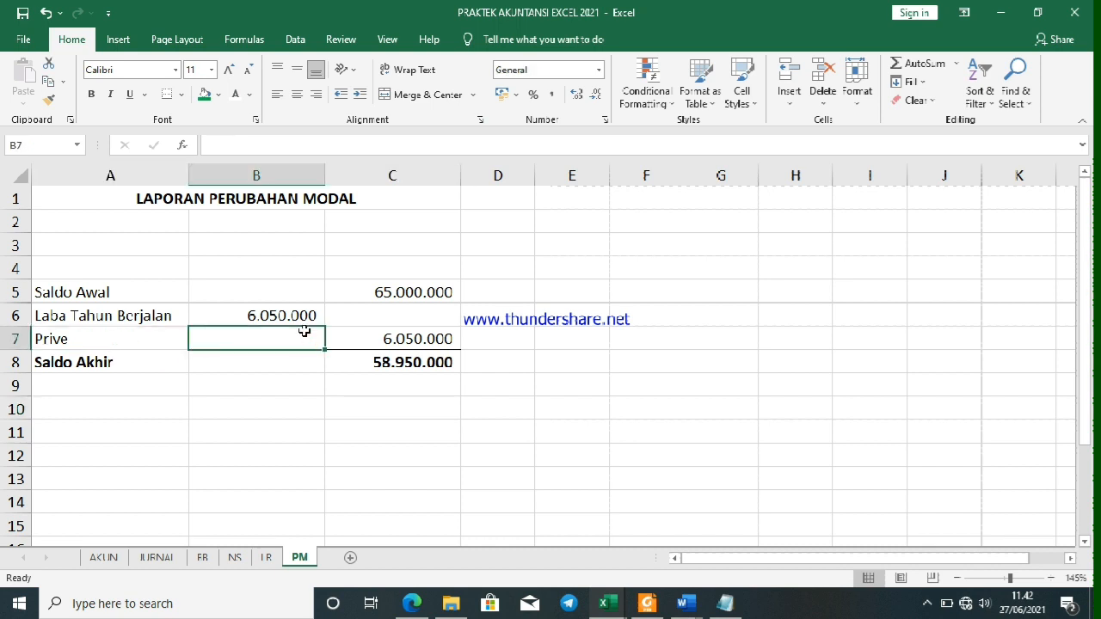
pyautogui.write('0')
pyautogui.press('Return')
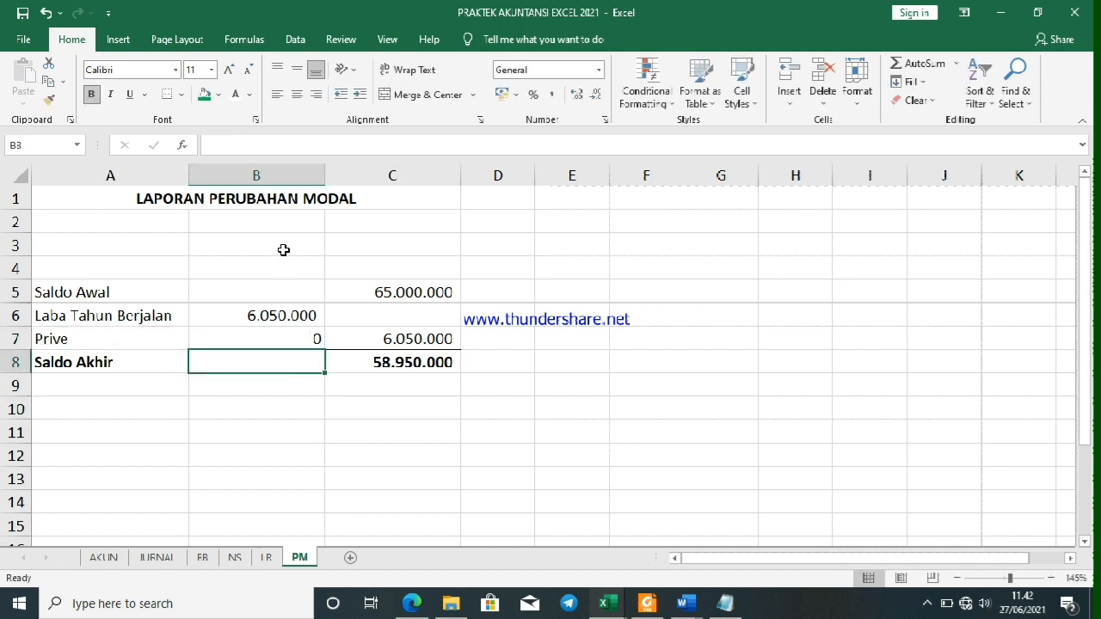
pyautogui.click(282, 182)
pyautogui.click(547, 94)
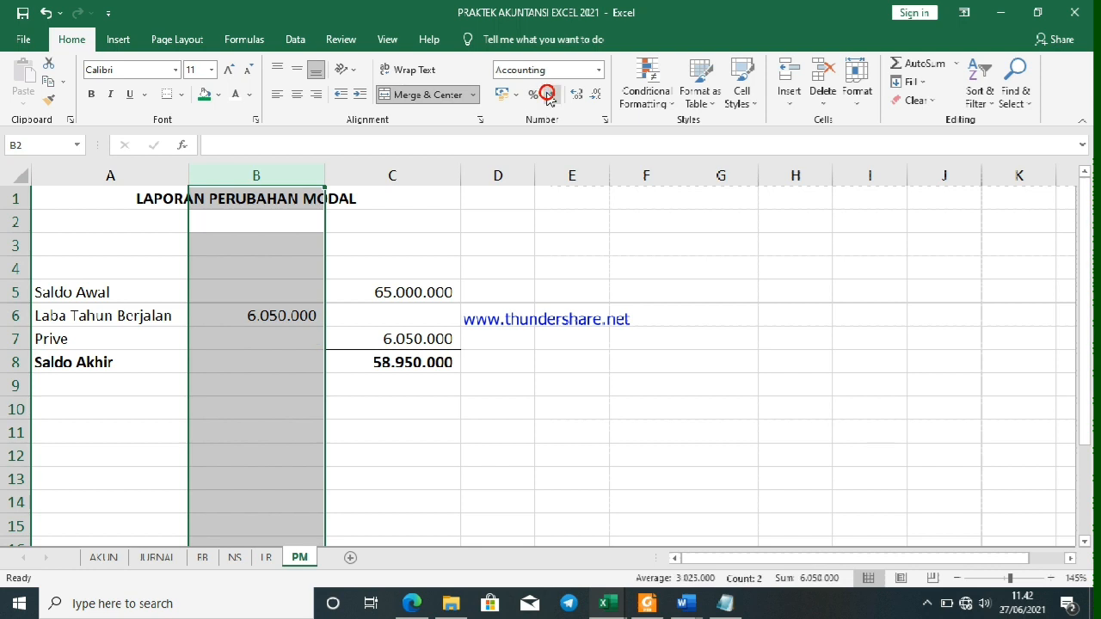
pyautogui.click(545, 385)
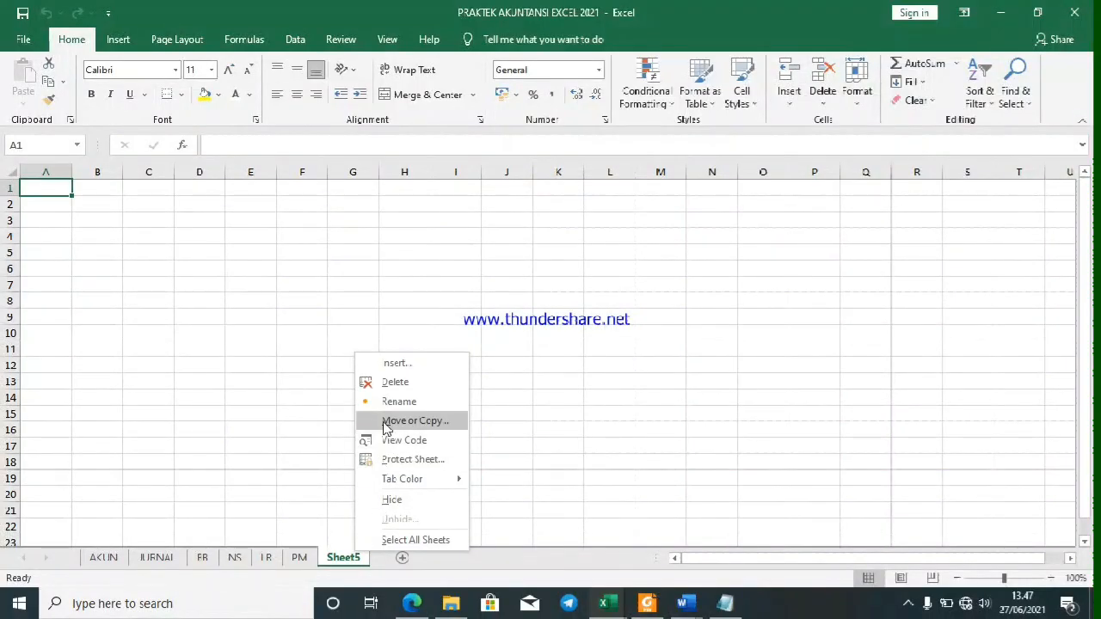
# Rename the worksheet Sheet5 as NERACA
pyautogui.click(385, 402)
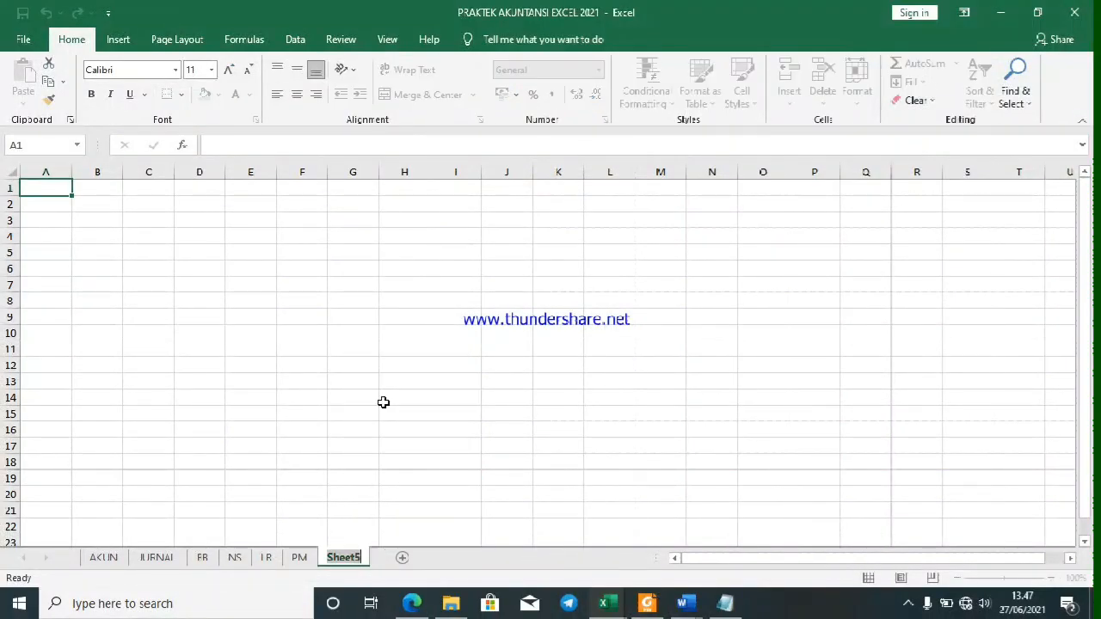
pyautogui.write('NERACA')
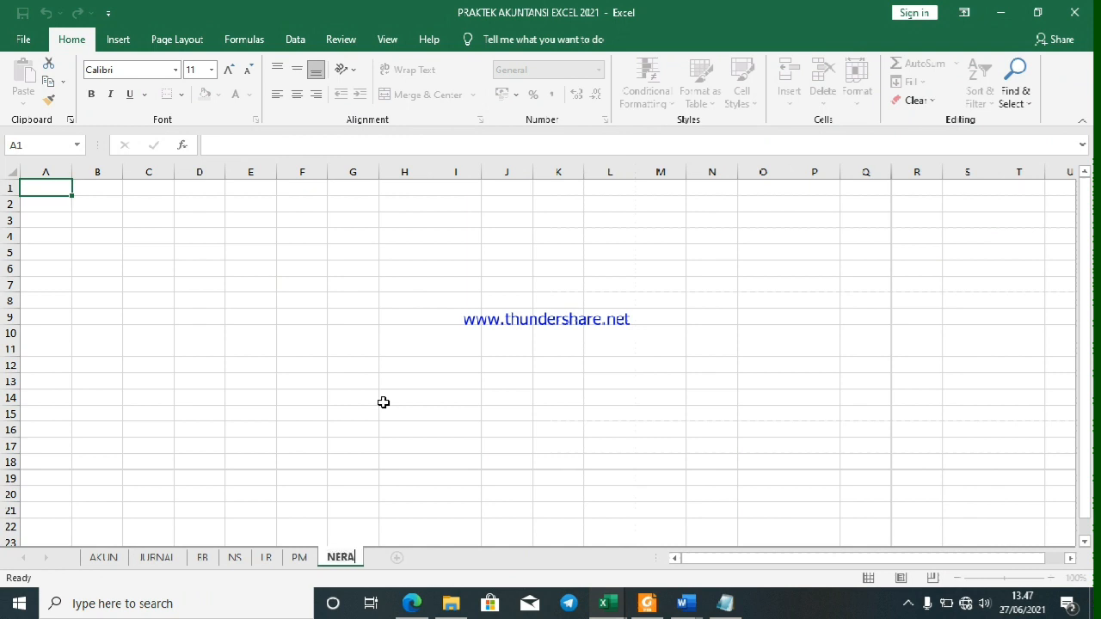
pyautogui.click(384, 399)
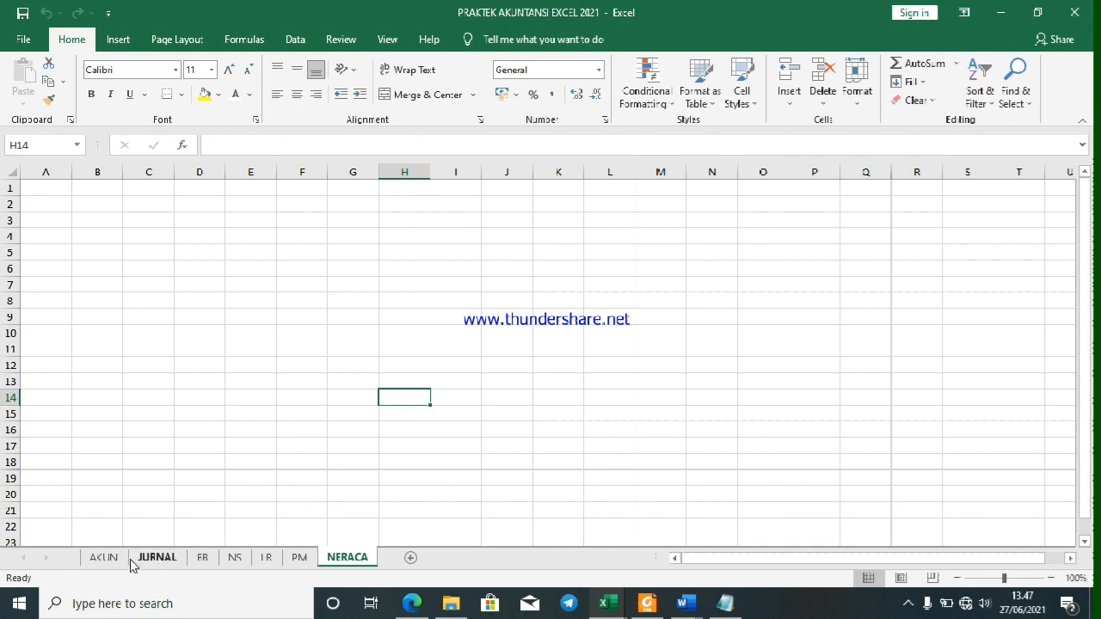
# Copy the account codes and names in A6:B21 of the AKUN sheet and paste them as values from cell A5 on NERACA
pyautogui.click(104, 557)
pyautogui.click(79, 282)
pyautogui.moveTo(74, 256); pyautogui.dragTo(183, 421)
pyautogui.hotkey('ctrl', 'c')
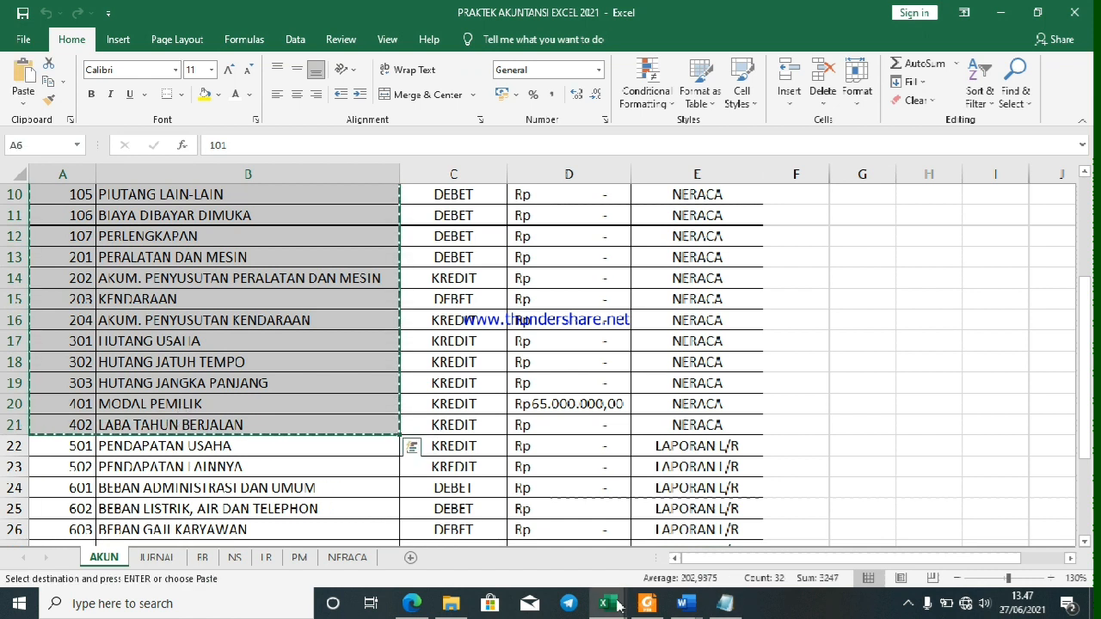
pyautogui.moveTo(620, 607)
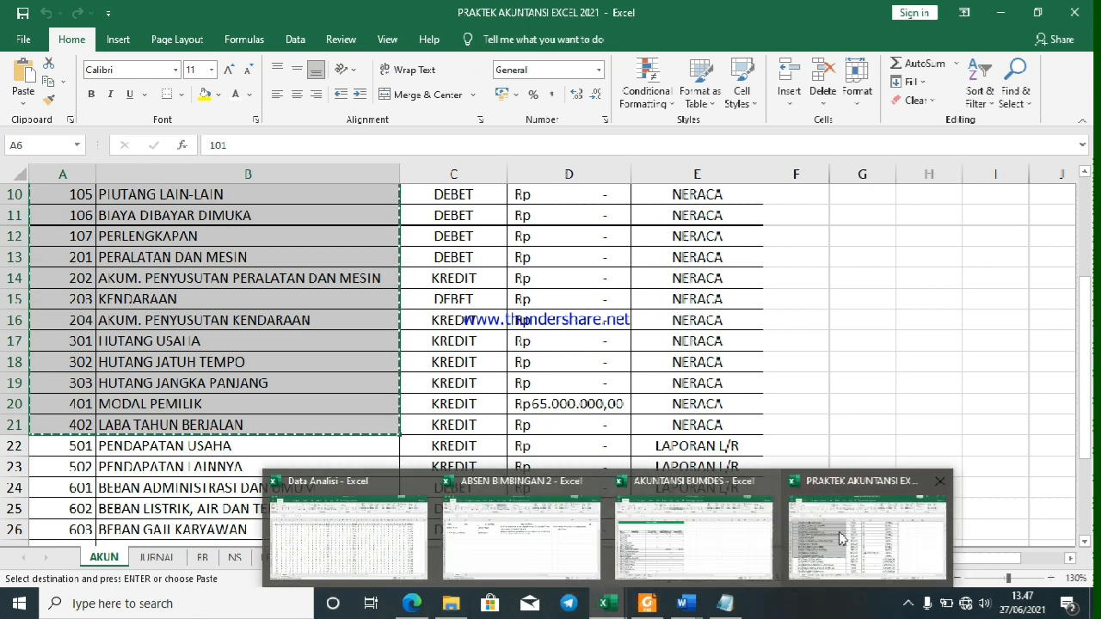
pyautogui.click(840, 538)
pyautogui.click(347, 557)
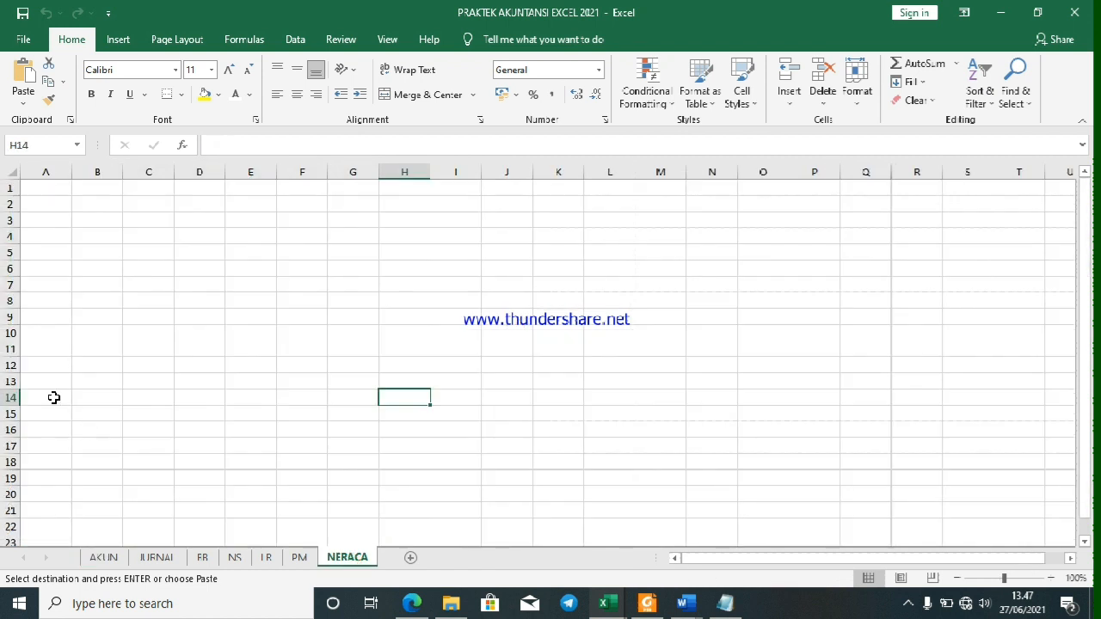
pyautogui.rightClick(40, 251)
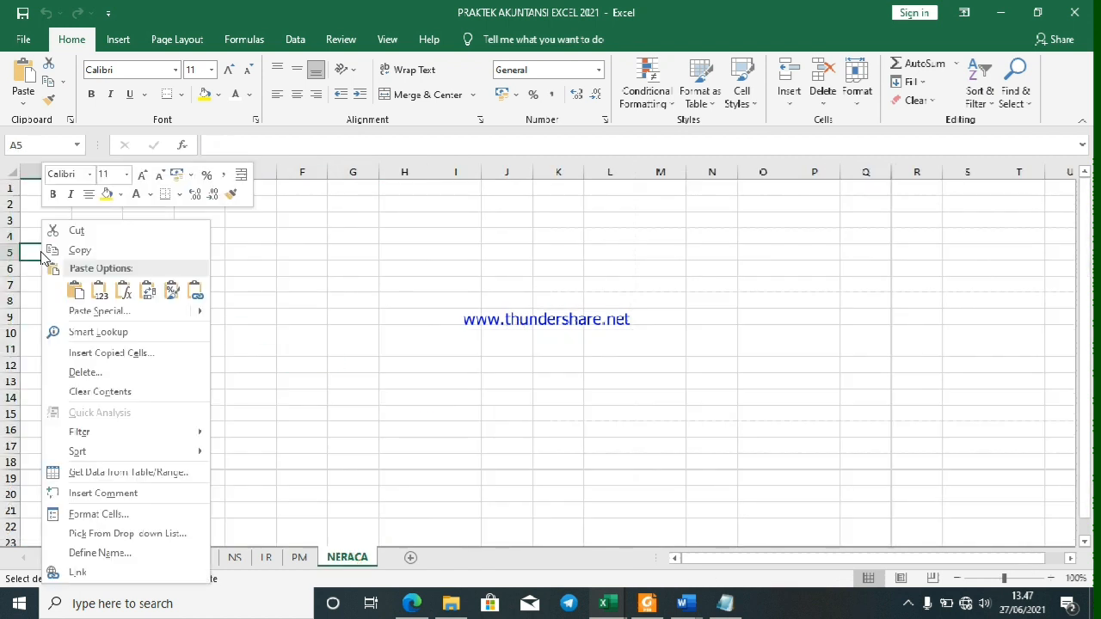
pyautogui.click(93, 294)
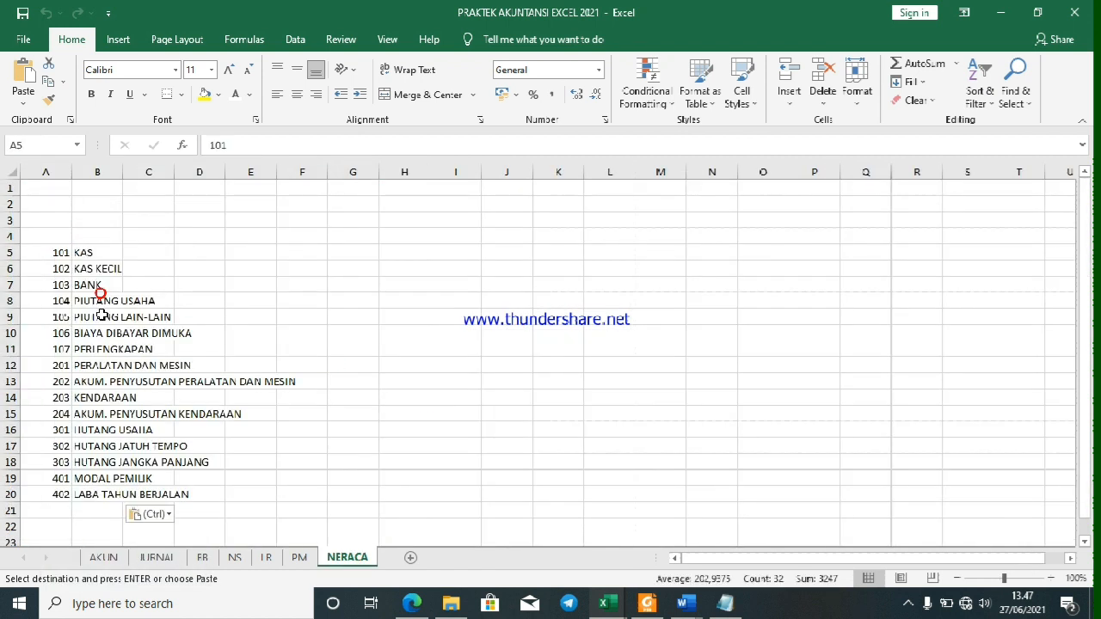
# Center the account codes in column A and widen column B to fit the longest account name
pyautogui.click(48, 172)
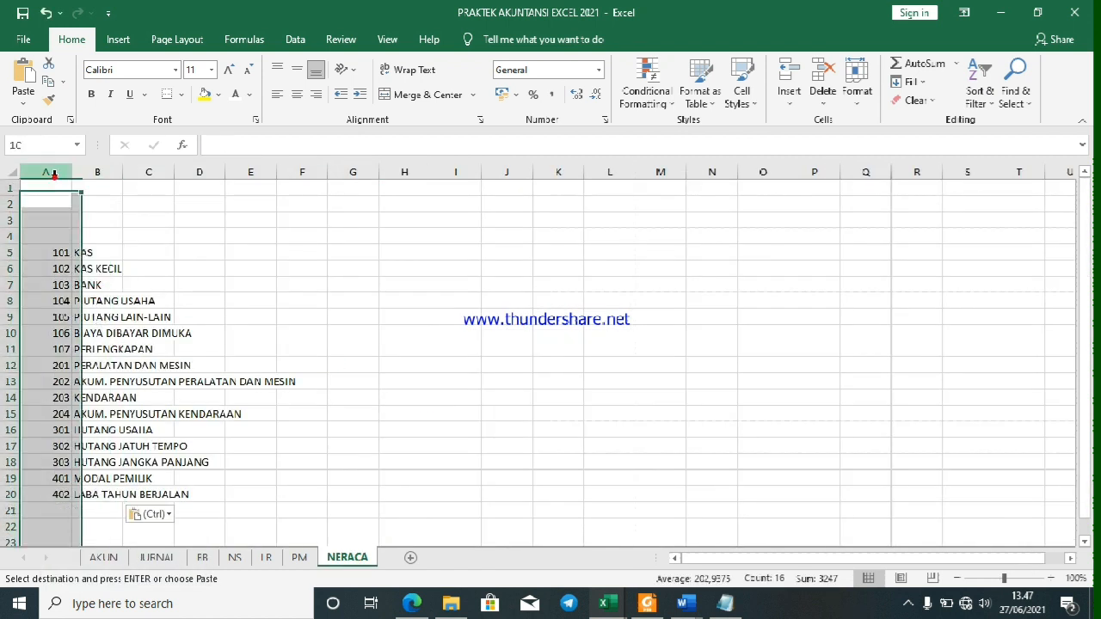
pyautogui.click(295, 102)
pyautogui.click(258, 219)
pyautogui.keyDown('ctrl'); pyautogui.scroll(2, 159, 256); pyautogui.keyUp('ctrl')
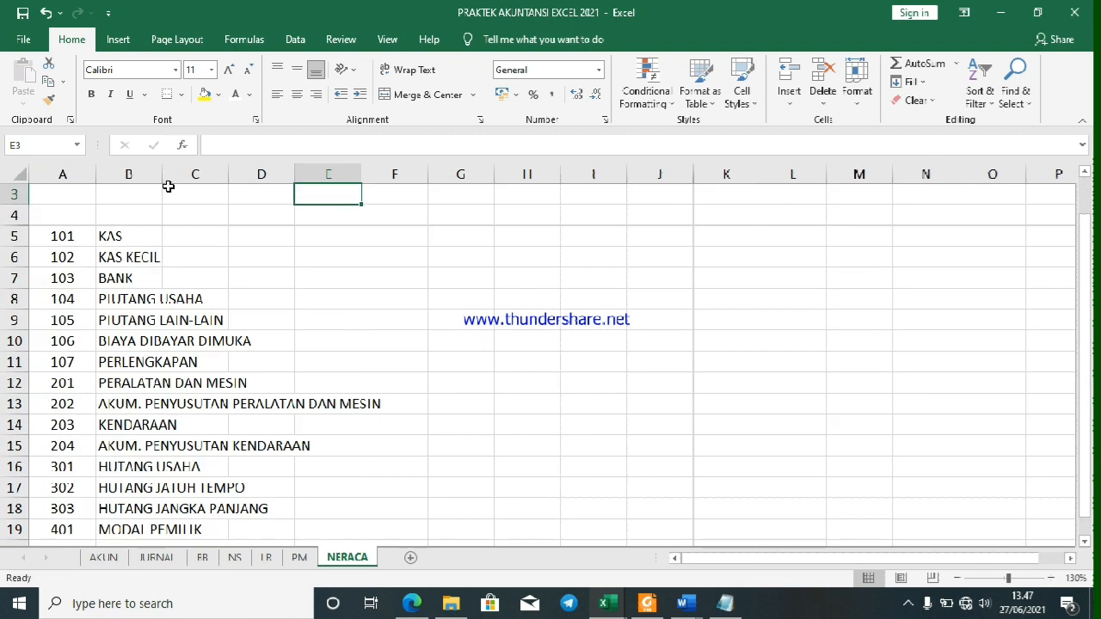
pyautogui.moveTo(157, 174); pyautogui.dragTo(386, 263)
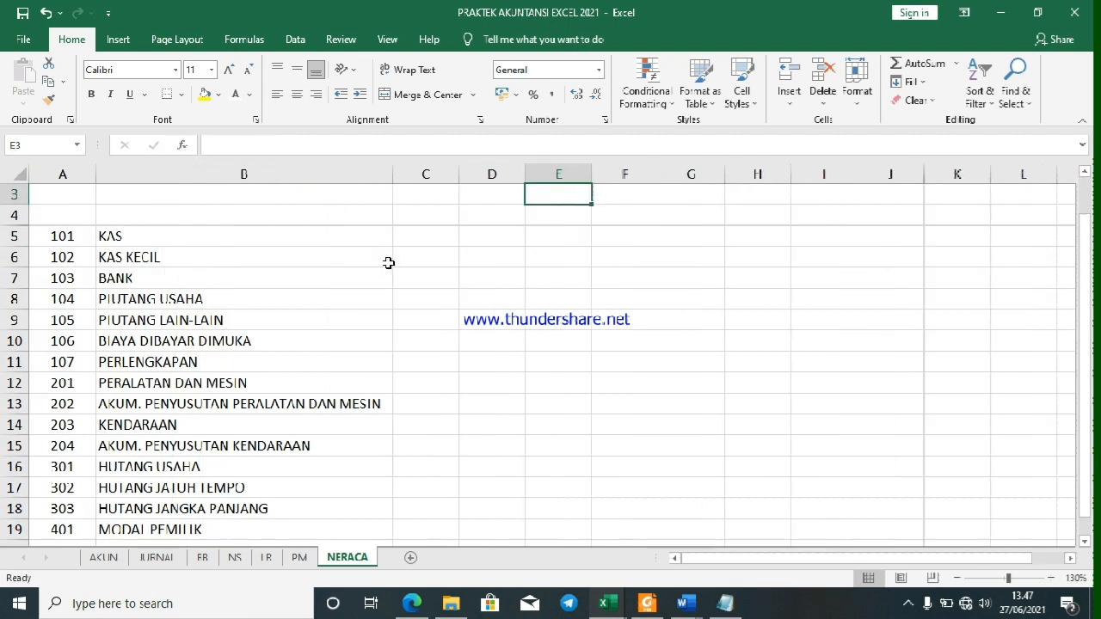
pyautogui.scroll(1, 232, 239)
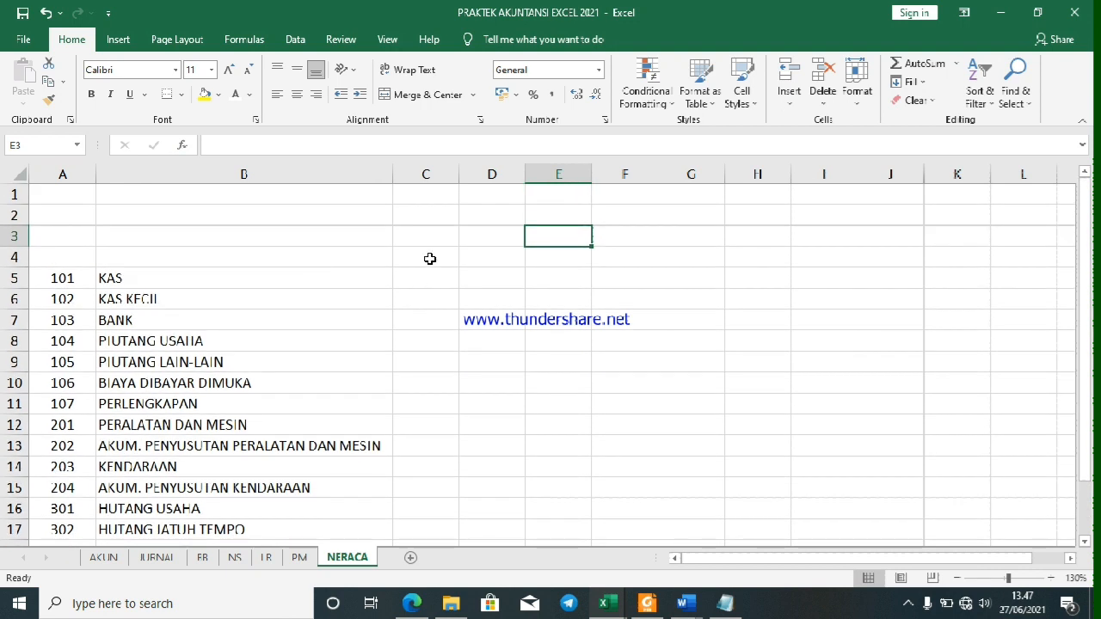
# Enter the column headings AWAL in C3 and AKHIR in D3, and center both
pyautogui.click(430, 258)
pyautogui.click(427, 230)
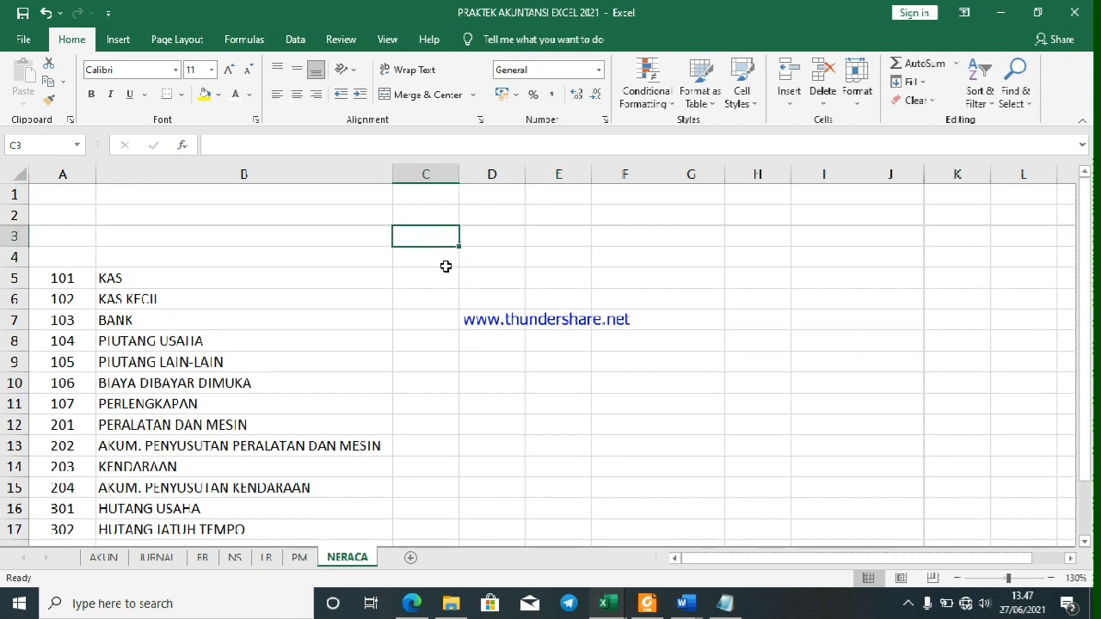
pyautogui.write('AWAL')
pyautogui.press('Tab')
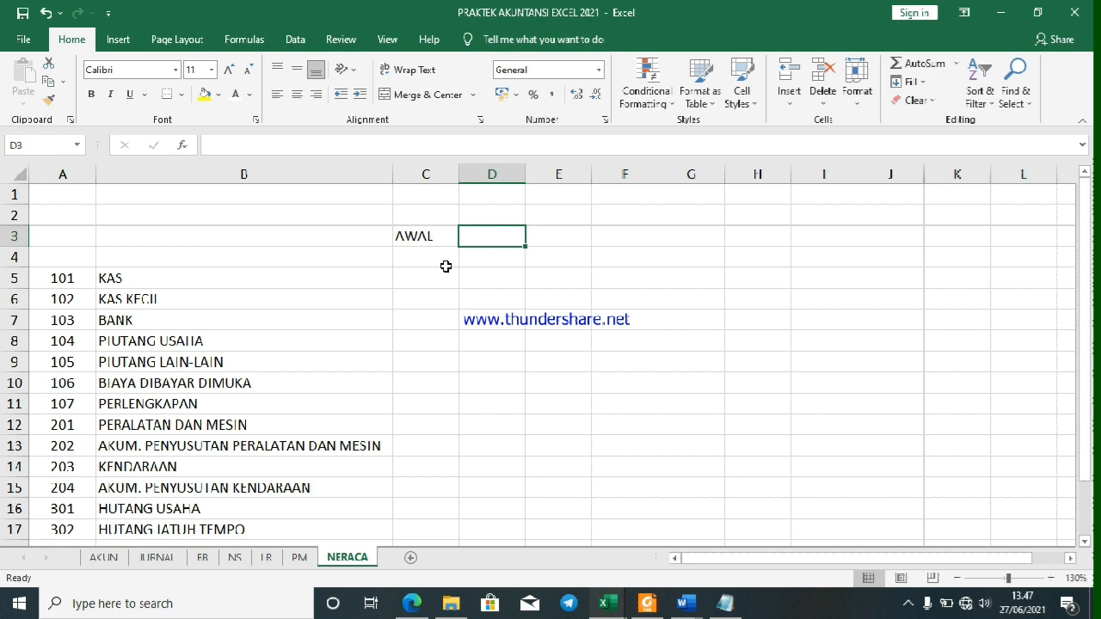
pyautogui.write('AKHIR')
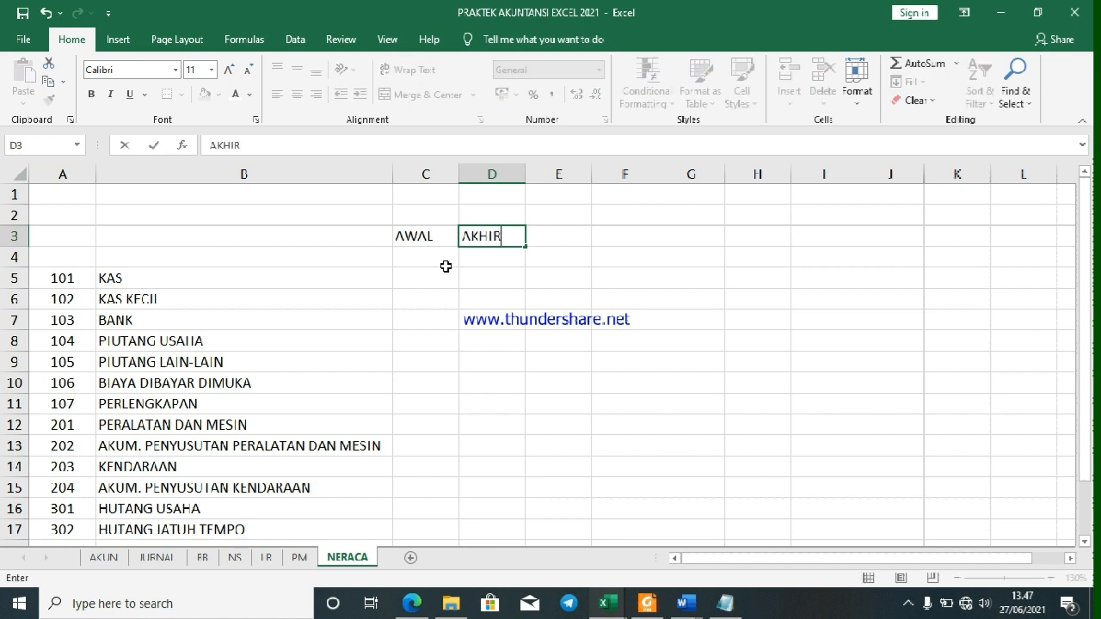
pyautogui.press('Tab')
pyautogui.moveTo(404, 235); pyautogui.dragTo(505, 232)
pyautogui.click(297, 95)
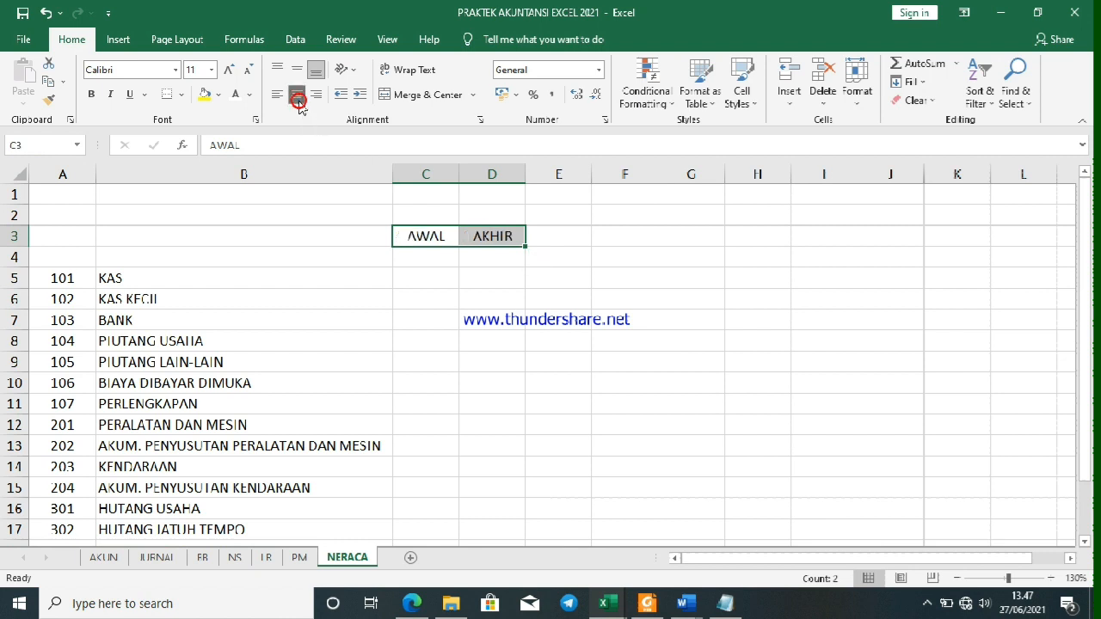
# Widen columns C and D on the NERACA sheet to the same column width
pyautogui.moveTo(404, 173); pyautogui.dragTo(472, 175)
pyautogui.rightClick(482, 172)
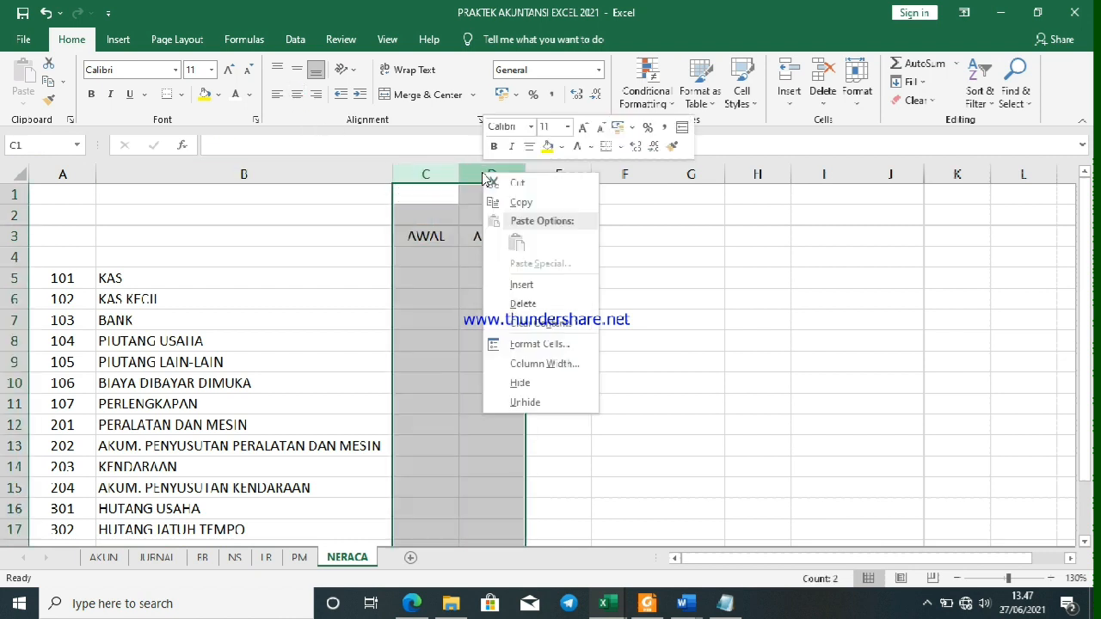
pyautogui.click(536, 364)
pyautogui.write('1')
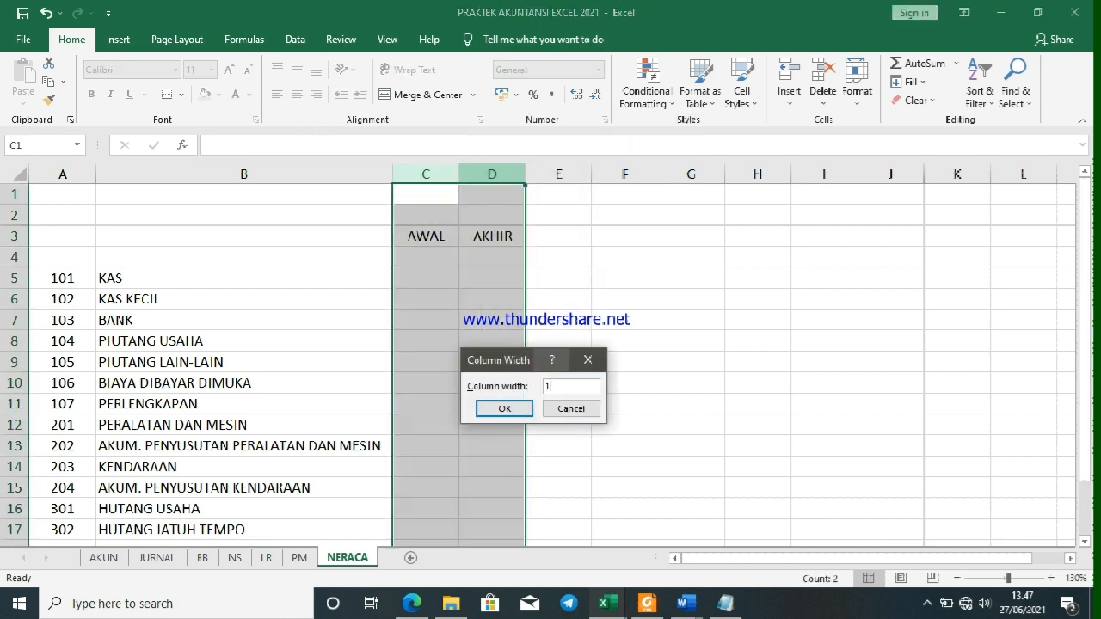
pyautogui.write('04')
pyautogui.press('Return')
pyautogui.click(609, 368)
# Make the AWAL and AKHIR headings in C3:D3 bold and add a bottom border beneath them
pyautogui.moveTo(447, 236); pyautogui.dragTo(524, 238)
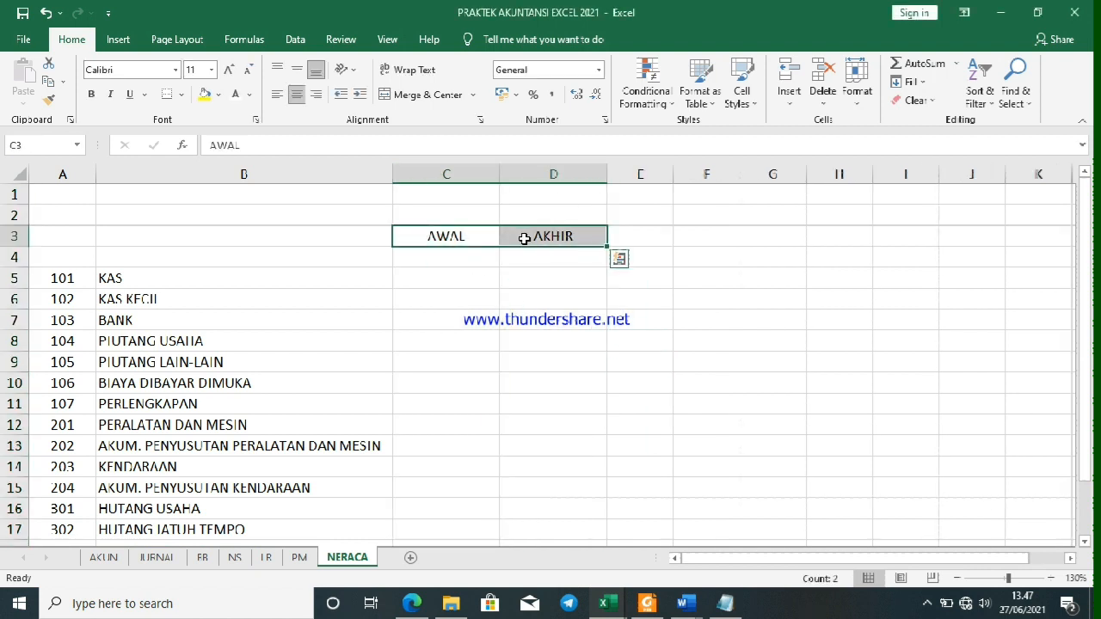
pyautogui.click(91, 93)
pyautogui.click(167, 94)
pyautogui.click(368, 316)
pyautogui.click(490, 347)
# Enter =IF(A5="";"";VLOOKUP(A5;AKUN;4)) in C5 of the NERACA sheet to look up the opening balance
pyautogui.click(439, 280)
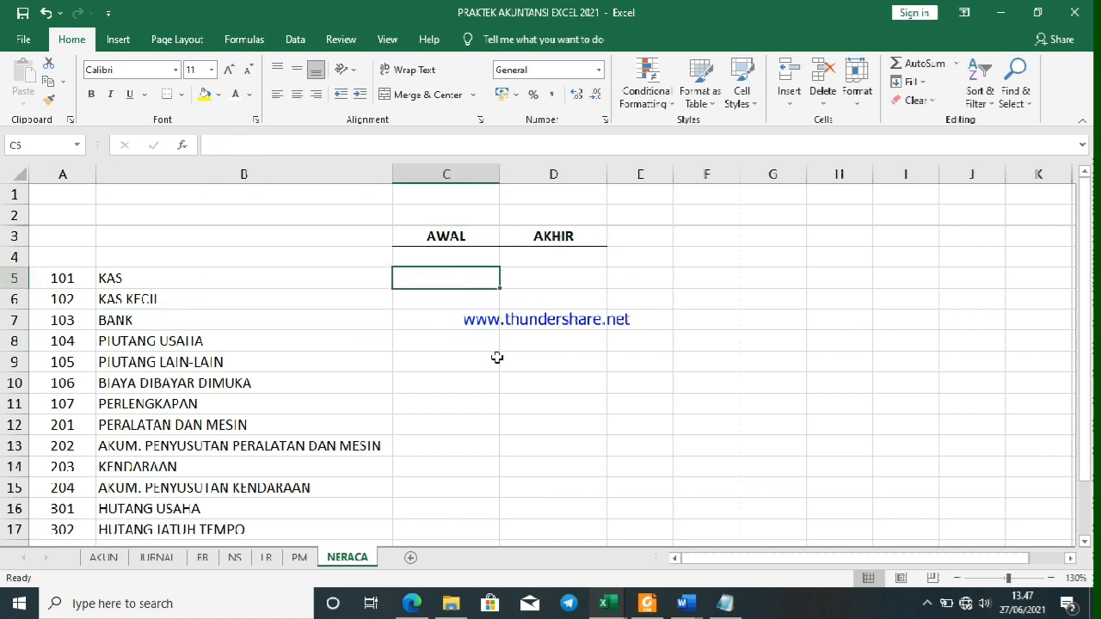
pyautogui.scroll(1, 453, 348)
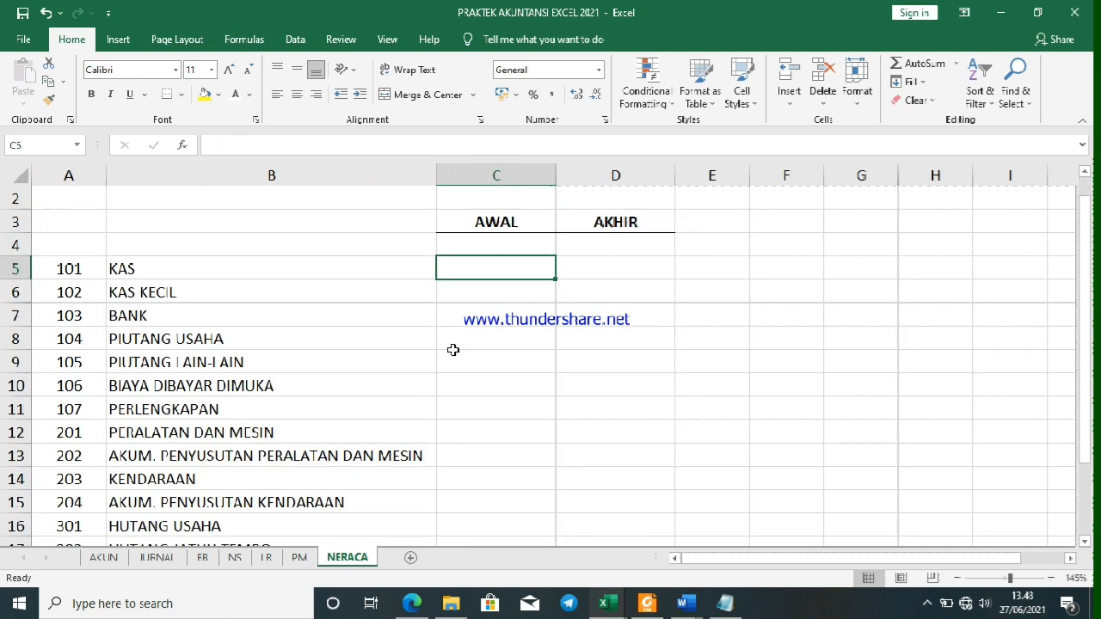
pyautogui.write('=IF(')
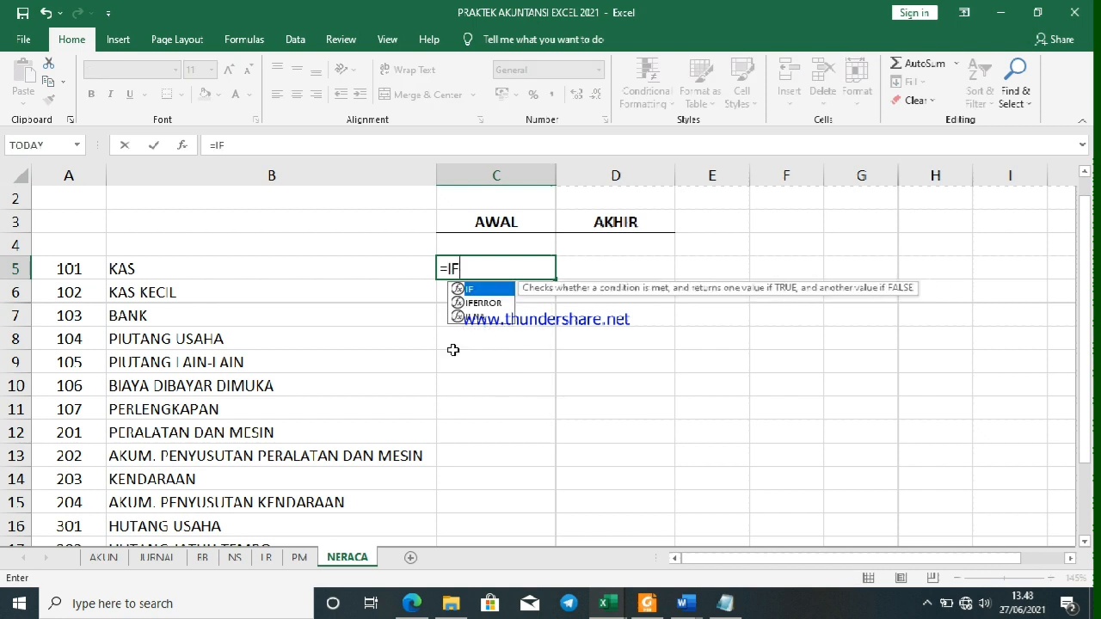
pyautogui.click(76, 268)
pyautogui.write('=')
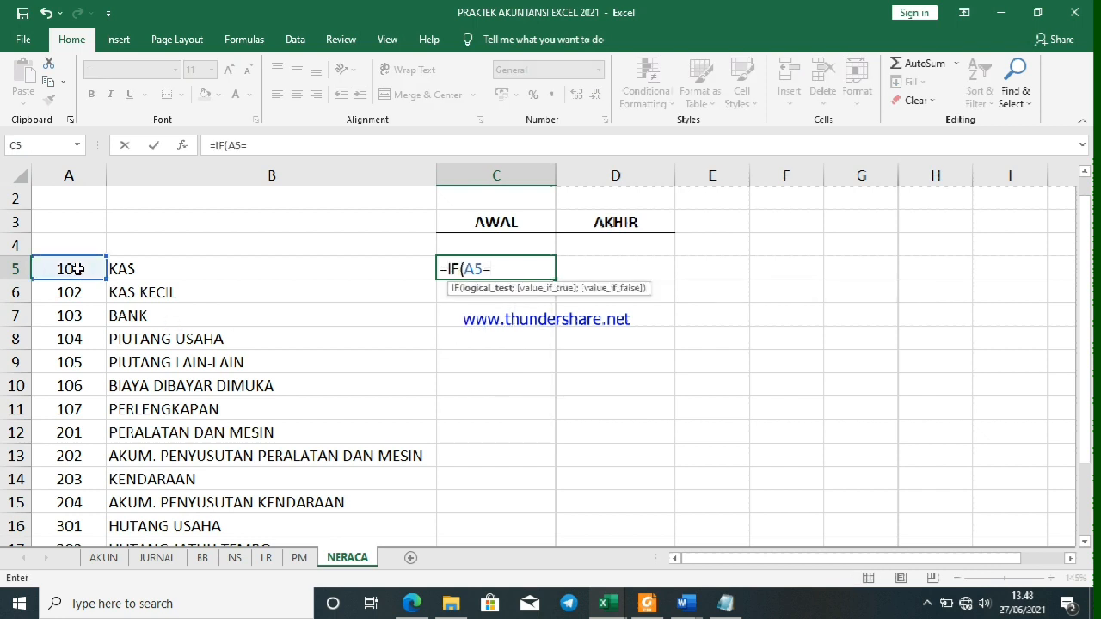
pyautogui.write('"";')
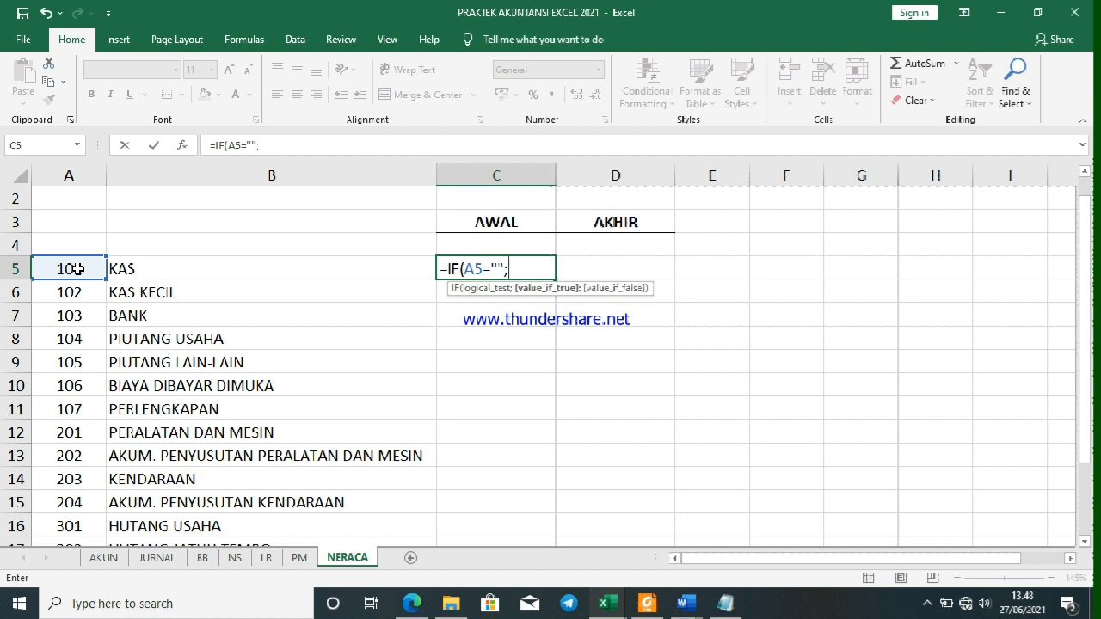
pyautogui.write('"";VLOOKUP')
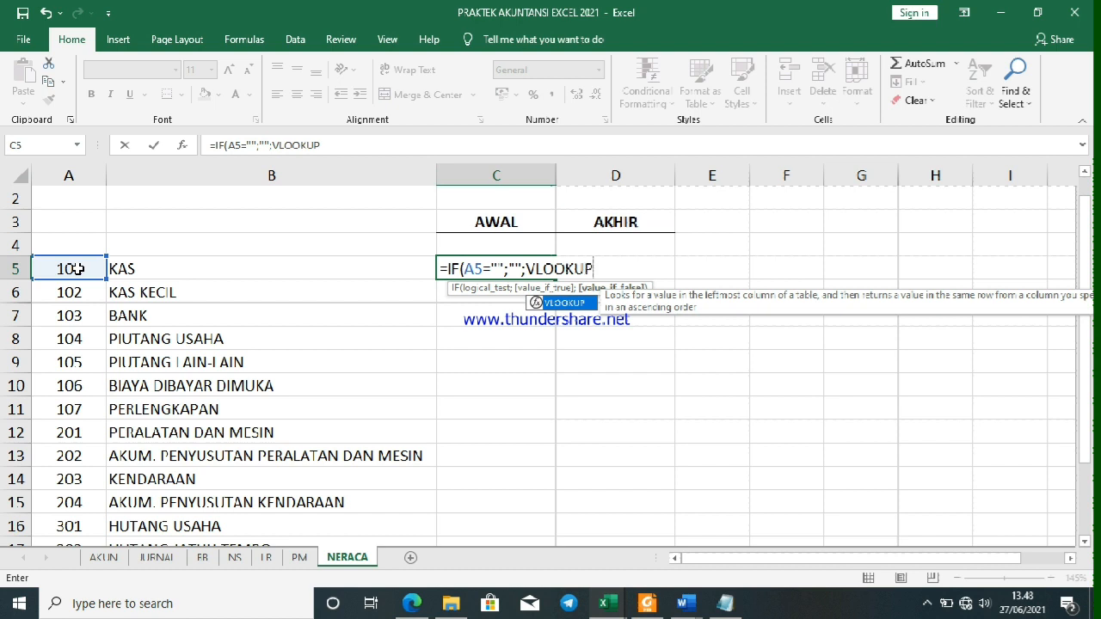
pyautogui.write('(')
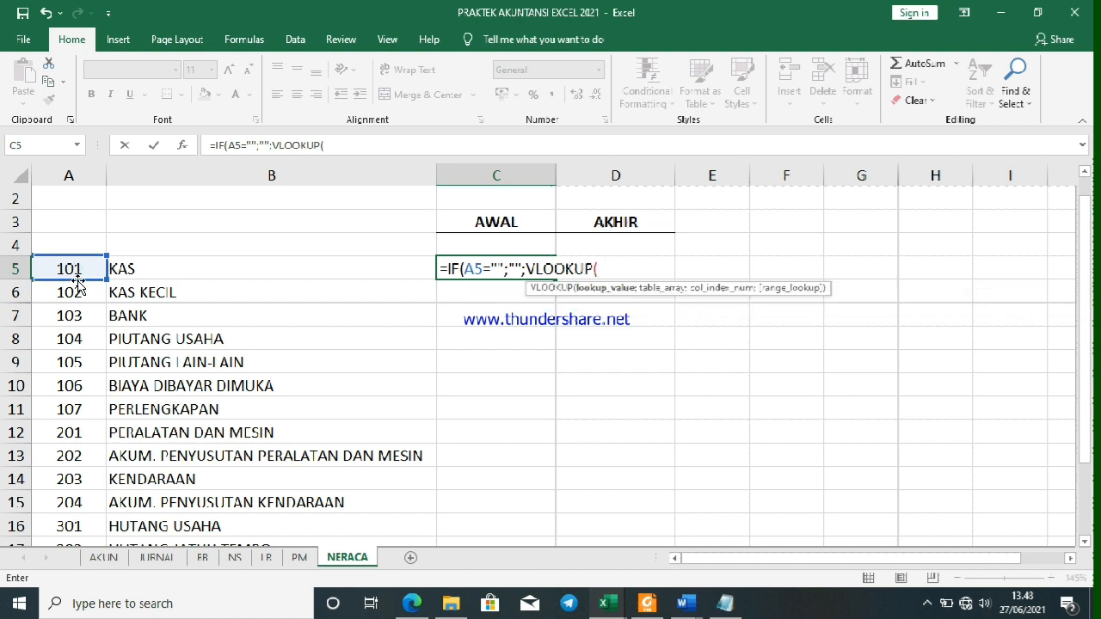
pyautogui.click(69, 271)
pyautogui.write(';')
pyautogui.click(103, 557)
pyautogui.scroll(3, 238, 386)
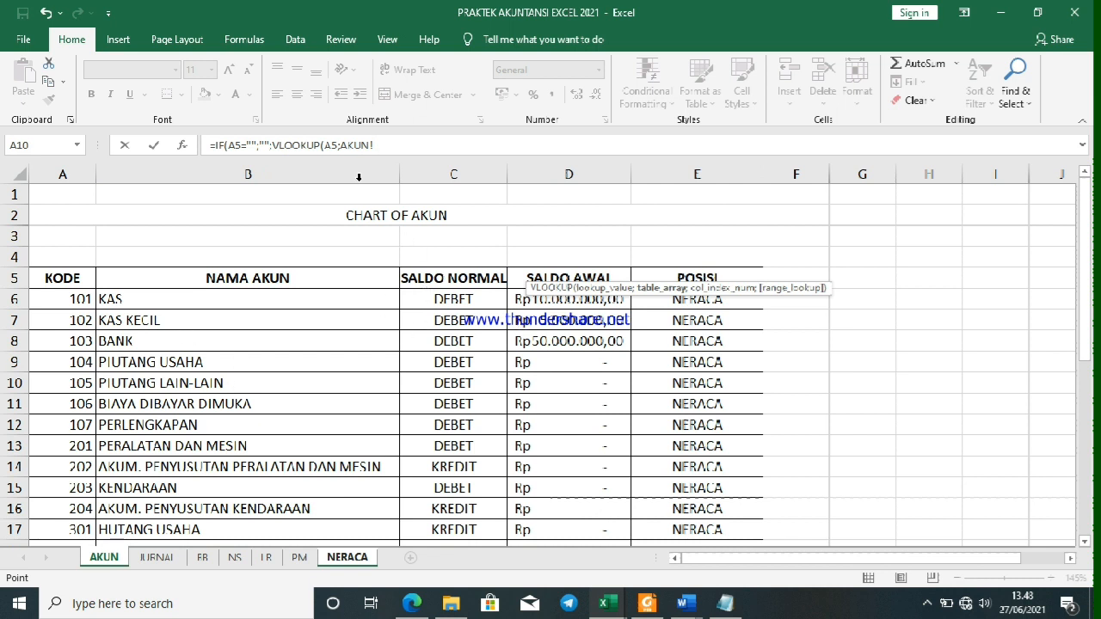
pyautogui.click(376, 145)
pyautogui.press('BackSpace')
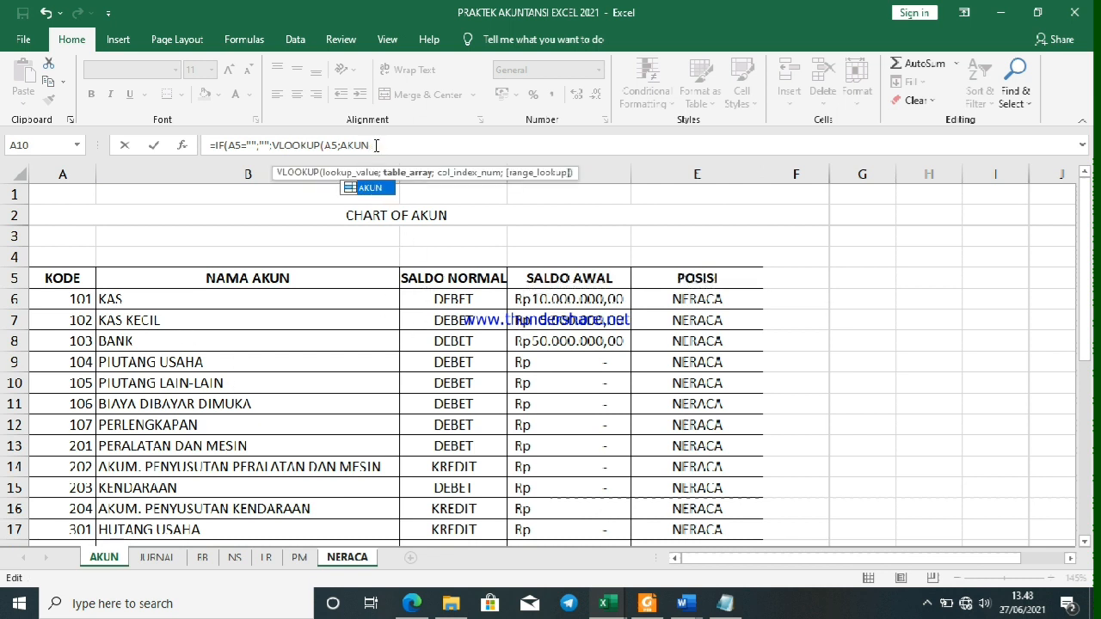
pyautogui.write(';')
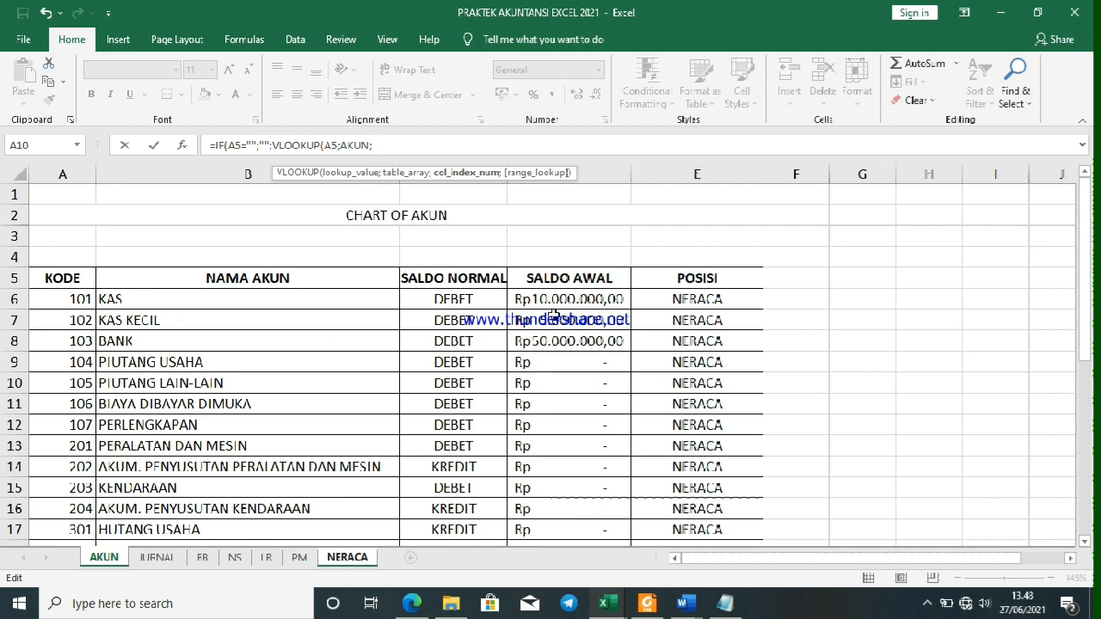
pyautogui.write('4))')
pyautogui.press('Return')
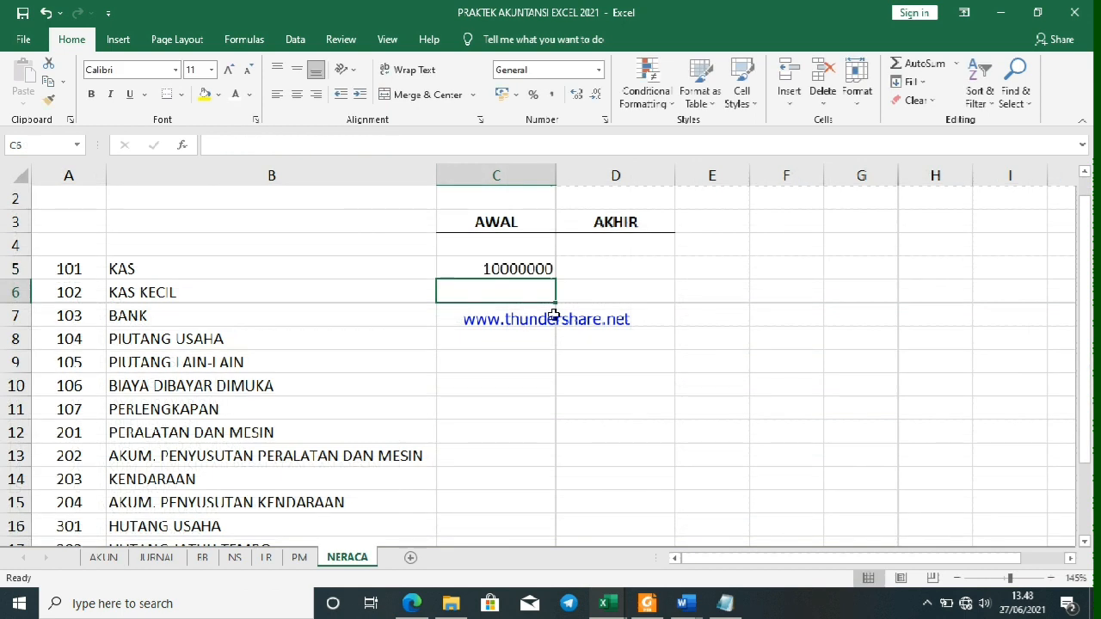
# Apply the comma-style Accounting number format without decimals to columns C and D
pyautogui.moveTo(495, 176); pyautogui.dragTo(591, 175)
pyautogui.click(548, 96)
pyautogui.click(552, 315)
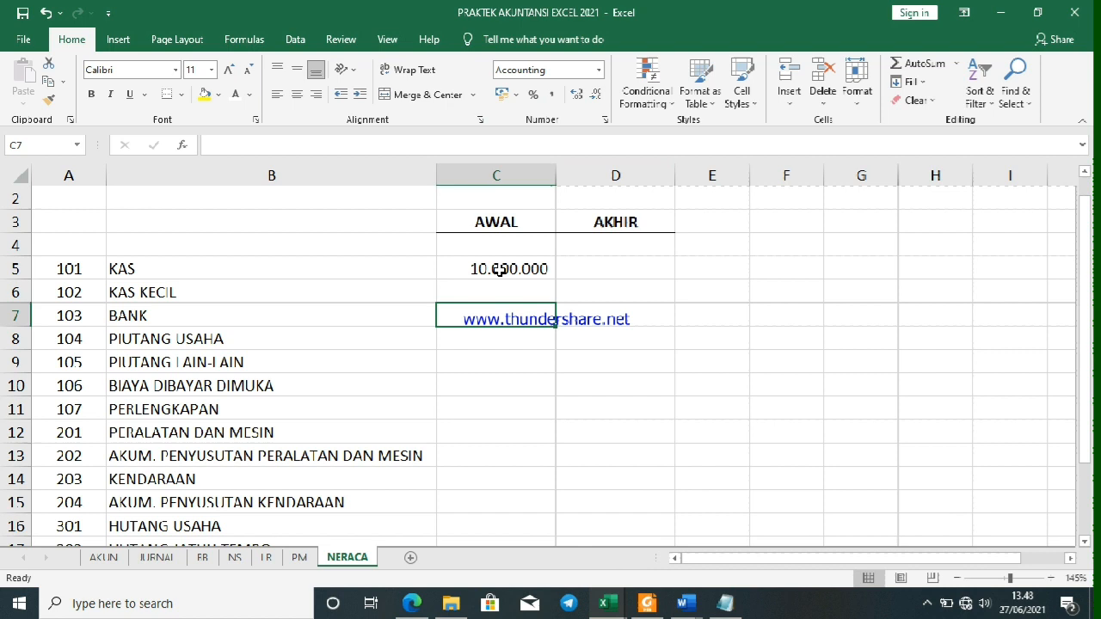
# Fill the AWAL formula from C5 down to C20, the last account row
pyautogui.click(553, 273)
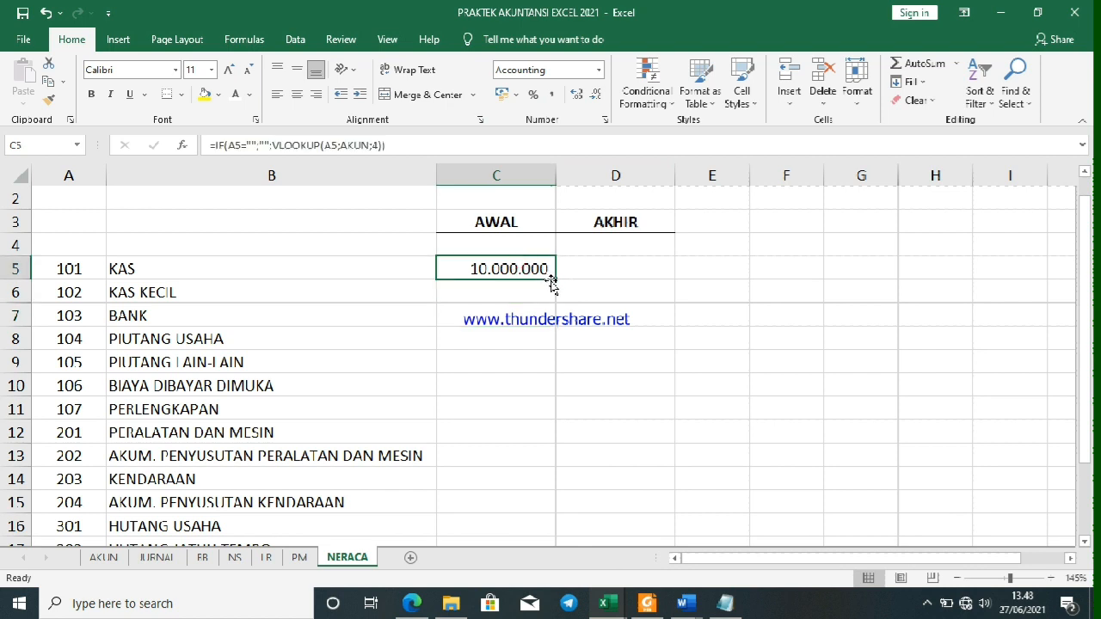
pyautogui.moveTo(553, 279); pyautogui.dragTo(555, 517)
pyautogui.scroll(2, 567, 425)
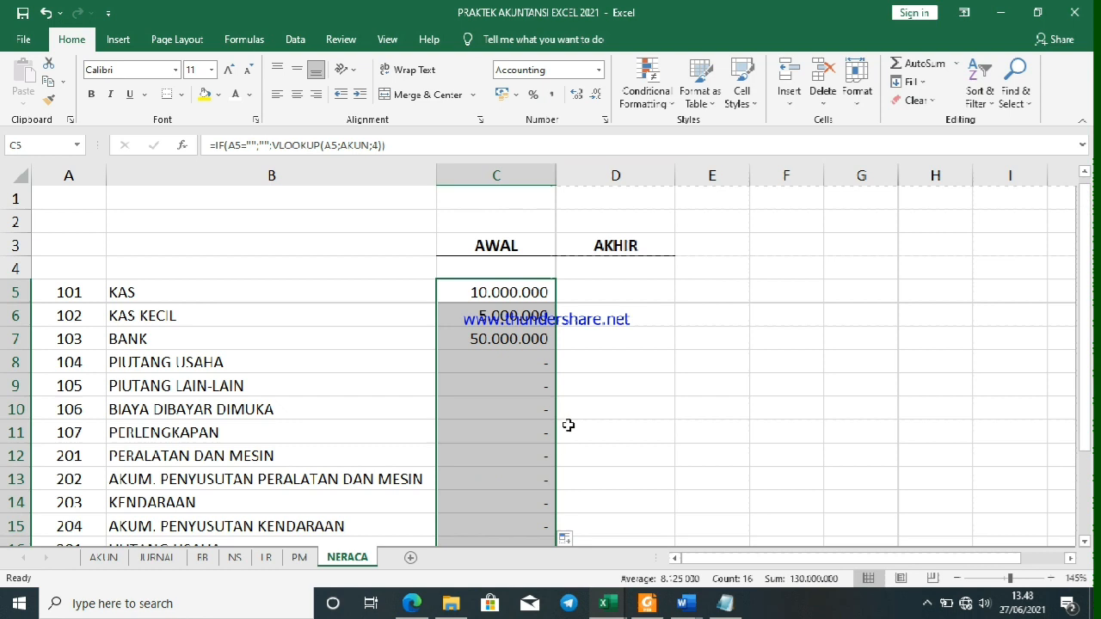
# Enter =IF(A5="";"";VLOOKUP(A5;NS;5)) in D5 of the NERACA sheet to look up the closing balance
pyautogui.click(595, 296)
pyautogui.write('=')
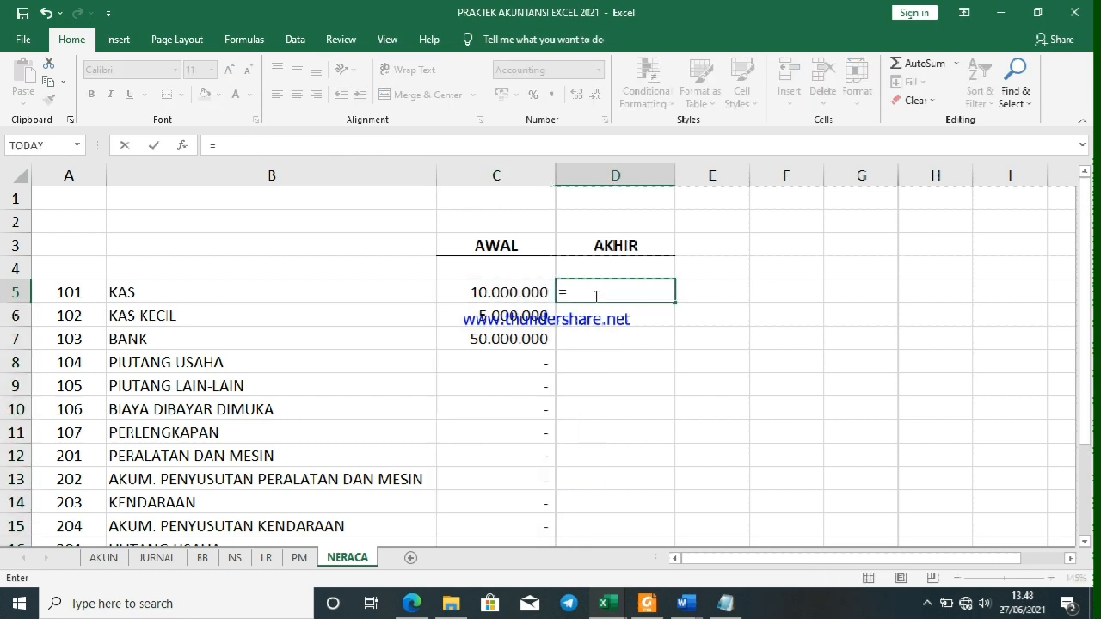
pyautogui.write('VLOOK')
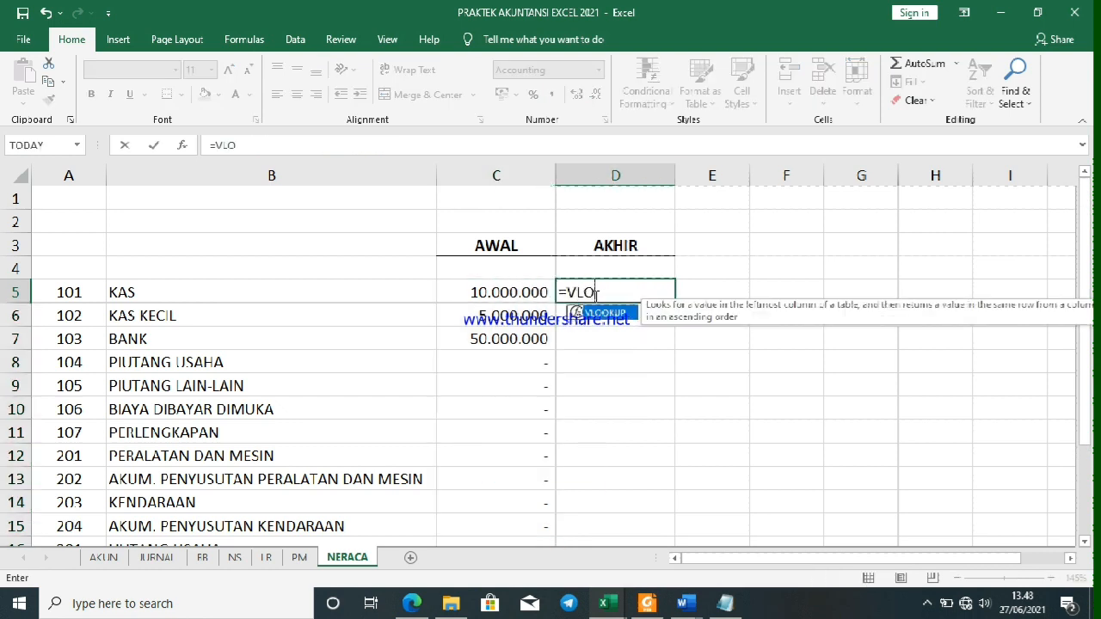
pyautogui.press('BackSpace')
pyautogui.press('BackSpace')
pyautogui.press('BackSpace')
pyautogui.press('BackSpace')
pyautogui.write('IF(')
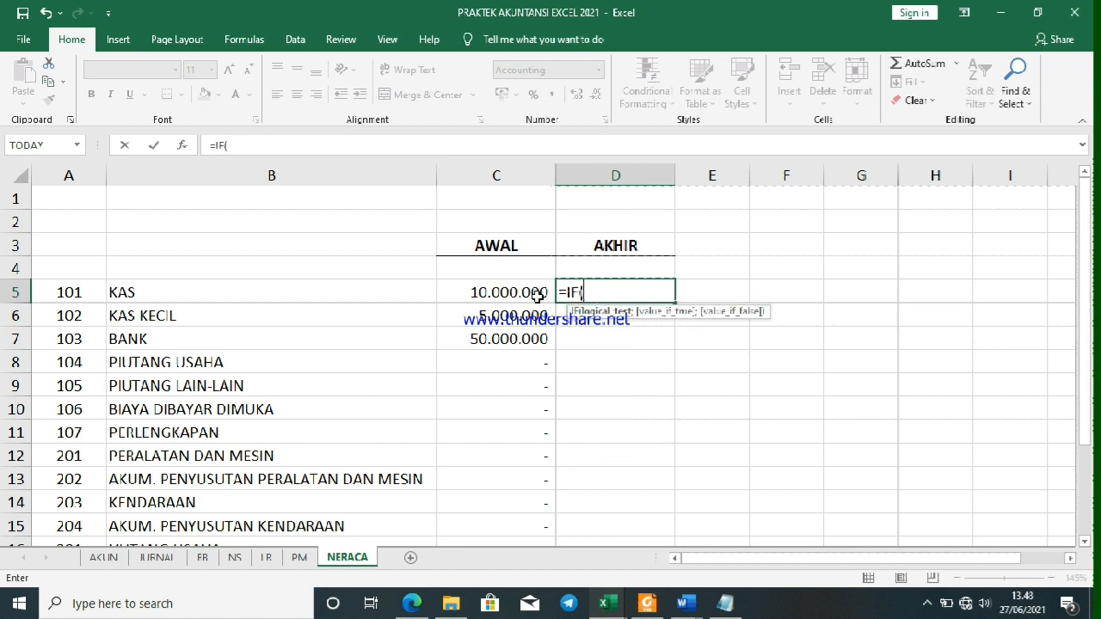
pyautogui.click(60, 291)
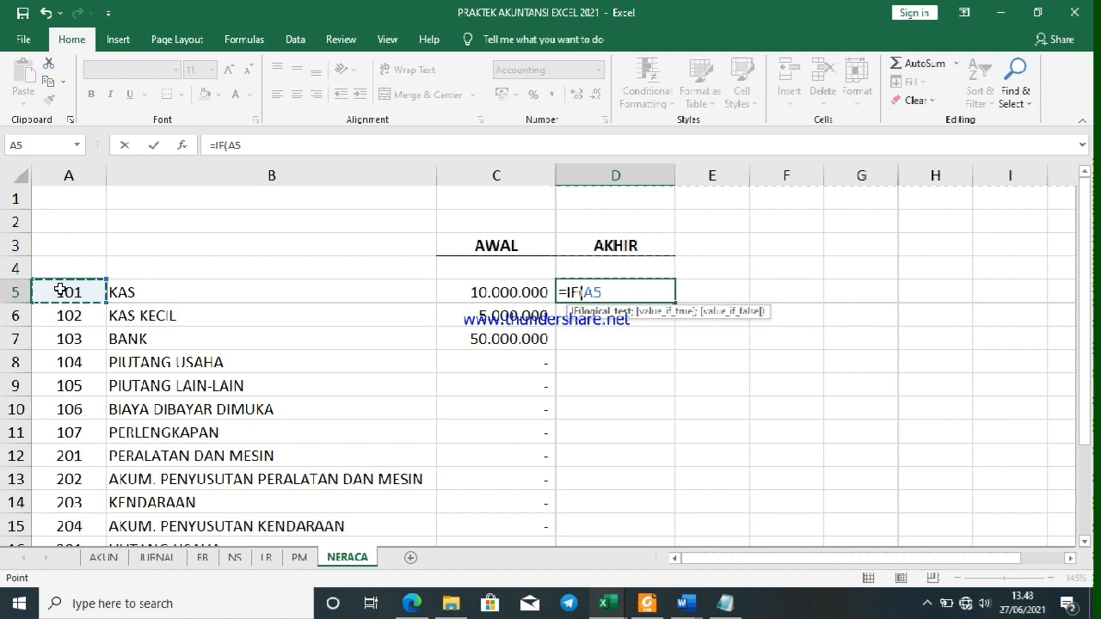
pyautogui.write('="";"";vLOOKUP')
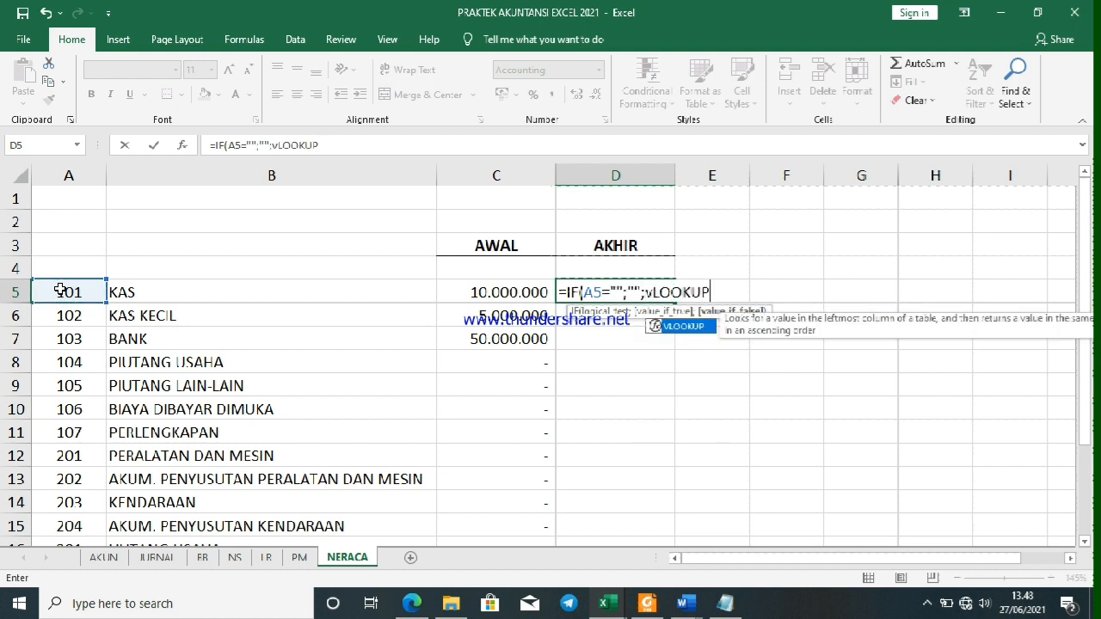
pyautogui.press('Tab')
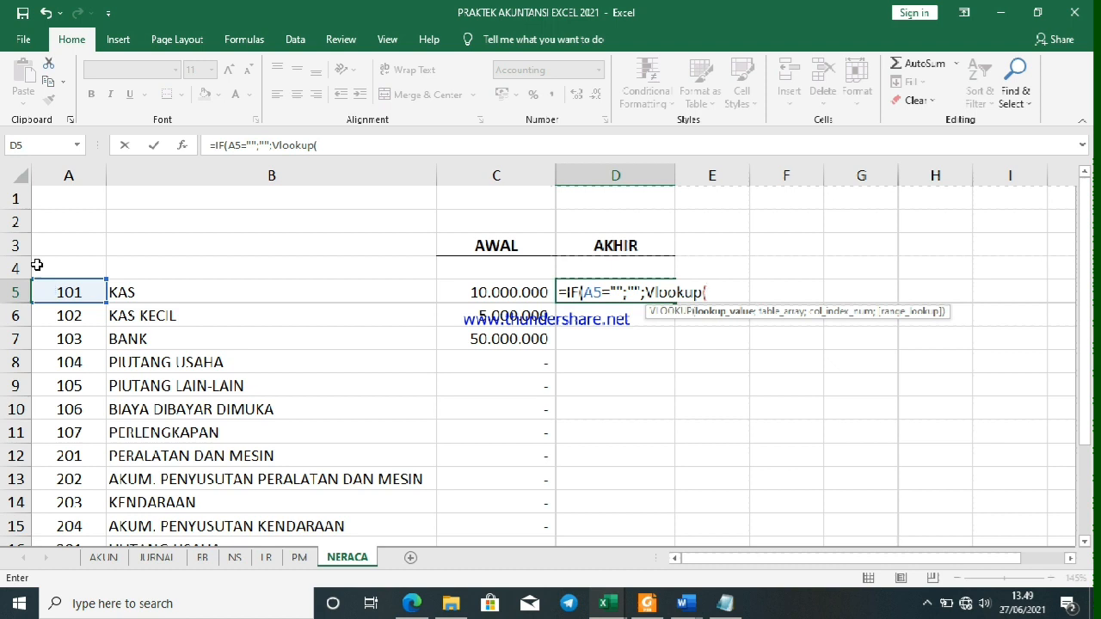
pyautogui.click(52, 290)
pyautogui.write(';')
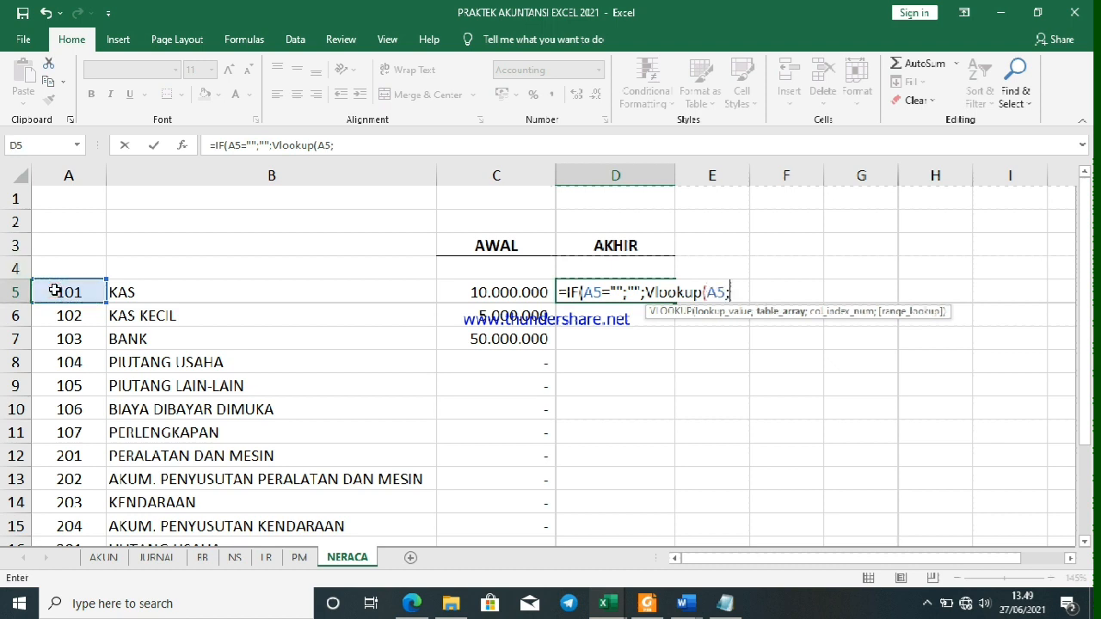
pyautogui.click(235, 557)
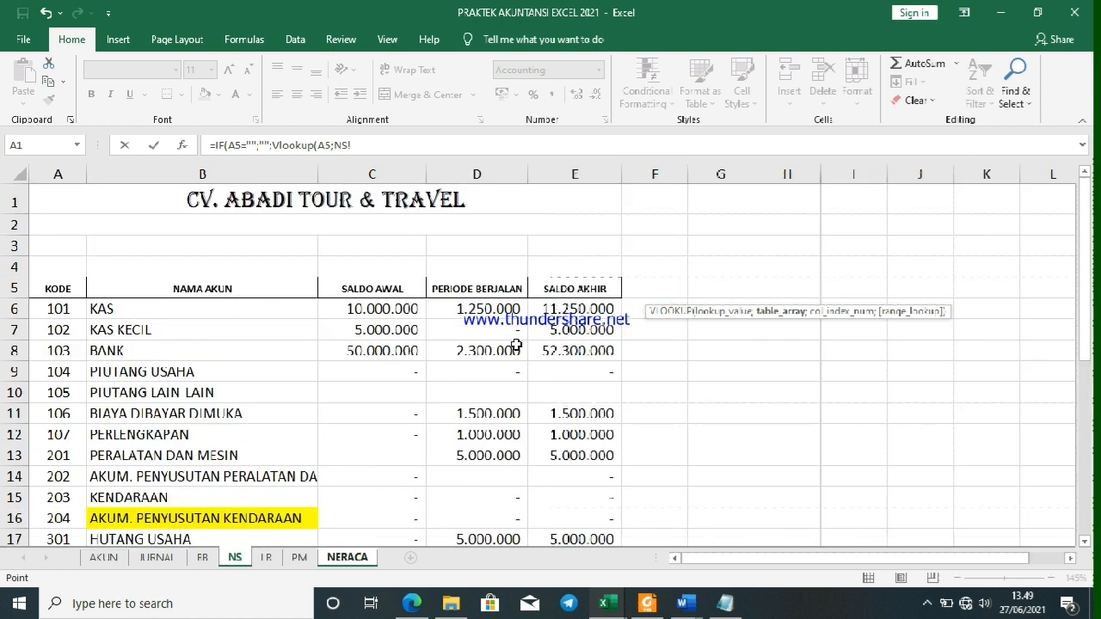
pyautogui.click(358, 143)
pyautogui.press('BackSpace')
pyautogui.write(',')
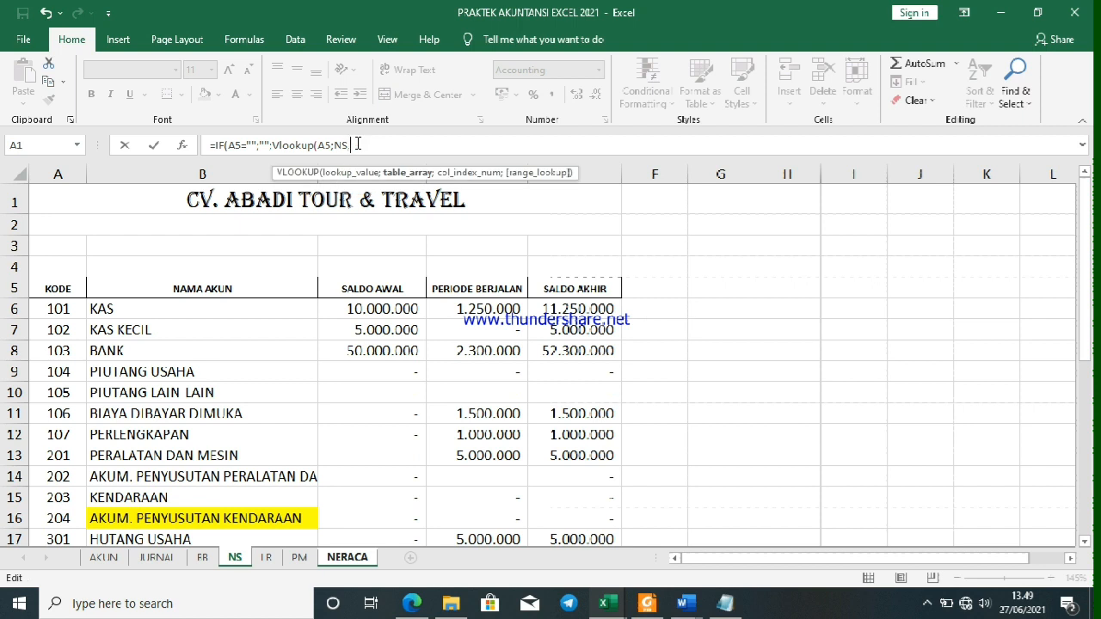
pyautogui.press('BackSpace')
pyautogui.write(';')
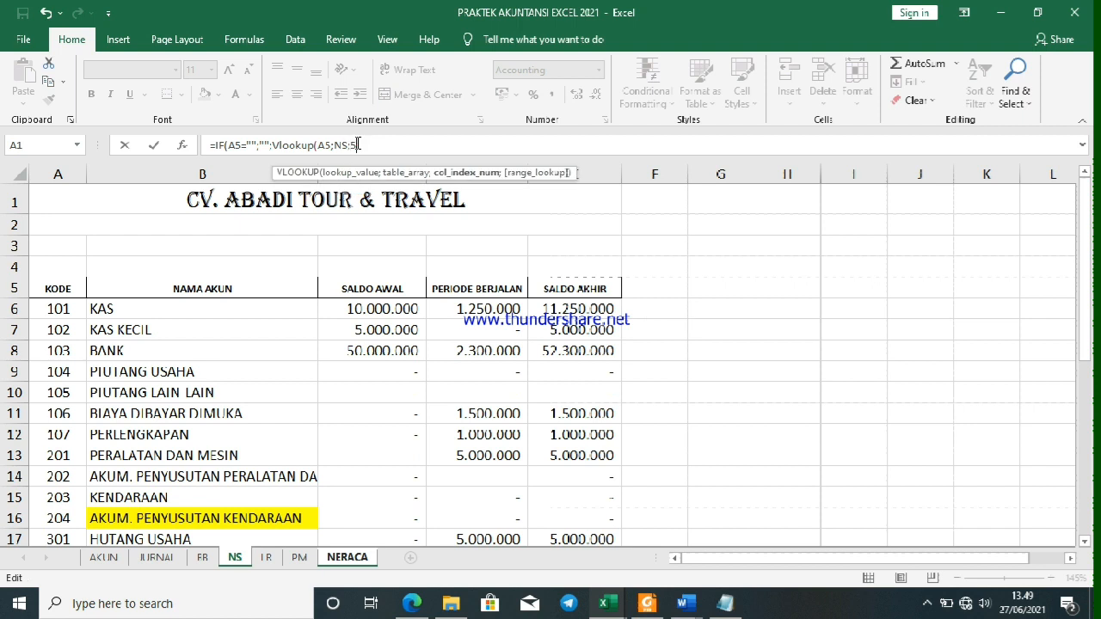
pyautogui.write('5)')
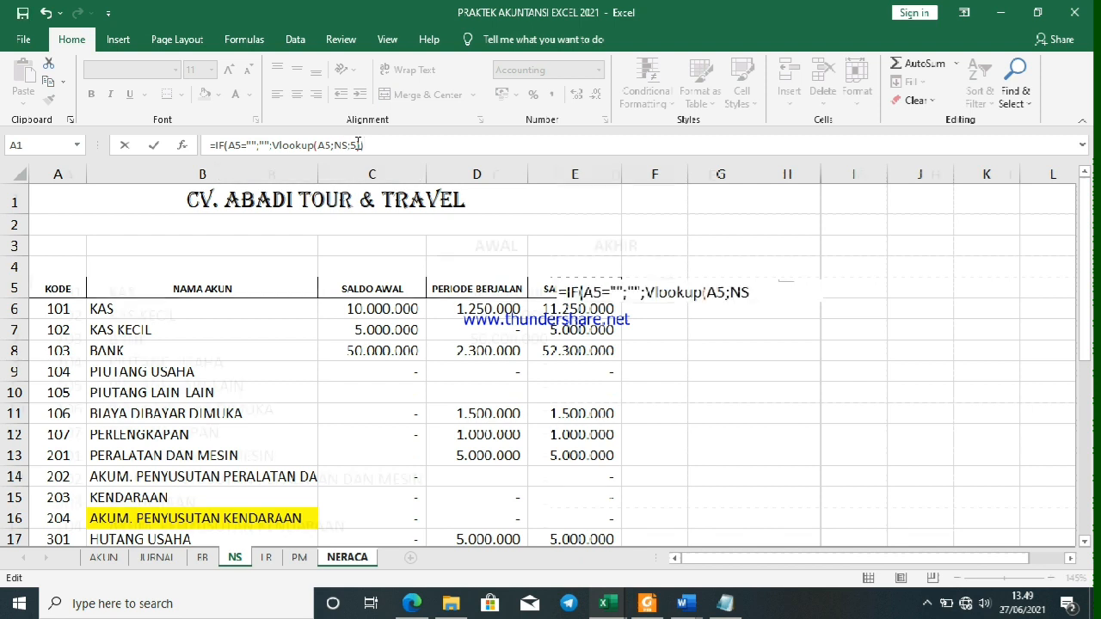
pyautogui.press('Return')
pyautogui.click(643, 382)
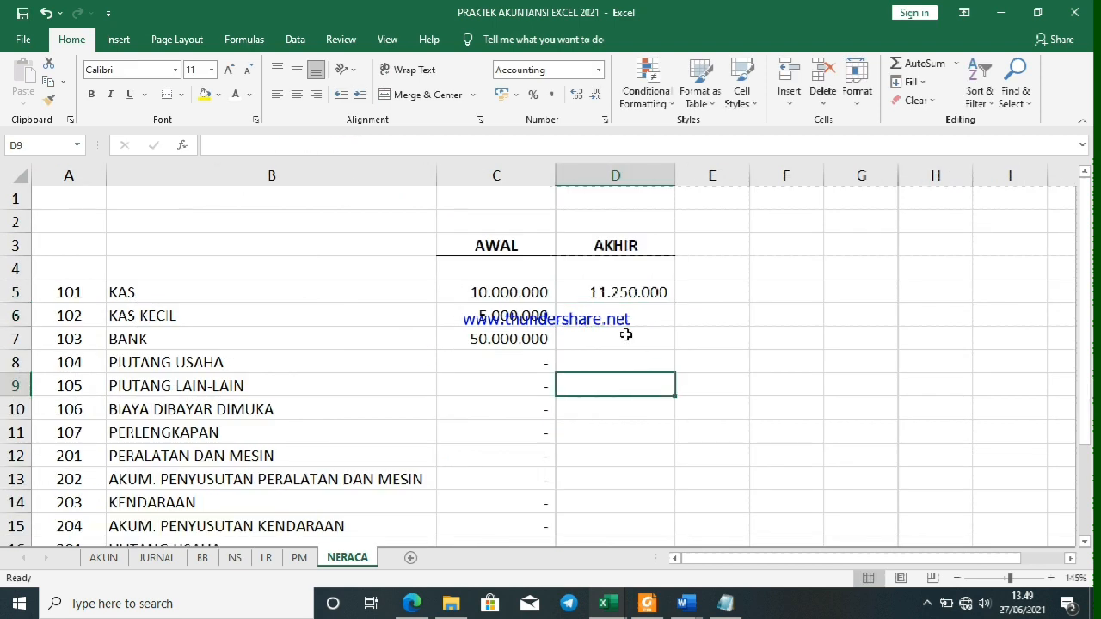
# Fill the AKHIR formula from D5 down to D20, the last account row
pyautogui.click(614, 294)
pyautogui.moveTo(670, 304); pyautogui.dragTo(640, 488)
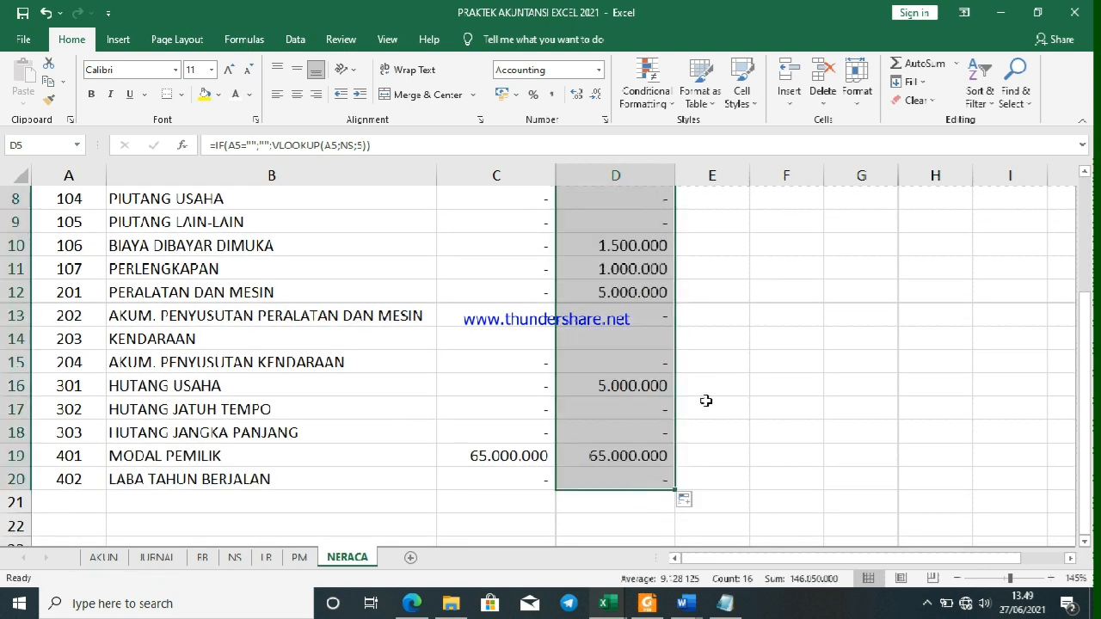
pyautogui.scroll(3, 705, 400)
pyautogui.click(727, 386)
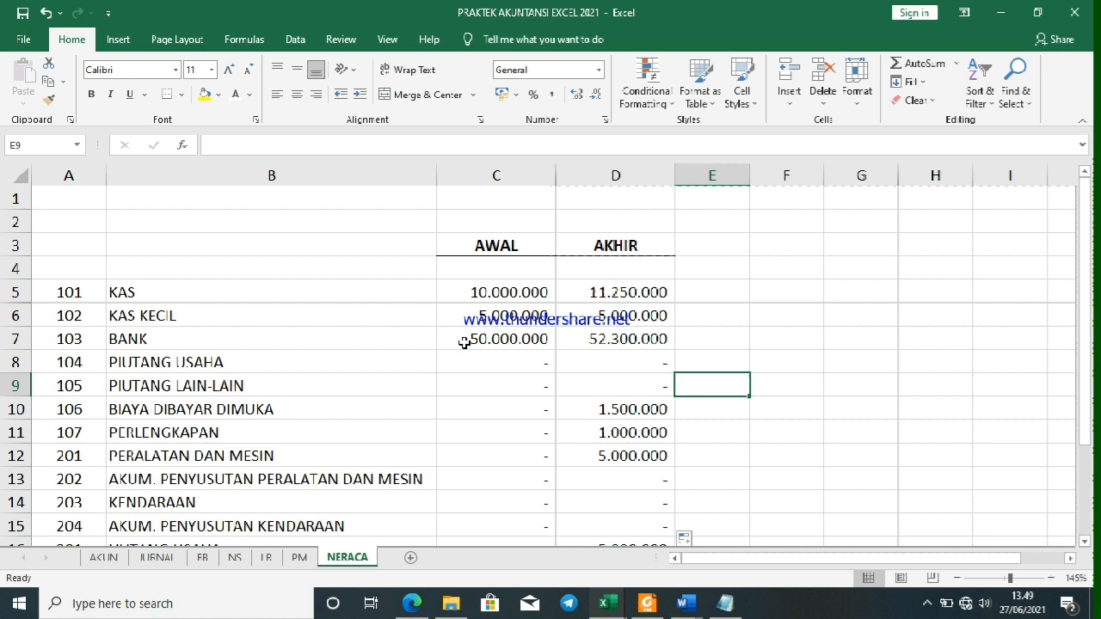
pyautogui.scroll(-3, 465, 343)
pyautogui.scroll(2, 464, 343)
pyautogui.click(64, 276)
pyautogui.moveTo(88, 197); pyautogui.dragTo(601, 211)
# Copy the two title rows 1:2 from the BB sheet and paste them at row 1 of the NERACA sheet
pyautogui.click(301, 557)
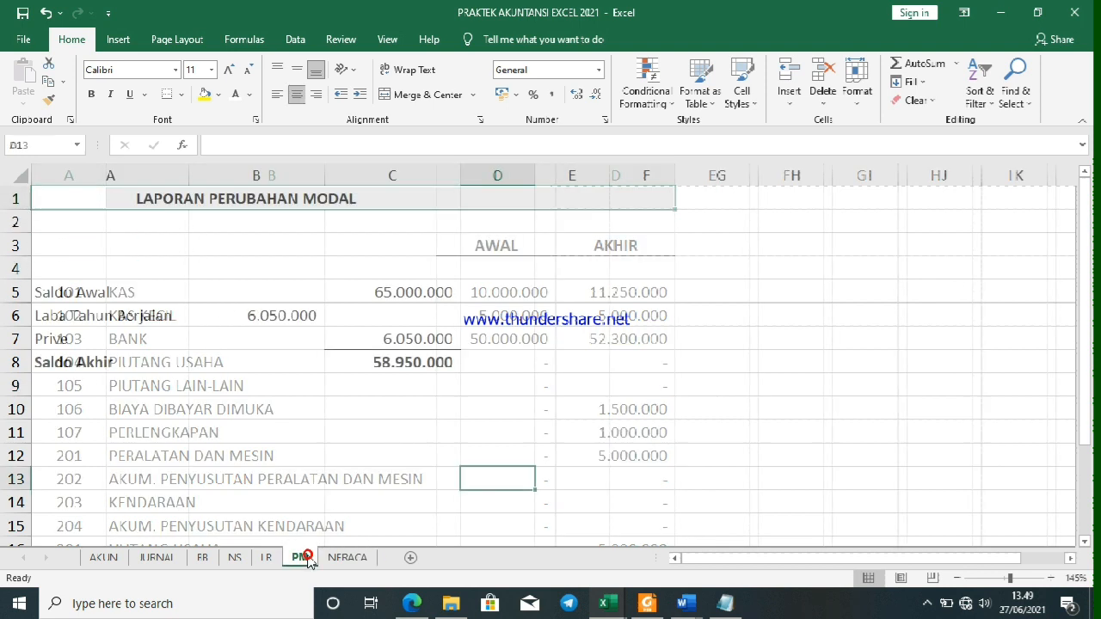
pyautogui.click(202, 557)
pyautogui.scroll(3, 220, 469)
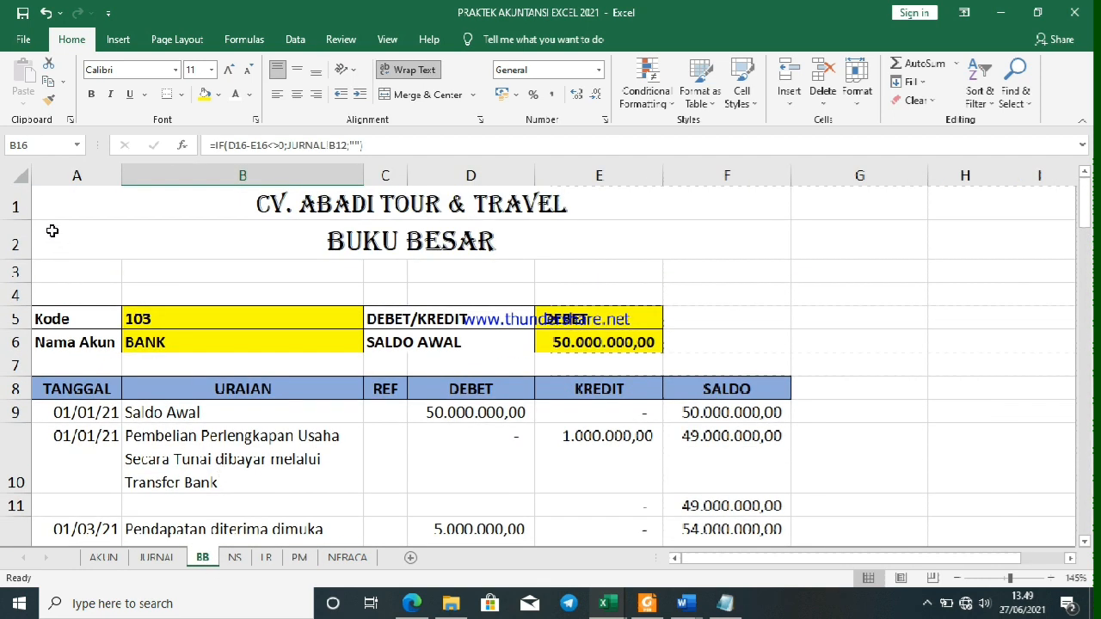
pyautogui.moveTo(15, 206); pyautogui.dragTo(19, 239)
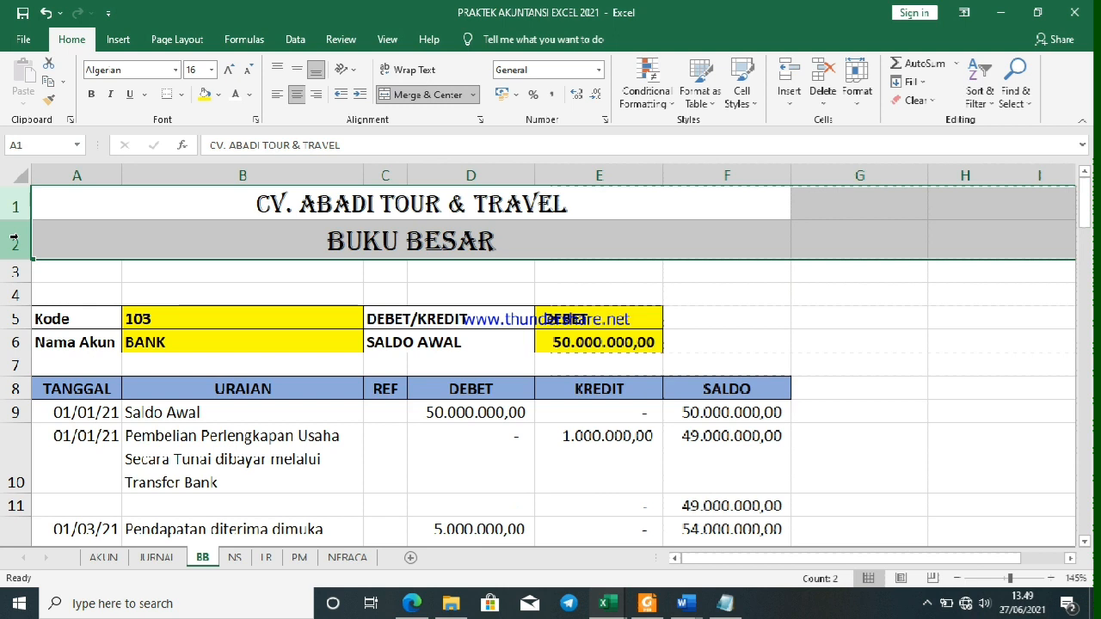
pyautogui.hotkey('ctrl', 'c')
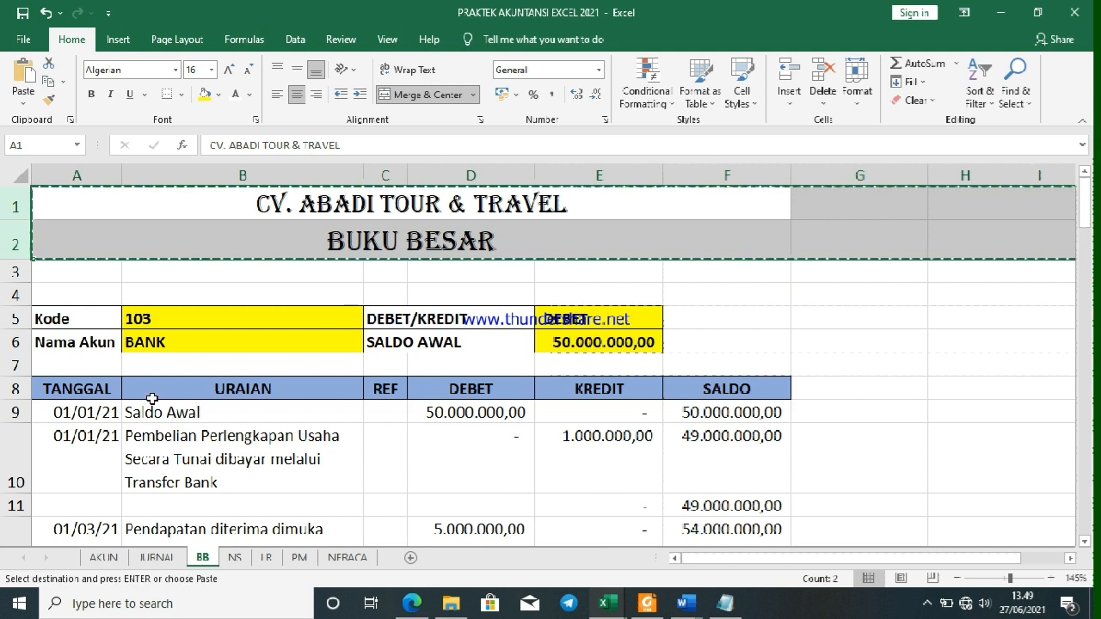
pyautogui.click(333, 557)
pyautogui.rightClick(19, 199)
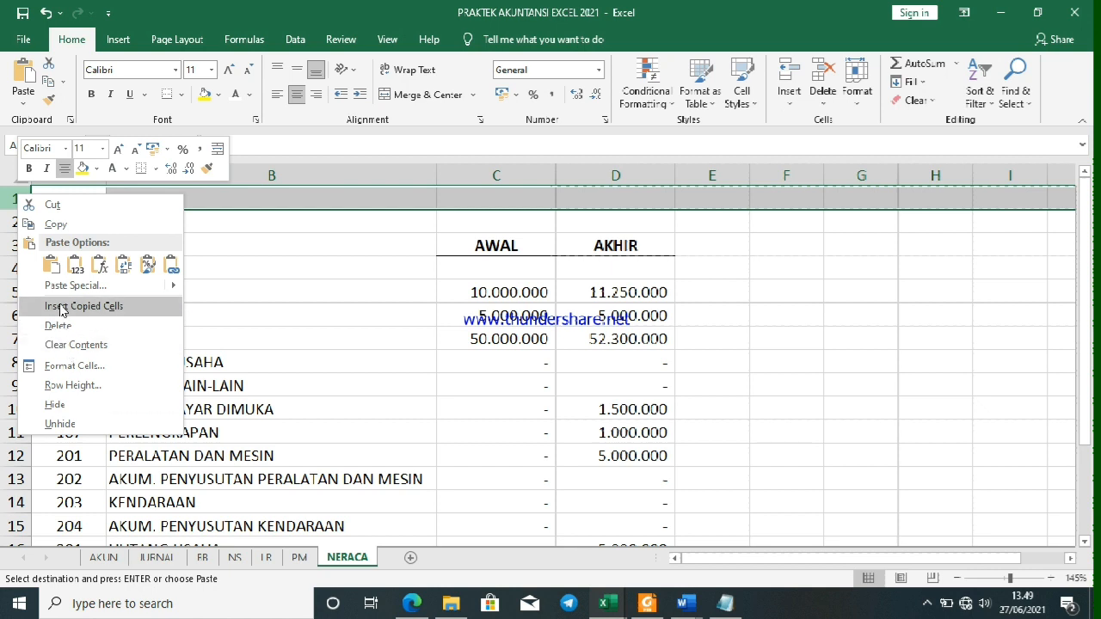
pyautogui.click(52, 266)
pyautogui.click(352, 369)
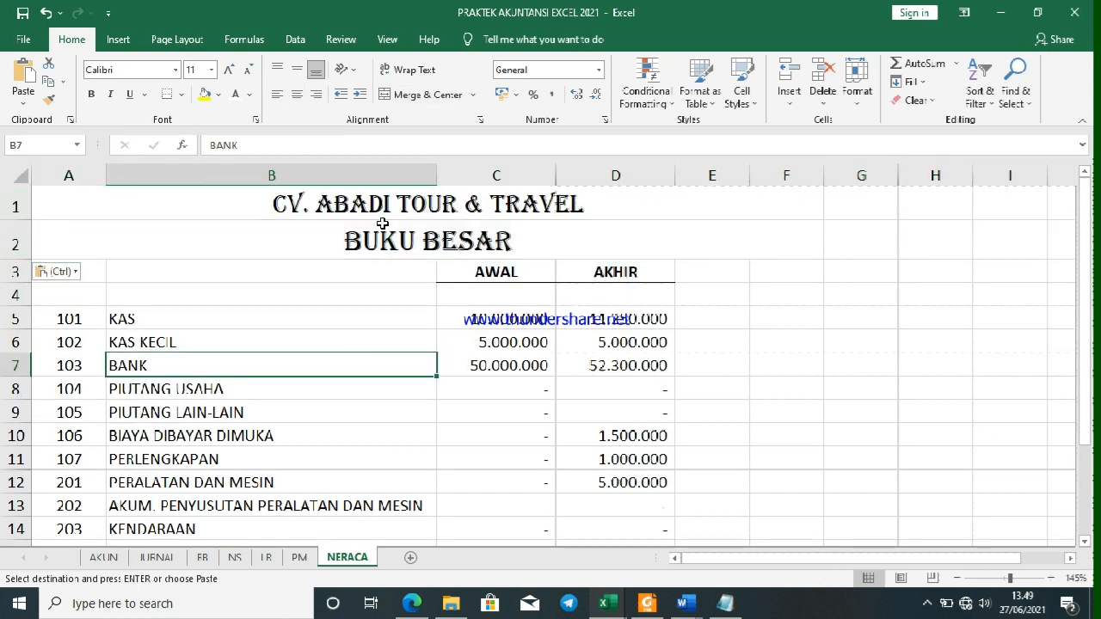
# Replace the BUKU BESAR title in row 2 with "neraca"
pyautogui.click(382, 234)
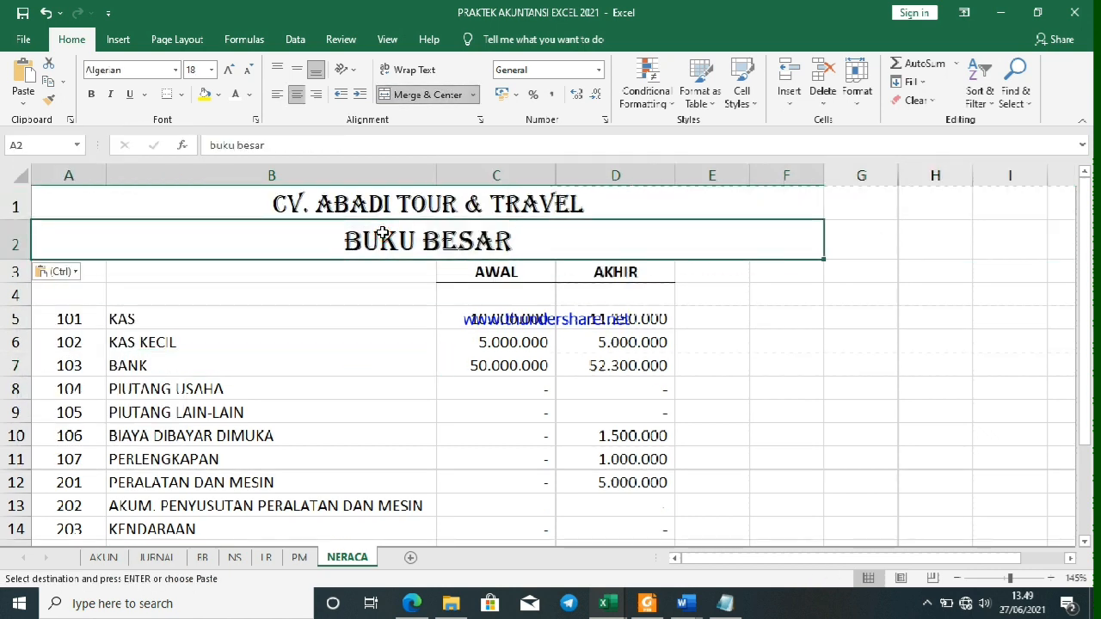
pyautogui.write('neraca')
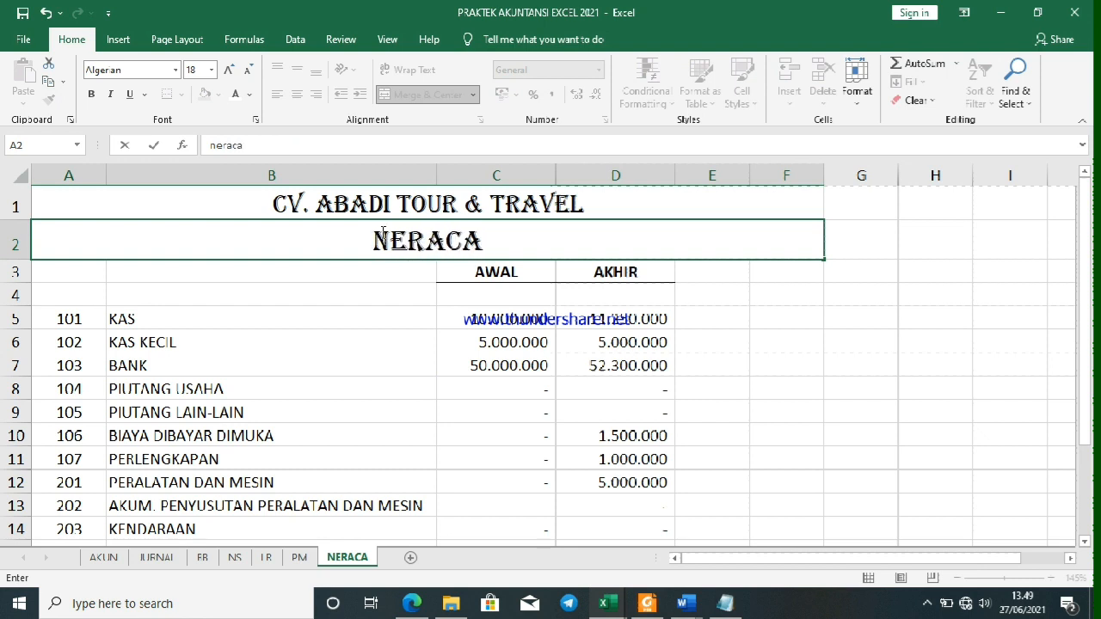
pyautogui.click(853, 380)
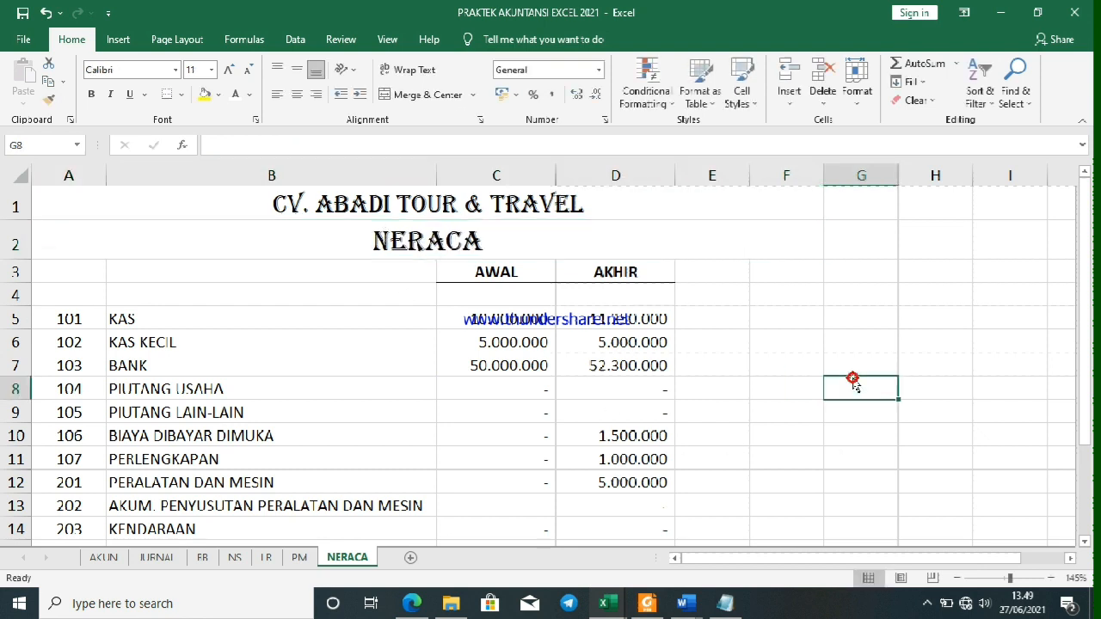
# Insert a blank row 3 above the AWAL and AKHIR headers and merge and center A3:E3
pyautogui.rightClick(14, 272)
pyautogui.click(74, 386)
pyautogui.click(307, 393)
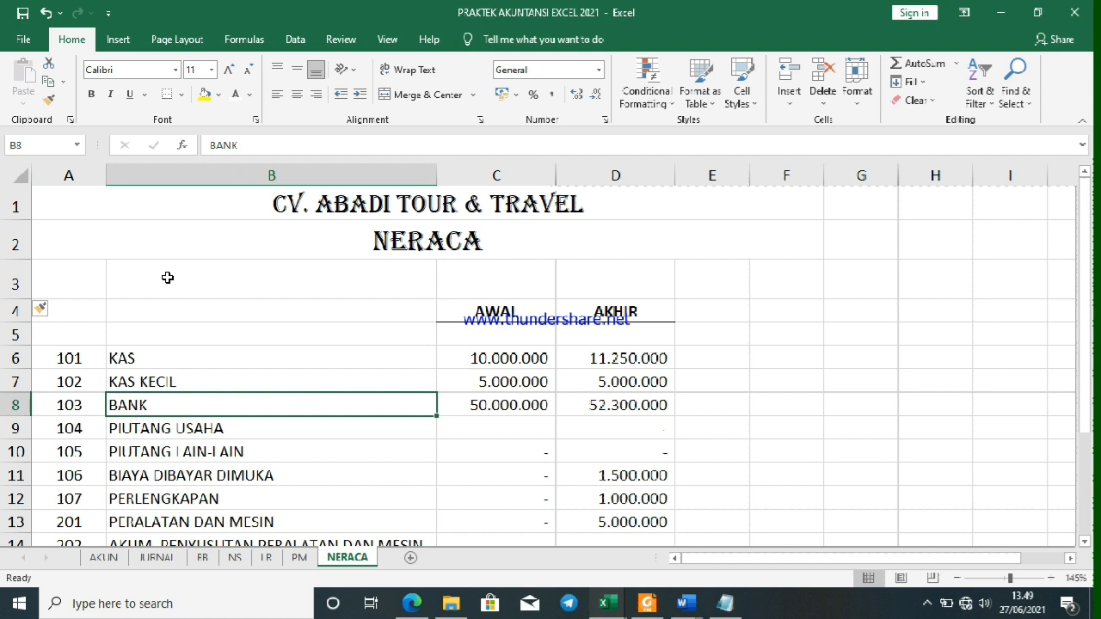
pyautogui.moveTo(91, 275); pyautogui.dragTo(709, 295)
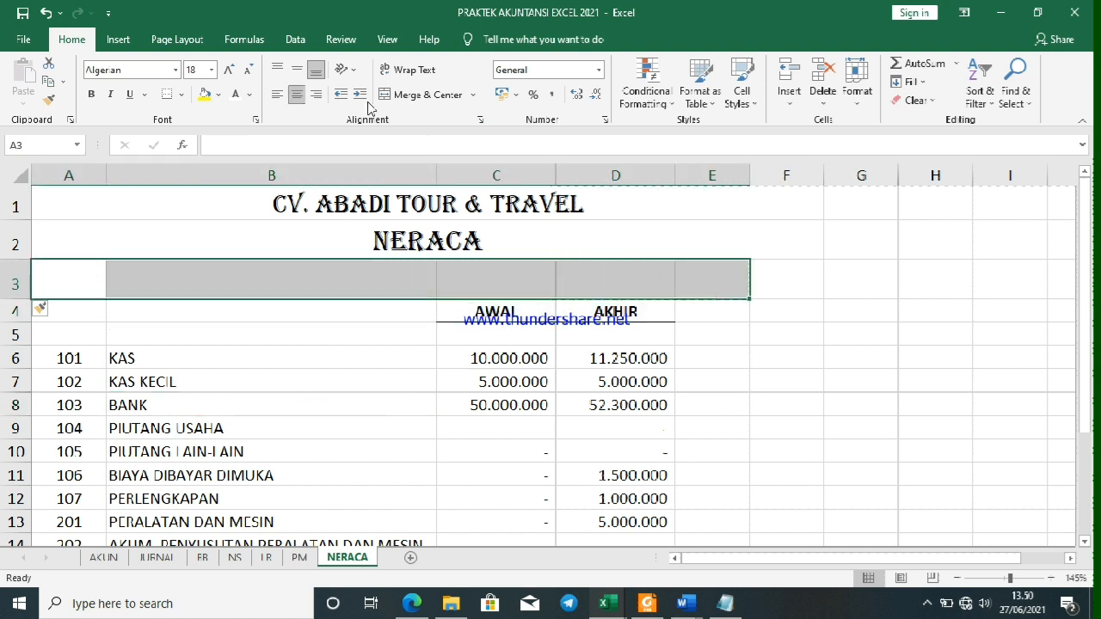
pyautogui.click(423, 95)
# Unmerge the company name and NERACA title rows, then merge and center each across columns A to D
pyautogui.click(708, 255)
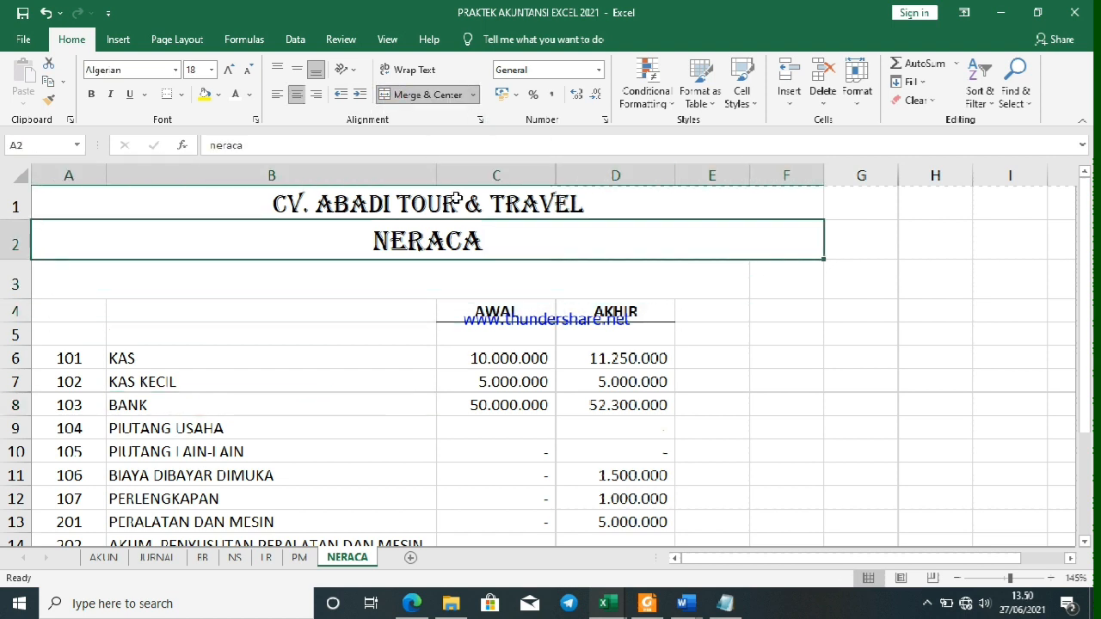
pyautogui.click(423, 95)
pyautogui.moveTo(65, 241); pyautogui.dragTo(628, 238)
pyautogui.click(426, 95)
pyautogui.moveTo(106, 206); pyautogui.dragTo(535, 173)
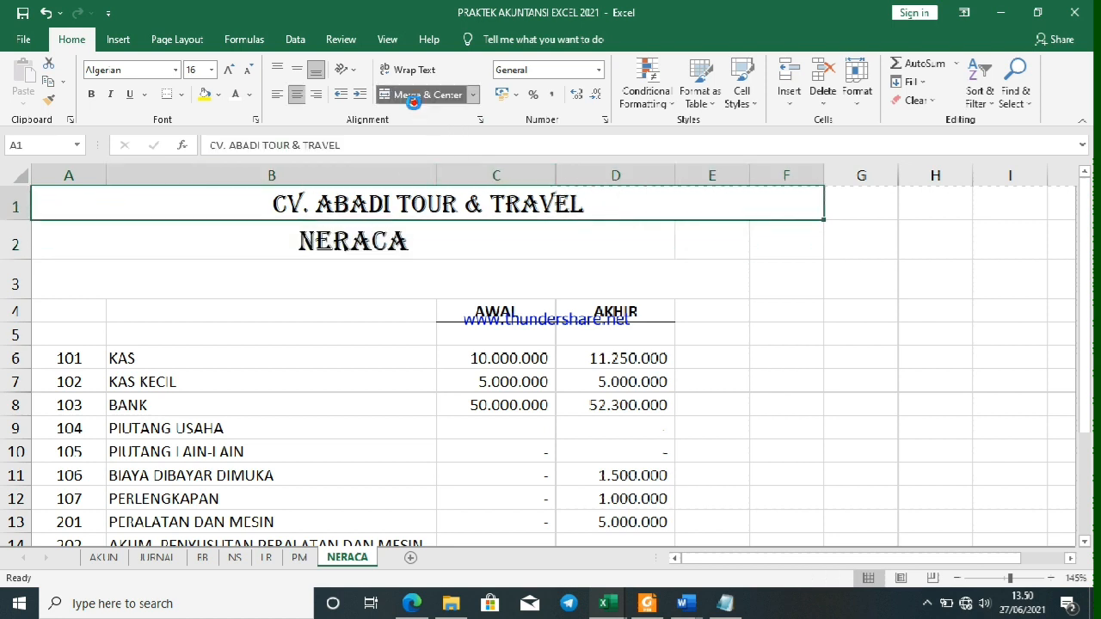
pyautogui.click(425, 95)
pyautogui.moveTo(45, 204); pyautogui.dragTo(652, 206)
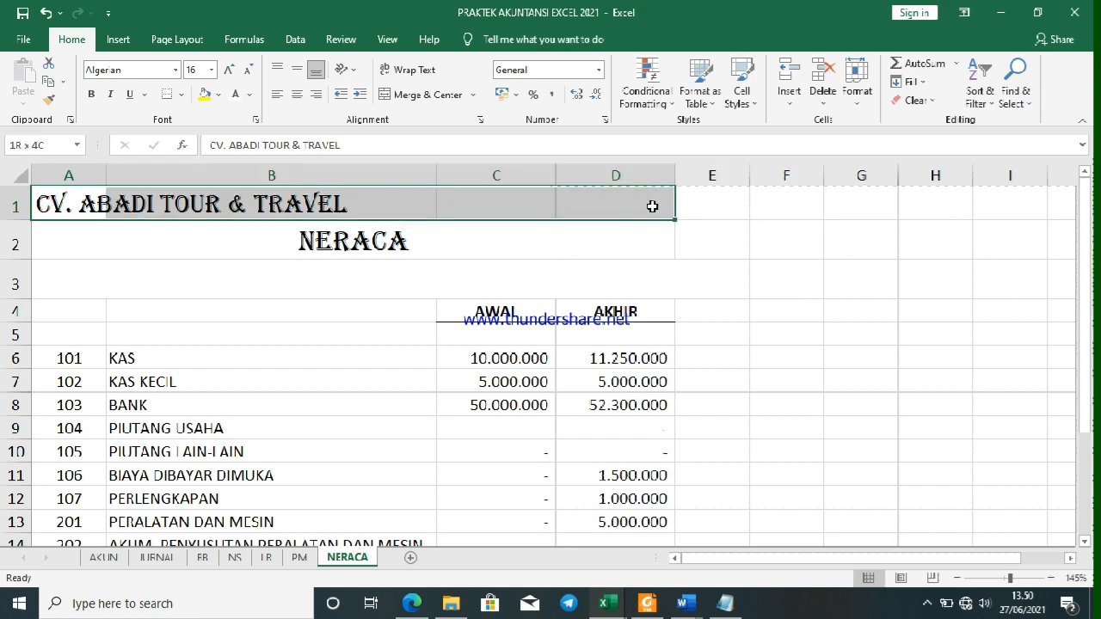
pyautogui.click(426, 95)
# Insert the date function =TODAY() in the merged cell A3 below the NERACA title
pyautogui.click(172, 271)
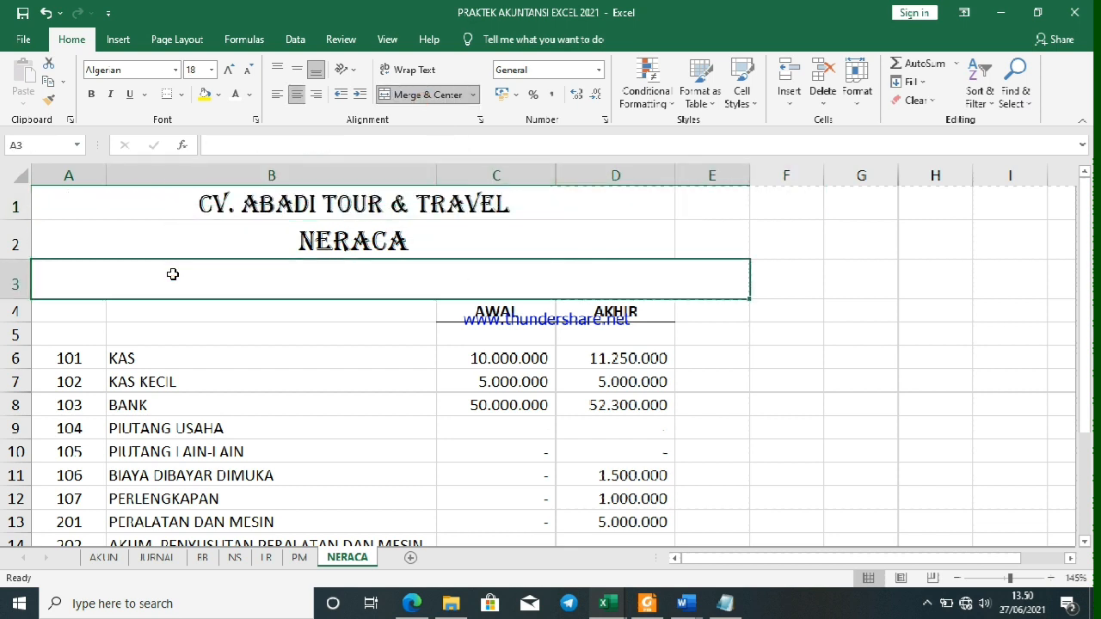
pyautogui.write('=')
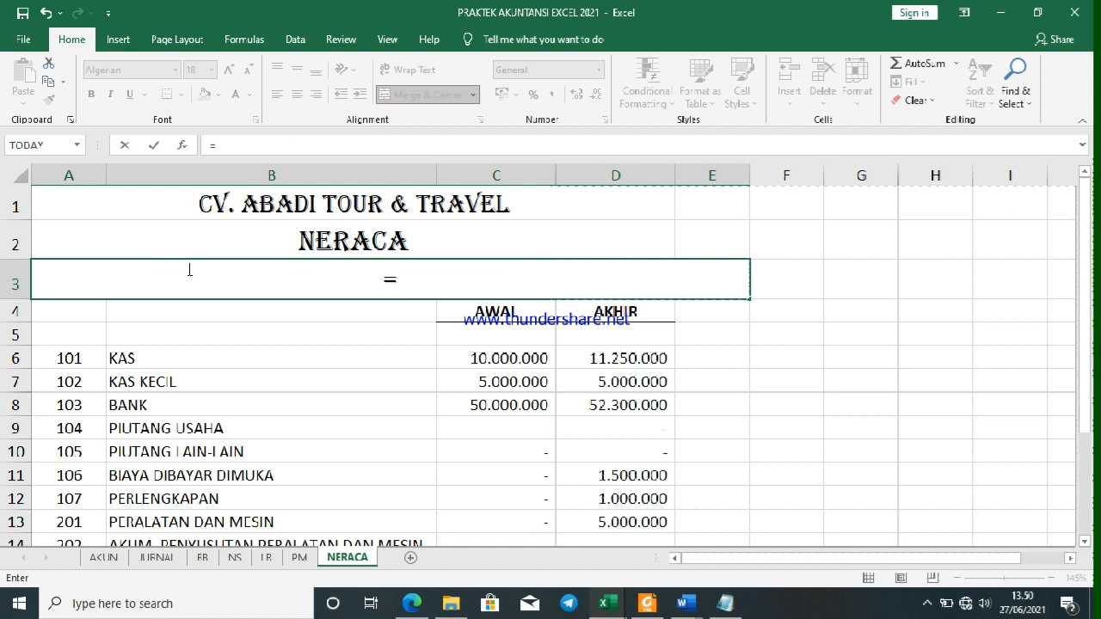
pyautogui.click(232, 43)
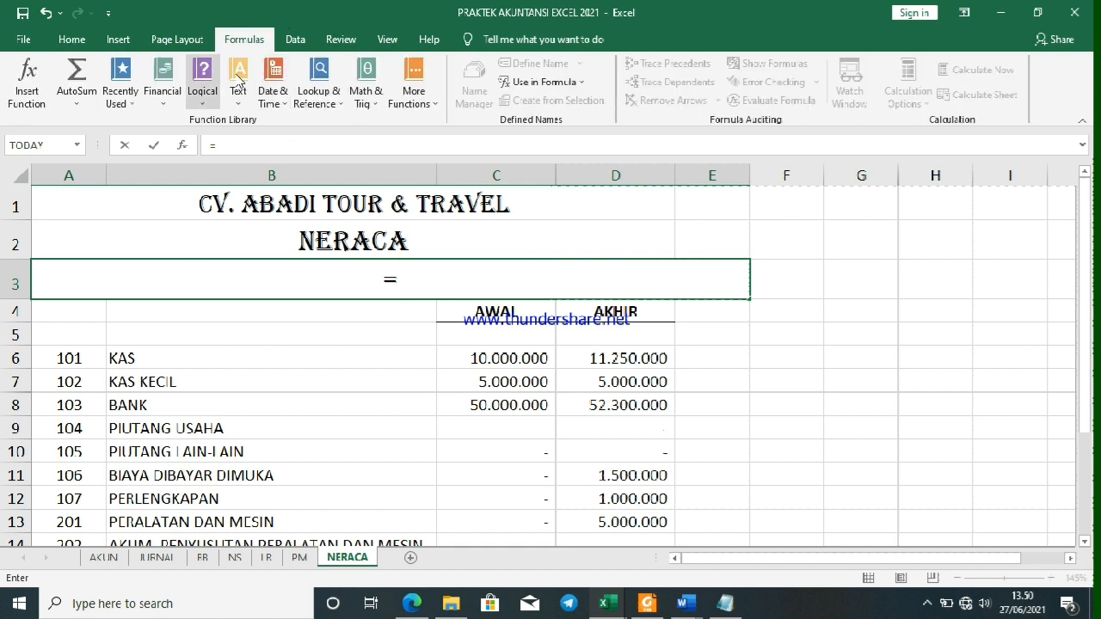
pyautogui.click(409, 103)
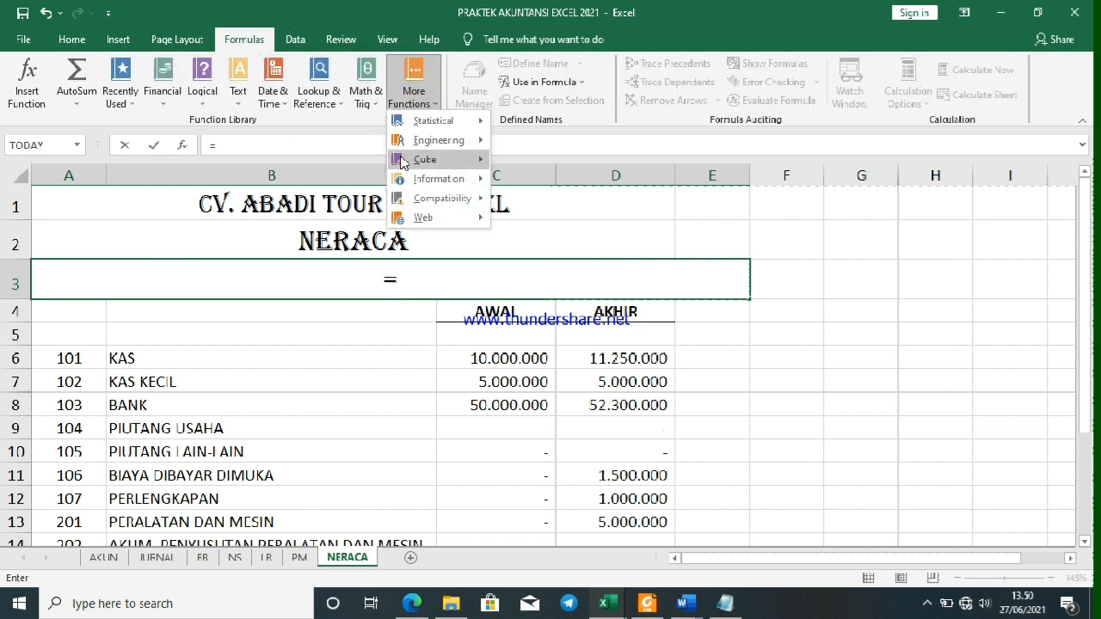
pyautogui.click(211, 107)
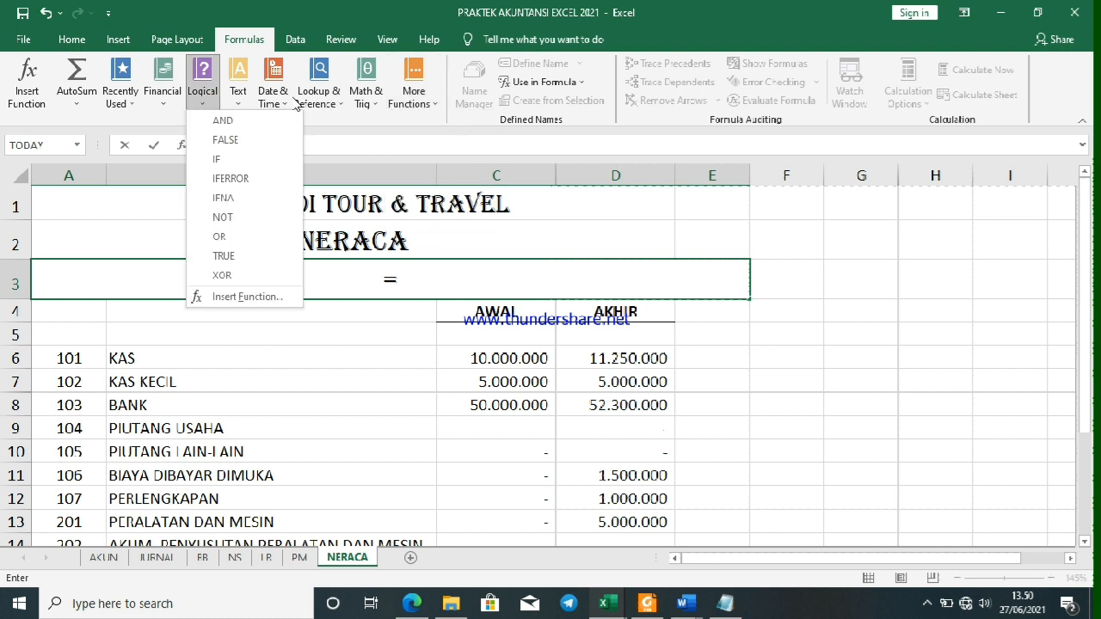
pyautogui.moveTo(272, 96)
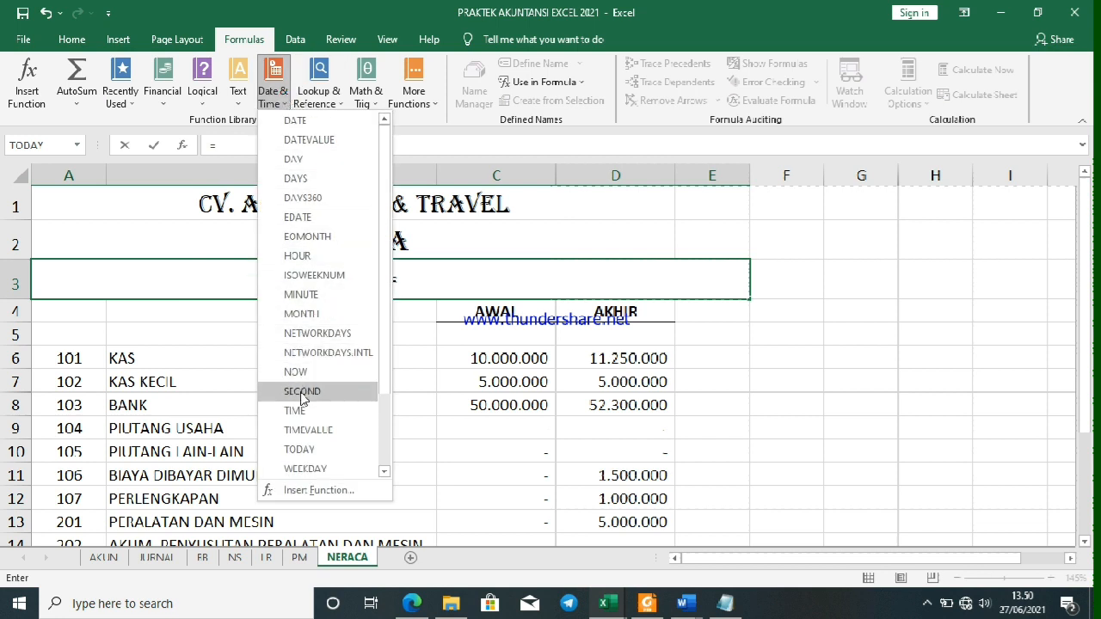
pyautogui.click(299, 449)
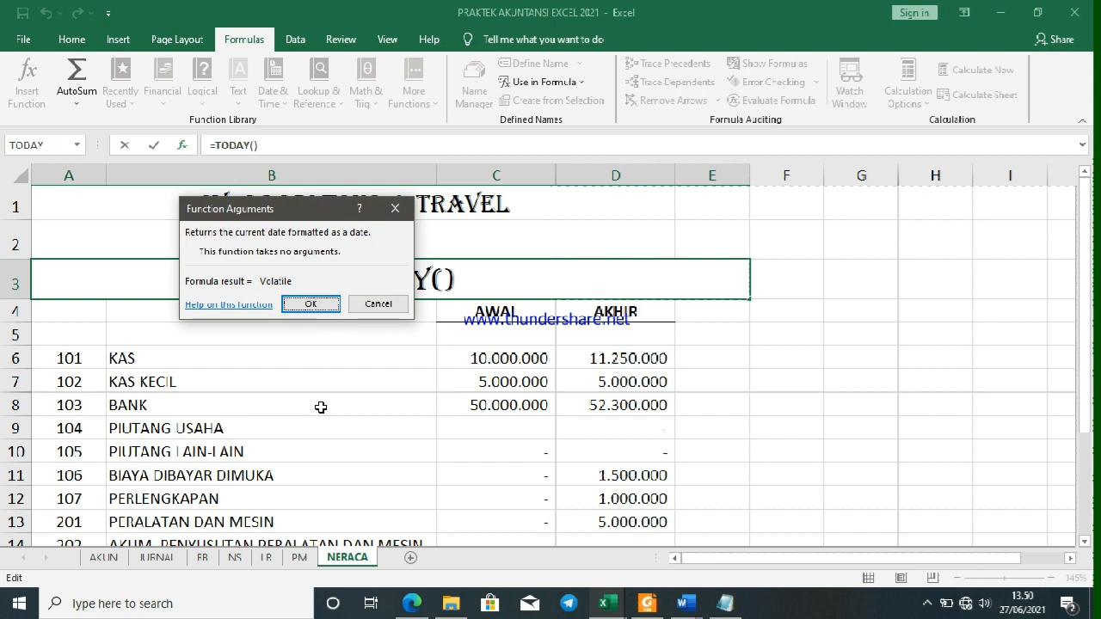
pyautogui.click(310, 305)
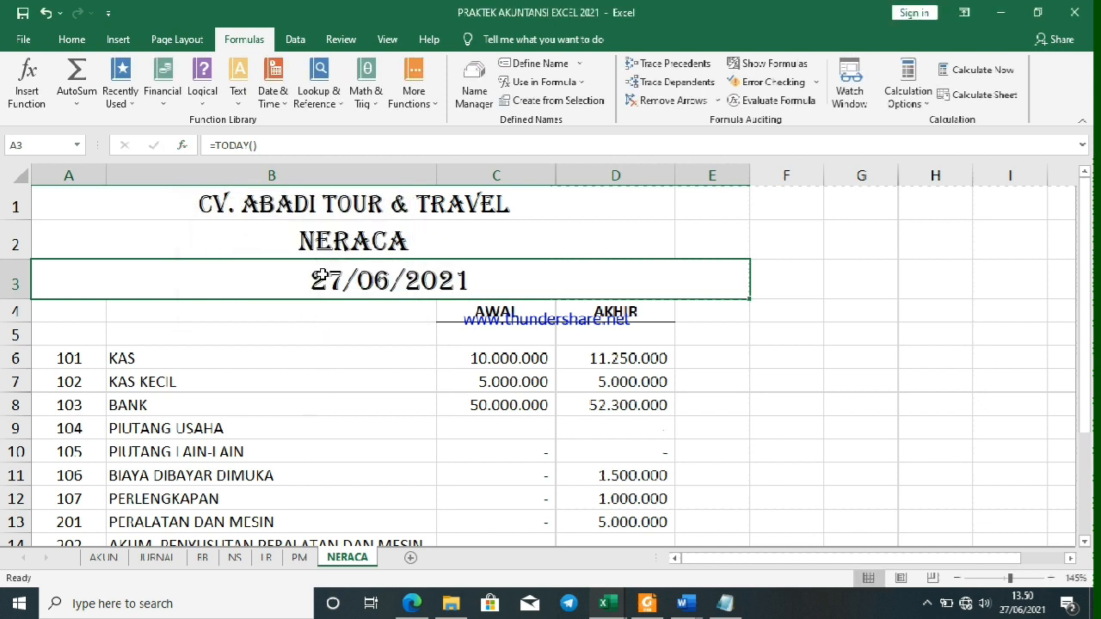
# Unmerge the date row and merge and center it across A3:D3 to match the titles
pyautogui.click(73, 39)
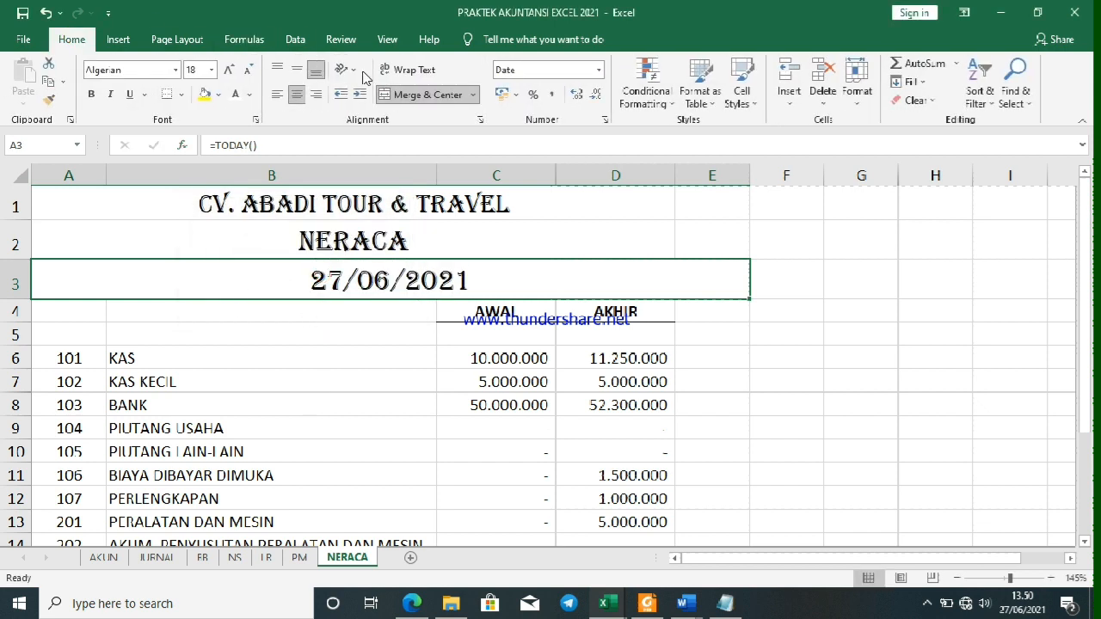
pyautogui.click(428, 95)
pyautogui.click(51, 280)
pyautogui.moveTo(52, 280); pyautogui.dragTo(602, 274)
pyautogui.click(392, 98)
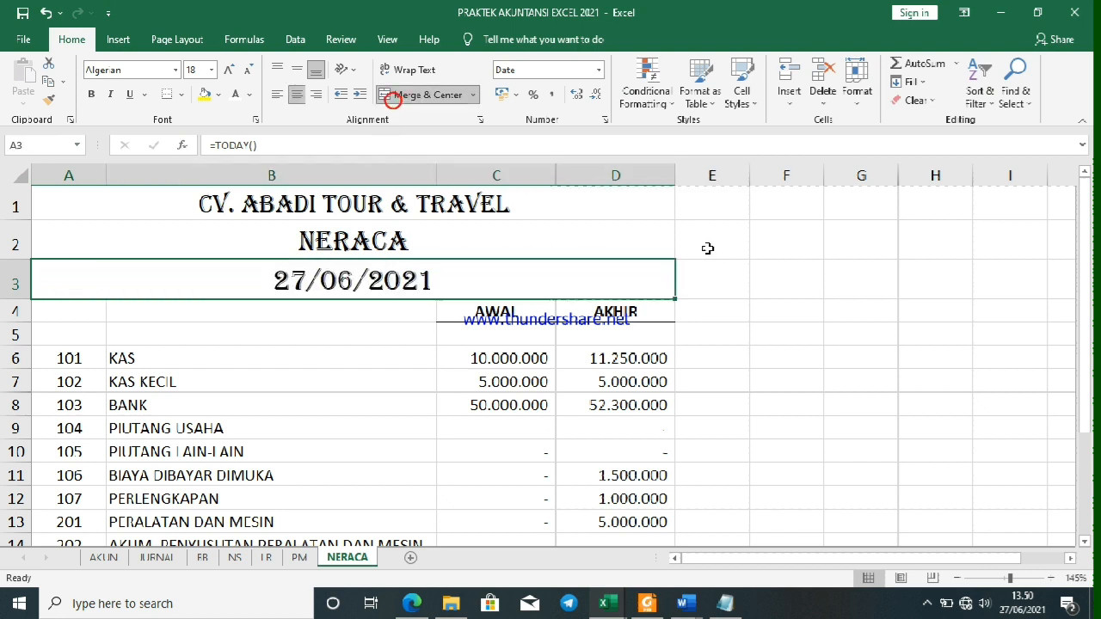
pyautogui.click(741, 303)
# Enter the bold, left-aligned heading "ASET LANCAR" in A5 above the KAS account
pyautogui.scroll(-1, 664, 280)
pyautogui.scroll(1, 666, 281)
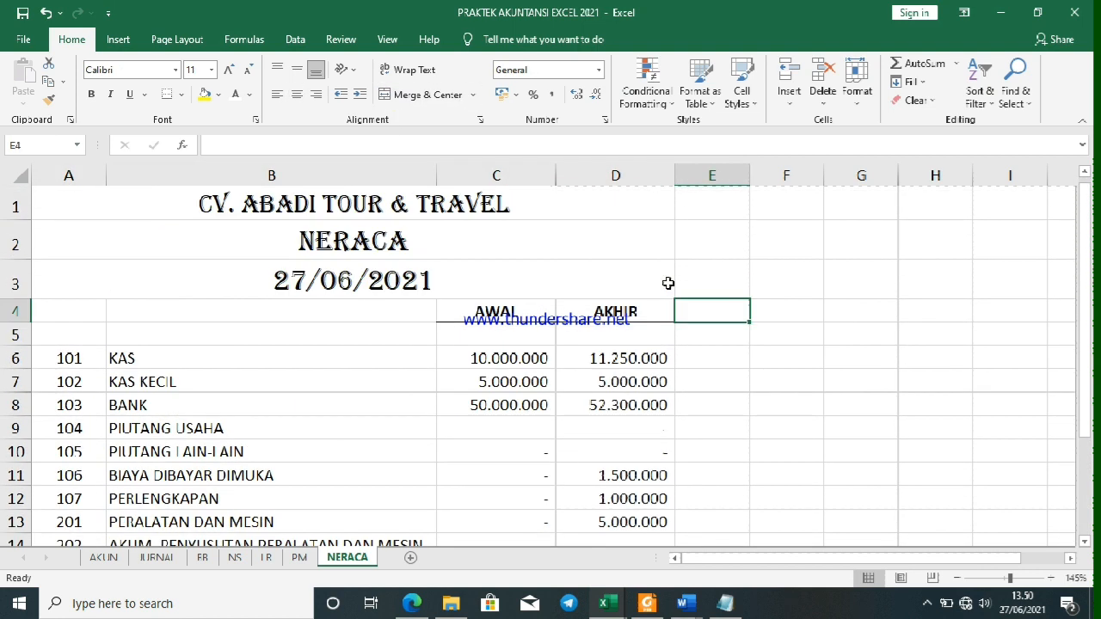
pyautogui.scroll(-1, 641, 262)
pyautogui.scroll(1, 641, 262)
pyautogui.scroll(-2, 383, 319)
pyautogui.scroll(2, 281, 316)
pyautogui.click(73, 334)
pyautogui.hotkey('ctrl', 'b')
pyautogui.write('ASET LANCAR')
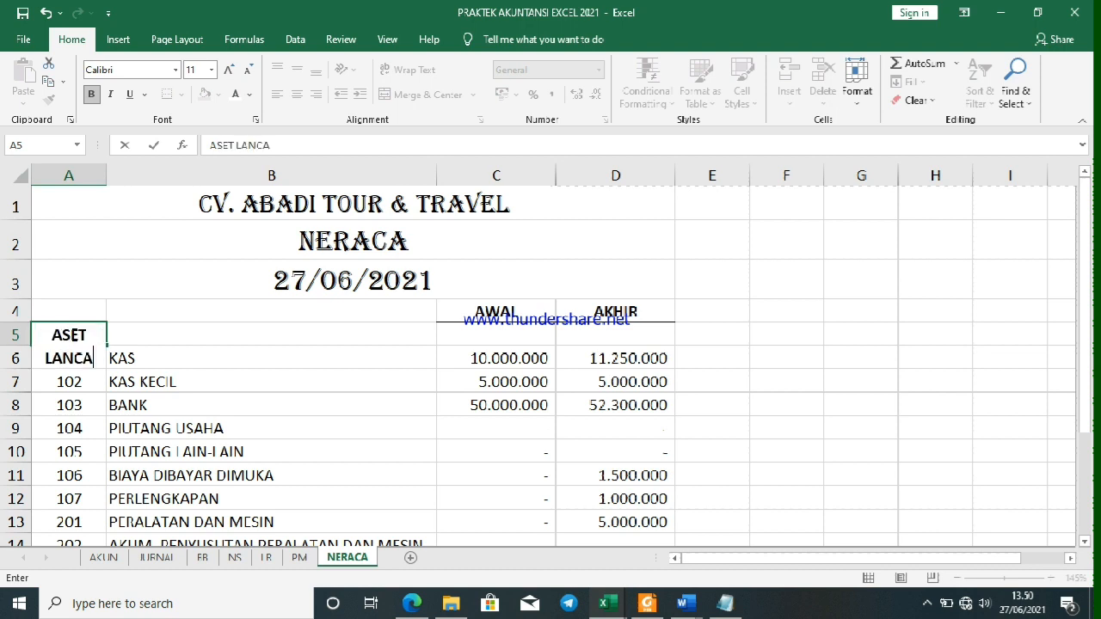
pyautogui.hotkey('ctrl', 'Return')
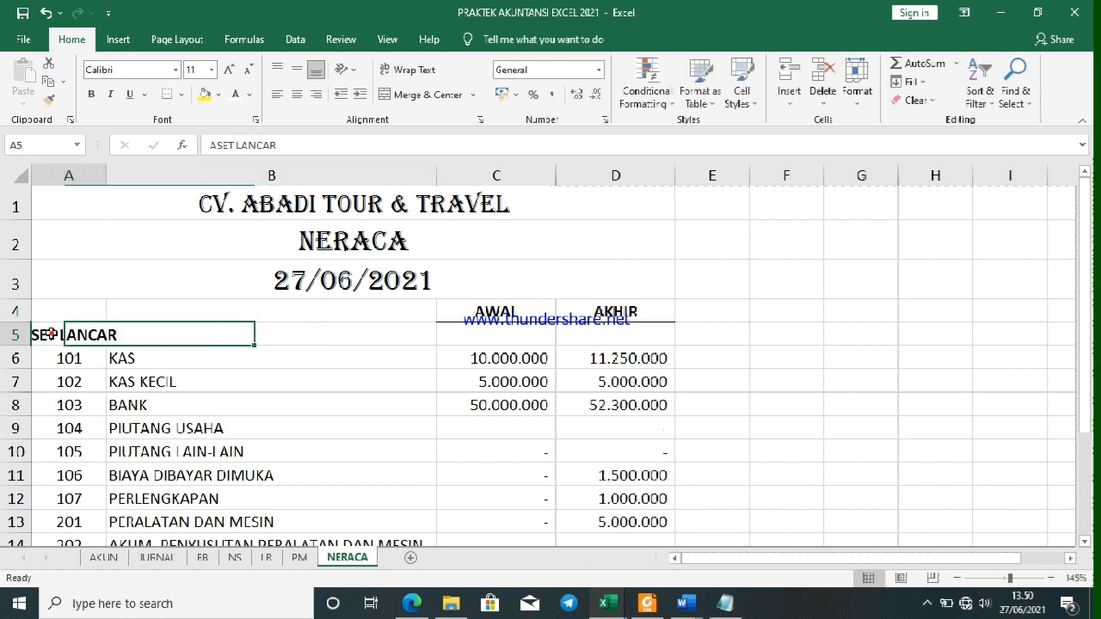
pyautogui.click(278, 98)
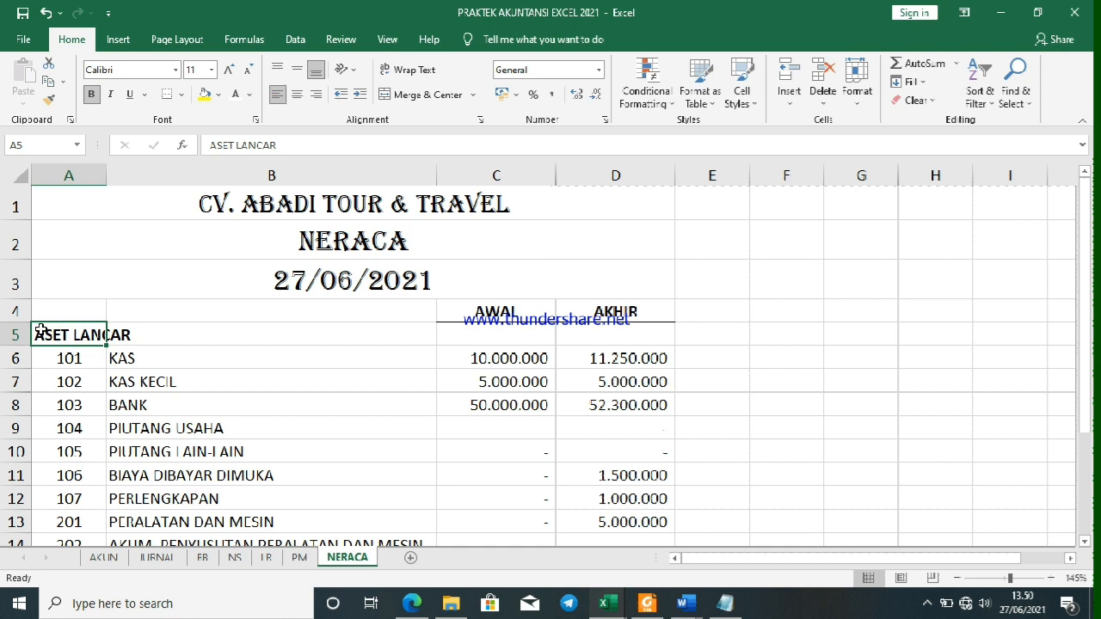
# Insert a row above account 201 PERALATAN DAN MESIN and enter "TOTAL ASET LANCAR" in A13
pyautogui.scroll(-1, 40, 330)
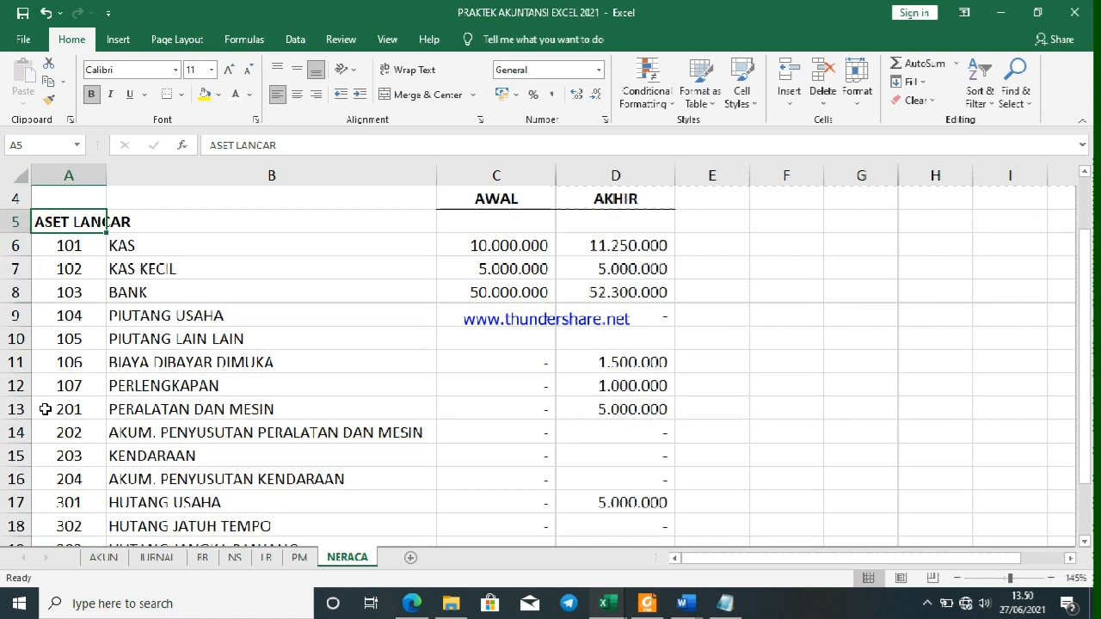
pyautogui.rightClick(4, 409)
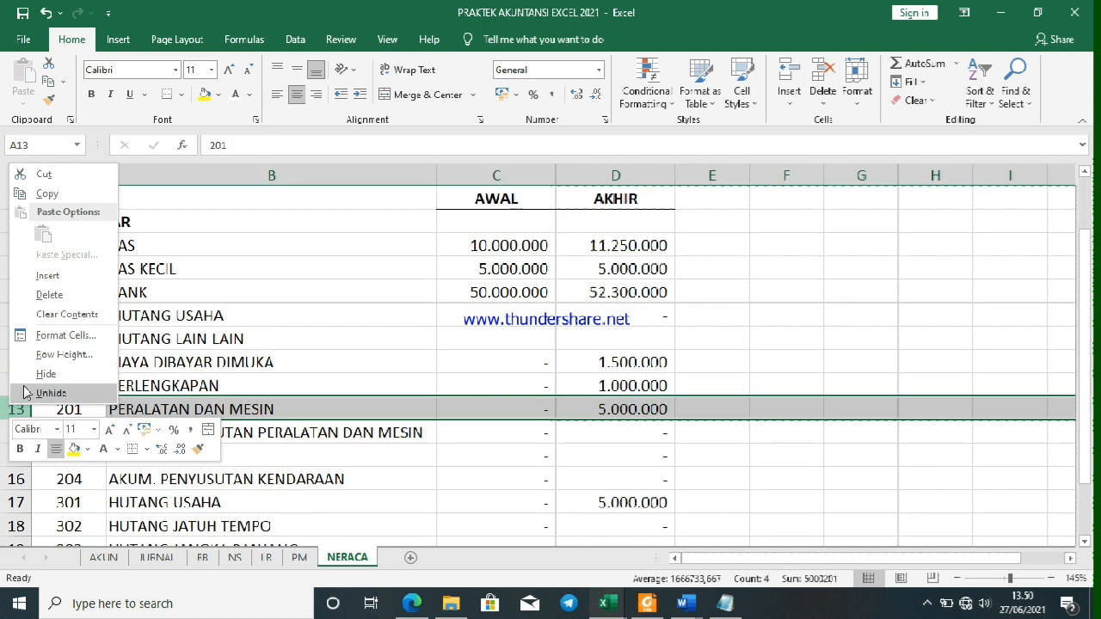
pyautogui.click(49, 275)
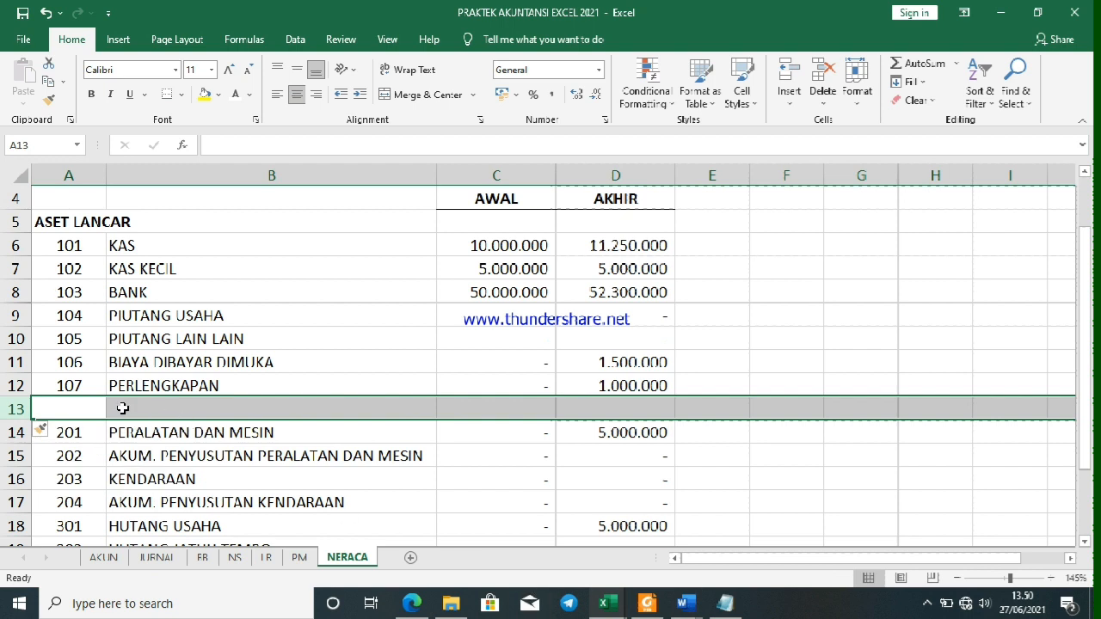
pyautogui.click(85, 411)
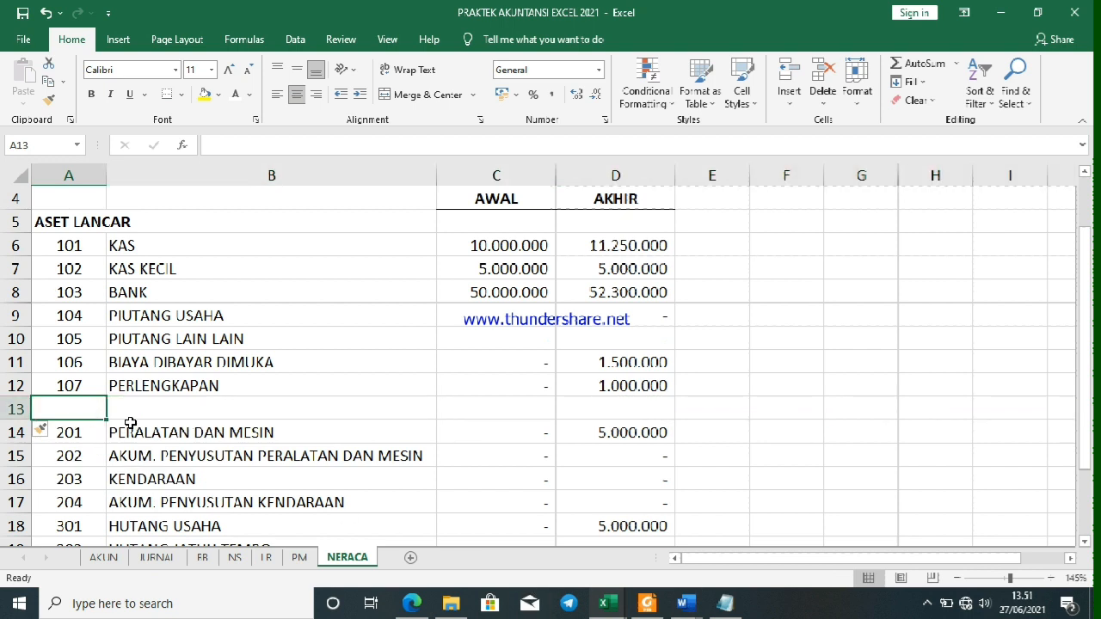
pyautogui.write('TOTAL A')
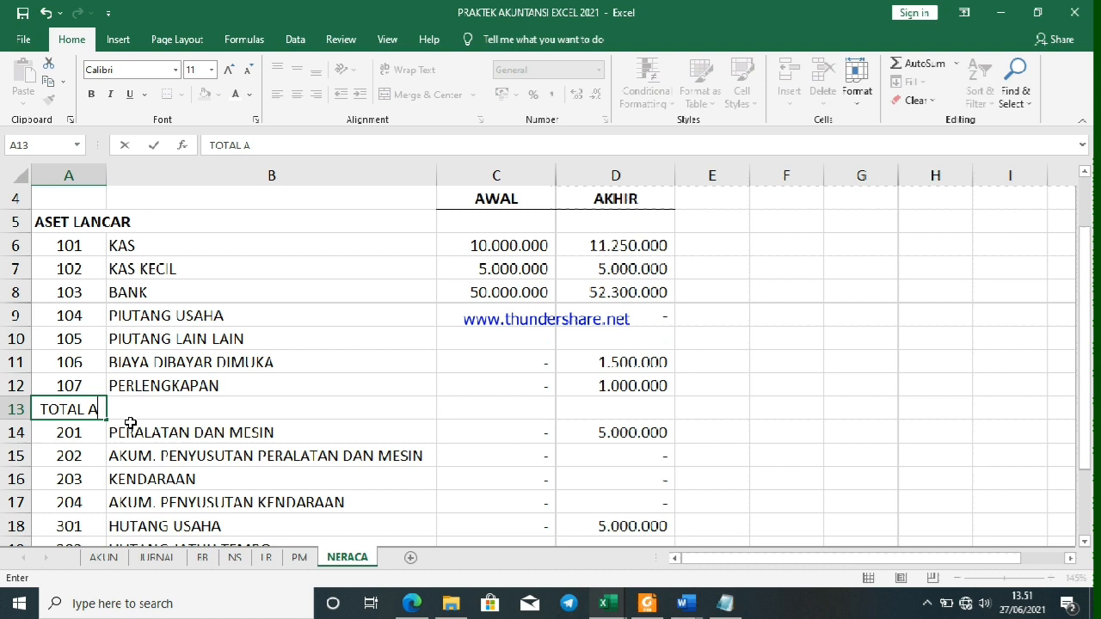
pyautogui.write('SET LANCAR')
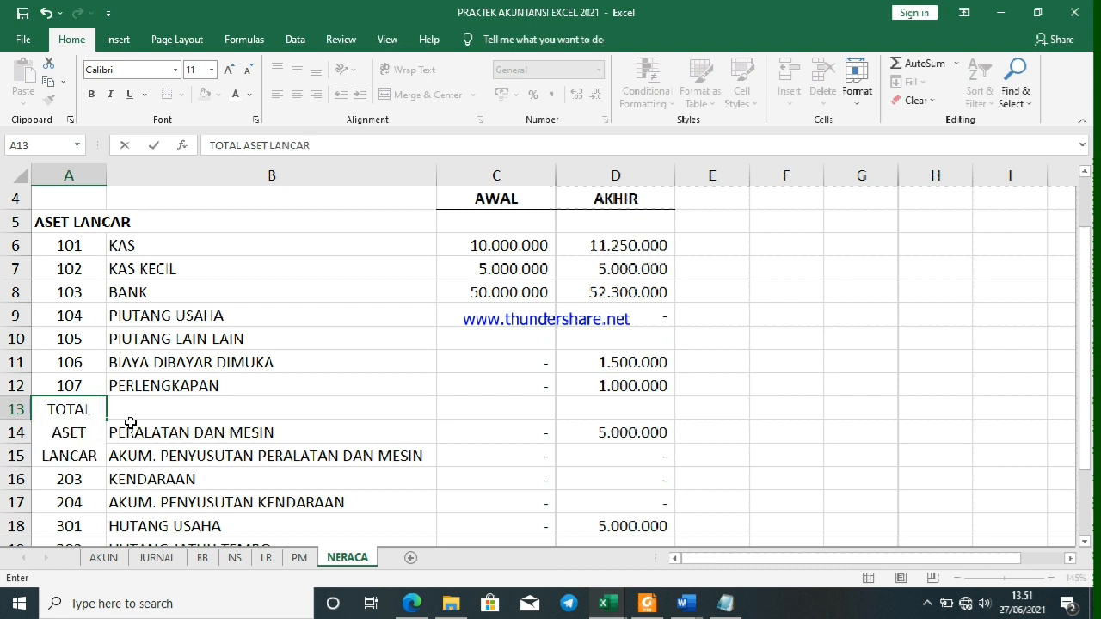
pyautogui.click(147, 433)
# Left-align the TOTAL ASET LANCAR label in A13 and make it bold
pyautogui.click(95, 409)
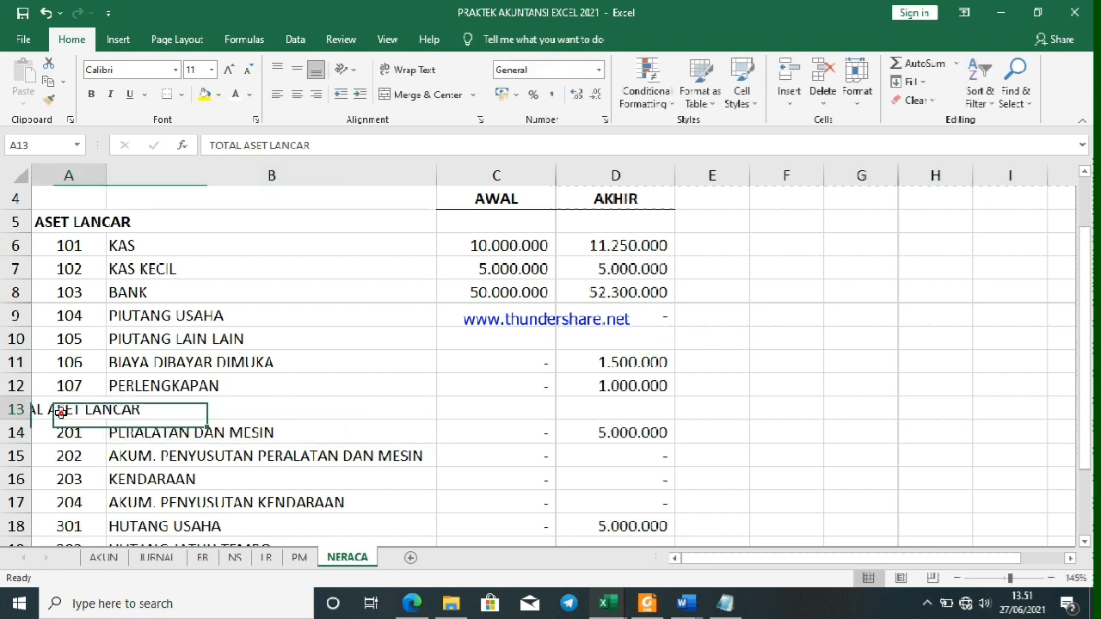
pyautogui.click(277, 94)
pyautogui.click(288, 352)
pyautogui.click(72, 408)
pyautogui.hotkey('ctrl', 'b')
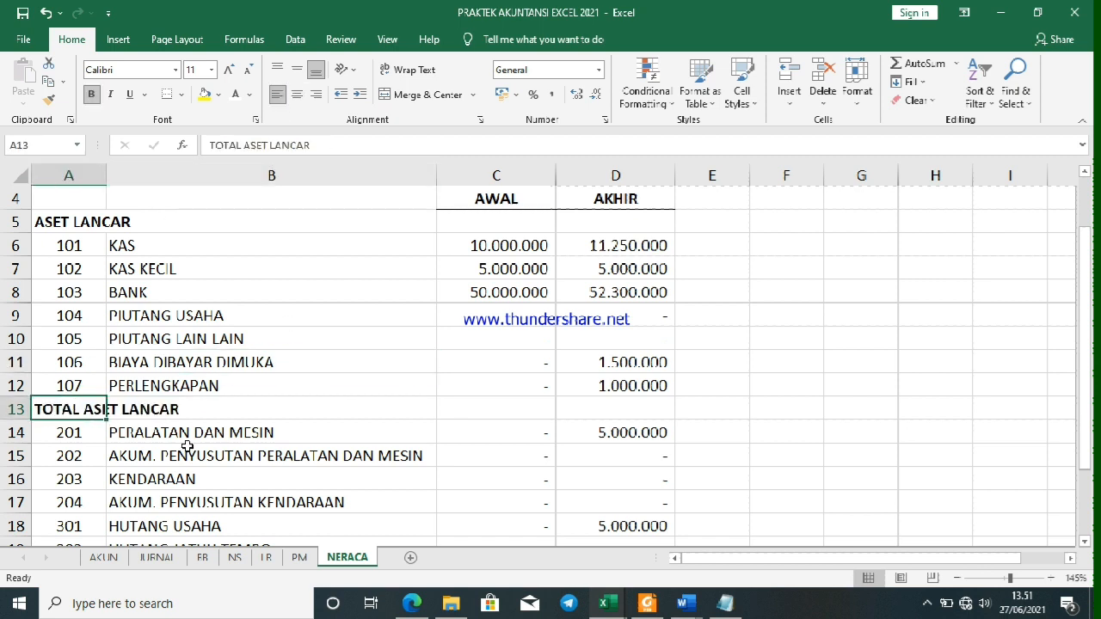
pyautogui.click(188, 448)
pyautogui.click(275, 411)
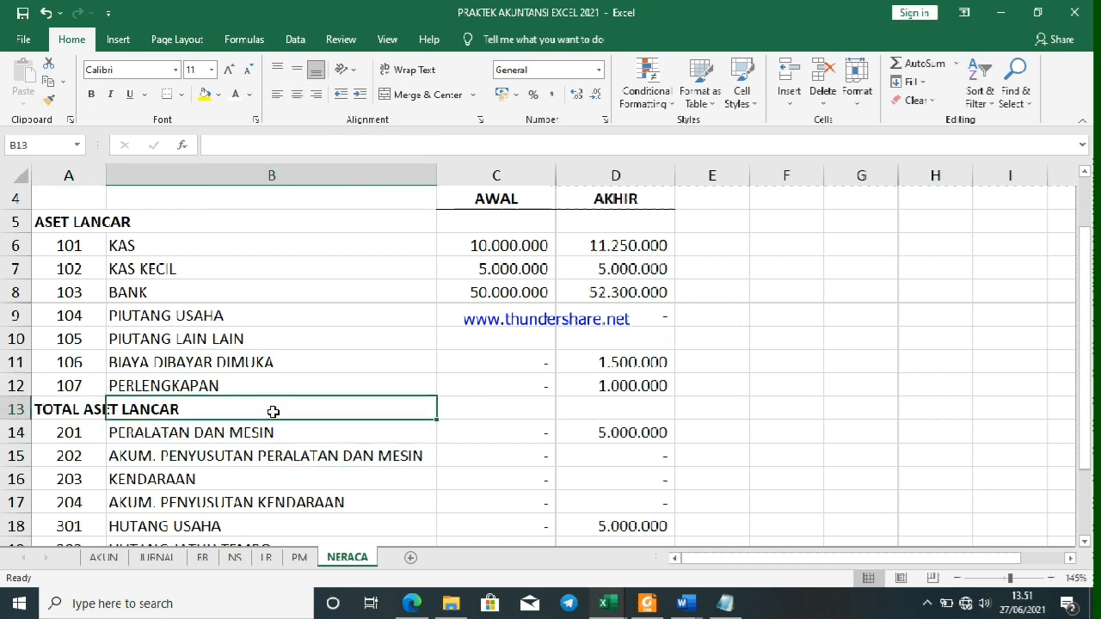
pyautogui.click(370, 440)
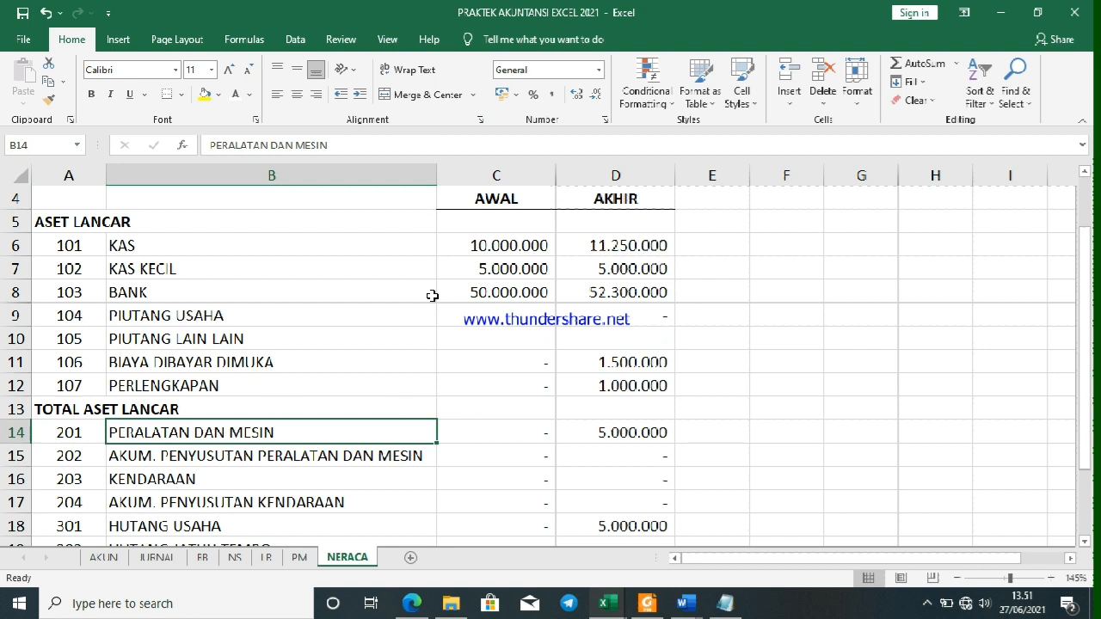
# AutoSum the AWAL balances C6:C12 into C13 and make the total bold
pyautogui.moveTo(478, 246); pyautogui.dragTo(478, 408)
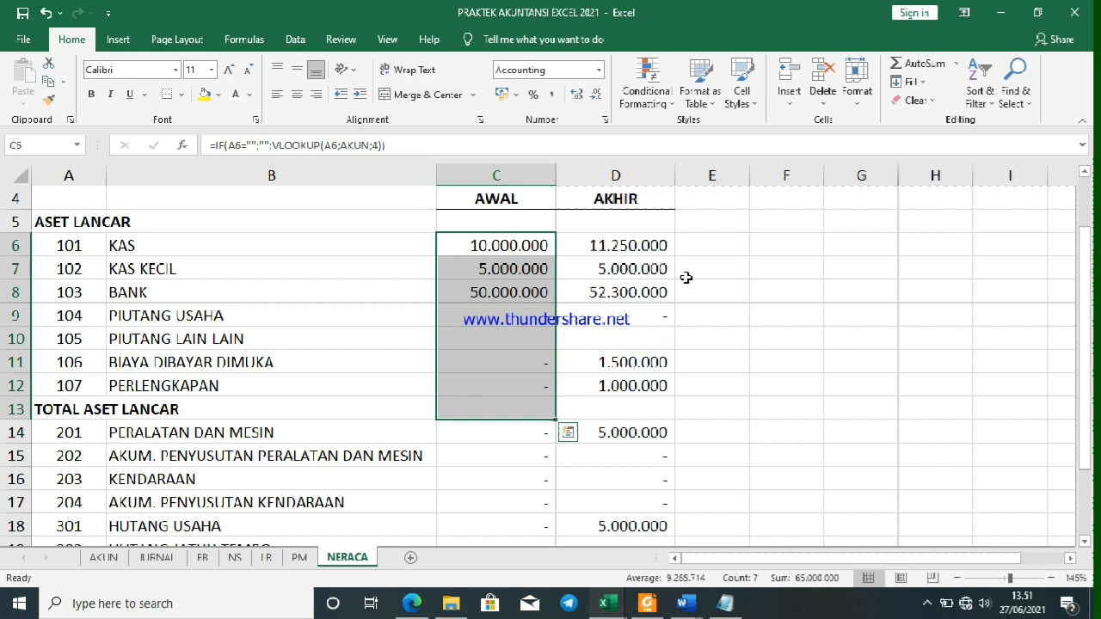
pyautogui.click(913, 63)
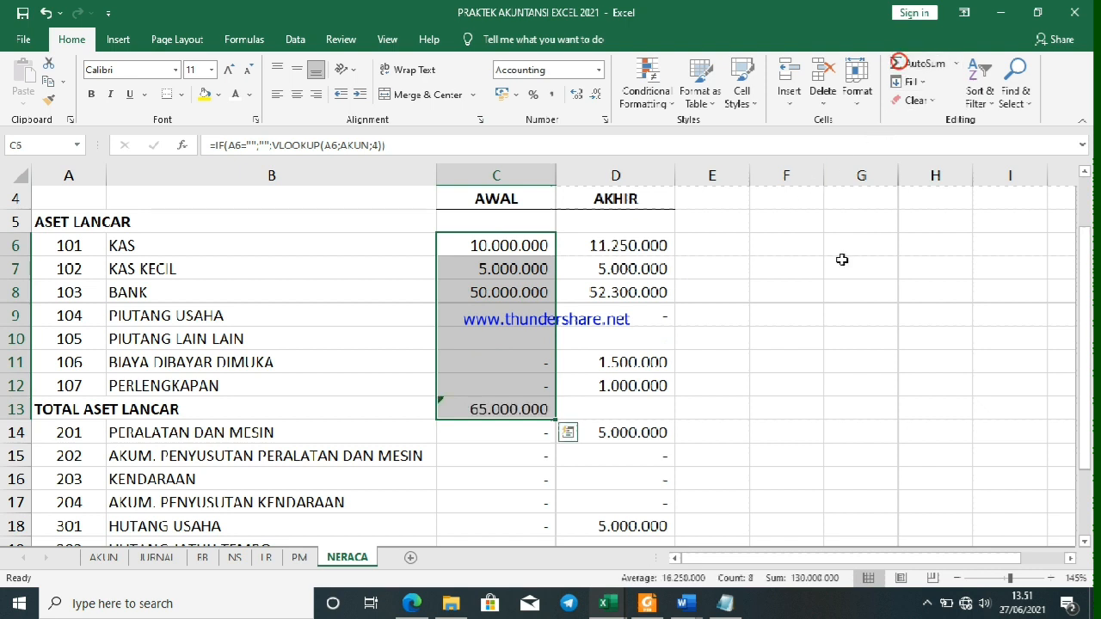
pyautogui.click(451, 406)
pyautogui.hotkey('ctrl', 'b')
# Fill the TOTAL ASET LANCAR row A13:D13 with yellow and copy the AWAL total formula from C13 to D13
pyautogui.moveTo(89, 401); pyautogui.dragTo(596, 408)
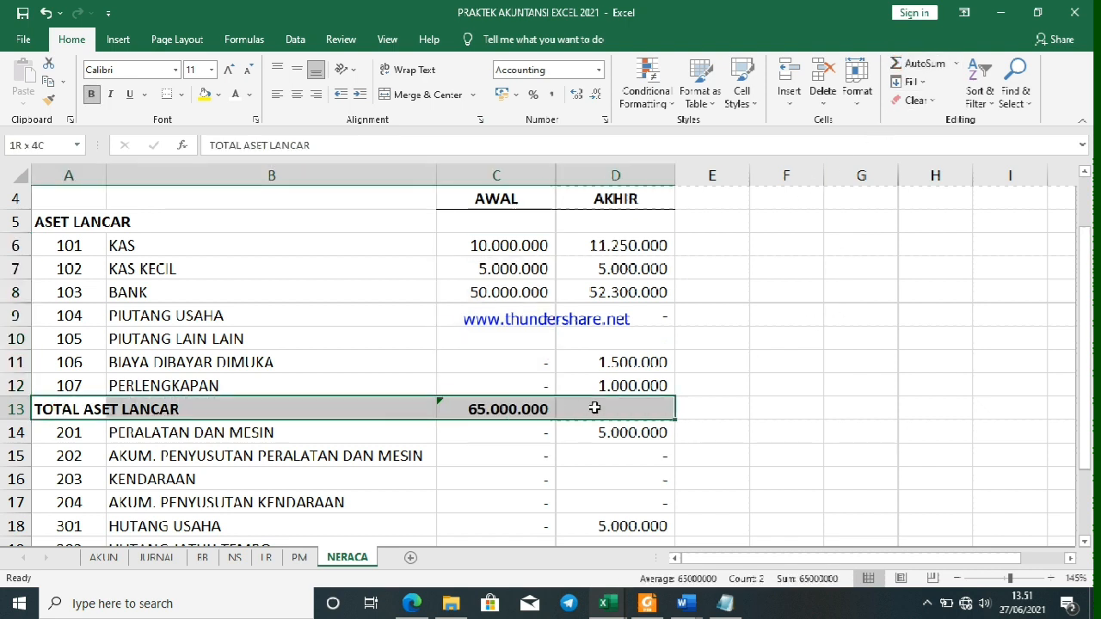
pyautogui.click(213, 97)
pyautogui.click(514, 411)
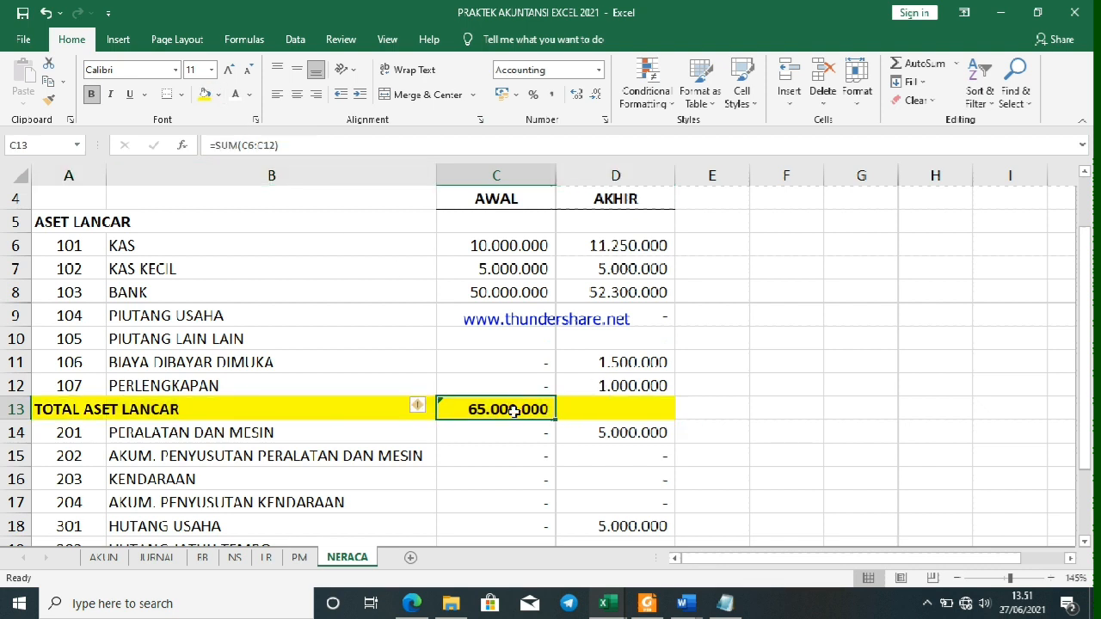
pyautogui.hotkey('ctrl', 'c')
pyautogui.press('Right')
pyautogui.press('Return')
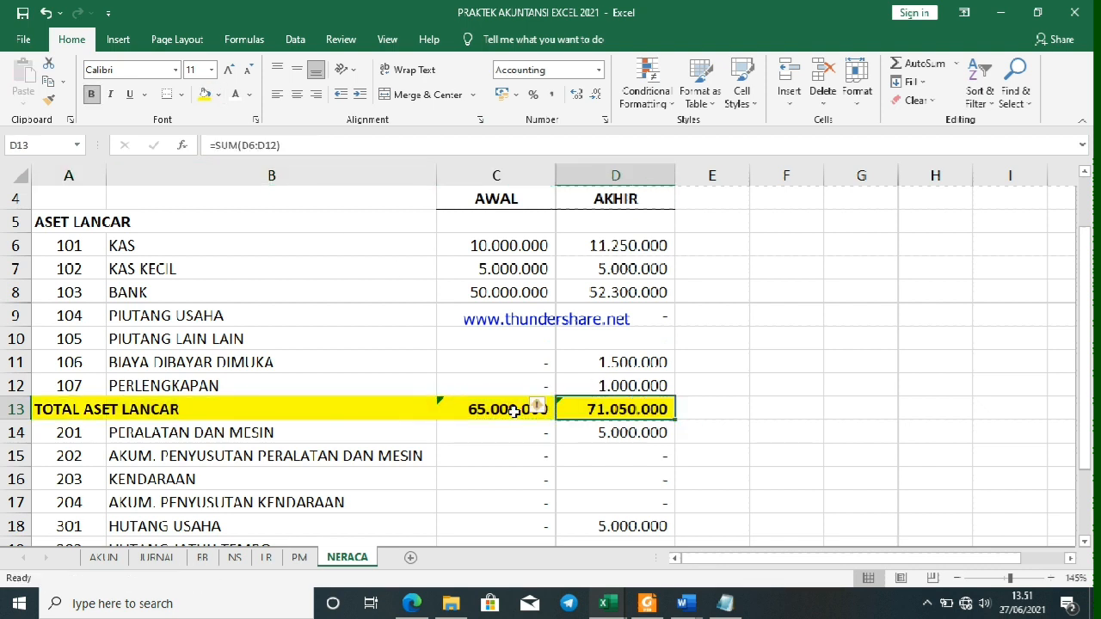
# Ignore the inconsistent formula errors flagged on the totals in C13 and D13
pyautogui.click(313, 461)
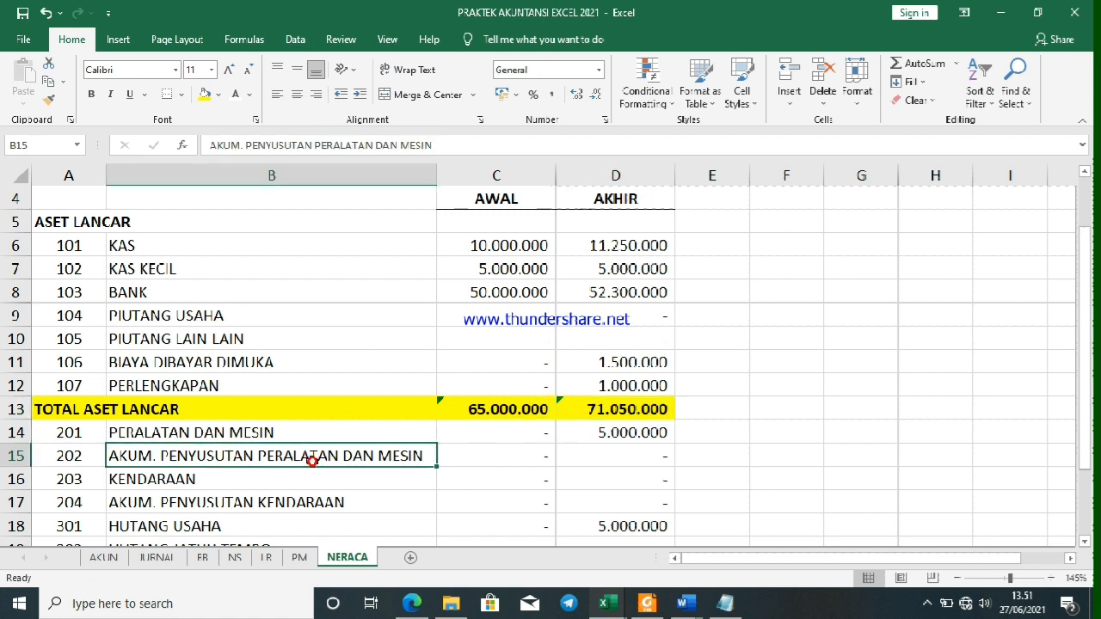
pyautogui.click(440, 409)
pyautogui.click(419, 406)
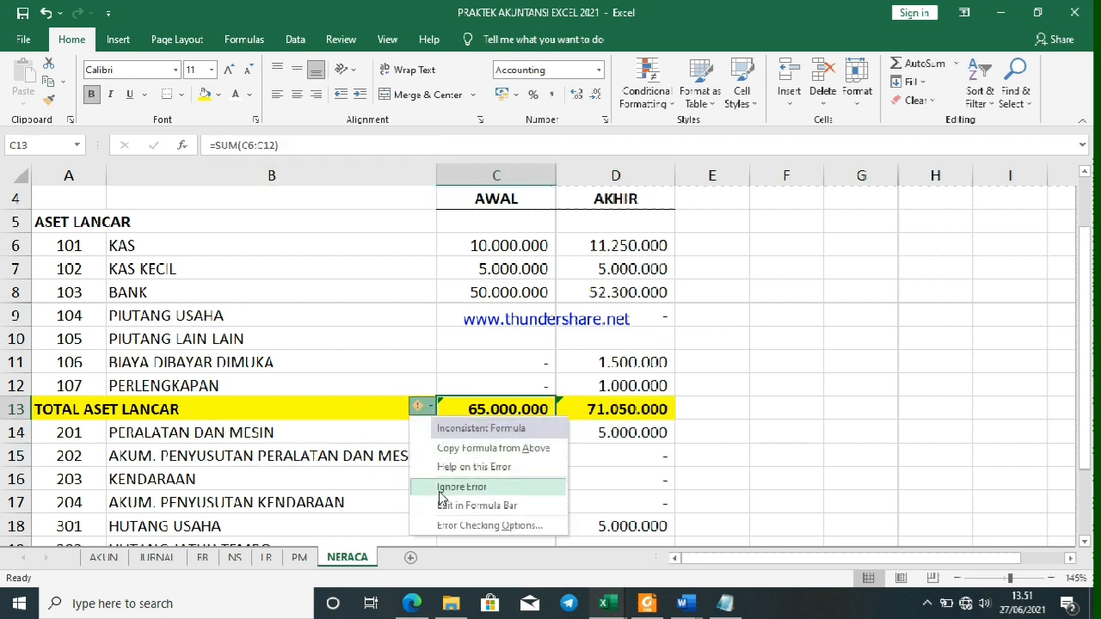
pyautogui.click(440, 488)
pyautogui.click(563, 401)
pyautogui.click(541, 405)
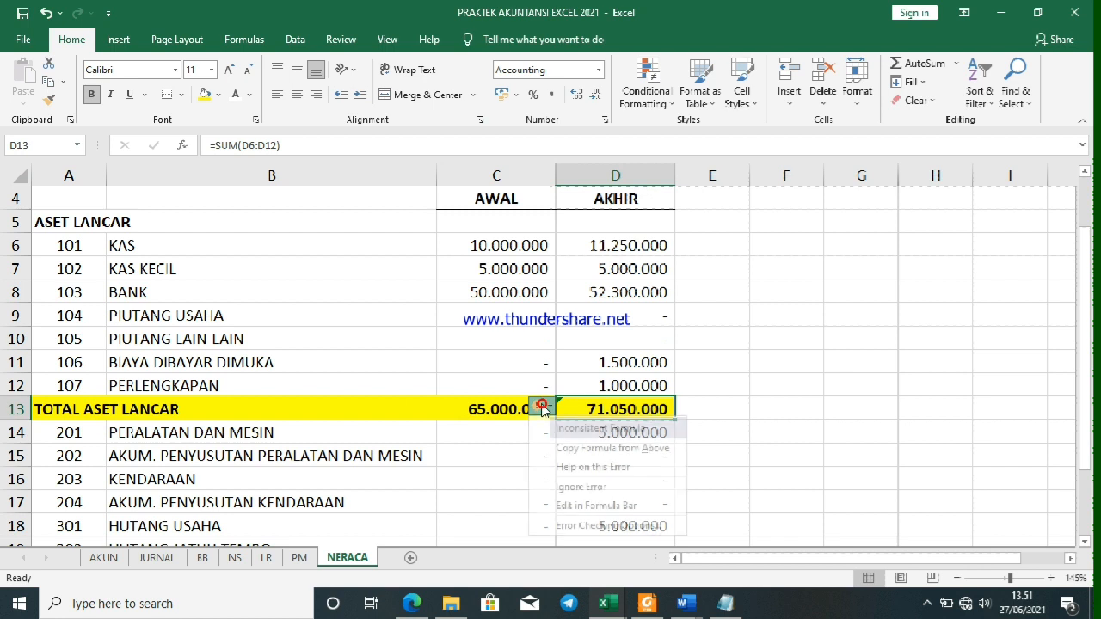
pyautogui.click(559, 487)
pyautogui.click(540, 480)
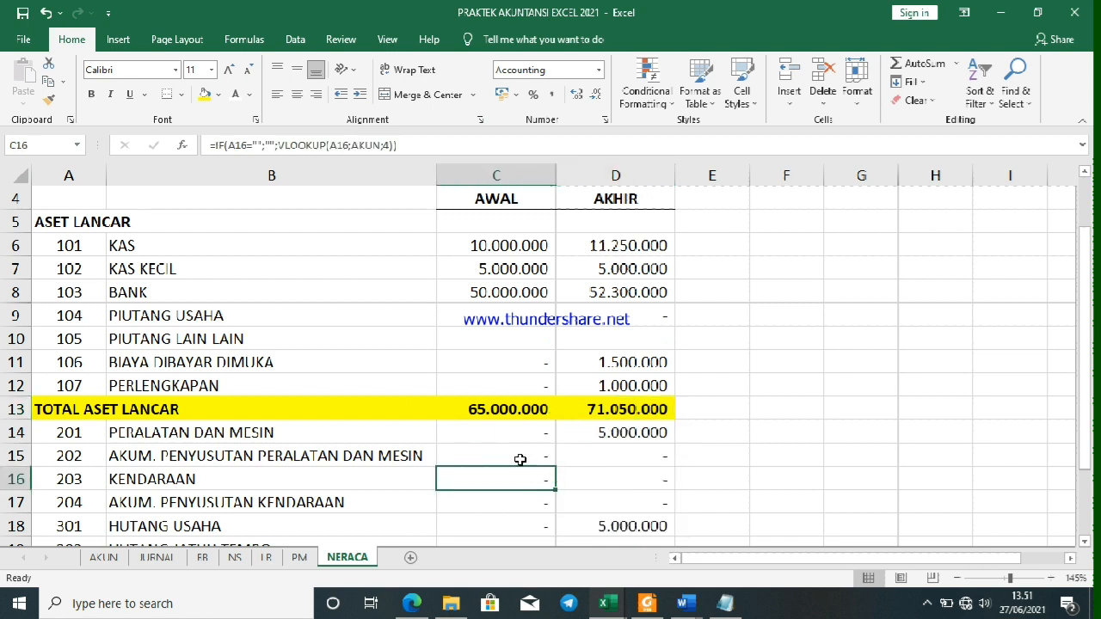
# Insert a row above account 201 PERALATAN DAN MESIN and remove the fill colour from A14:D14
pyautogui.scroll(-2, 521, 460)
pyautogui.scroll(1, 519, 449)
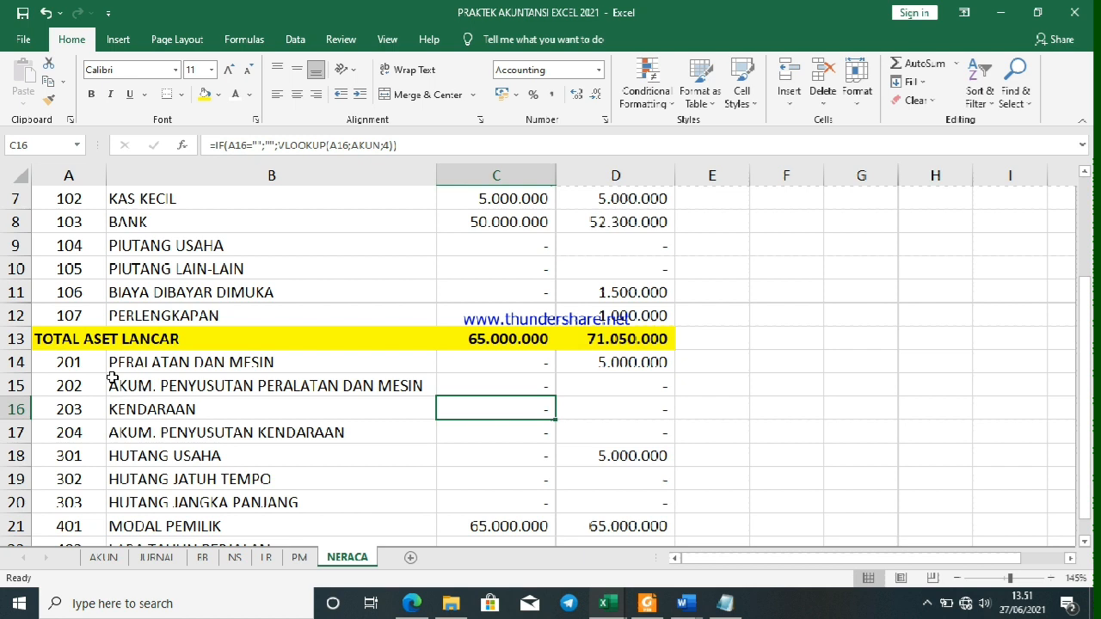
pyautogui.rightClick(16, 362)
pyautogui.click(53, 239)
pyautogui.click(187, 501)
pyautogui.moveTo(54, 361); pyautogui.dragTo(592, 364)
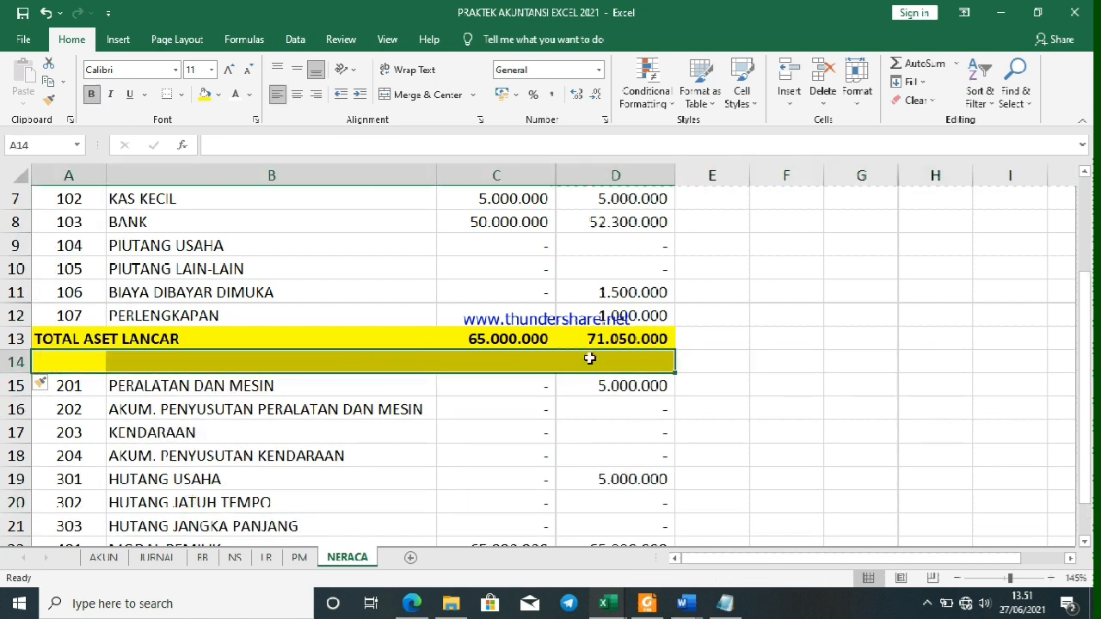
pyautogui.click(219, 94)
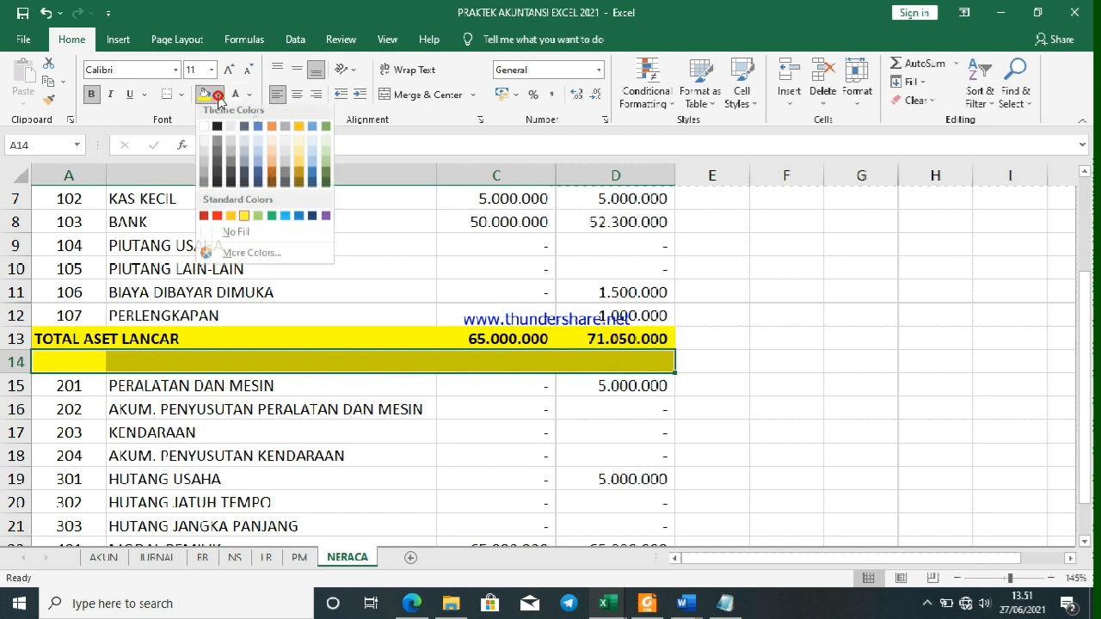
pyautogui.click(222, 236)
# Enter the heading "ASET TETAP" in A14 above the PERALATAN DAN MESIN account
pyautogui.click(83, 362)
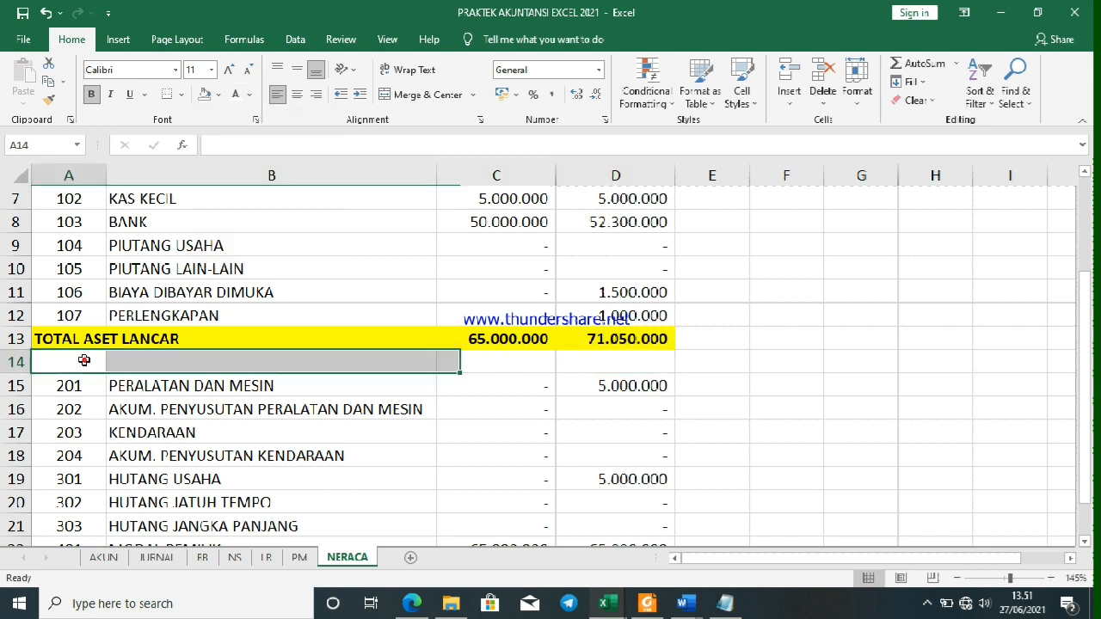
pyautogui.write('ASET L')
pyautogui.press('BackSpace')
pyautogui.press('BackSpace')
pyautogui.write('TETAP')
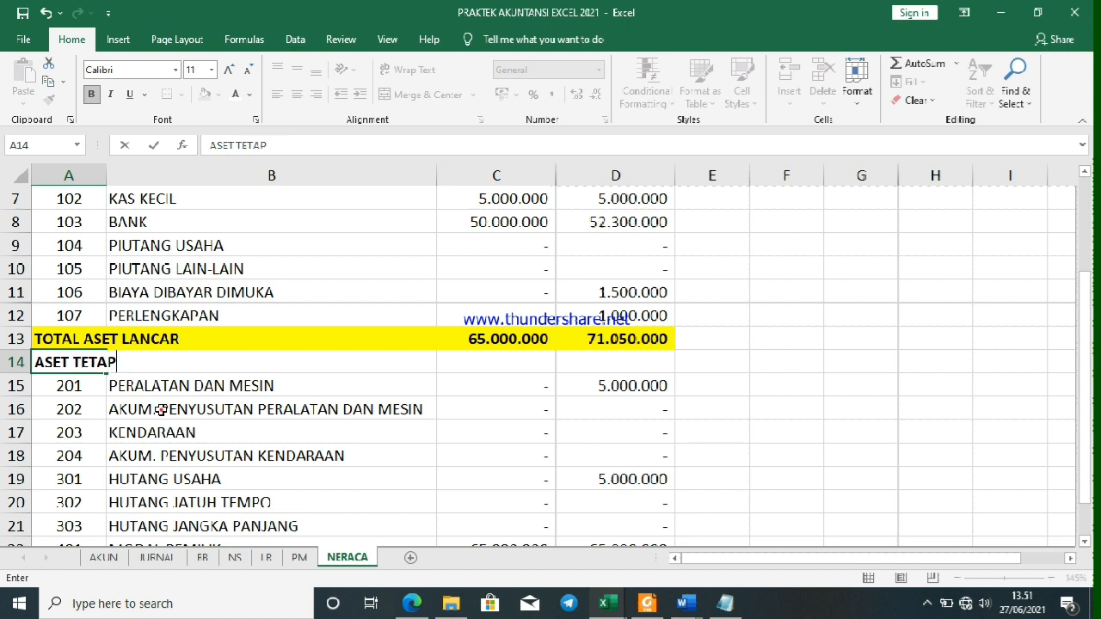
pyautogui.click(161, 411)
# Insert a row above account 301 HUTANG USAHA
pyautogui.scroll(-1, 160, 410)
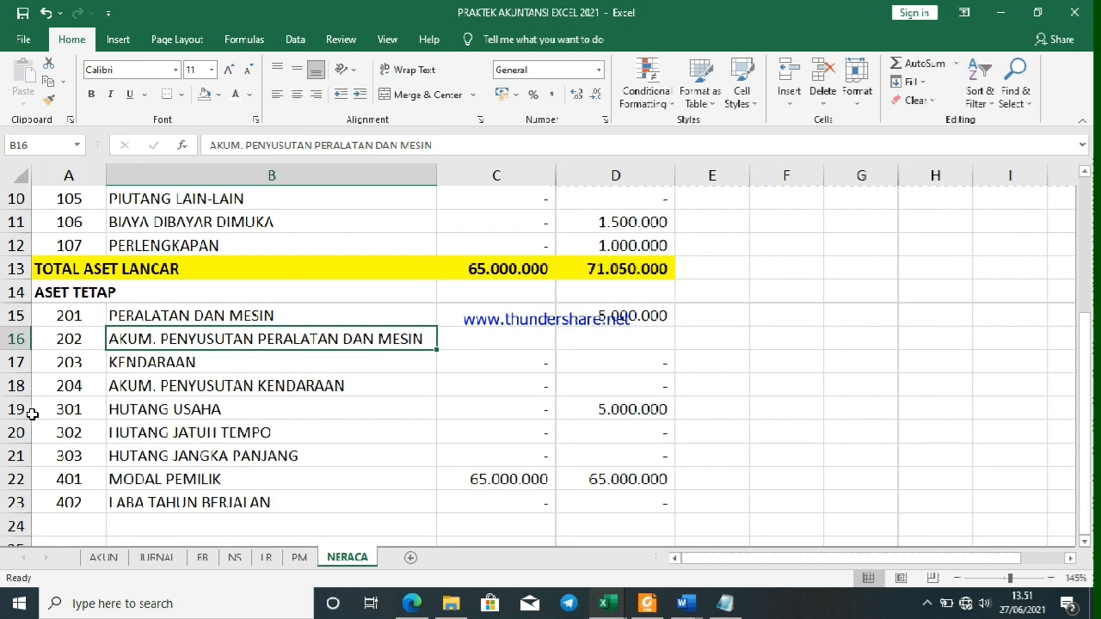
pyautogui.rightClick(32, 412)
pyautogui.click(61, 275)
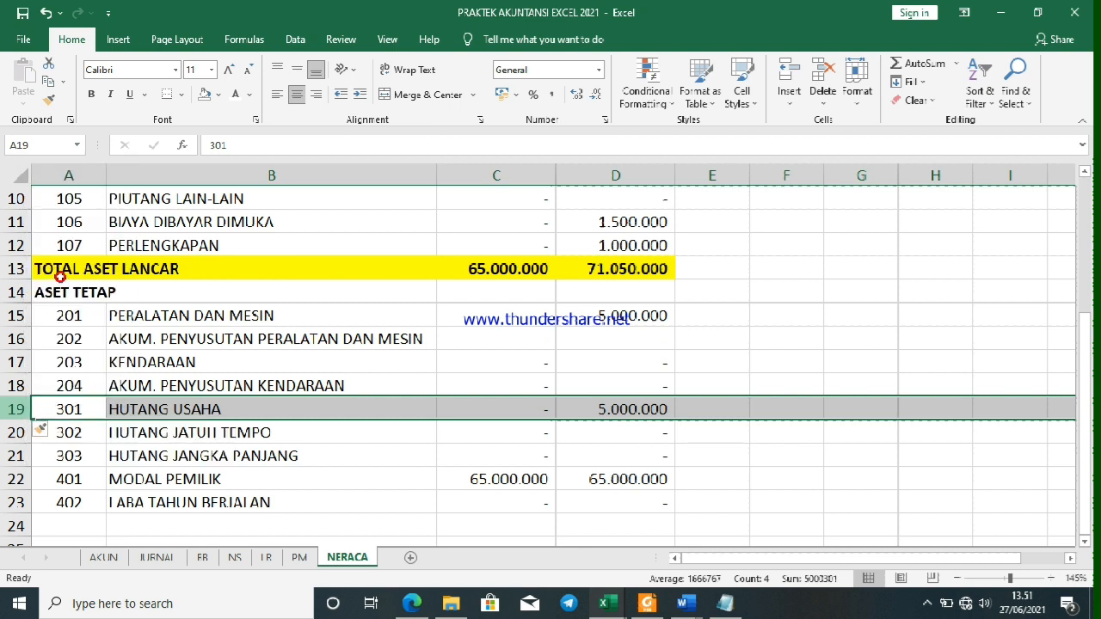
# Label the new row above HUTANG USAHA as TOTAL ASET TETAP in A19, left-aligned and bold
pyautogui.click(78, 409)
pyautogui.write('TOTAL ASET LANCAR')
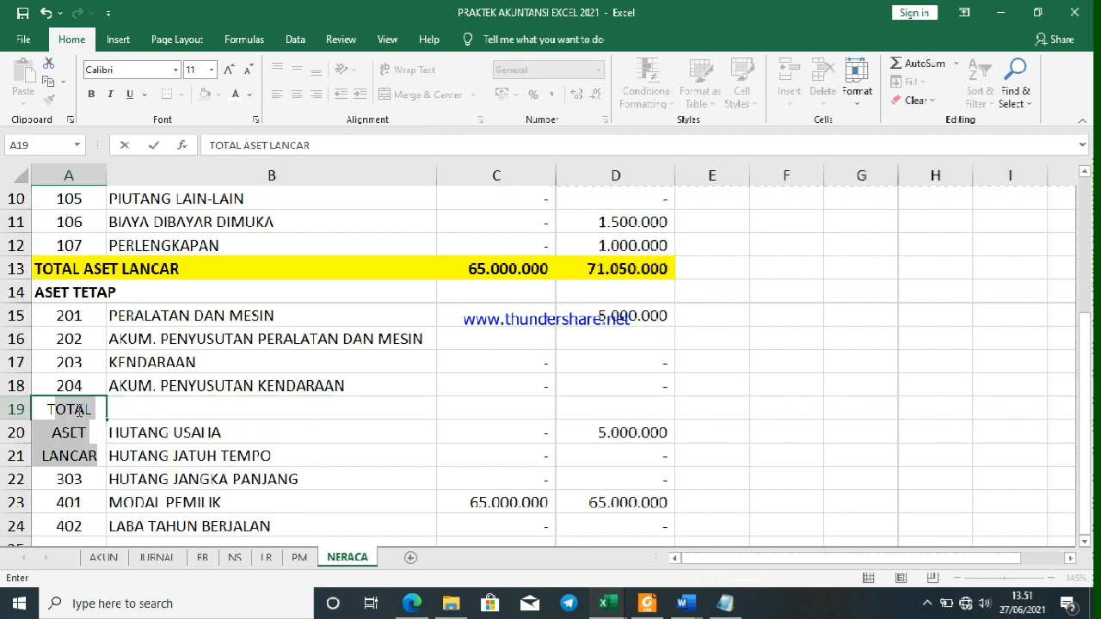
pyautogui.press('BackSpace')
pyautogui.write('AL ASET ')
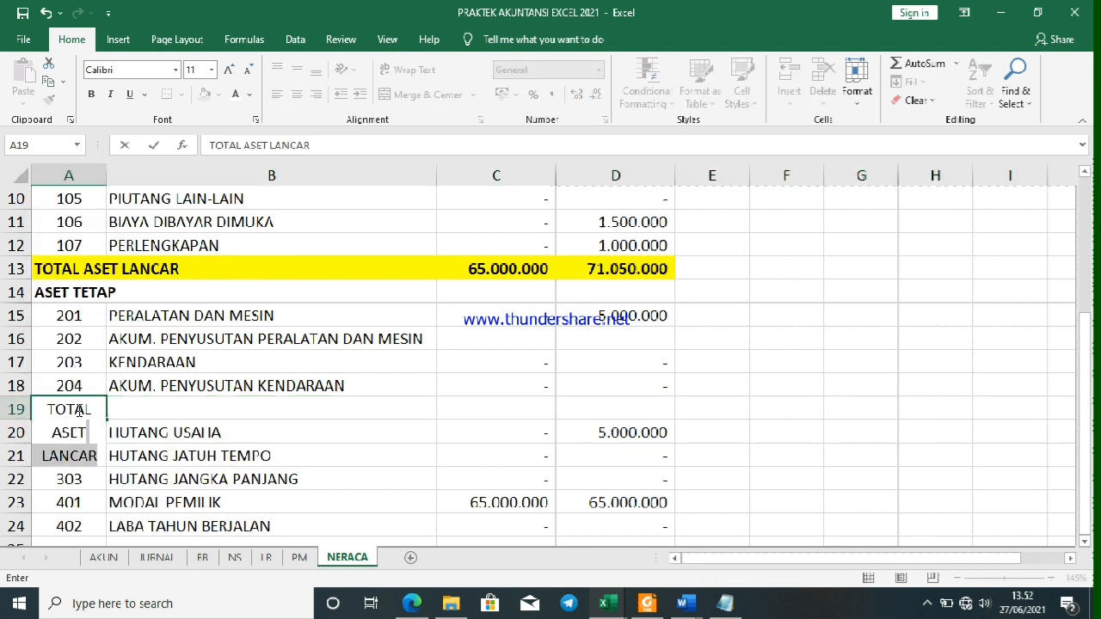
pyautogui.write('TETAP')
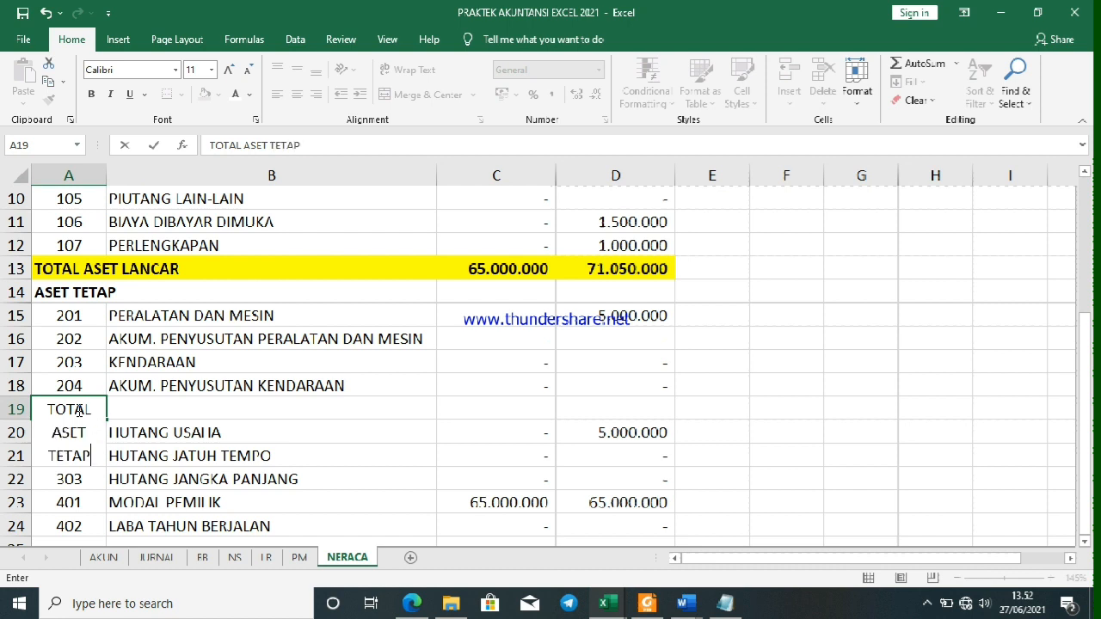
pyautogui.click(276, 441)
pyautogui.click(59, 412)
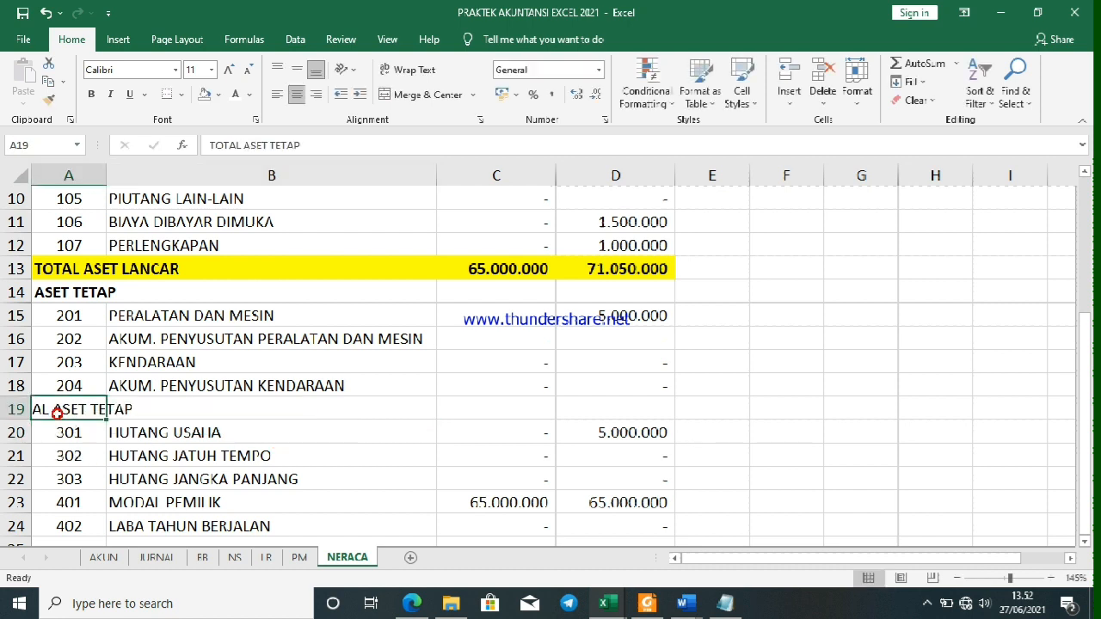
pyautogui.click(277, 95)
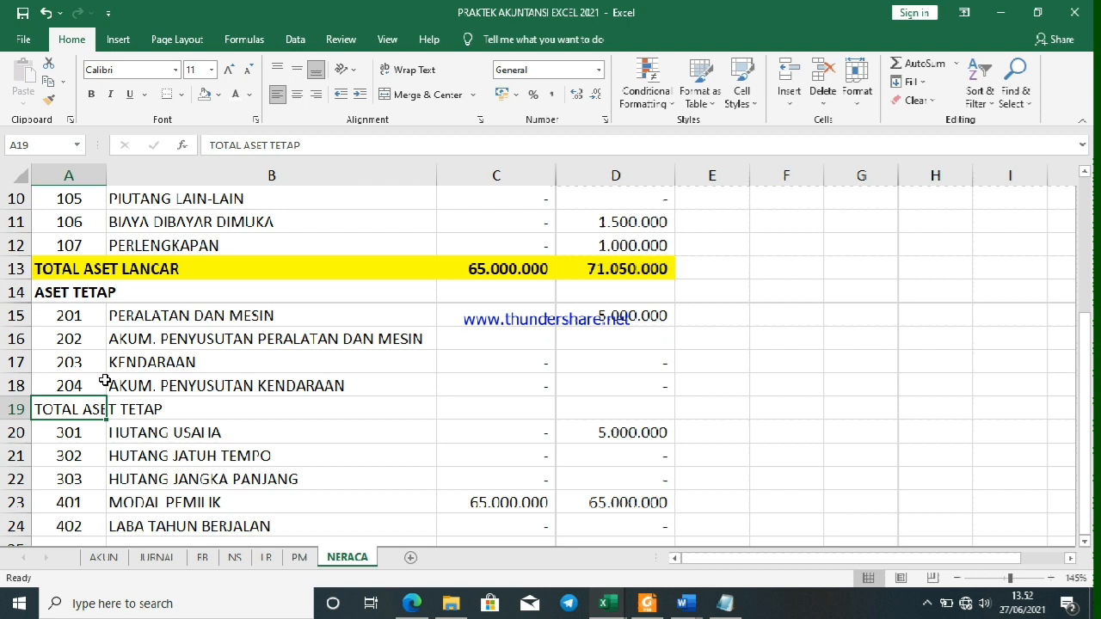
pyautogui.hotkey('ctrl', 'b')
# Insert another row above HUTANG USAHA and enter the label TOTAL ASET in A20
pyautogui.rightClick(15, 431)
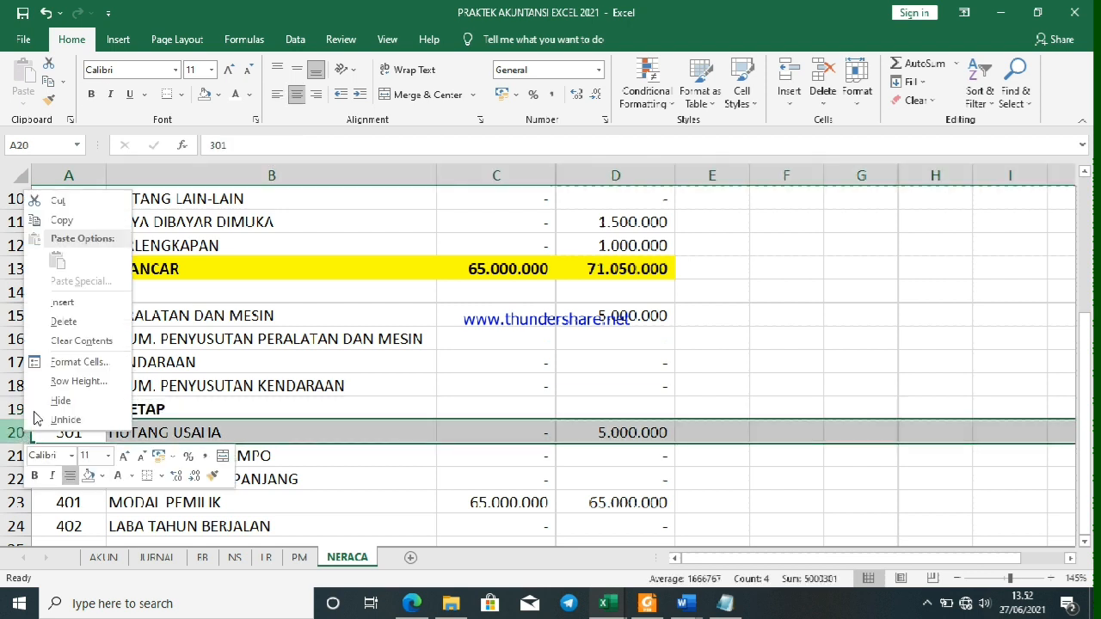
pyautogui.click(63, 302)
pyautogui.click(59, 428)
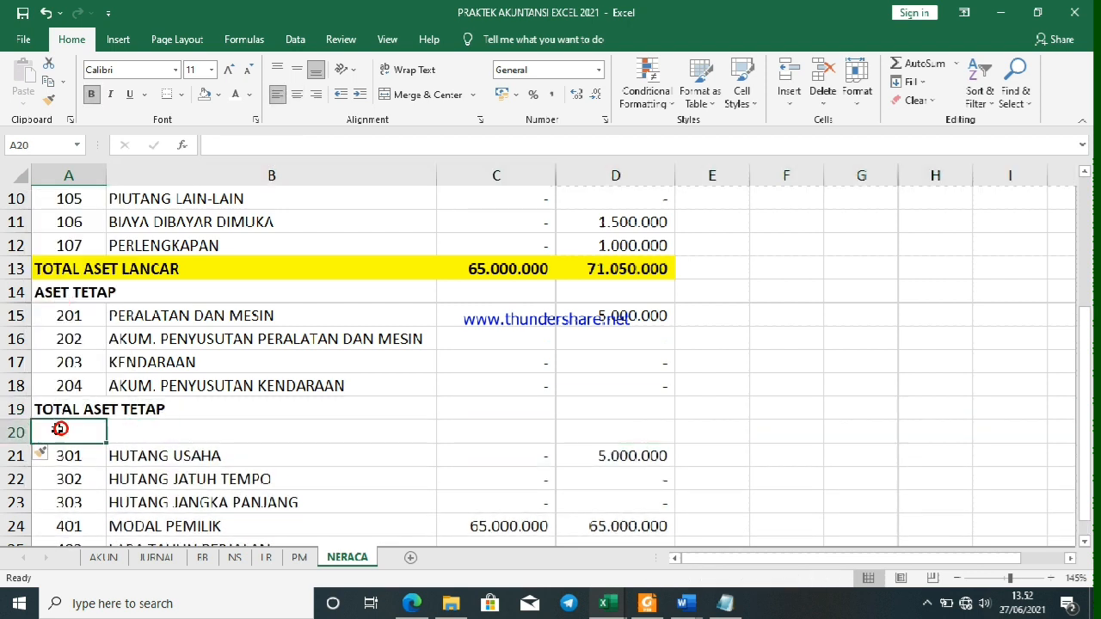
pyautogui.write('TOTAL ASET')
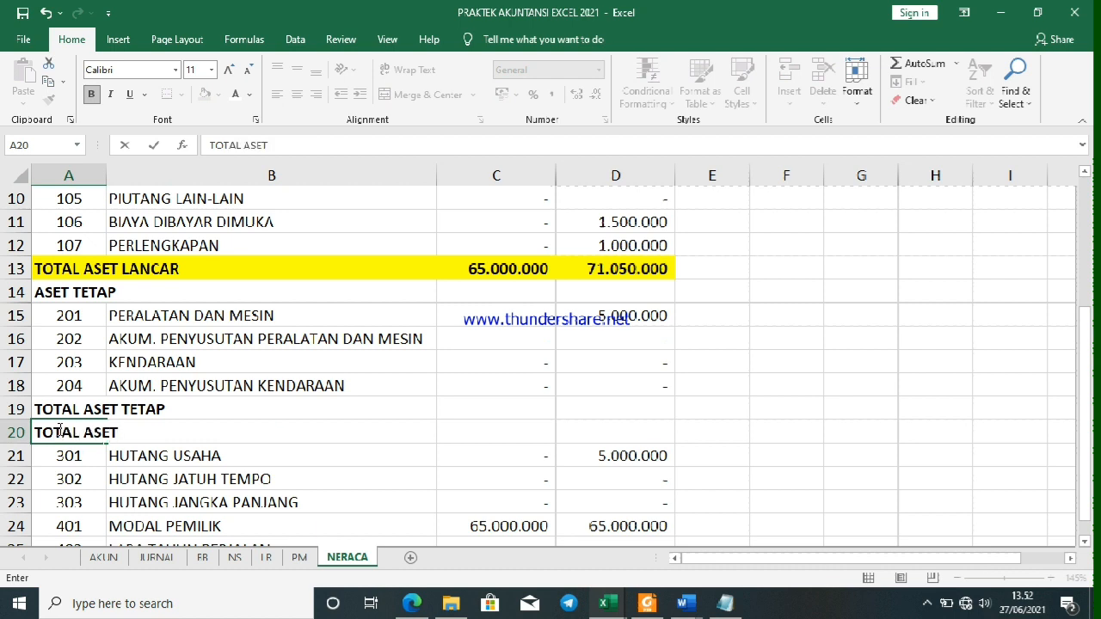
pyautogui.click(494, 399)
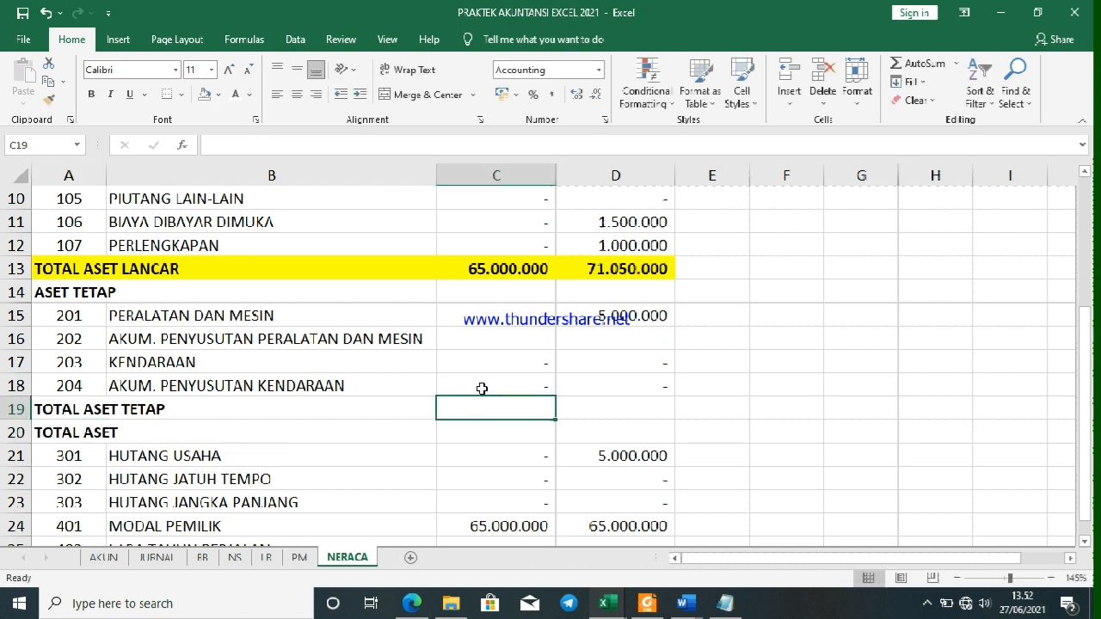
# Negate the D16 formula for AKUM. PENYUSUTAN PERALATAN DAN MESIN by adding a minus sign before IF
pyautogui.click(468, 386)
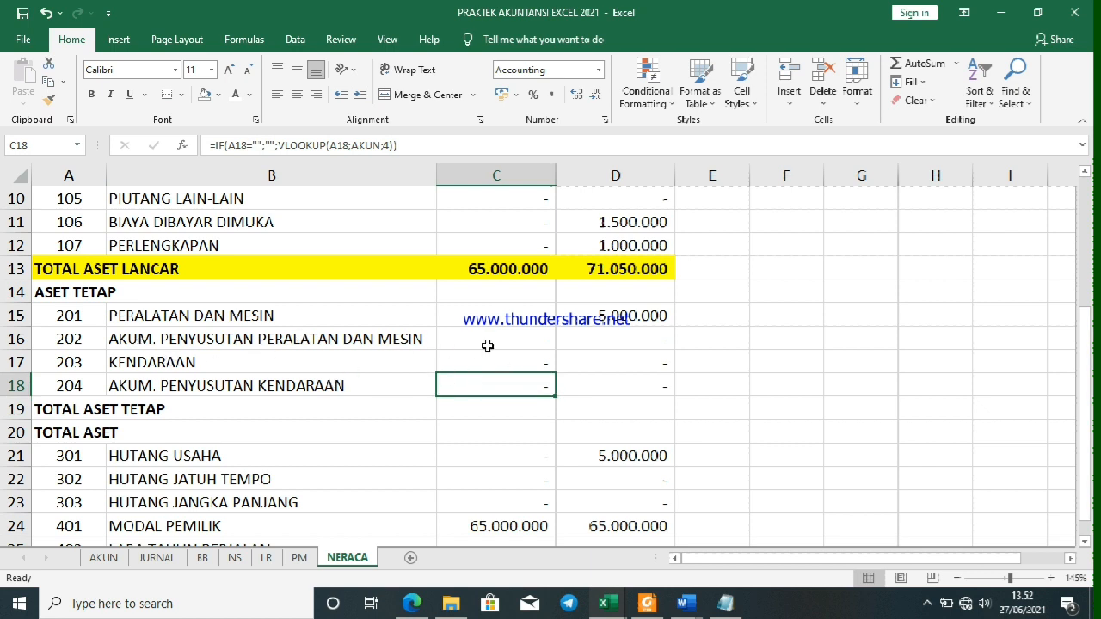
pyautogui.click(578, 342)
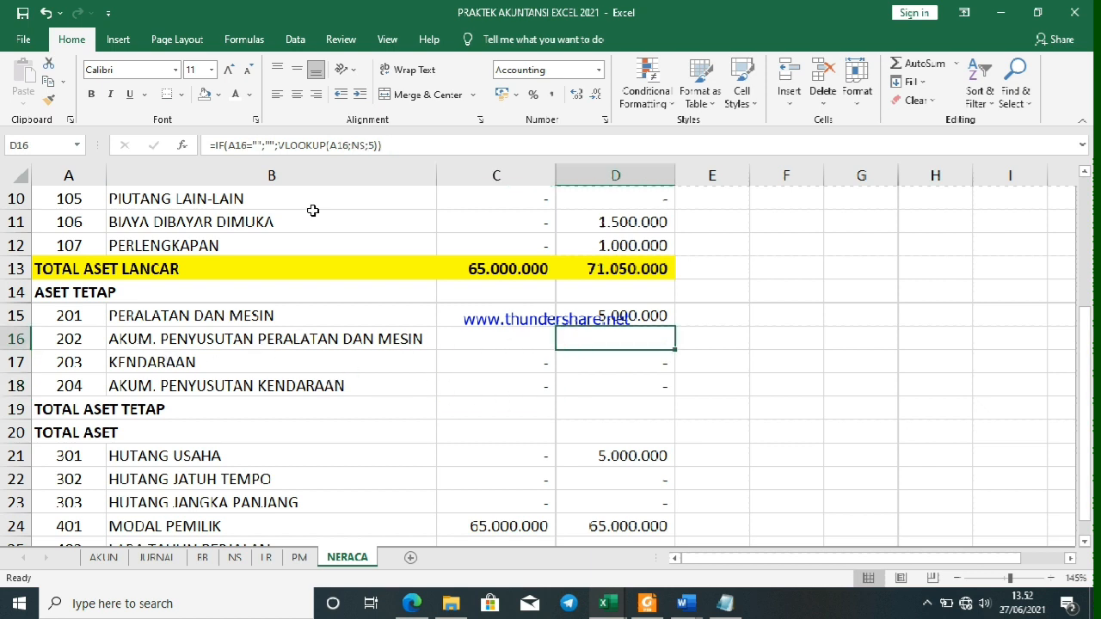
pyautogui.press('F2')
pyautogui.click(207, 146)
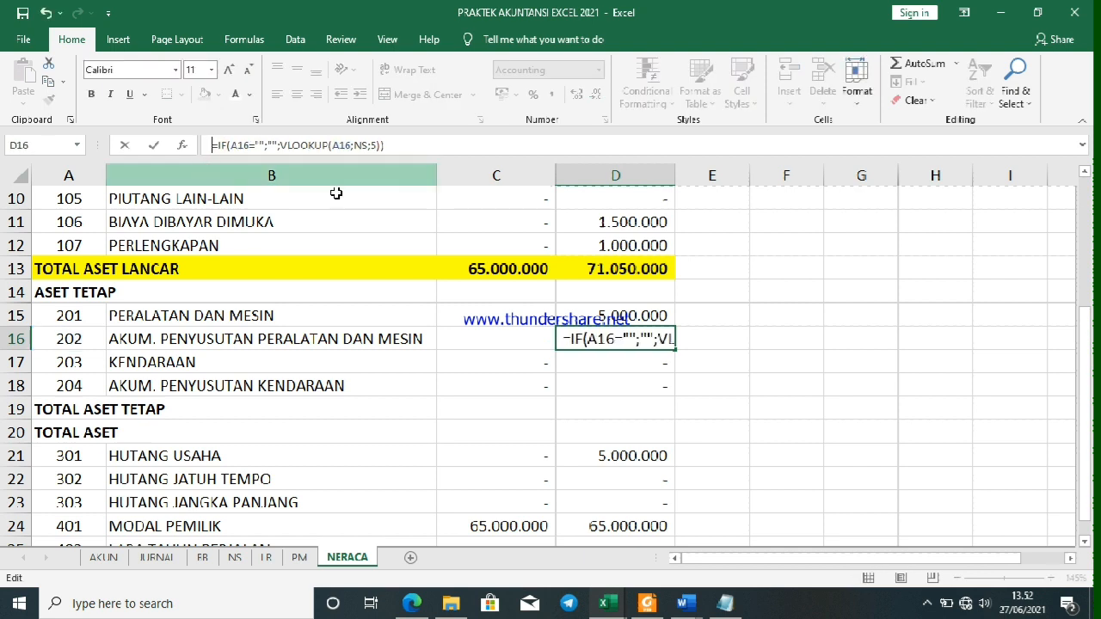
pyautogui.click(918, 405)
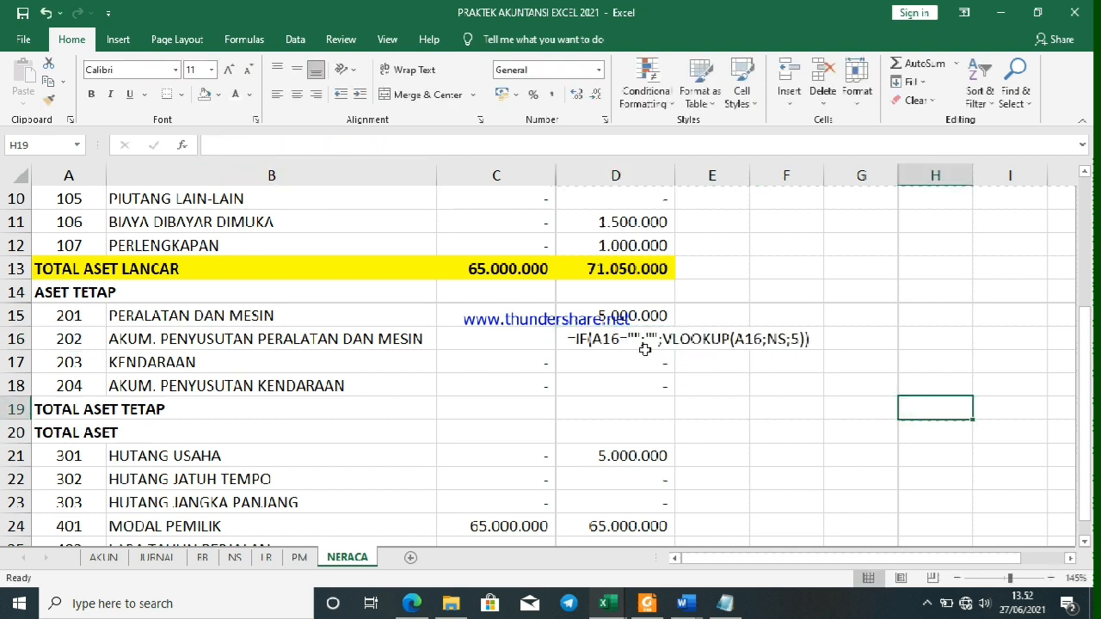
pyautogui.click(576, 340)
pyautogui.press('F2')
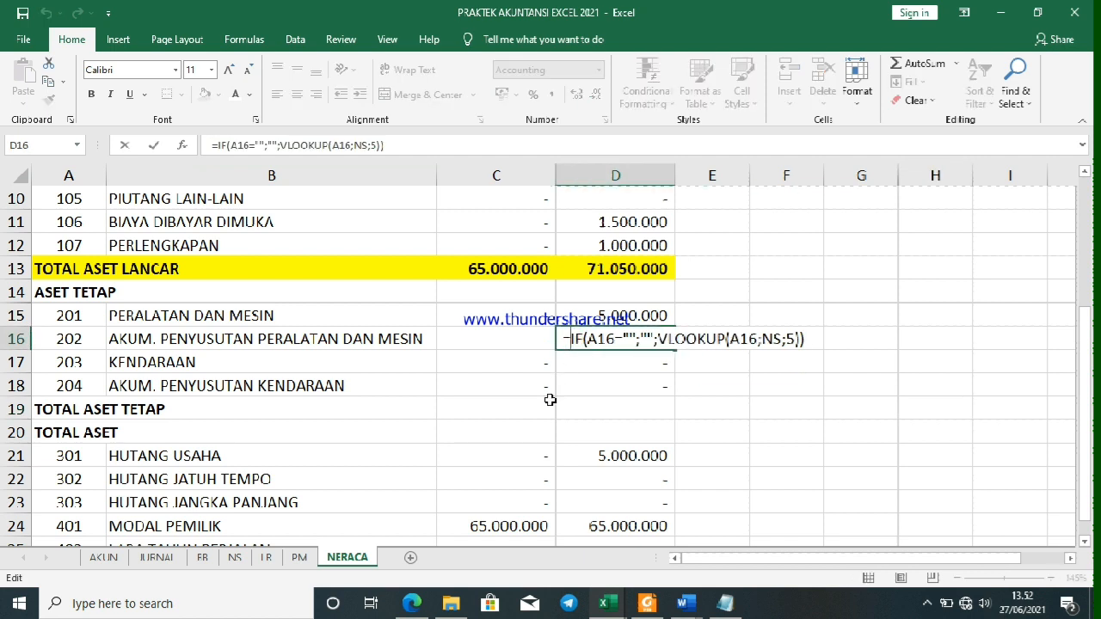
pyautogui.write('-')
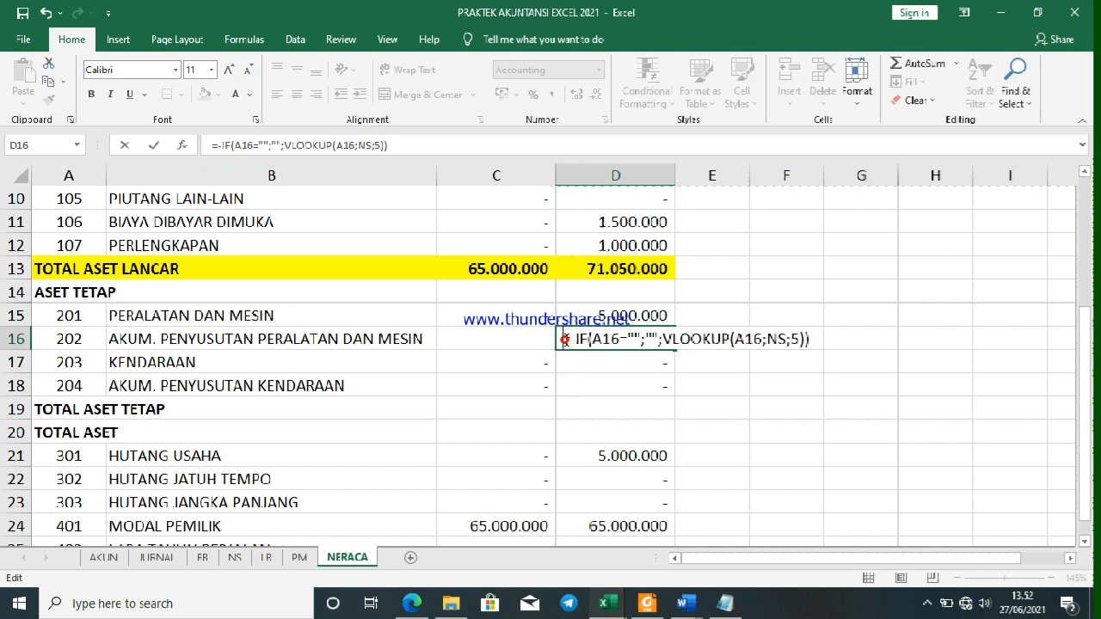
pyautogui.press('BackSpace')
pyautogui.press('Return')
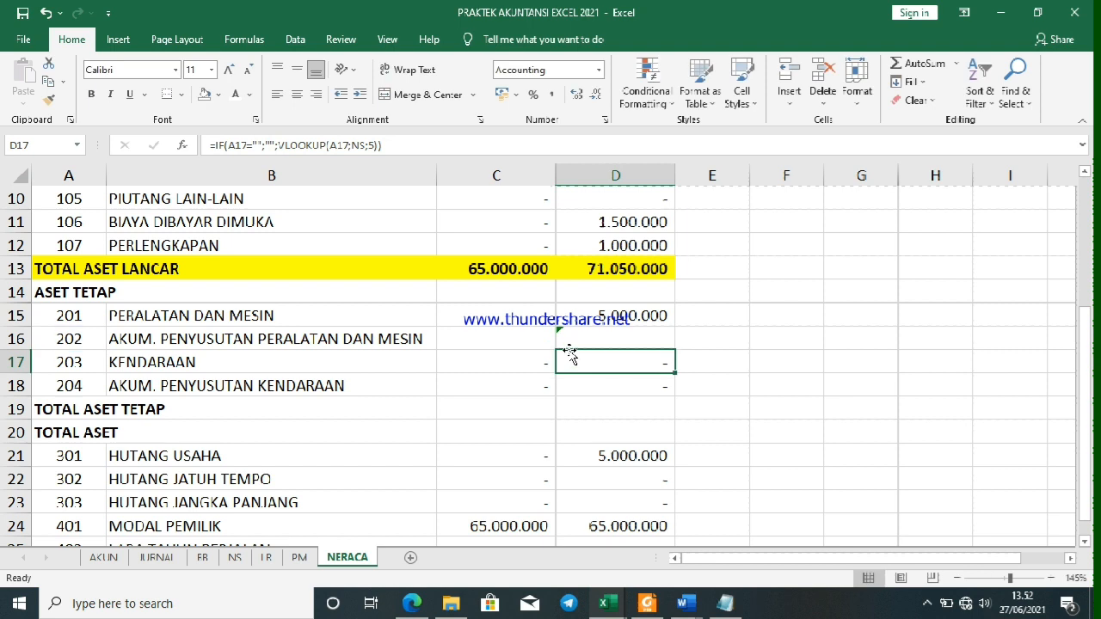
# Negate the C16 formula for AKUM. PENYUSUTAN PERALATAN DAN MESIN with a minus sign before IF as well
pyautogui.click(547, 341)
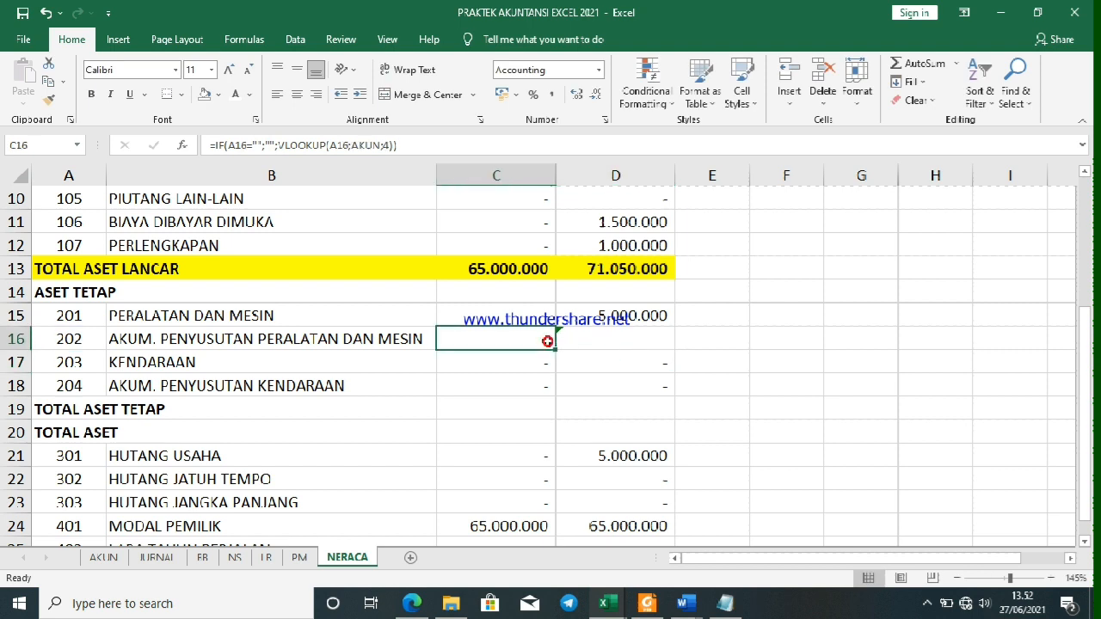
pyautogui.click(215, 144)
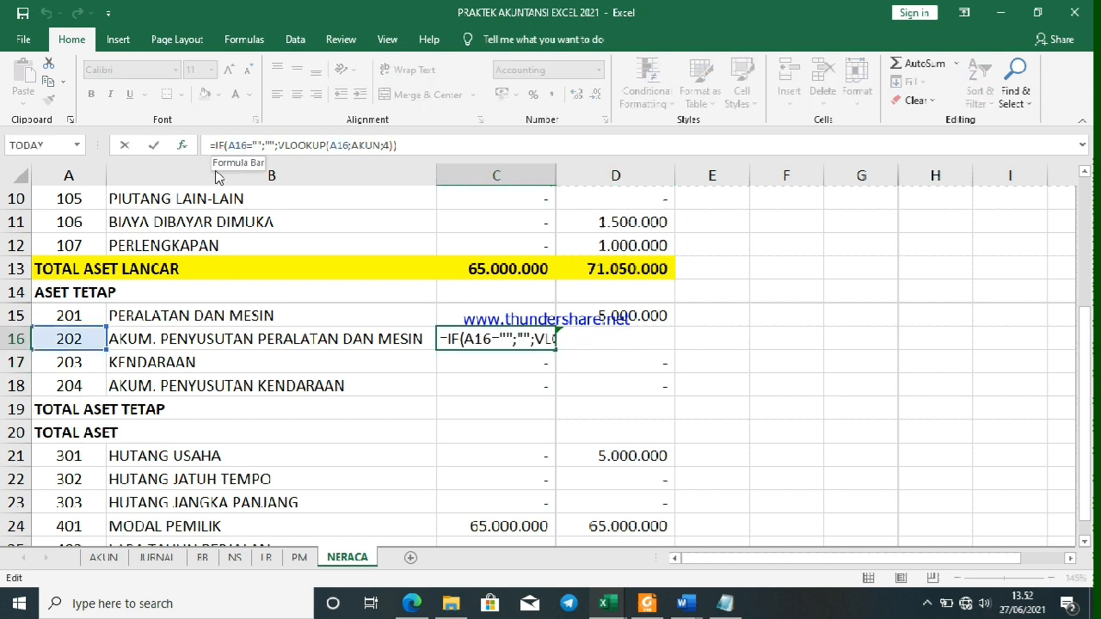
pyautogui.press('Return')
pyautogui.click(605, 418)
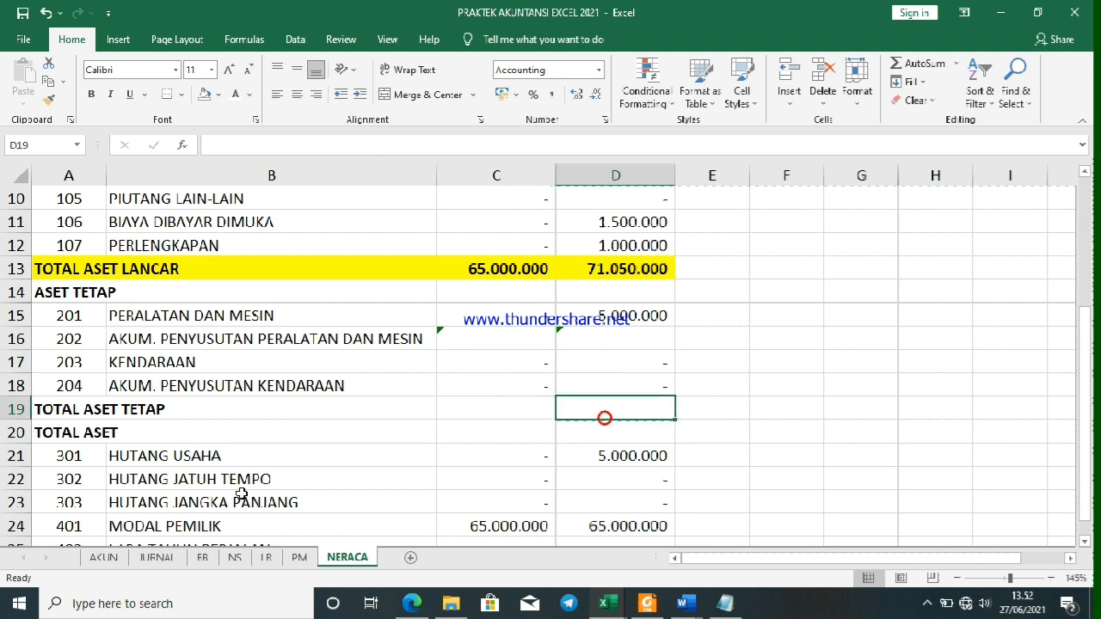
# Clear the journal entries from row 7 downward on the JURNAL sheet, keeping only the 01/01/21 entry
pyautogui.click(156, 557)
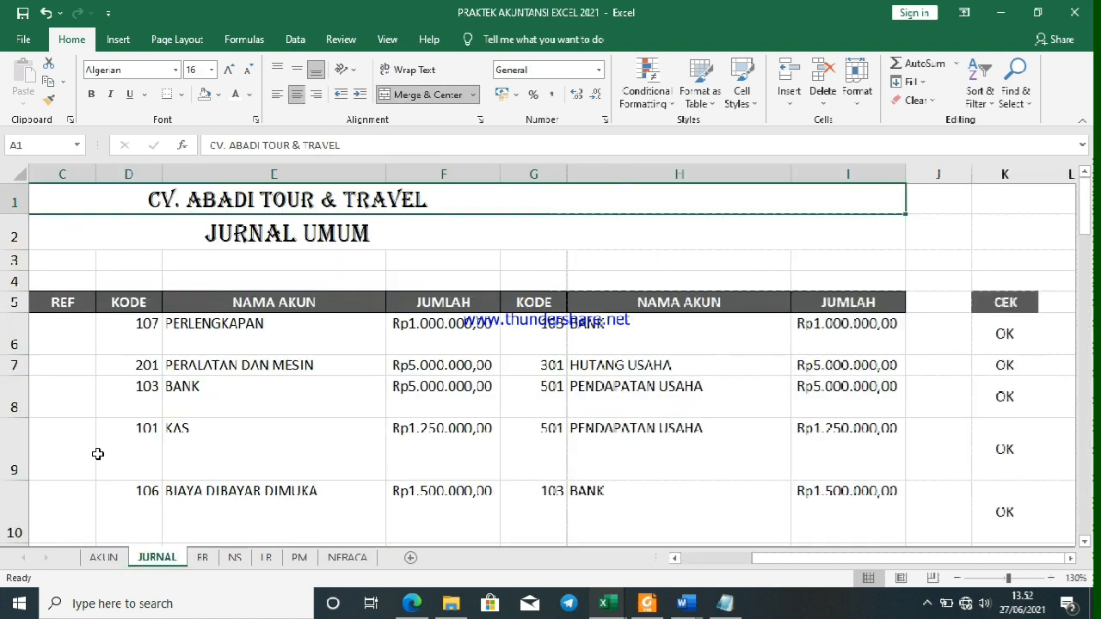
pyautogui.scroll(-2, 93, 389)
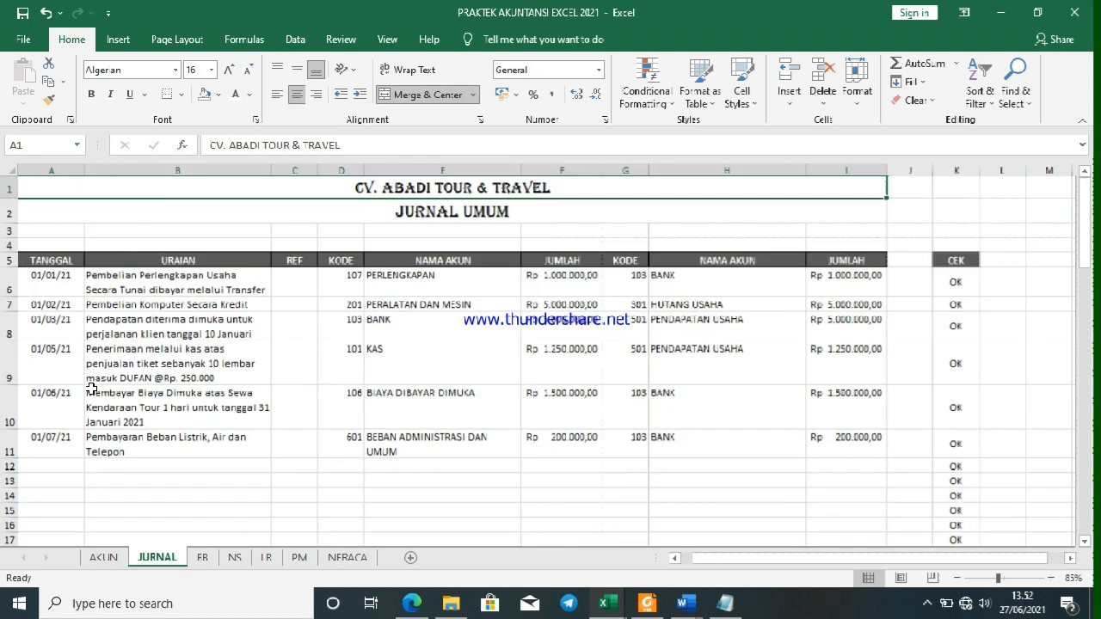
pyautogui.scroll(2, 58, 291)
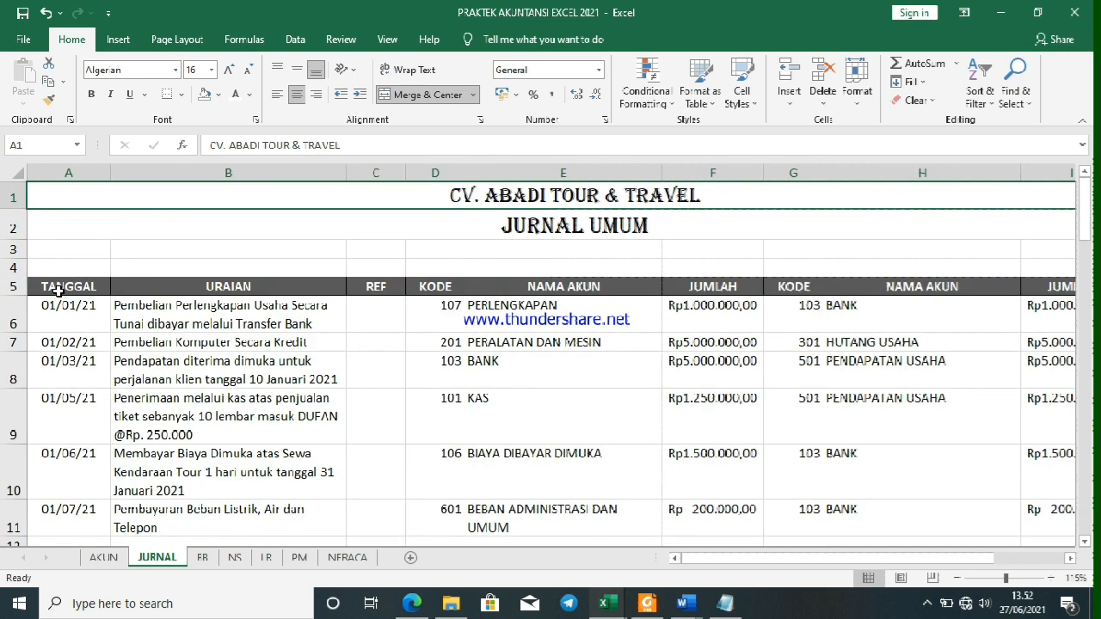
pyautogui.scroll(1, 78, 284)
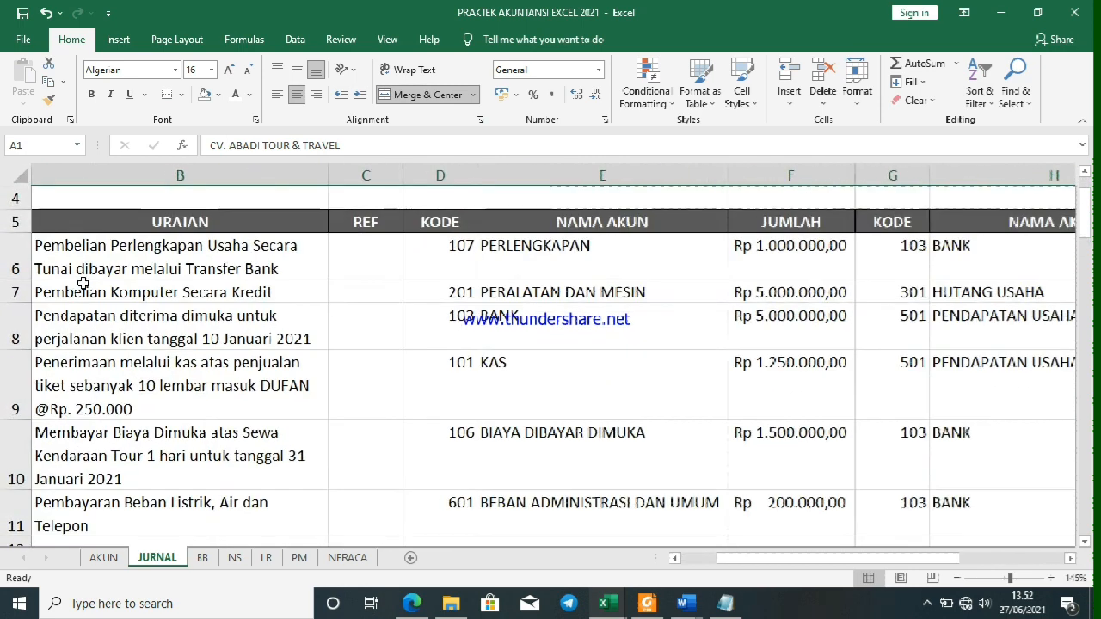
pyautogui.moveTo(866, 560); pyautogui.dragTo(717, 569)
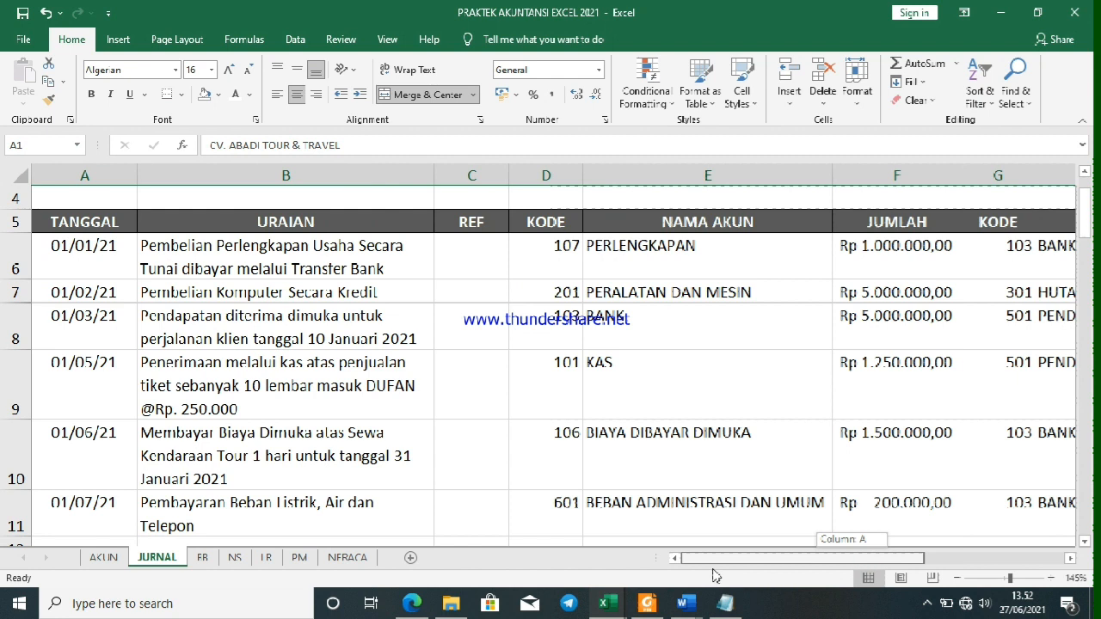
pyautogui.moveTo(80, 295); pyautogui.dragTo(902, 278)
pyautogui.press('Delete')
pyautogui.click(751, 442)
# Enter the date 31 Januari 2021 for a new journal entry in A7
pyautogui.click(111, 352)
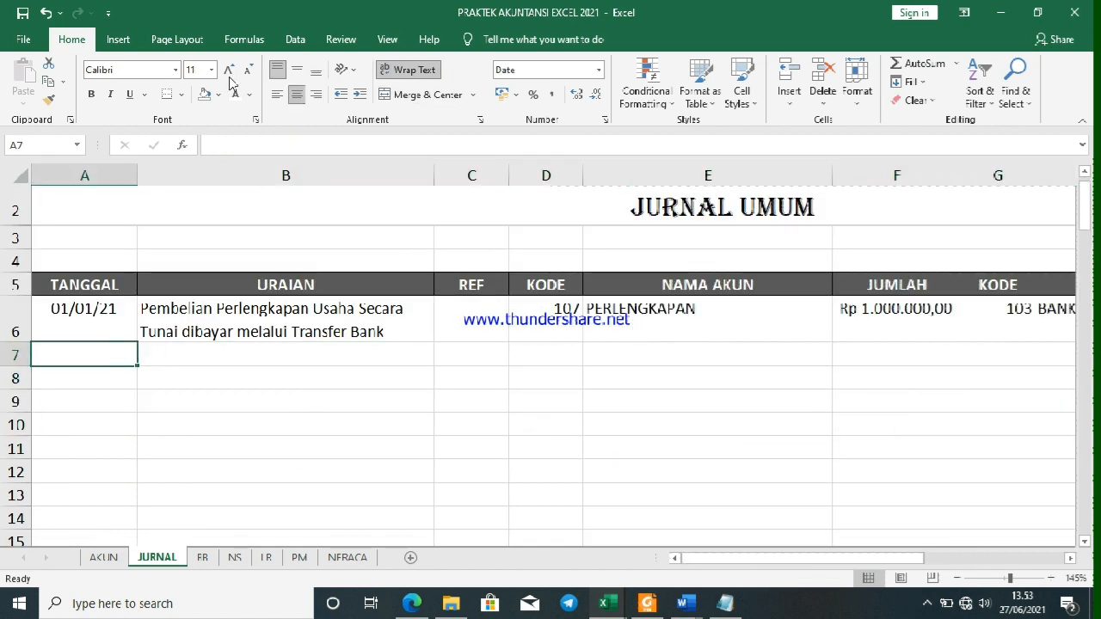
pyautogui.click(299, 441)
pyautogui.click(125, 350)
pyautogui.write('31 Januari 20')
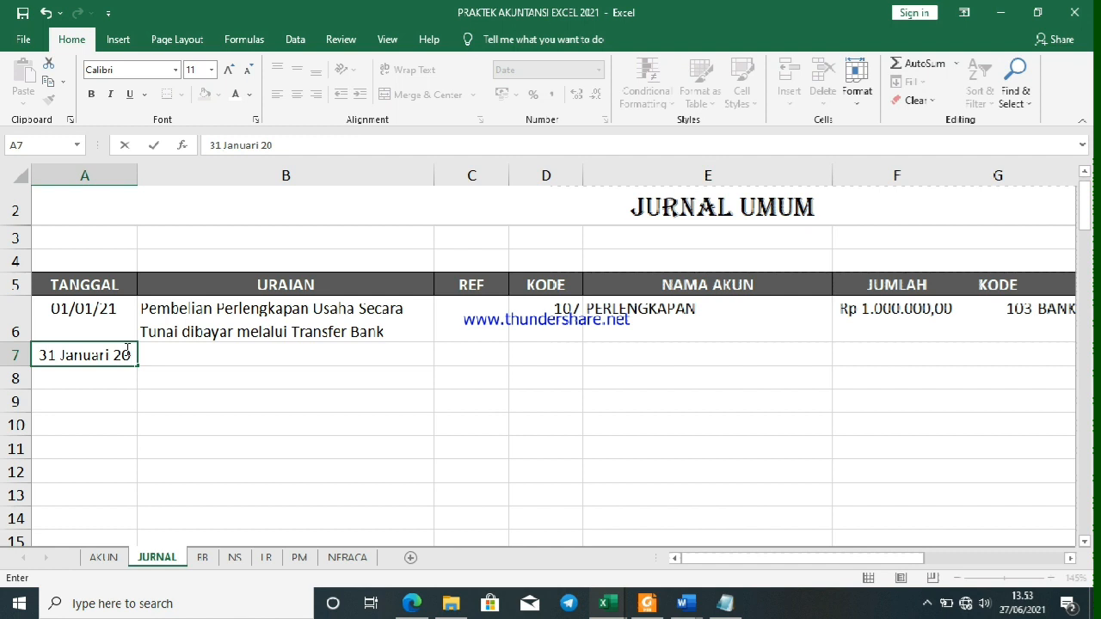
pyautogui.write('21')
pyautogui.press('Tab')
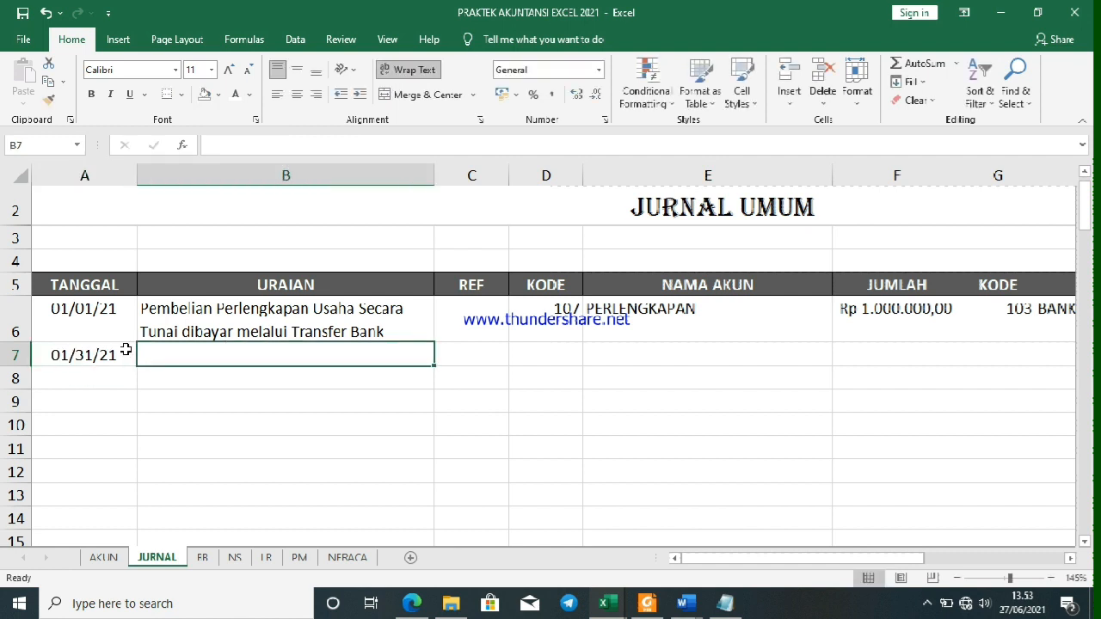
# Enter the description "Penyusutan peralatan untuk bulan januari 2021" in B7
pyautogui.write('Penyusutan')
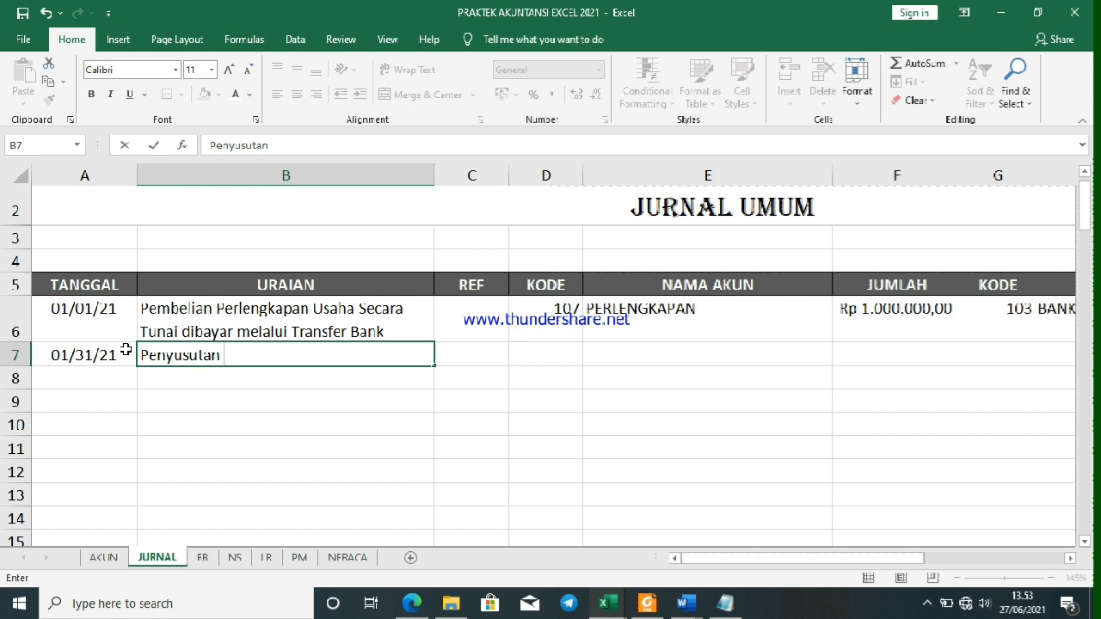
pyautogui.write(' peralatan un')
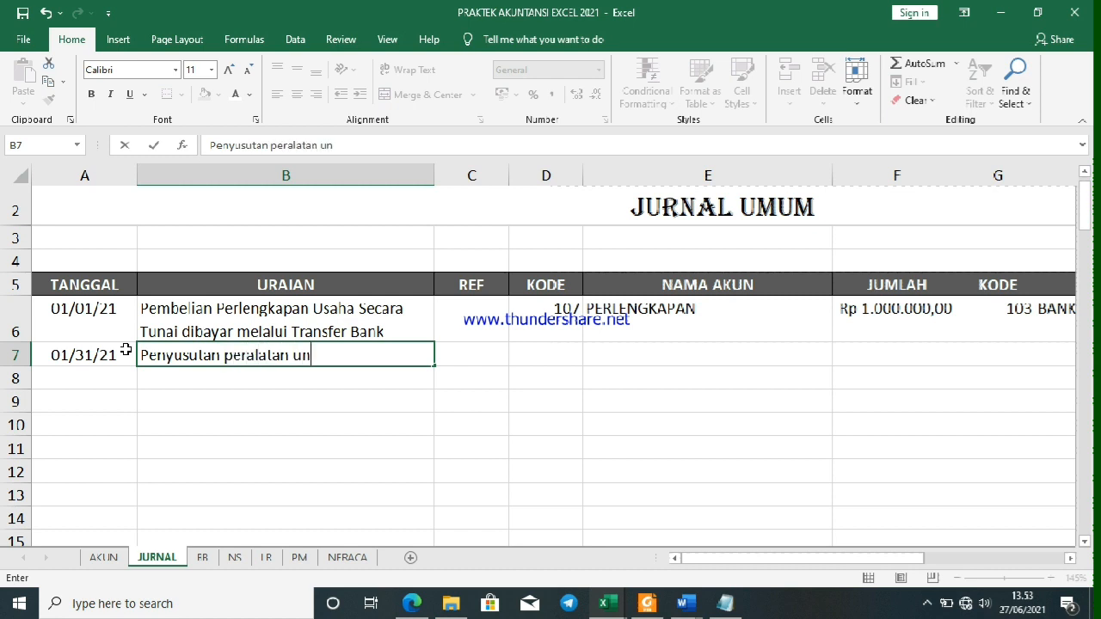
pyautogui.write('tuk bulan januari 2021')
pyautogui.press('Tab')
pyautogui.press('Tab')
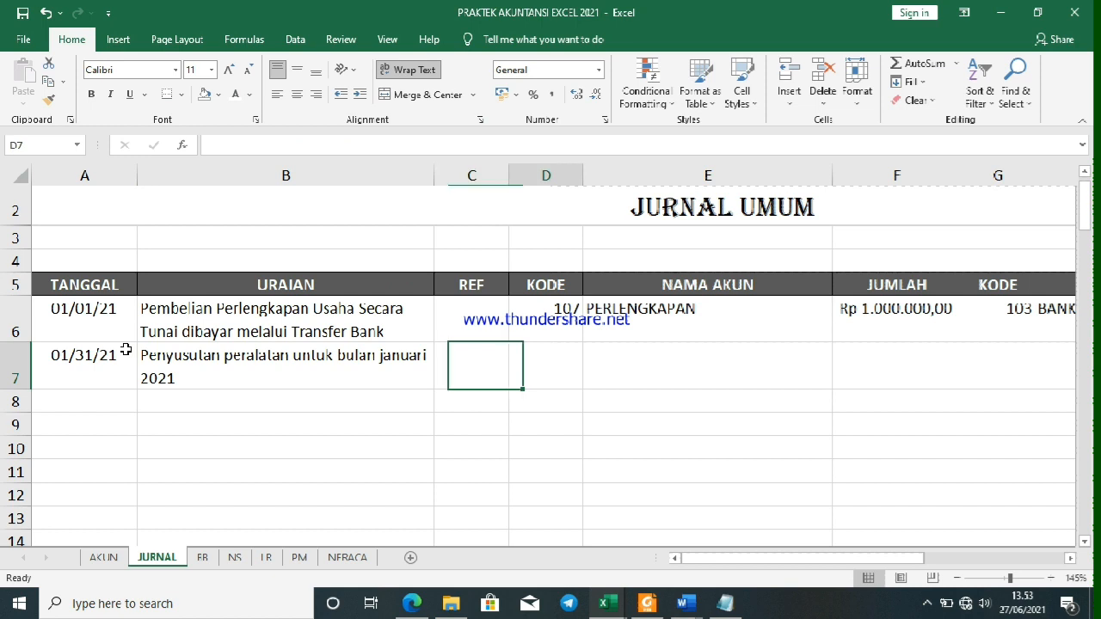
# Look up BEBAN PENYUSUTAN PERALATAN DAN MESIN on the AKUN sheet and enter its code 608 in D7 of the JURNAL sheet
pyautogui.click(104, 557)
pyautogui.scroll(-1, 124, 473)
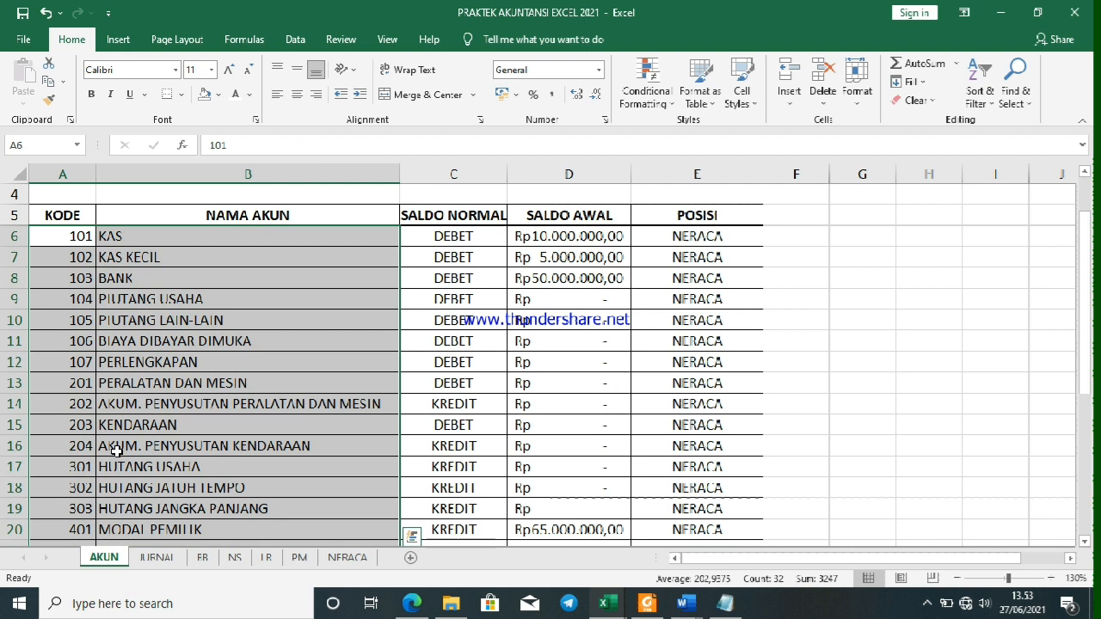
pyautogui.scroll(-4, 116, 450)
pyautogui.scroll(-1, 116, 451)
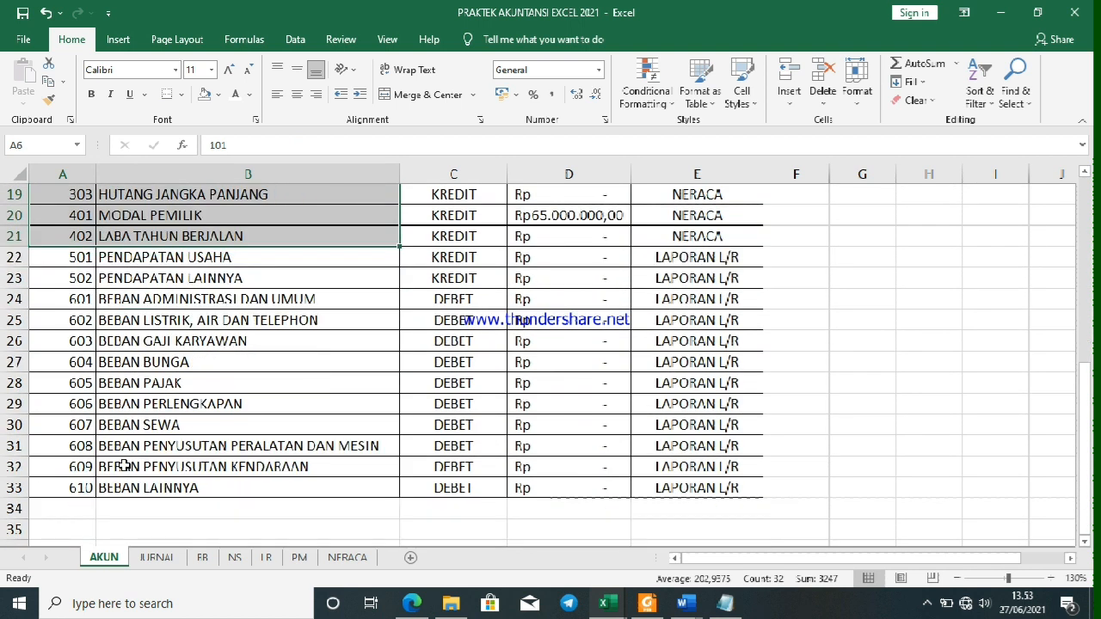
pyautogui.click(119, 451)
pyautogui.click(80, 450)
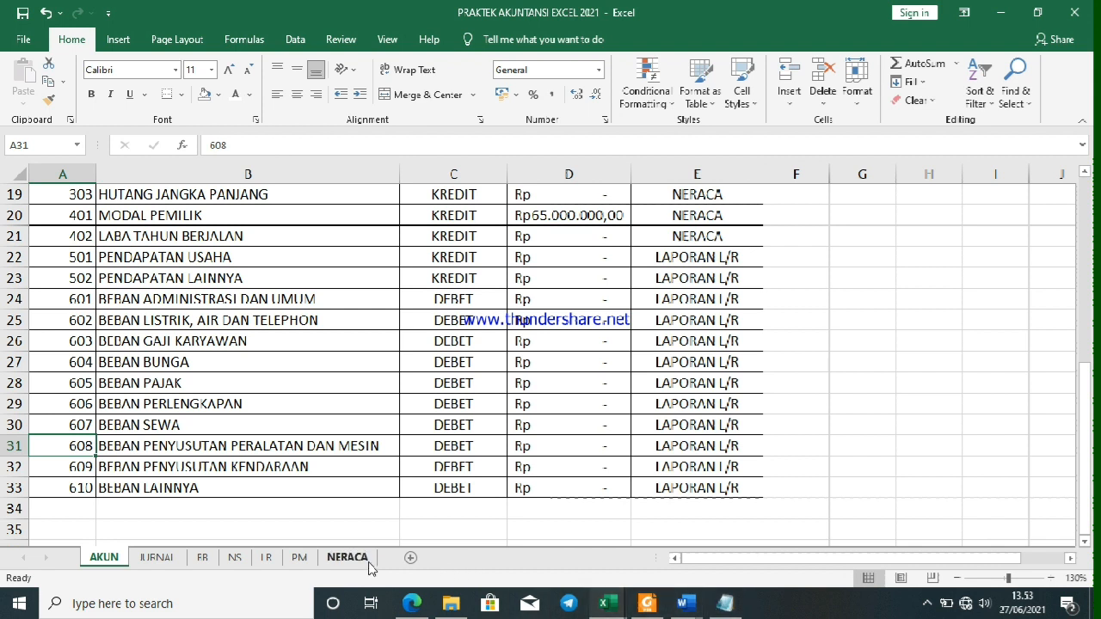
pyautogui.click(157, 557)
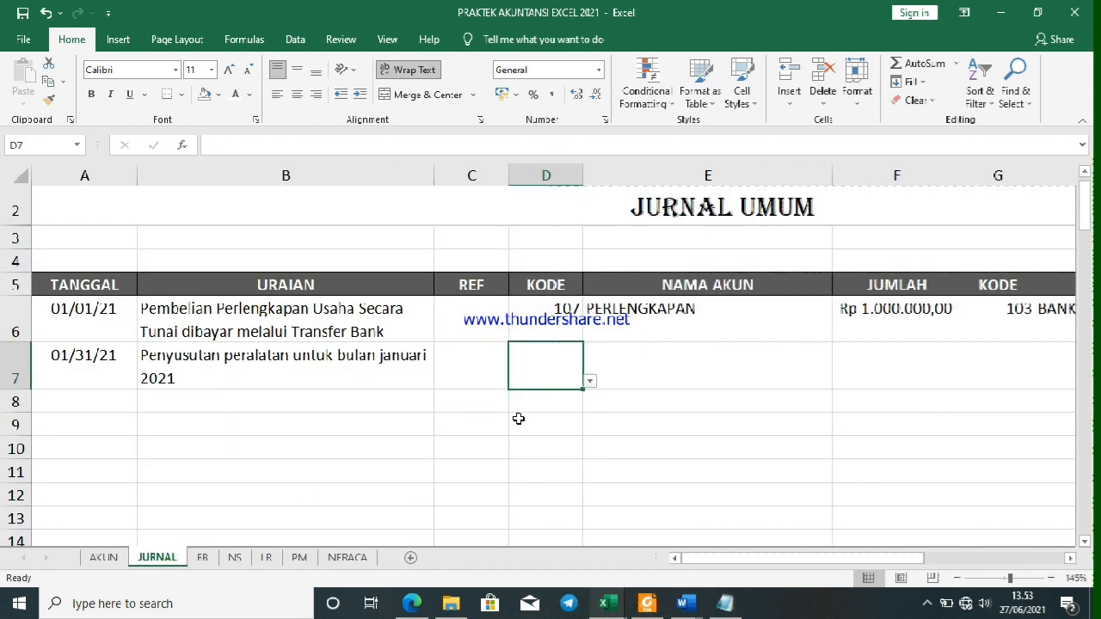
pyautogui.write('608')
pyautogui.press('Tab')
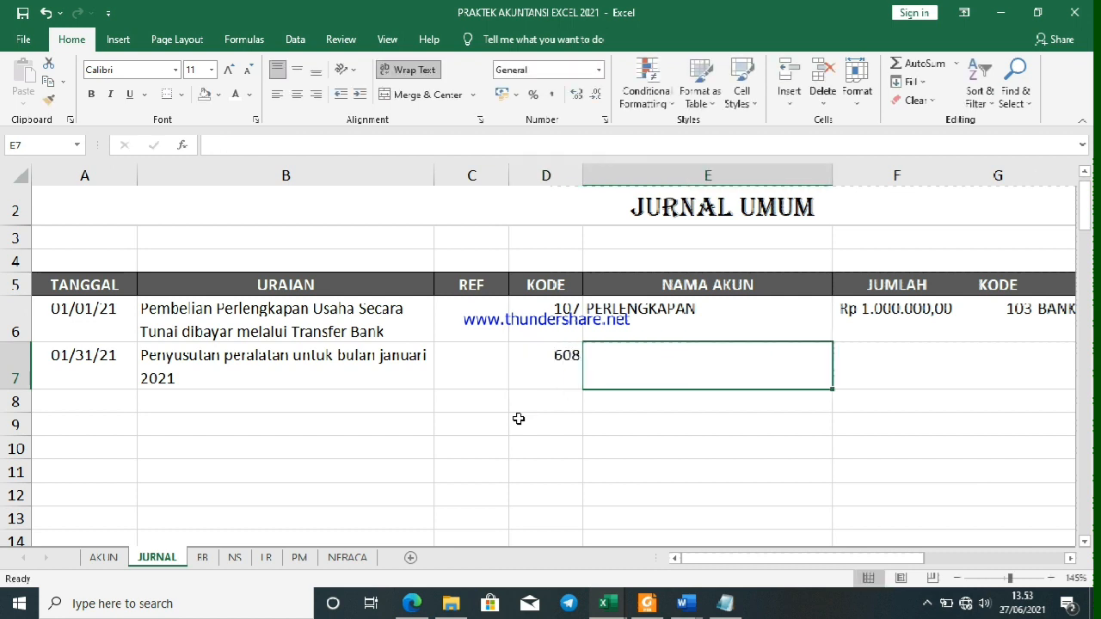
# Undo the entry made in row 7 and the earlier clearing of the journal rows on the JURNAL sheet
pyautogui.press('Up')
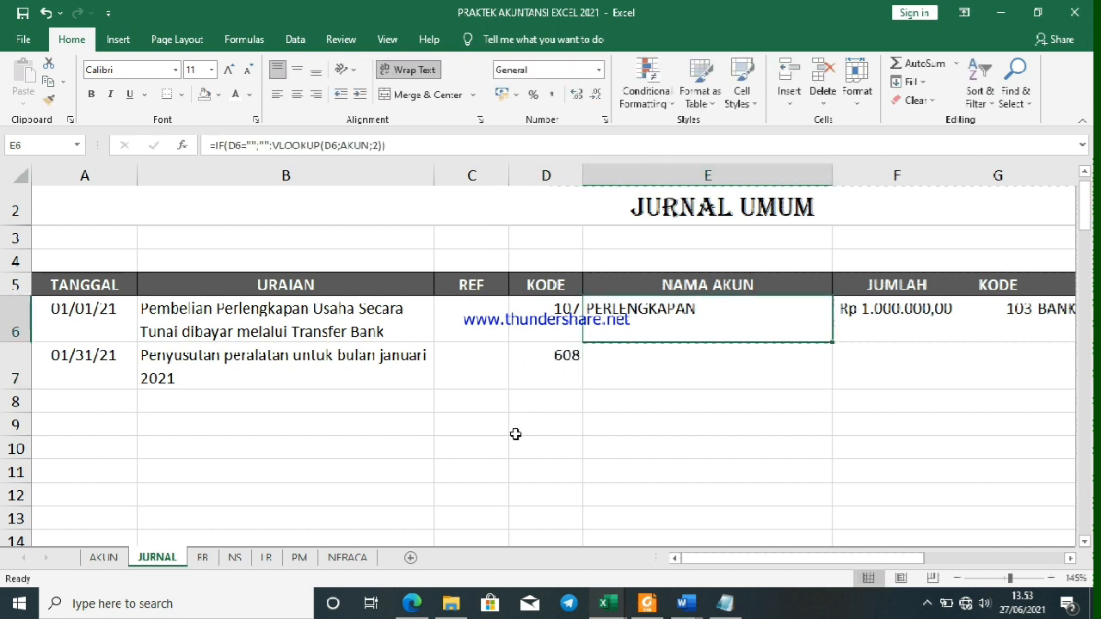
pyautogui.hotkey('ctrl', 'z')
pyautogui.hotkey('ctrl', 'z')
pyautogui.hotkey('ctrl', 'z')
pyautogui.hotkey('ctrl', 'v')
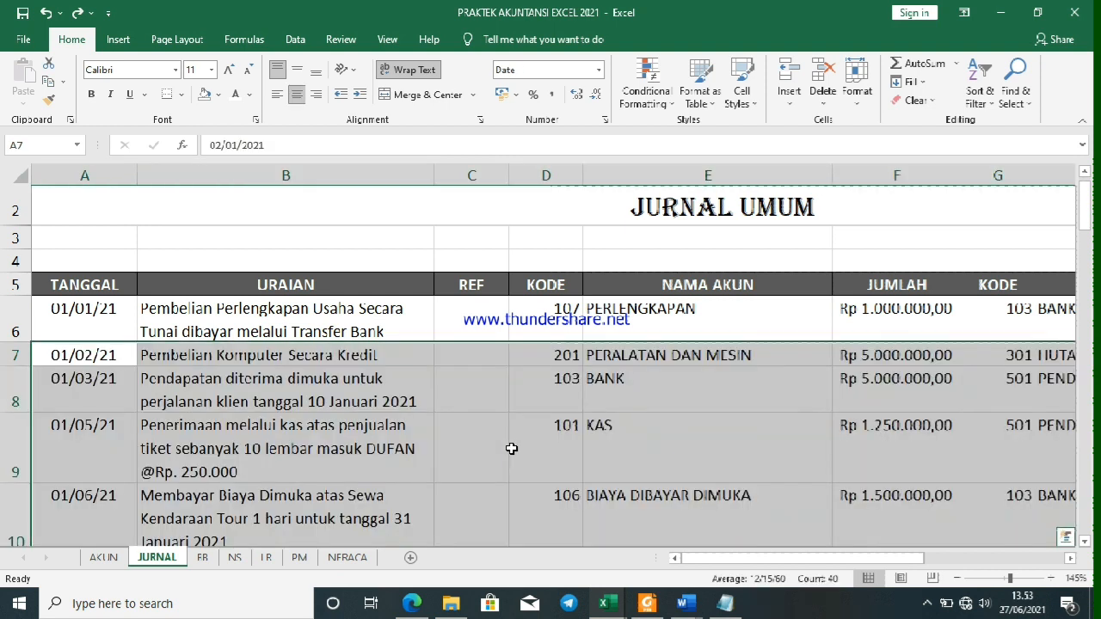
# Clear the dates, descriptions and debit account codes in rows 7 to 11, keeping the account name formulas in column E
pyautogui.click(511, 448)
pyautogui.moveTo(114, 355); pyautogui.dragTo(303, 439)
pyautogui.moveTo(535, 355); pyautogui.dragTo(263, 522)
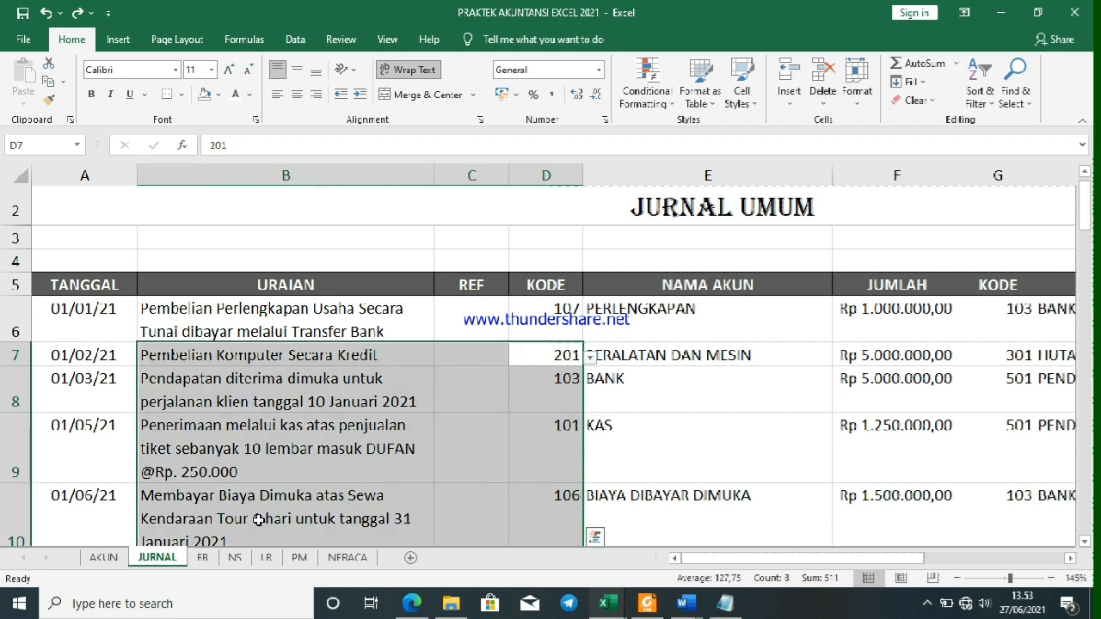
pyautogui.press('Delete')
pyautogui.moveTo(101, 359); pyautogui.dragTo(157, 449)
pyautogui.press('Delete')
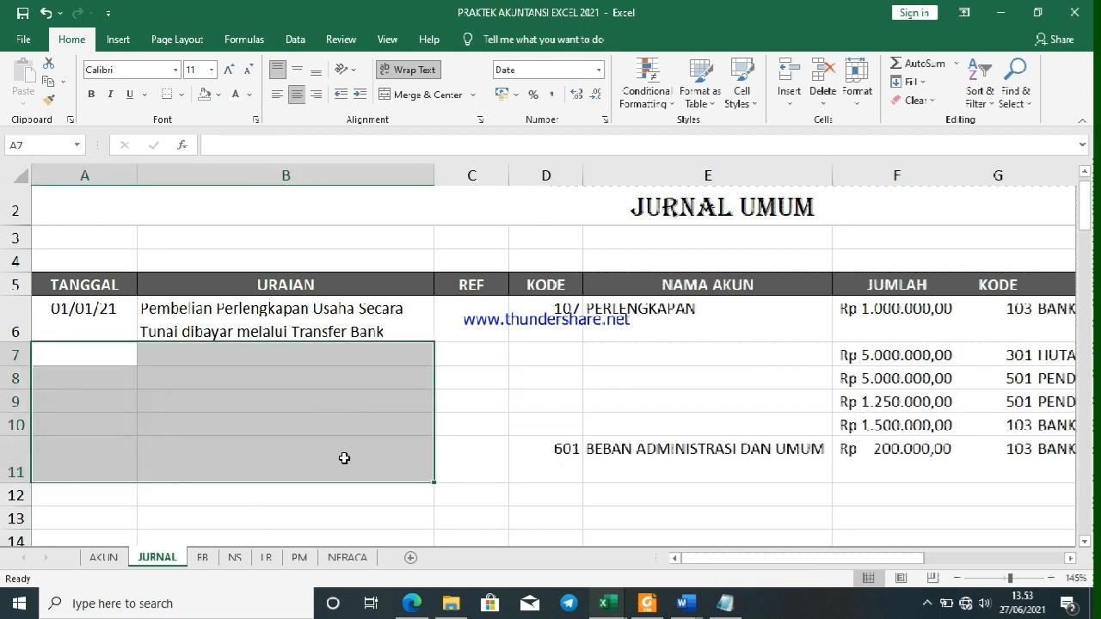
pyautogui.click(538, 450)
pyautogui.press('Delete')
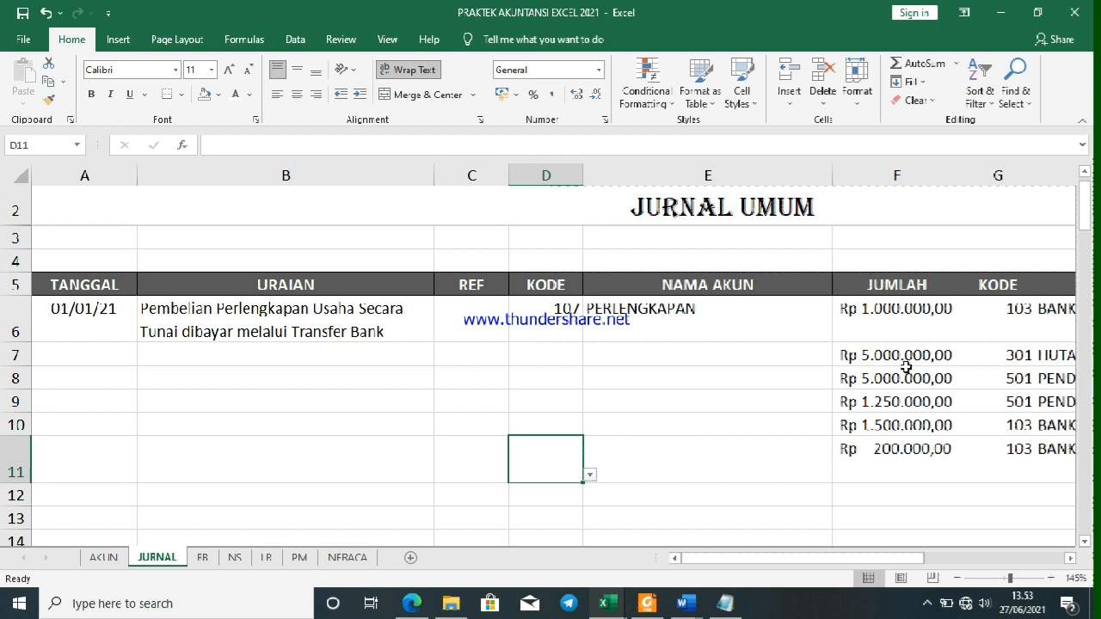
# Clear the debit amounts, credit codes and credit amounts in rows 7 to 11, keeping the account name formulas in column H
pyautogui.moveTo(903, 358); pyautogui.dragTo(993, 442)
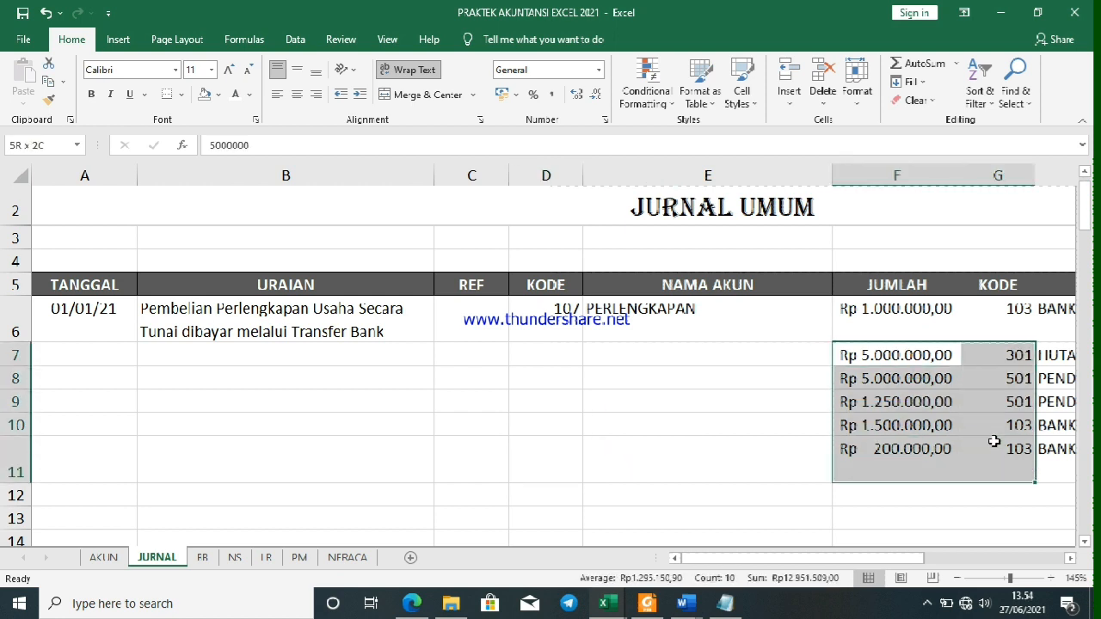
pyautogui.press('Delete')
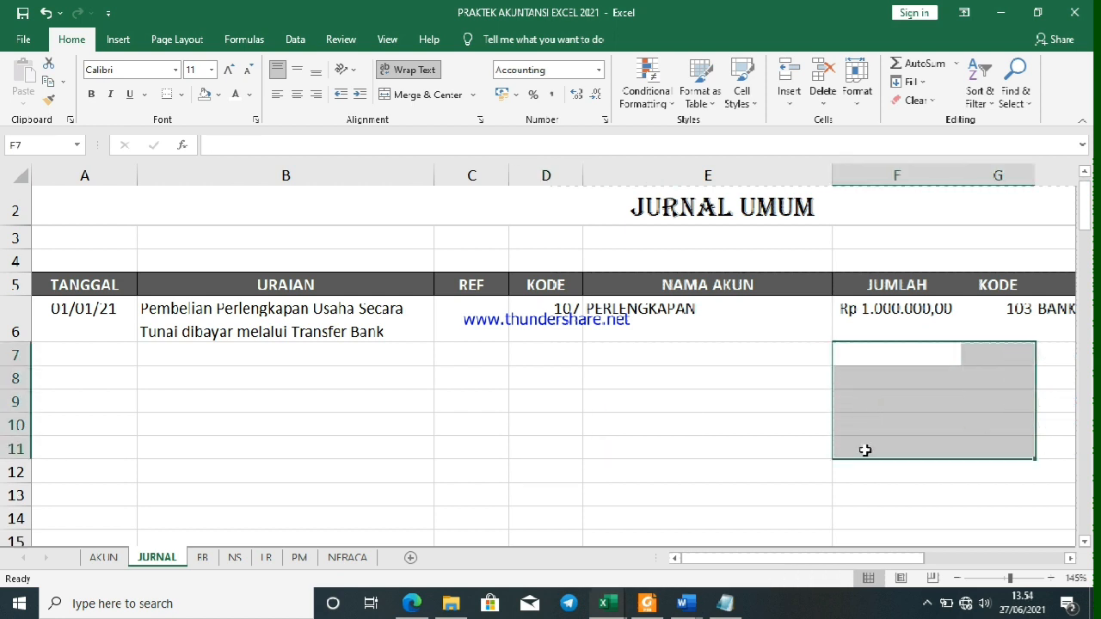
pyautogui.moveTo(894, 464); pyautogui.dragTo(877, 448)
pyautogui.moveTo(871, 354); pyautogui.dragTo(872, 444)
pyautogui.press('Delete')
pyautogui.moveTo(751, 409); pyautogui.dragTo(2, 404)
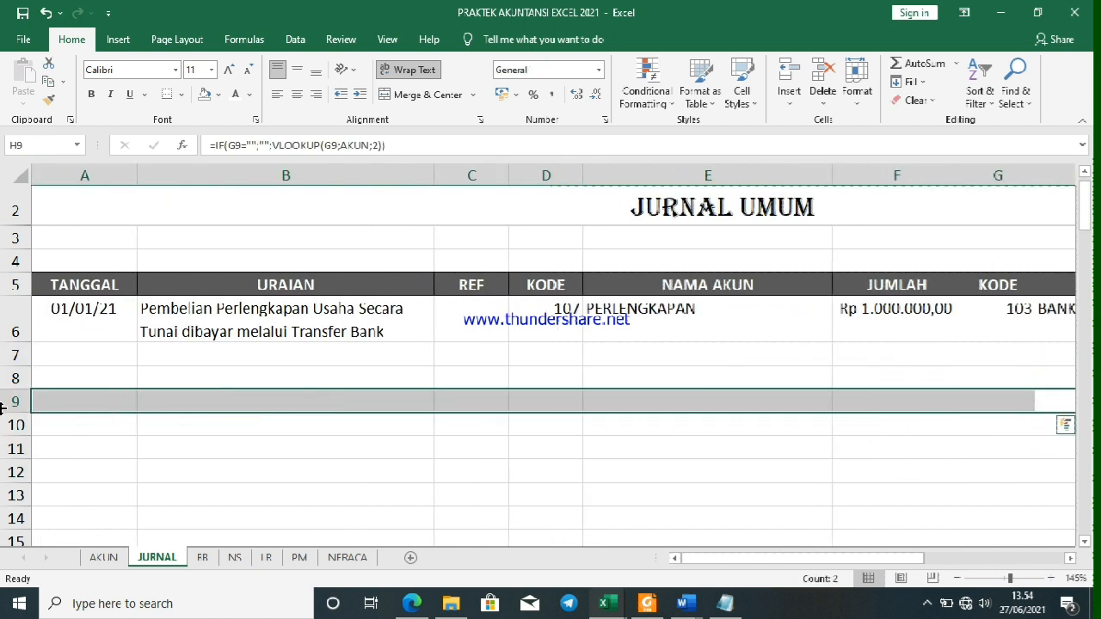
# Enter the date 31 Januari 2021 in A7
pyautogui.click(97, 352)
pyautogui.write('31 j')
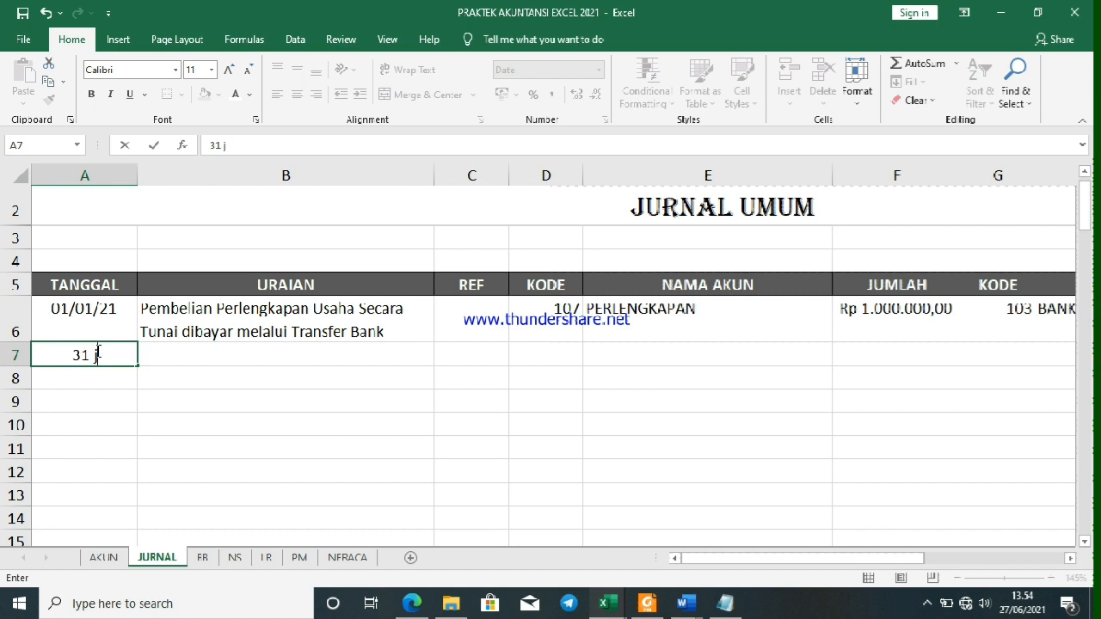
pyautogui.press('BackSpace')
pyautogui.write('Januari 2021')
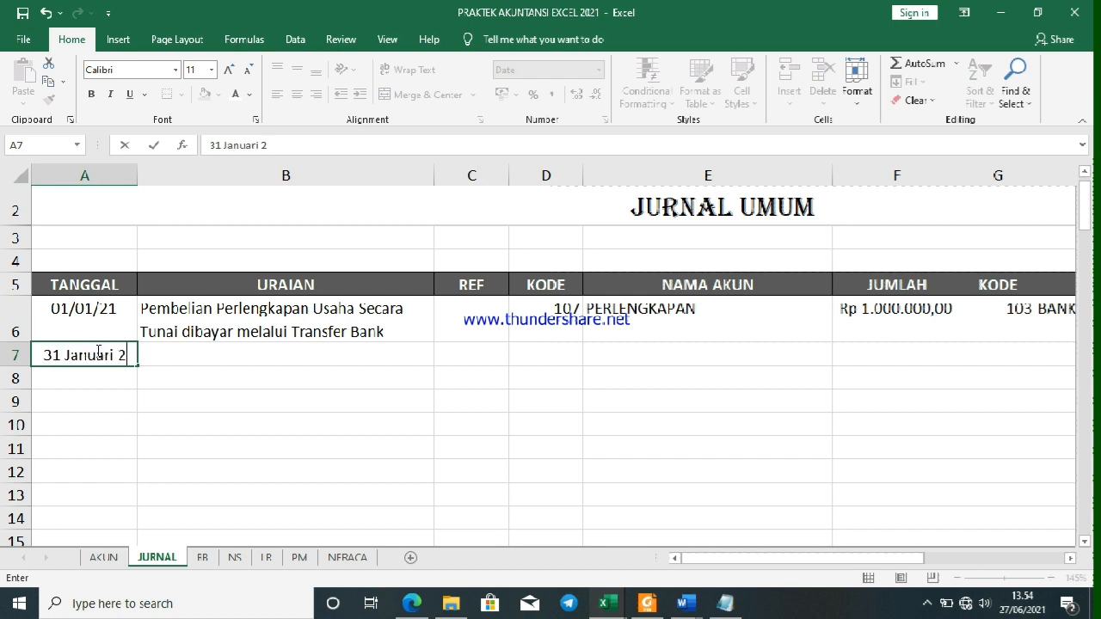
pyautogui.press('Tab')
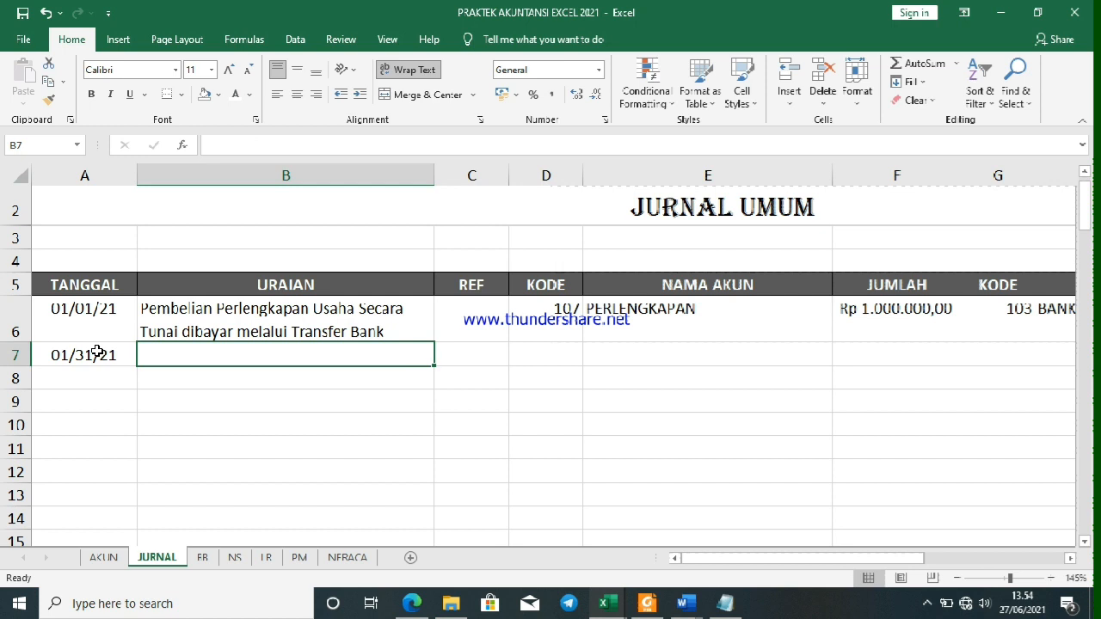
# Enter the description "Penyusutan Peralatan dan Mesin" in B7
pyautogui.write('Penyy')
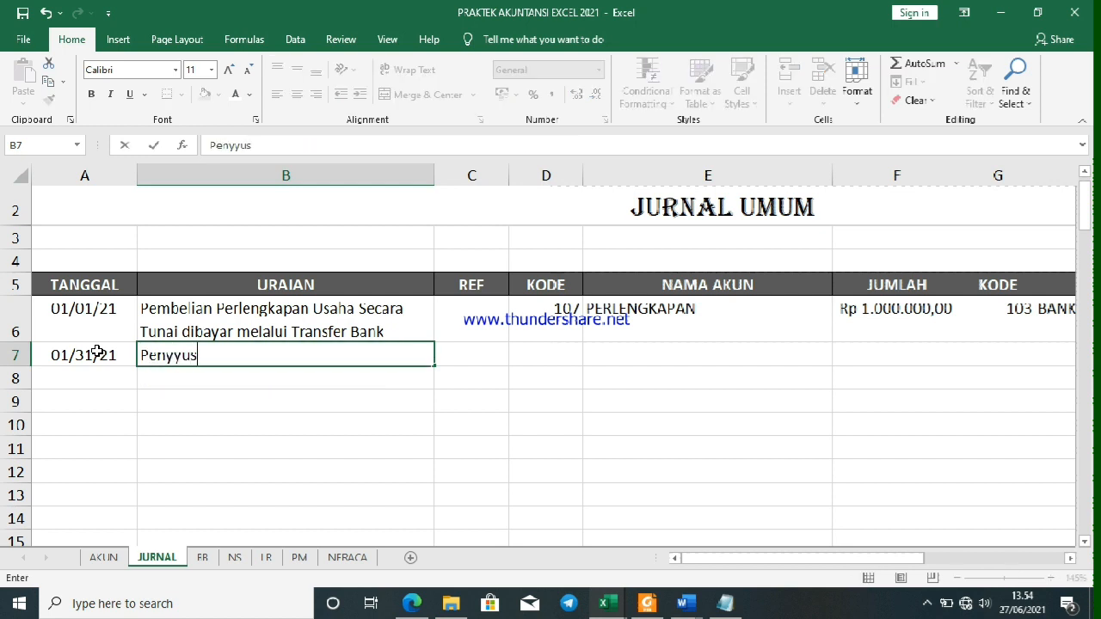
pyautogui.write('us')
pyautogui.press('BackSpace')
pyautogui.press('BackSpace')
pyautogui.press('BackSpace')
pyautogui.write('usutan Perala')
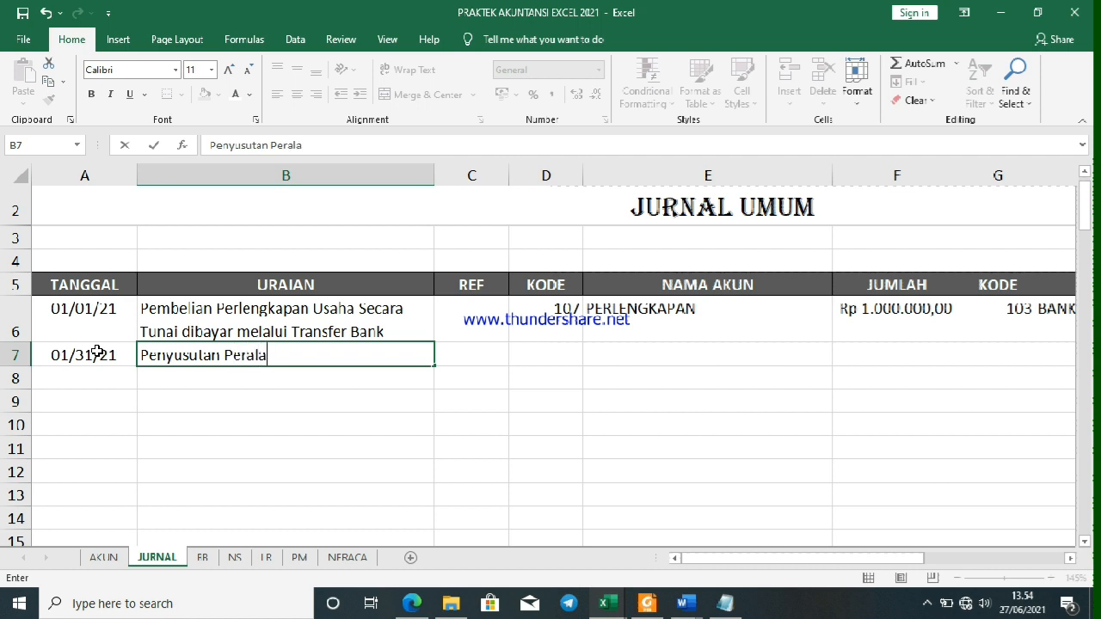
pyautogui.write('tan dan Mesin')
pyautogui.press('Tab')
pyautogui.press('Tab')
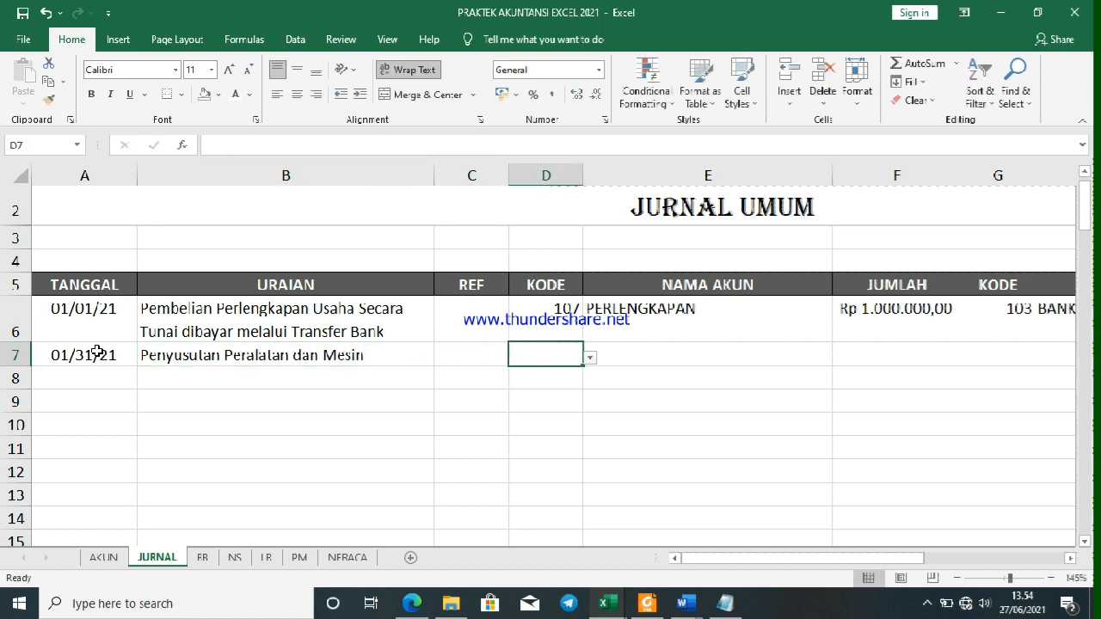
# Enter the debit account code 608 in D7 and the debit amount 100.000 in F7
pyautogui.write('608')
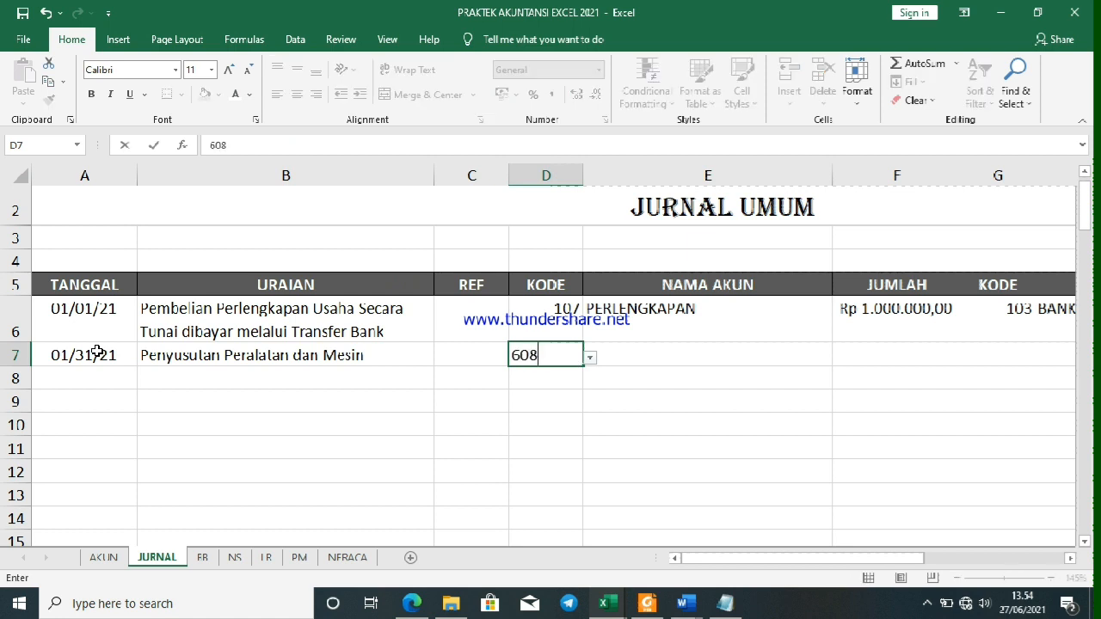
pyautogui.press('Tab')
pyautogui.press('Tab')
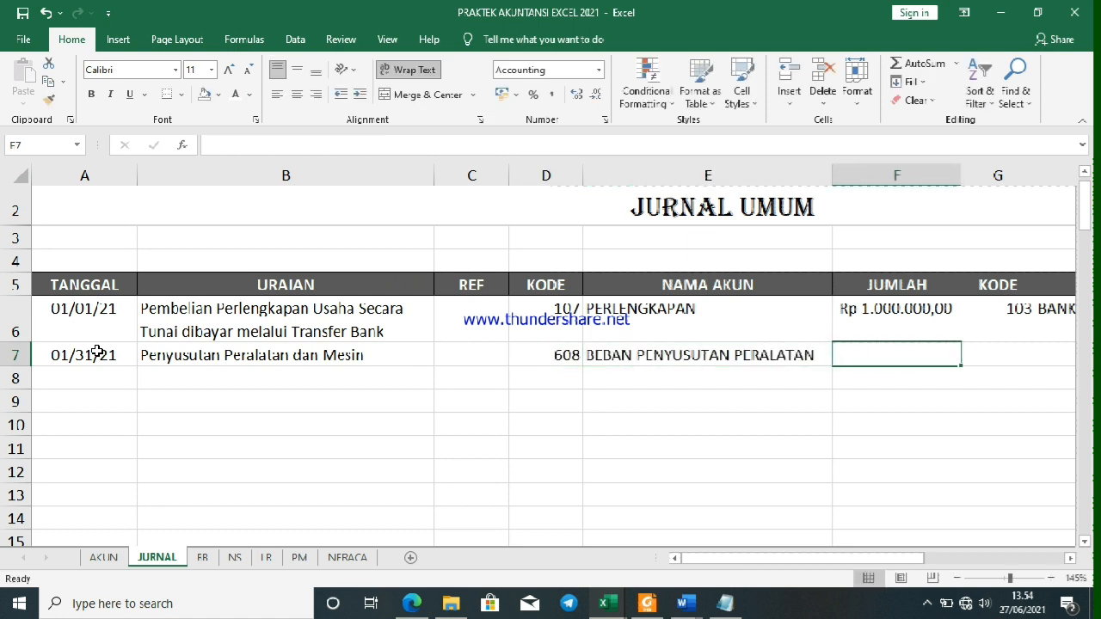
pyautogui.write('100')
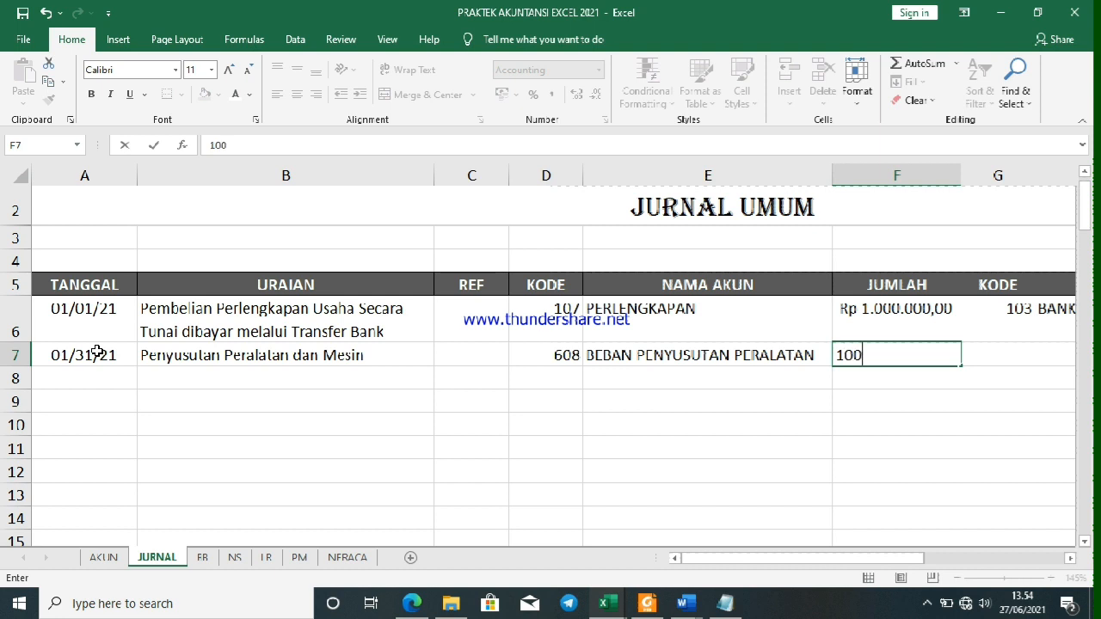
pyautogui.write('.00000')
pyautogui.press('Tab')
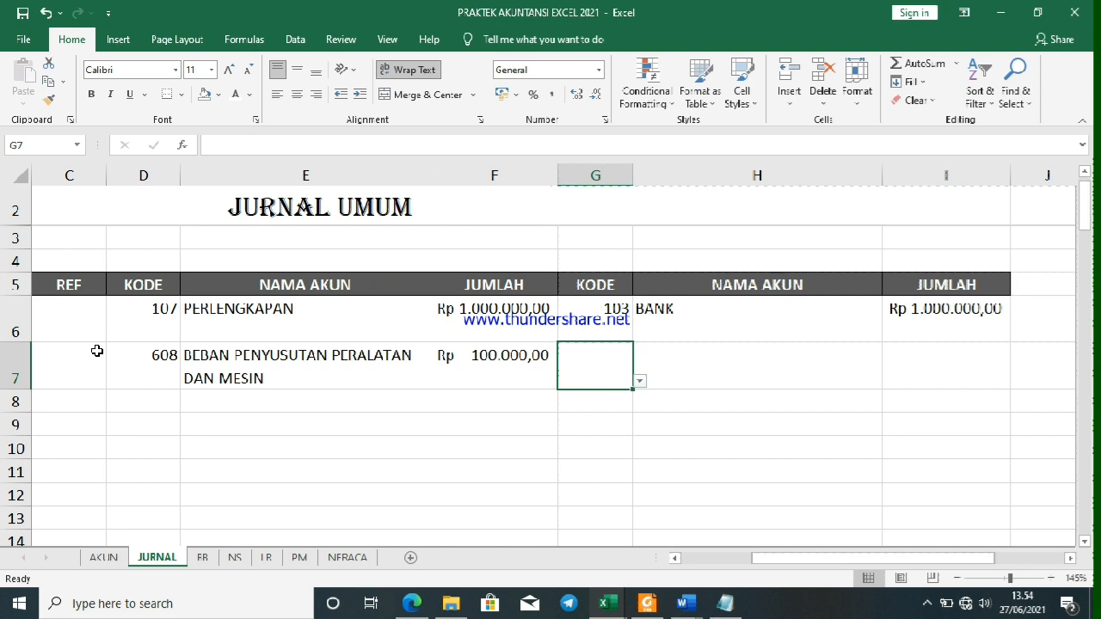
# Look up AKUM. PENYUSUTAN PERALATAN DAN MESIN on the AKUN sheet and enter its code 202 in G7 of the JURNAL sheet
pyautogui.click(107, 558)
pyautogui.scroll(3, 111, 447)
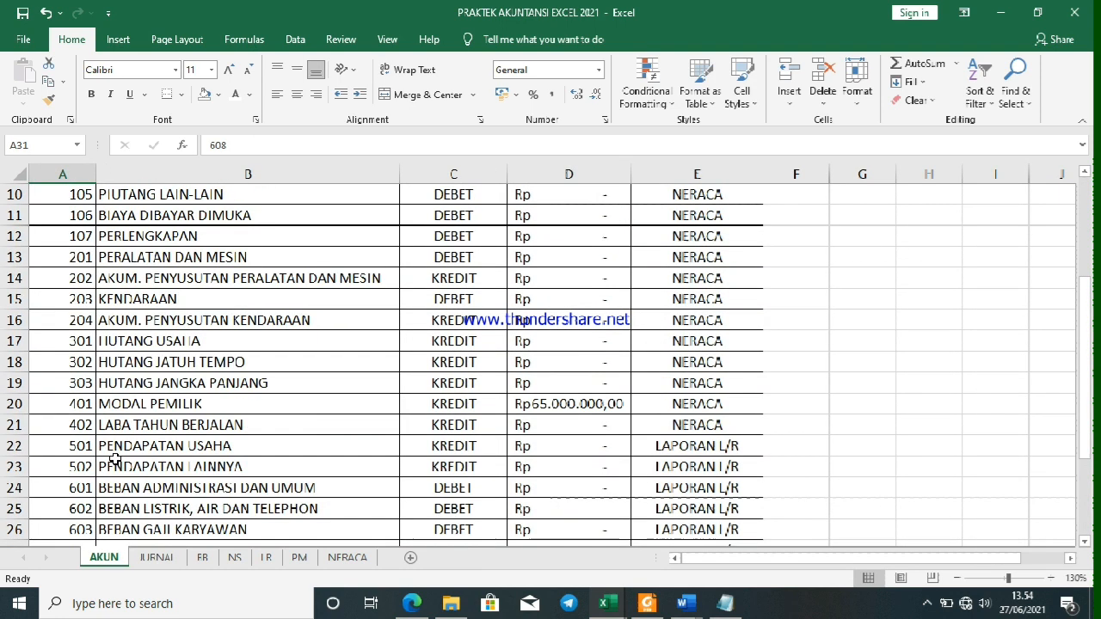
pyautogui.click(123, 283)
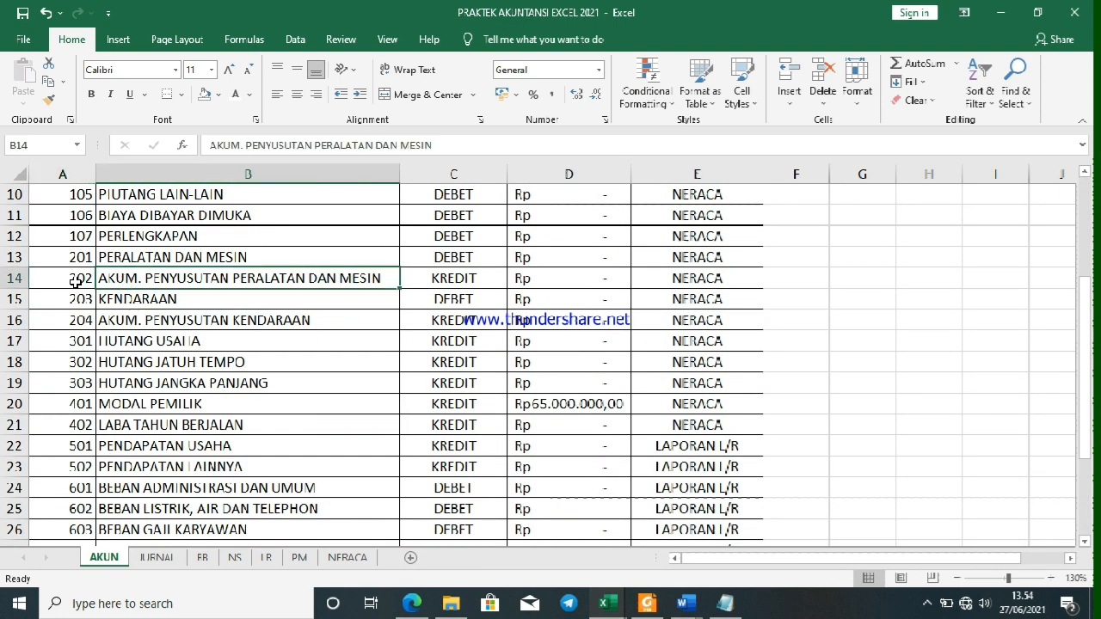
pyautogui.click(157, 557)
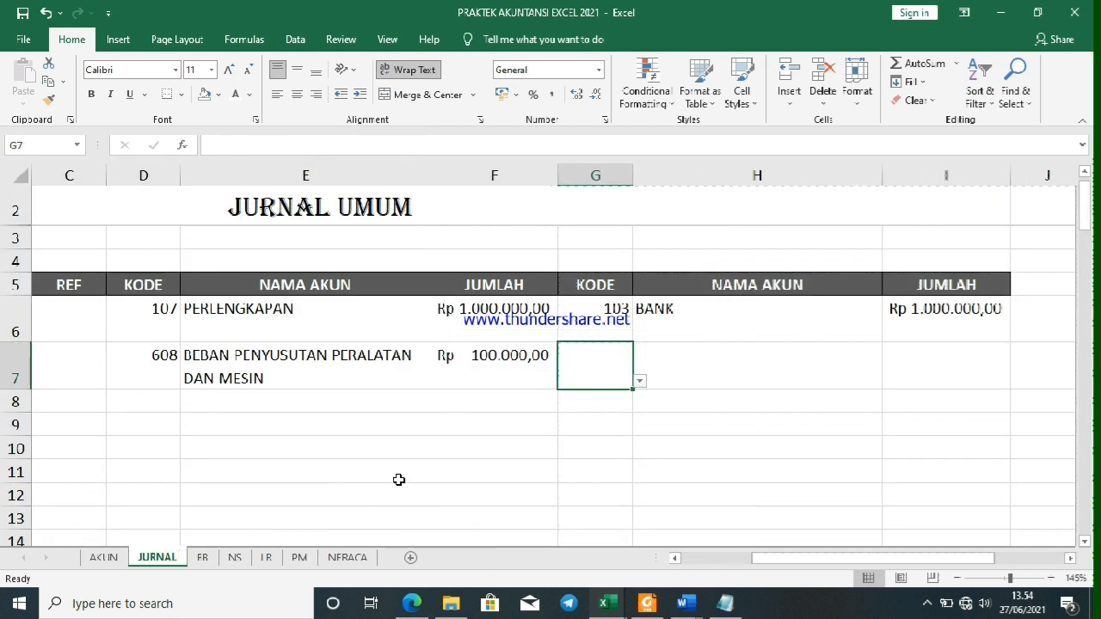
pyautogui.write('202')
pyautogui.press('Tab')
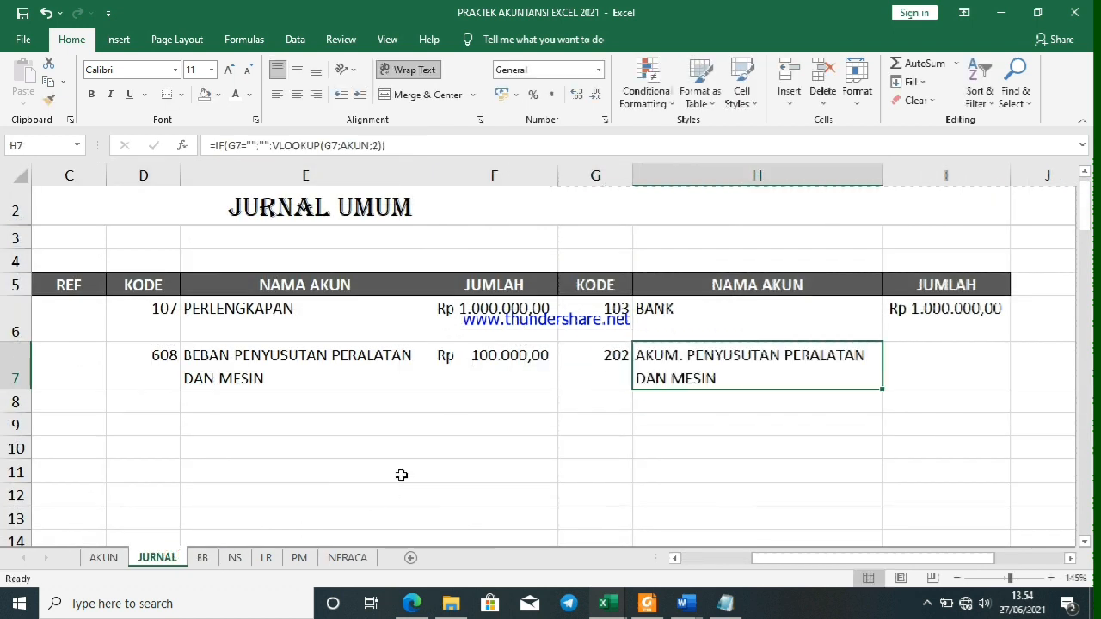
# Enter the credit amount 100.000 in I7
pyautogui.press('Tab')
pyautogui.write('1000')
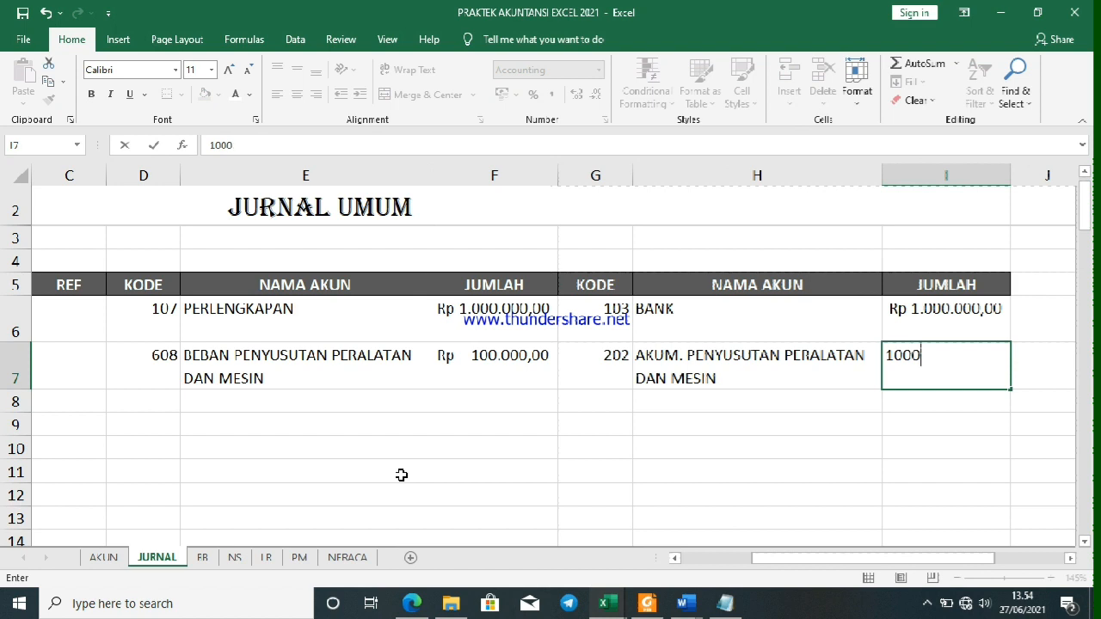
pyautogui.press('Return')
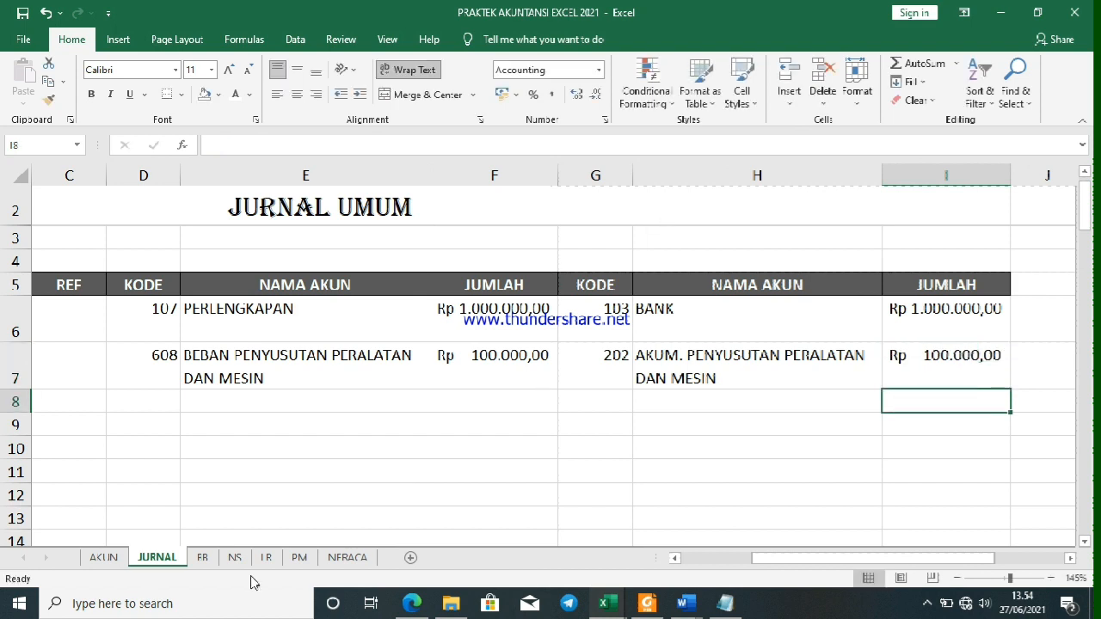
# Examine the equipment accumulated depreciation formulas in C16 and D16 on the NERACA sheet and the accumulated depreciation rows on the NS sheet
pyautogui.click(346, 558)
pyautogui.scroll(-1, 319, 470)
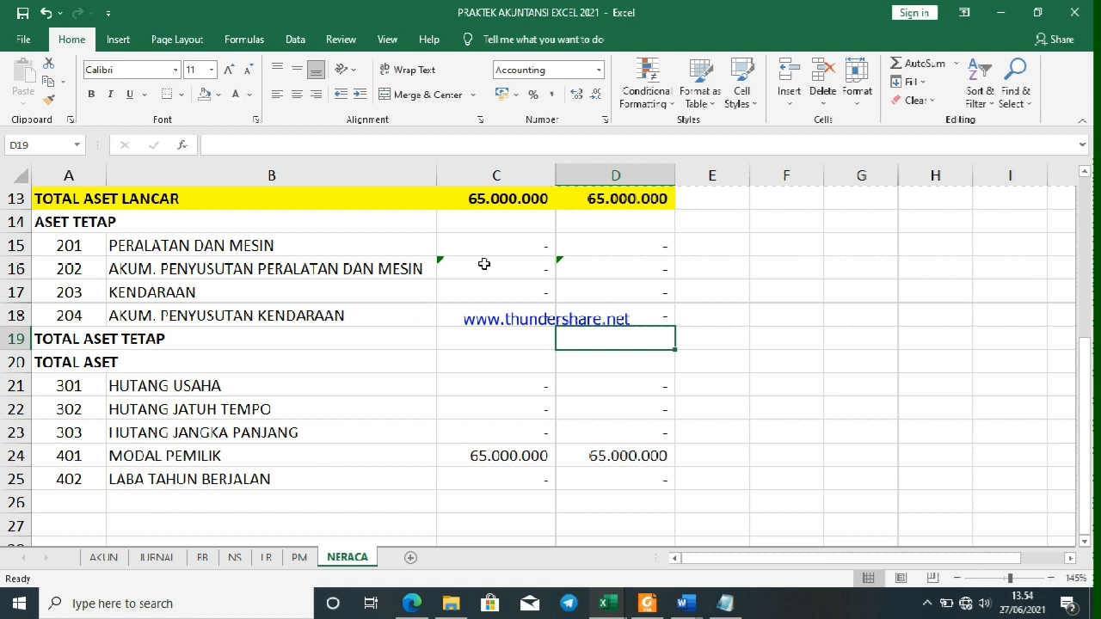
pyautogui.click(479, 270)
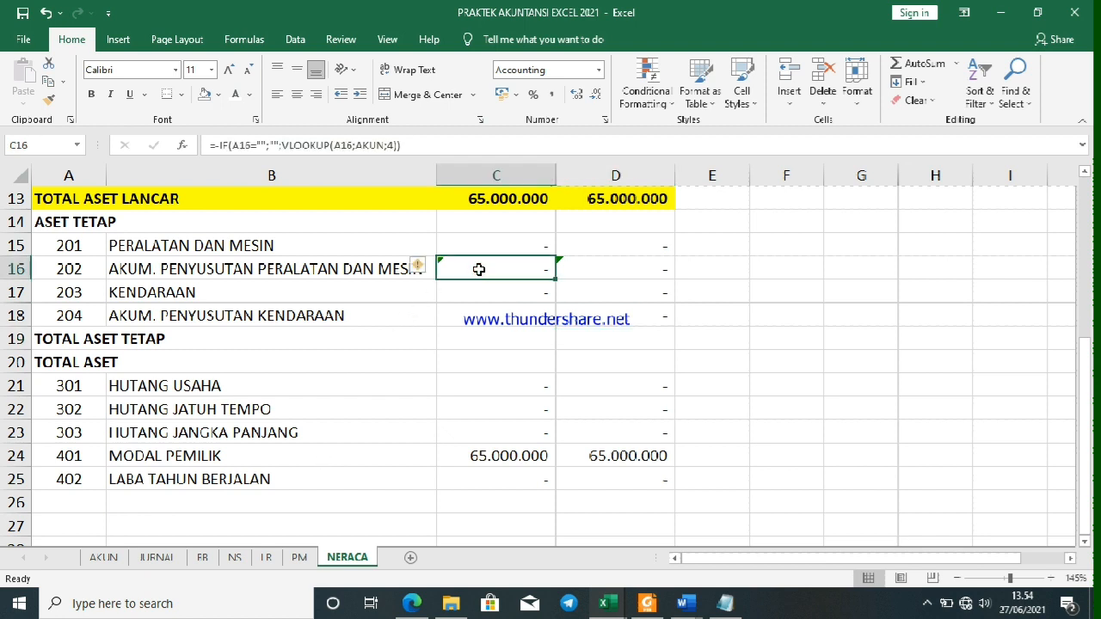
pyautogui.click(581, 267)
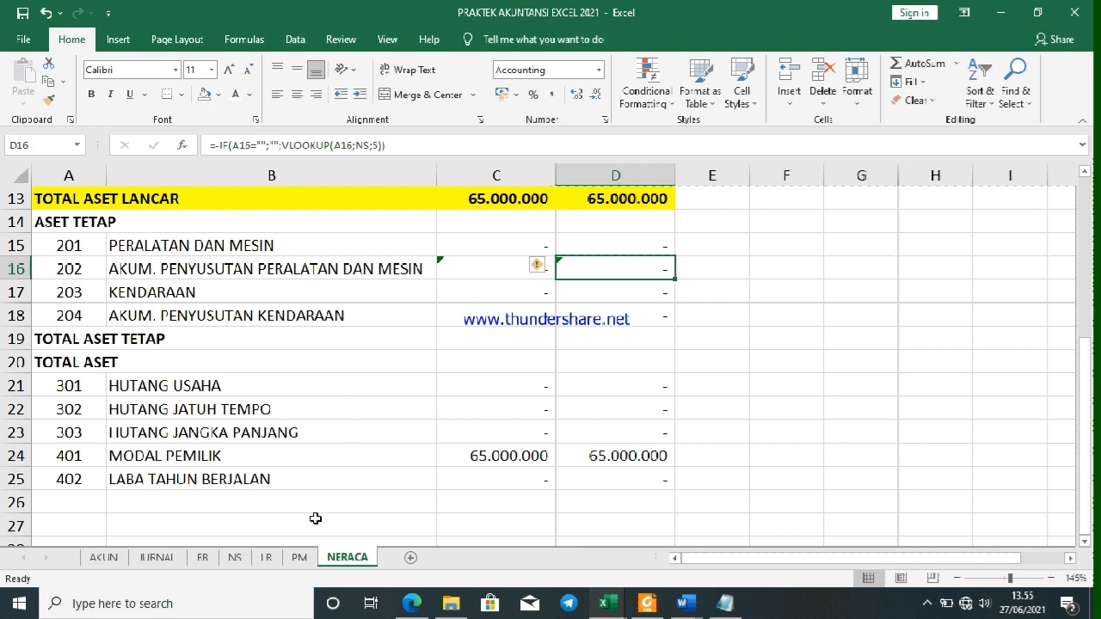
pyautogui.click(234, 557)
pyautogui.scroll(-2, 253, 457)
pyautogui.click(310, 383)
pyautogui.click(394, 383)
pyautogui.moveTo(186, 381); pyautogui.dragTo(340, 387)
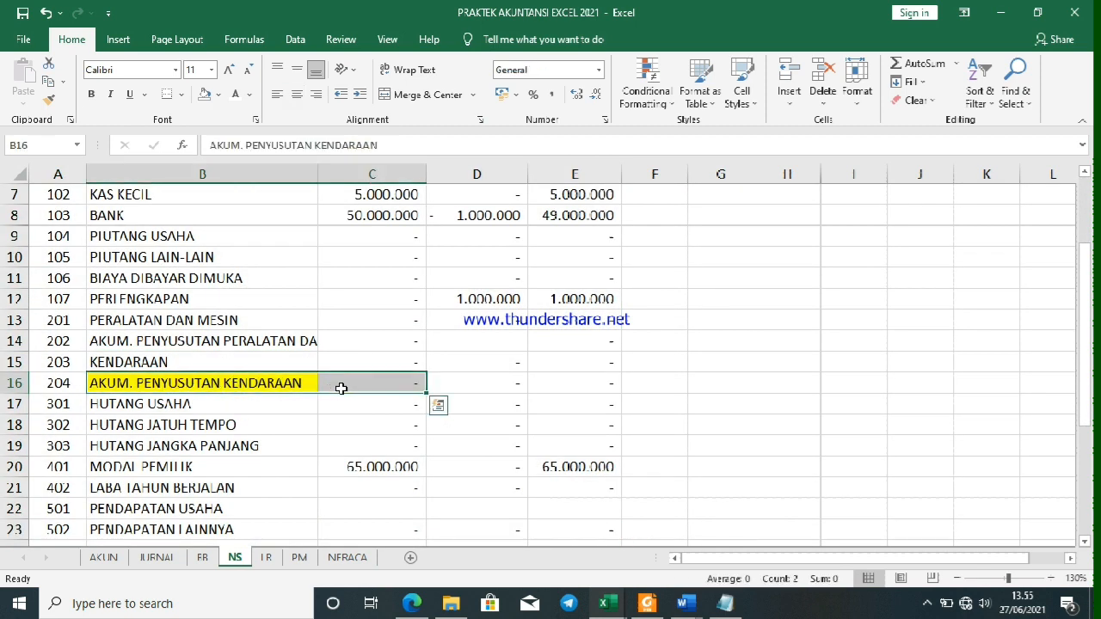
# Set the ledger account code in B5 of the BB sheet to 202
pyautogui.click(203, 557)
pyautogui.click(161, 321)
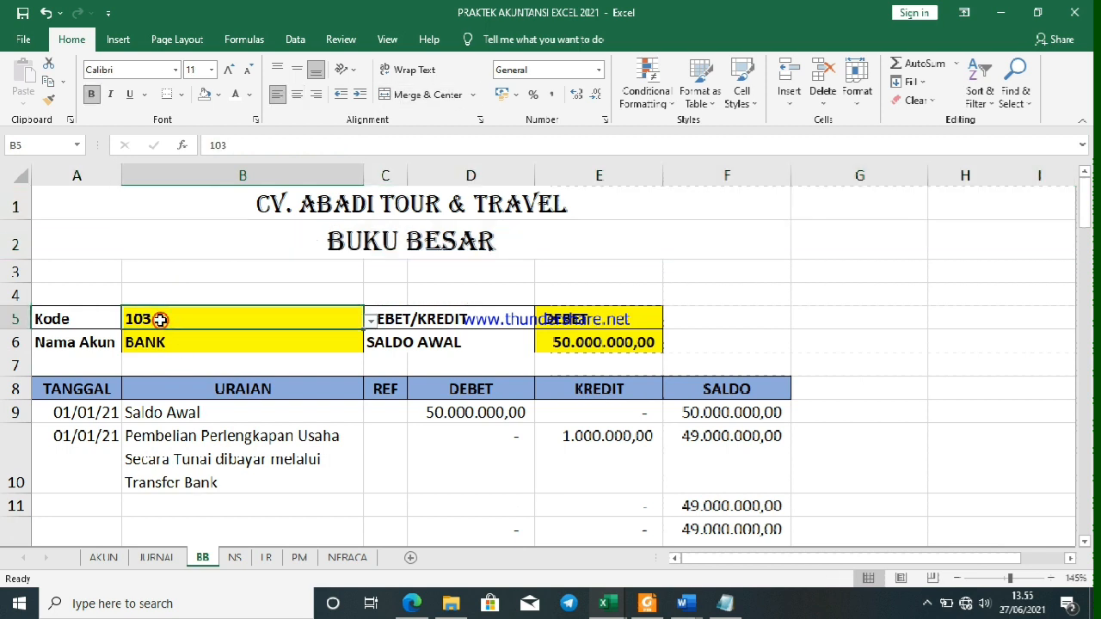
pyautogui.write('202')
pyautogui.press('Return')
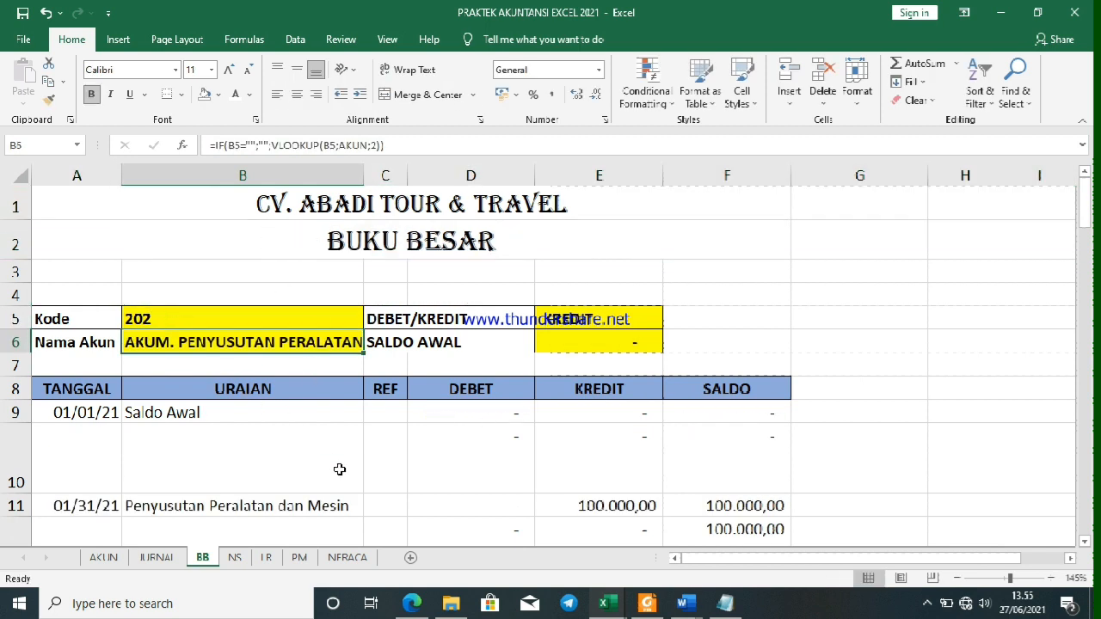
# Examine the formulas in the AKUM. PENYUSUTAN KENDARAAN row and D12 on the NS sheet
pyautogui.click(245, 560)
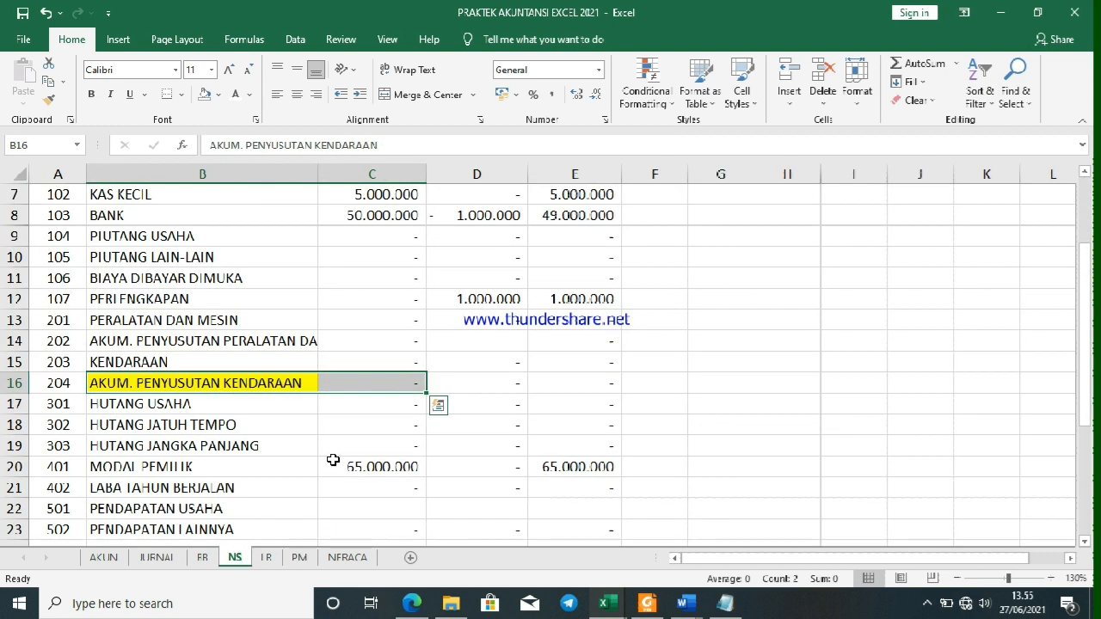
pyautogui.scroll(1, 352, 436)
pyautogui.click(462, 367)
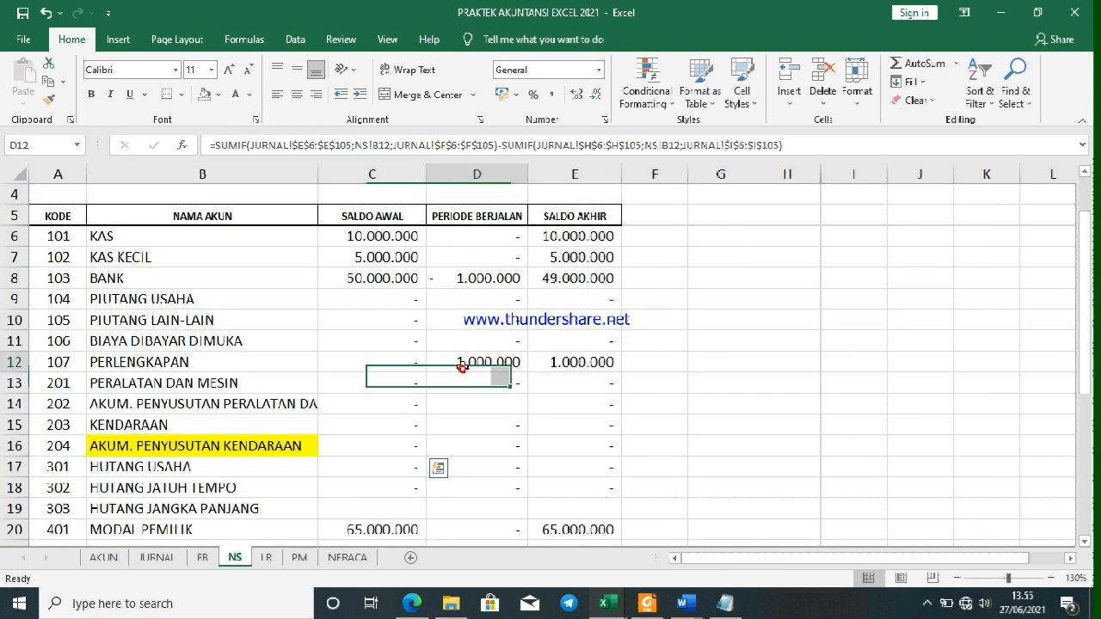
pyautogui.click(392, 444)
pyautogui.click(214, 444)
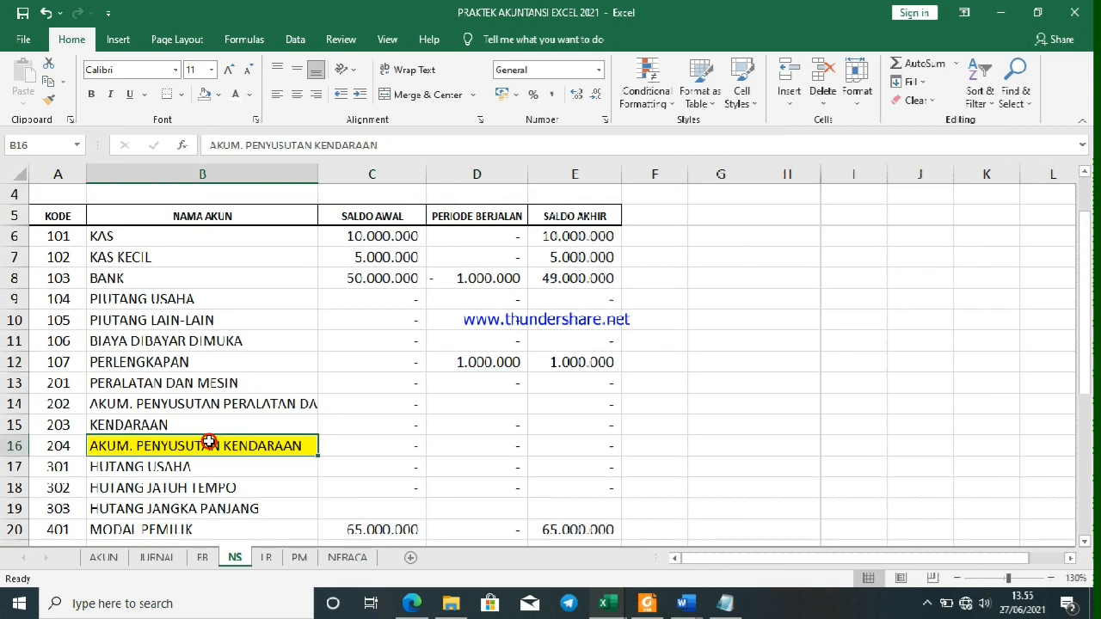
pyautogui.click(338, 442)
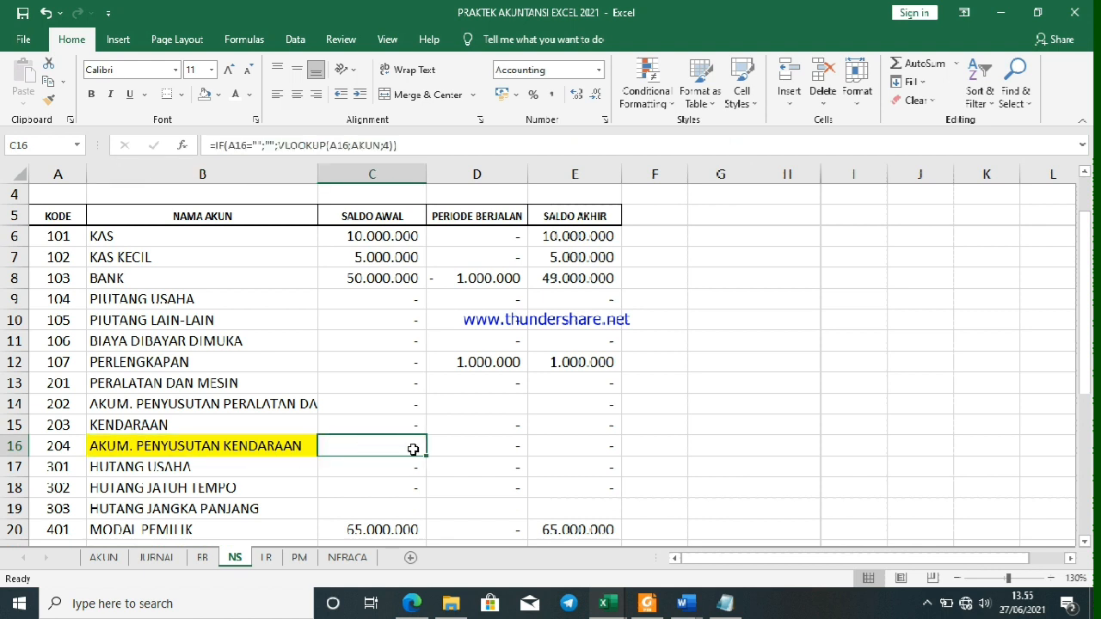
pyautogui.click(463, 447)
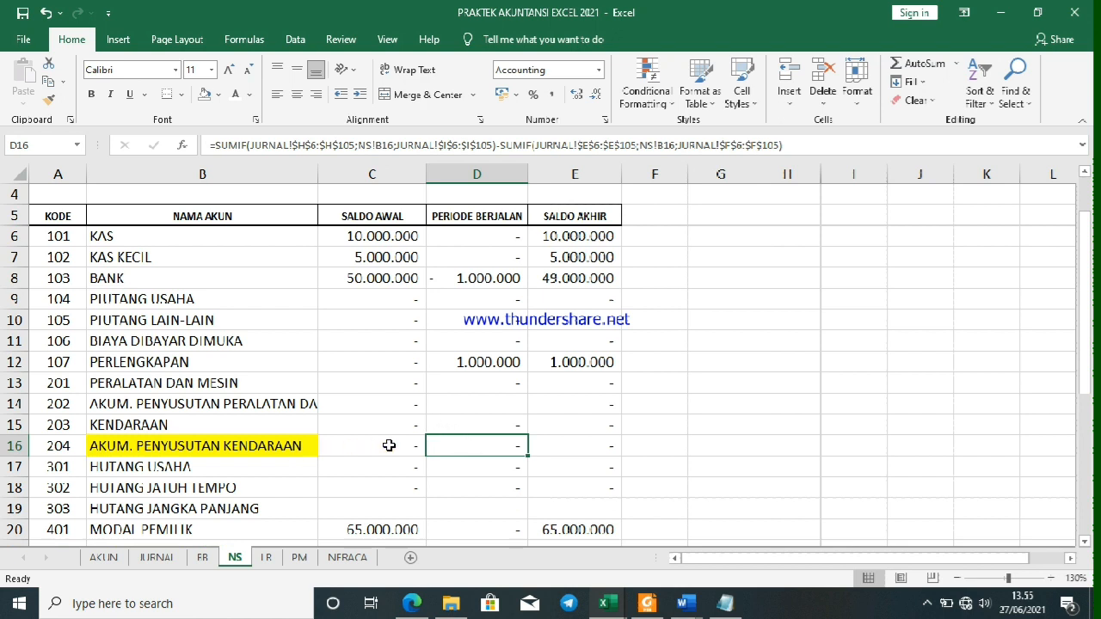
# Widen column B on the NS sheet to fit the long name of account 202
pyautogui.click(400, 404)
pyautogui.click(459, 401)
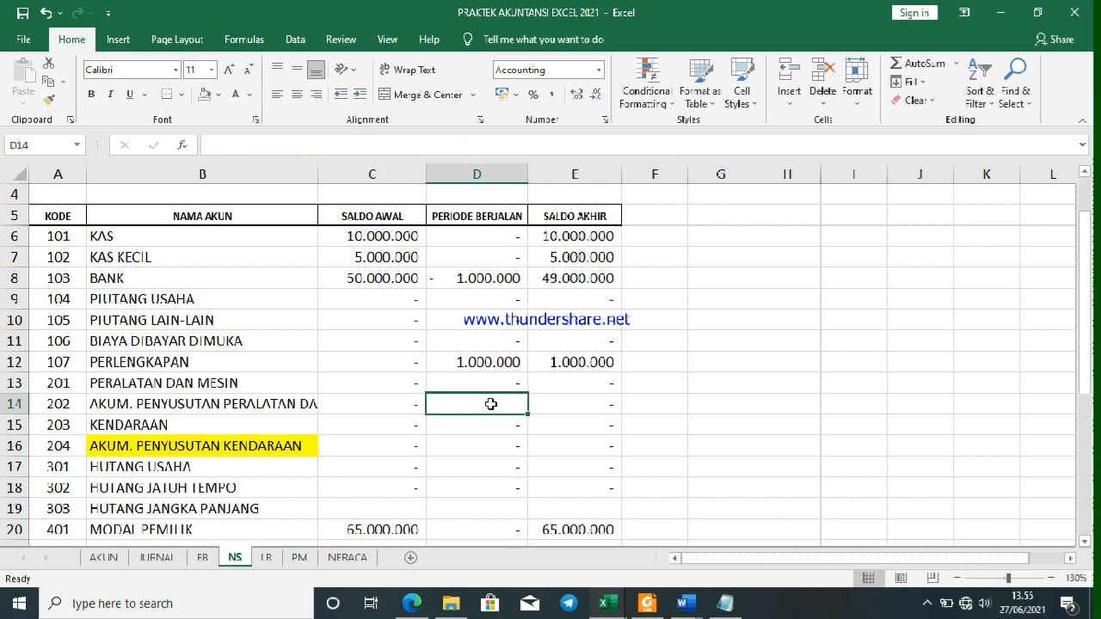
pyautogui.moveTo(320, 179); pyautogui.dragTo(361, 189)
pyautogui.click(338, 175)
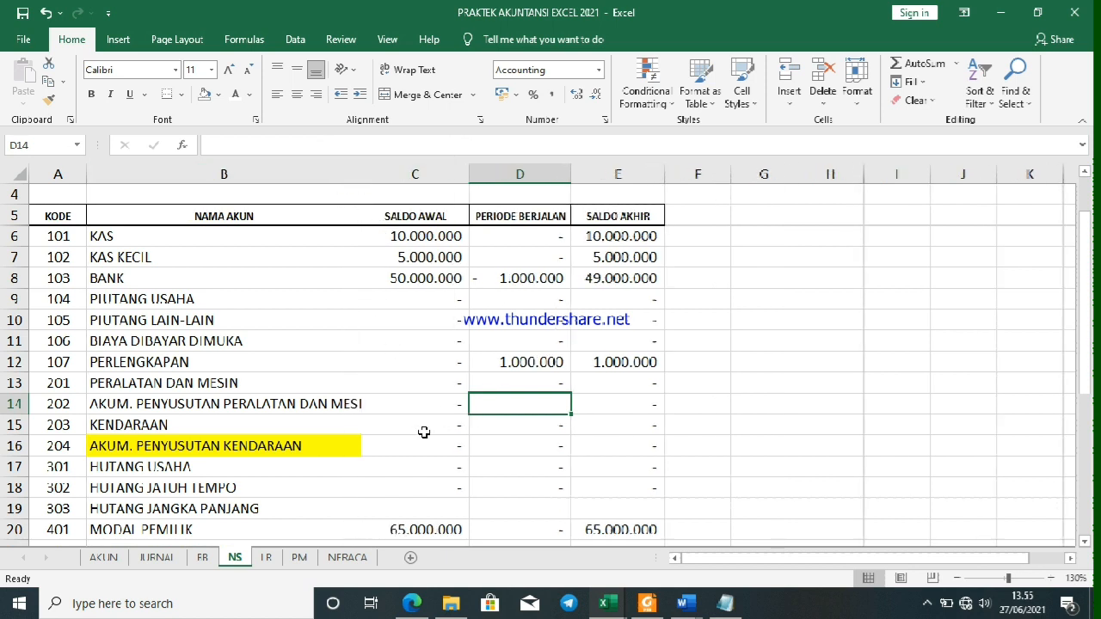
# Copy the PERIODE BERJALAN formula from D20 into D14 on the NS sheet and check the account 202 formulas
pyautogui.scroll(-1, 424, 432)
pyautogui.click(500, 376)
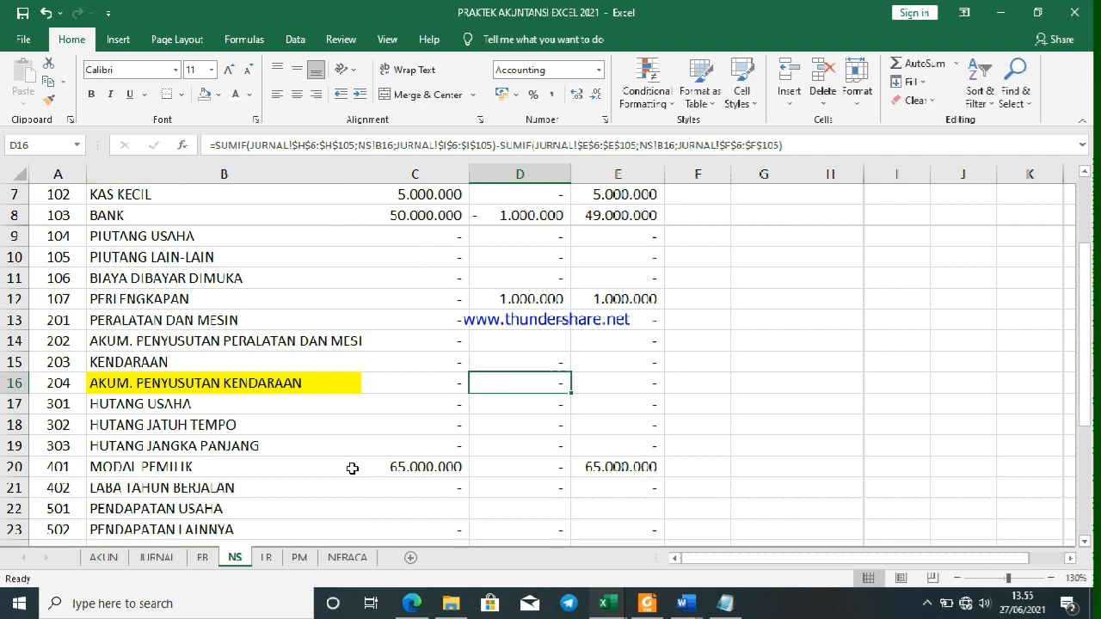
pyautogui.click(503, 467)
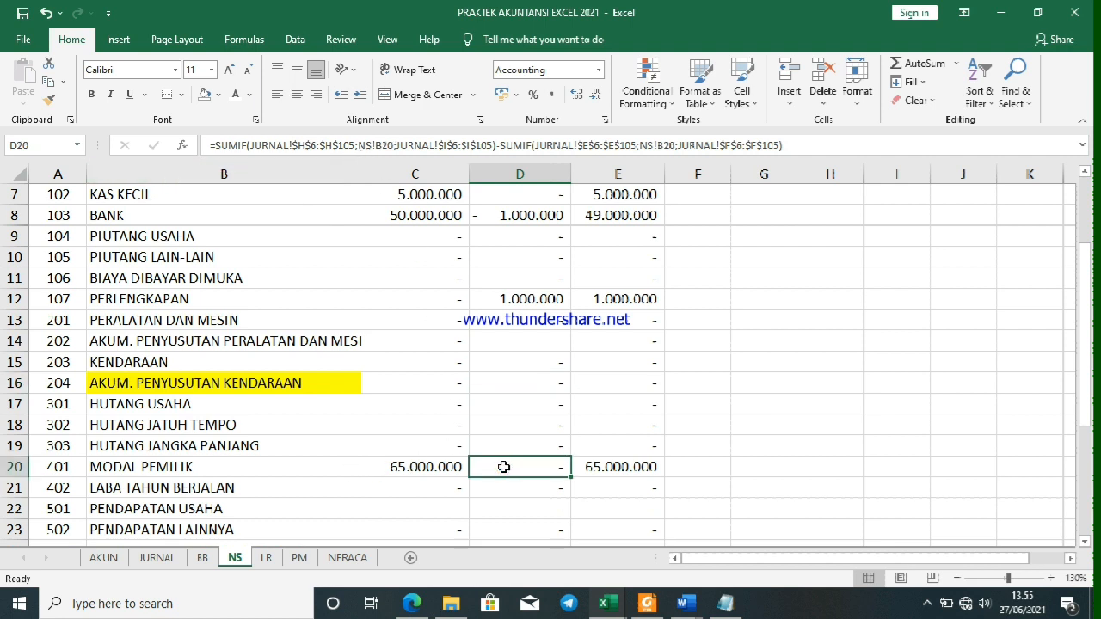
pyautogui.hotkey('ctrl', 'c')
pyautogui.click(520, 341)
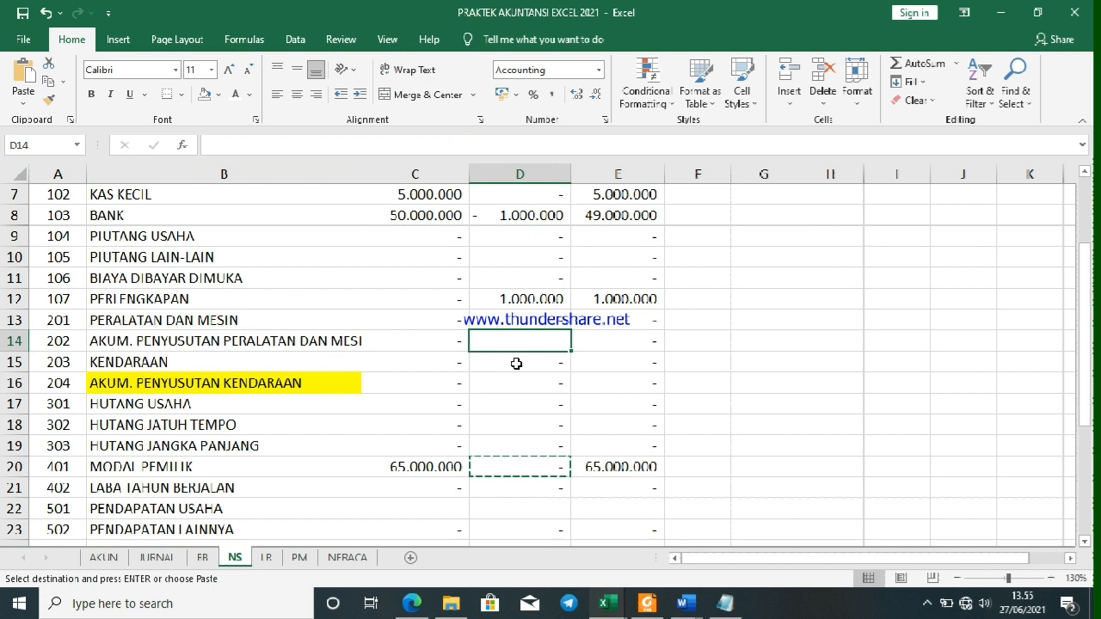
pyautogui.press('Return')
pyautogui.click(716, 387)
pyautogui.click(553, 338)
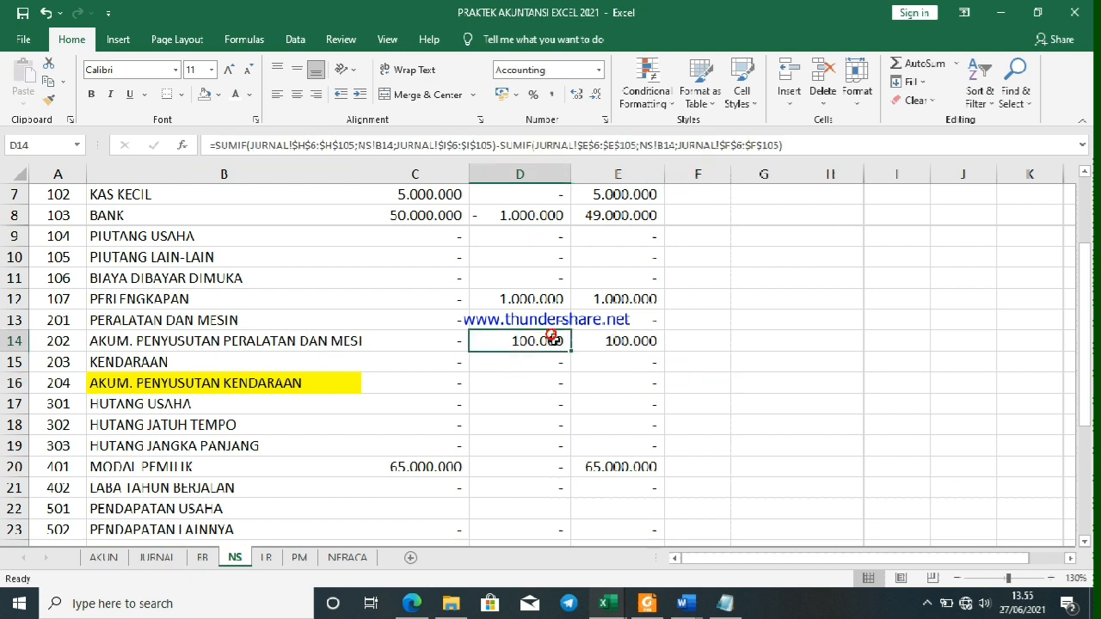
pyautogui.click(628, 348)
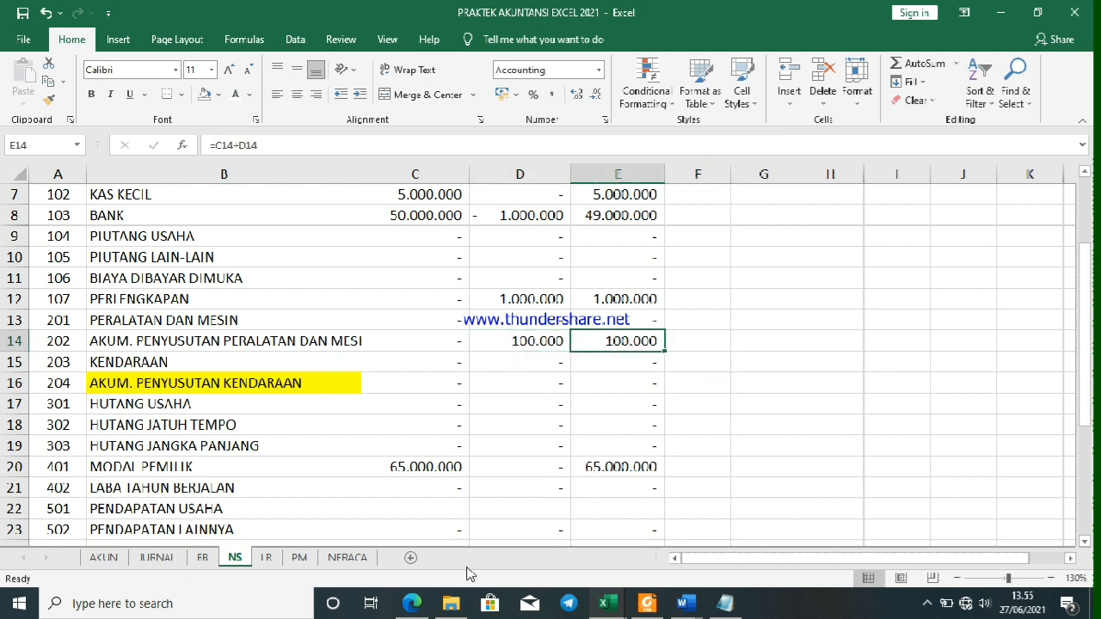
# Ignore the inconsistent-formula errors on the equipment accumulated depreciation cells D16 and C16 of the NERACA sheet
pyautogui.click(353, 558)
pyautogui.click(490, 397)
pyautogui.click(781, 390)
pyautogui.scroll(2, 700, 386)
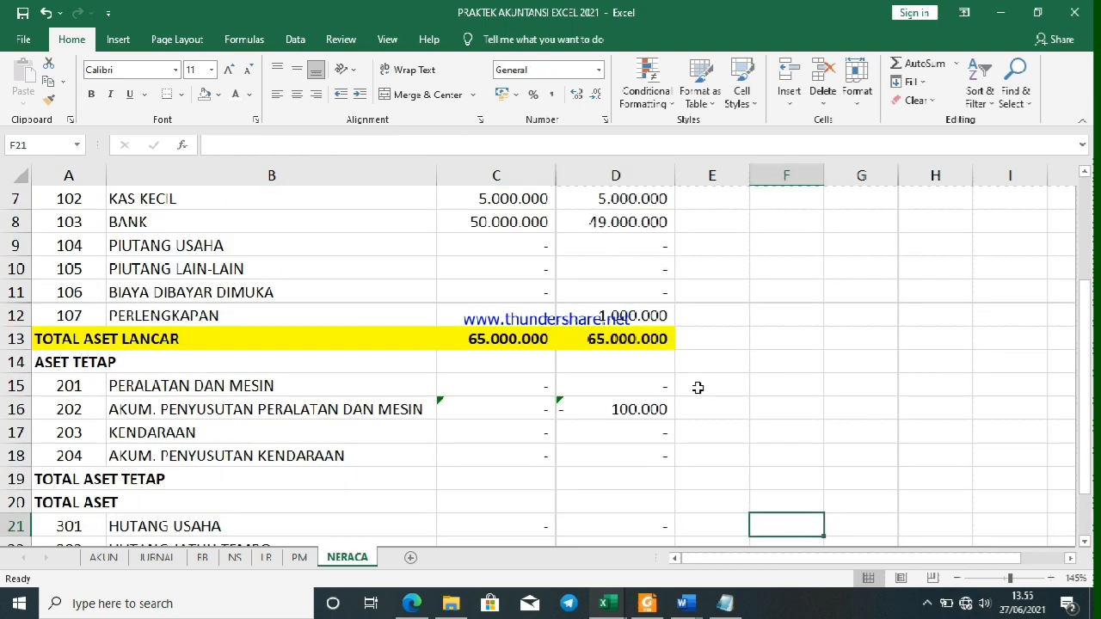
pyautogui.click(561, 409)
pyautogui.click(535, 405)
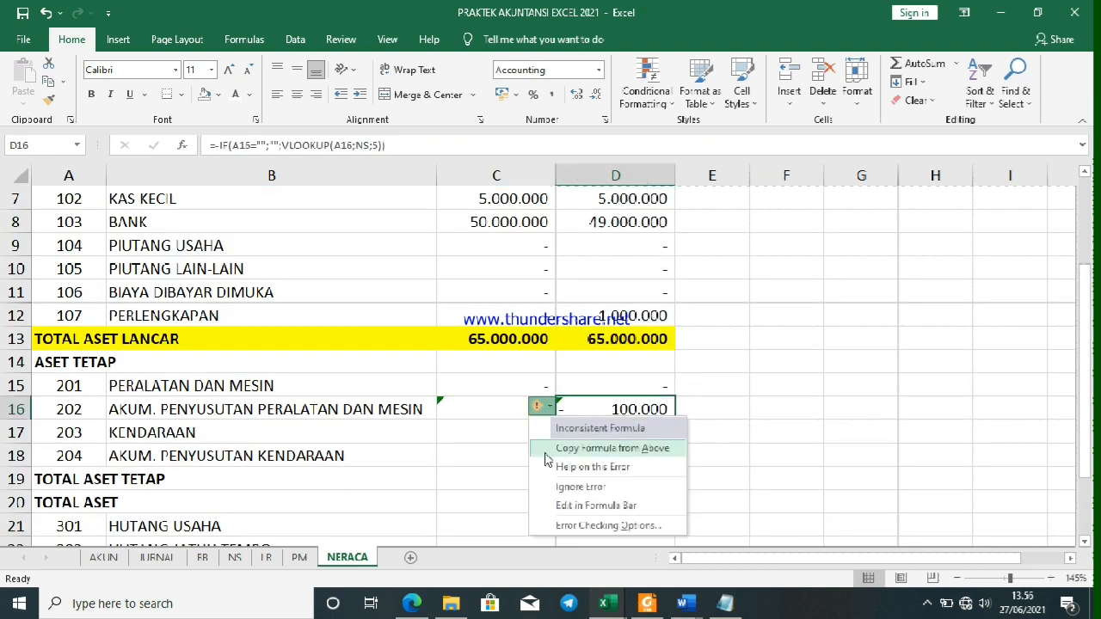
pyautogui.click(564, 487)
pyautogui.click(459, 410)
pyautogui.click(418, 405)
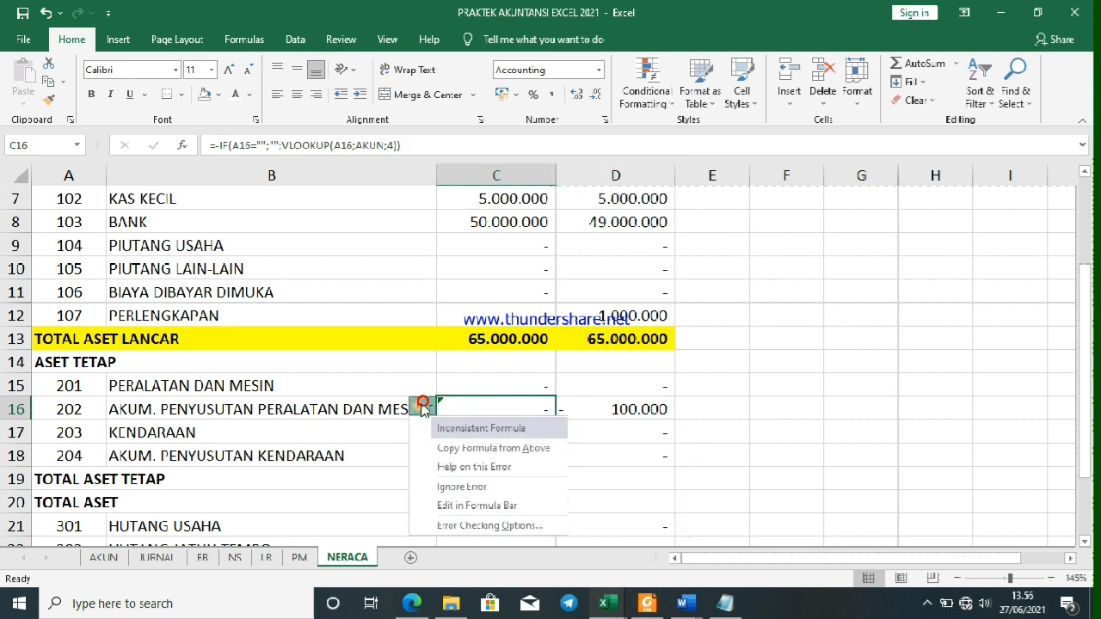
pyautogui.click(461, 487)
pyautogui.click(728, 457)
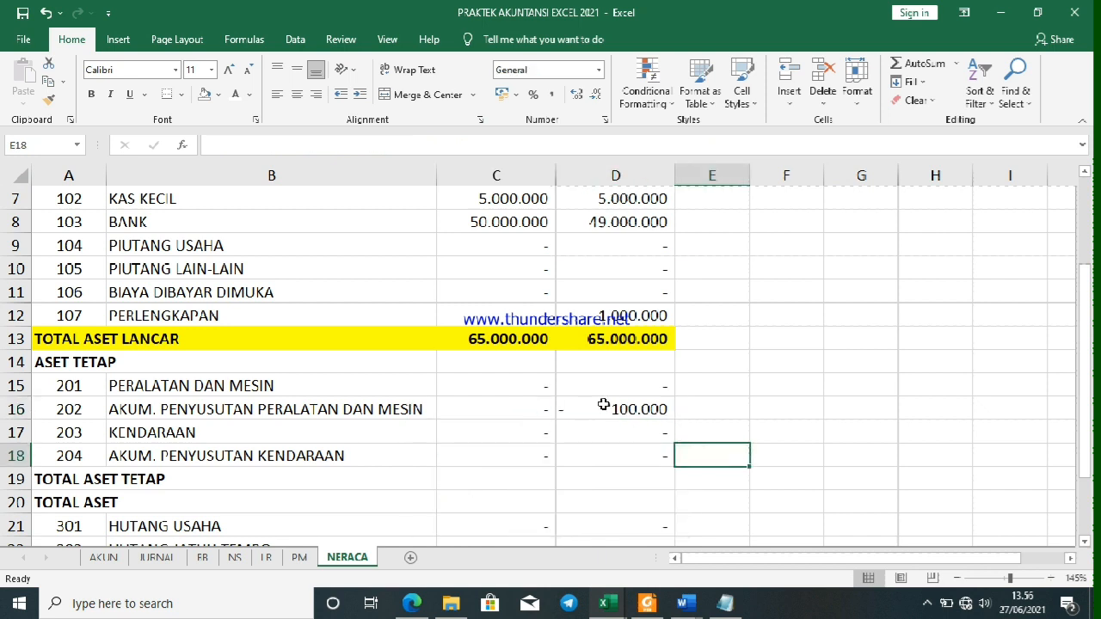
# Examine the equipment accumulated depreciation formula in D16 and the ASET TETAP rows on the NERACA sheet
pyautogui.click(599, 404)
pyautogui.scroll(-1, 493, 391)
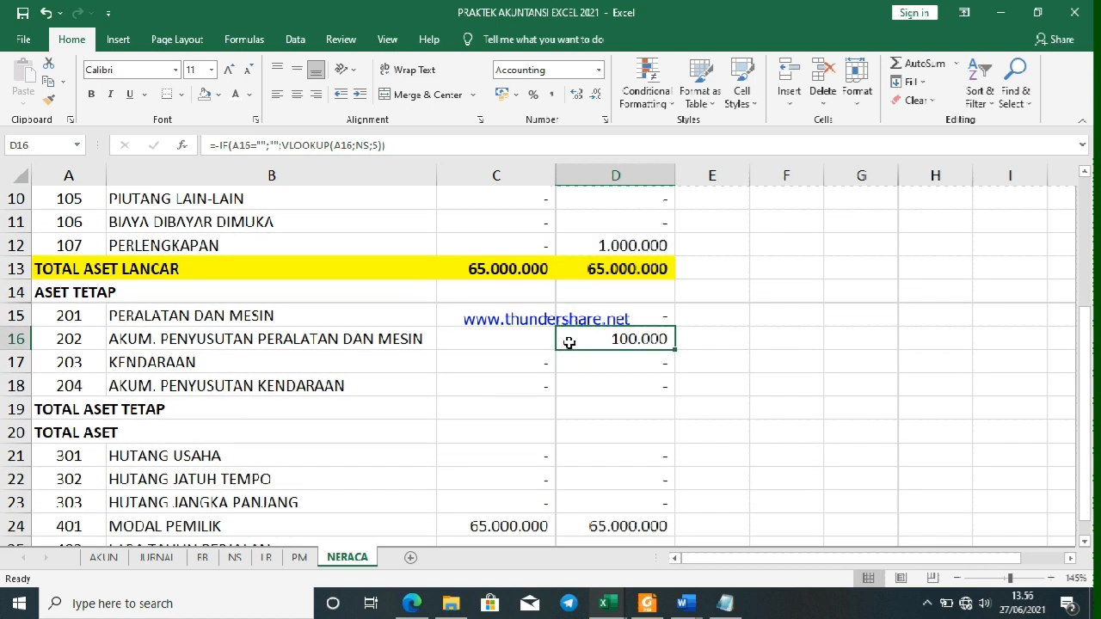
pyautogui.click(813, 478)
pyautogui.moveTo(487, 288); pyautogui.dragTo(487, 401)
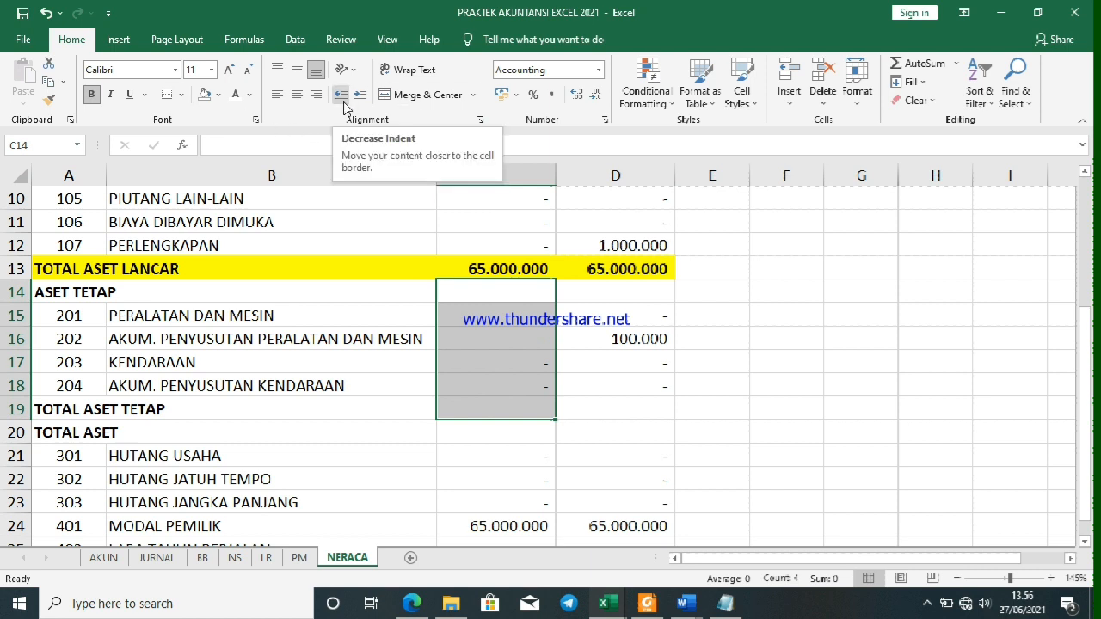
pyautogui.hotkey('ctrl', 'v')
pyautogui.click(491, 318)
pyautogui.moveTo(491, 318); pyautogui.dragTo(525, 401)
pyautogui.click(746, 398)
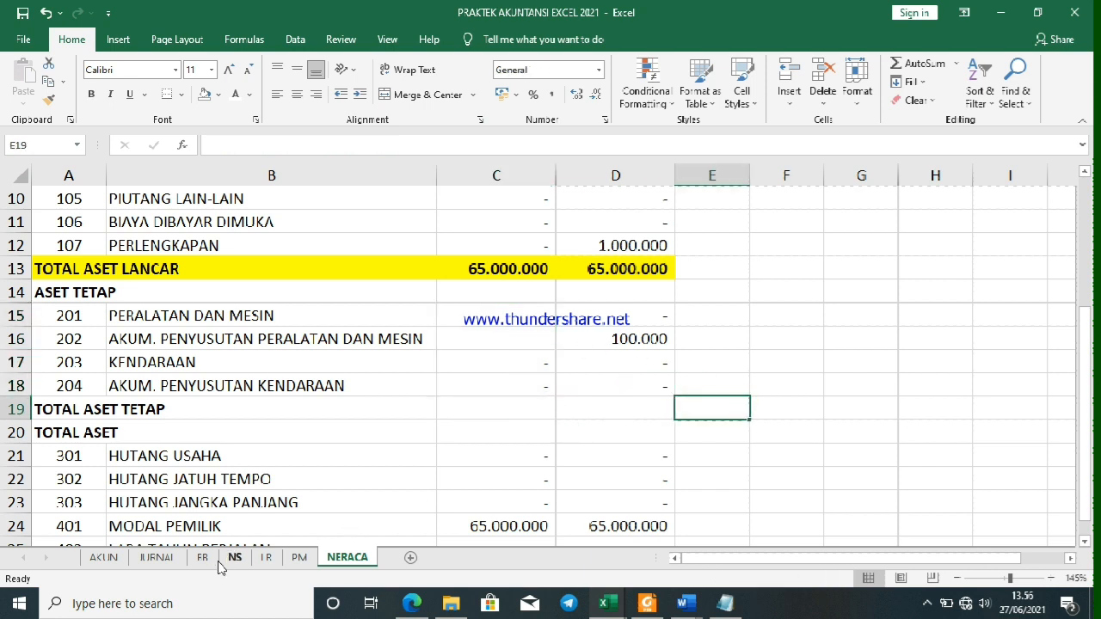
# Clear the debit account code in D7 and the debit amount in F7 on the JURNAL sheet
pyautogui.click(157, 557)
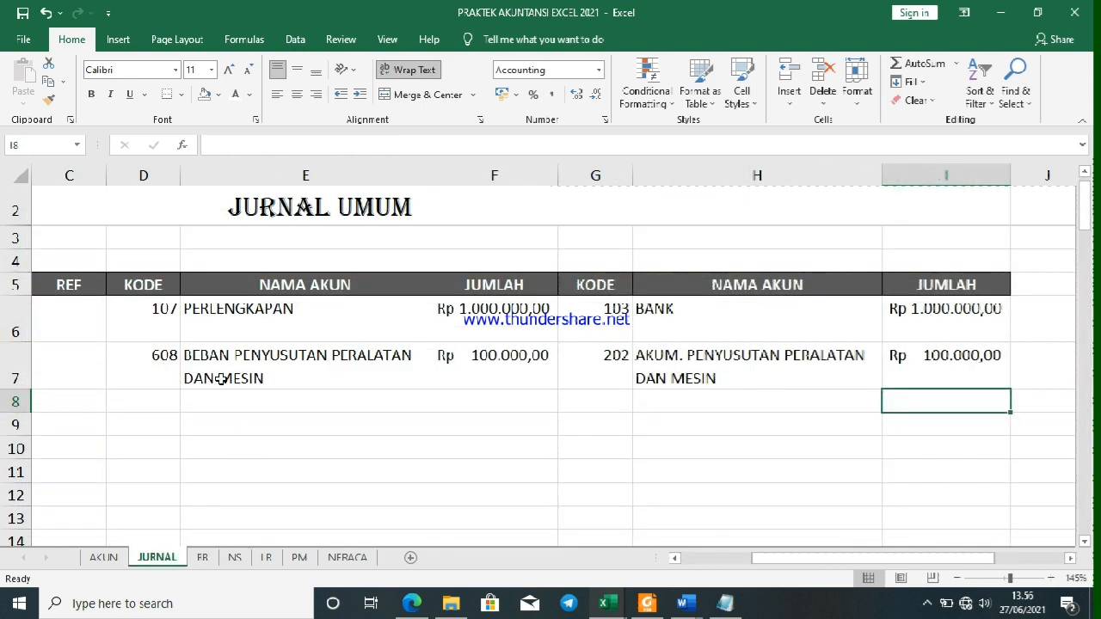
pyautogui.moveTo(153, 355)
pyautogui.mouseDown()
pyautogui.moveTo(961, 356)
pyautogui.moveTo(240, 362)
pyautogui.moveTo(234, 373)
pyautogui.mouseUp()
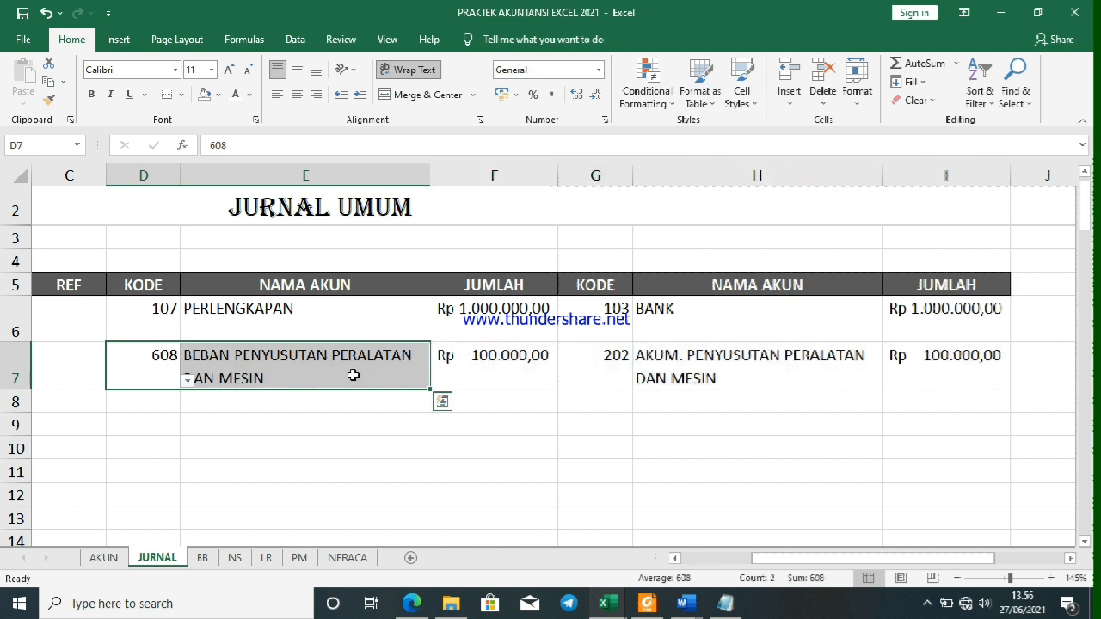
pyautogui.click(140, 370)
pyautogui.press('Delete')
pyautogui.click(484, 356)
pyautogui.press('Delete')
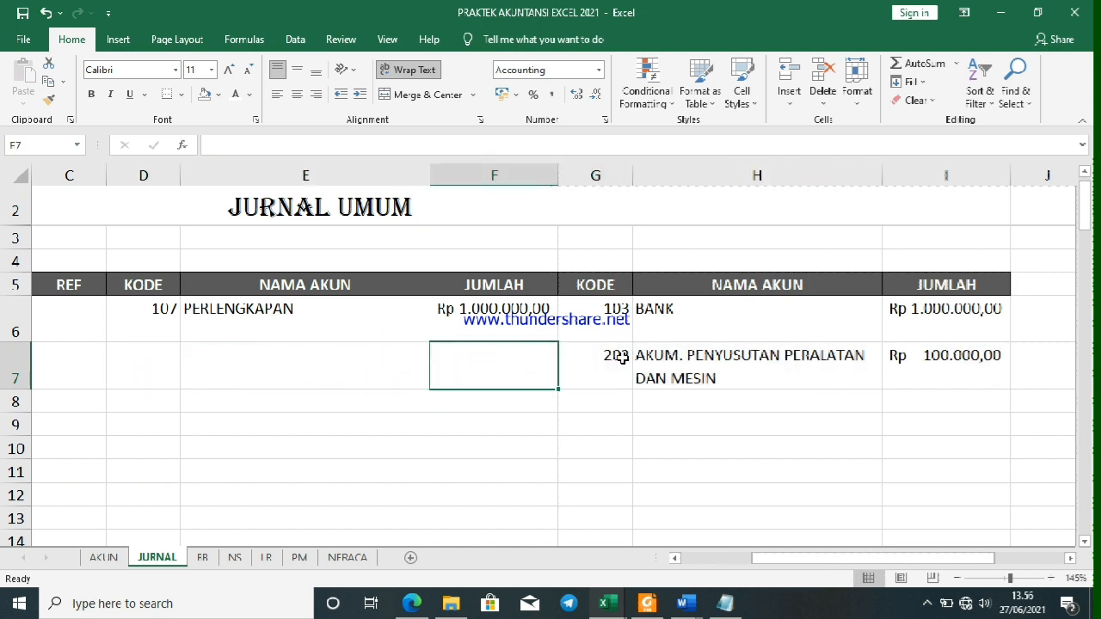
# Clear the rest of the depreciation entry in row 7: credit code G7, credit amount I7, and date and description A7:B7
pyautogui.click(563, 368)
pyautogui.press('Delete')
pyautogui.click(756, 366)
pyautogui.click(958, 352)
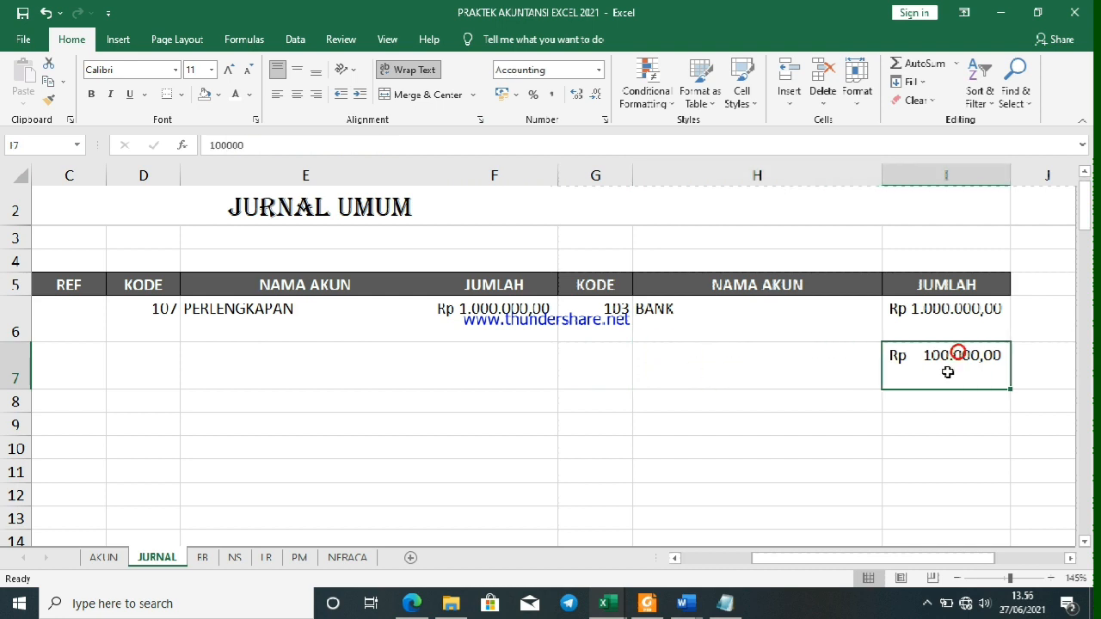
pyautogui.click(727, 361)
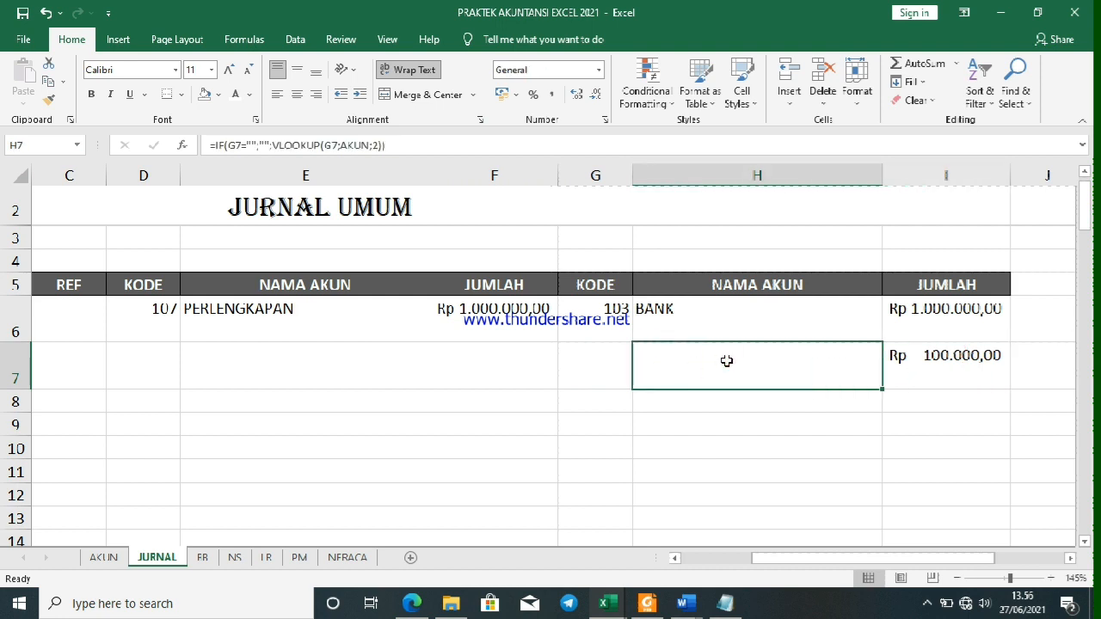
pyautogui.click(909, 364)
pyautogui.press('Delete')
pyautogui.moveTo(336, 381); pyautogui.dragTo(51, 402)
pyautogui.moveTo(86, 355); pyautogui.dragTo(195, 353)
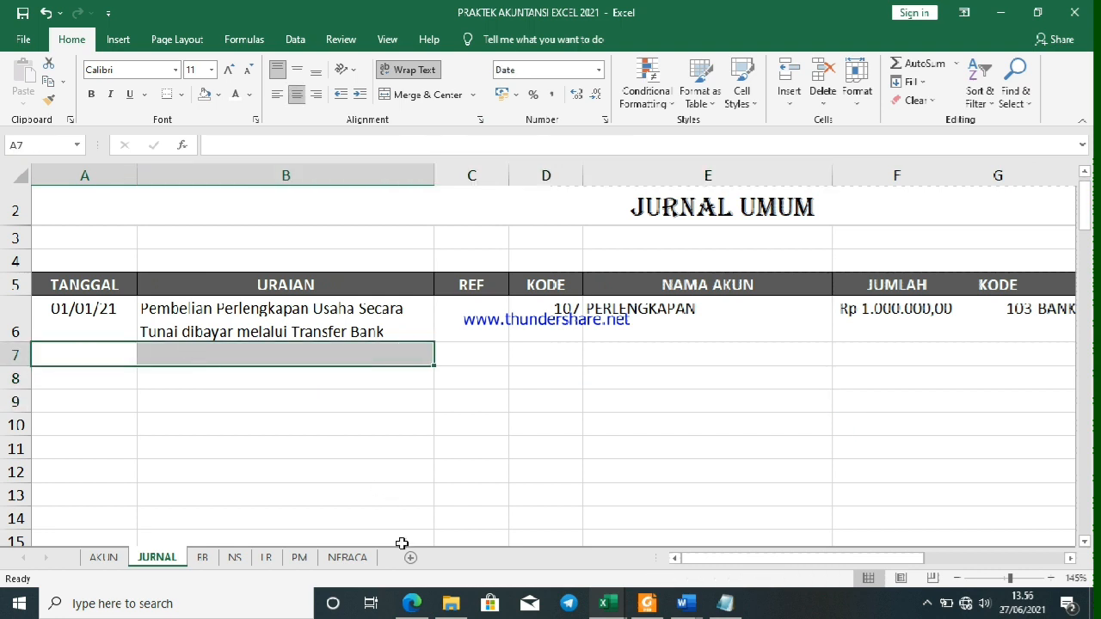
# Add a minus sign after the equals sign of the vehicle accumulated depreciation formula in C18 on the NERACA sheet
pyautogui.click(359, 558)
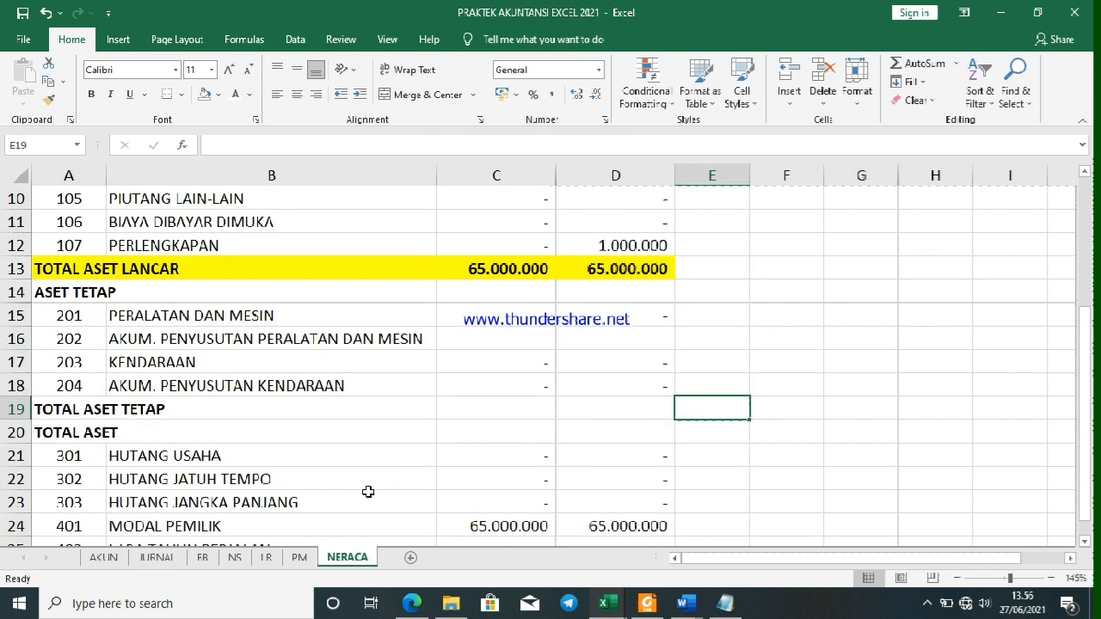
pyautogui.scroll(-2, 538, 420)
pyautogui.scroll(2, 528, 435)
pyautogui.scroll(-1, 530, 436)
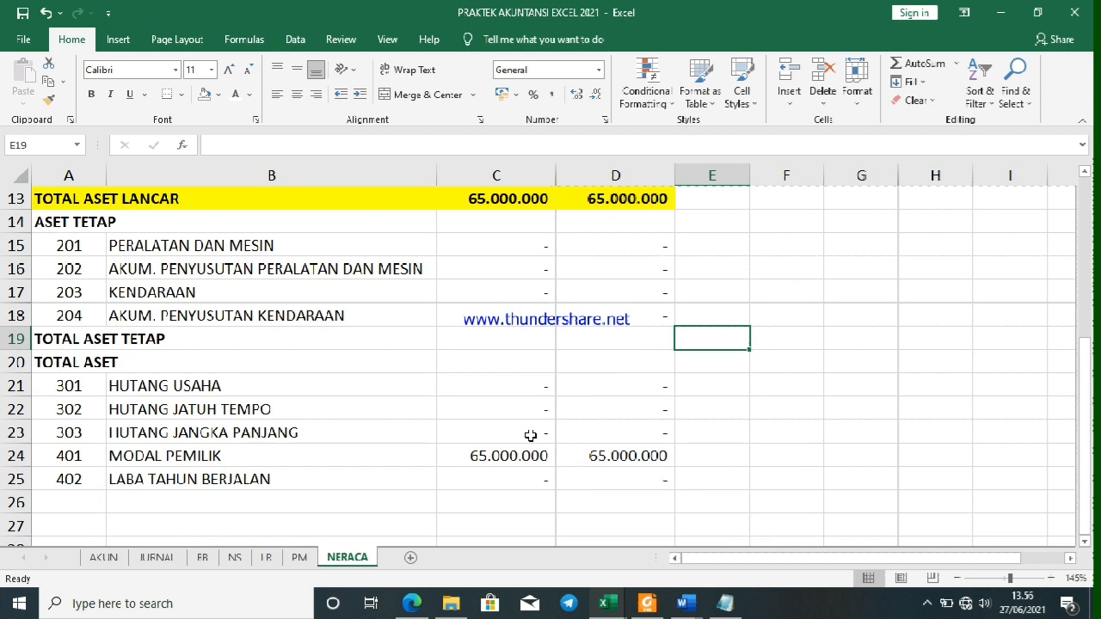
pyautogui.scroll(1, 344, 387)
pyautogui.moveTo(477, 320); pyautogui.dragTo(485, 398)
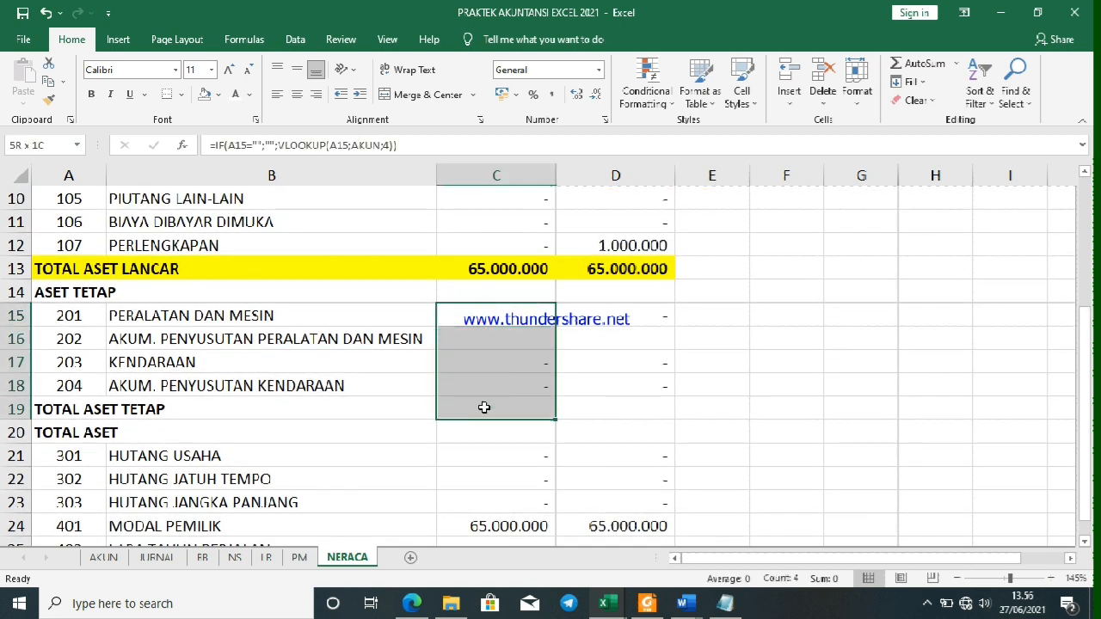
pyautogui.click(339, 357)
pyautogui.click(451, 395)
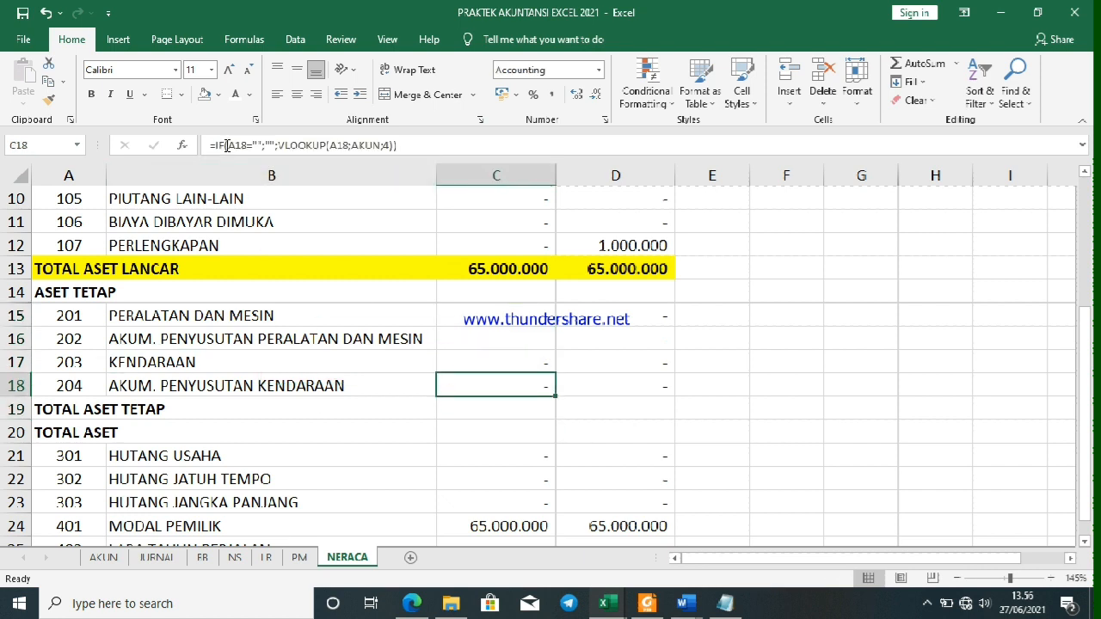
pyautogui.click(218, 146)
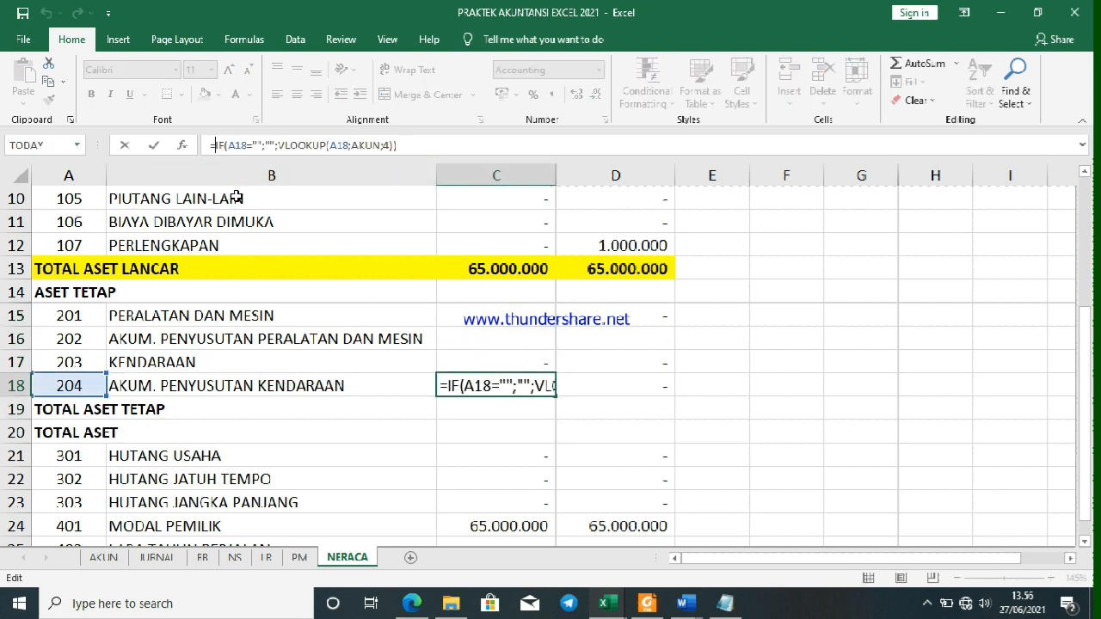
pyautogui.write('-')
pyautogui.hotkey('shift', 'Return')
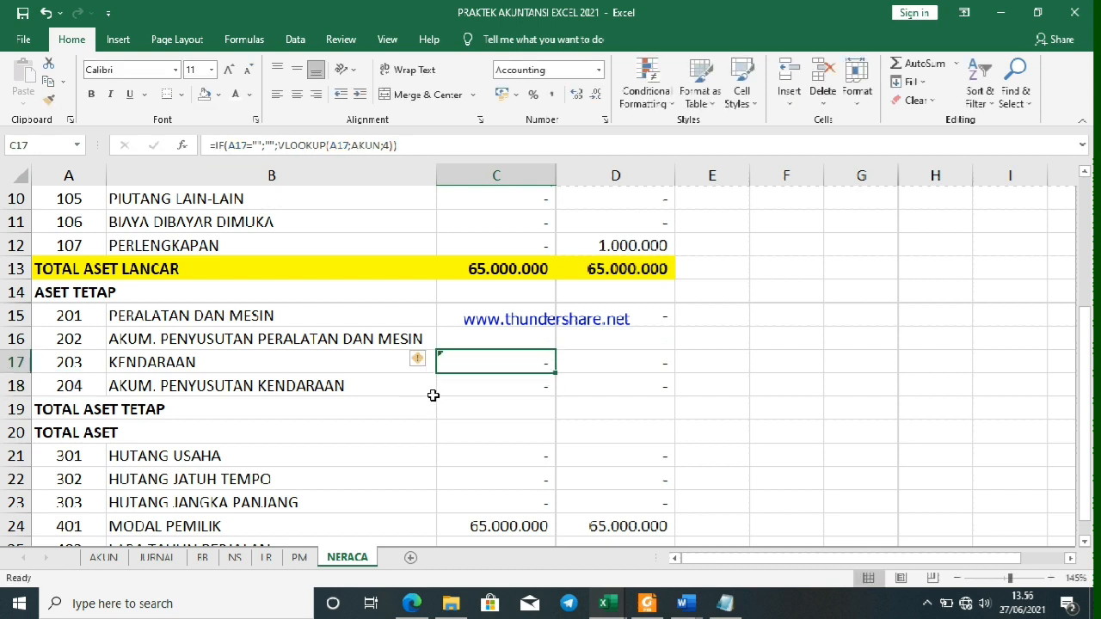
pyautogui.click(451, 381)
pyautogui.click(445, 356)
pyautogui.click(450, 381)
# Make the vehicle accumulated depreciation formula in D18 negative with a leading minus sign
pyautogui.click(587, 384)
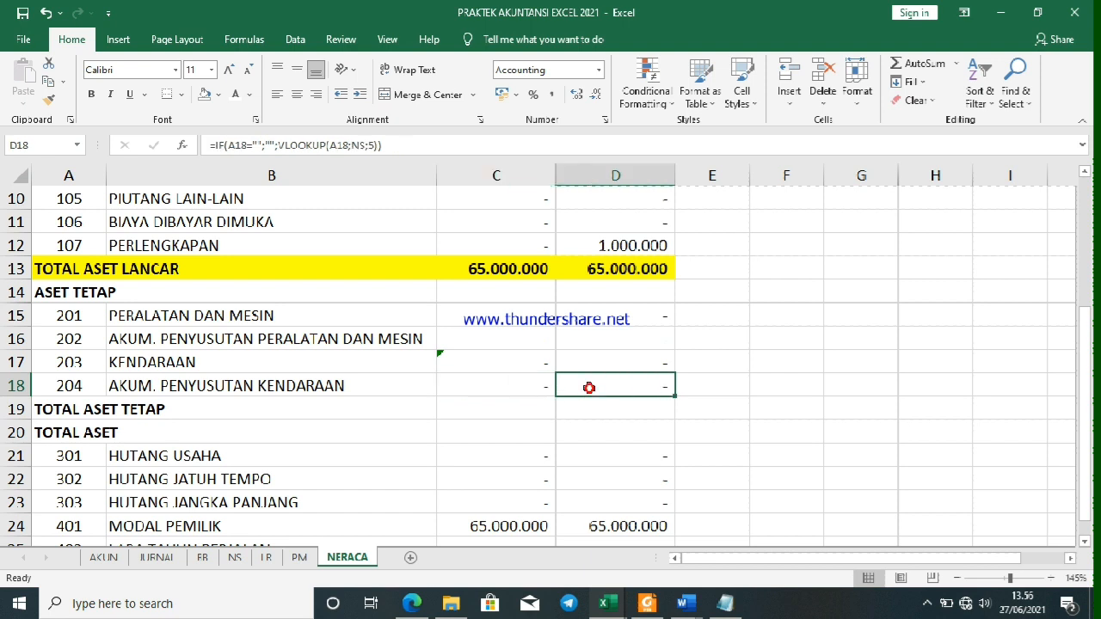
pyautogui.click(213, 146)
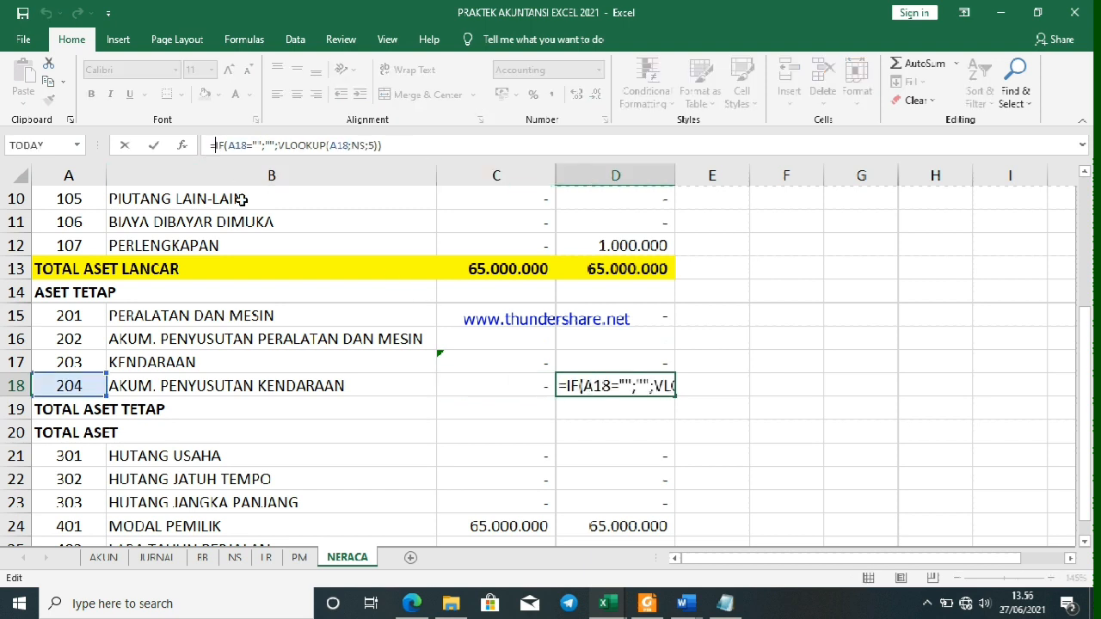
pyautogui.press('Left')
pyautogui.press('Left')
pyautogui.write('-')
pyautogui.press('Return')
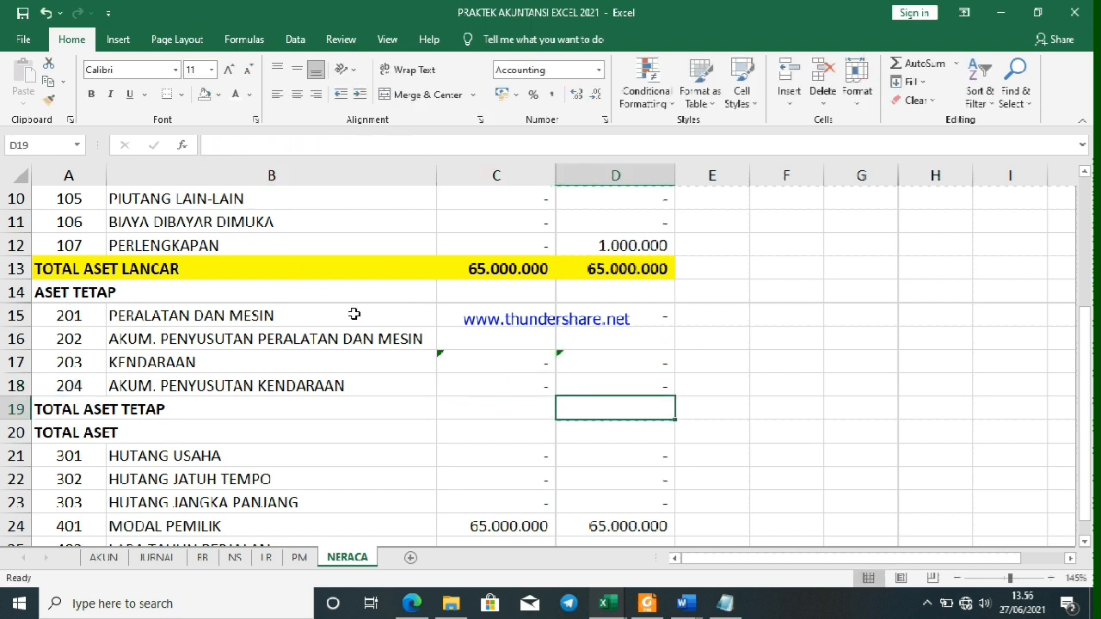
# Ignore the inconsistent-formula errors on the KENDARAAN cells D17 and C17
pyautogui.click(571, 357)
pyautogui.click(540, 358)
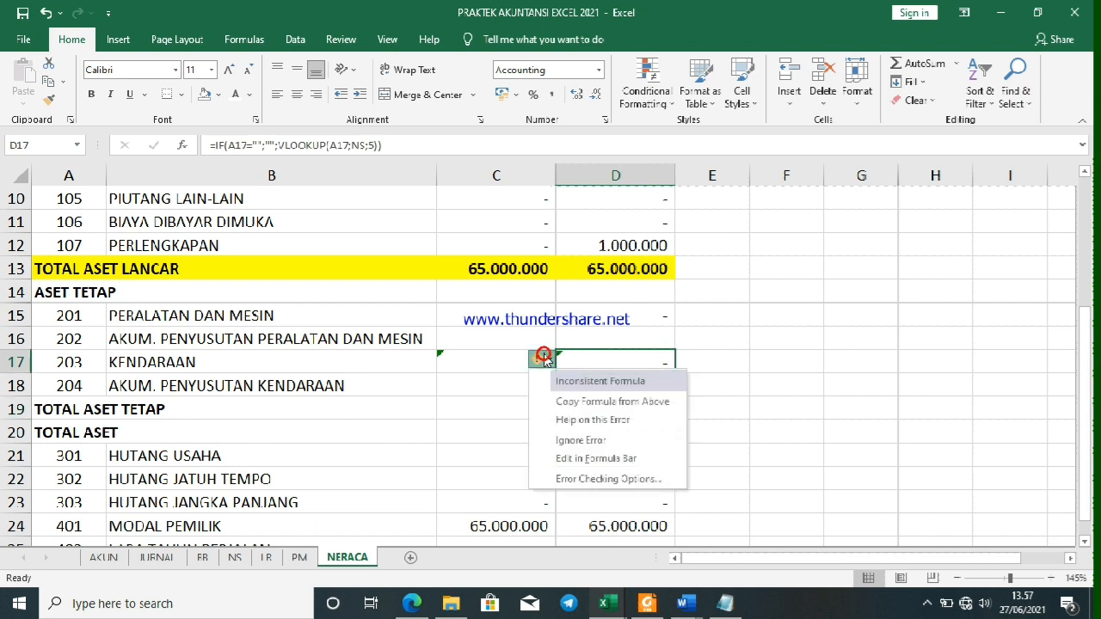
pyautogui.click(578, 439)
pyautogui.click(449, 362)
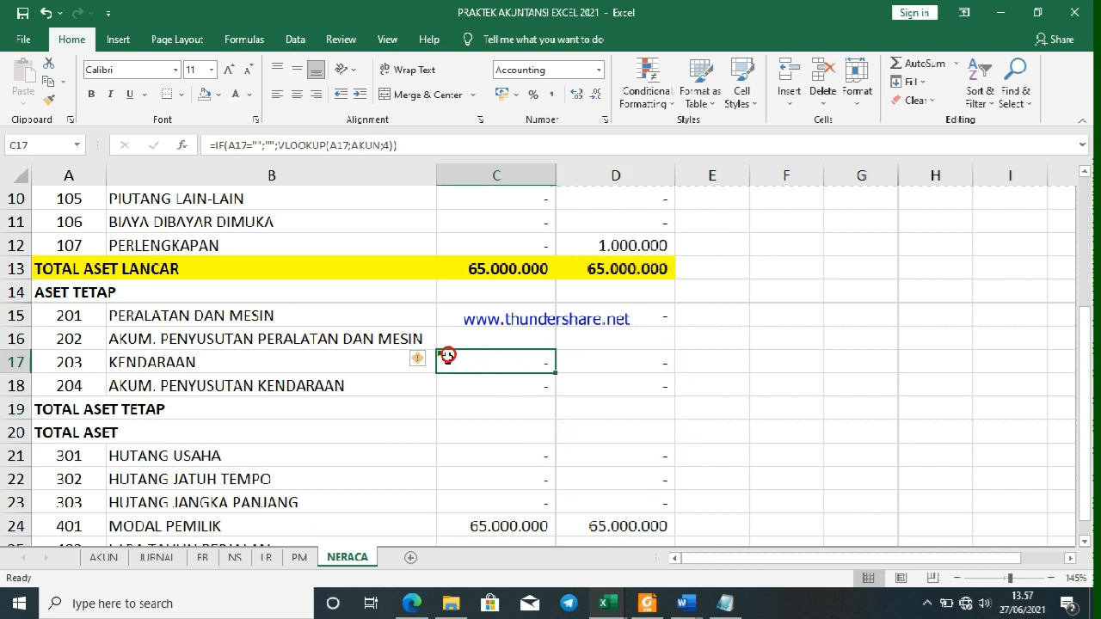
pyautogui.click(422, 360)
pyautogui.click(449, 438)
# Total C15:C18 in the TOTAL ASET TETAP cell C19 with AutoSum and make the total bold
pyautogui.scroll(-2, 474, 430)
pyautogui.scroll(1, 472, 410)
pyautogui.scroll(1, 472, 410)
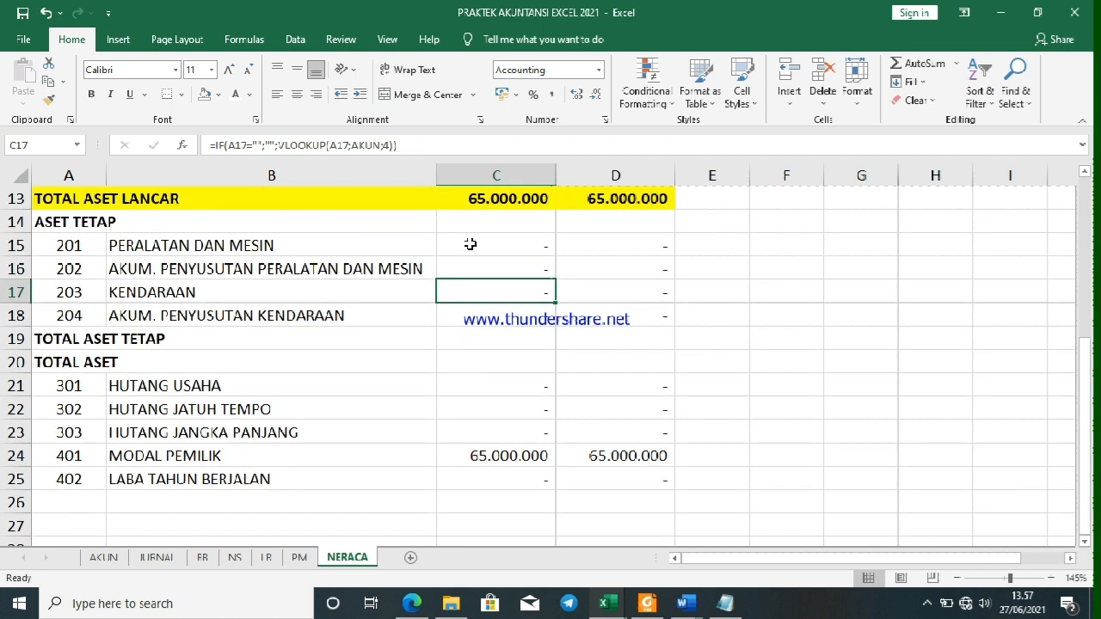
pyautogui.moveTo(470, 249); pyautogui.dragTo(471, 334)
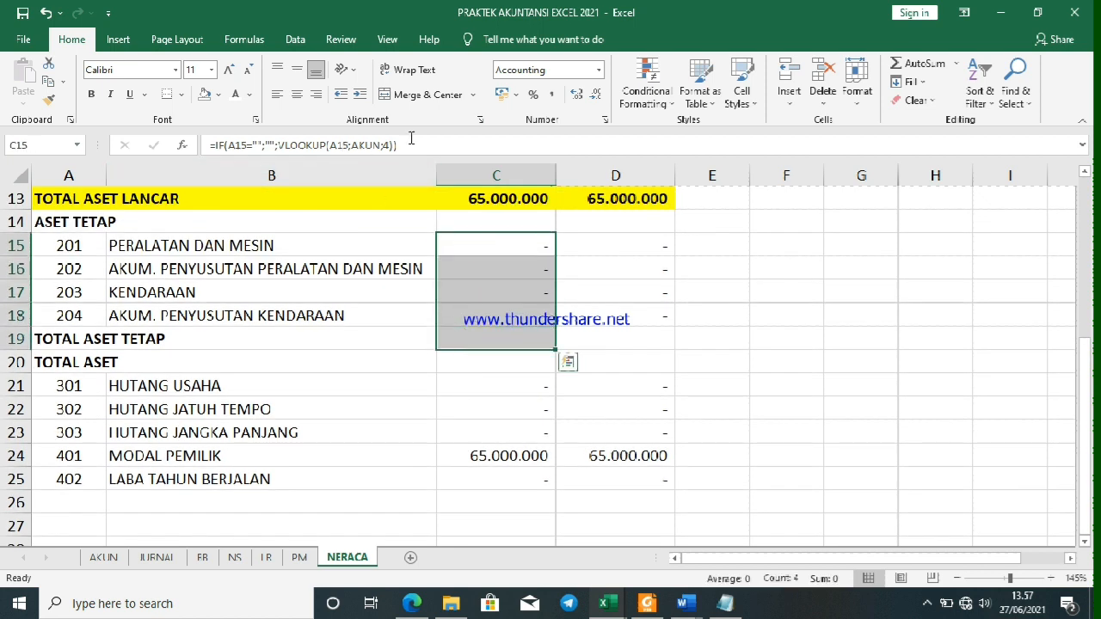
pyautogui.click(912, 64)
pyautogui.click(543, 334)
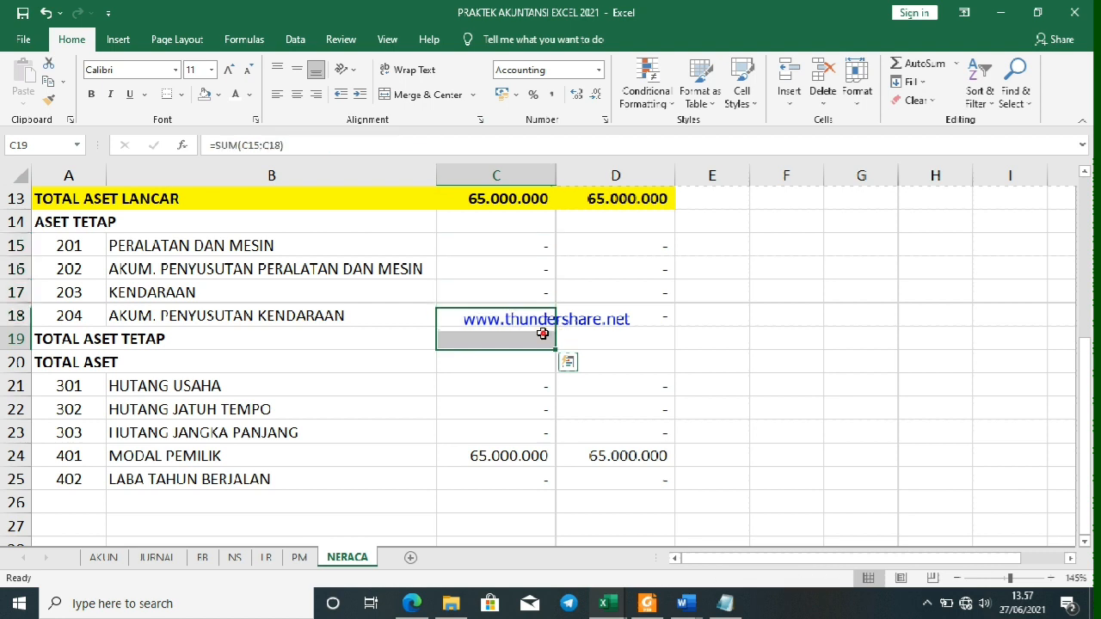
pyautogui.click(543, 334)
pyautogui.keyDown('ctrl'); pyautogui.click(542, 335); pyautogui.keyUp('ctrl')
pyautogui.hotkey('ctrl', 'b')
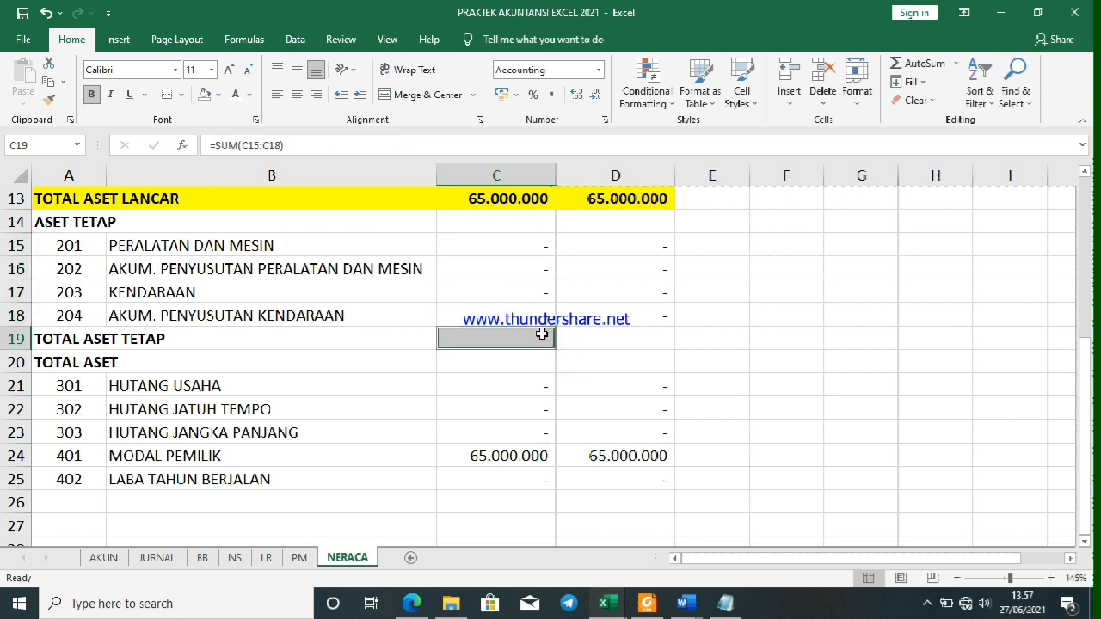
# Copy the TOTAL ASET TETAP sum from C19 to D19 on the NERACA sheet
pyautogui.hotkey('ctrl', 'c')
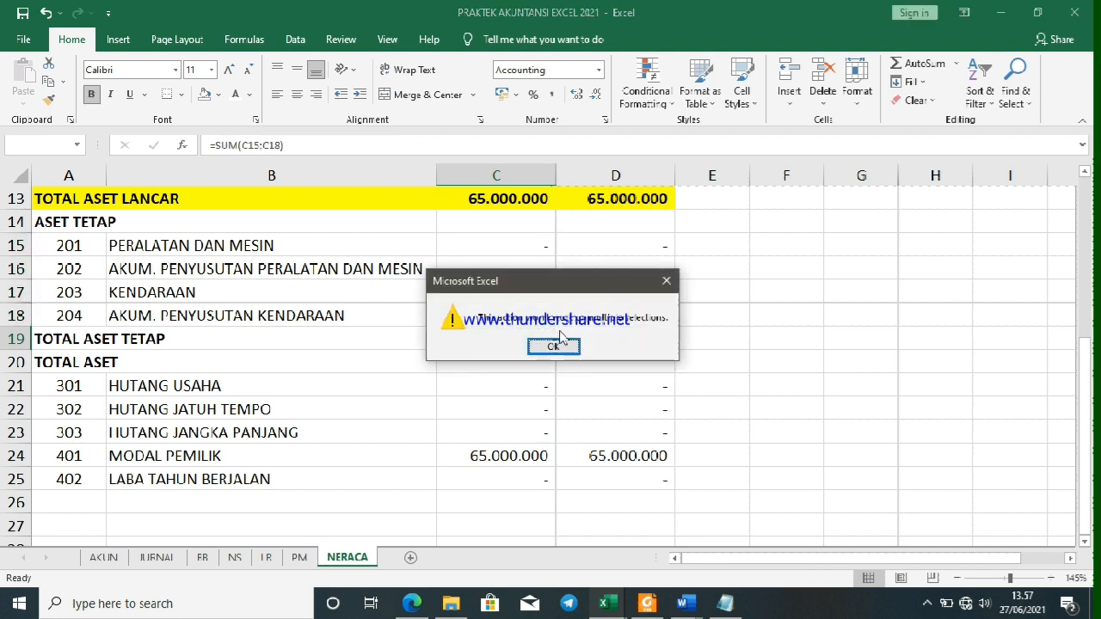
pyautogui.click(553, 346)
pyautogui.click(533, 364)
pyautogui.click(533, 339)
pyautogui.rightClick(535, 339)
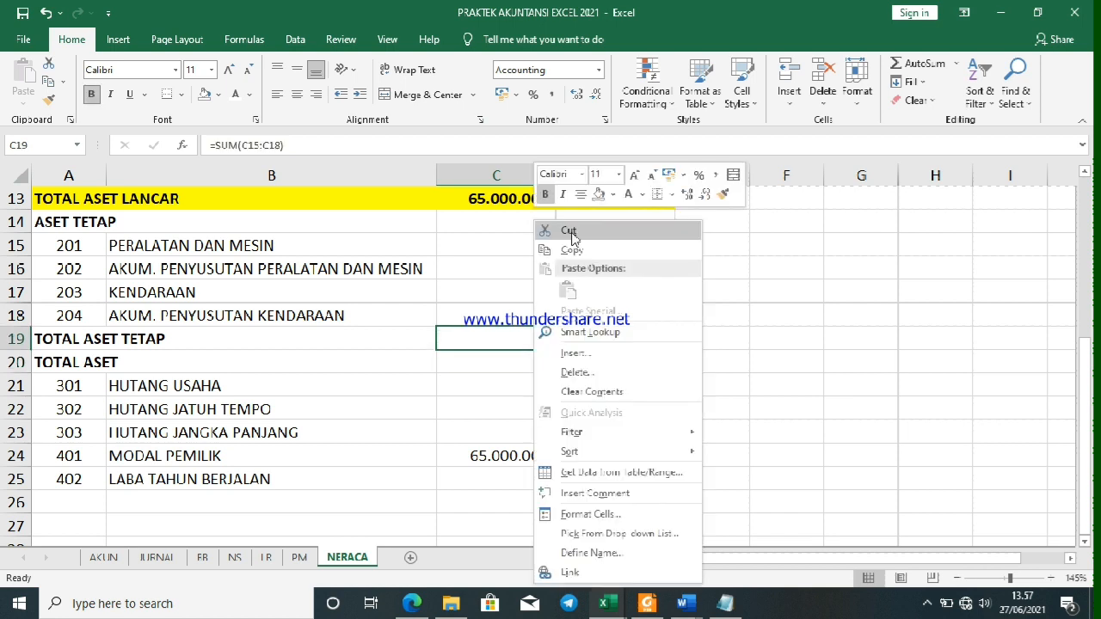
pyautogui.click(570, 250)
pyautogui.click(599, 341)
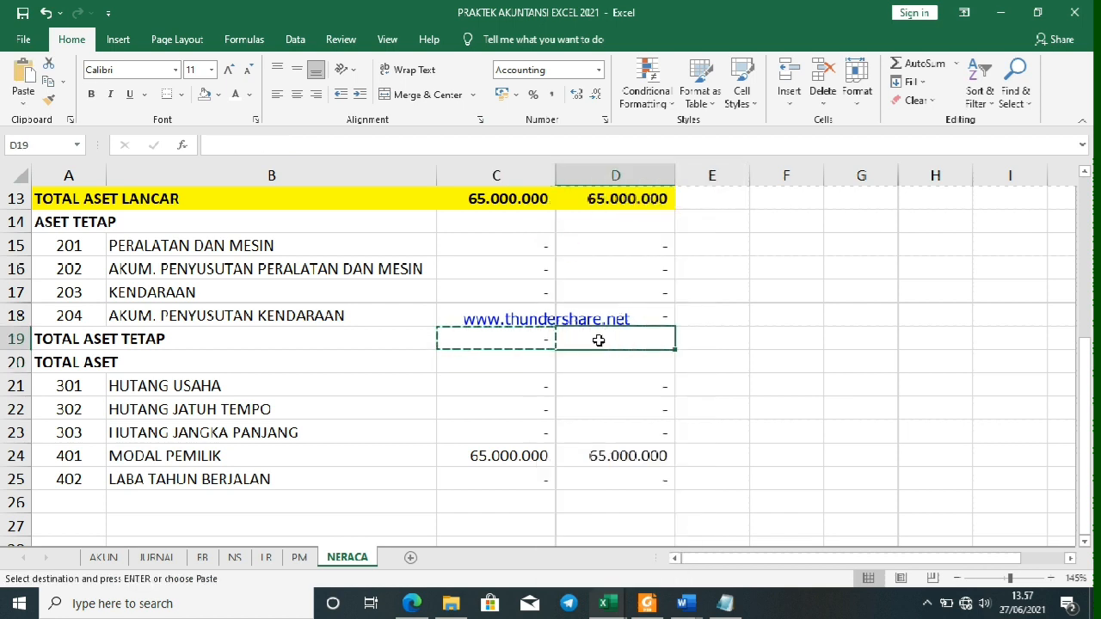
pyautogui.hotkey('ctrl', 'v')
pyautogui.click(585, 383)
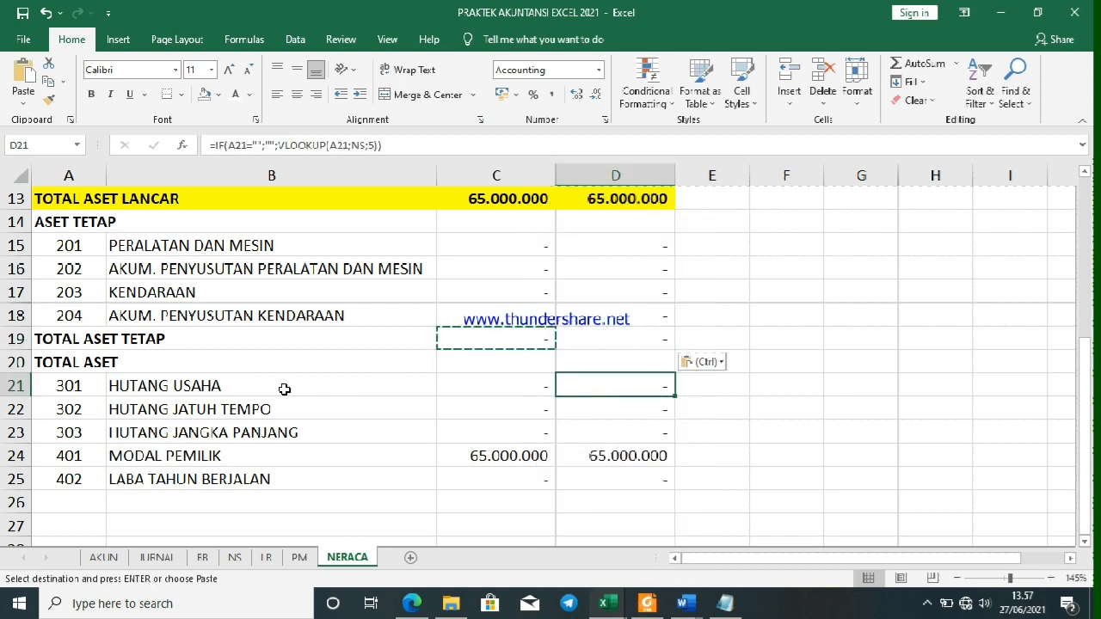
# Calculate TOTAL ASET in C20 with the formula =C13+C19
pyautogui.click(498, 360)
pyautogui.write('=')
pyautogui.click(483, 203)
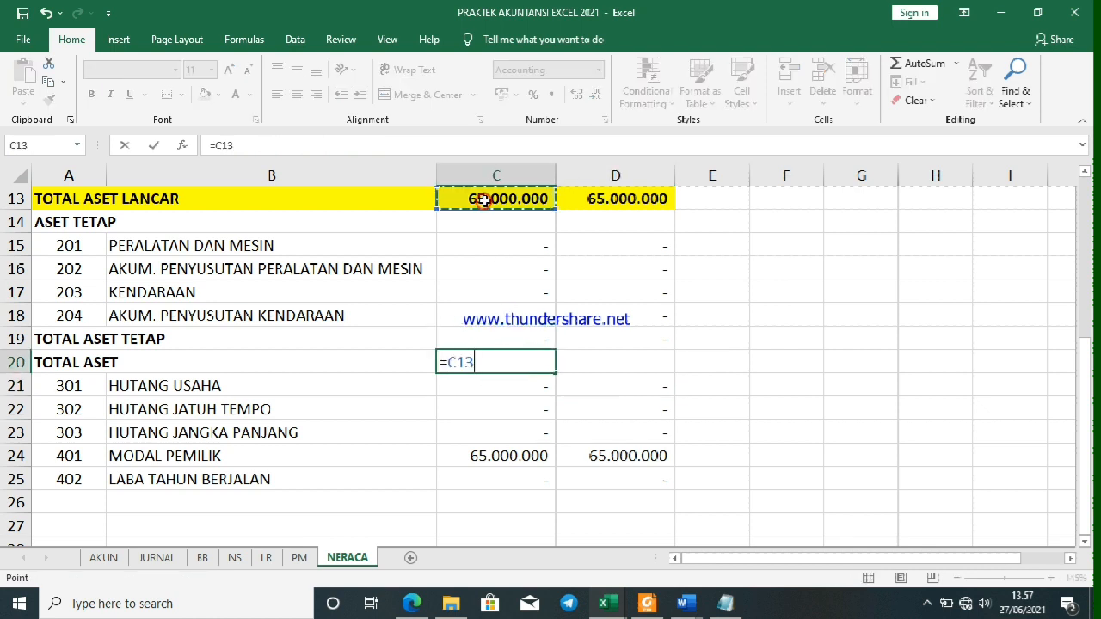
pyautogui.write('+')
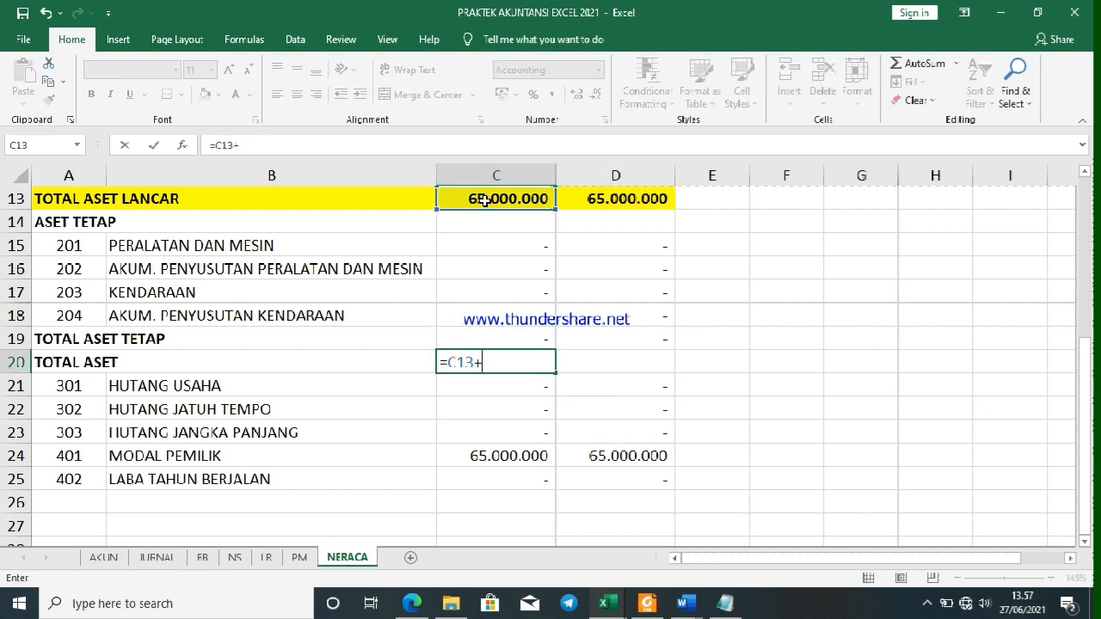
pyautogui.click(498, 336)
pyautogui.press('Return')
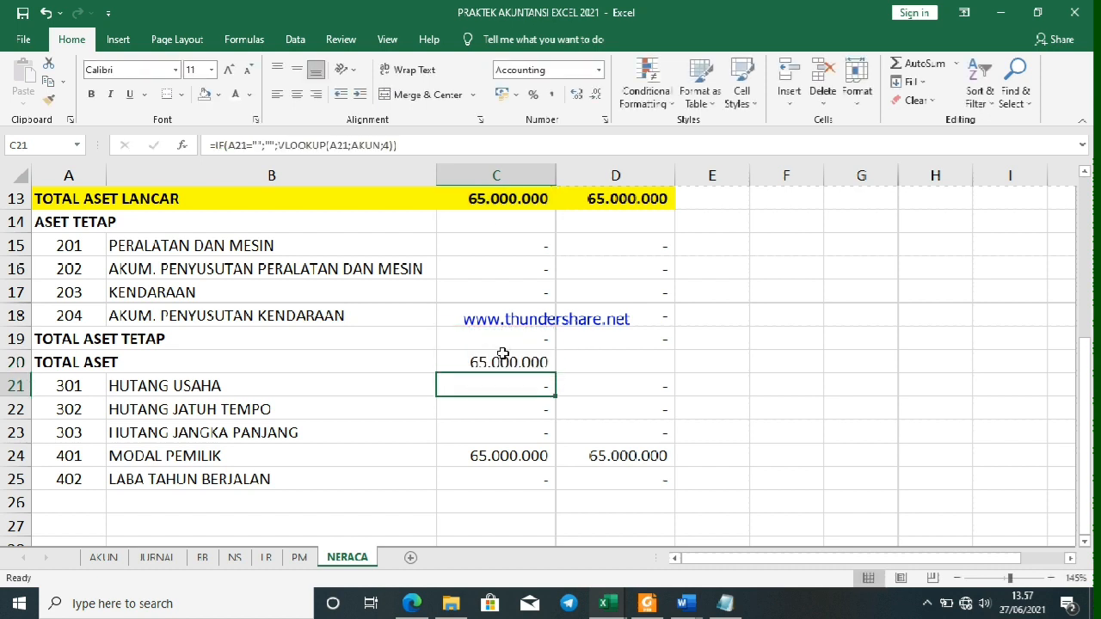
# Copy the TOTAL ASET formula from C20 to D20
pyautogui.click(503, 353)
pyautogui.hotkey('ctrl', 'c')
pyautogui.press('Right')
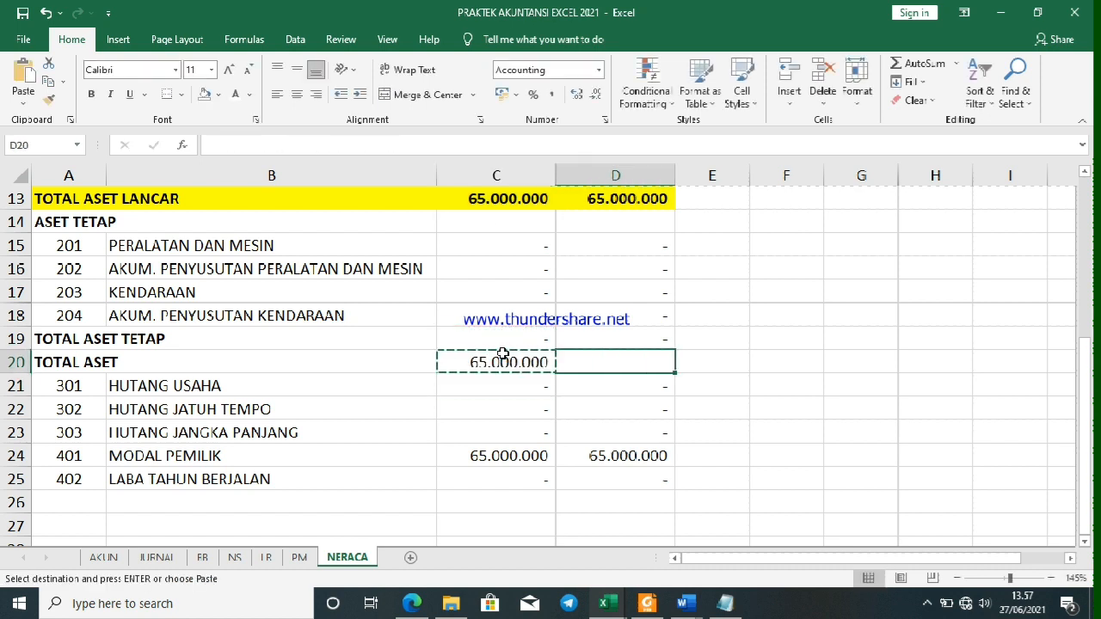
pyautogui.press('Return')
# Fill the TOTAL ASET TETAP row A19:D19 with yellow and the TOTAL ASET row A20:D20 with light green
pyautogui.moveTo(620, 339); pyautogui.dragTo(41, 338)
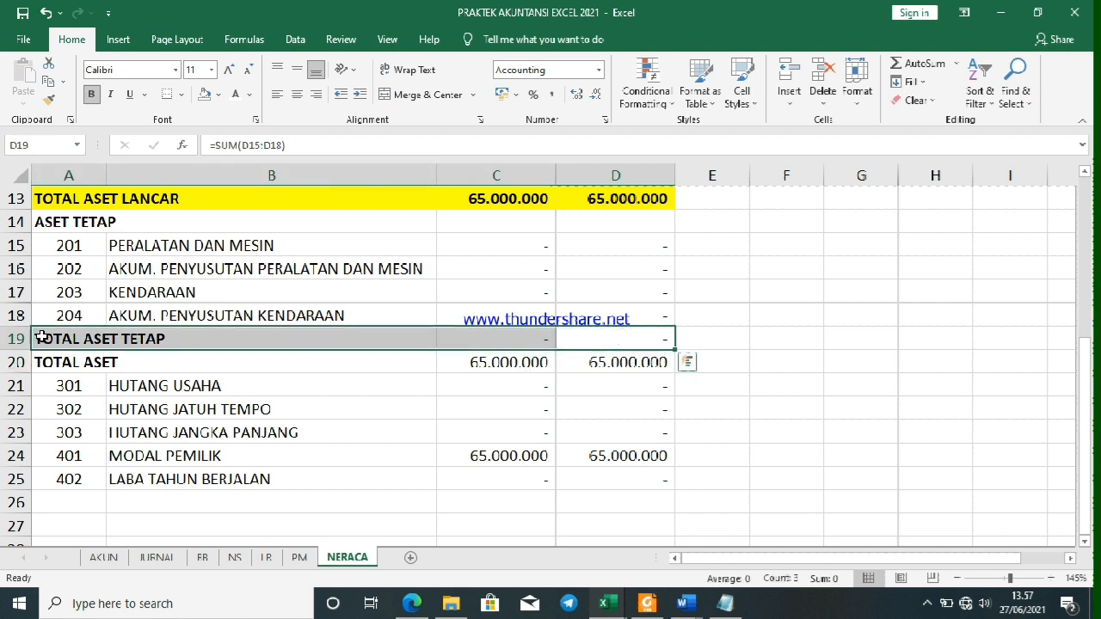
pyautogui.click(219, 94)
pyautogui.click(244, 219)
pyautogui.moveTo(98, 358); pyautogui.dragTo(628, 358)
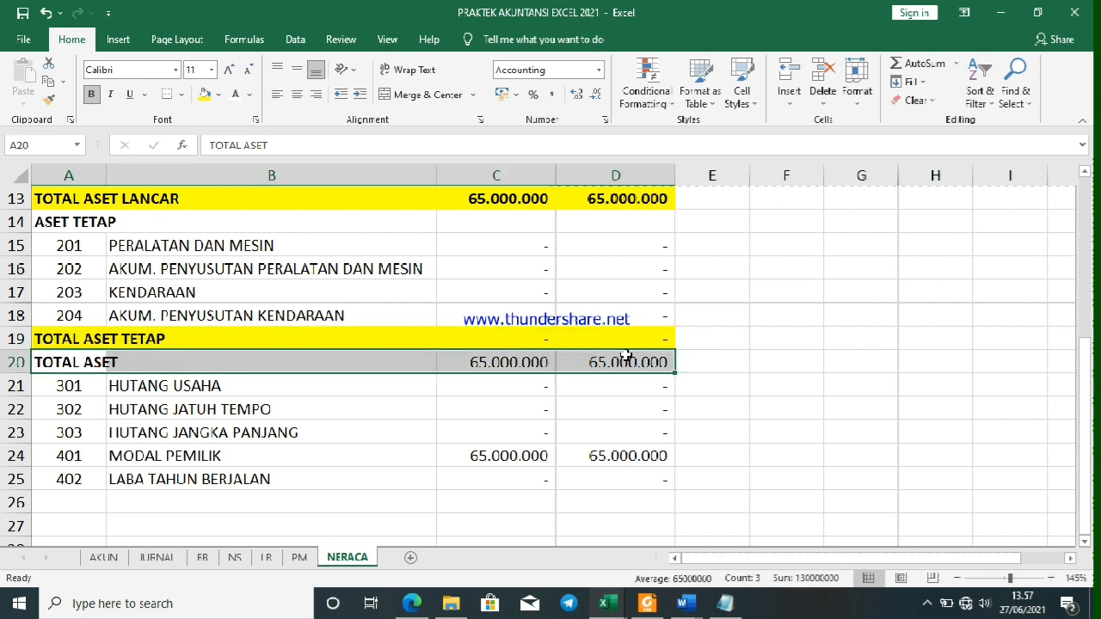
pyautogui.click(218, 96)
pyautogui.click(256, 220)
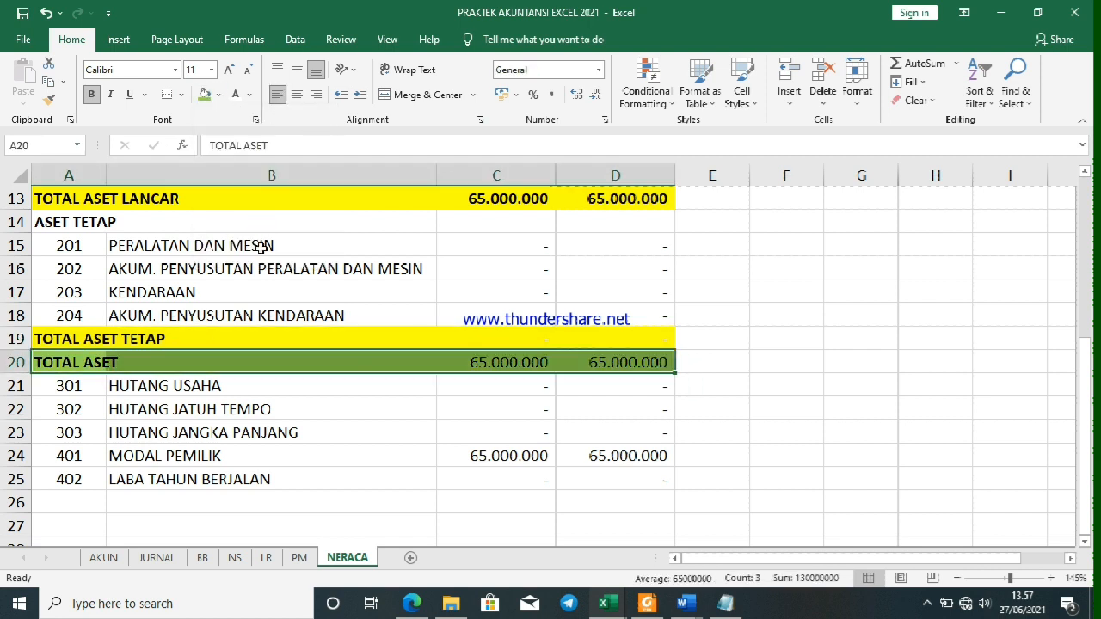
# Insert an empty row above HUTANG USAHA and remove the fill colour from A21:D21
pyautogui.scroll(-2, 336, 307)
pyautogui.scroll(1, 250, 297)
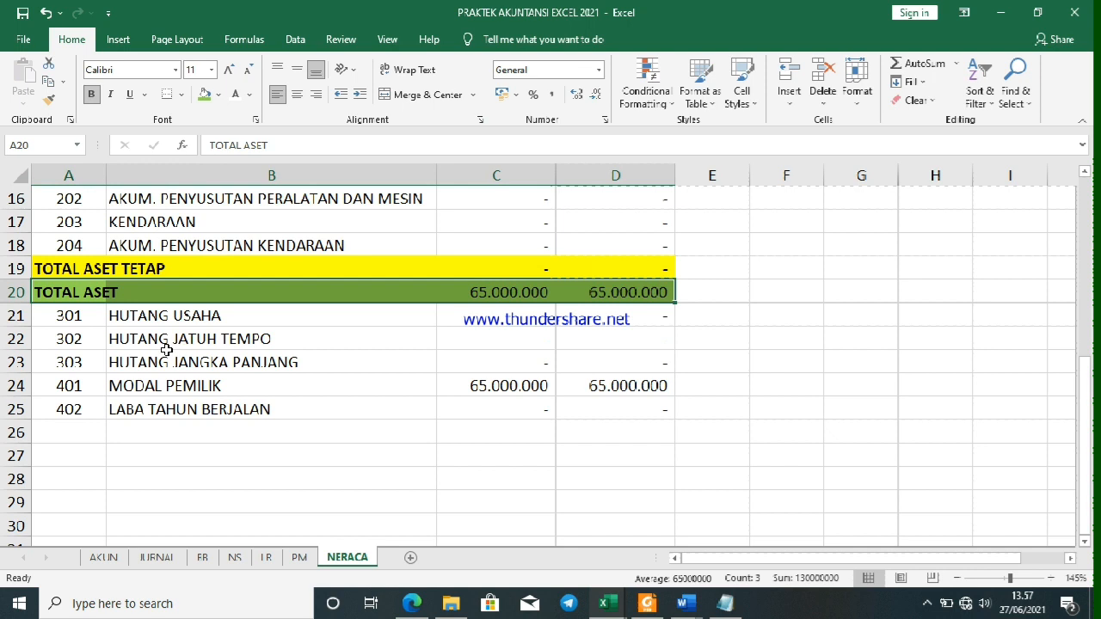
pyautogui.rightClick(17, 316)
pyautogui.click(60, 428)
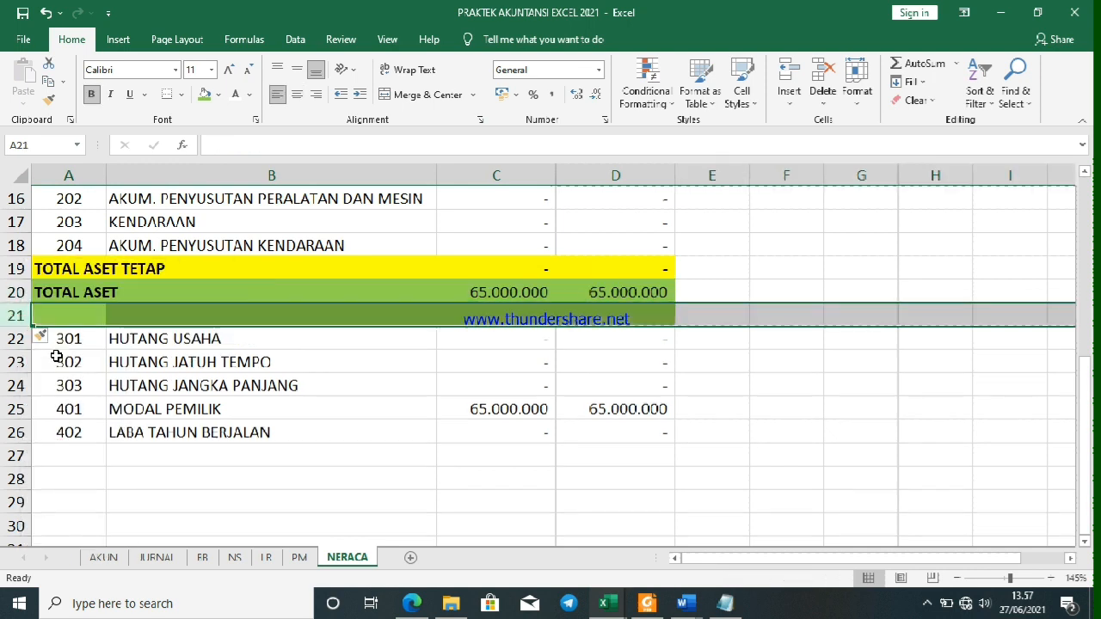
pyautogui.moveTo(53, 319); pyautogui.dragTo(647, 319)
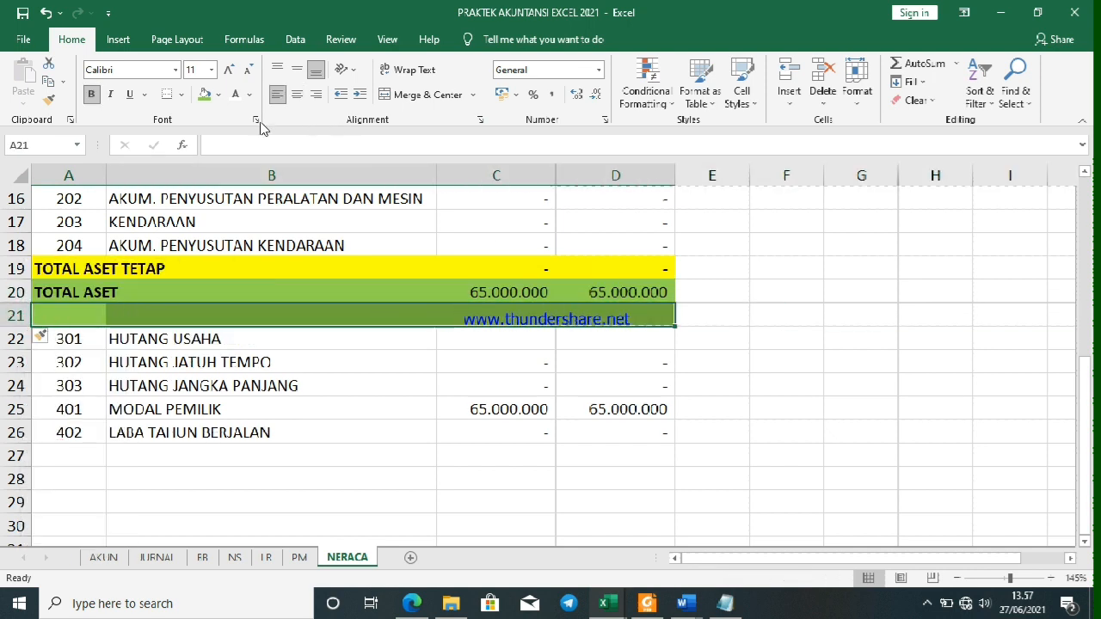
pyautogui.click(220, 96)
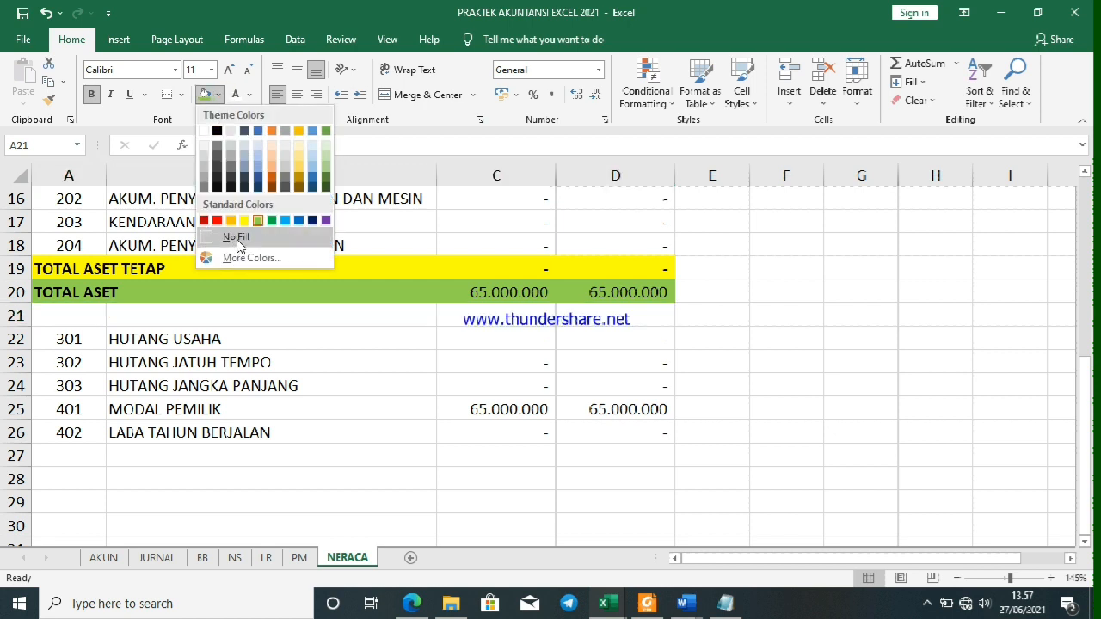
pyautogui.click(236, 241)
# Enter the heading KEWAJIBAN in A21
pyautogui.click(77, 315)
pyautogui.write('ke')
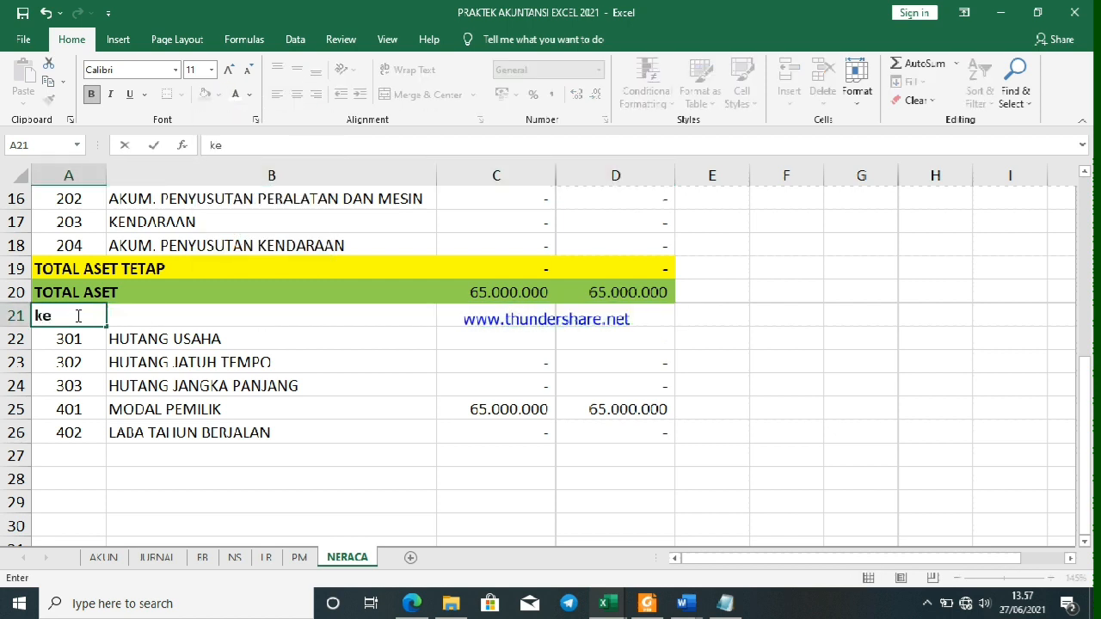
pyautogui.write('WAJIBAN')
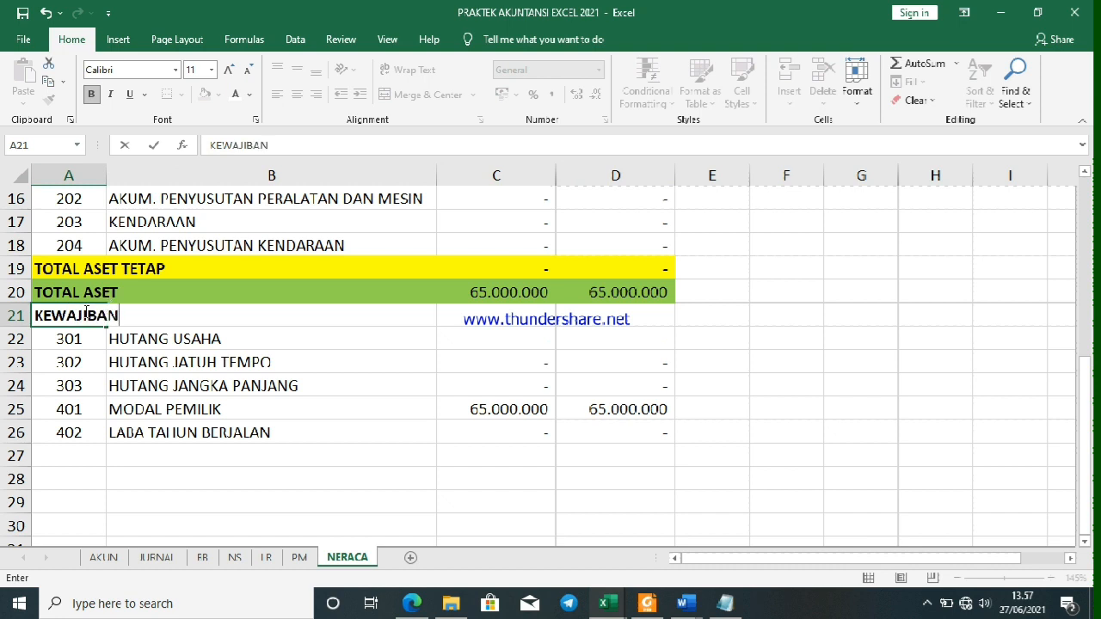
pyautogui.click(110, 414)
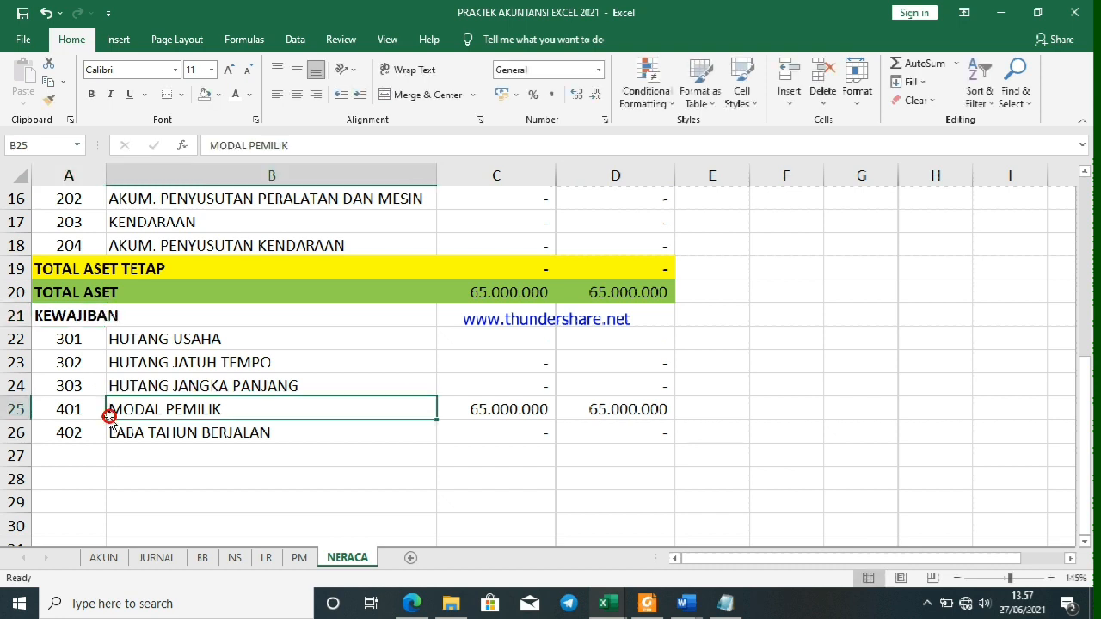
# Insert a row above MODAL PEMILIK and enter TOTAL KEWAJIBAN in A25
pyautogui.rightClick(19, 408)
pyautogui.click(61, 275)
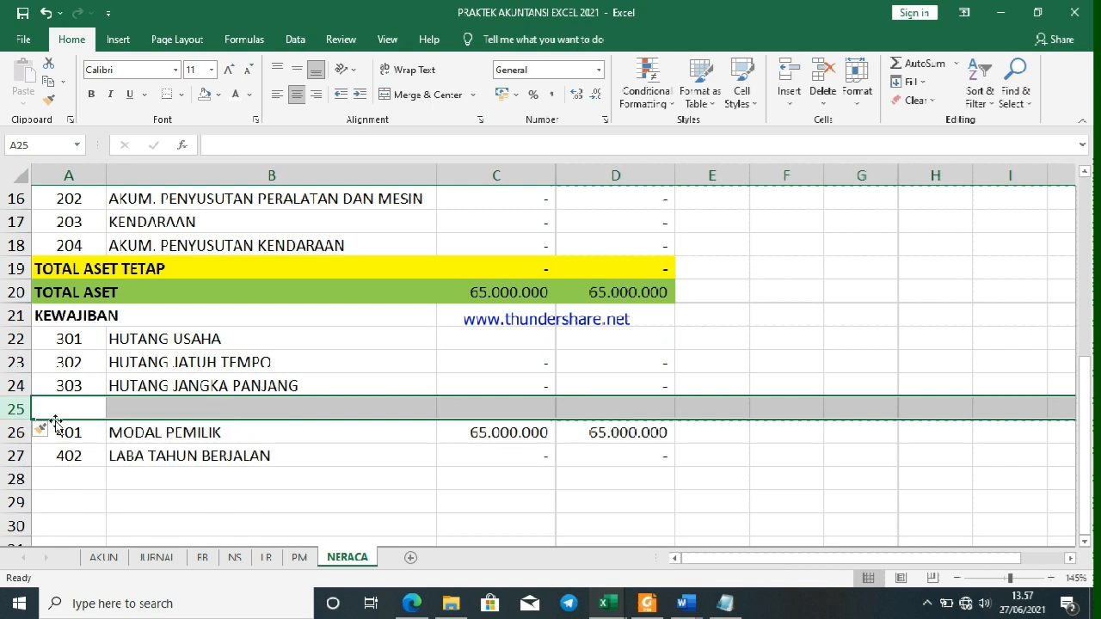
pyautogui.click(56, 411)
pyautogui.write('TOTAL KEWAJIBAN')
pyautogui.click(164, 516)
# Make the TOTAL KEWAJIBAN label in A25 bold and left-aligned
pyautogui.click(97, 412)
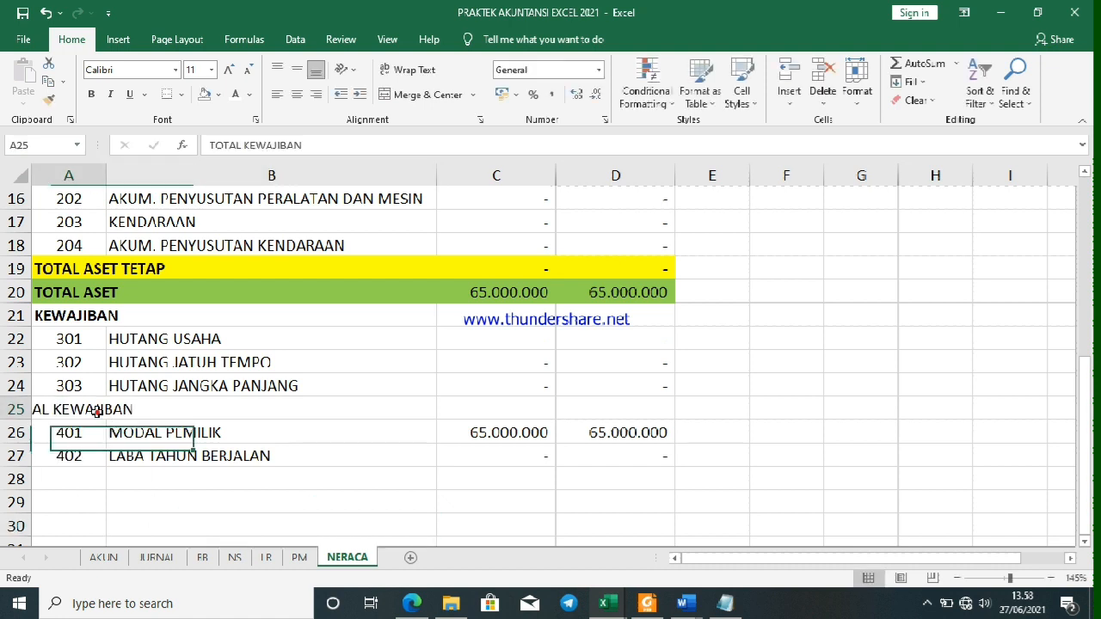
pyautogui.hotkey('ctrl', 'b')
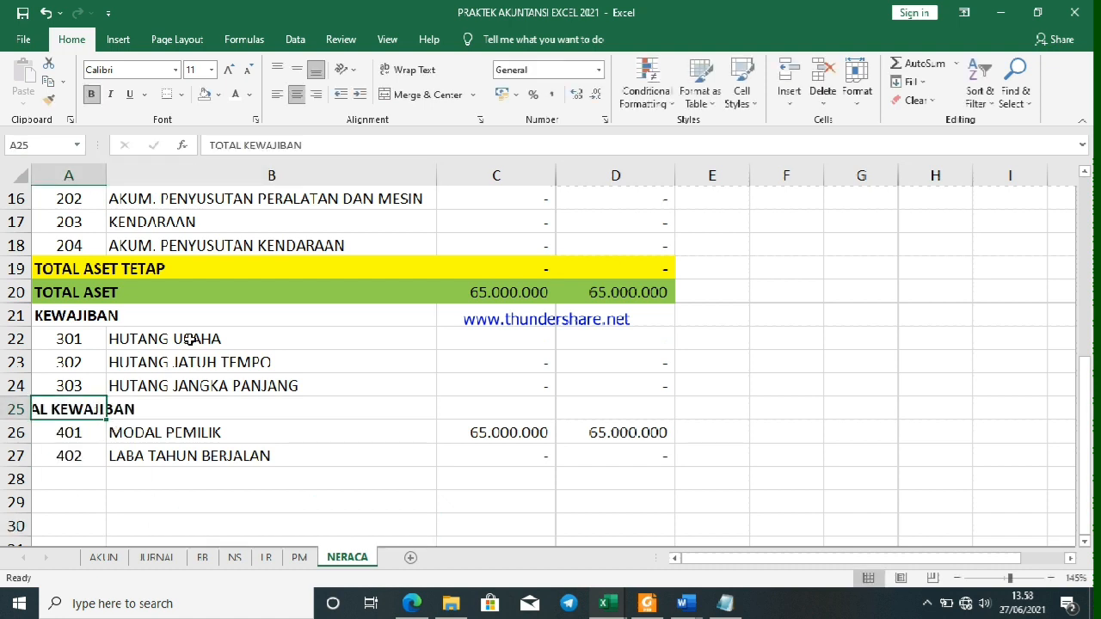
pyautogui.click(277, 94)
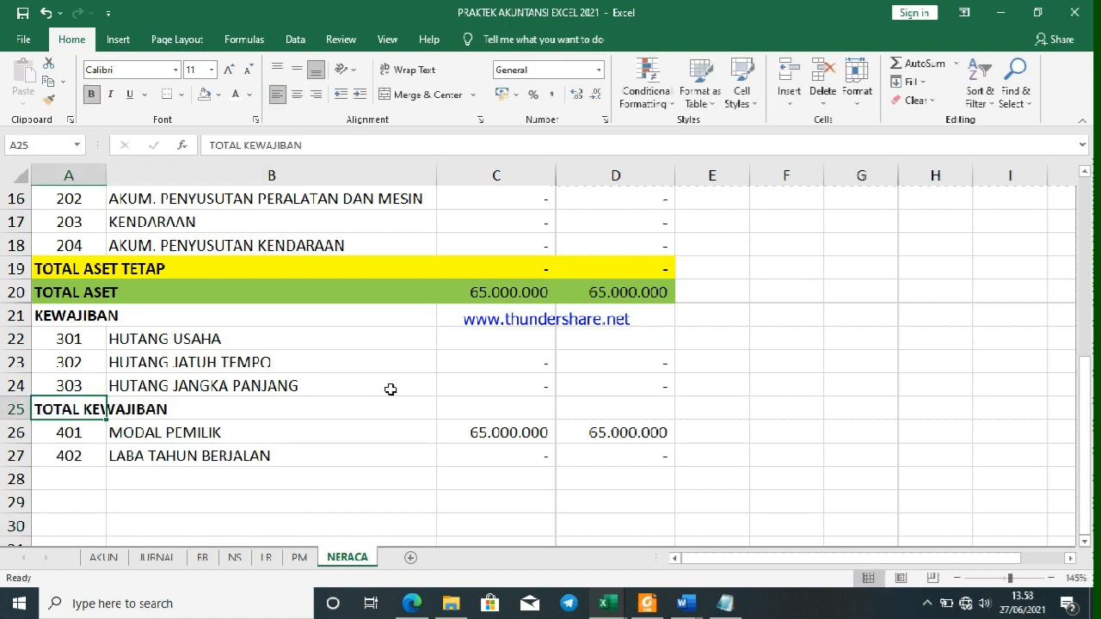
# Make the TOTAL ASET amounts in C20:D20 bold
pyautogui.click(514, 315)
pyautogui.moveTo(507, 292); pyautogui.dragTo(662, 293)
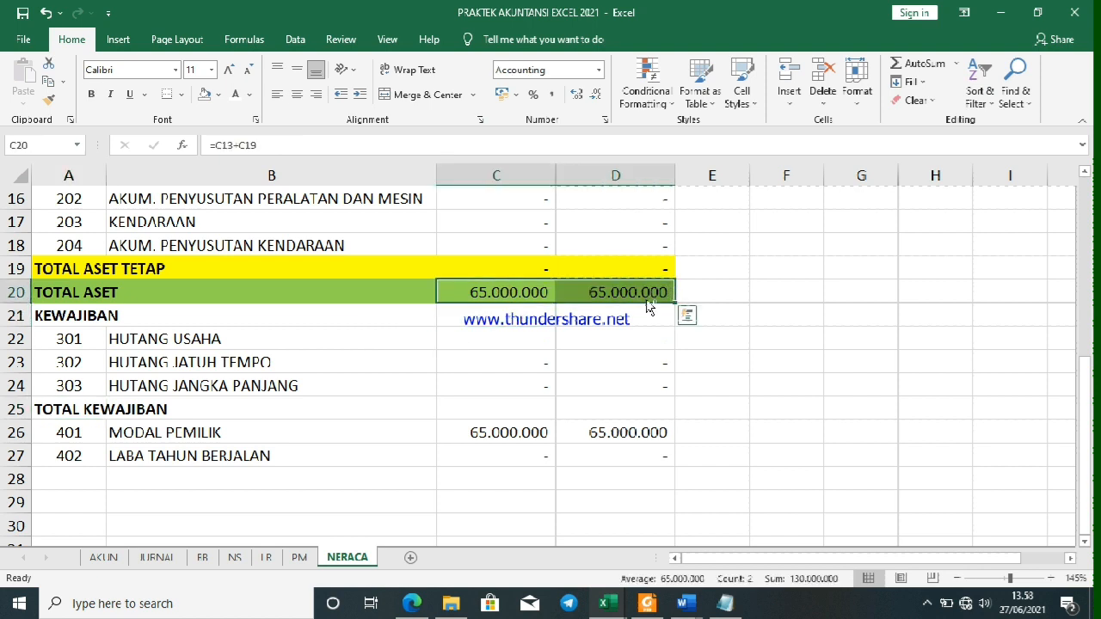
pyautogui.hotkey('ctrl', 'b')
# Total C21:C24 in the TOTAL KEWAJIBAN cell C25 with AutoSum and copy the sum to D25
pyautogui.moveTo(505, 316); pyautogui.dragTo(506, 397)
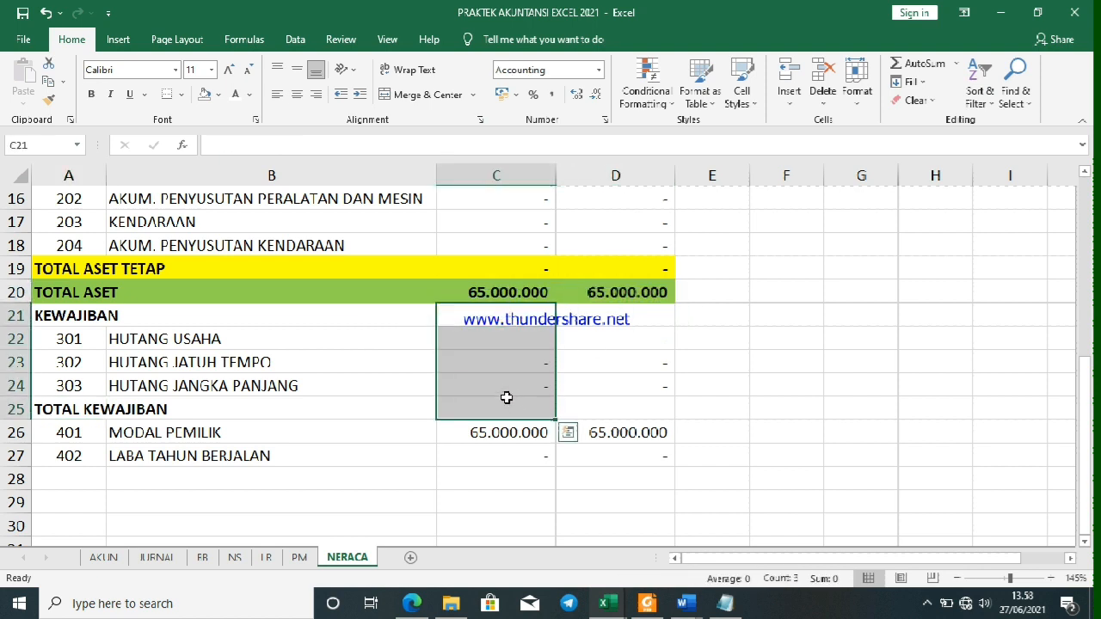
pyautogui.click(900, 67)
pyautogui.click(546, 414)
pyautogui.hotkey('ctrl', 'c')
pyautogui.click(584, 414)
pyautogui.press('Up')
pyautogui.press('Down')
pyautogui.press('Return')
# Ignore the formula errors flagged on the TOTAL KEWAJIBAN cells C25:D25
pyautogui.moveTo(507, 406); pyautogui.dragTo(570, 405)
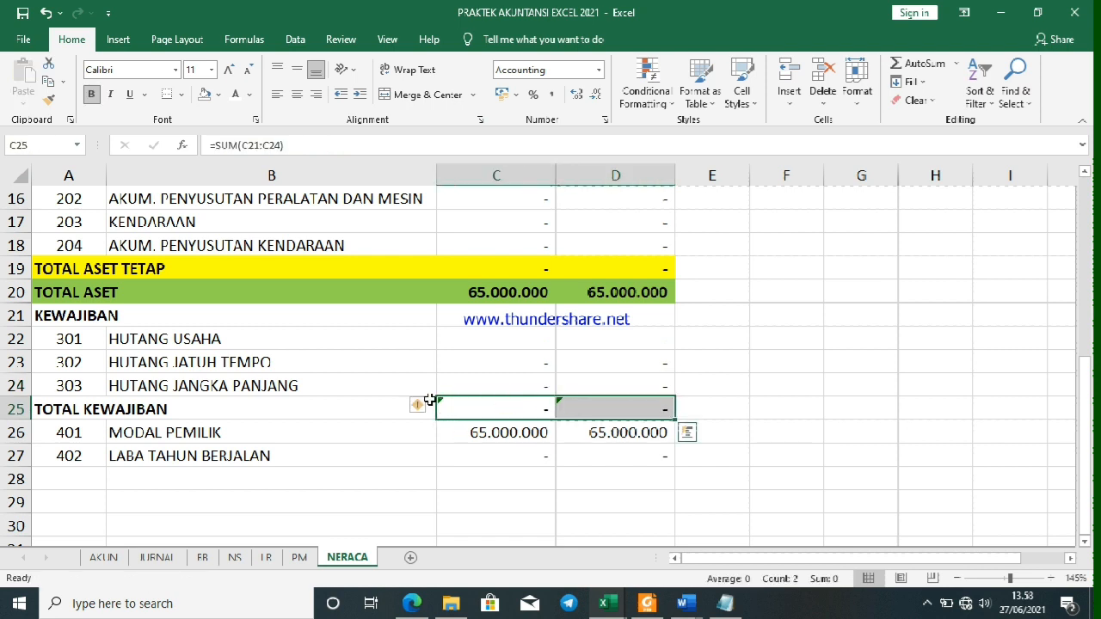
pyautogui.click(427, 402)
pyautogui.click(460, 484)
pyautogui.click(473, 471)
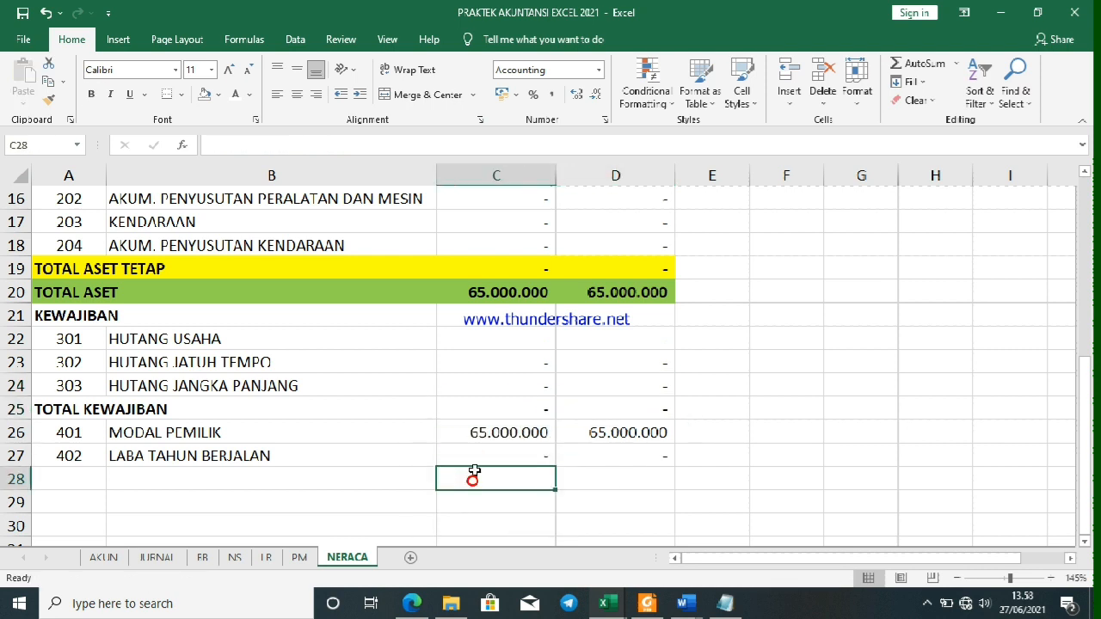
# Insert a row above MODAL PEMILIK and enter the heading EKUITAS in A26
pyautogui.click(53, 478)
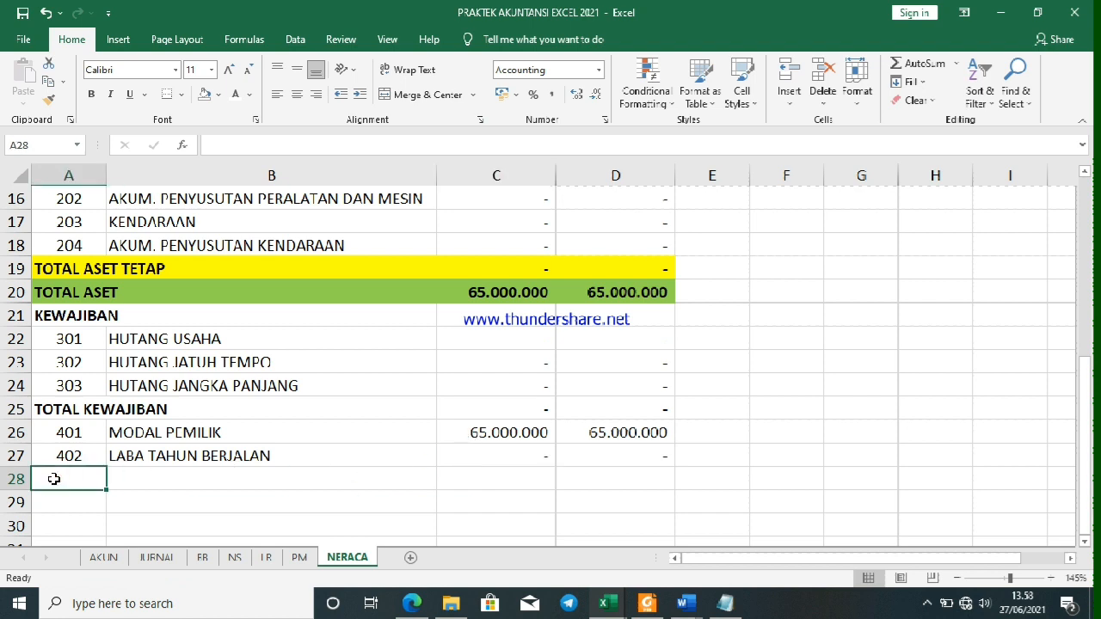
pyautogui.rightClick(22, 430)
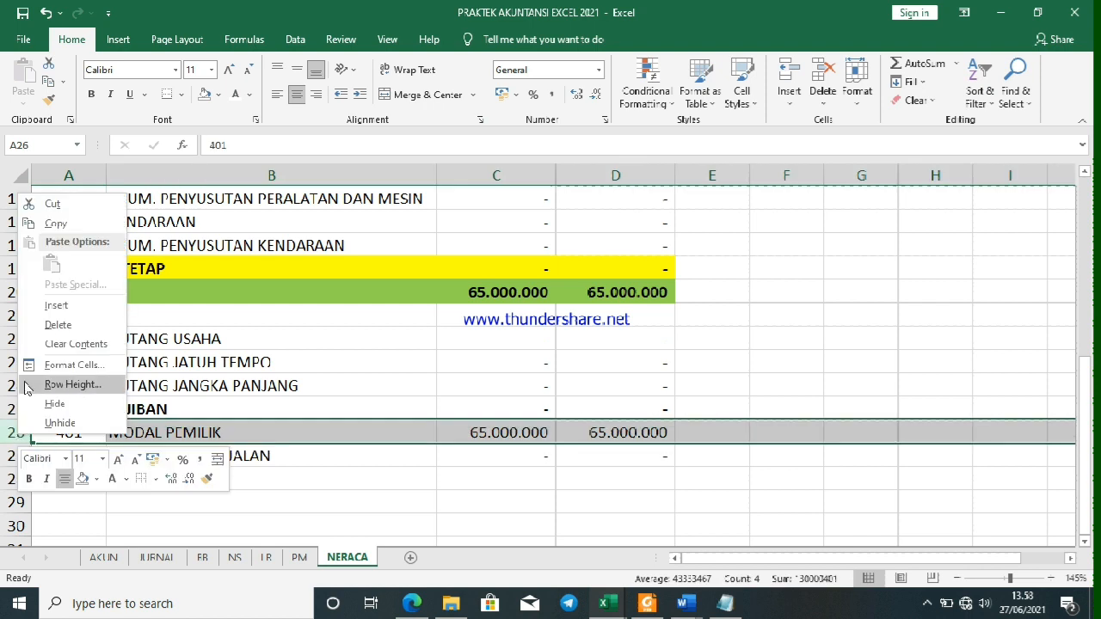
pyautogui.click(51, 307)
pyautogui.click(57, 427)
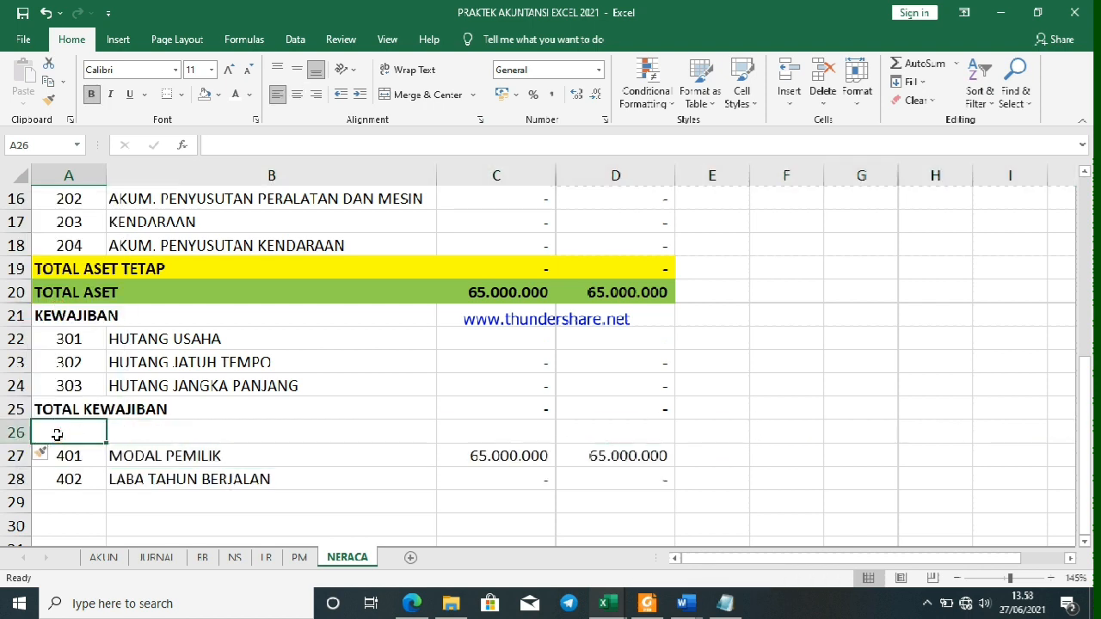
pyautogui.write('EKUITAS')
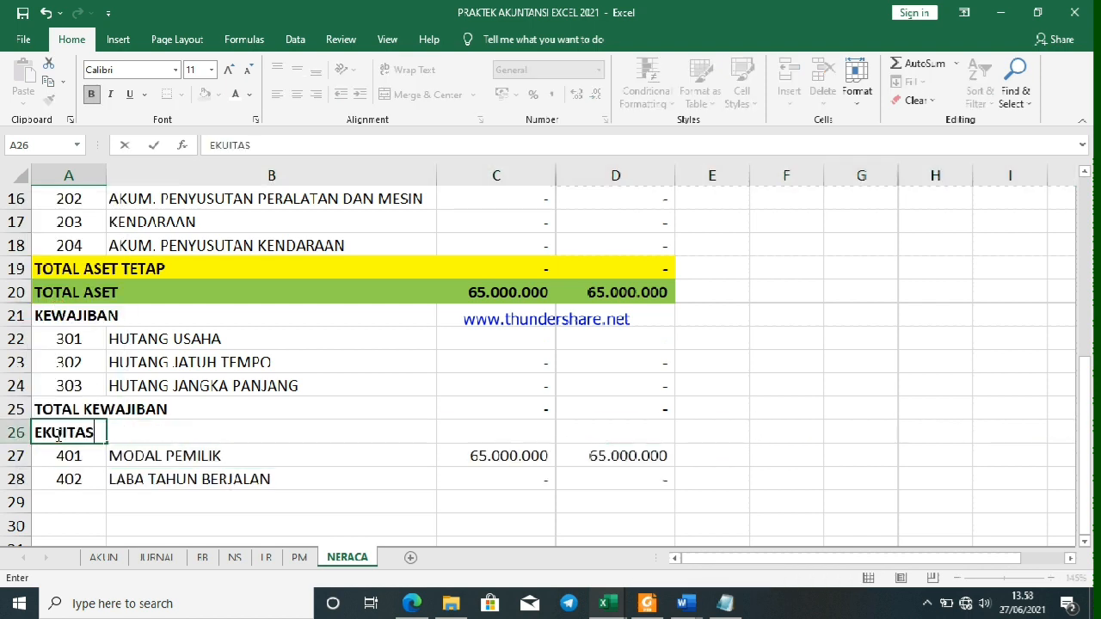
pyautogui.press('Tab')
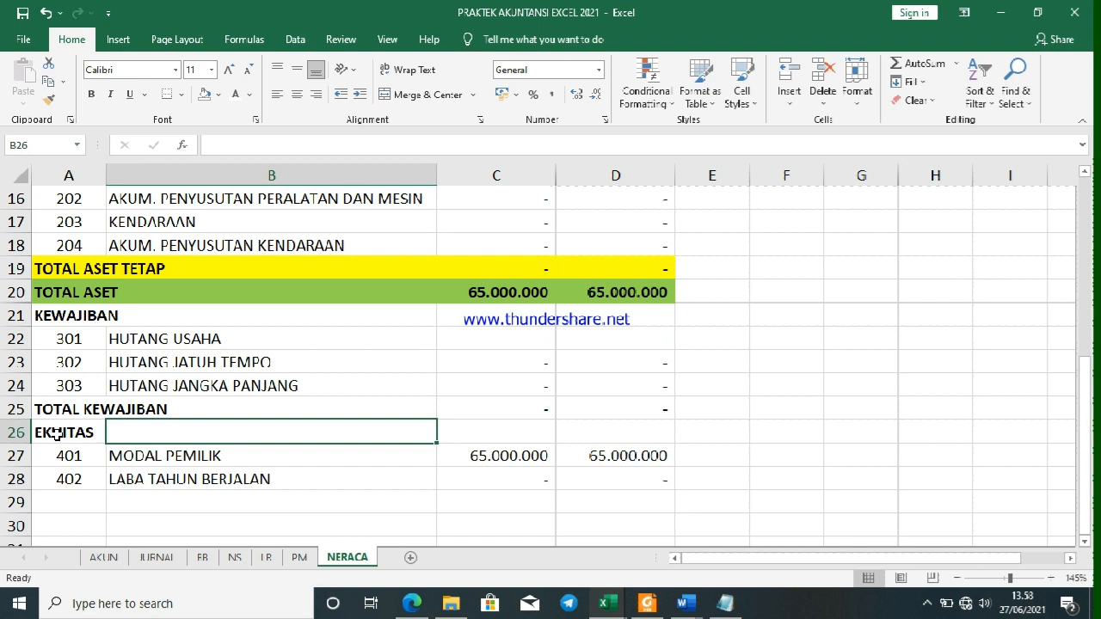
# Enter the label TOTAL EKUITAS in A29, below LABA TAHUN BERJALAN, and select that cell
pyautogui.press('Down')
pyautogui.press('Down')
pyautogui.press('Down')
pyautogui.press('Left')
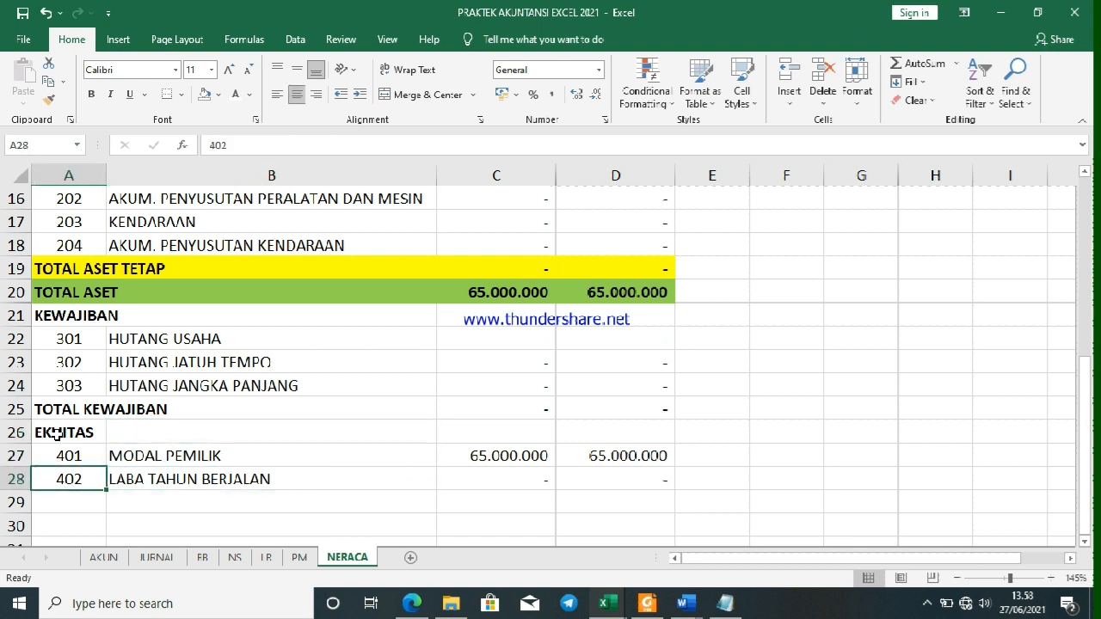
pyautogui.write('TOTAL')
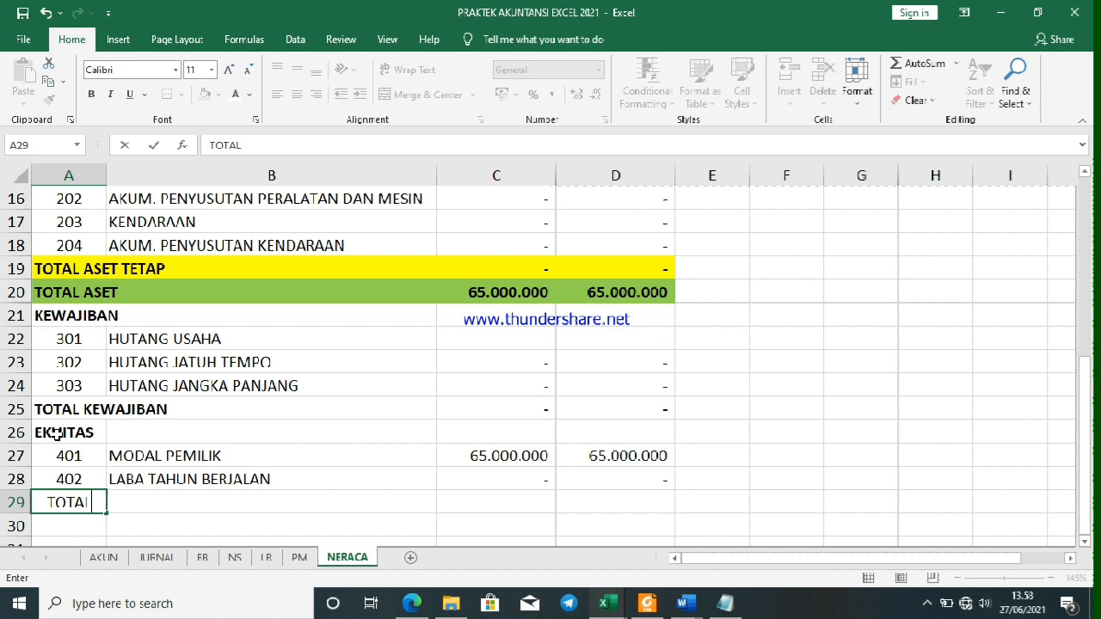
pyautogui.write(' EKUITAS')
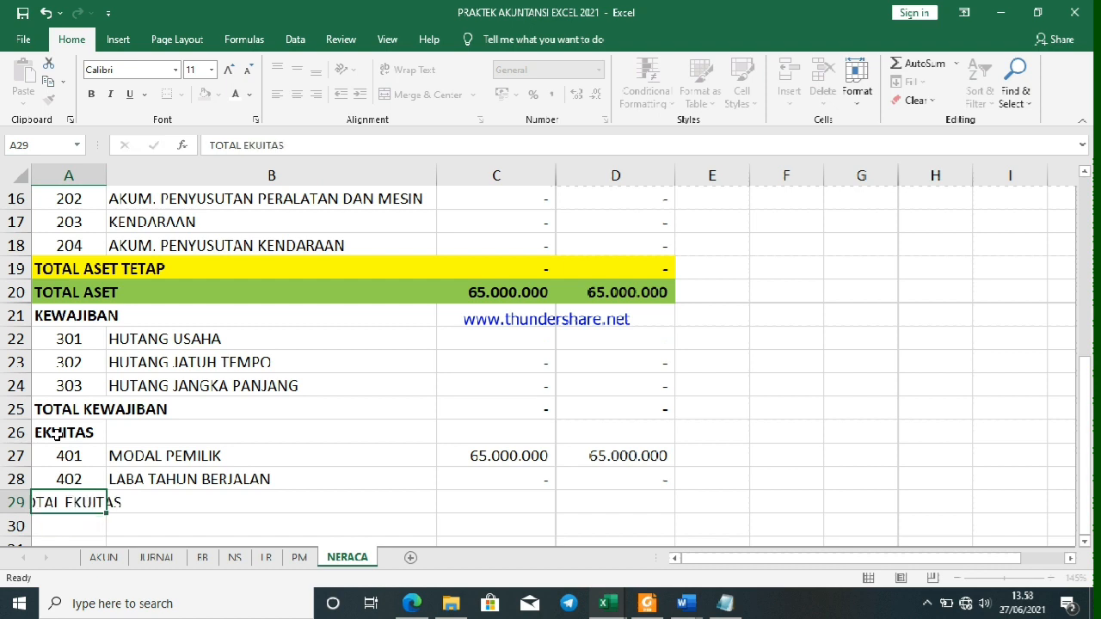
pyautogui.press('Tab')
pyautogui.click(36, 504)
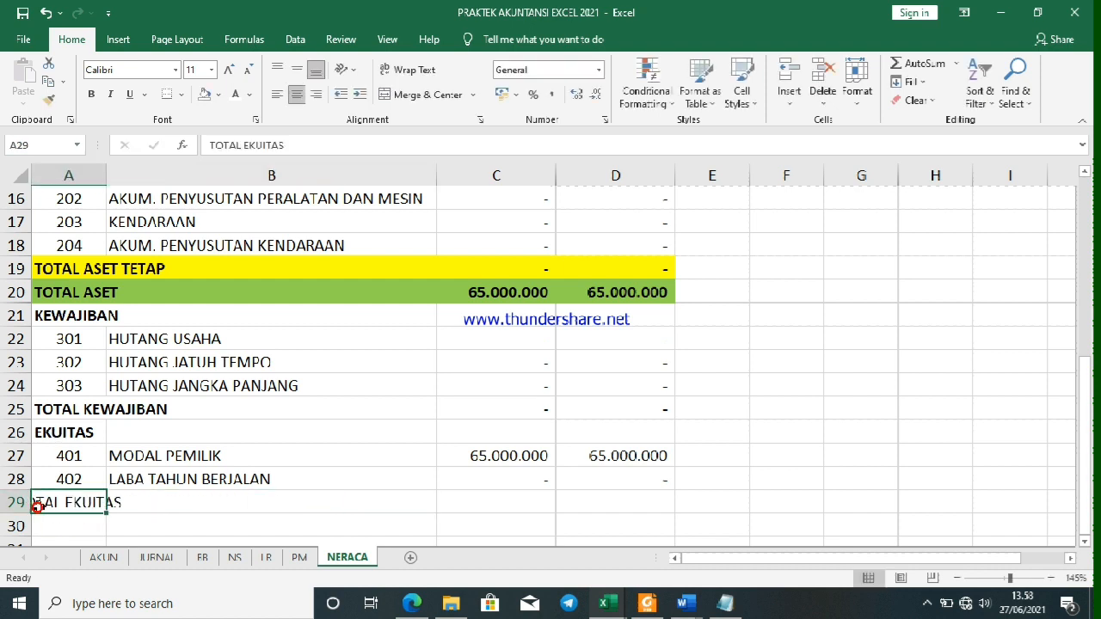
# Left-align and bold the TOTAL EKUITAS label in A29, and total C27:C28 in bold in C29 with AutoSum
pyautogui.click(279, 96)
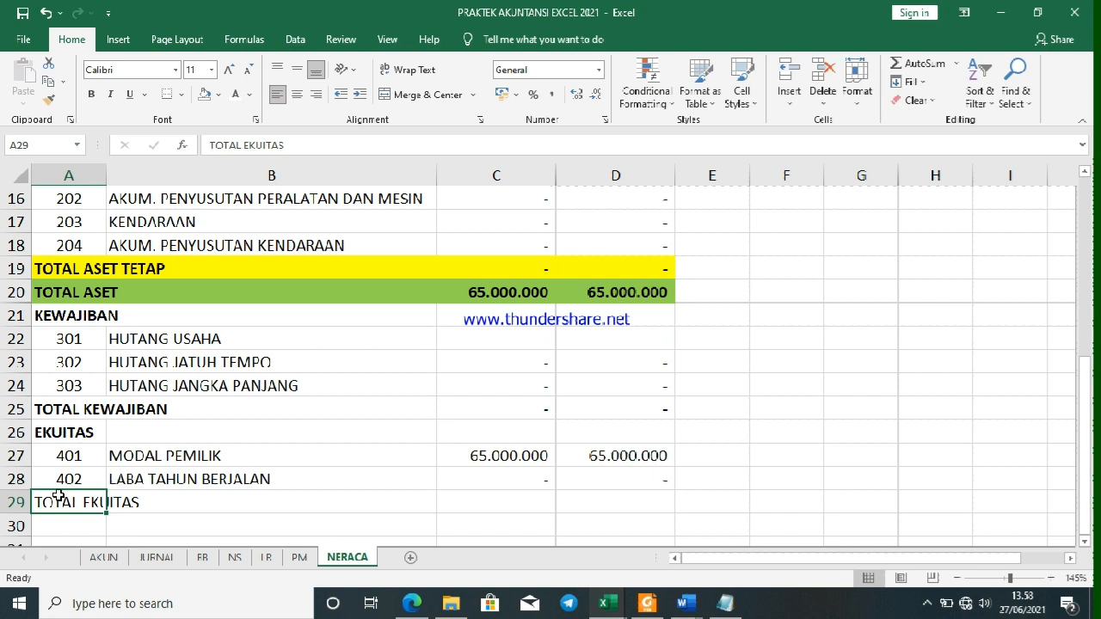
pyautogui.hotkey('ctrl', 'b')
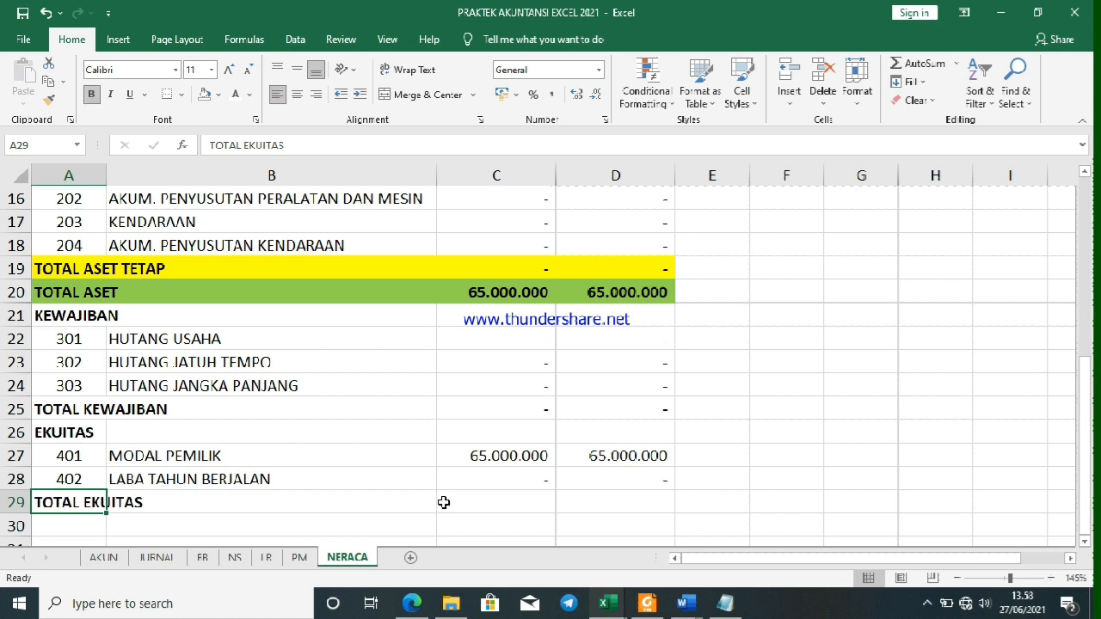
pyautogui.moveTo(509, 456); pyautogui.dragTo(508, 502)
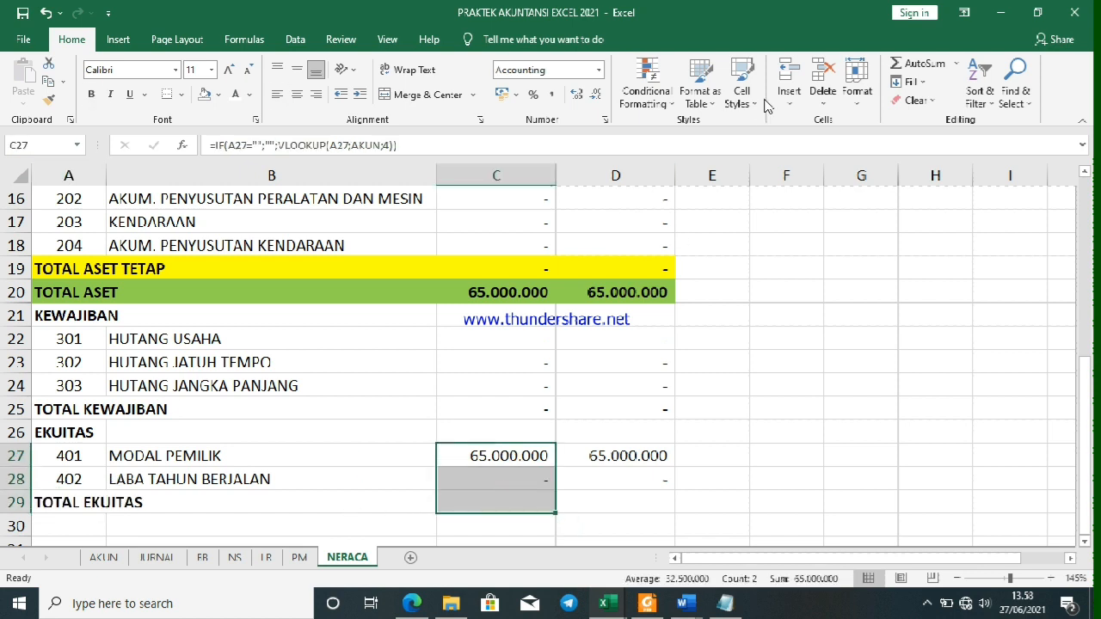
pyautogui.click(912, 64)
pyautogui.click(542, 500)
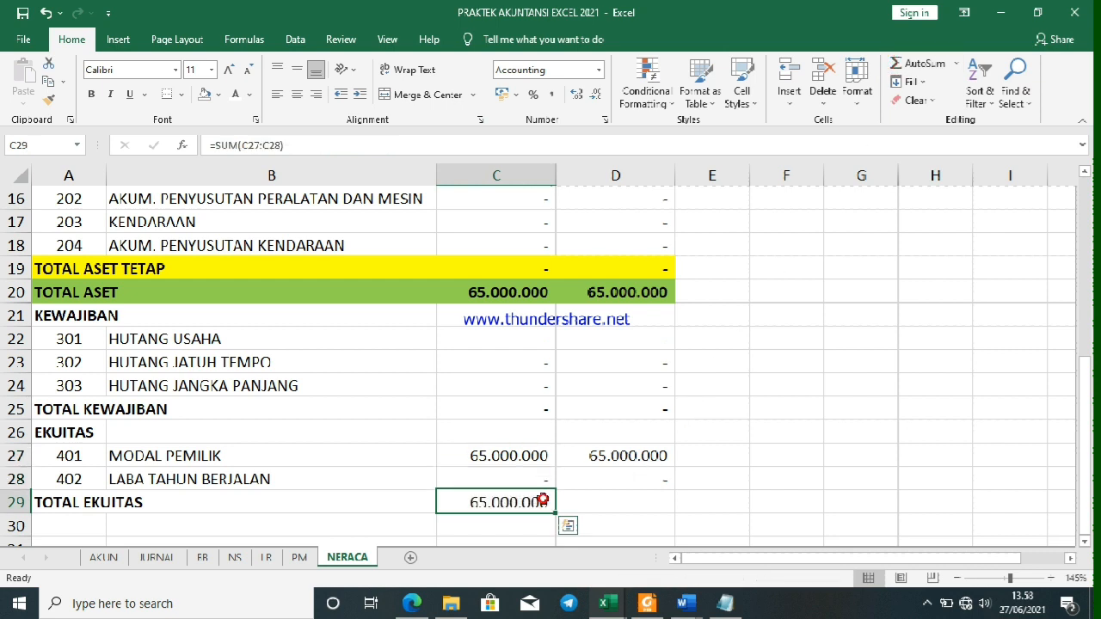
pyautogui.hotkey('ctrl', 'b')
# Link the LABA TAHUN BERJALAN cell D28 to cell D19 on the LR sheet
pyautogui.click(616, 480)
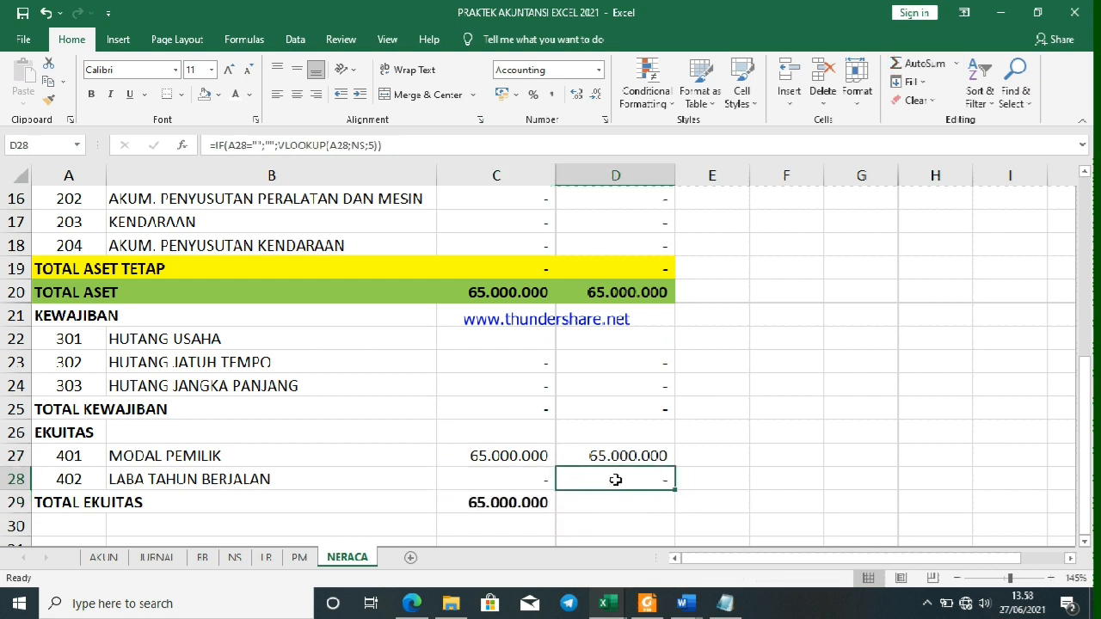
pyautogui.write('=')
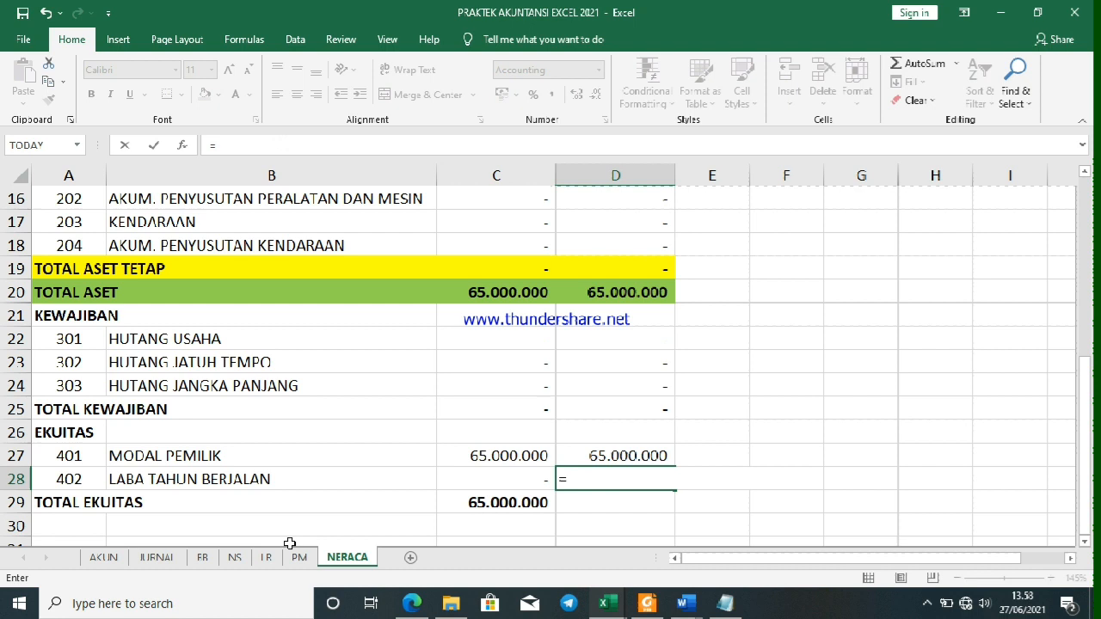
pyautogui.click(265, 558)
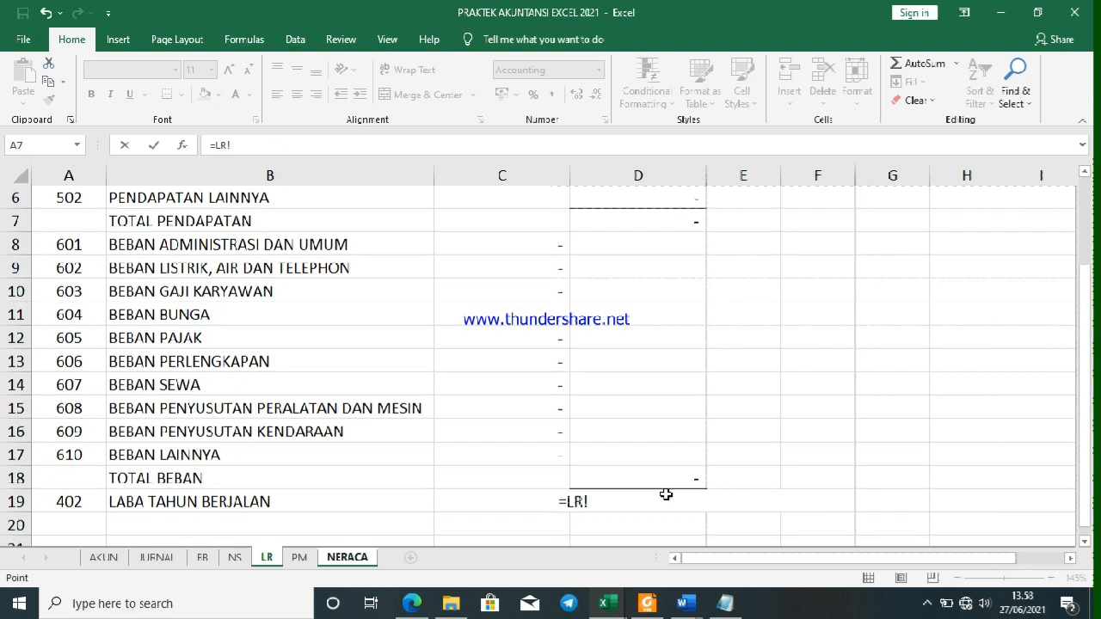
pyautogui.click(661, 484)
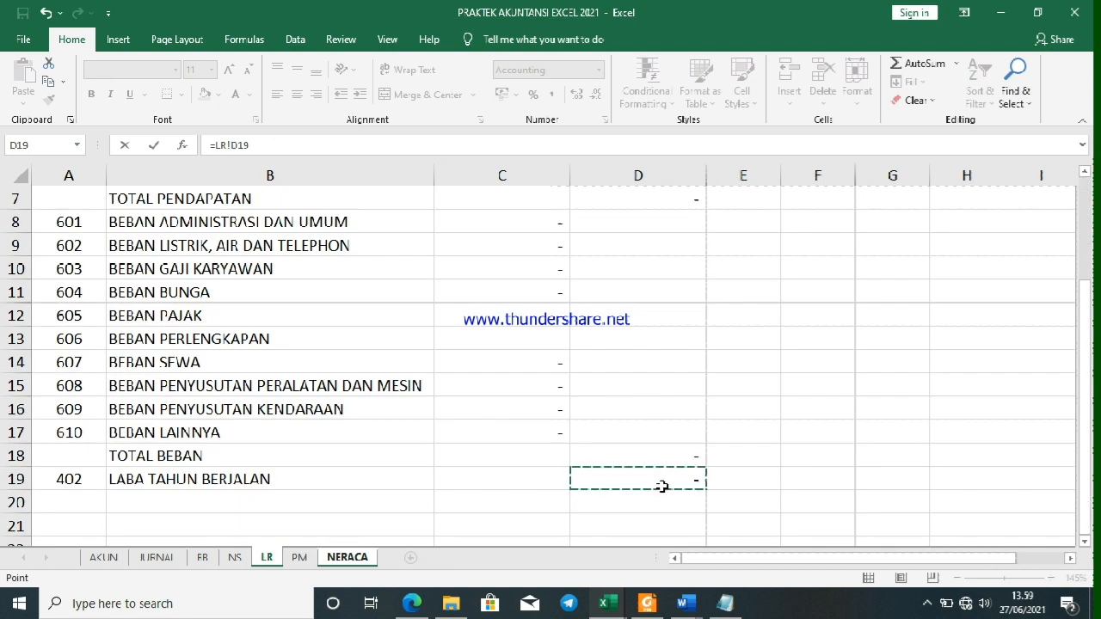
pyautogui.press('Return')
pyautogui.click(613, 513)
pyautogui.click(716, 497)
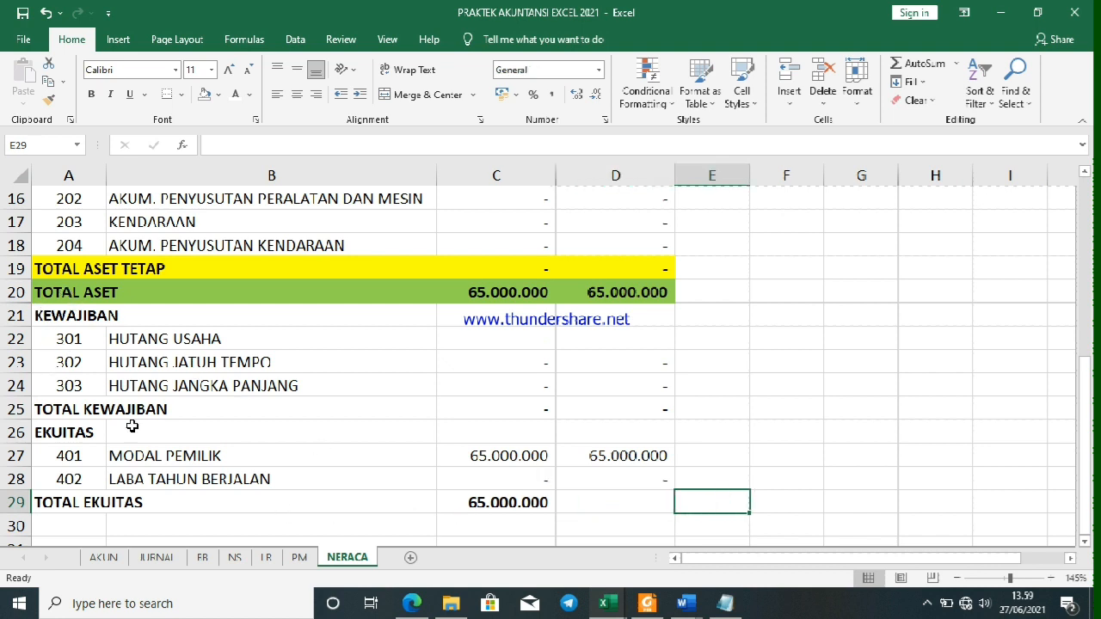
# Fill the TOTAL KEWAJIBAN row A25:D25 and the TOTAL EKUITAS row A29:D29 with yellow
pyautogui.moveTo(61, 413); pyautogui.dragTo(658, 409)
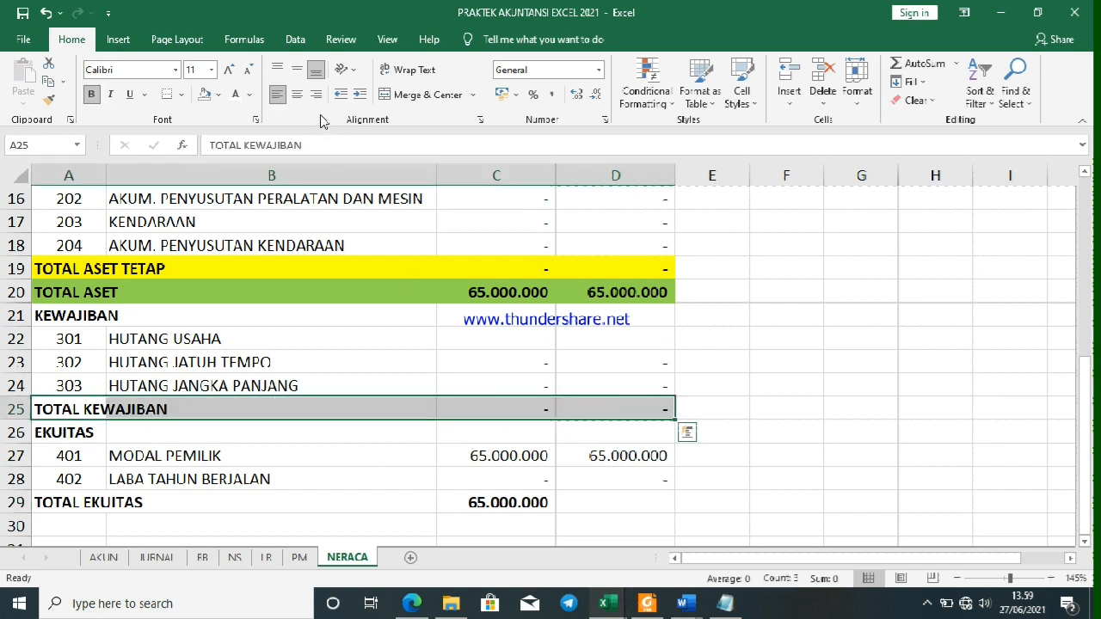
pyautogui.click(222, 102)
pyautogui.click(250, 226)
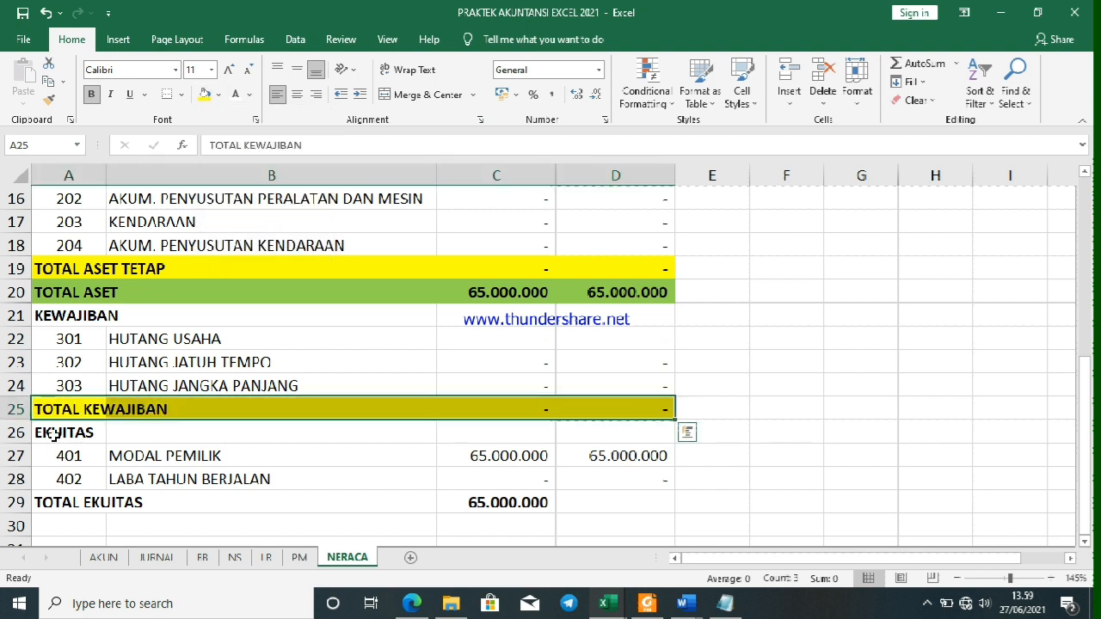
pyautogui.moveTo(54, 498); pyautogui.dragTo(605, 507)
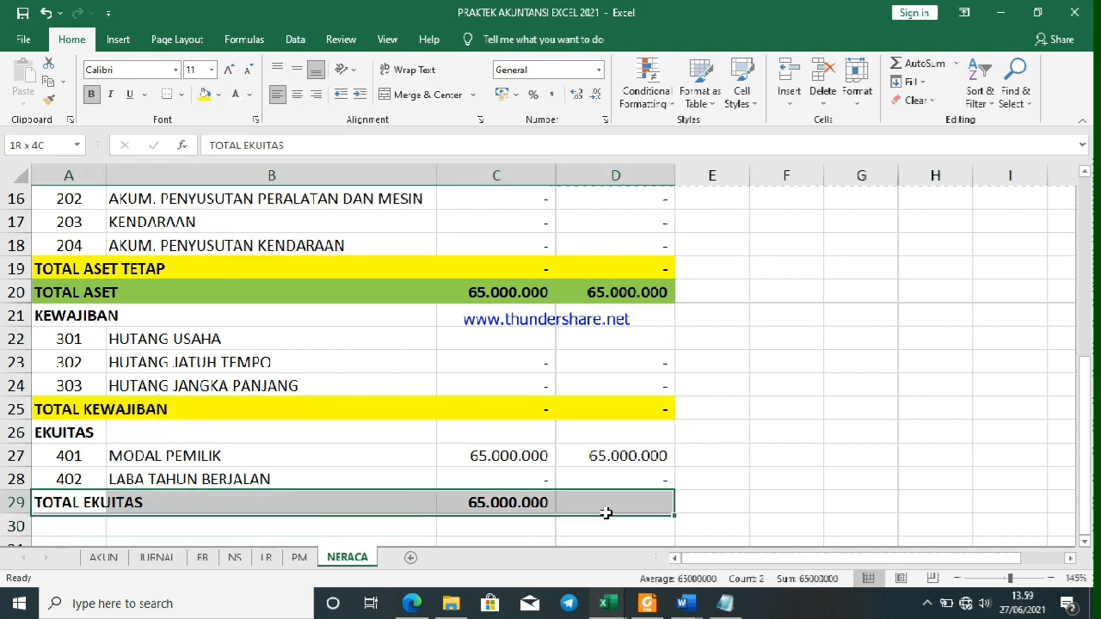
pyautogui.click(205, 94)
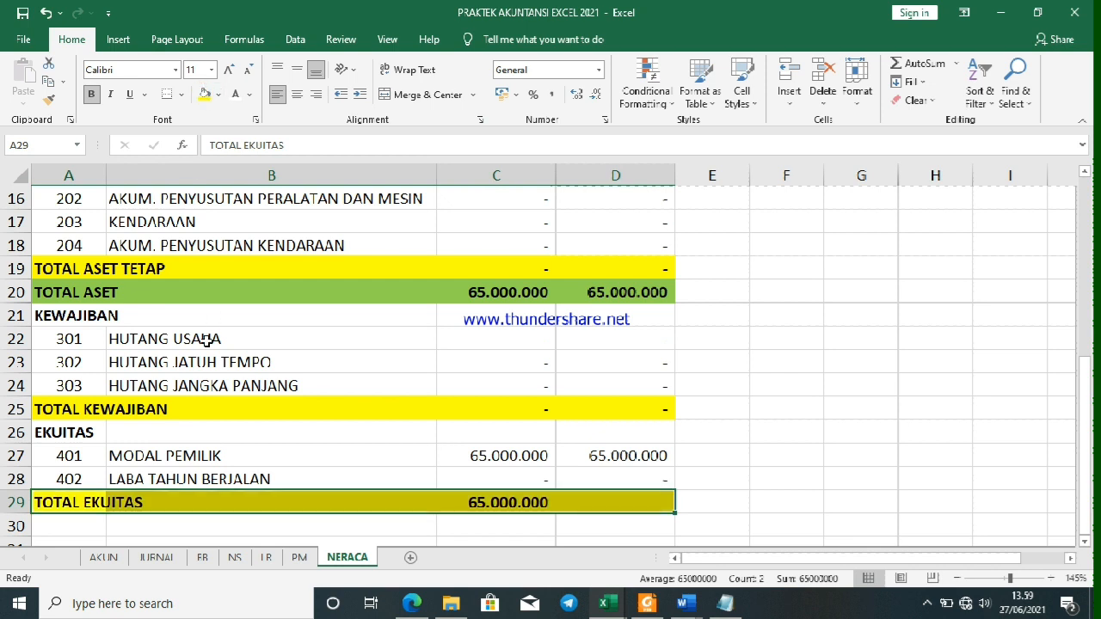
# Enter the label TOTAL KEWAJIBAN & EKUITAS in A30, below the TOTAL EKUITAS row
pyautogui.scroll(-2, 212, 327)
pyautogui.click(75, 389)
pyautogui.write('TOTAL')
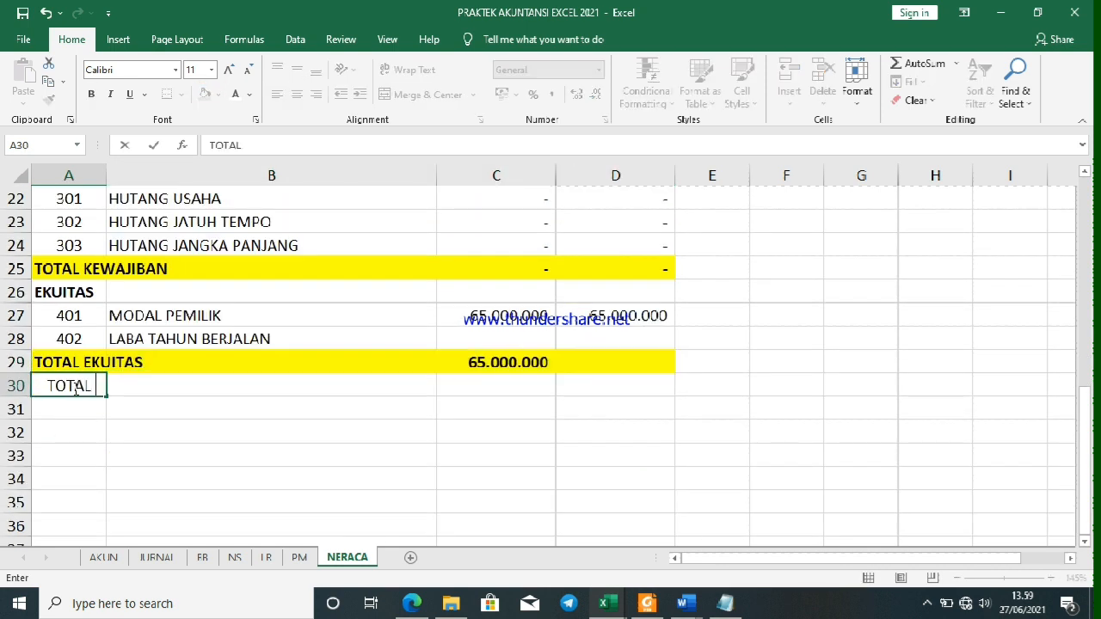
pyautogui.write(' KEWAJIBAN')
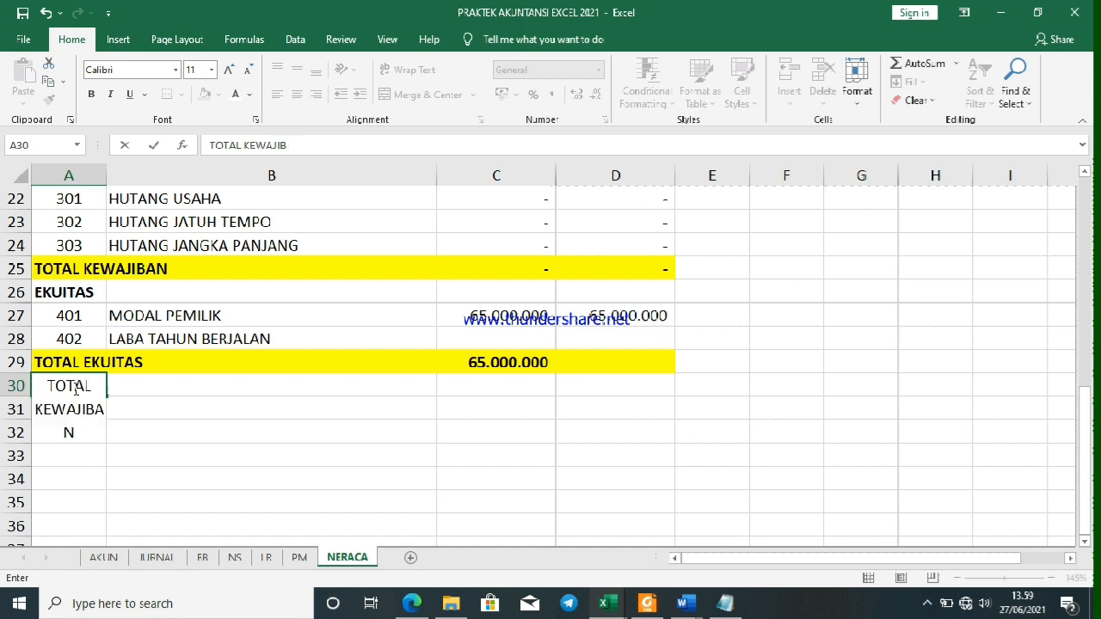
pyautogui.write(' & EKUITAS')
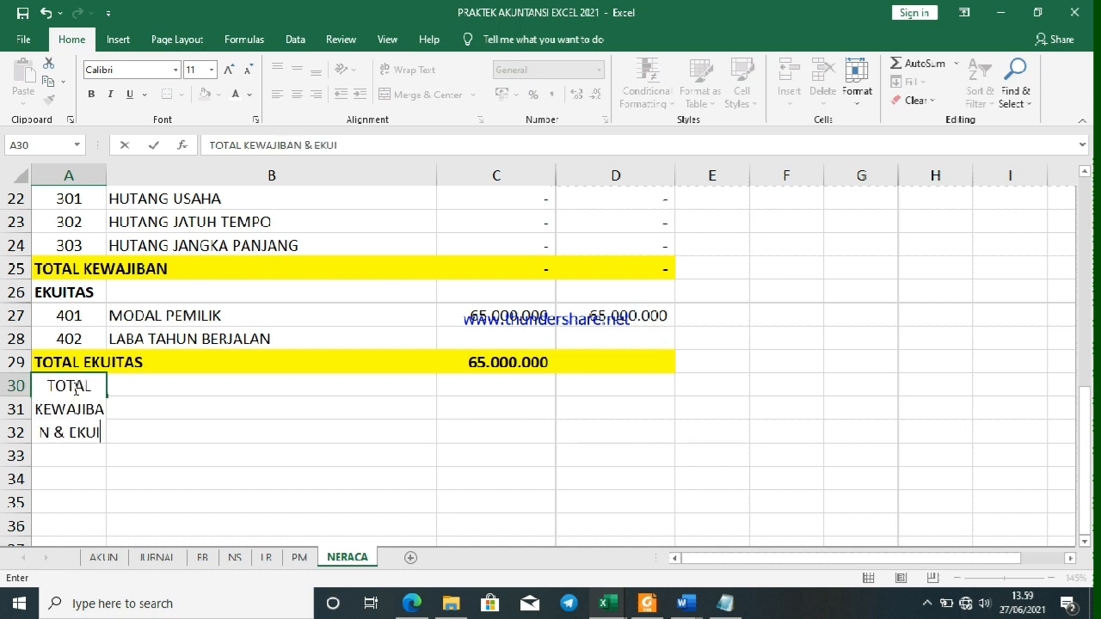
pyautogui.click(177, 451)
# Make the TOTAL KEWAJIBAN & EKUITAS label in row 30 bold and left-aligned
pyautogui.click(65, 386)
pyautogui.hotkey('ctrl', 'b')
pyautogui.moveTo(65, 386); pyautogui.dragTo(172, 386)
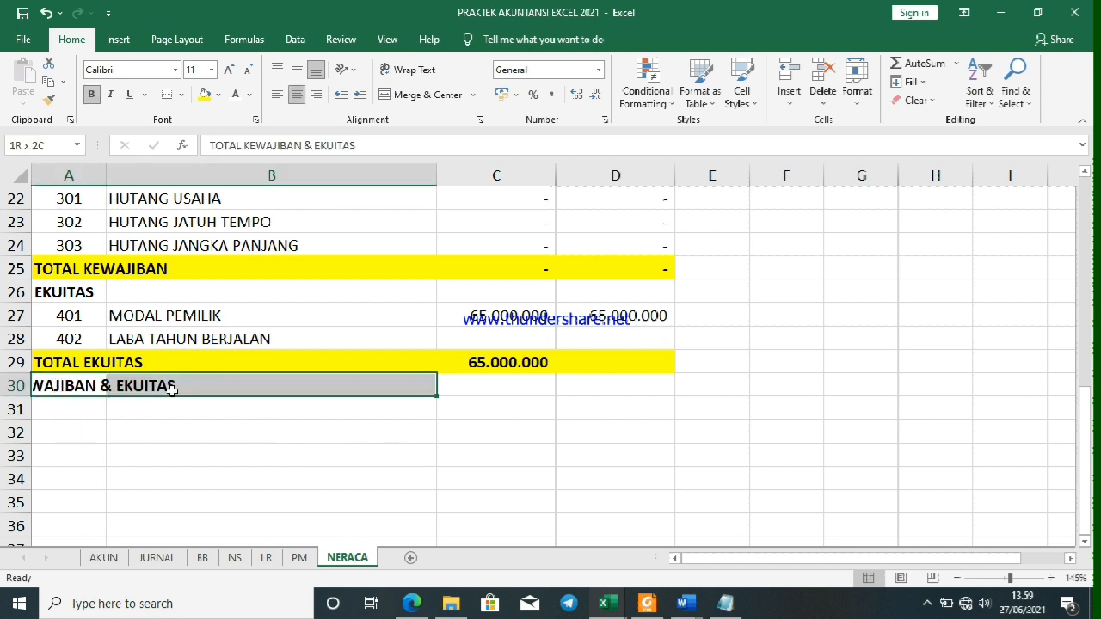
pyautogui.click(277, 95)
# Add TOTAL EKUITAS and TOTAL KEWAJIBAN in C30 with the formula =C29+C25
pyautogui.click(465, 391)
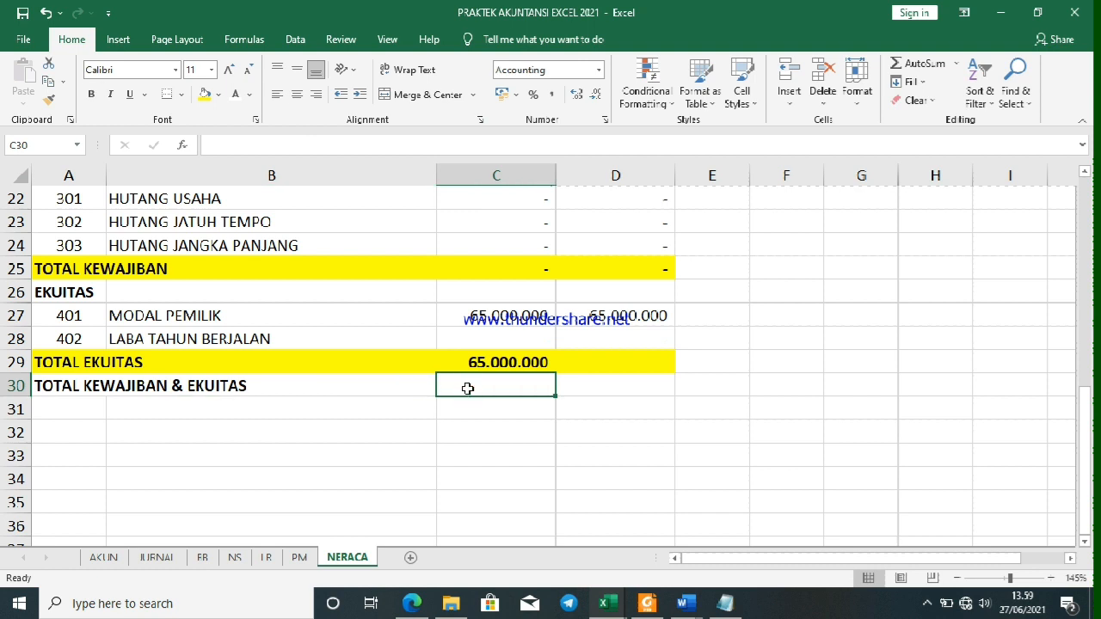
pyautogui.write('=')
pyautogui.click(472, 365)
pyautogui.write('+')
pyautogui.scroll(3, 515, 379)
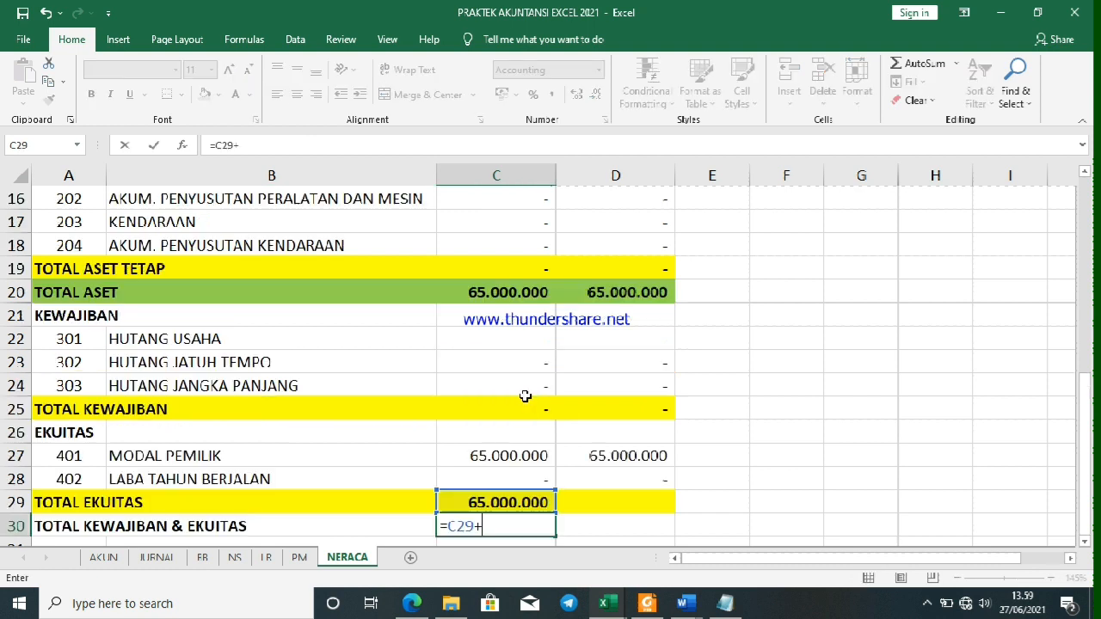
pyautogui.scroll(-1, 494, 366)
pyautogui.click(479, 416)
pyautogui.press('Return')
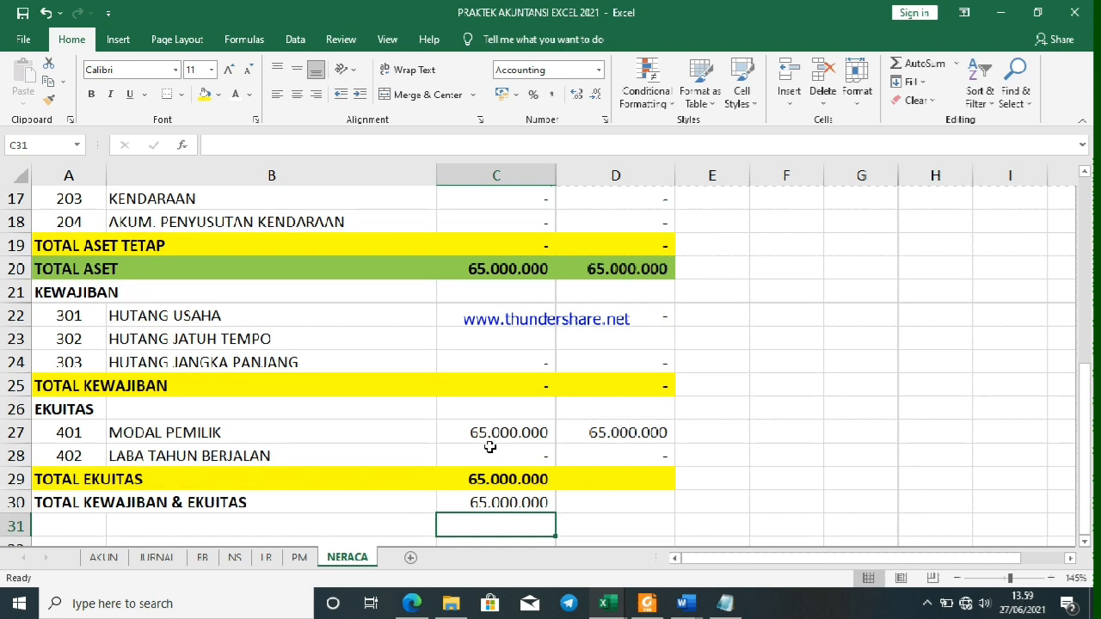
# Make the total in C30 bold and copy it to D30
pyautogui.click(488, 500)
pyautogui.hotkey('ctrl', 'b')
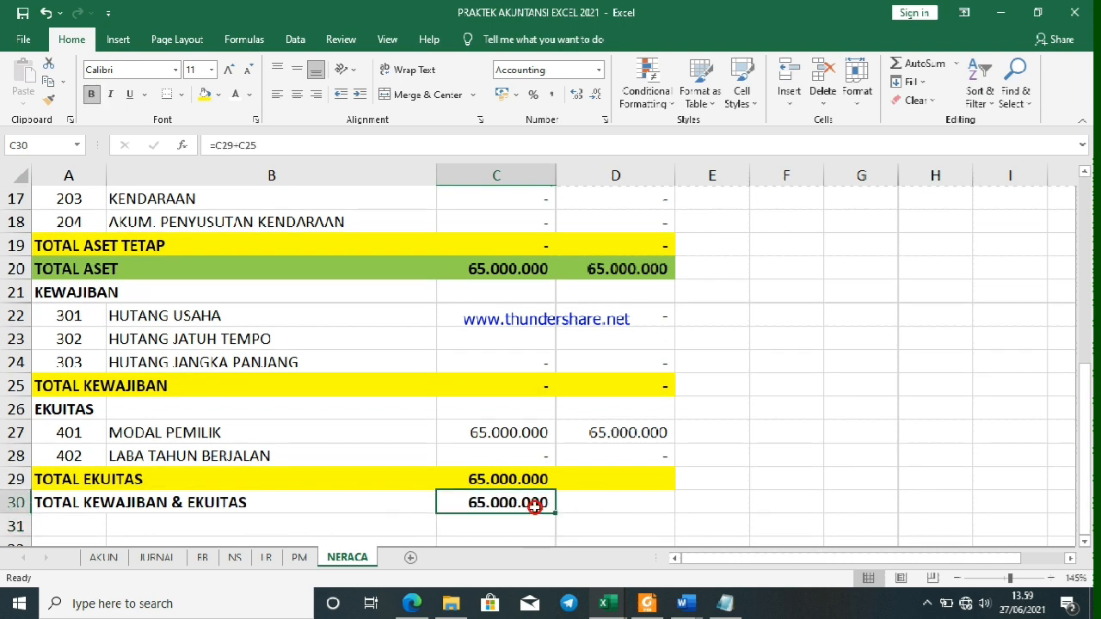
pyautogui.hotkey('ctrl', 'c')
pyautogui.click(578, 504)
pyautogui.press('Return')
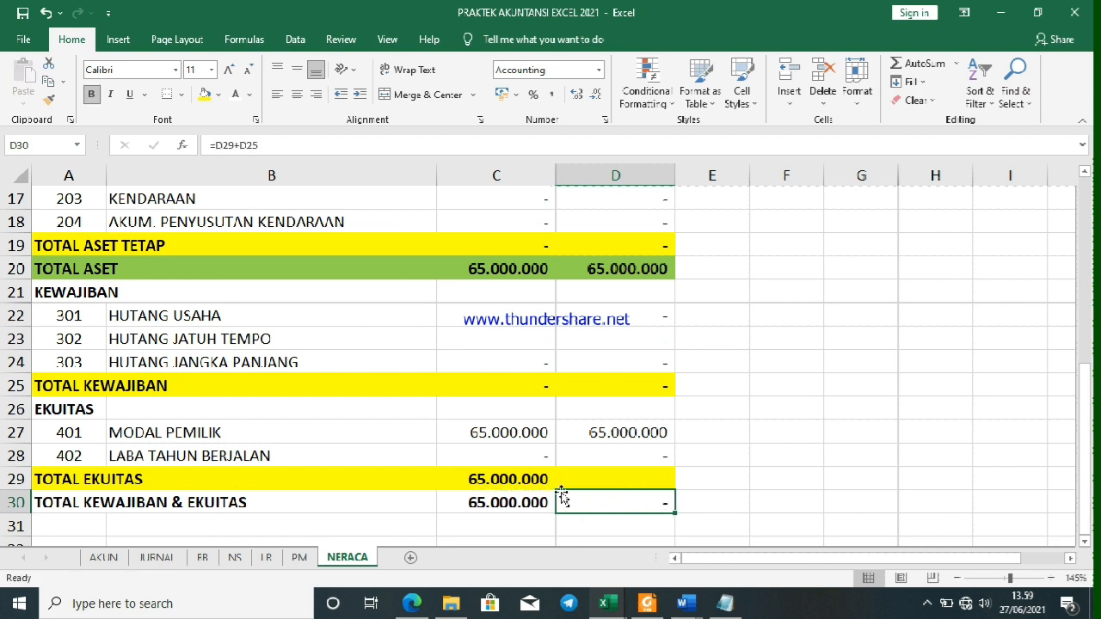
# Copy the TOTAL EKUITAS sum from C29 to D29
pyautogui.click(521, 476)
pyautogui.hotkey('ctrl', 'c')
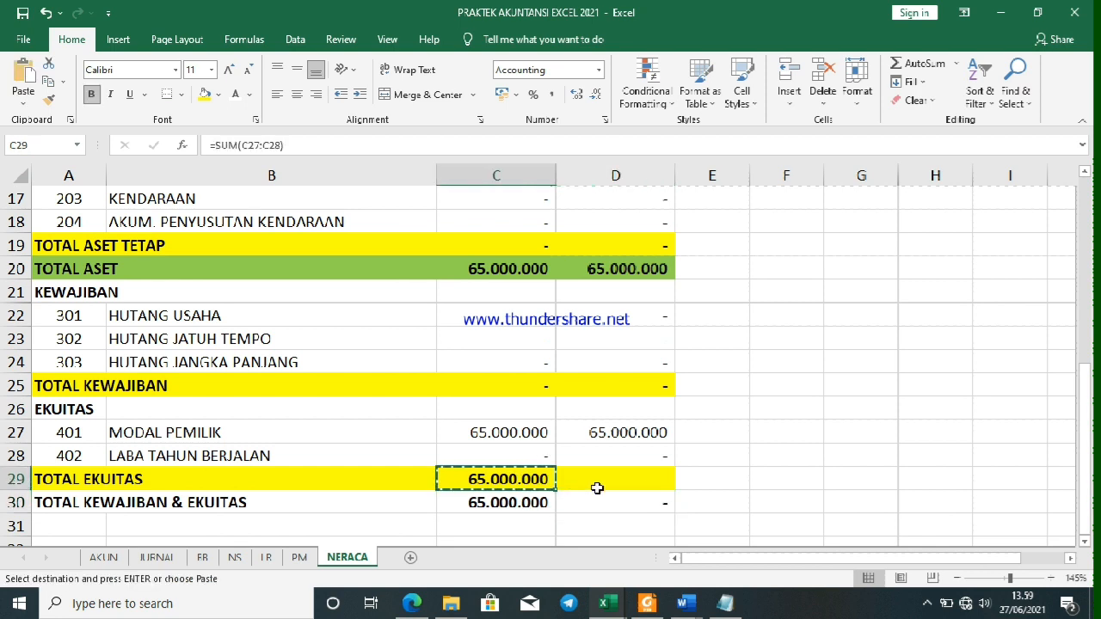
pyautogui.click(597, 483)
pyautogui.press('Right')
pyautogui.press('Right')
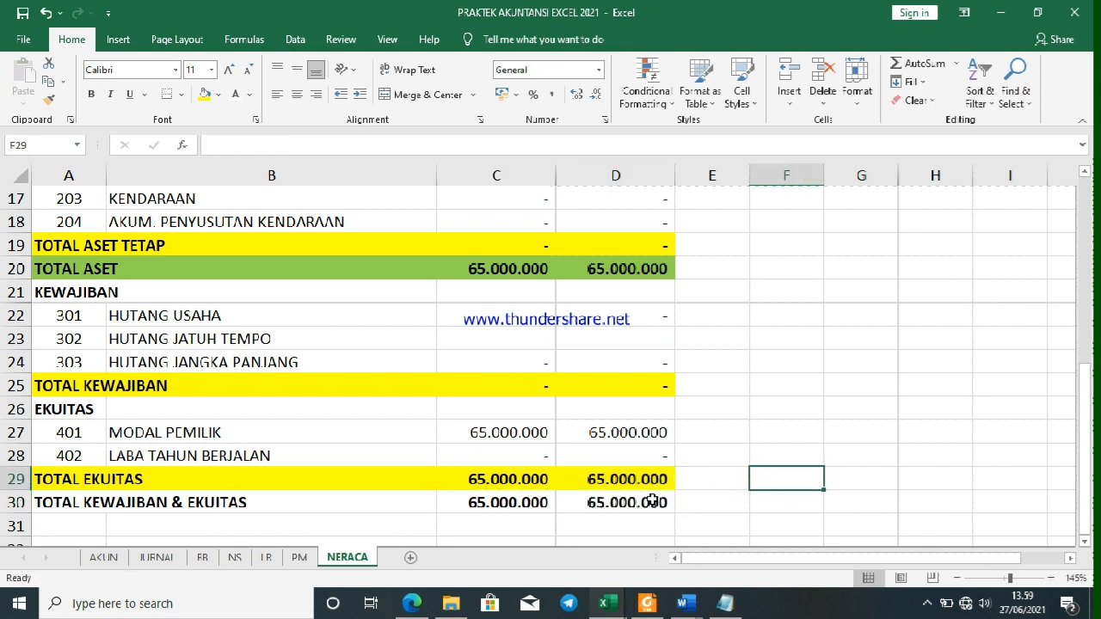
# On the AKUN sheet, format the CHART OF AKUN title as bold, size 14, with a yellow fill
pyautogui.scroll(5, 651, 498)
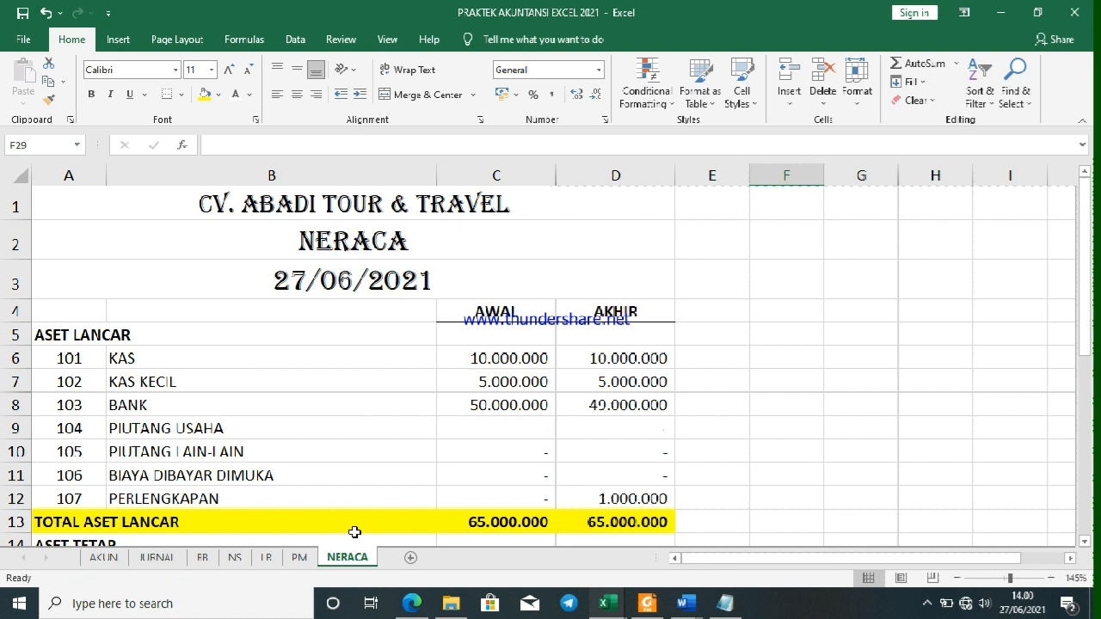
pyautogui.click(103, 558)
pyautogui.scroll(3, 301, 387)
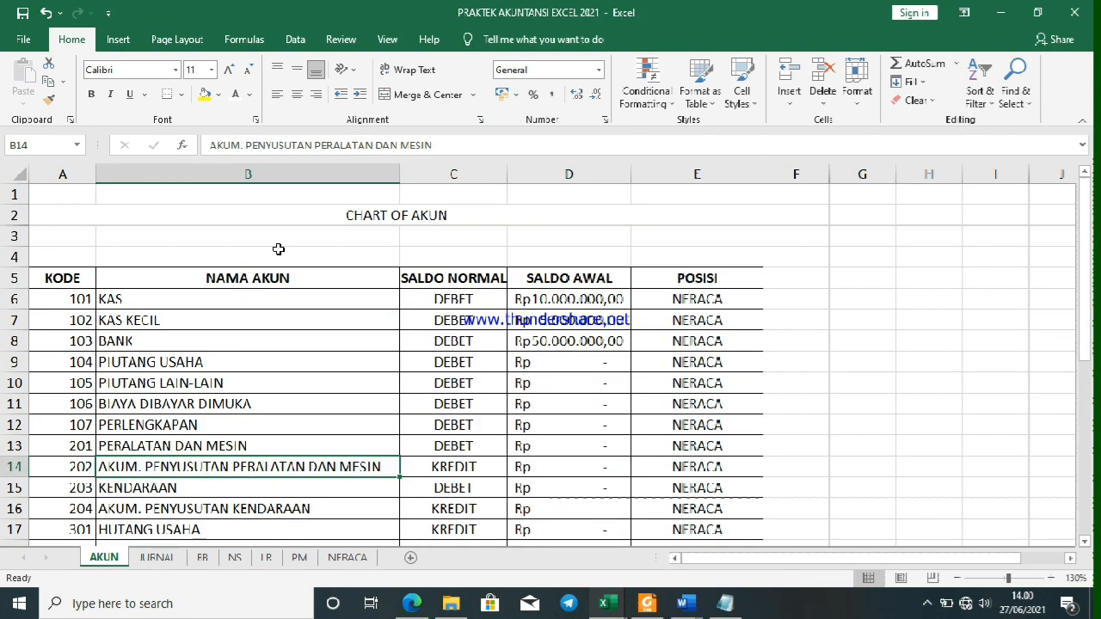
pyautogui.click(283, 213)
pyautogui.hotkey('ctrl', 'b')
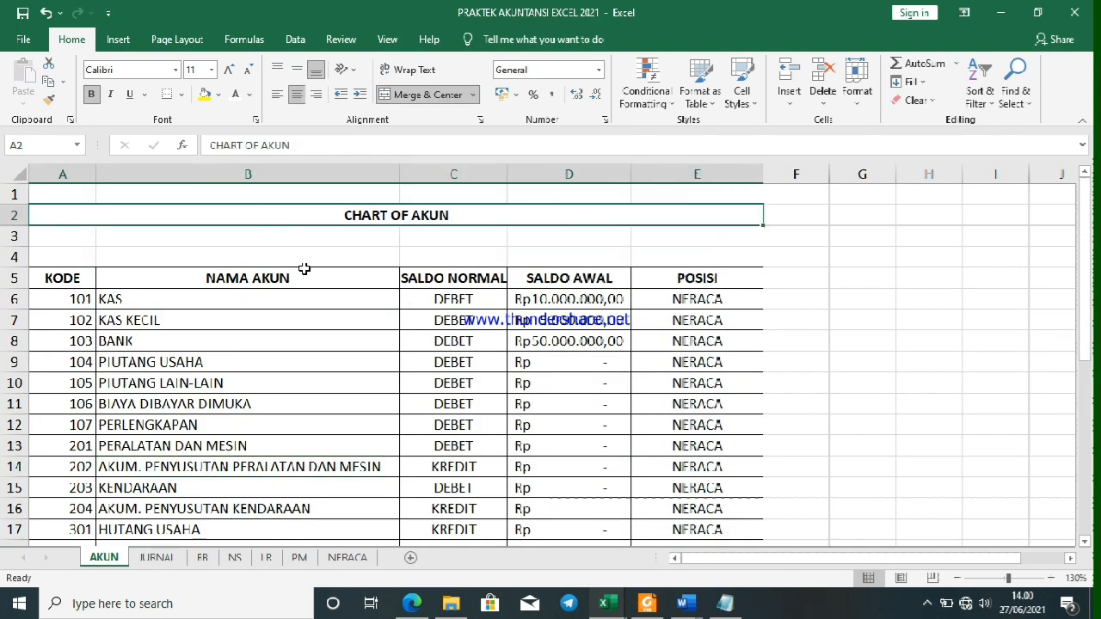
pyautogui.click(228, 73)
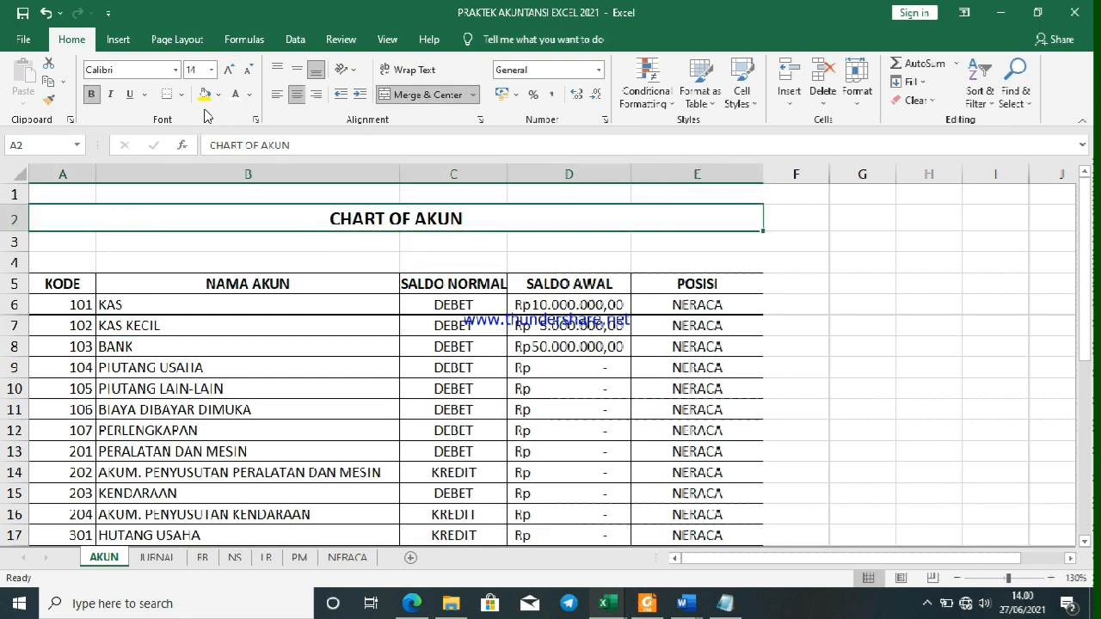
pyautogui.click(205, 95)
pyautogui.click(298, 254)
# Fill the account table's header row A5:E5, from KODE to POSISI, with the standard light blue
pyautogui.moveTo(51, 283); pyautogui.dragTo(686, 286)
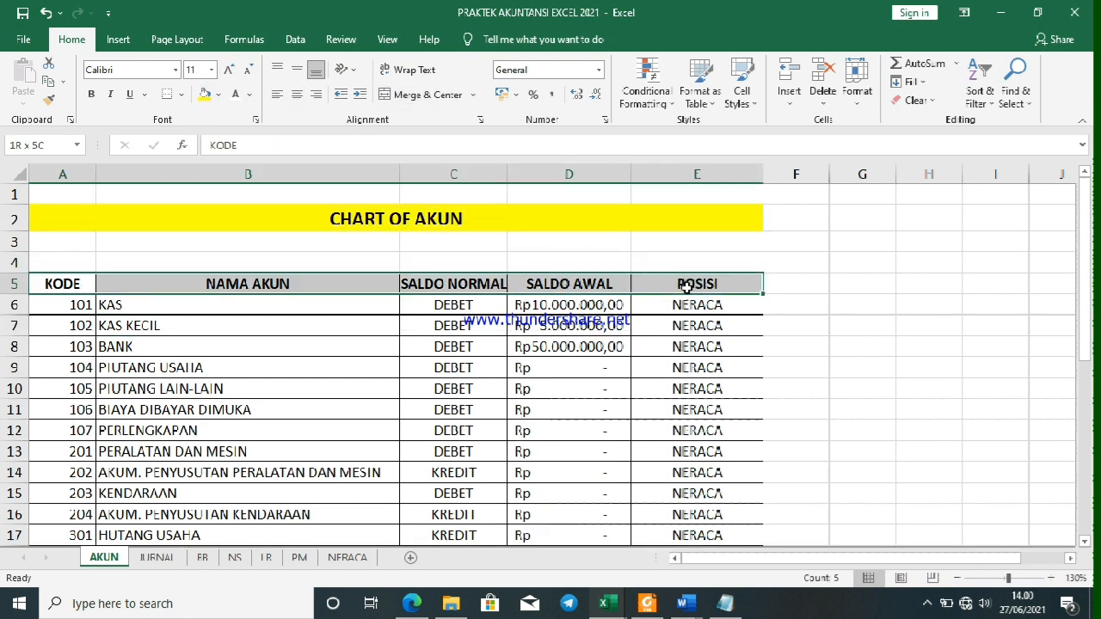
pyautogui.click(208, 94)
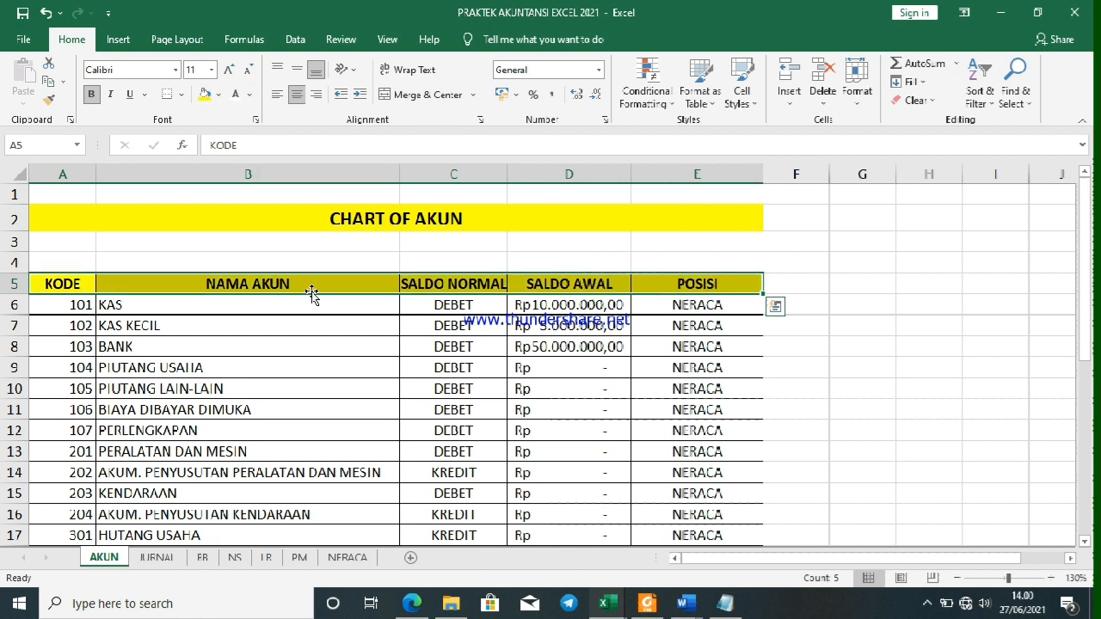
pyautogui.click(218, 95)
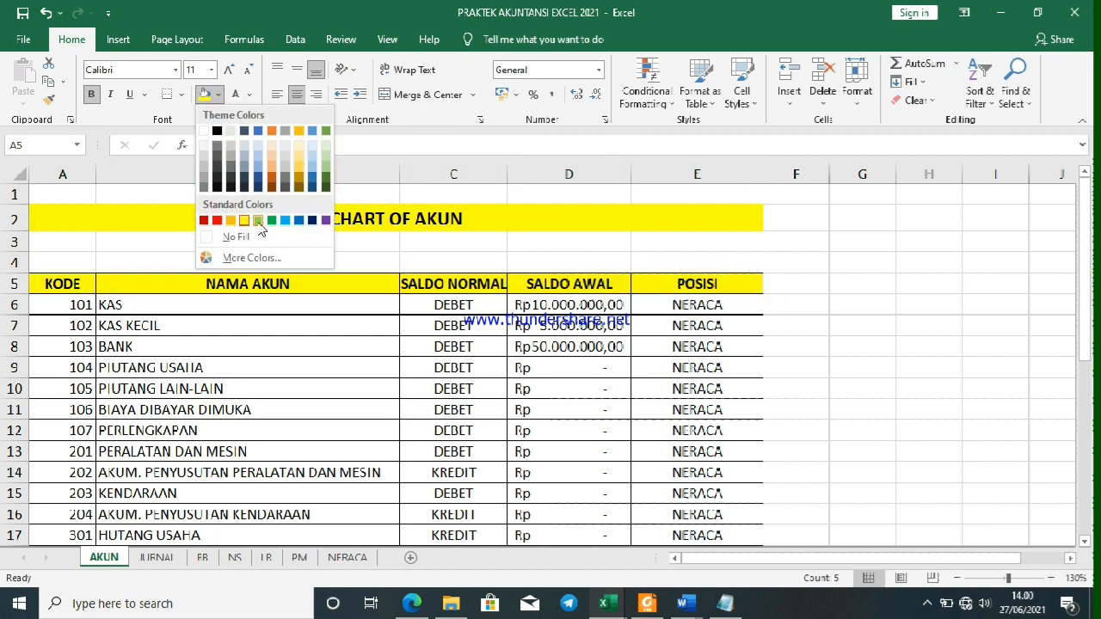
pyautogui.click(285, 220)
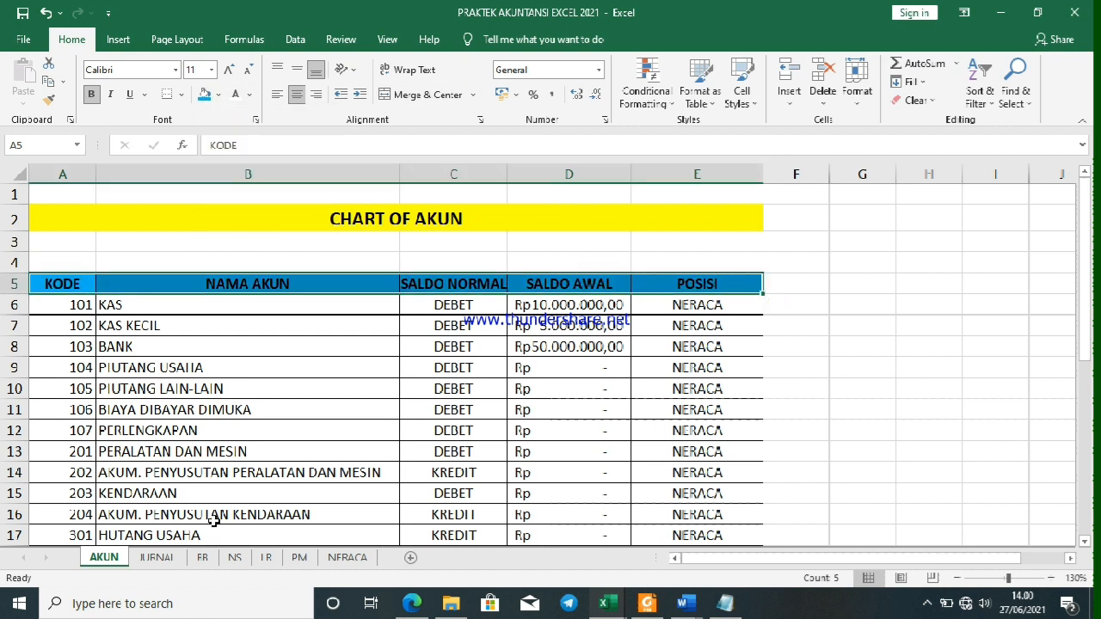
# On the JURNAL sheet, centre the contents of both KODE columns, D and G
pyautogui.click(156, 558)
pyautogui.scroll(-3, 233, 400)
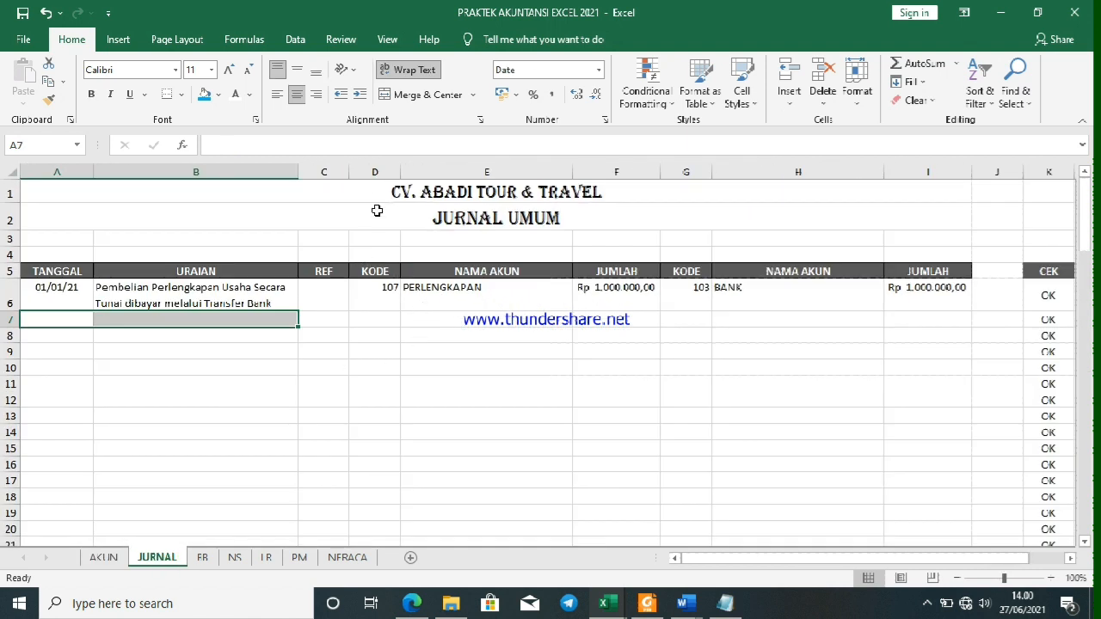
pyautogui.click(375, 172)
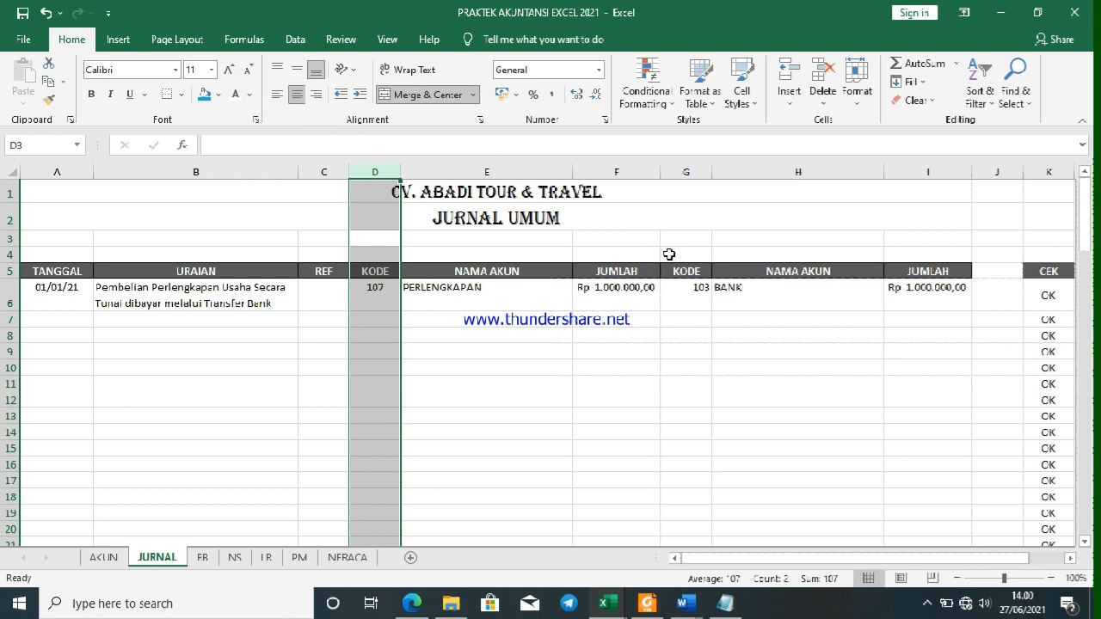
pyautogui.click(695, 172)
pyautogui.click(297, 94)
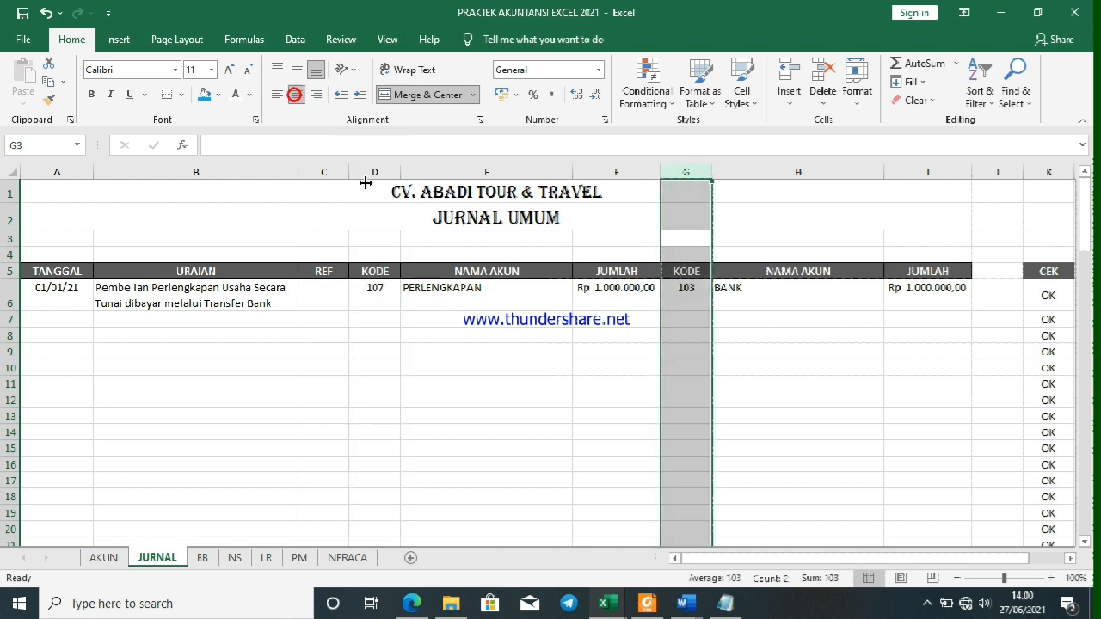
# Fill the TANGGAL, URAIAN and REF entry cells A6:C105 on the JURNAL sheet with the lightest gold theme shade
pyautogui.click(523, 366)
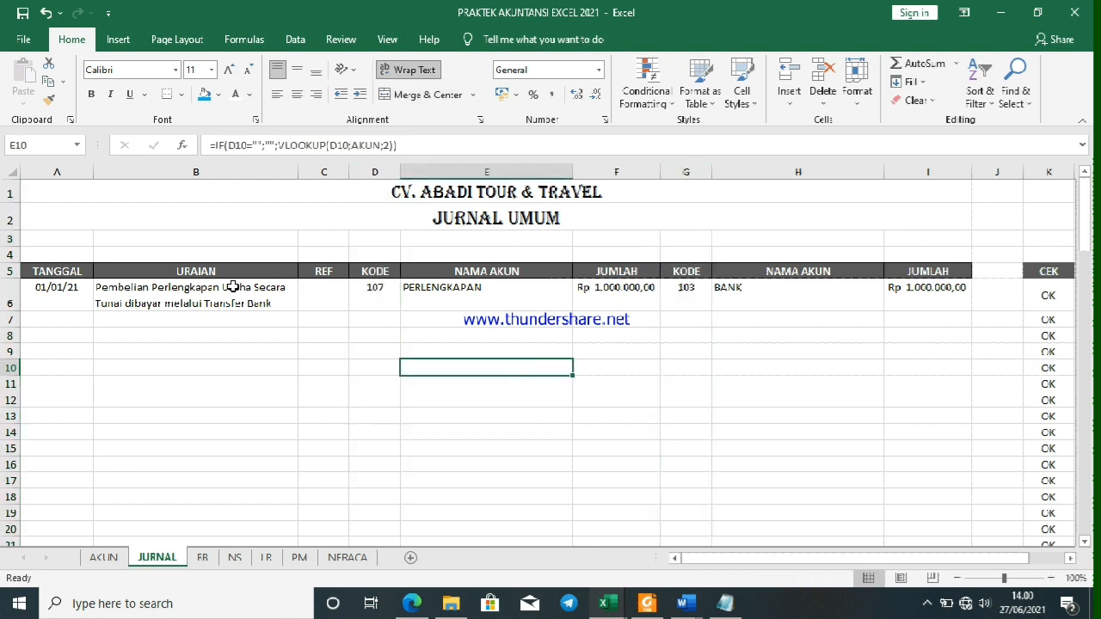
pyautogui.moveTo(37, 287); pyautogui.dragTo(315, 509)
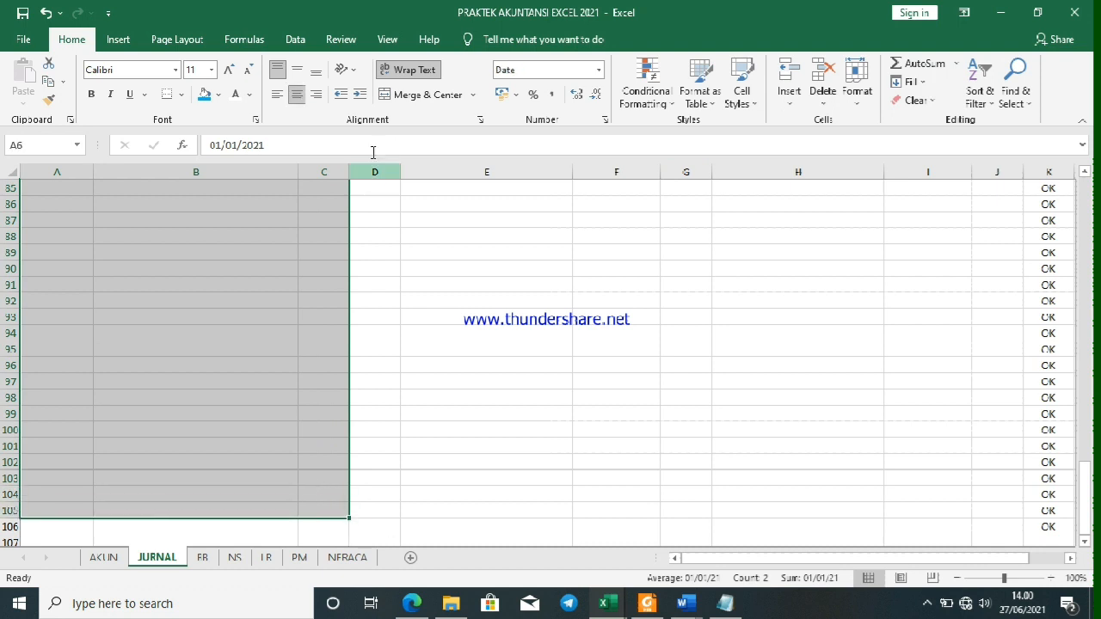
pyautogui.click(218, 95)
pyautogui.click(297, 151)
# Fill the debit KODE, NAMA AKUN and JUMLAH cells D6:F105 with a gold theme shade one level darker than the neighbouring block
pyautogui.scroll(20, 415, 351)
pyautogui.moveTo(364, 290); pyautogui.dragTo(608, 508)
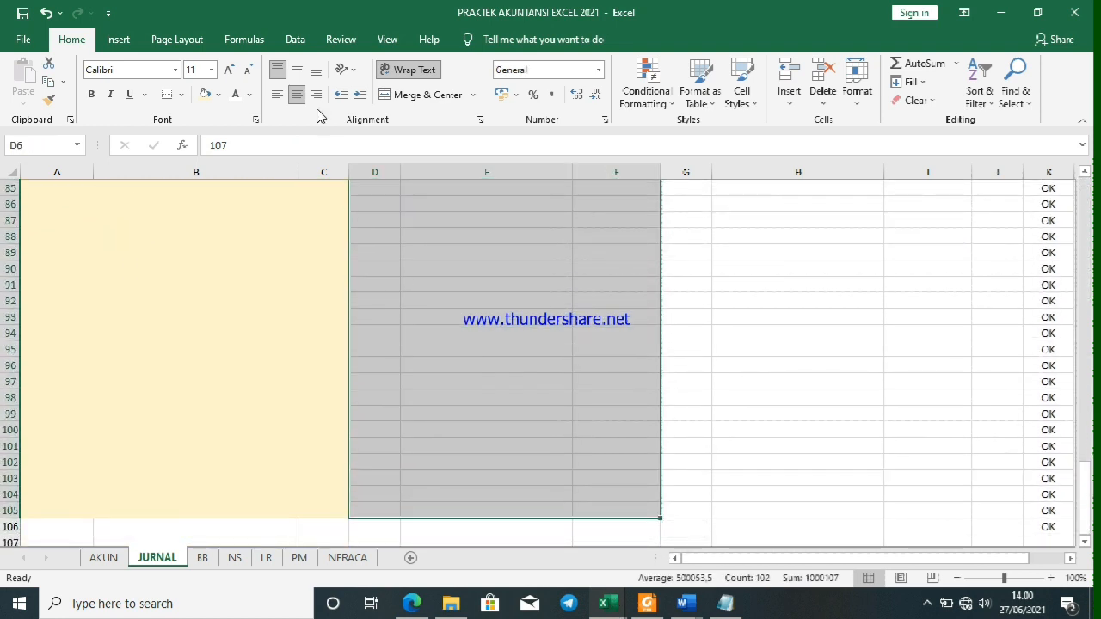
pyautogui.click(218, 94)
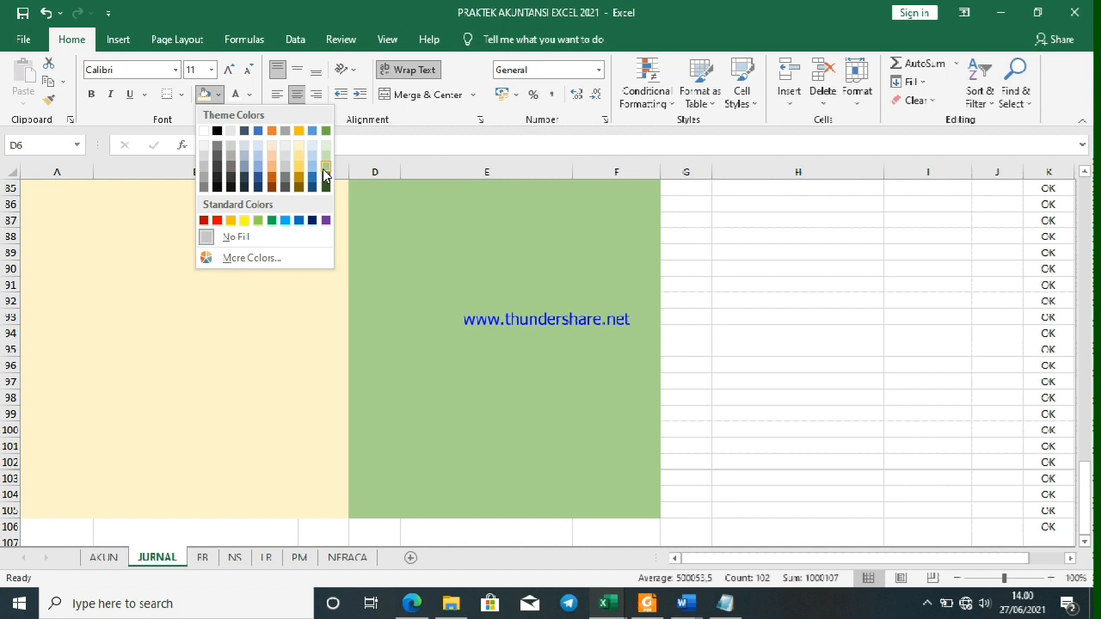
pyautogui.click(258, 220)
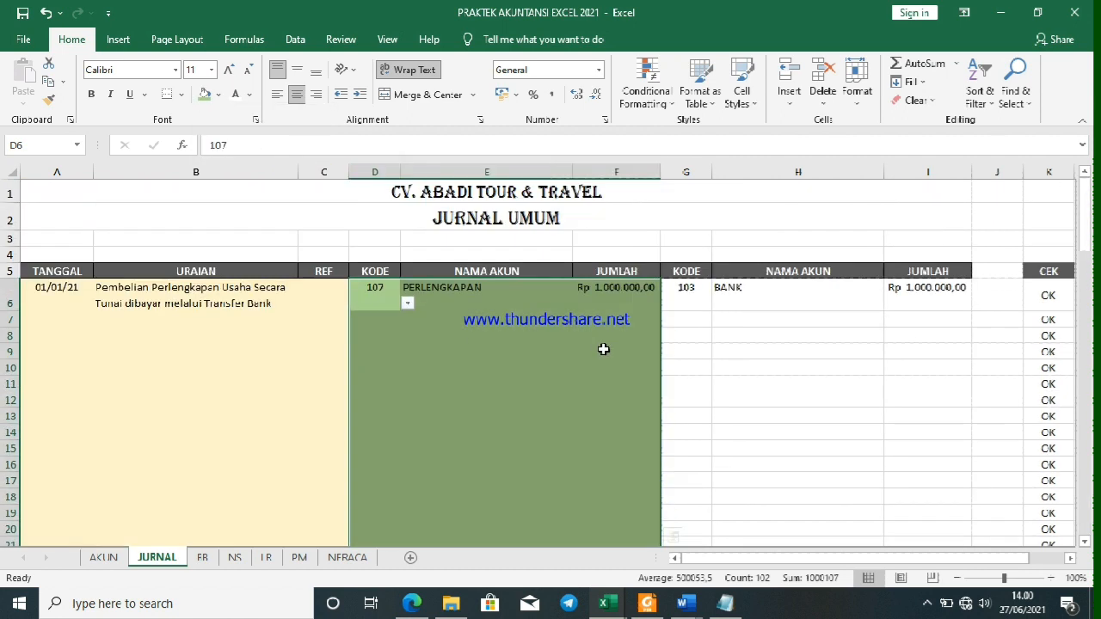
pyautogui.click(218, 94)
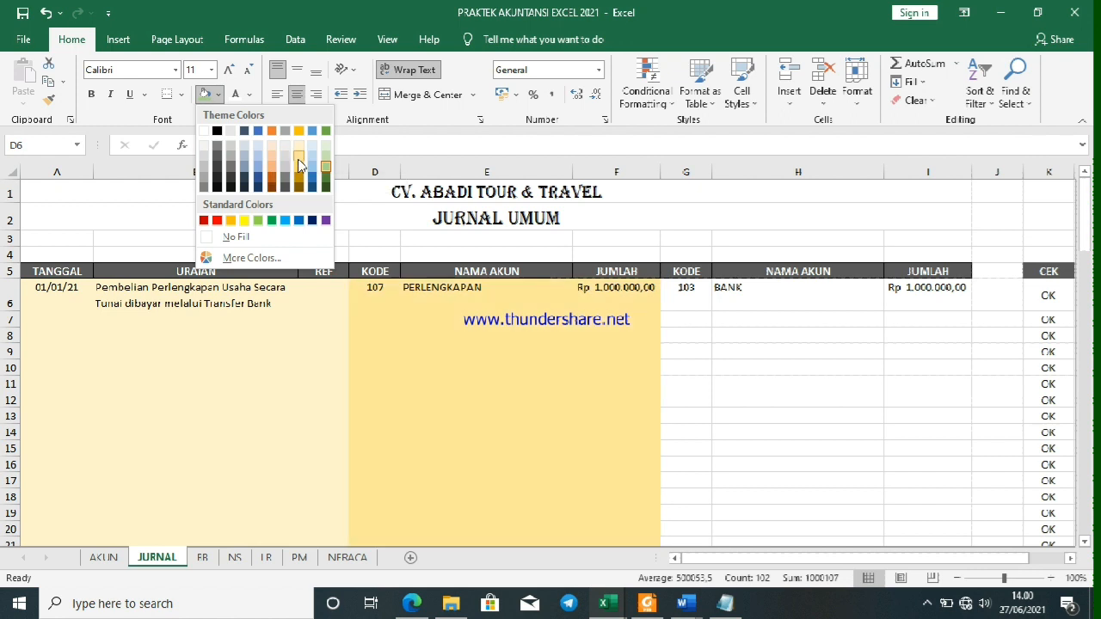
pyautogui.click(299, 163)
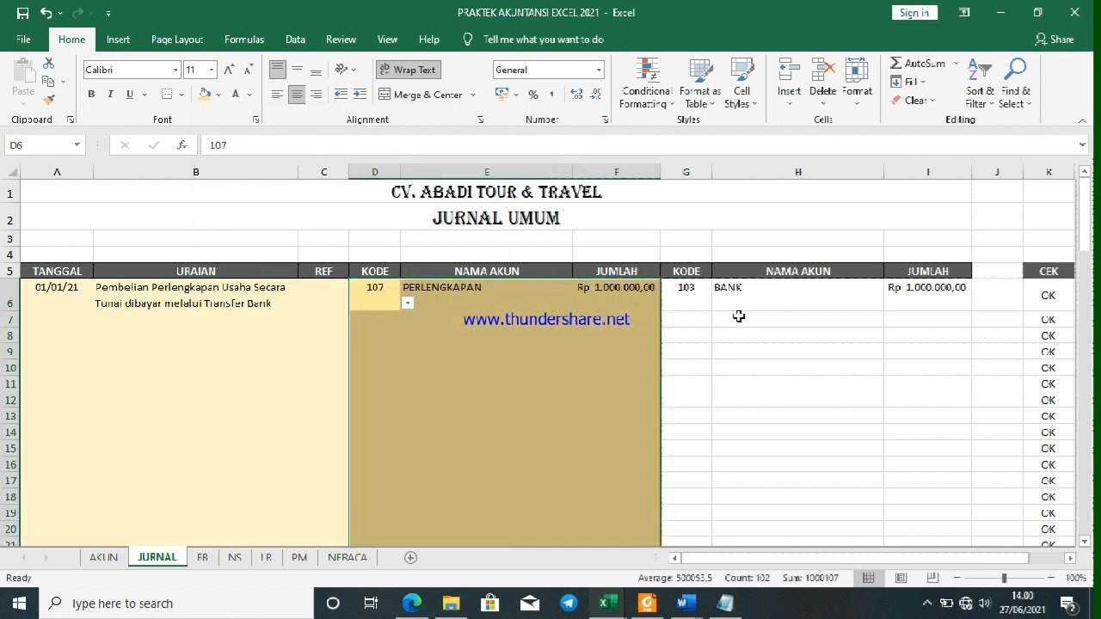
# Fill the credit KODE, NAMA AKUN and JUMLAH cells G6:I105 with Green, Accent 6, Lighter 60%
pyautogui.moveTo(686, 292); pyautogui.dragTo(929, 512)
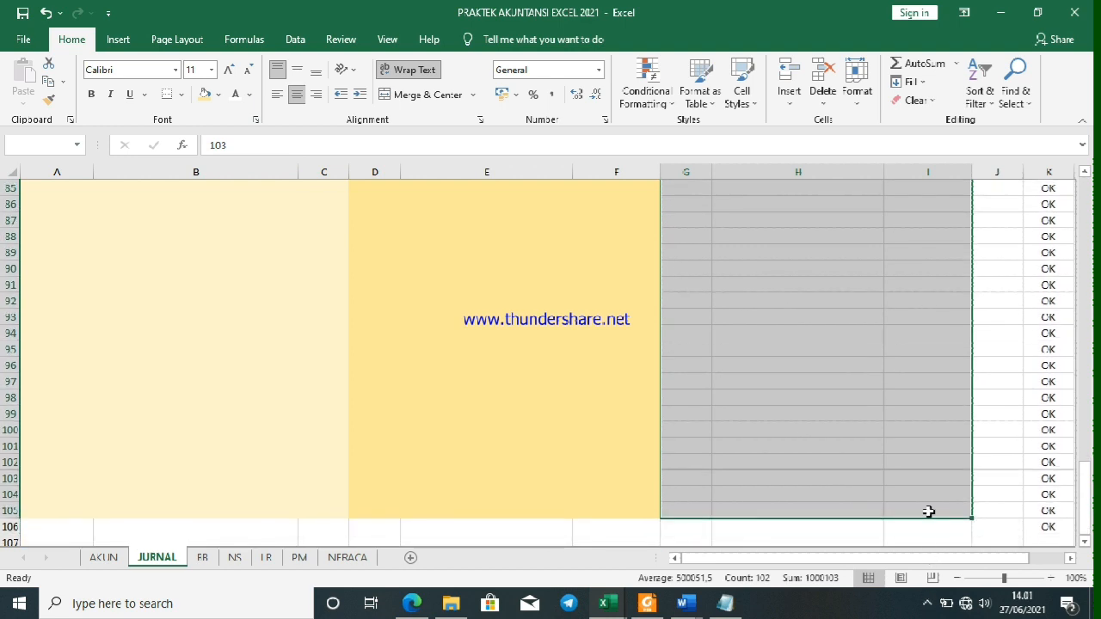
pyautogui.click(219, 95)
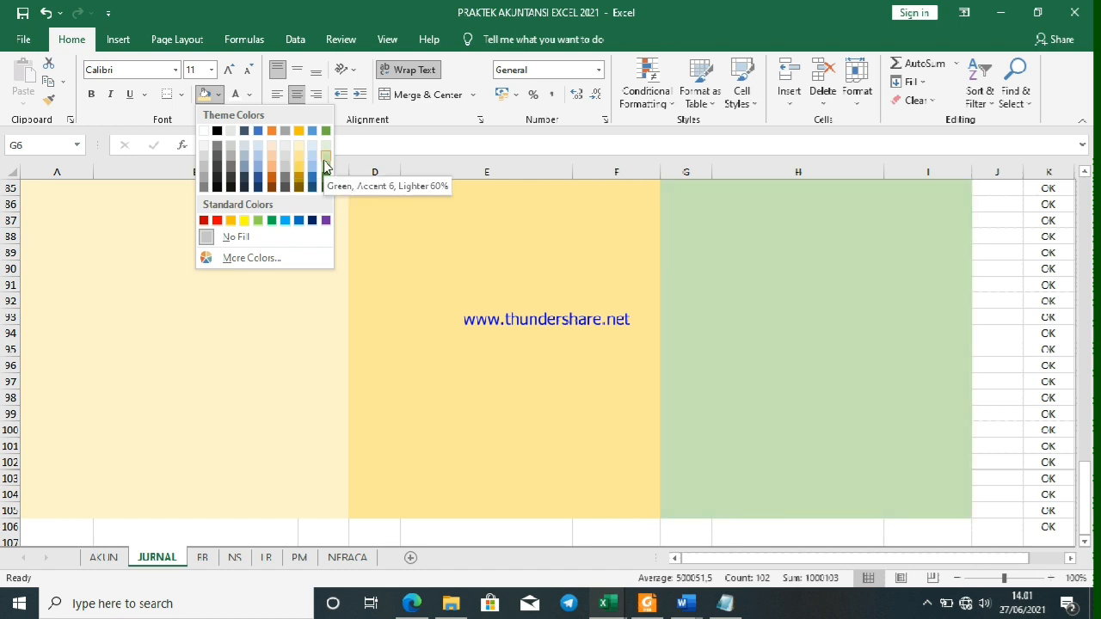
pyautogui.click(326, 166)
pyautogui.scroll(11, 433, 373)
pyautogui.click(433, 371)
# Enter the date 2 Januari 2021 in TANGGAL cell A7 of the journal
pyautogui.click(53, 320)
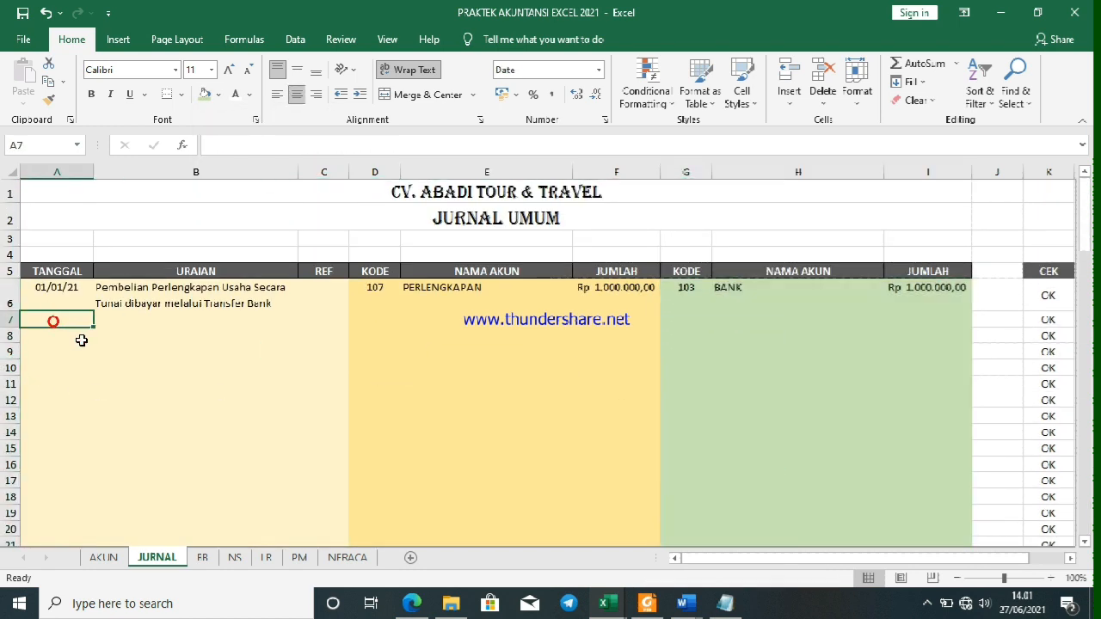
pyautogui.scroll(4, 81, 306)
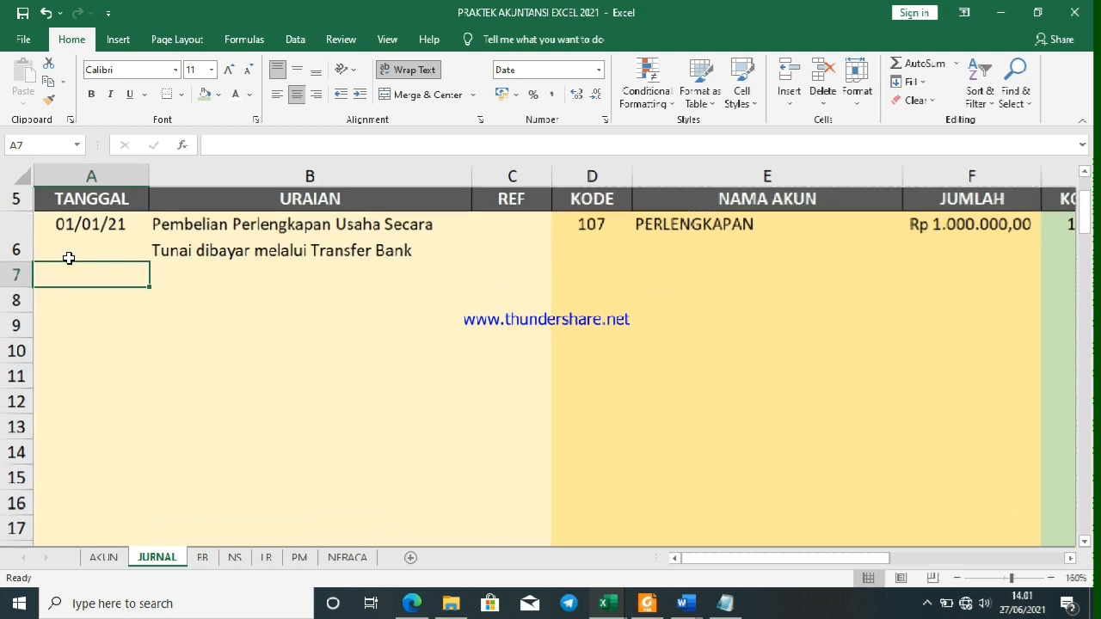
pyautogui.write('02')
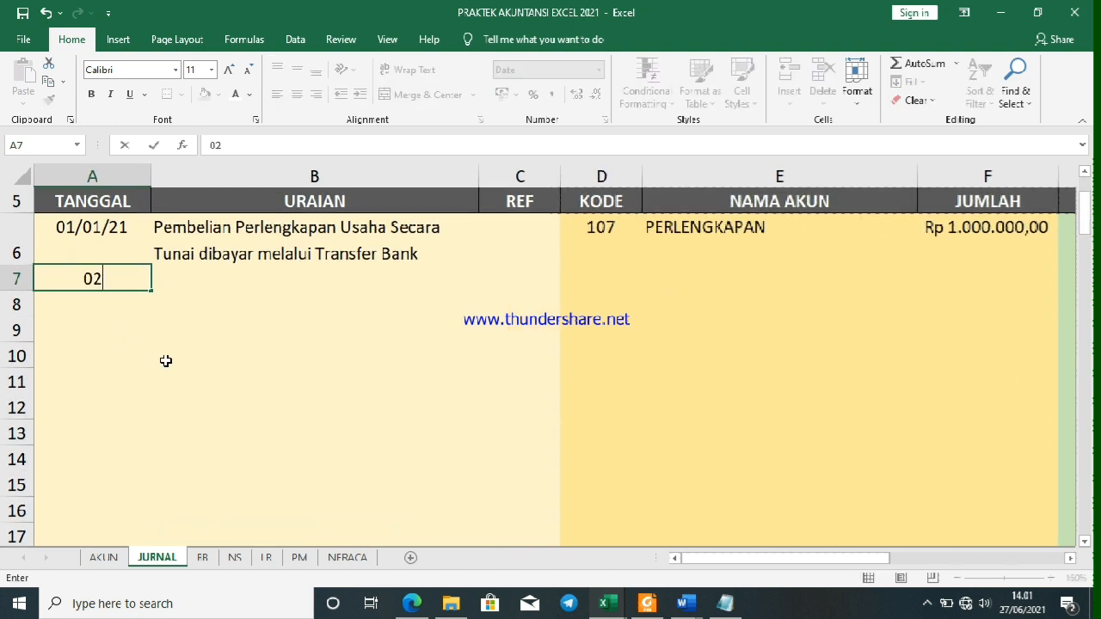
pyautogui.press('BackSpace')
pyautogui.write('2 januari 20')
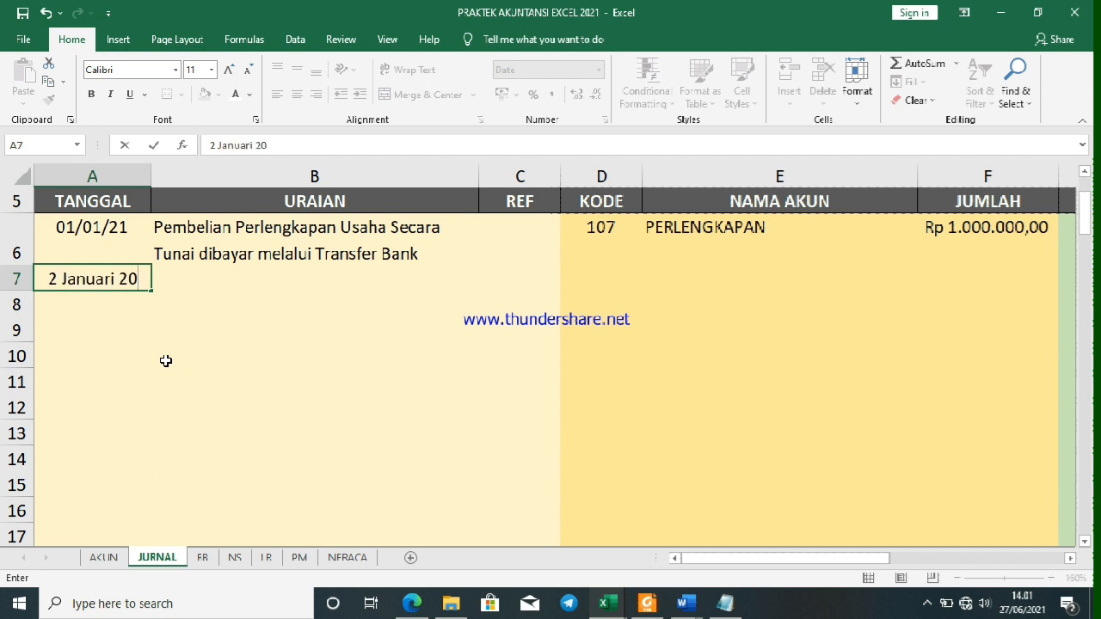
pyautogui.write('21')
pyautogui.press('Tab')
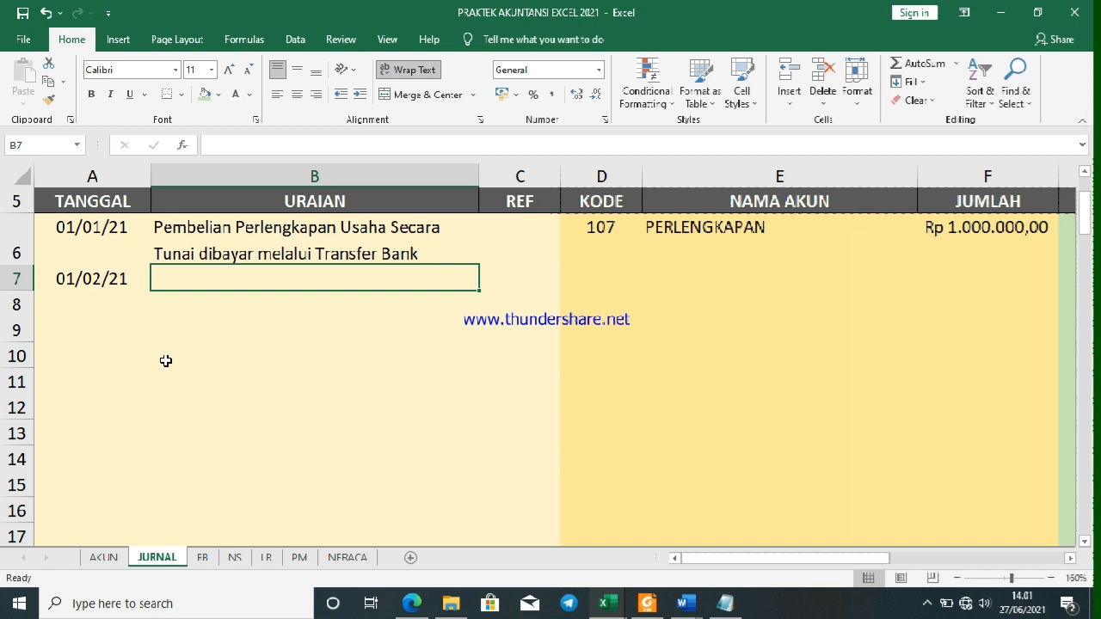
# Enter the description "Pembelian Peralatan Kantor Secara Kredit" in URAIAN cell B7
pyautogui.write('Pembelian')
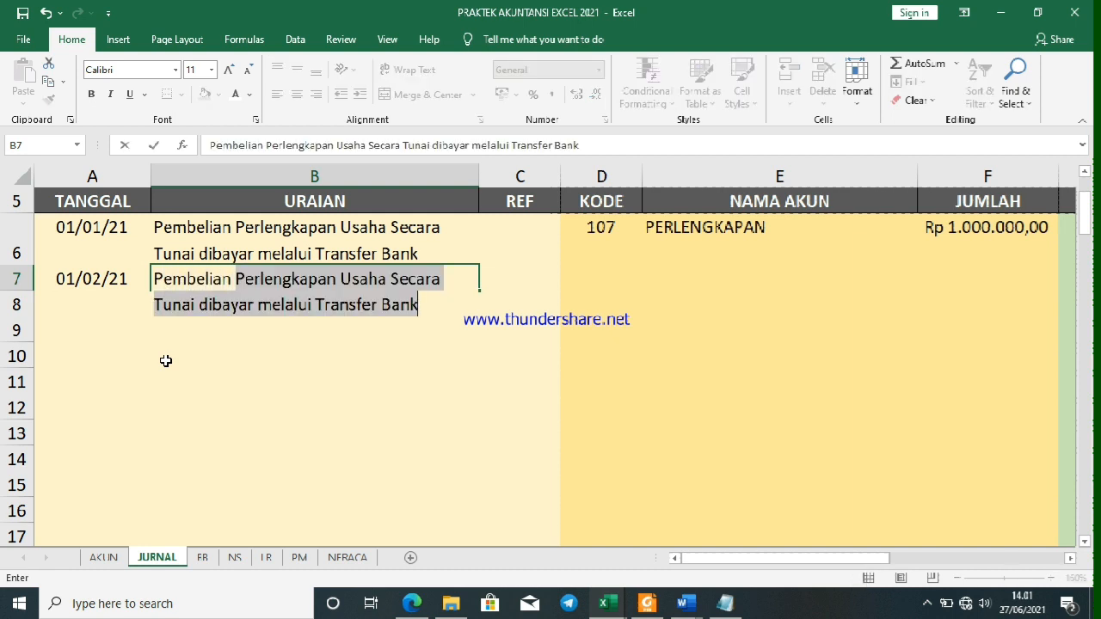
pyautogui.write(' Peralatan')
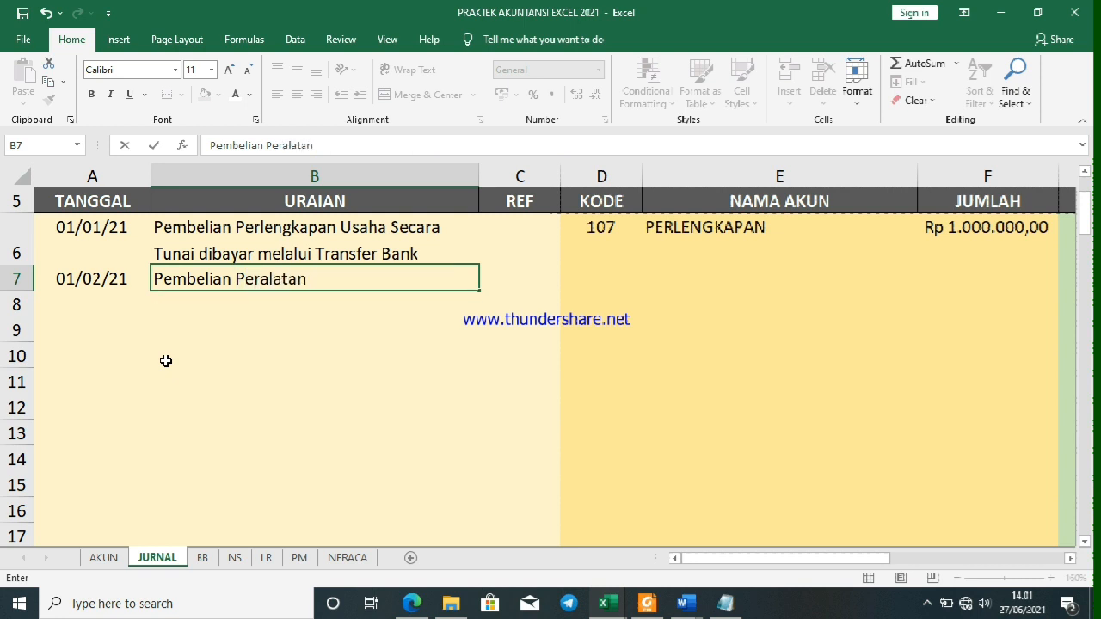
pyautogui.write(' Kantor Secara Kredit')
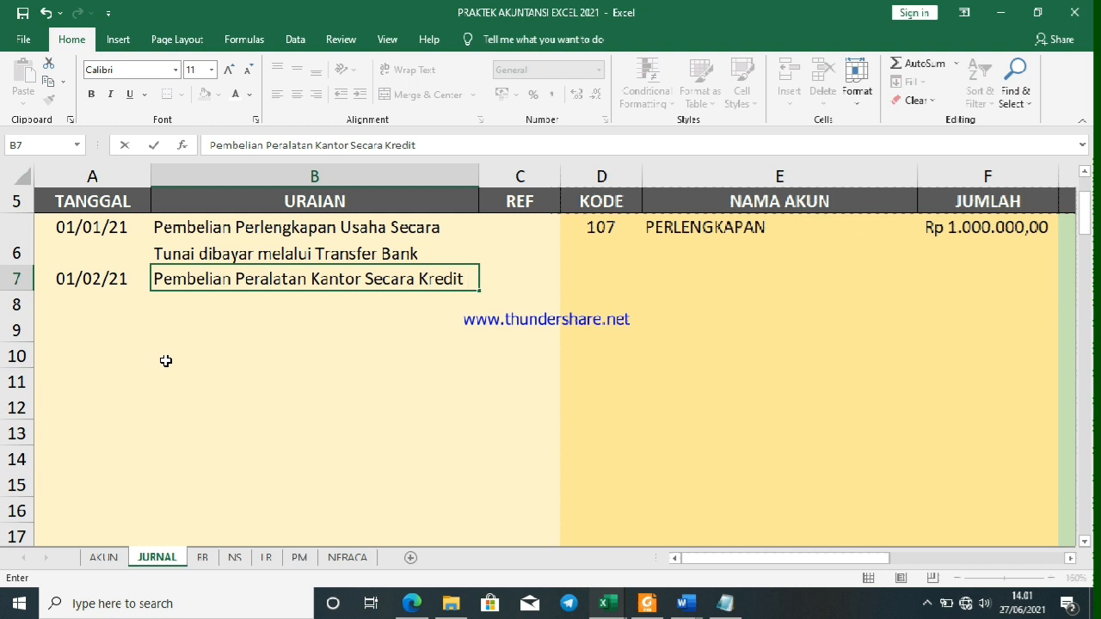
pyautogui.press('Tab')
pyautogui.press('Tab')
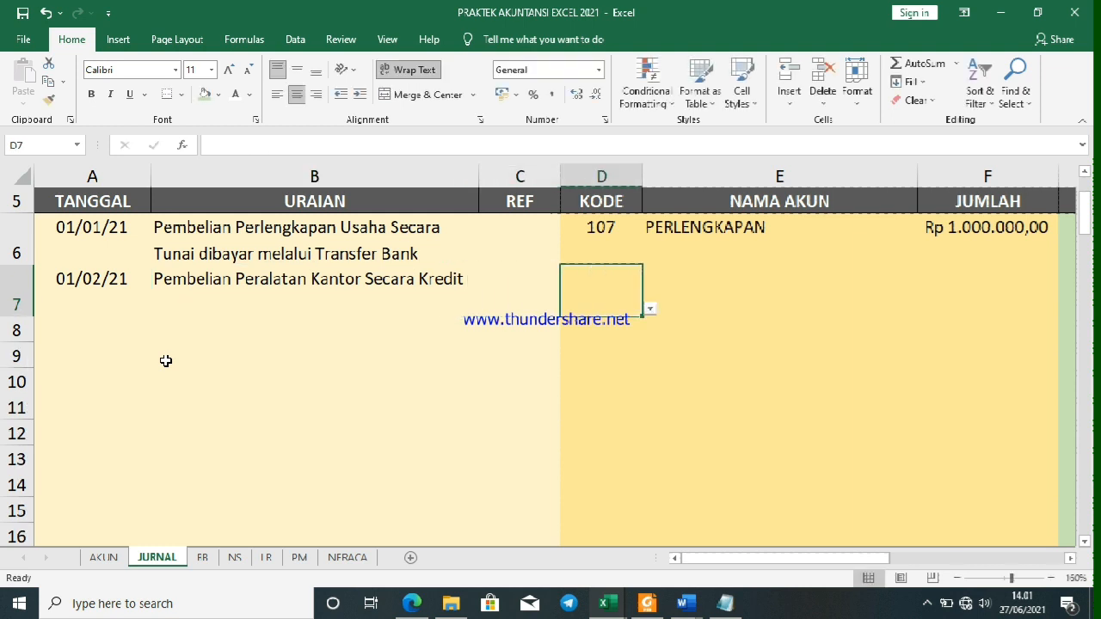
# Look up PERALATAN DAN MESIN on the AKUN sheet and enter its code 201 in debit KODE cell D7 of JURNAL
pyautogui.click(103, 557)
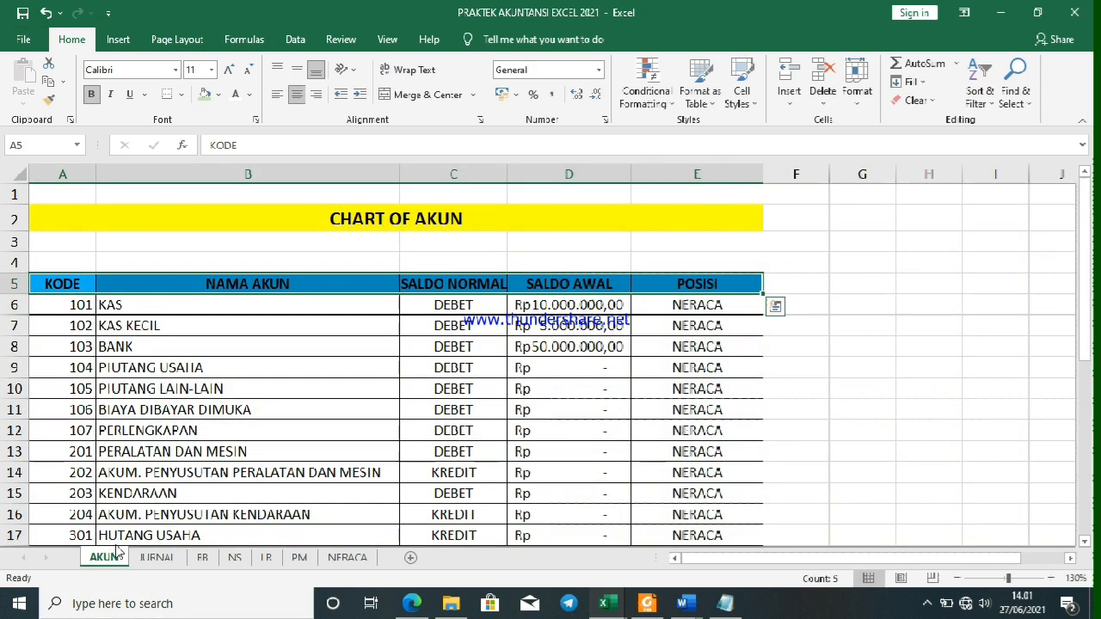
pyautogui.scroll(-1, 108, 404)
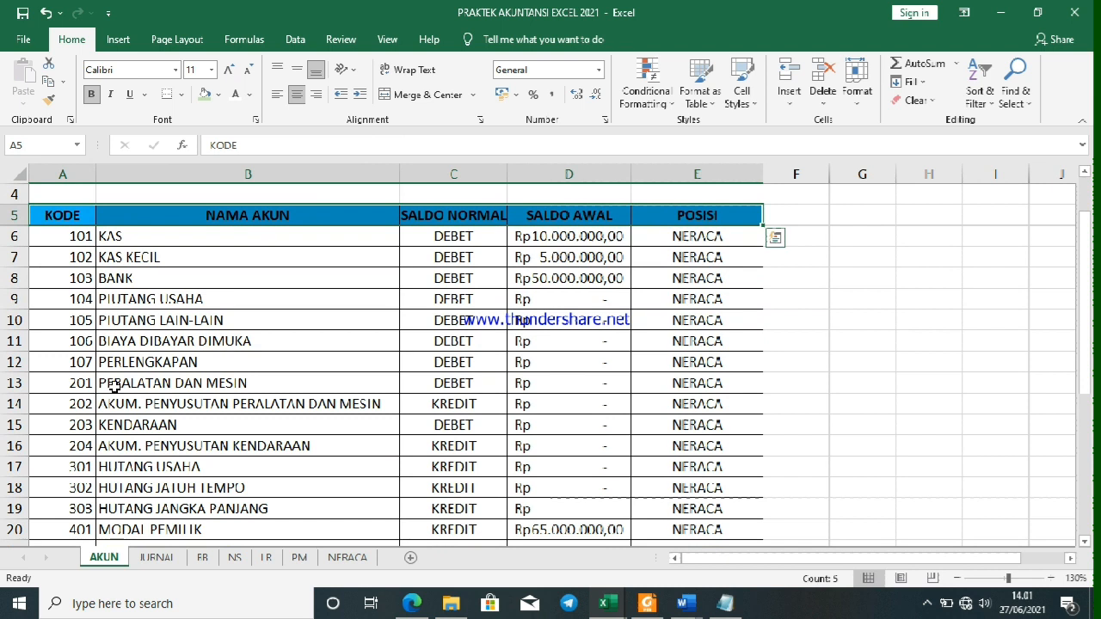
pyautogui.click(114, 384)
pyautogui.click(157, 557)
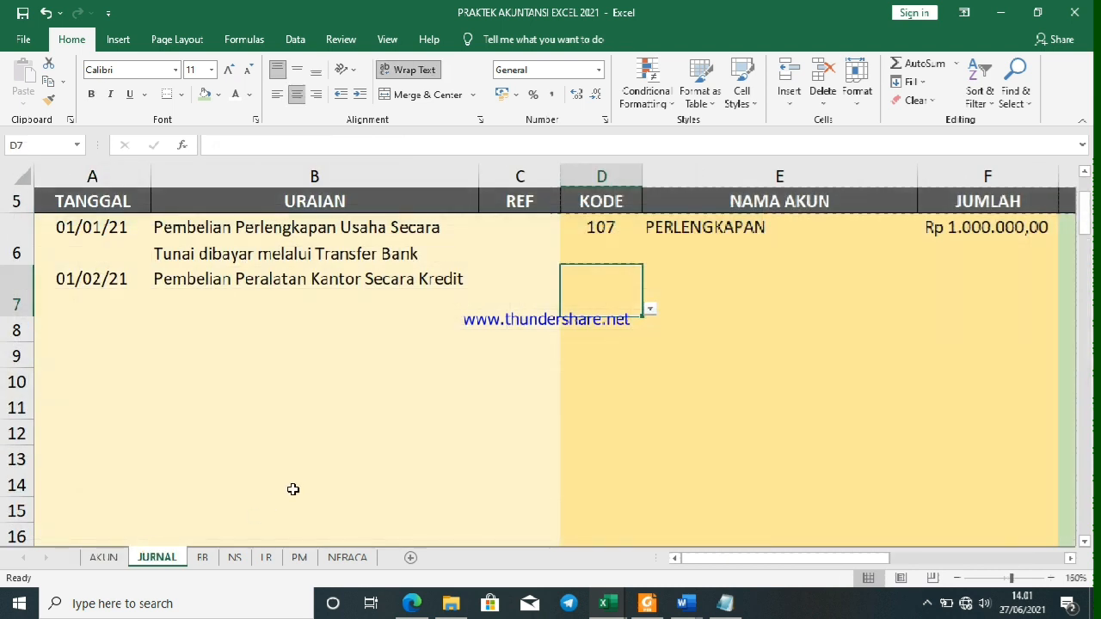
pyautogui.write('201')
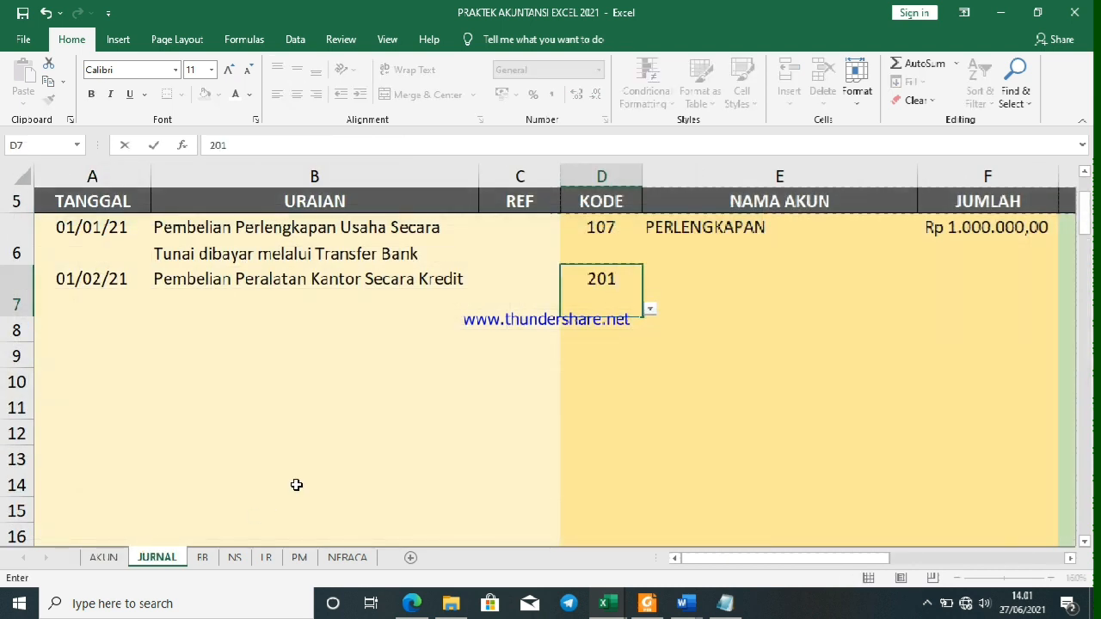
pyautogui.press('Tab')
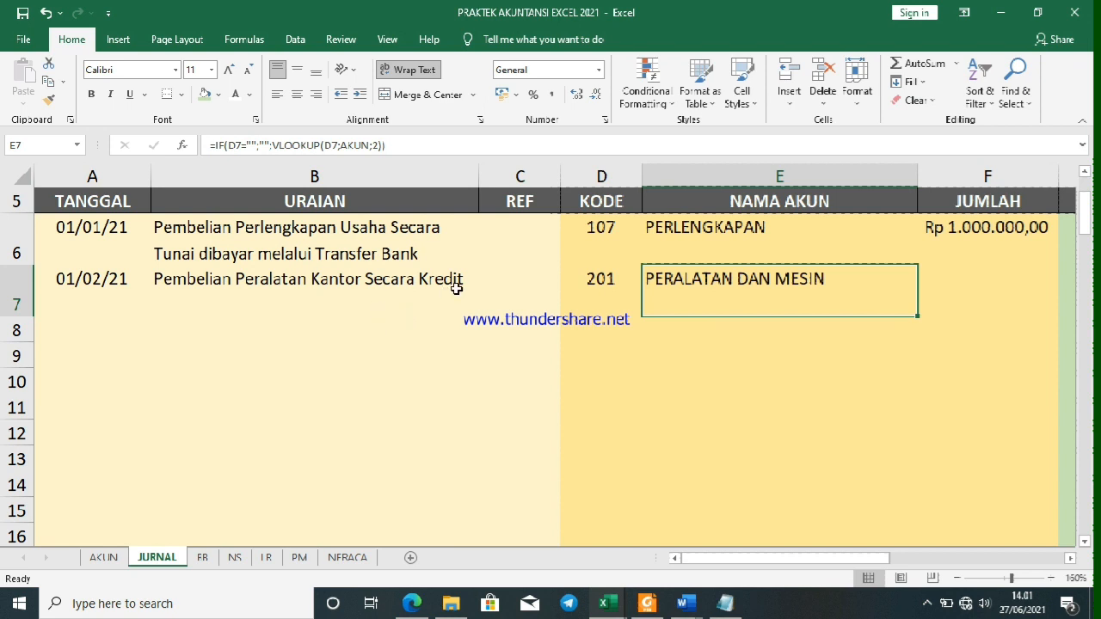
# Enter the debit amount 2000000 in JUMLAH cell F7
pyautogui.click(930, 282)
pyautogui.write('2')
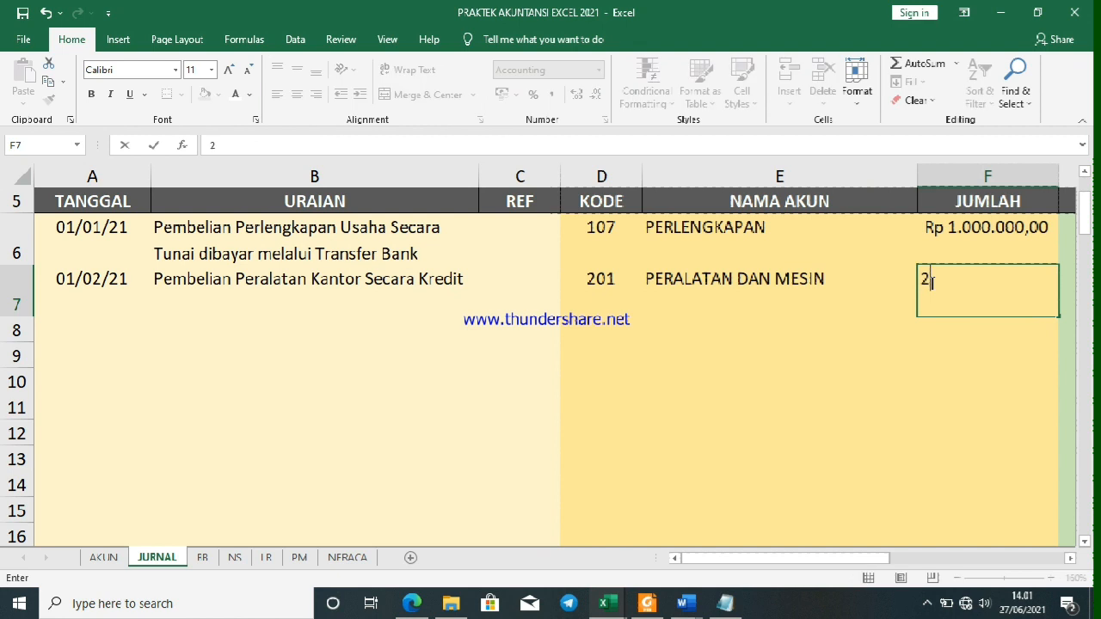
pyautogui.write('.000.000000')
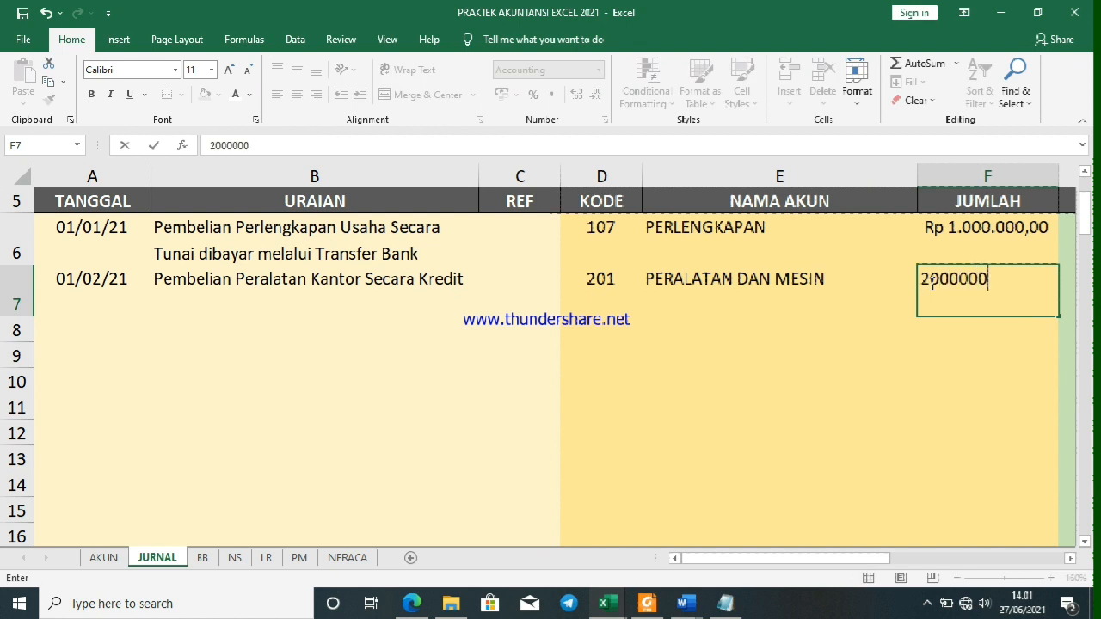
pyautogui.press('Tab')
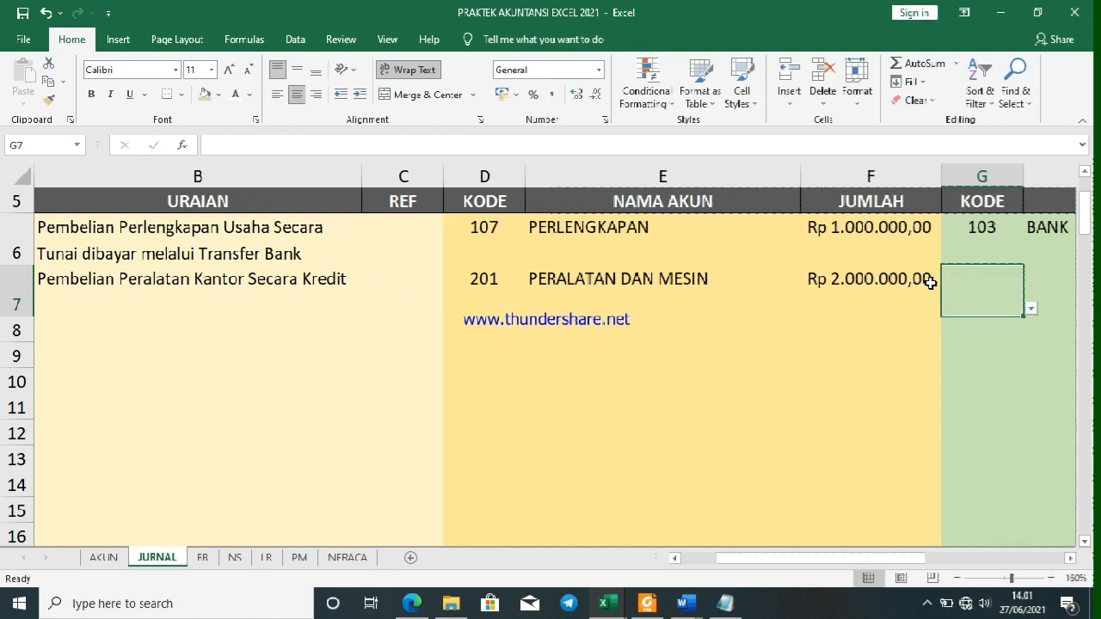
# Look up HUTANG USAHA on the AKUN sheet and enter its code 301 in credit KODE cell G7 of JURNAL
pyautogui.click(99, 557)
pyautogui.scroll(-1, 121, 477)
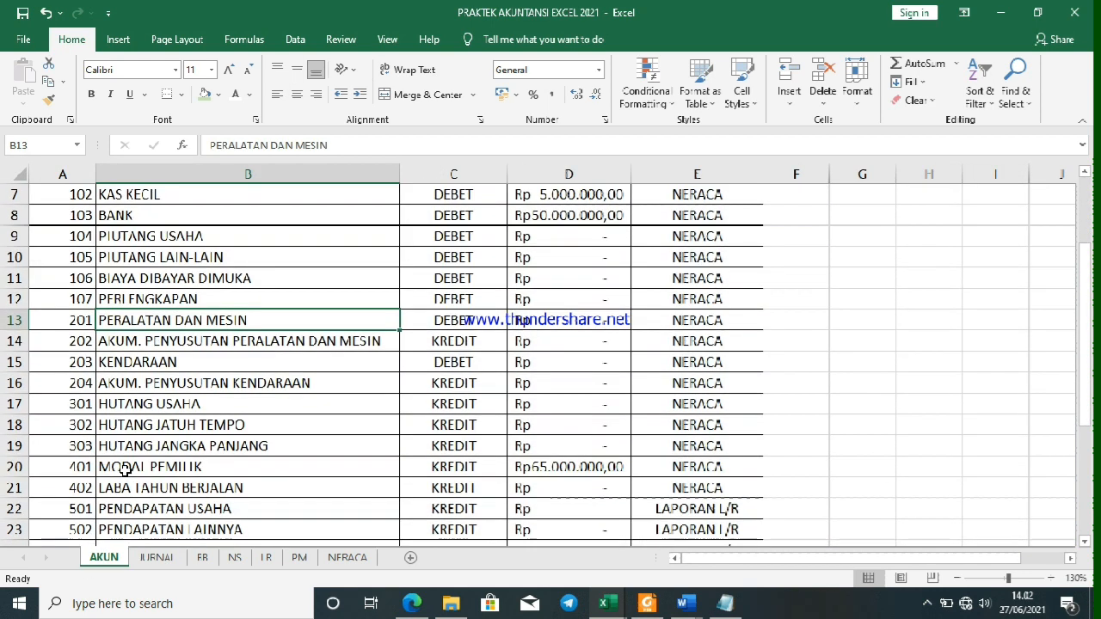
pyautogui.click(145, 561)
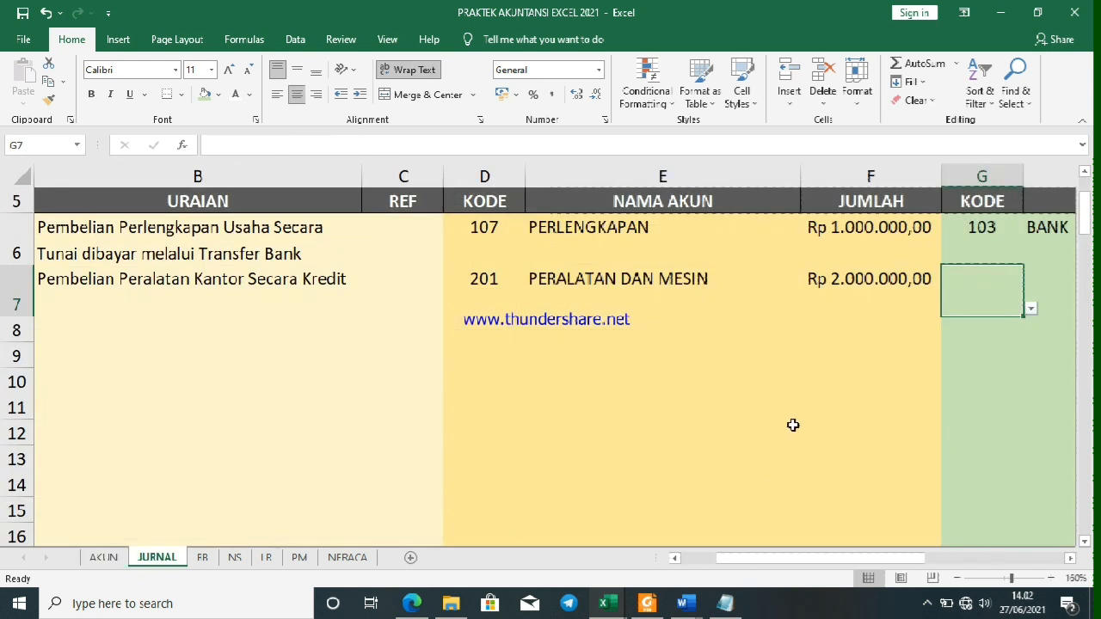
pyautogui.write('301')
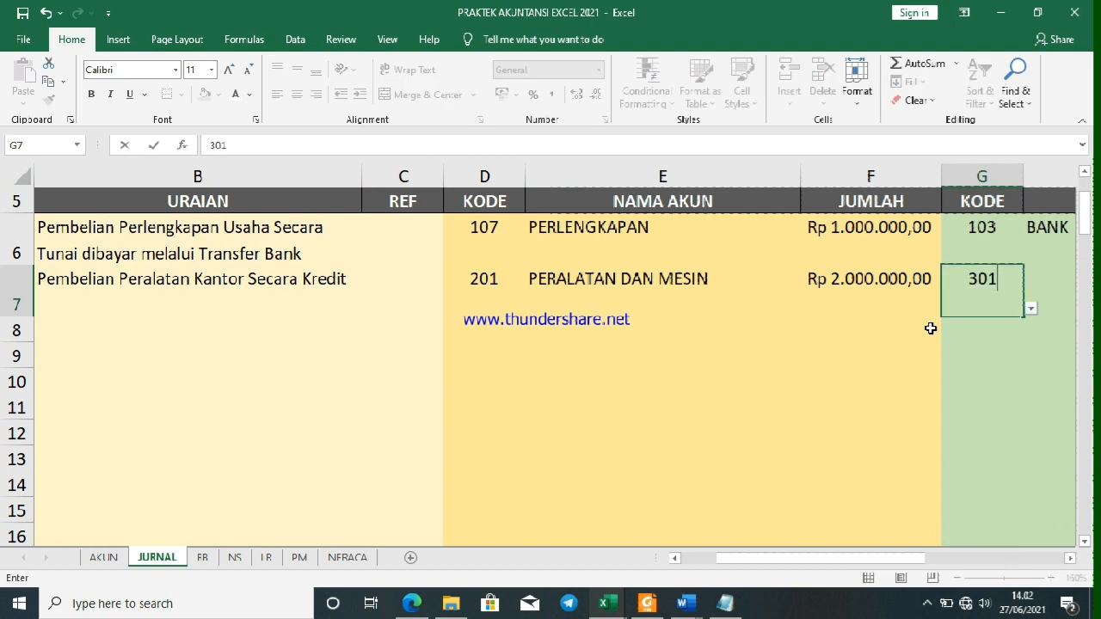
pyautogui.press('Tab')
# Enter the credit amount 2000000 in JUMLAH cell I7
pyautogui.press('Right')
pyautogui.press('Right')
pyautogui.press('Left')
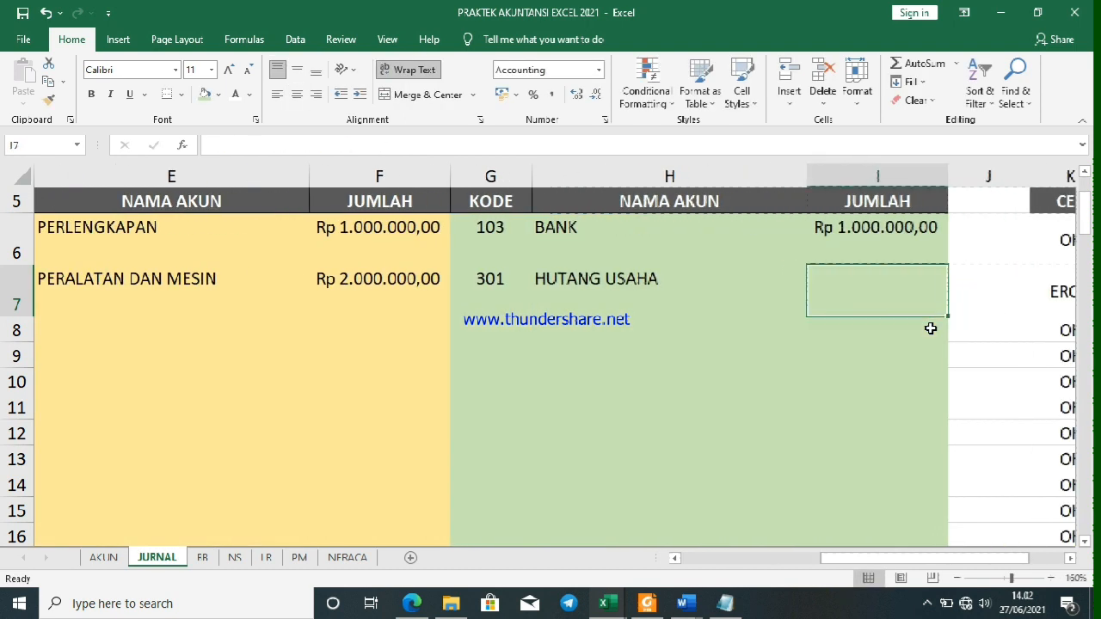
pyautogui.write('2000000')
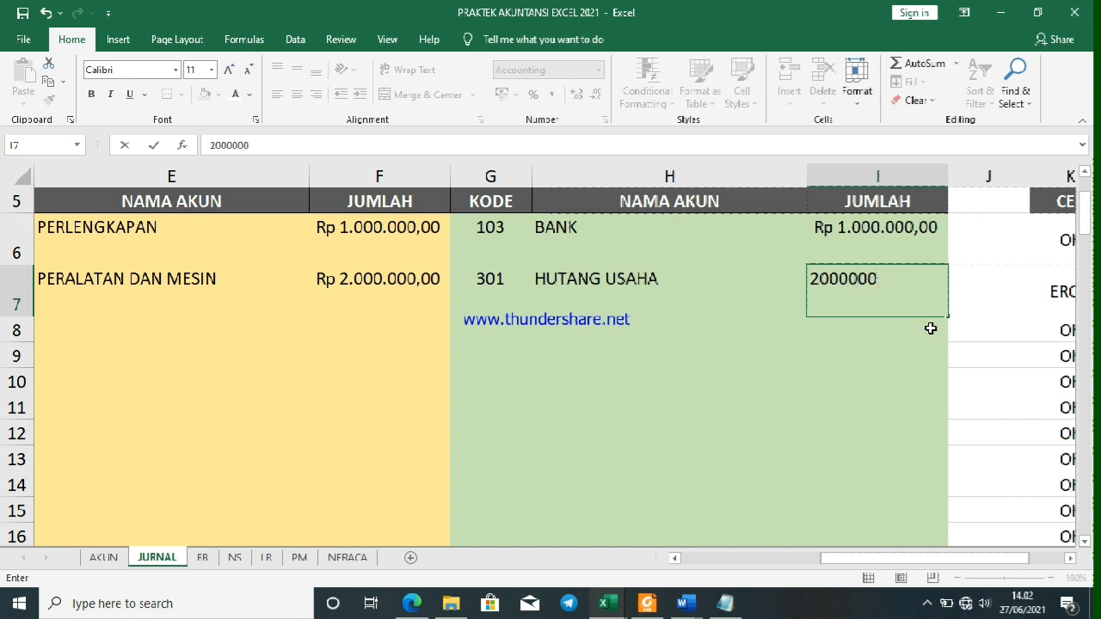
pyautogui.press('Return')
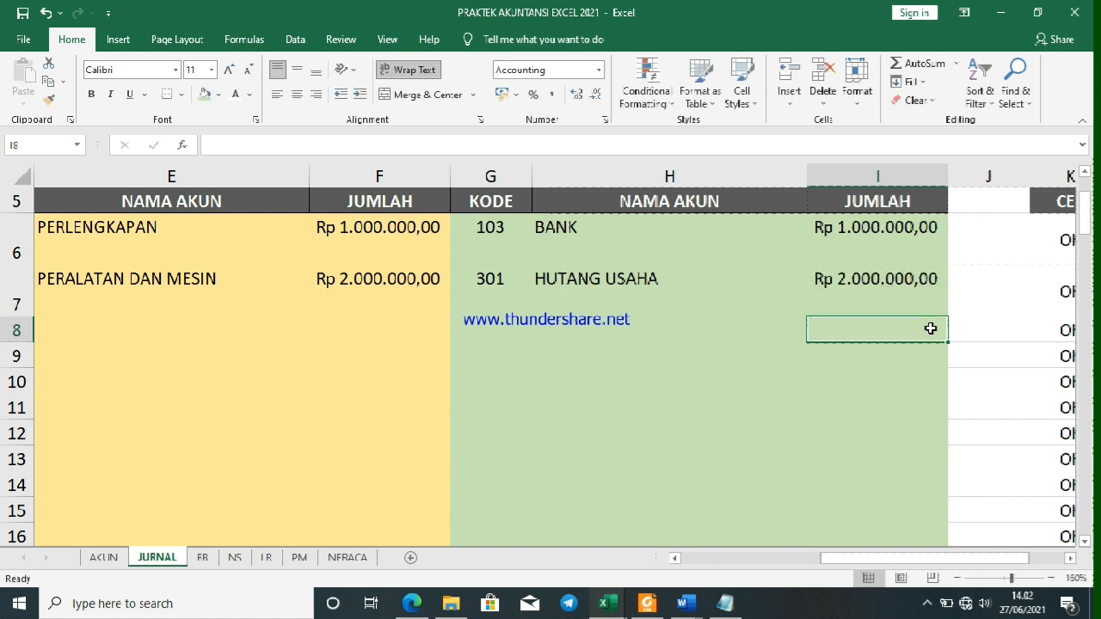
# Enter the transaction date 3 januari 2021 in TANGGAL cell A9 of JURNAL
pyautogui.moveTo(608, 332); pyautogui.dragTo(2, 351)
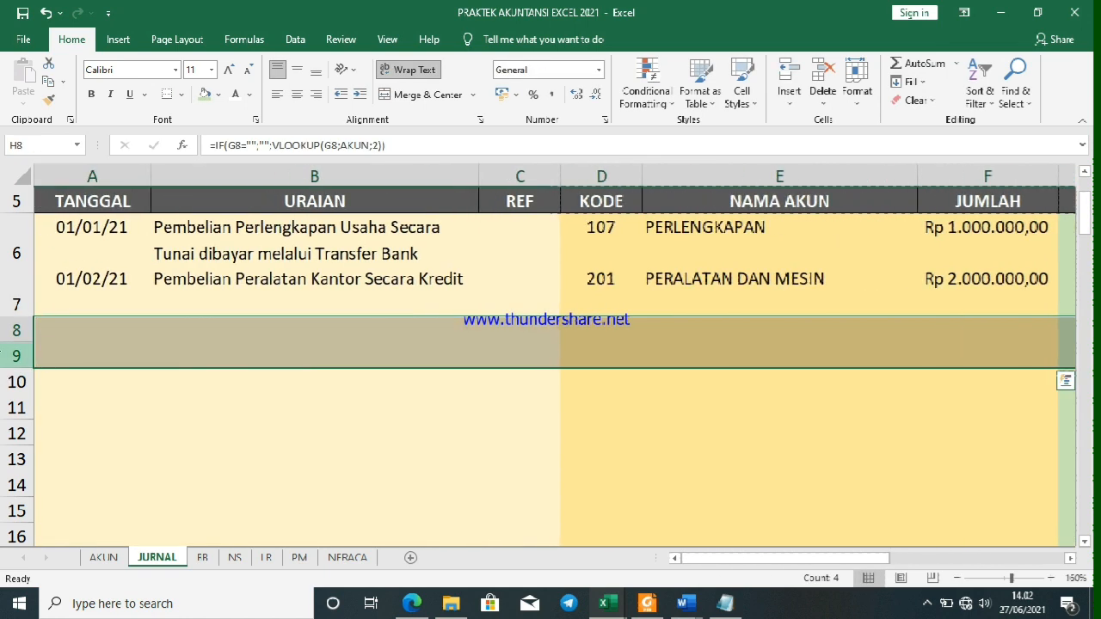
pyautogui.click(82, 300)
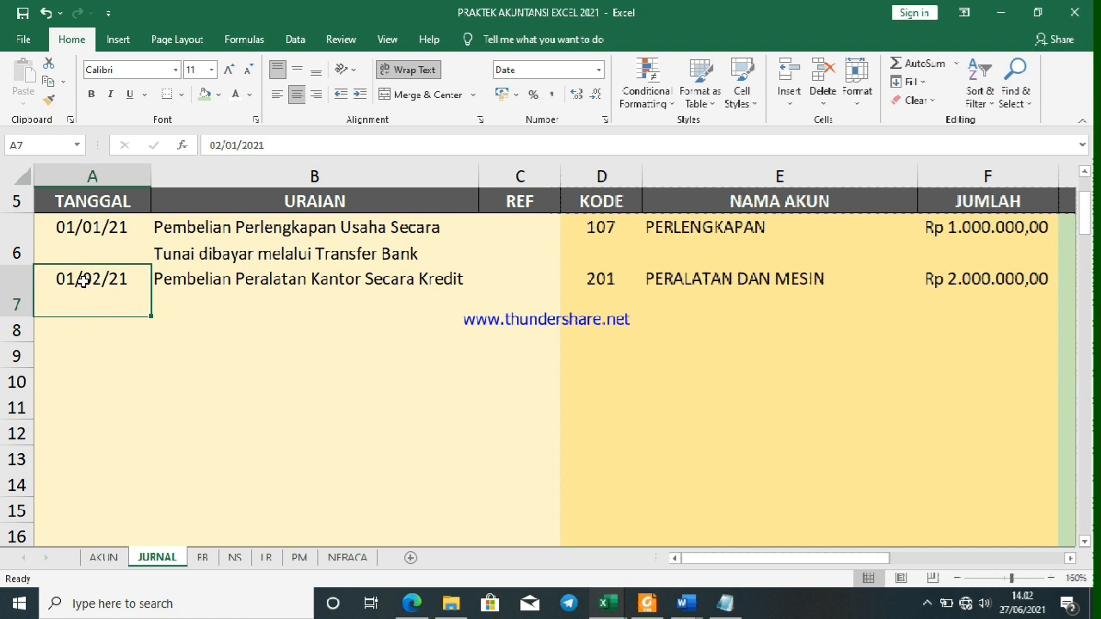
pyautogui.click(71, 344)
pyautogui.write('3 ja')
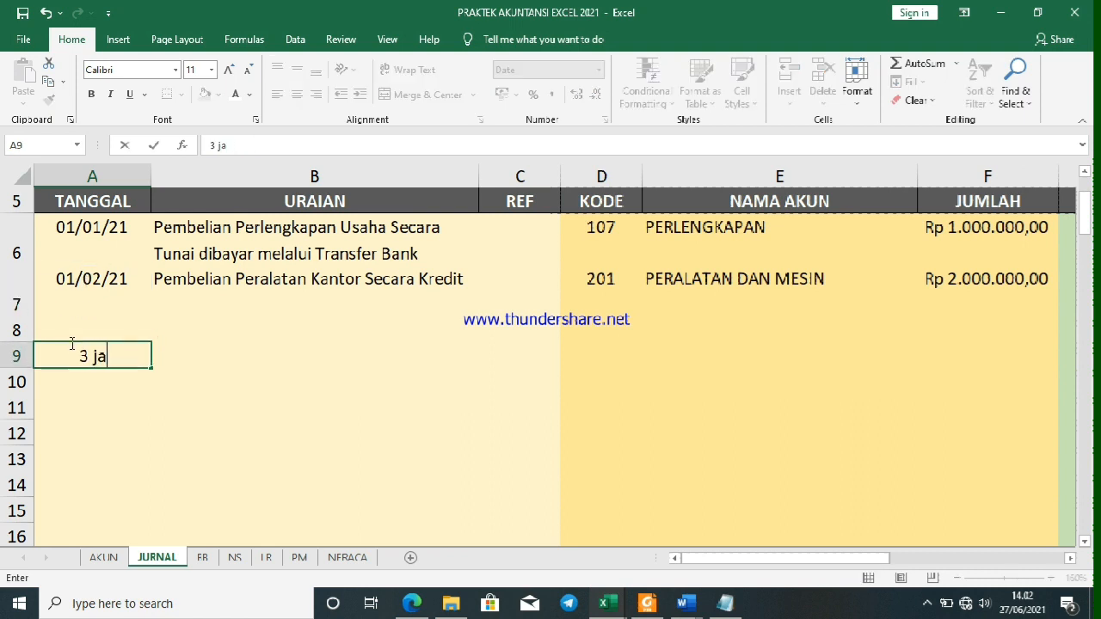
pyautogui.write('nuari 2021')
pyautogui.press('Tab')
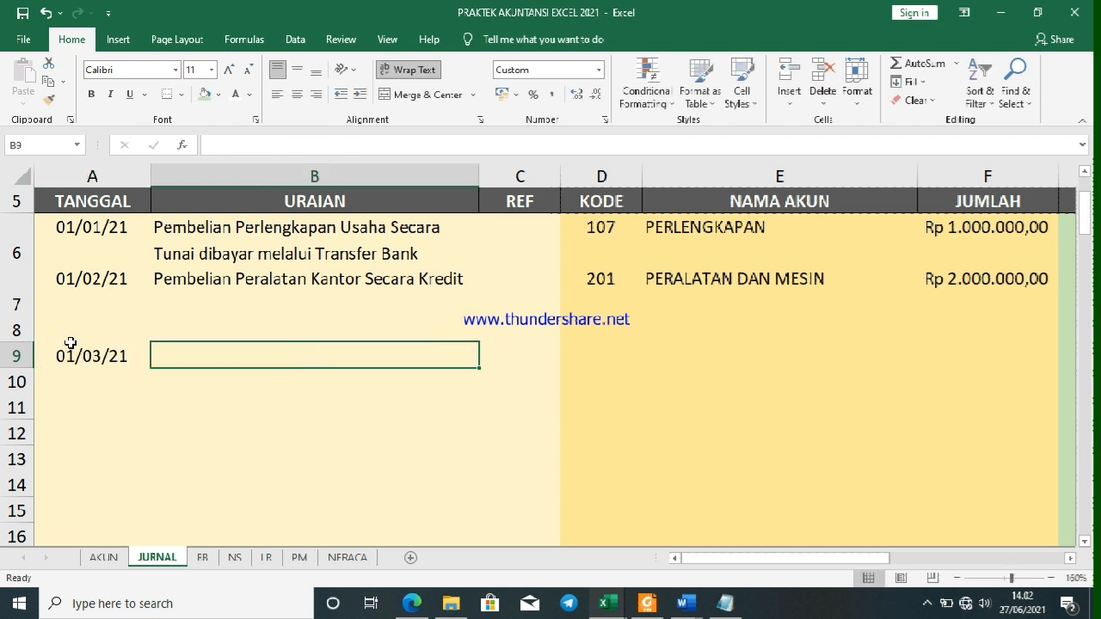
# Copy the date from A9 up to A8 and clear A9 so the entry directly follows row 7
pyautogui.press('Up')
pyautogui.click(70, 344)
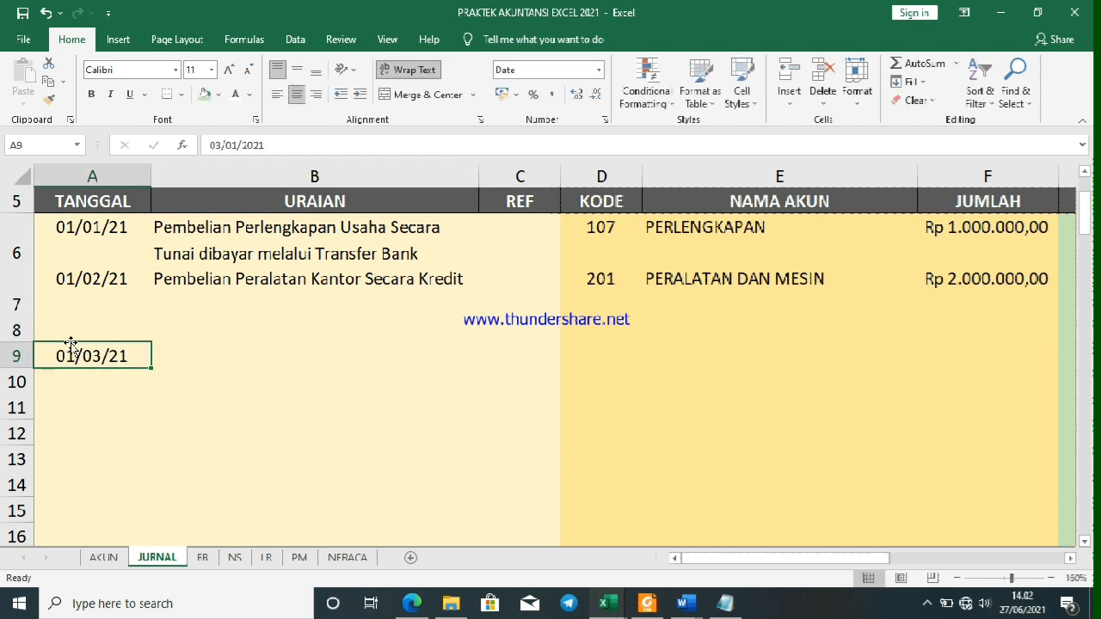
pyautogui.hotkey('ctrl', 'c')
pyautogui.press('Up')
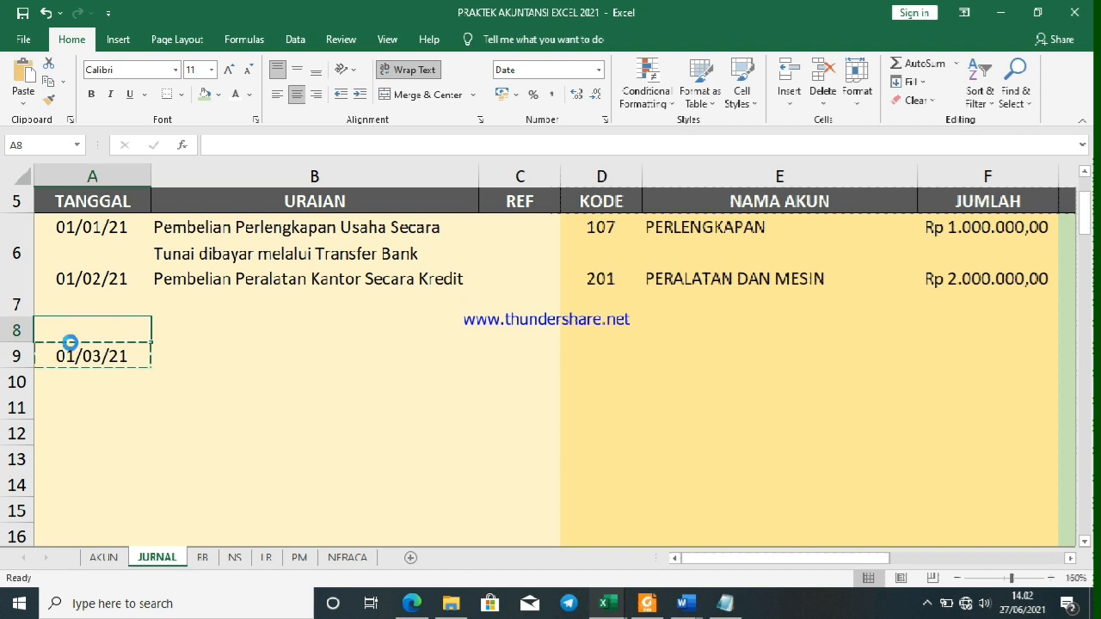
pyautogui.press('Return')
pyautogui.press('Down')
pyautogui.press('Delete')
pyautogui.press('Up')
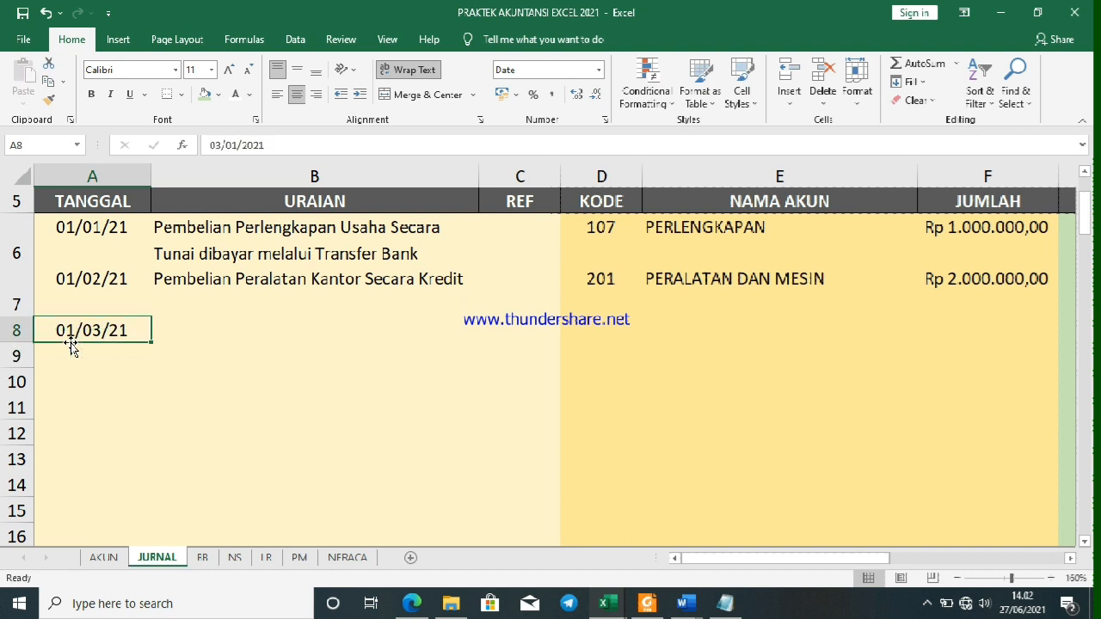
# Enter the description "Menerima pendapatan dimuka untuk Pelanggan yang akan traveling ke Lombok" in URAIAN cell B8
pyautogui.press('Right')
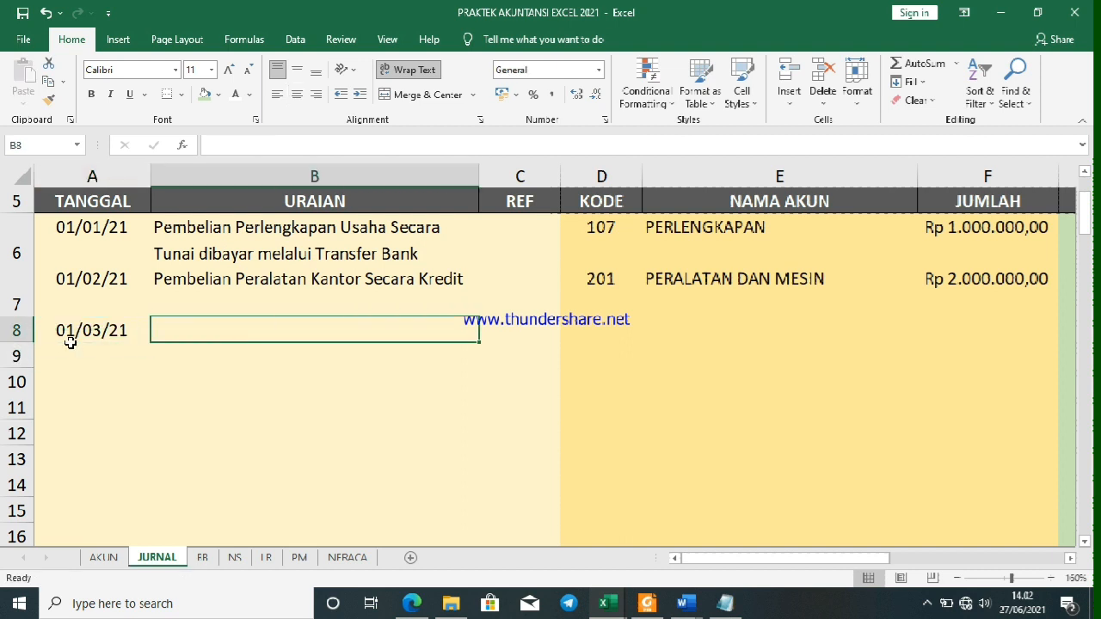
pyautogui.write('Menerima pendapatan dimuka untuk tu')
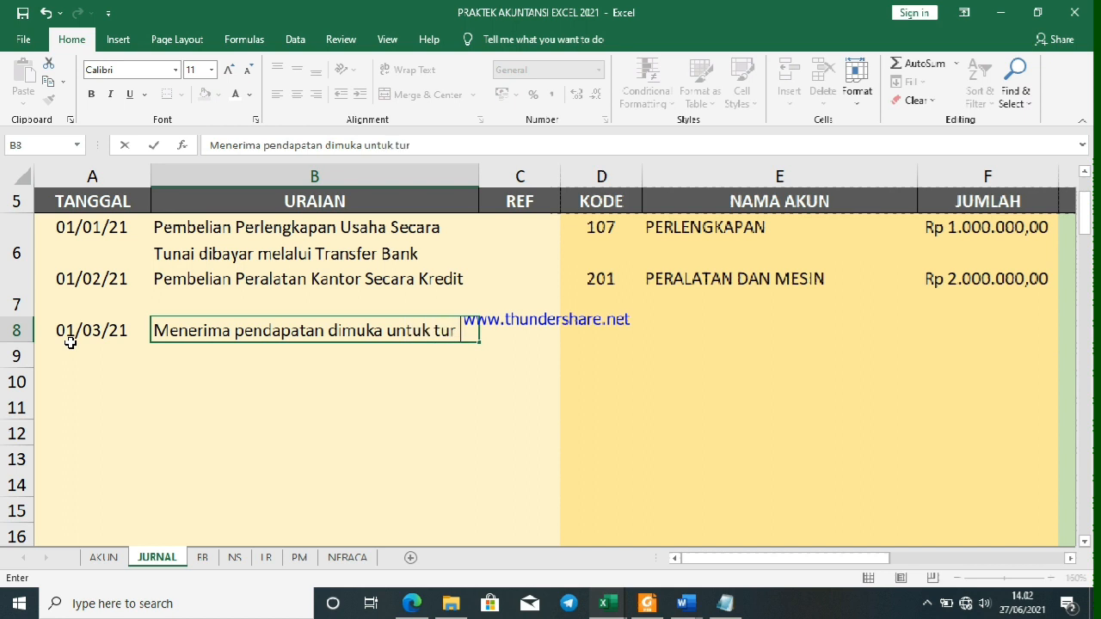
pyautogui.press('BackSpace')
pyautogui.write('Pelanggan yang akan')
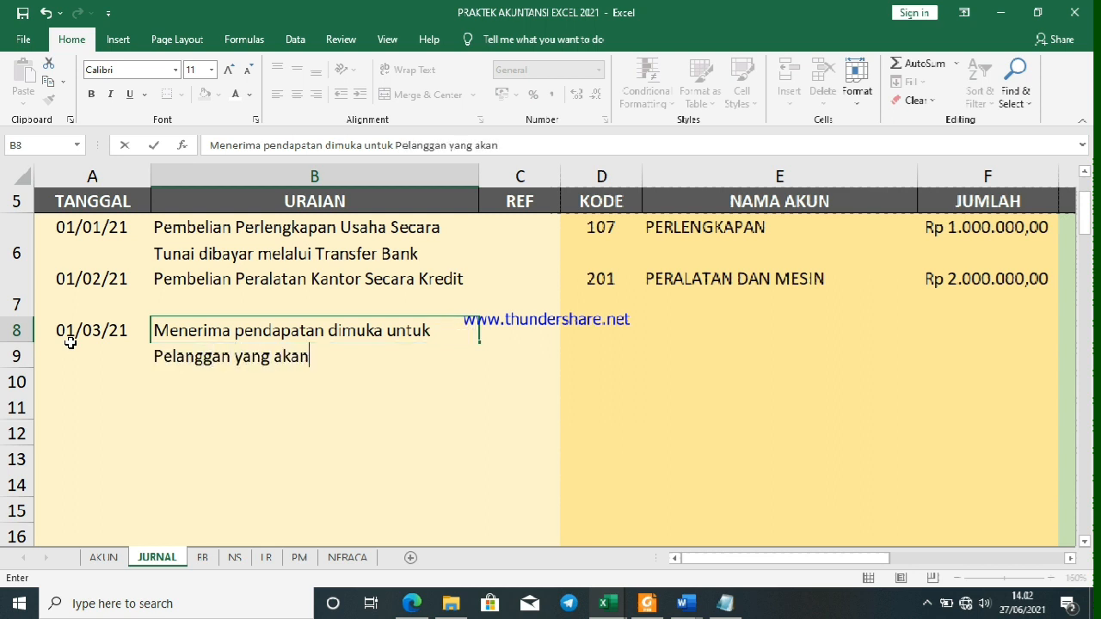
pyautogui.write(' traveling')
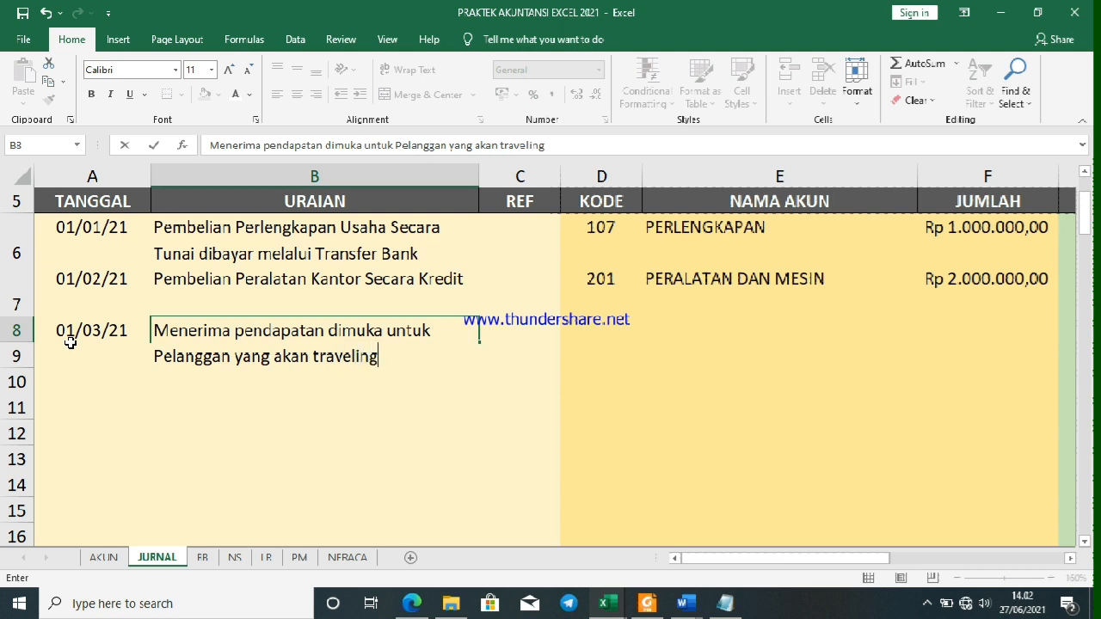
pyautogui.write(' ke Lombok')
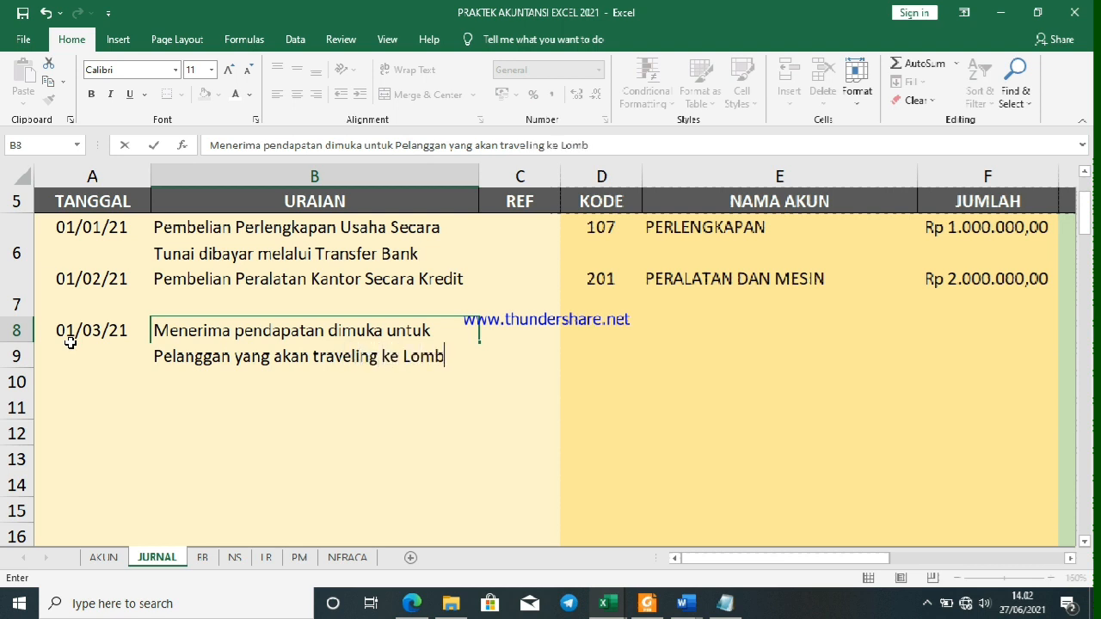
pyautogui.press('Tab')
pyautogui.press('Tab')
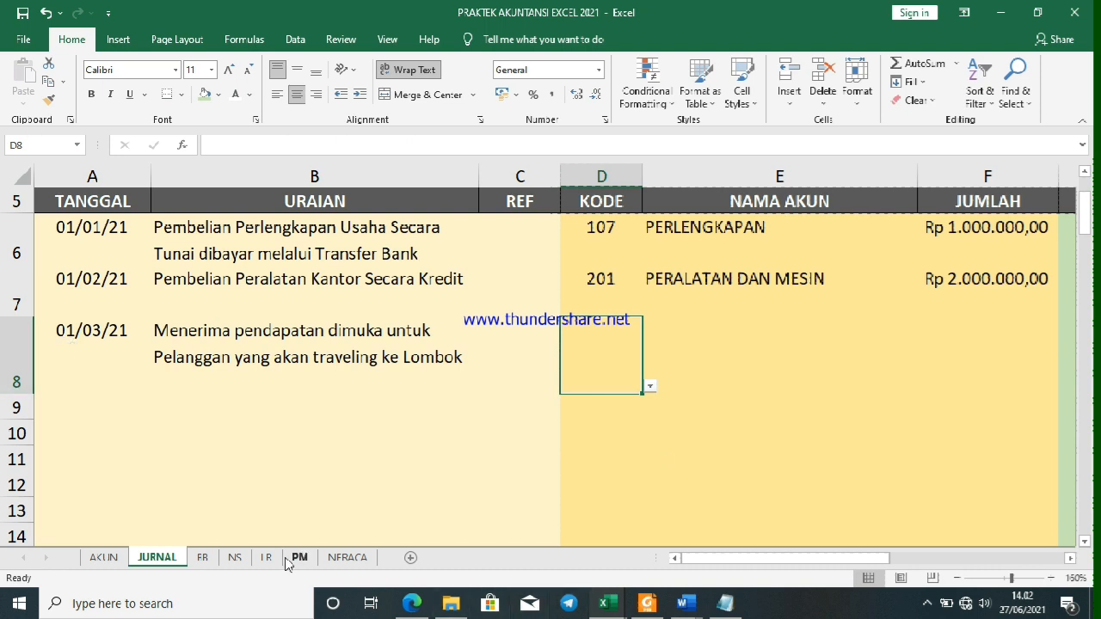
# Look up PENDAPATAN USAHA and KAS on the AKUN sheet and enter the KAS code 101 in debit KODE cell D8 of JURNAL
pyautogui.click(109, 564)
pyautogui.scroll(-3, 95, 465)
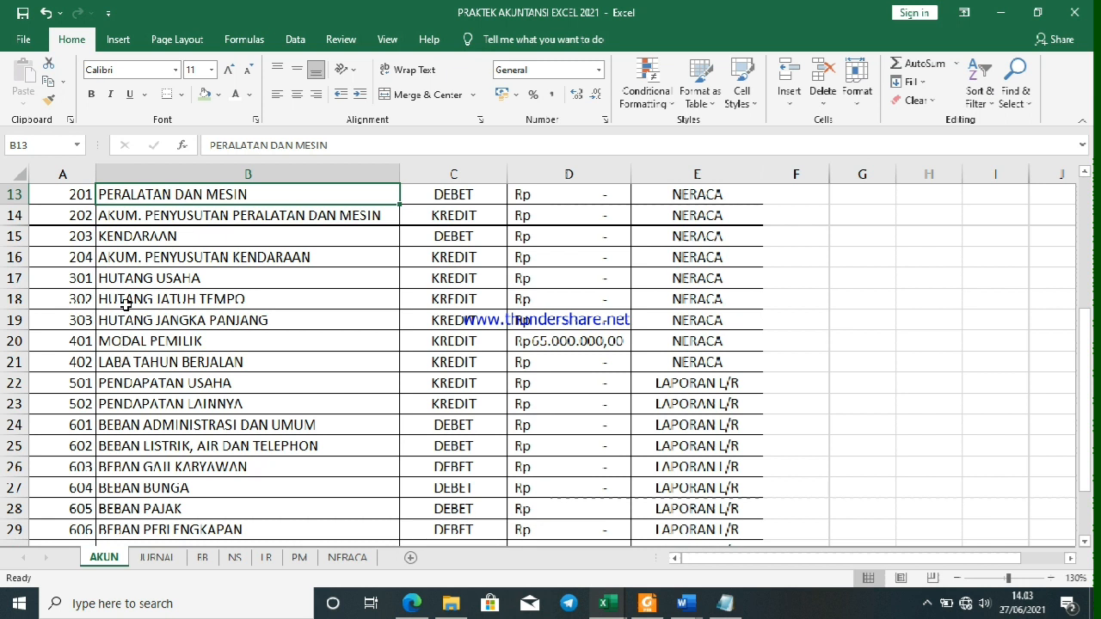
pyautogui.click(117, 390)
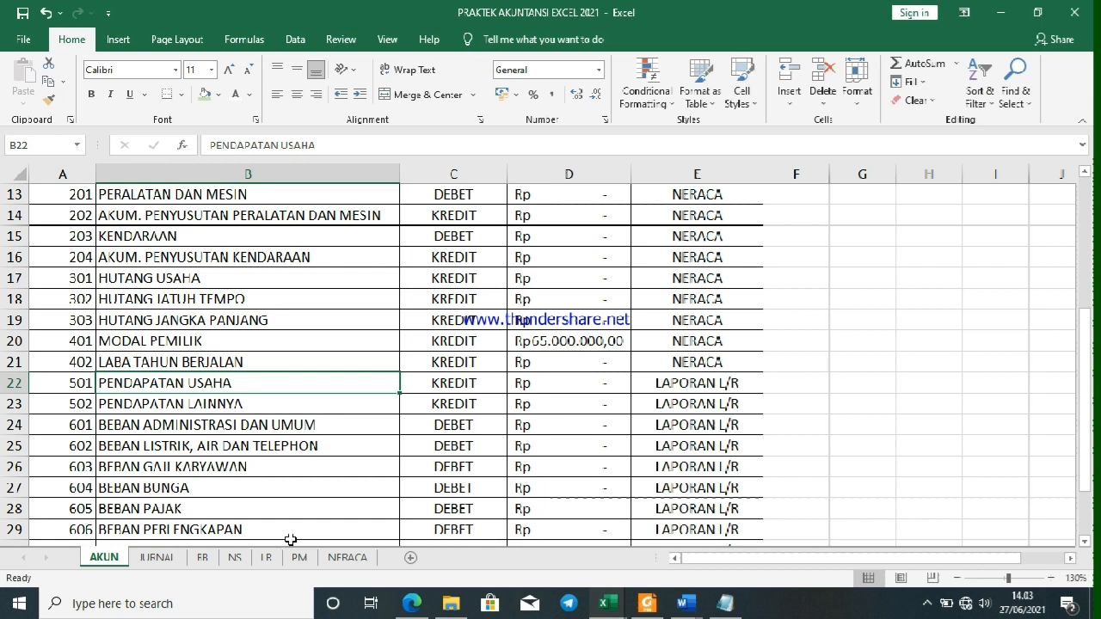
pyautogui.scroll(3, 230, 451)
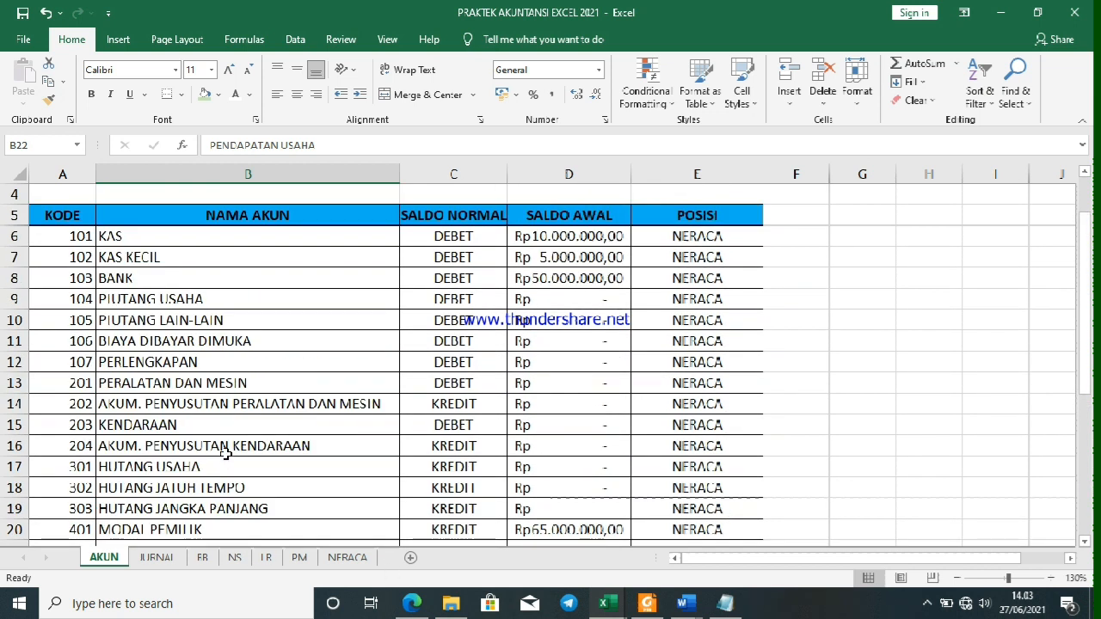
pyautogui.click(157, 559)
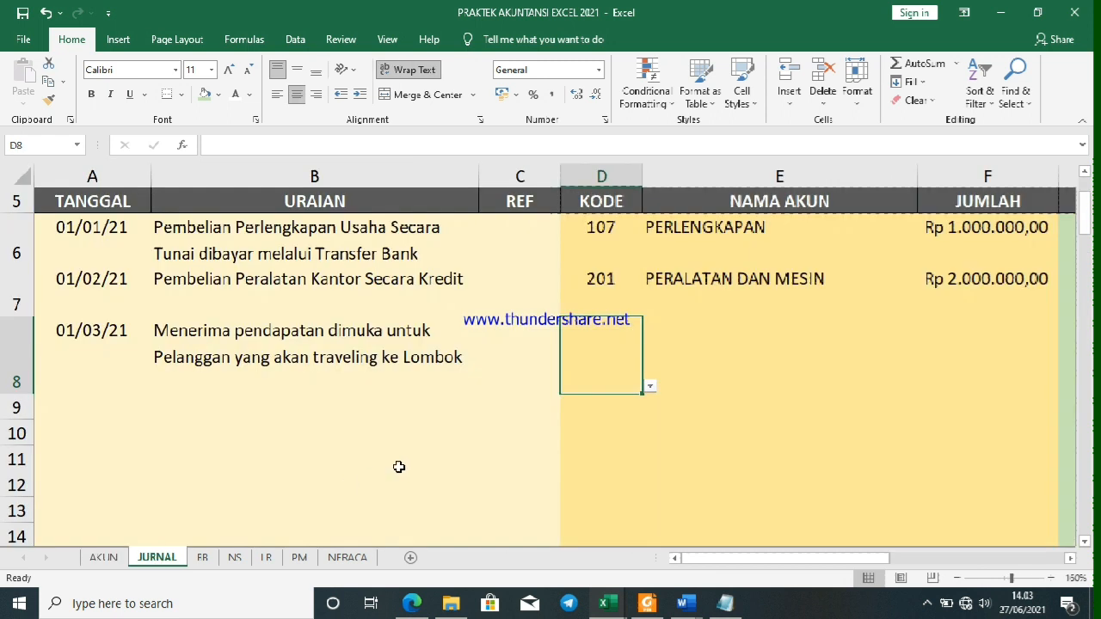
pyautogui.write('10')
pyautogui.press('Tab')
# Enter the debit amount 2000000 in JUMLAH cell F8
pyautogui.press('Tab')
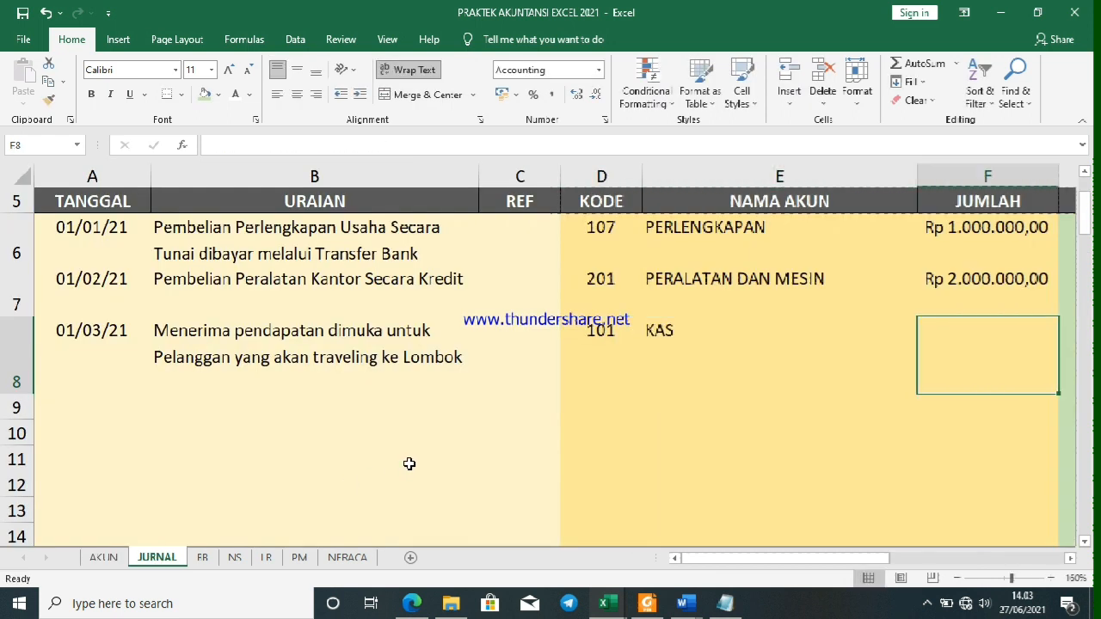
pyautogui.write('2000000')
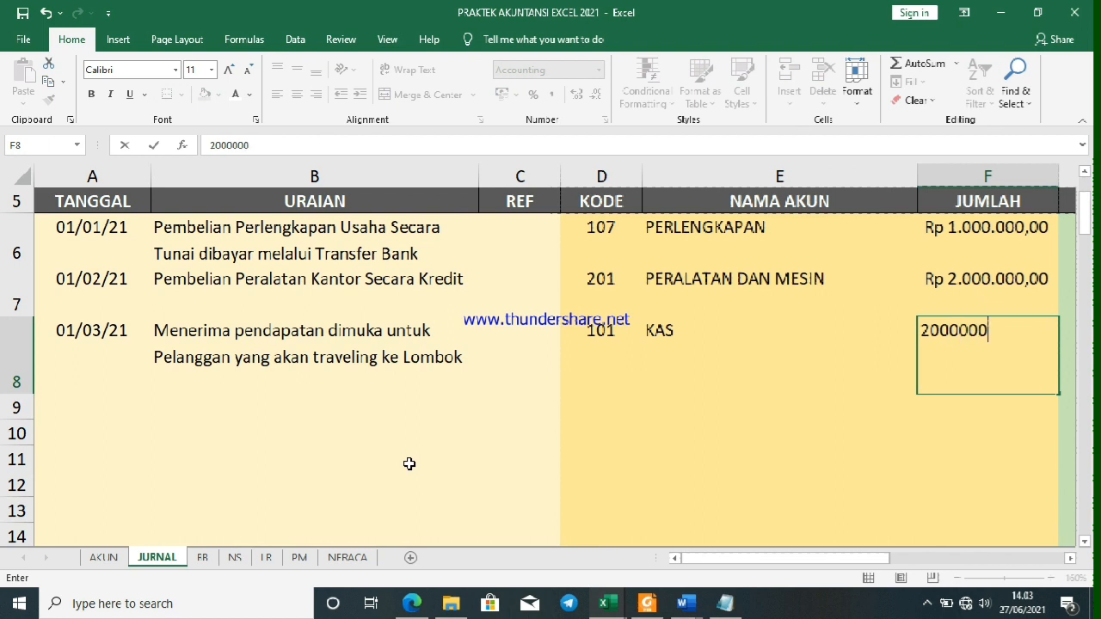
pyautogui.press('Tab')
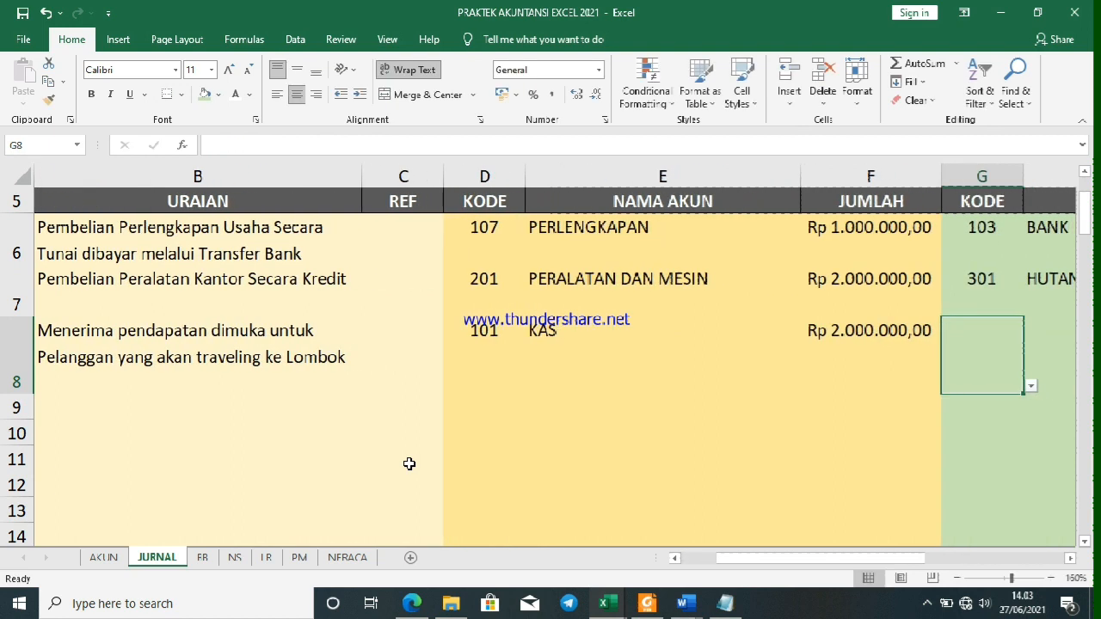
pyautogui.write('401')
pyautogui.press('Tab')
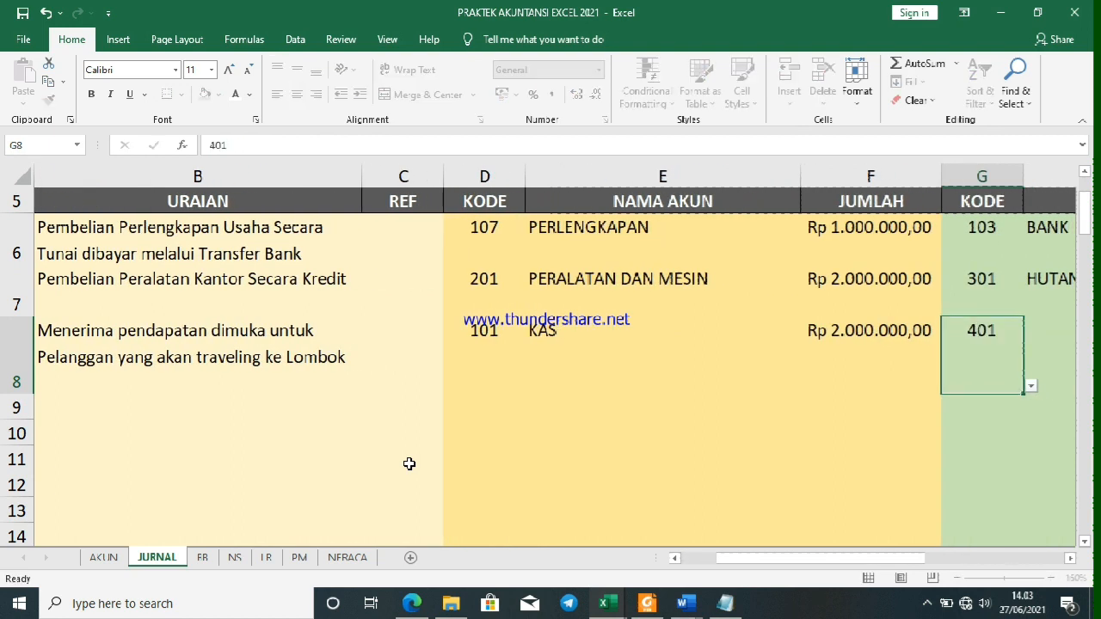
pyautogui.press('Left')
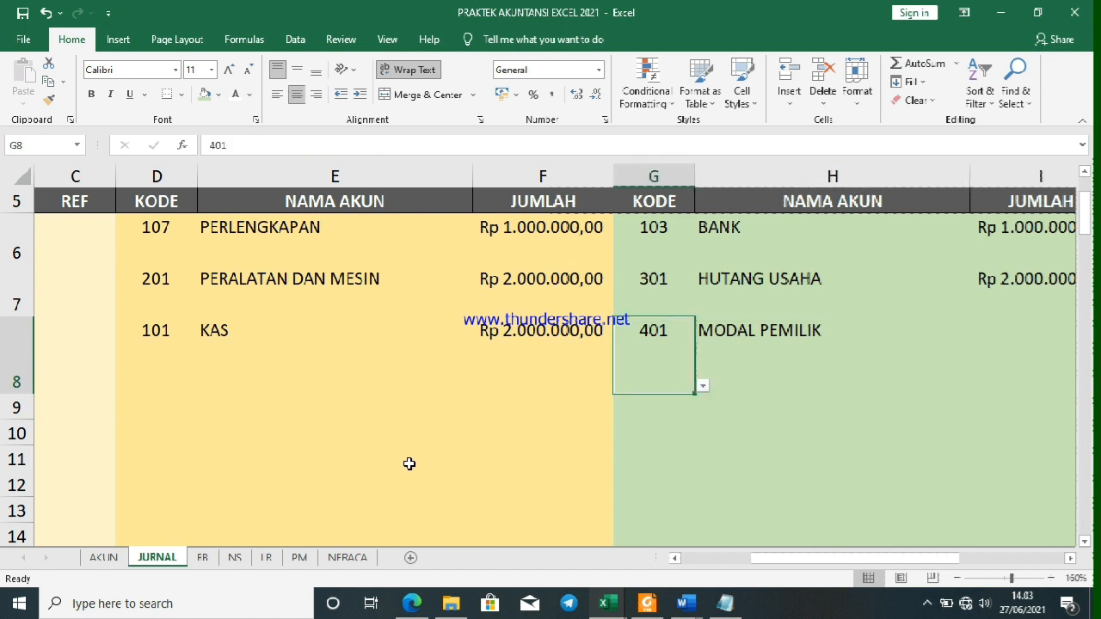
# Enter the PENDAPATAN USAHA code 501 in credit KODE cell G8 and the credit amount 2000000 in JUMLAH cell I8
pyautogui.write('501')
pyautogui.press('Tab')
pyautogui.press('Tab')
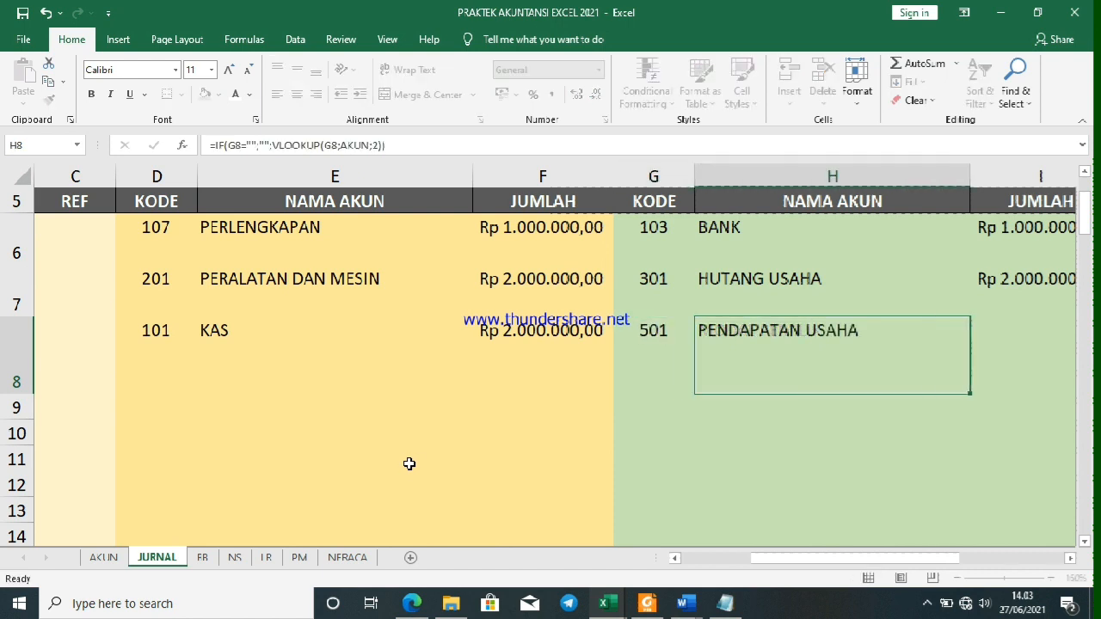
pyautogui.write('2000000')
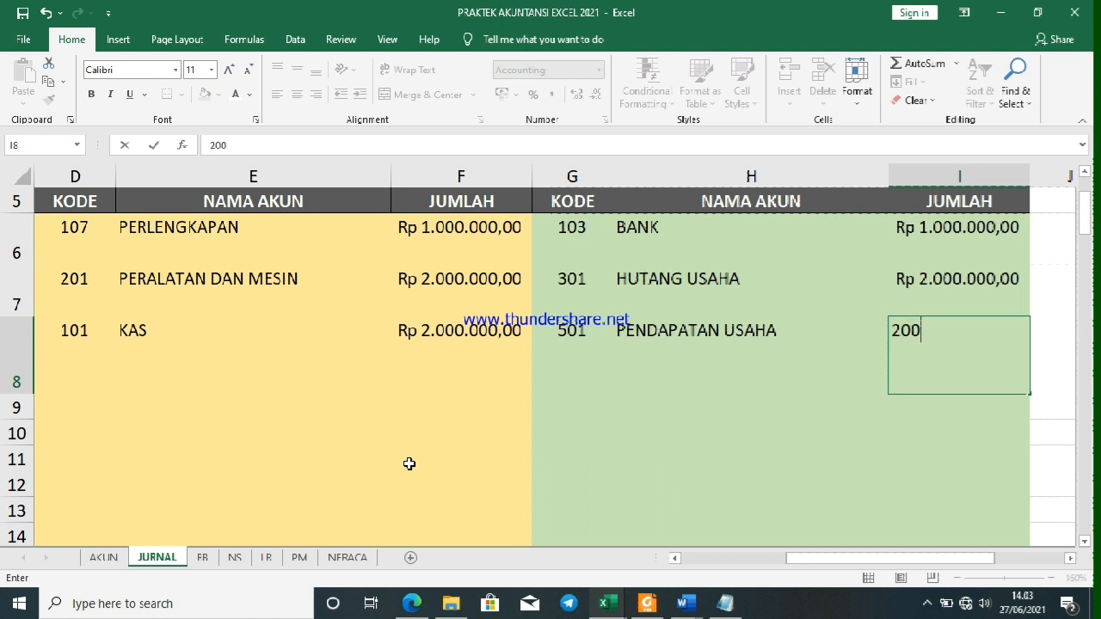
pyautogui.press('Return')
# Enter the next transaction date, 4 januari 2021, in TANGGAL cell A9
pyautogui.press('Left')
pyautogui.press('Left')
pyautogui.press('Left')
pyautogui.press('Left')
pyautogui.press('Left')
pyautogui.press('Left')
pyautogui.press('Left')
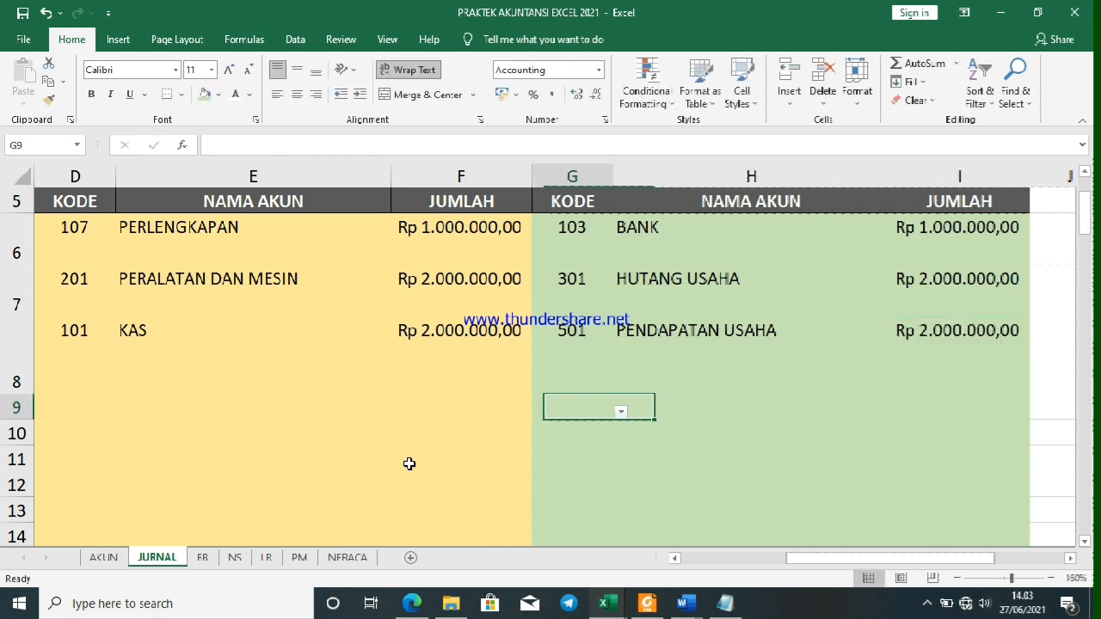
pyautogui.press('Left')
pyautogui.press('Up')
pyautogui.press('Down')
pyautogui.press('Up')
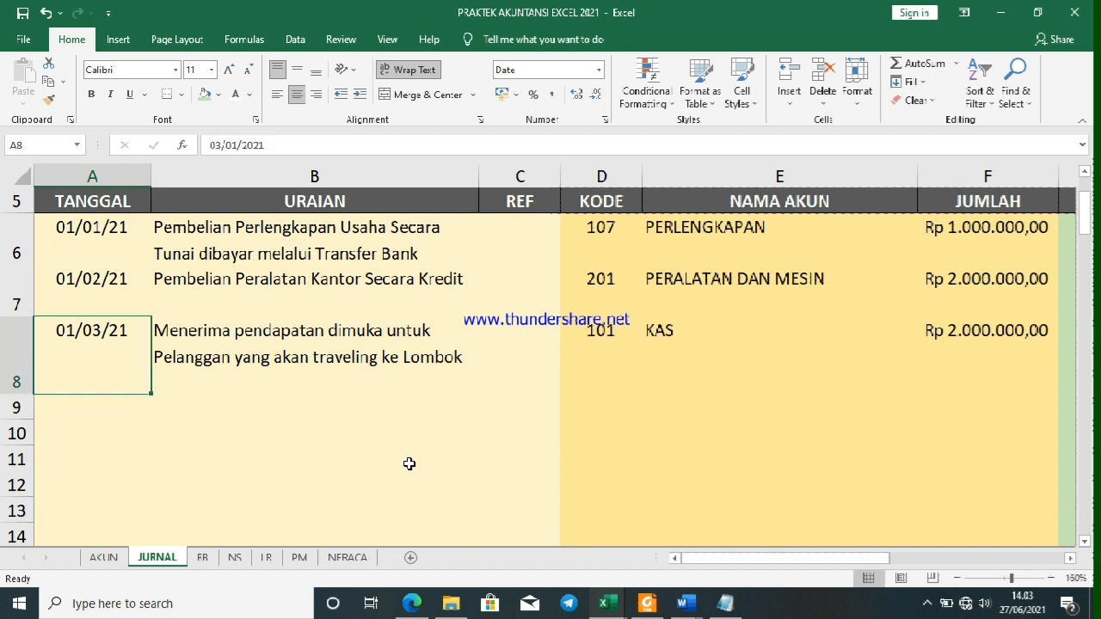
pyautogui.press('Down')
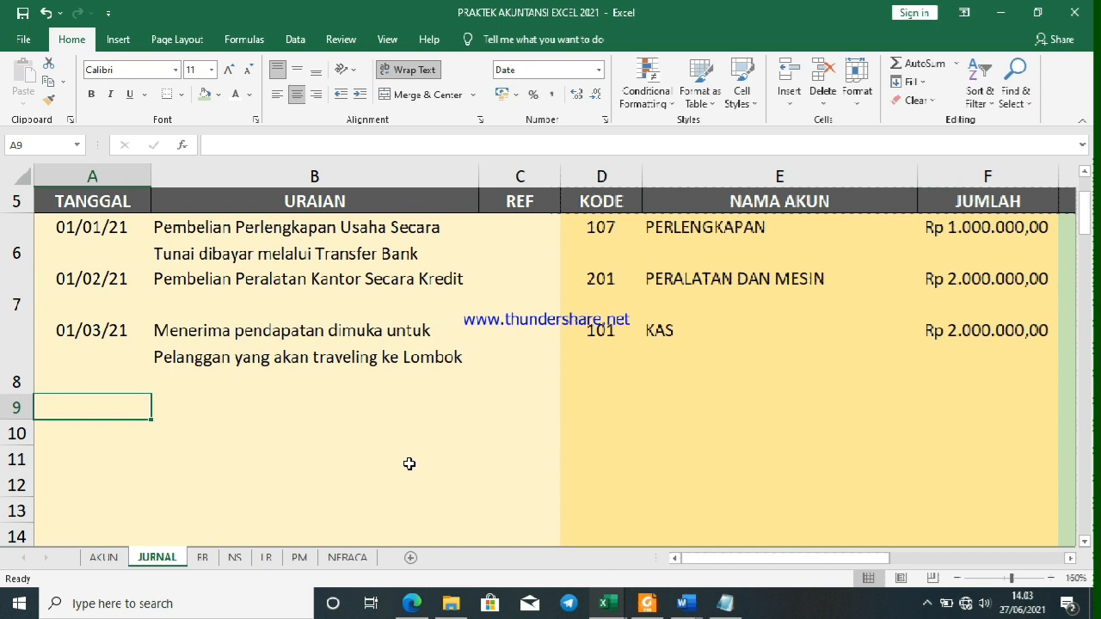
pyautogui.press('Up')
pyautogui.press('Up')
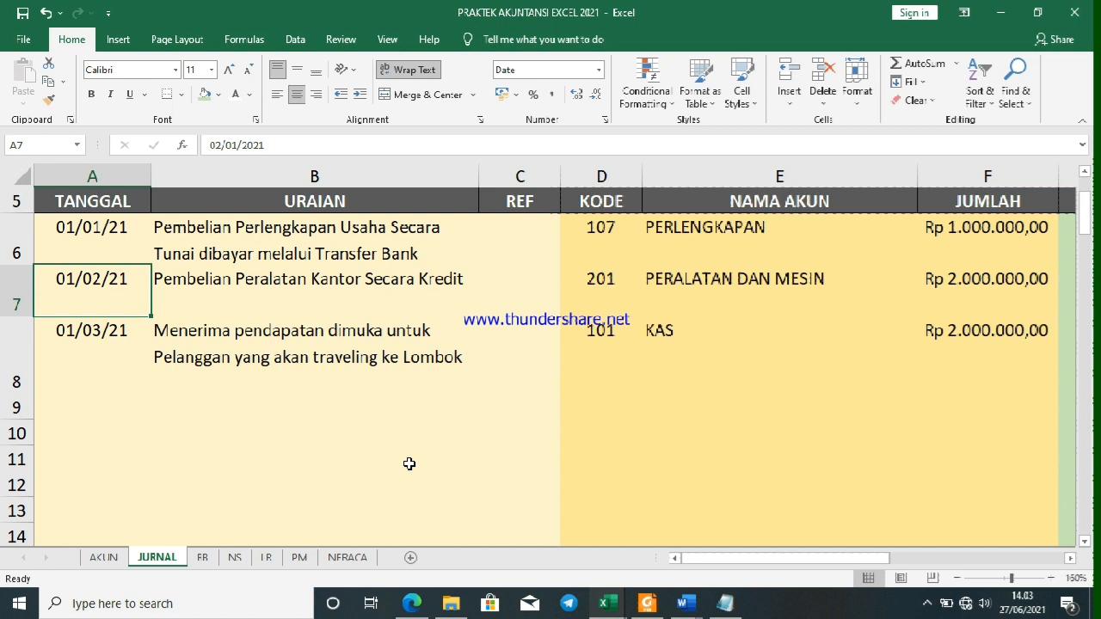
pyautogui.press('Down')
pyautogui.press('Down')
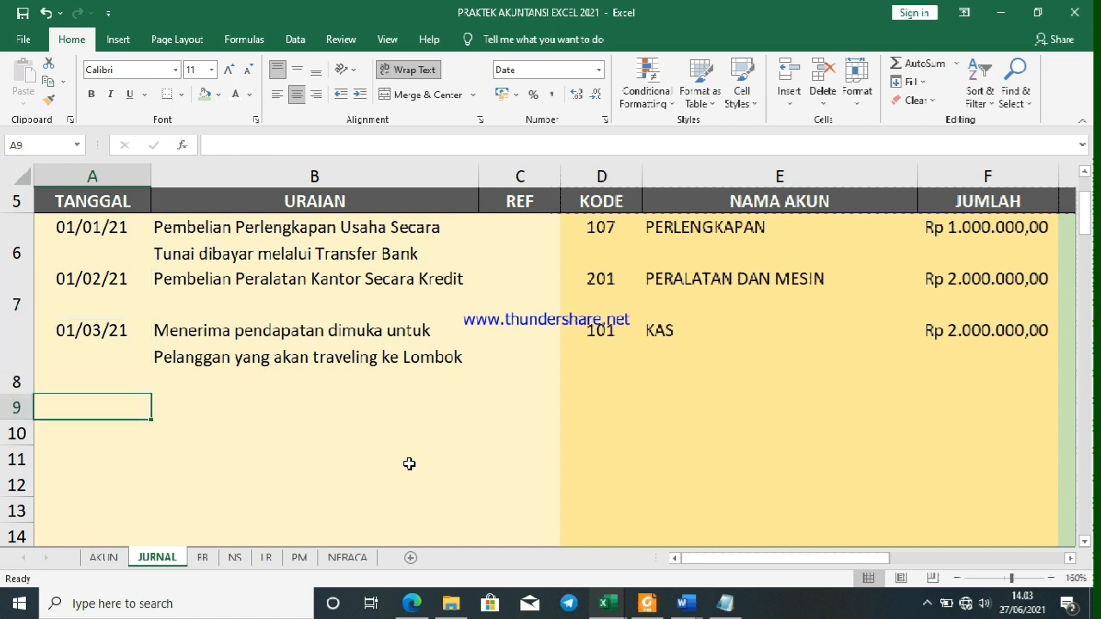
pyautogui.write('4')
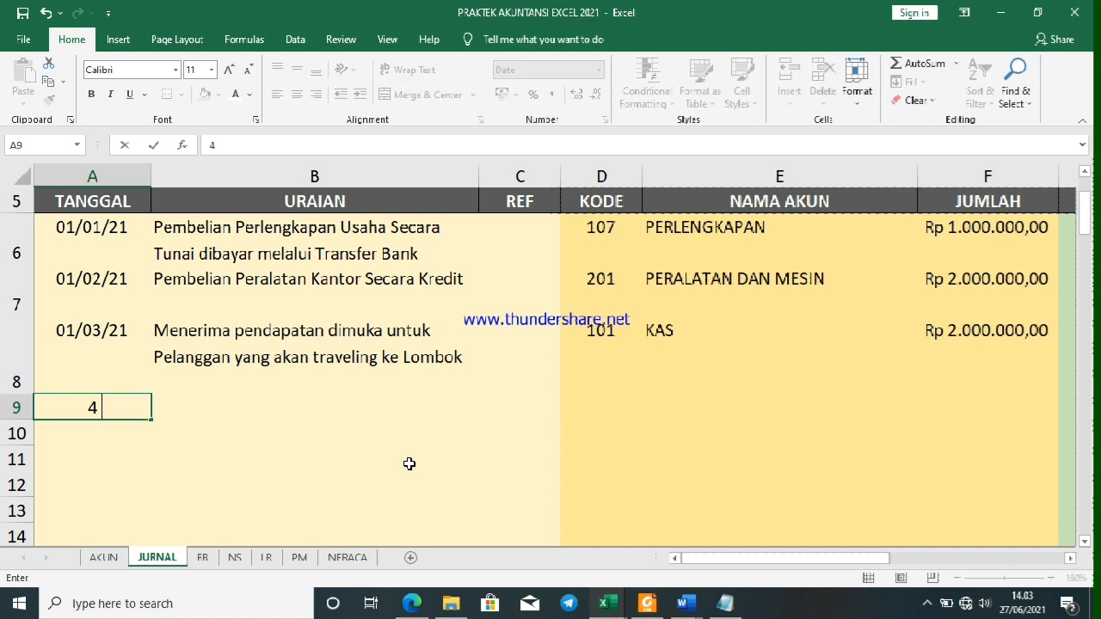
pyautogui.write(' januari 2021')
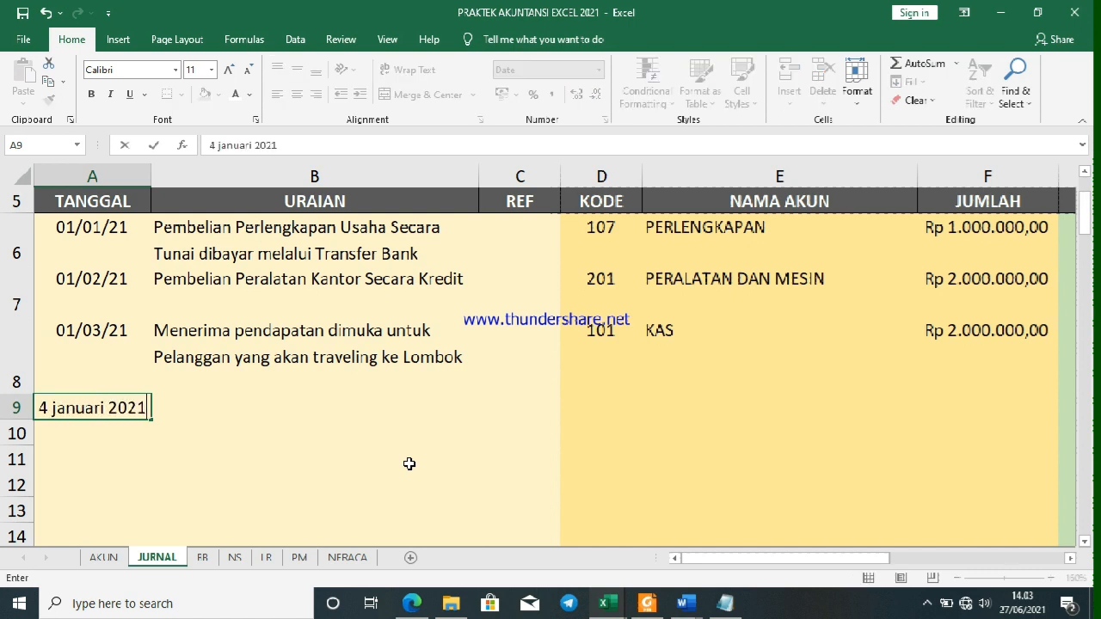
pyautogui.press('Tab')
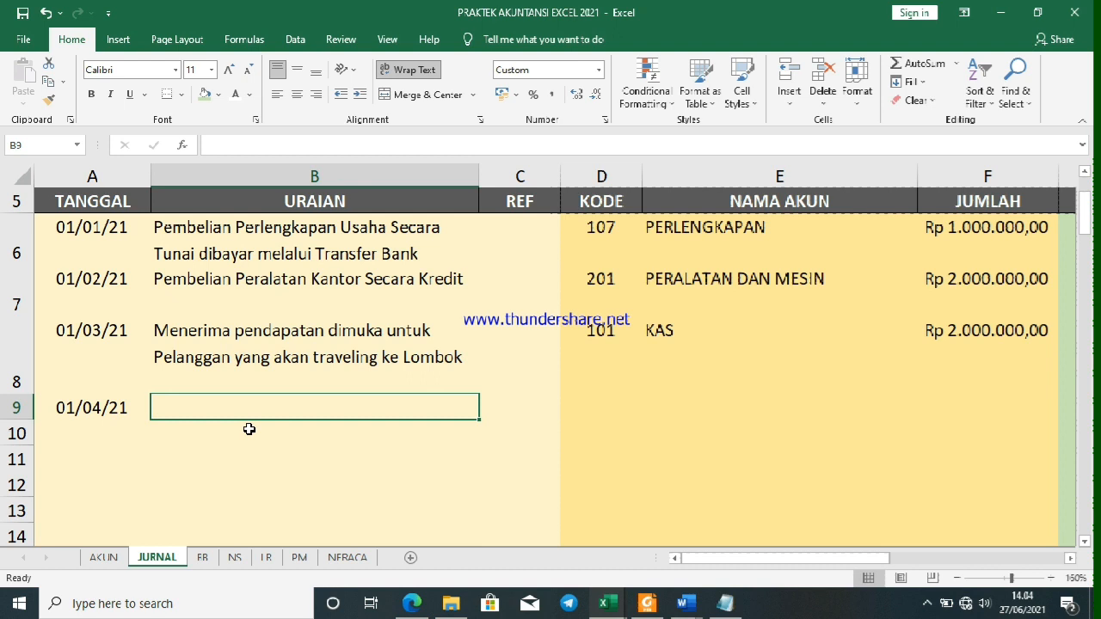
# Enter the description "Membayar Gaji Tour Guide" in URAIAN cell B9 of JURNAL
pyautogui.write('membar')
pyautogui.press('BackSpace')
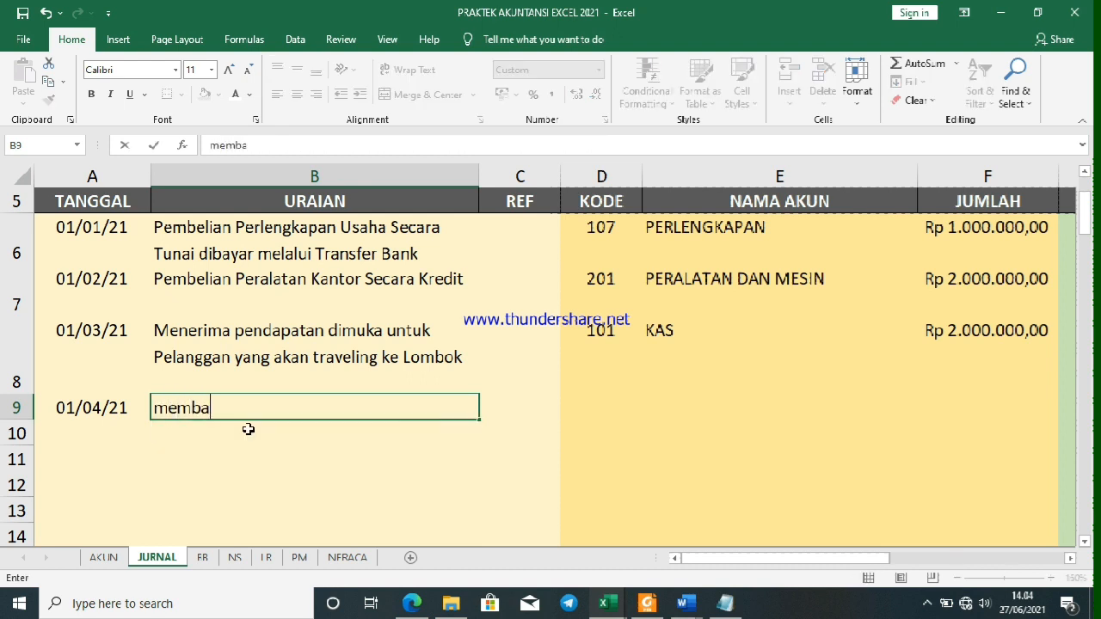
pyautogui.write('yar Gaji Tour Guide')
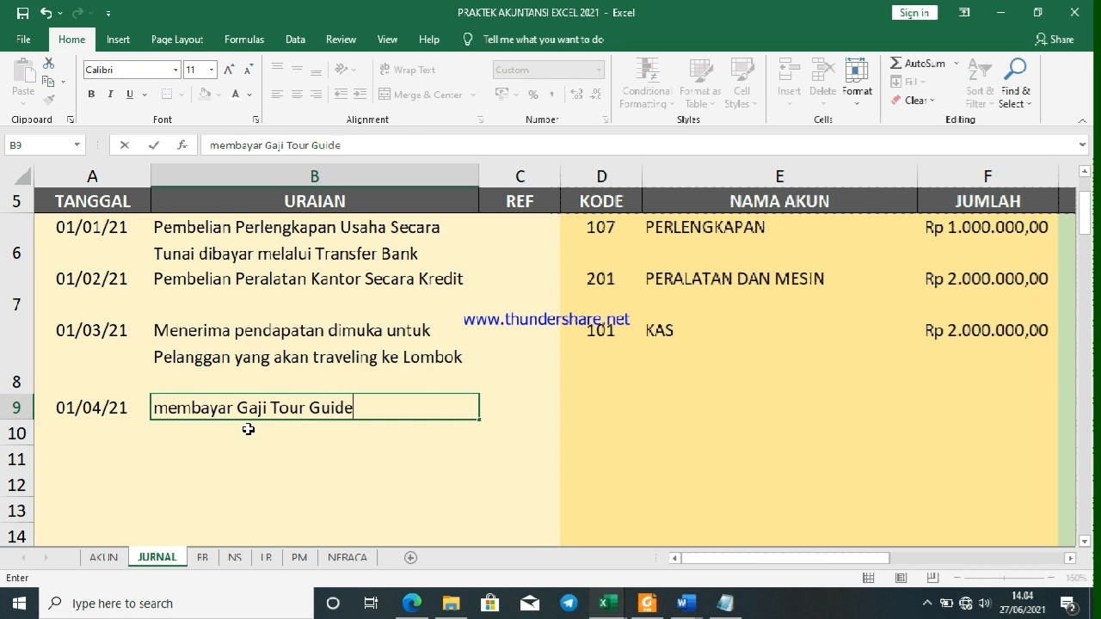
pyautogui.click(164, 410)
pyautogui.press('BackSpace')
pyautogui.write('M')
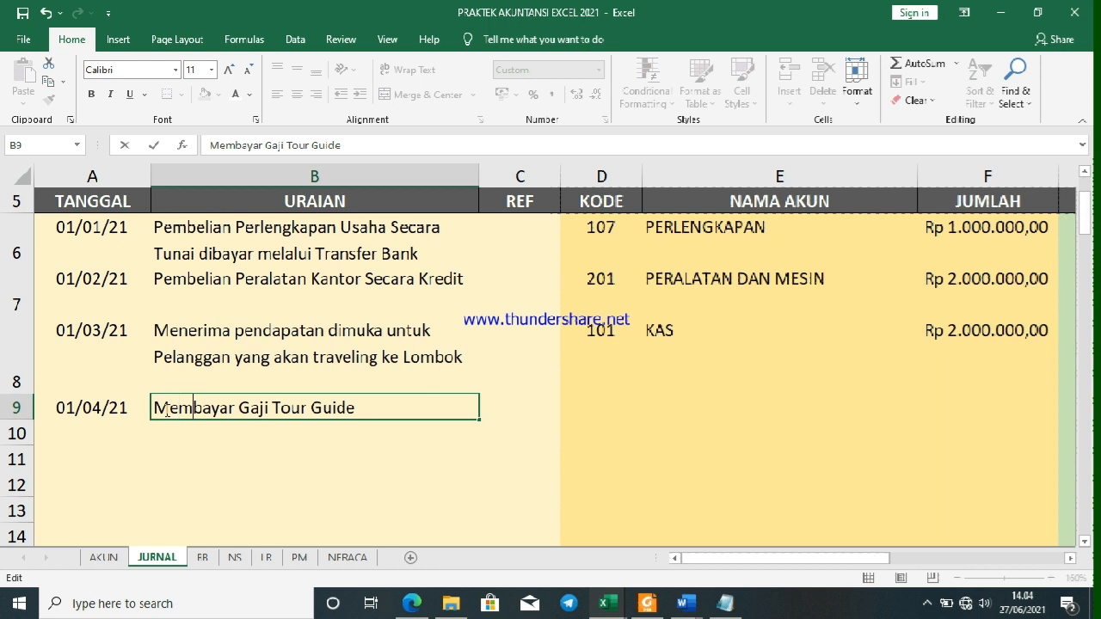
pyautogui.press('Return')
# Look up BEBAN GAJI KARYAWAN on the AKUN sheet and enter its code 603 in debit KODE cell D9 of JURNAL
pyautogui.press('Up')
pyautogui.press('Right')
pyautogui.press('Right')
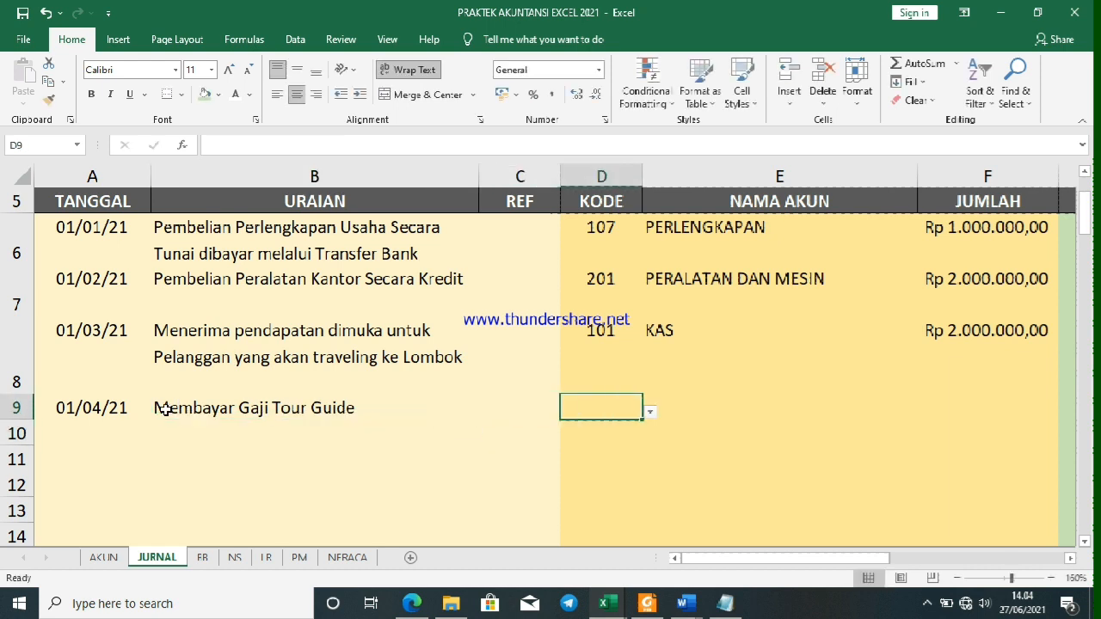
pyautogui.click(103, 557)
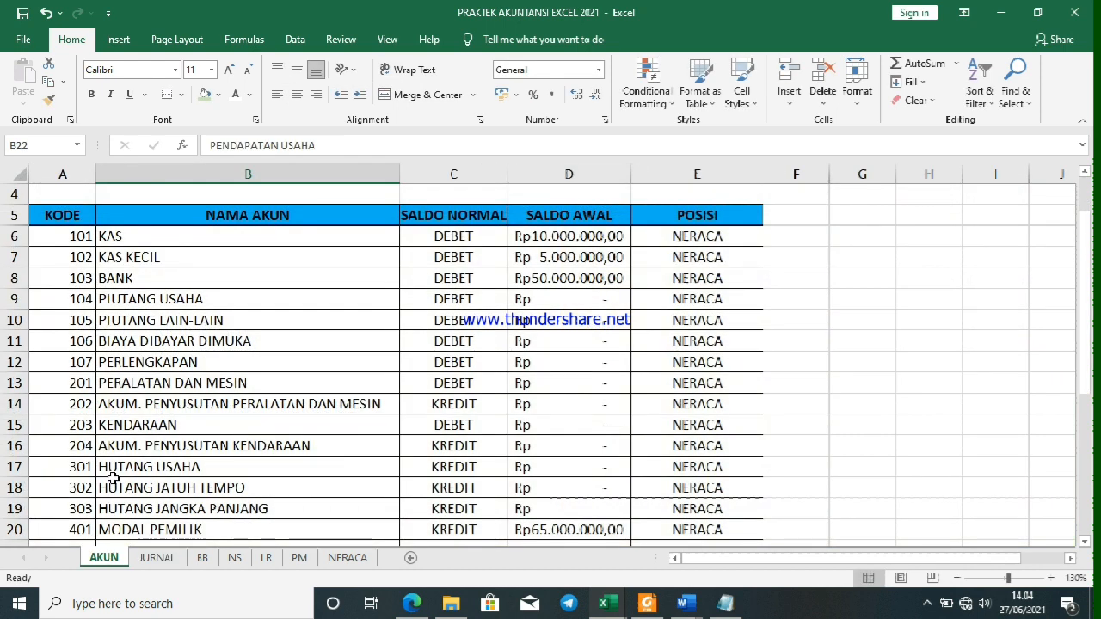
pyautogui.scroll(-2, 114, 477)
pyautogui.scroll(-1, 114, 477)
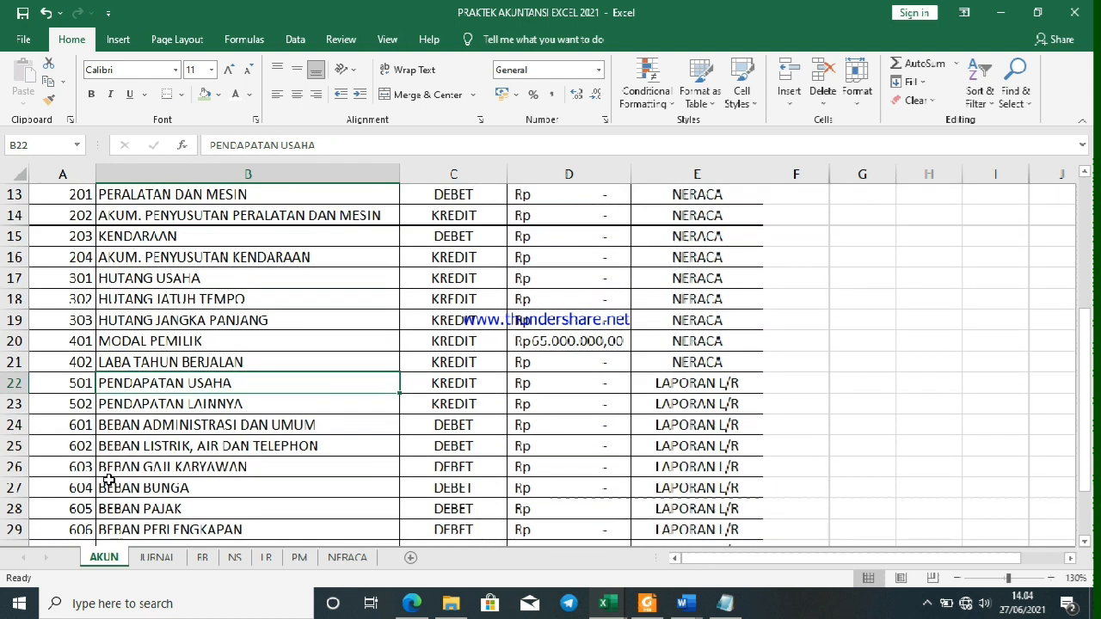
pyautogui.click(112, 466)
pyautogui.click(84, 467)
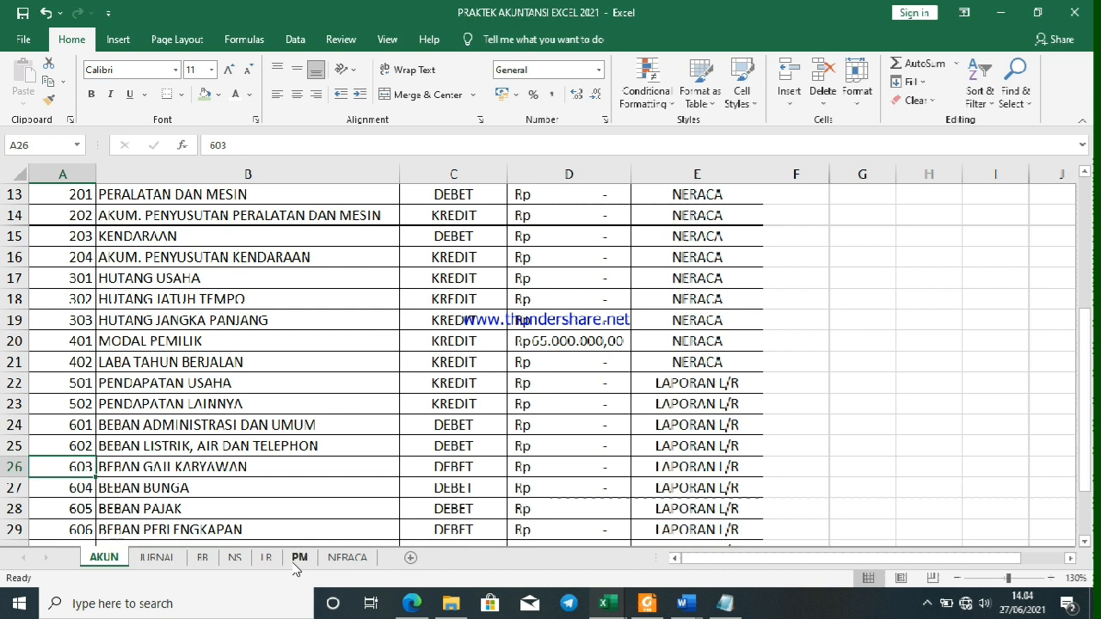
pyautogui.click(157, 557)
pyautogui.write('603')
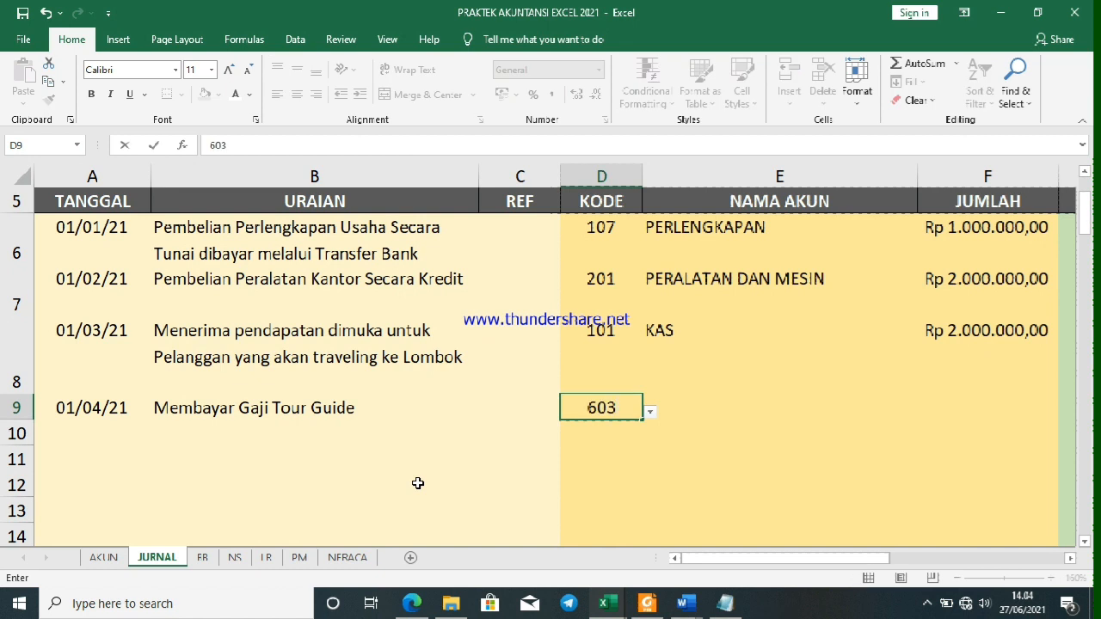
pyautogui.press('Tab')
# Enter the debit amount 300000 in JUMLAH cell F9
pyautogui.press('Tab')
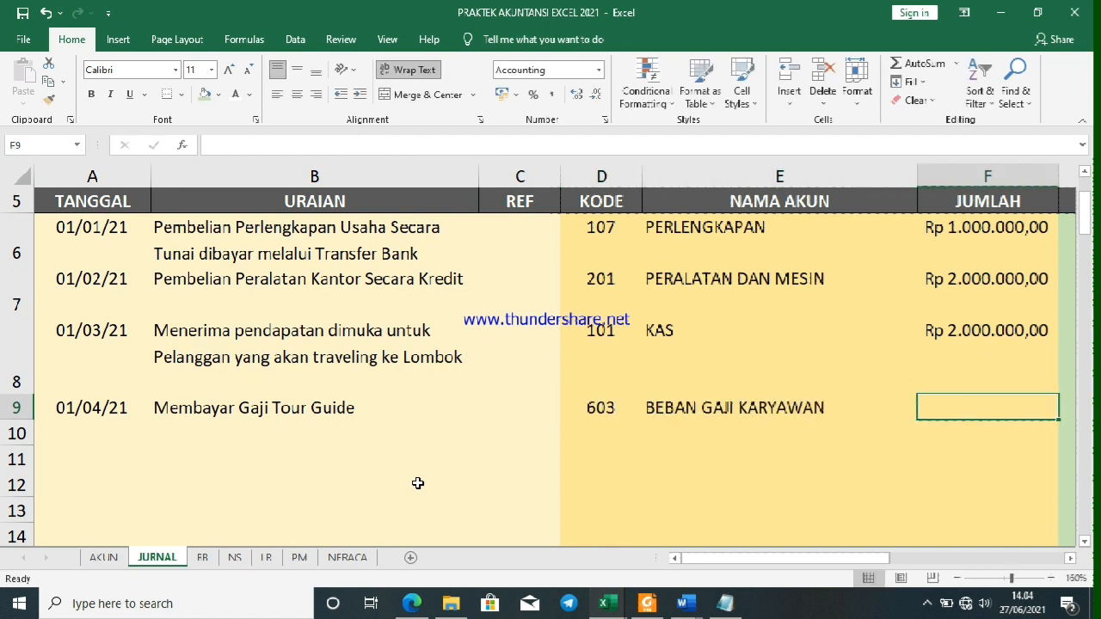
pyautogui.write('300000')
pyautogui.press('Tab')
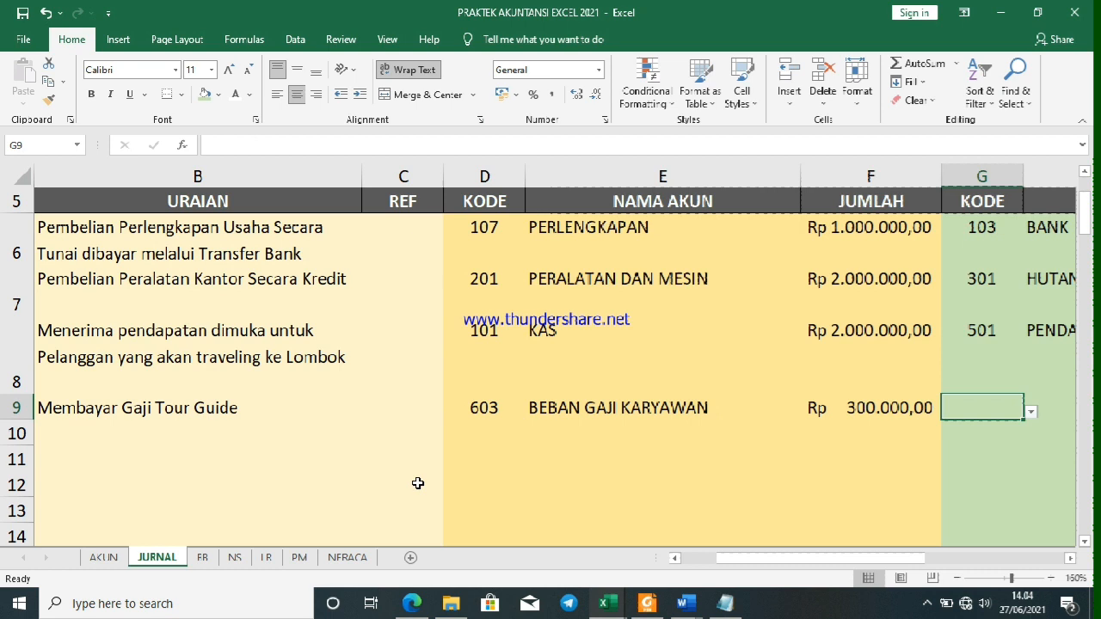
# Enter the KAS code 101 in credit KODE cell G9 and the credit amount 300000 in JUMLAH cell I9
pyautogui.write('101')
pyautogui.press('Tab')
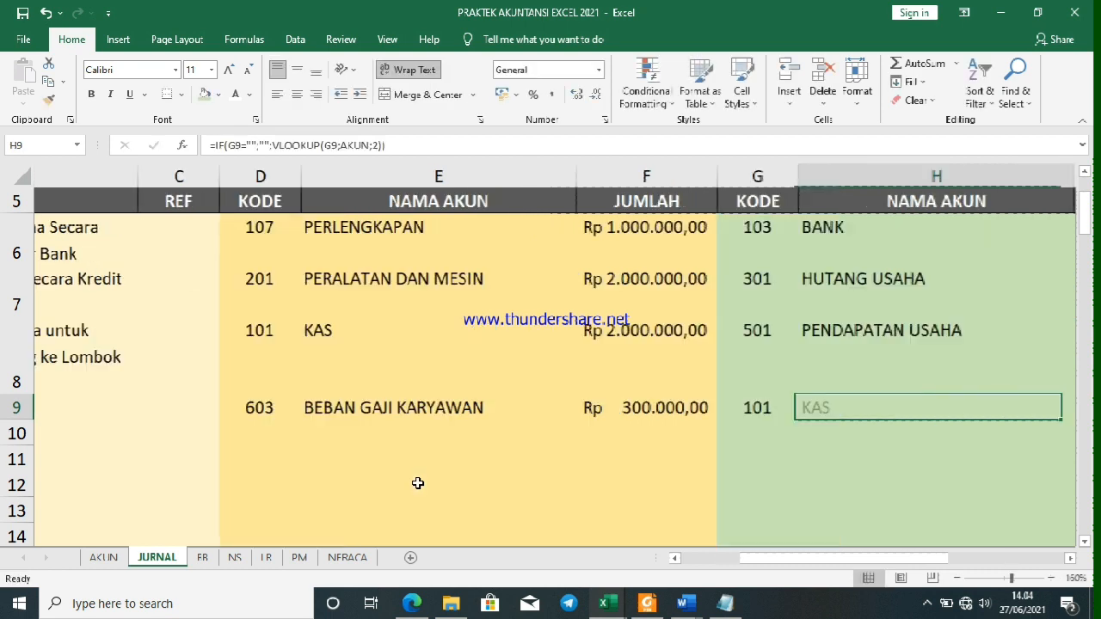
pyautogui.press('Tab')
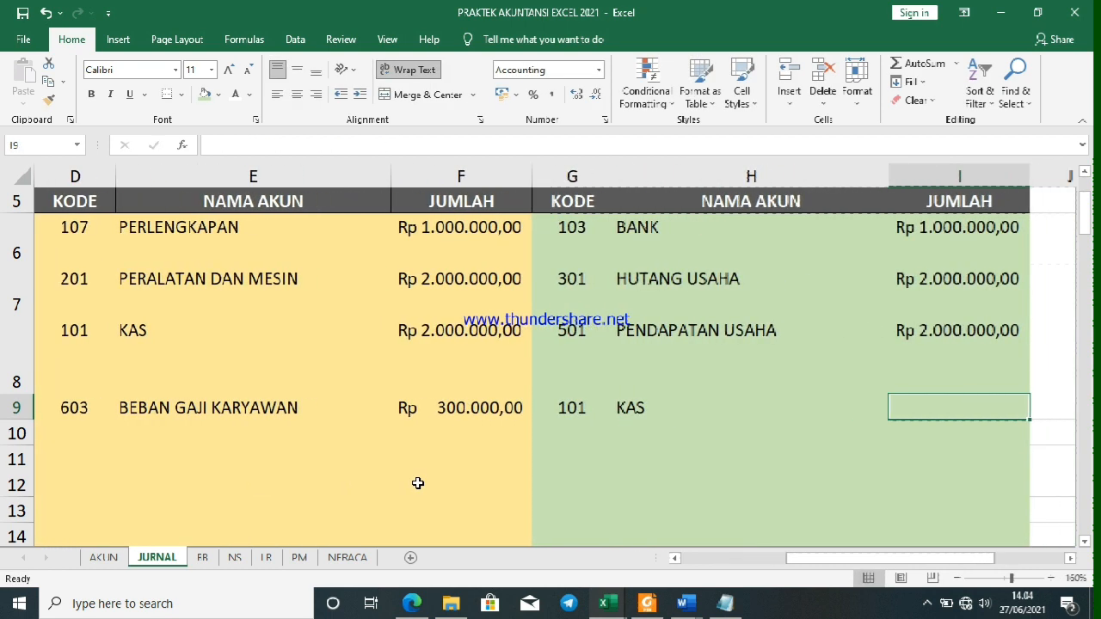
pyautogui.write('300000')
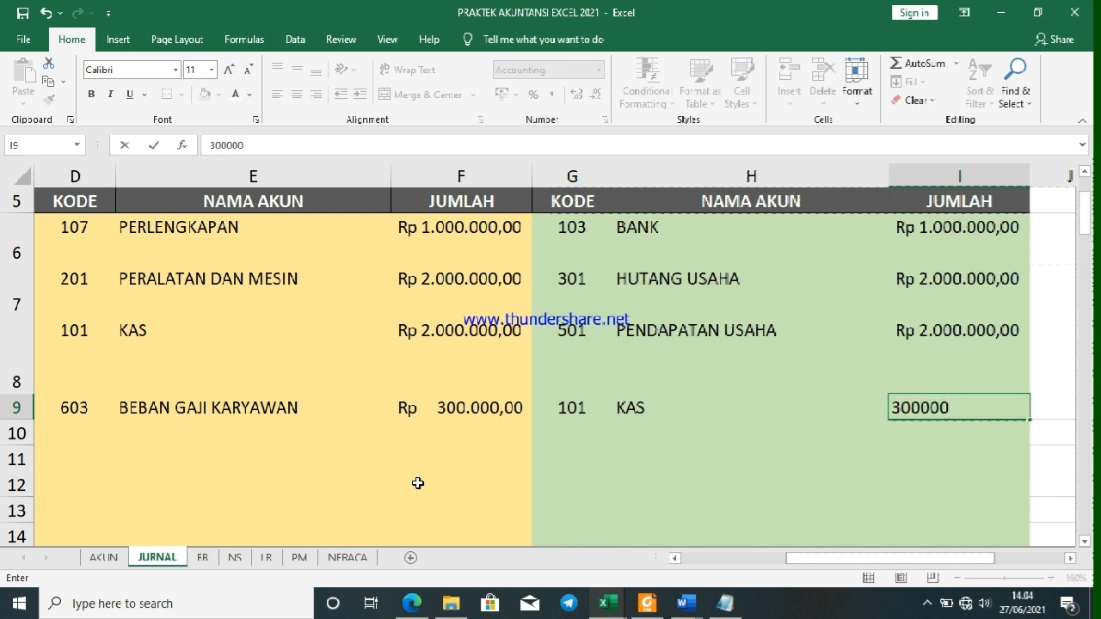
pyautogui.press('Left')
pyautogui.press('Left')
pyautogui.press('Left')
pyautogui.press('Left')
pyautogui.press('Left')
pyautogui.press('Left')
pyautogui.press('Left')
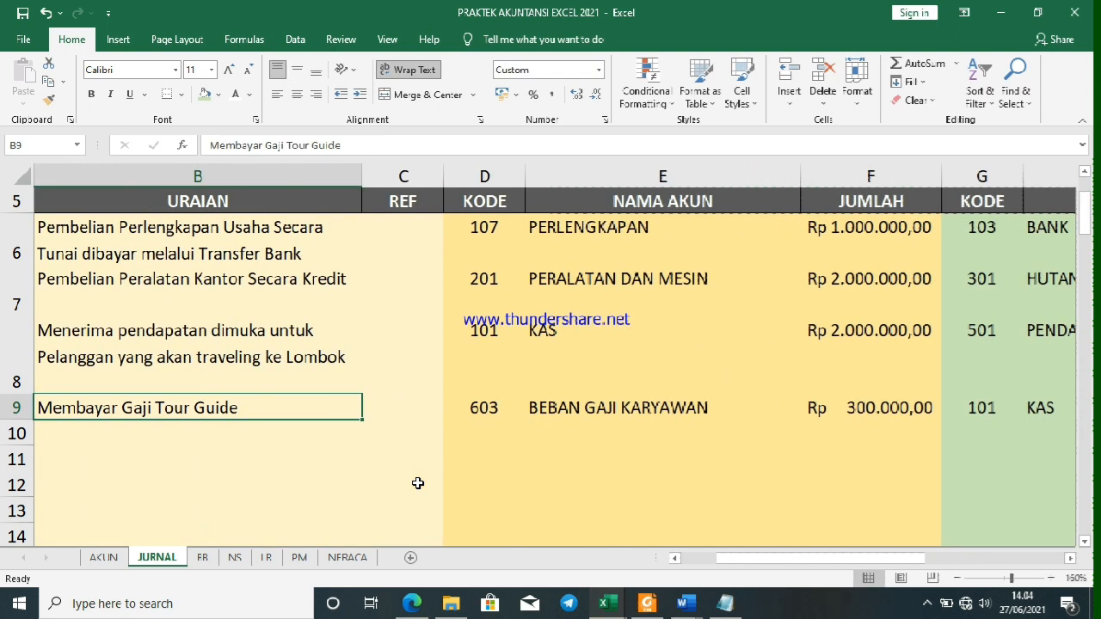
# Enter the reference BKK01 in REF cell C6 for the supplies purchase
pyautogui.click(406, 234)
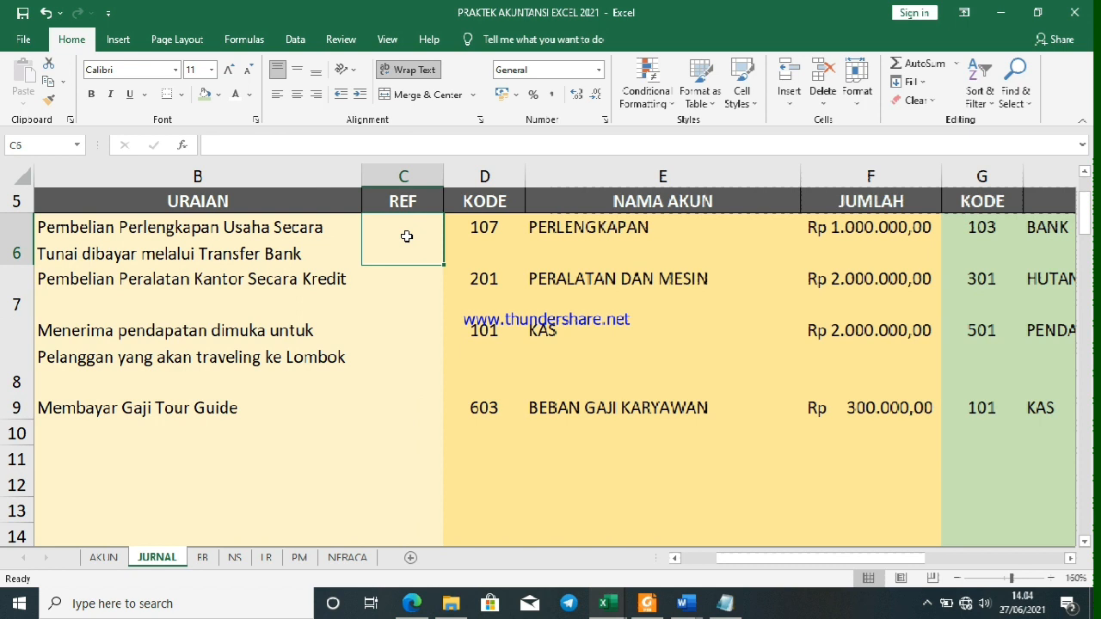
pyautogui.write('BKK01')
pyautogui.press('Return')
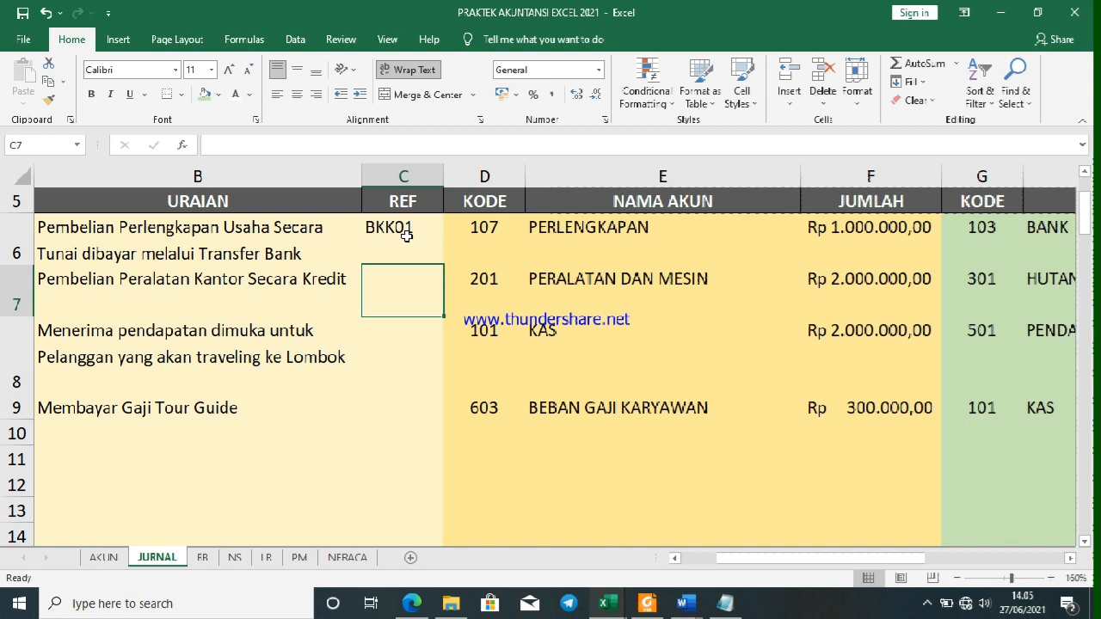
pyautogui.write('PRL001')
pyautogui.press('BackSpace')
pyautogui.press('BackSpace')
pyautogui.press('BackSpace')
pyautogui.press('BackSpace')
pyautogui.press('BackSpace')
pyautogui.press('BackSpace')
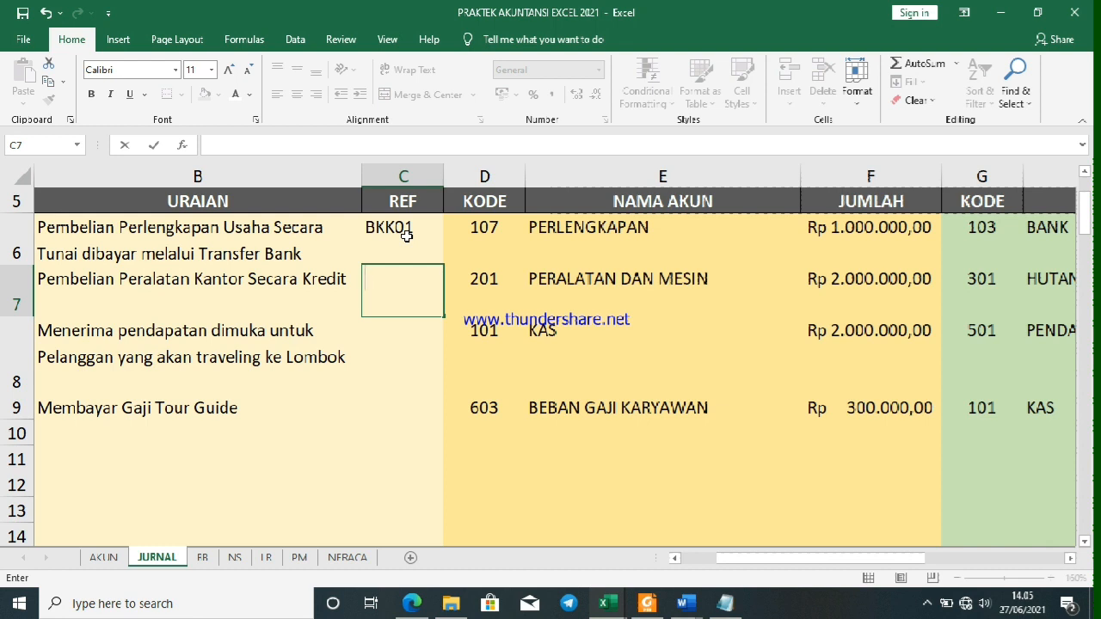
# Enter the references K001, P001 and B001 in REF cells C7, C8 and C9
pyautogui.write('K')
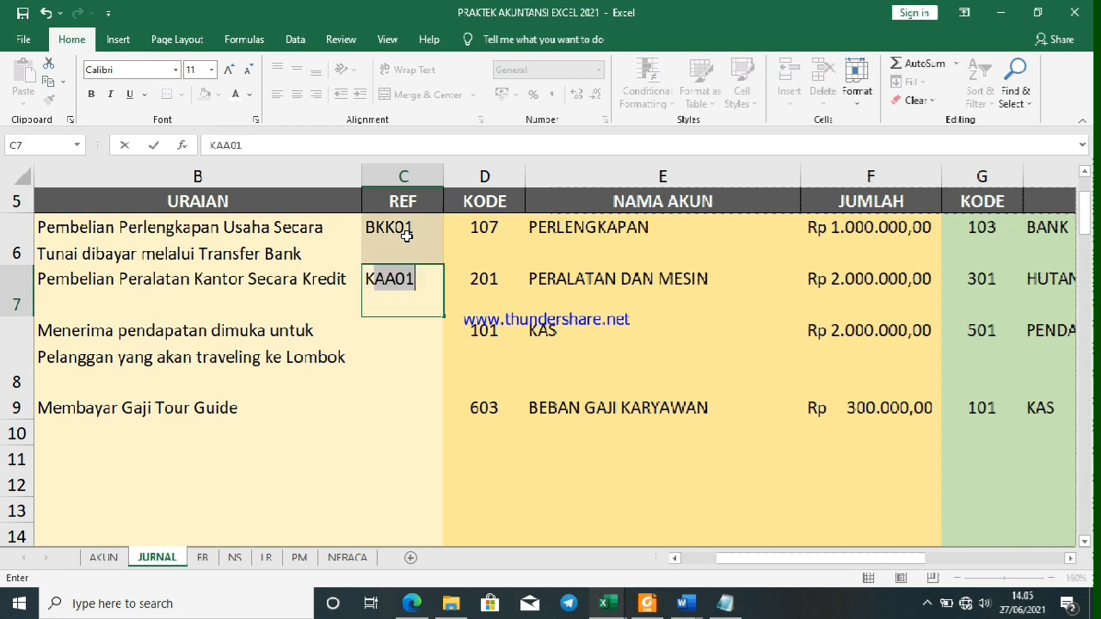
pyautogui.write('001')
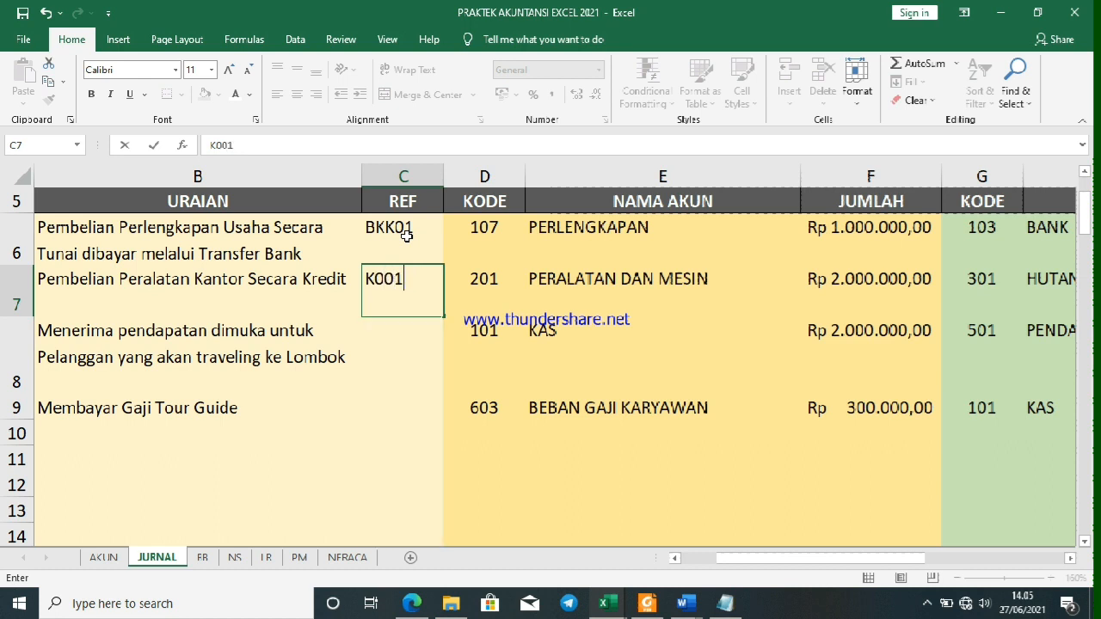
pyautogui.press('Return')
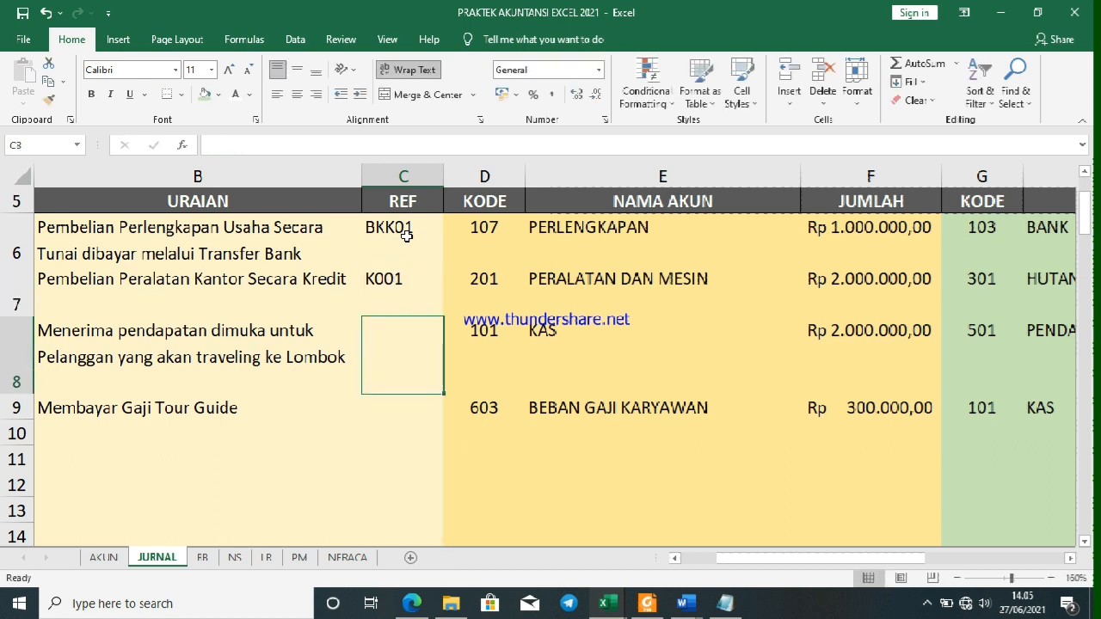
pyautogui.write('P001')
pyautogui.press('Return')
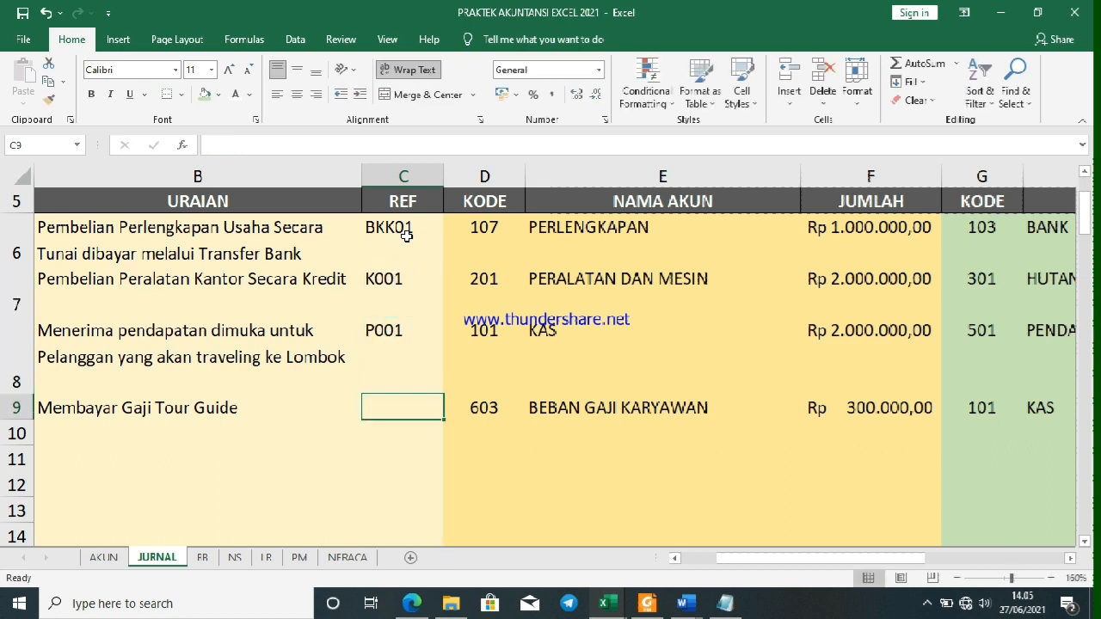
pyautogui.write('B')
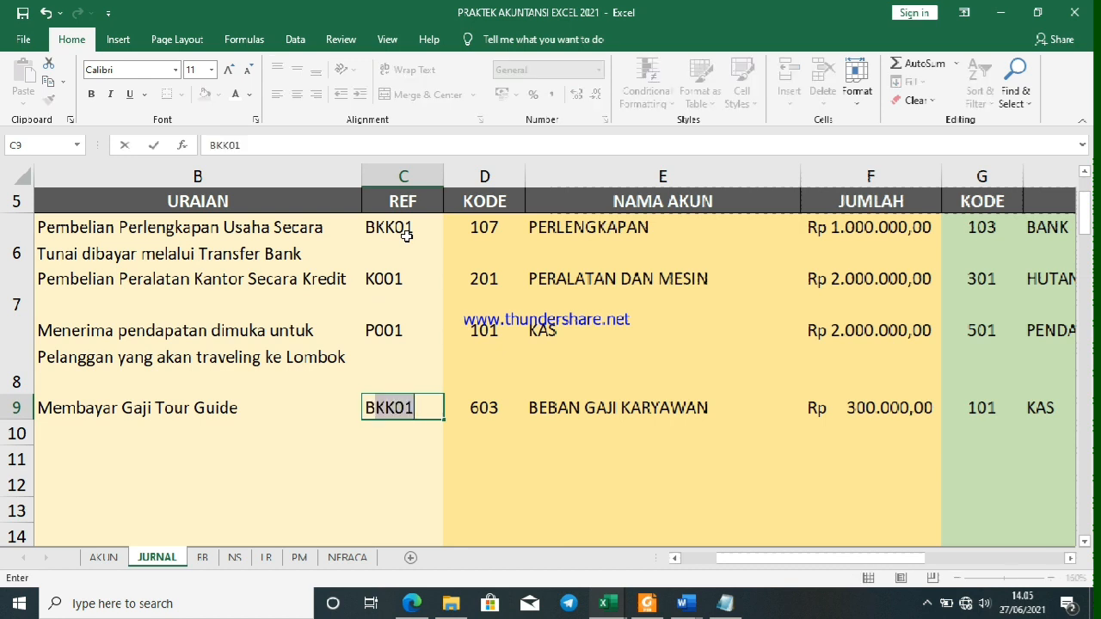
pyautogui.write('001')
pyautogui.press('Return')
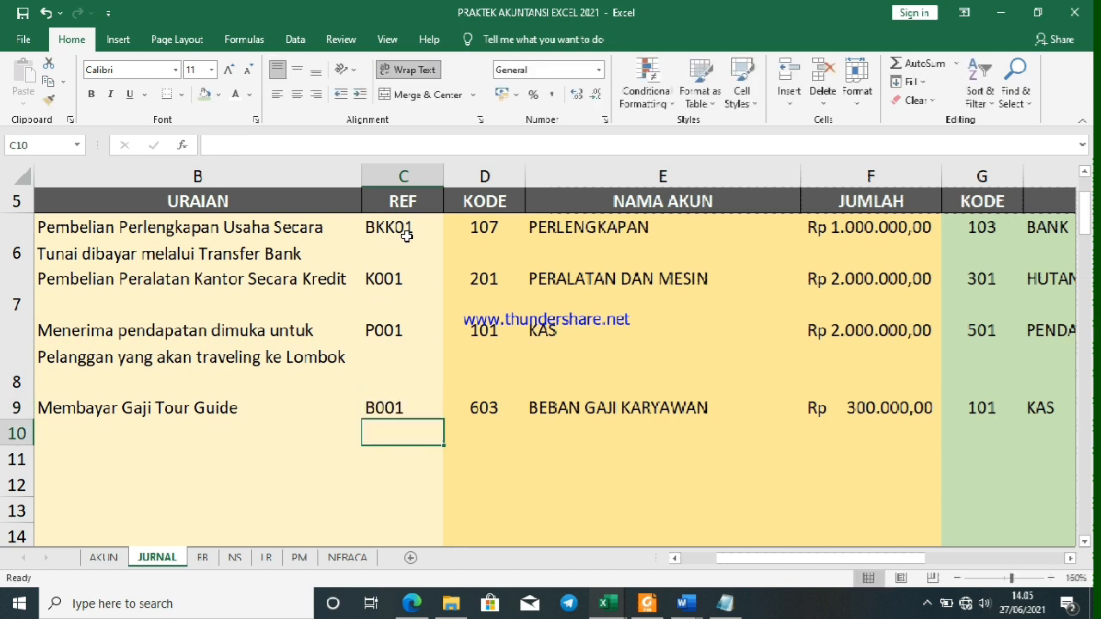
# Centre the contents of the whole REF column C horizontally
pyautogui.click(417, 176)
pyautogui.click(295, 93)
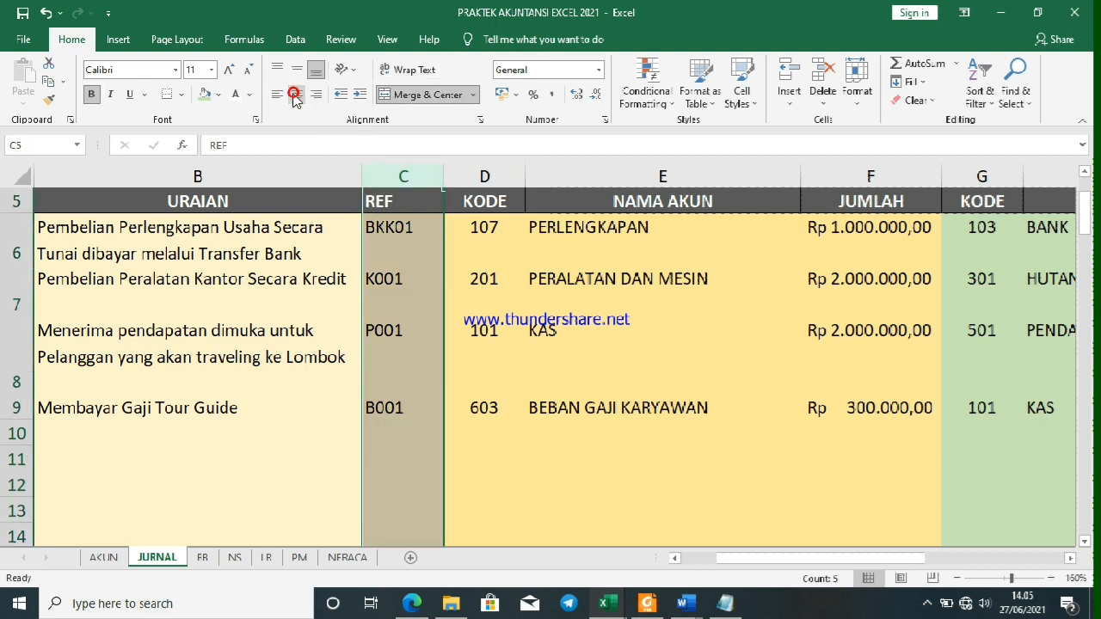
pyautogui.click(296, 93)
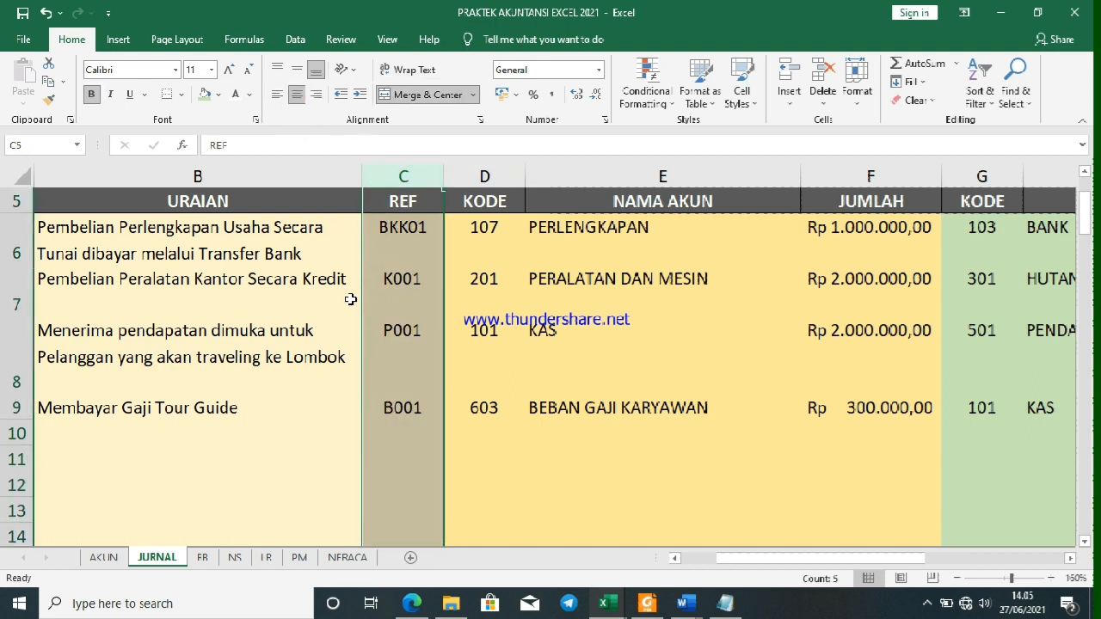
# Open the BB (Buku Besar) sheet and select the Saldo Awal row's REF cell C9
pyautogui.click(204, 557)
pyautogui.moveTo(258, 469); pyautogui.dragTo(77, 456)
pyautogui.click(387, 411)
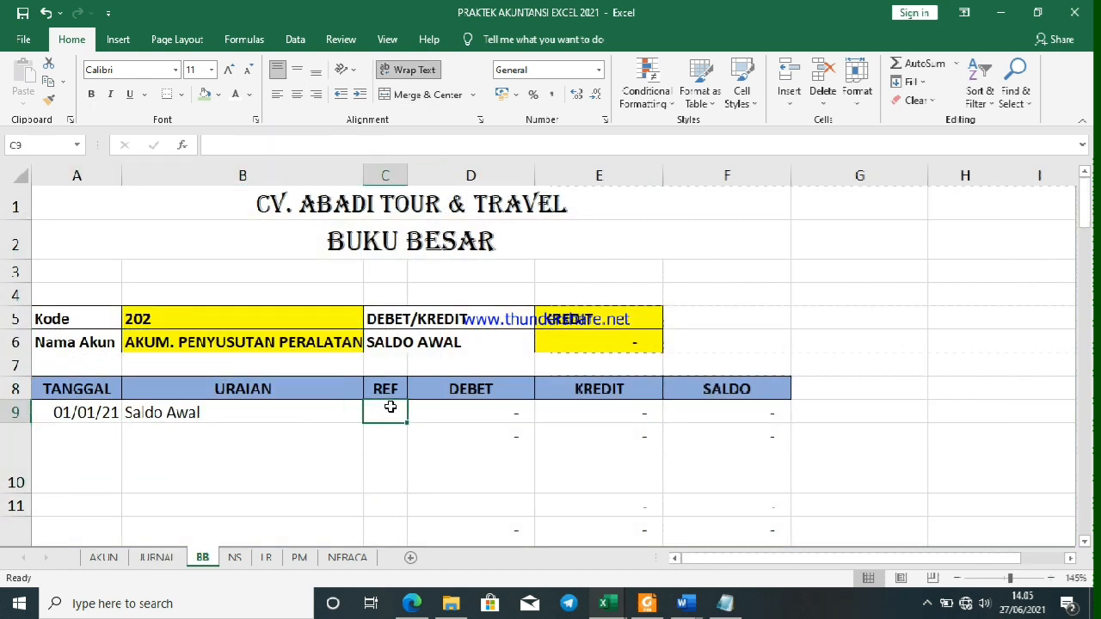
pyautogui.keyDown('ctrl'); pyautogui.scroll(2, 390, 407); pyautogui.keyUp('ctrl')
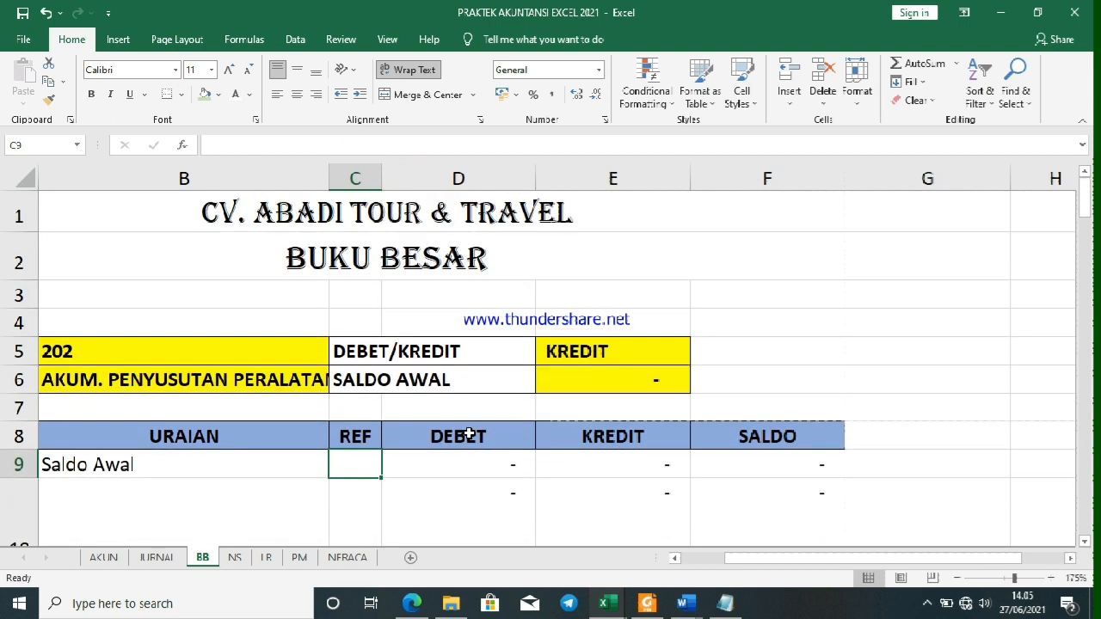
pyautogui.write('=IF(')
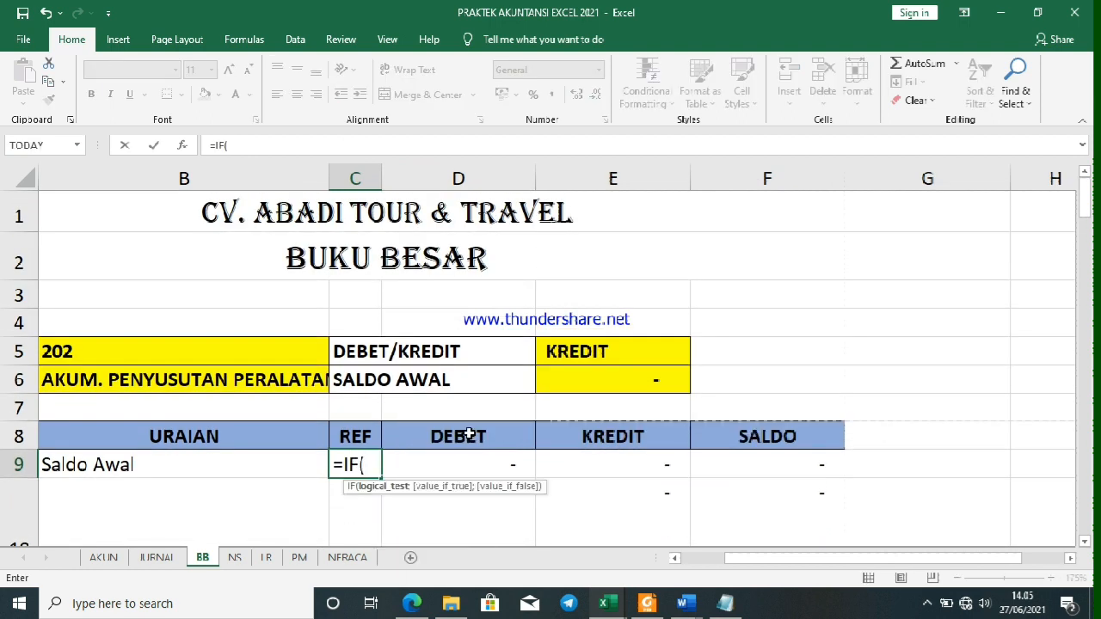
pyautogui.click(468, 464)
pyautogui.write('-')
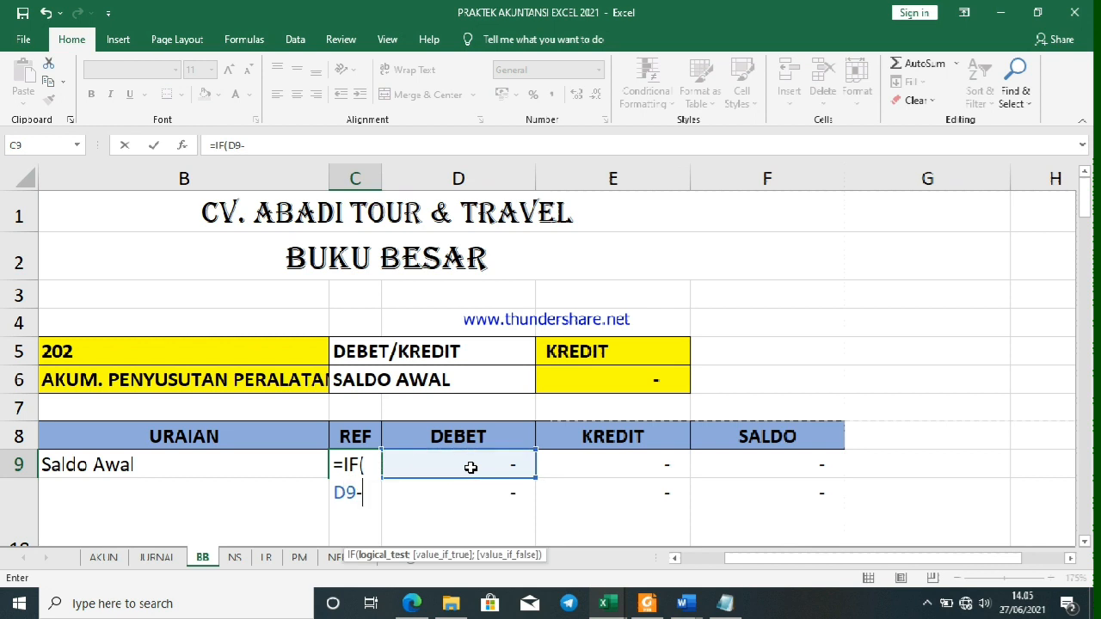
pyautogui.click(562, 467)
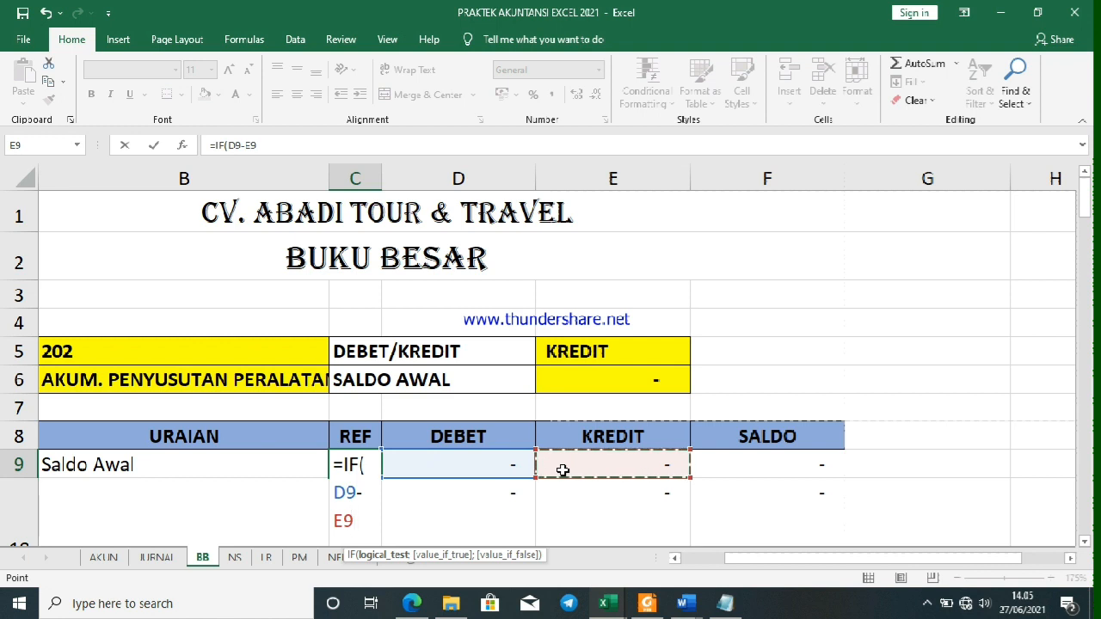
pyautogui.press('BackSpace')
pyautogui.press('BackSpace')
pyautogui.press('BackSpace')
pyautogui.press('BackSpace')
pyautogui.press('BackSpace')
pyautogui.press('BackSpace')
pyautogui.press('BackSpace')
pyautogui.press('BackSpace')
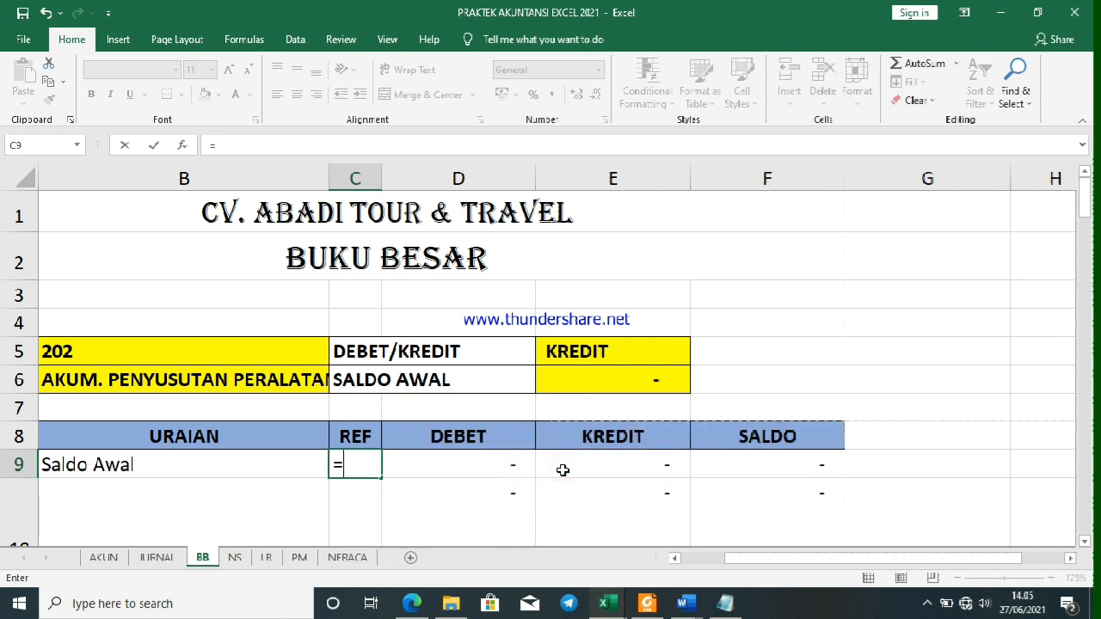
pyautogui.press('Escape')
# Begin the REF formula in cell C10 with an IF test of whether D10-E10 is not equal to 0
pyautogui.press('Down')
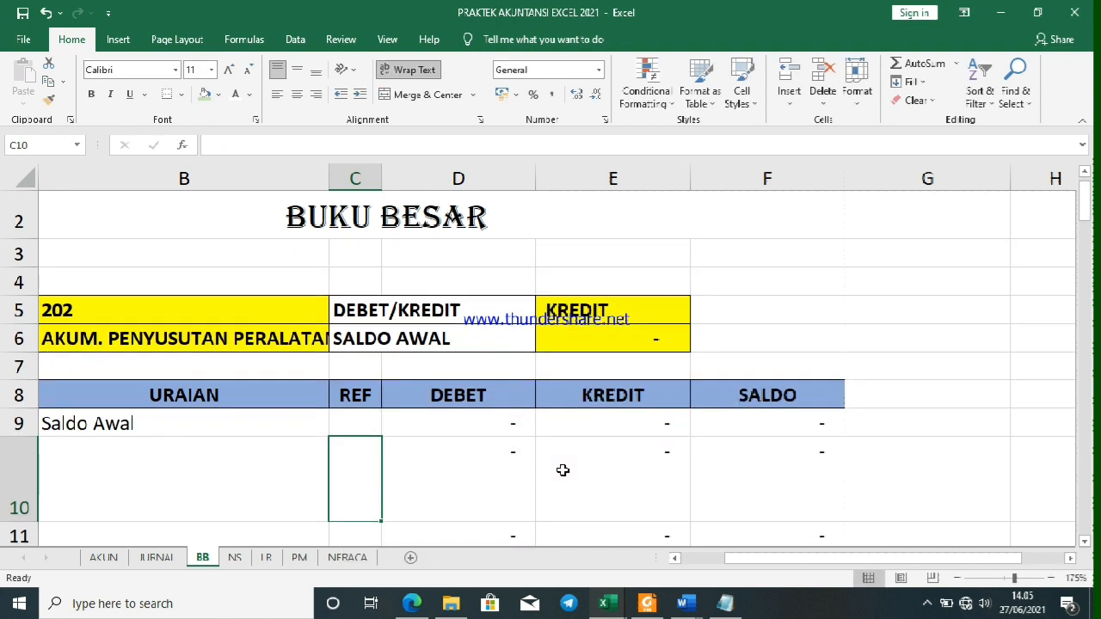
pyautogui.write('=IF(')
pyautogui.press('Right')
pyautogui.write('-')
pyautogui.press('Right')
pyautogui.press('Right')
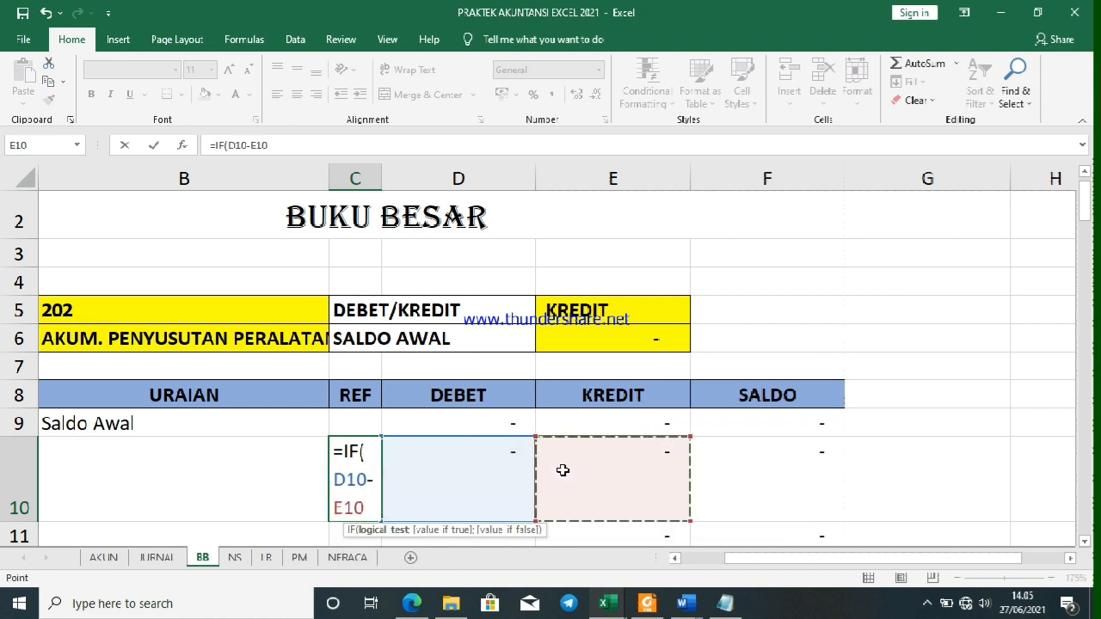
pyautogui.write('<>')
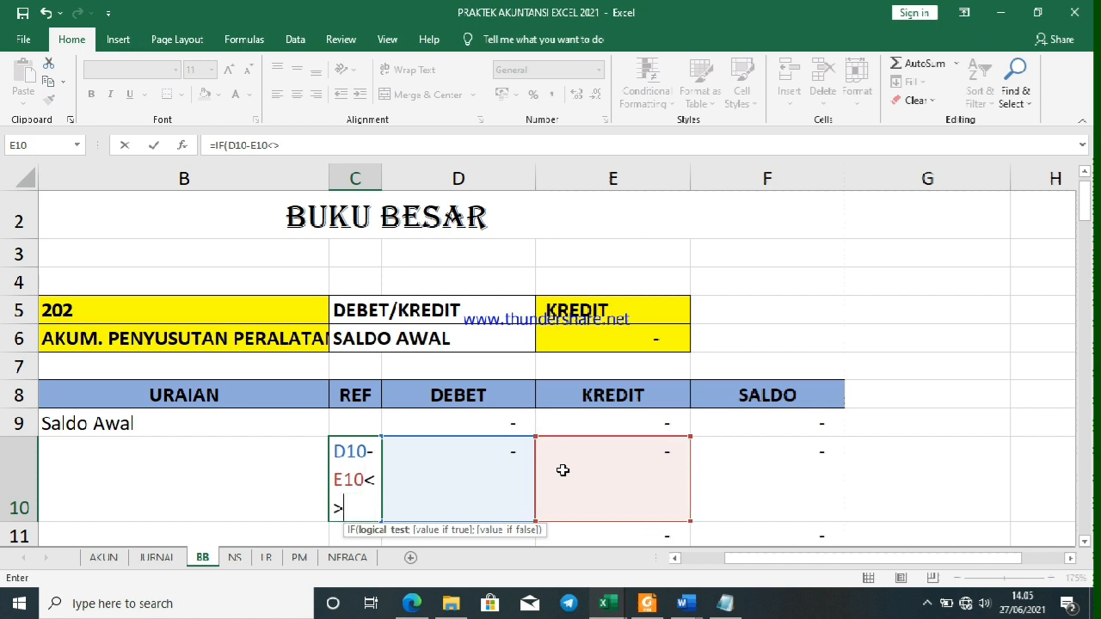
pyautogui.write('0;')
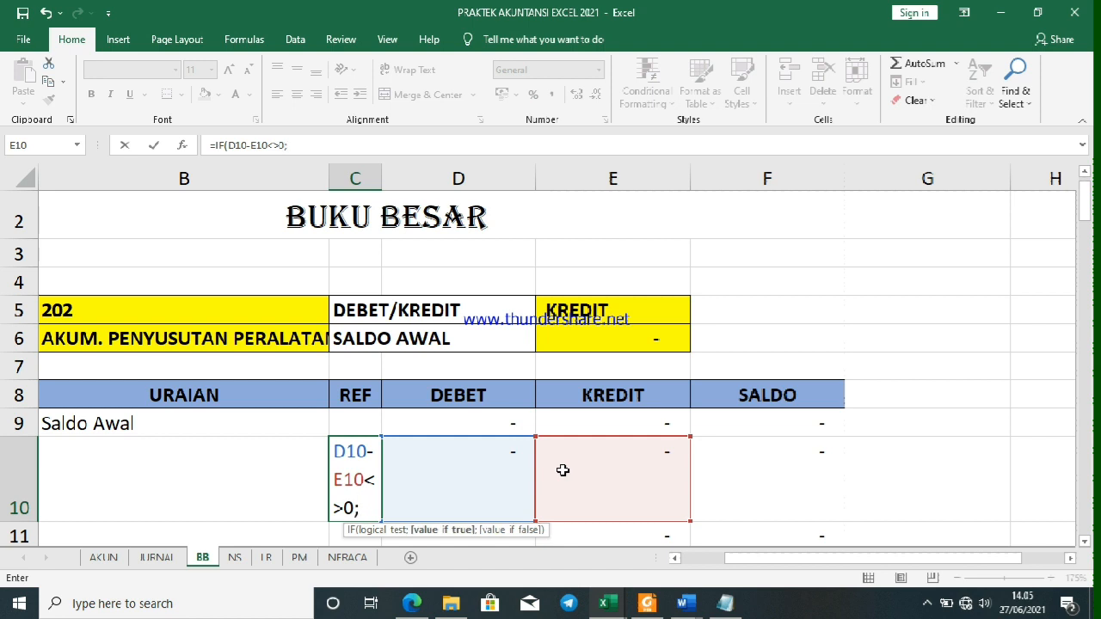
# Complete the C10 IF formula with JURNAL!C6 as the true value and 0 as the false value, accepting the proposed formula correction
pyautogui.click(156, 557)
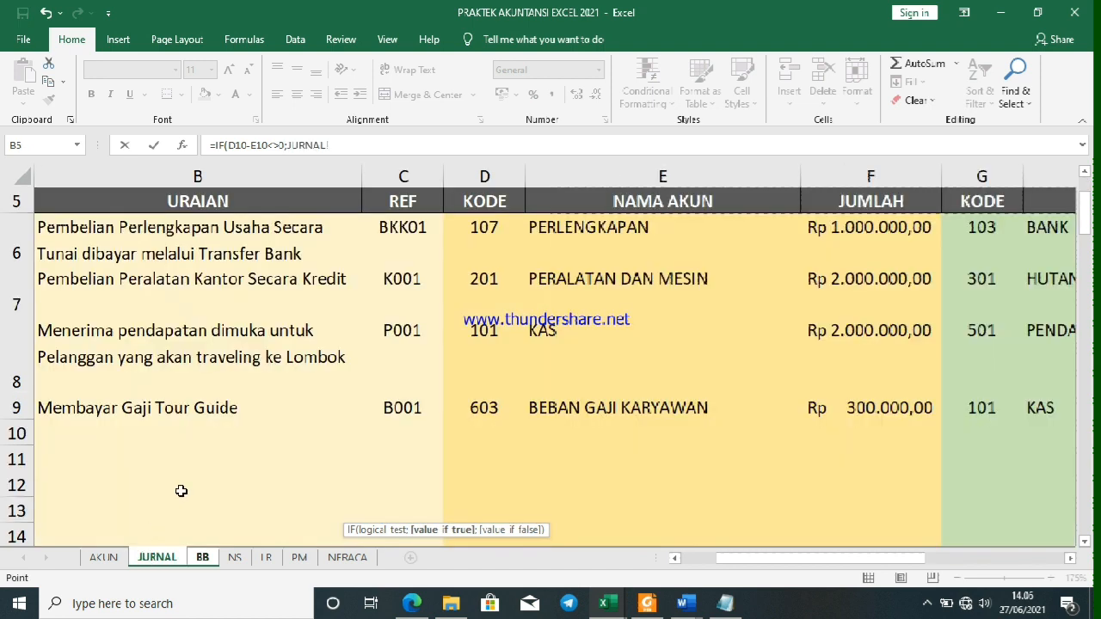
pyautogui.scroll(2, 362, 382)
pyautogui.click(399, 359)
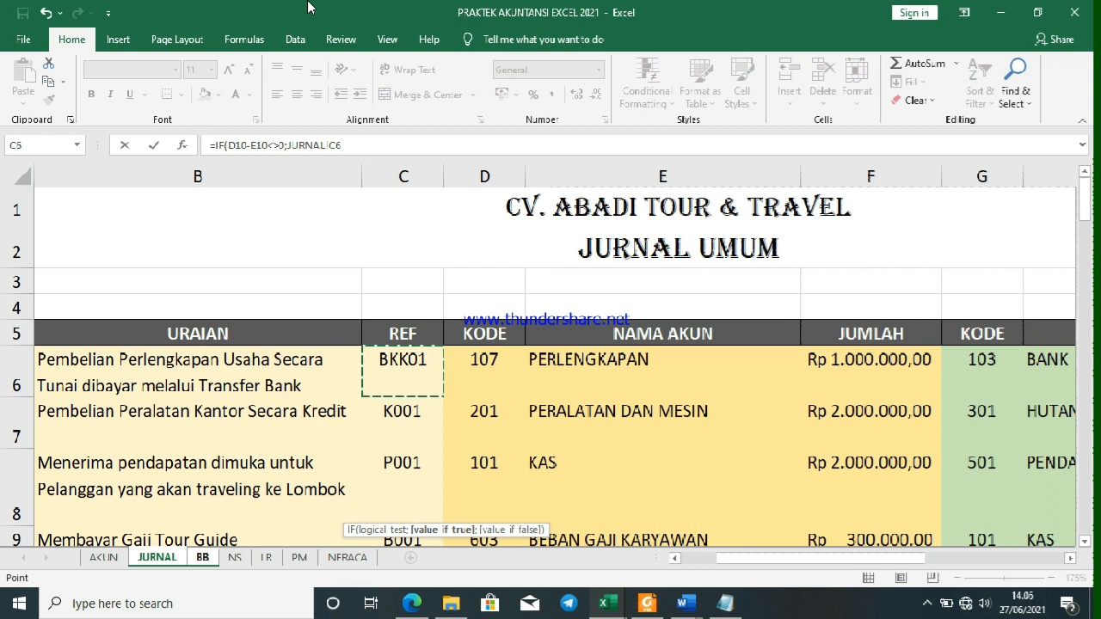
pyautogui.write(';')
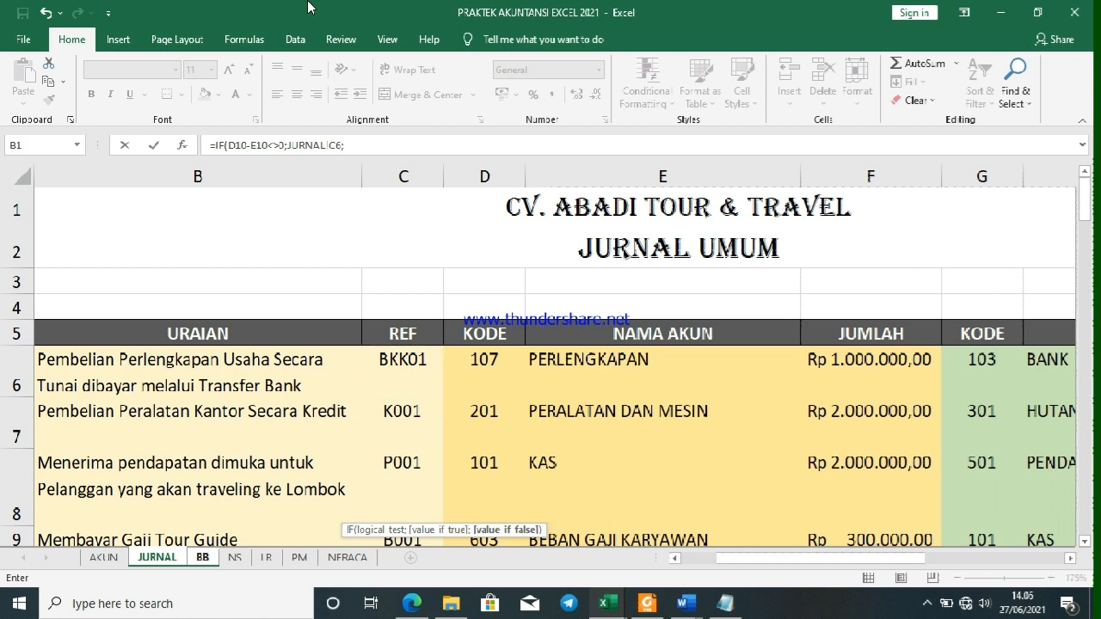
pyautogui.write('0))')
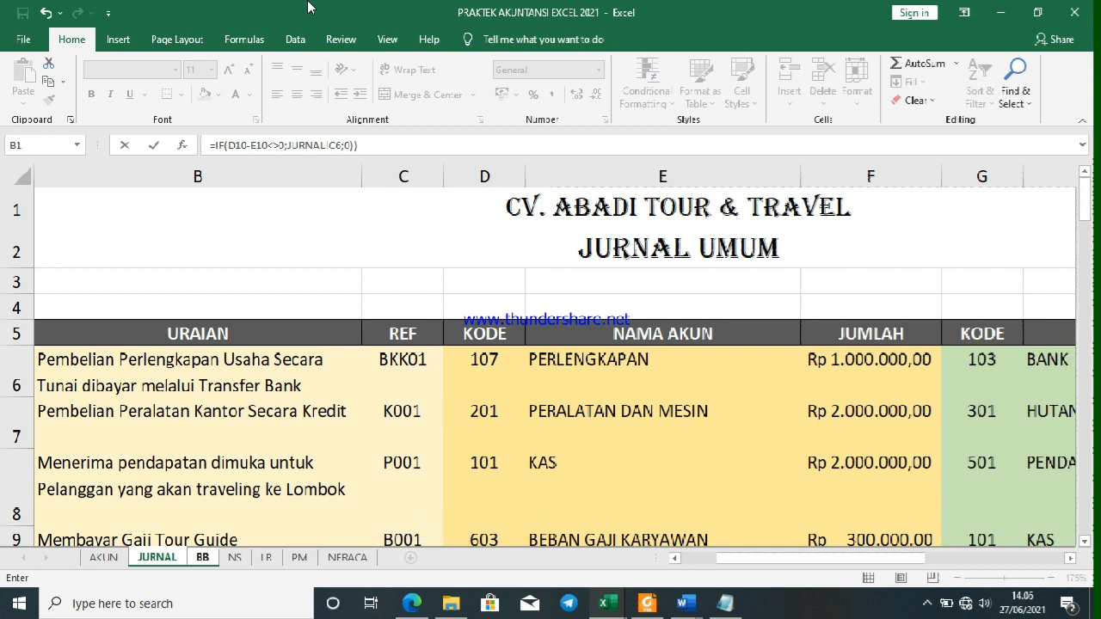
pyautogui.press('Return')
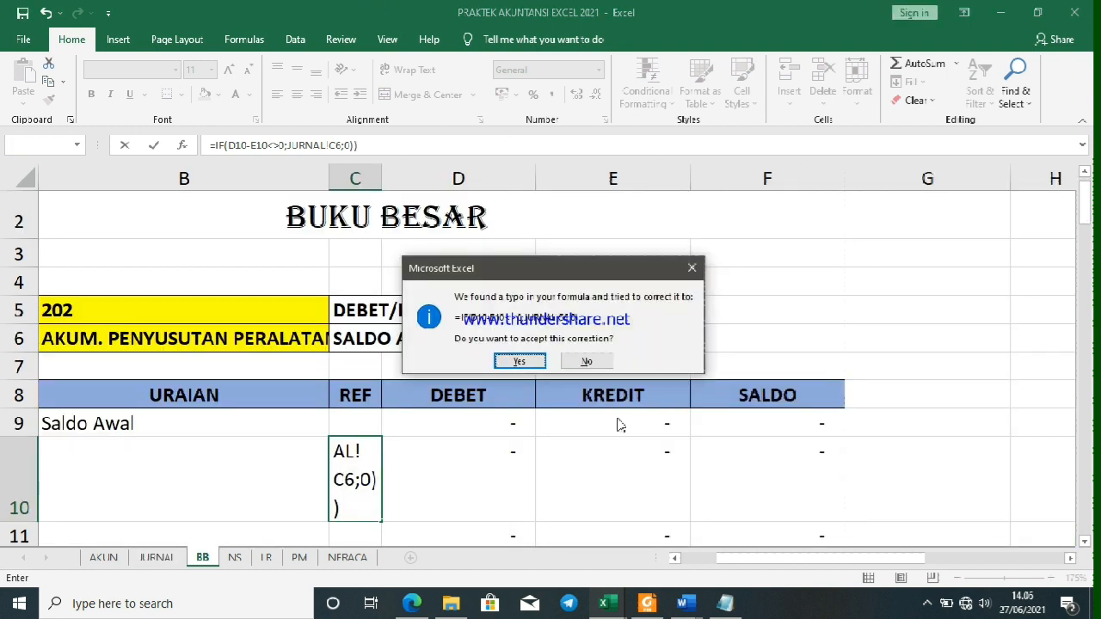
pyautogui.click(527, 367)
# Replace the 0 false value in the C10 formula with an empty string ("")
pyautogui.click(368, 432)
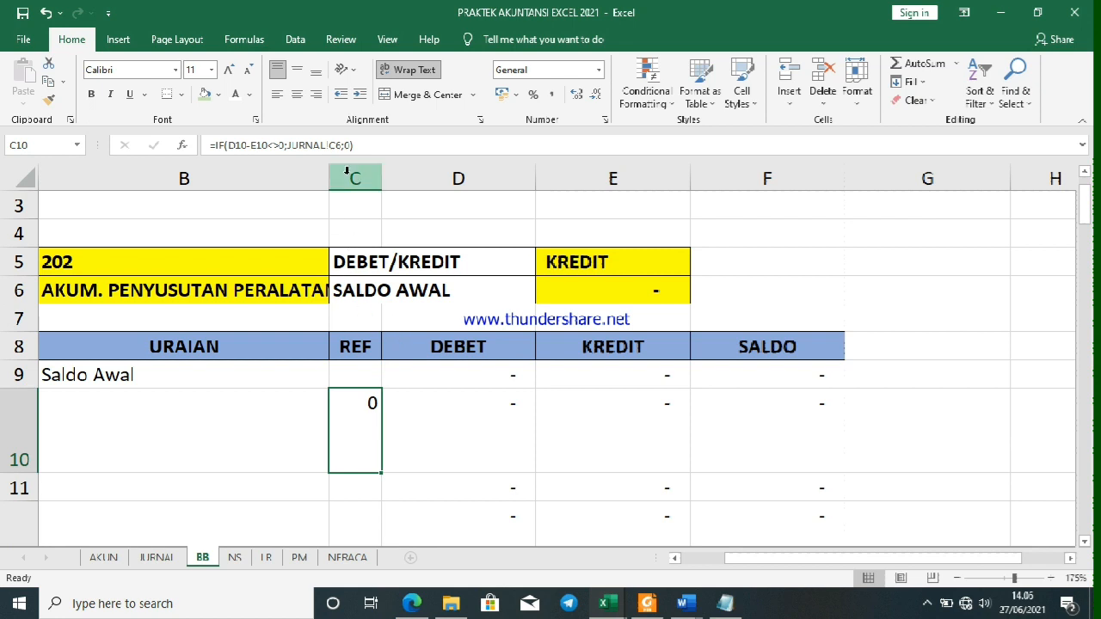
pyautogui.click(347, 146)
pyautogui.press('BackSpace')
pyautogui.write('""')
pyautogui.press('Return')
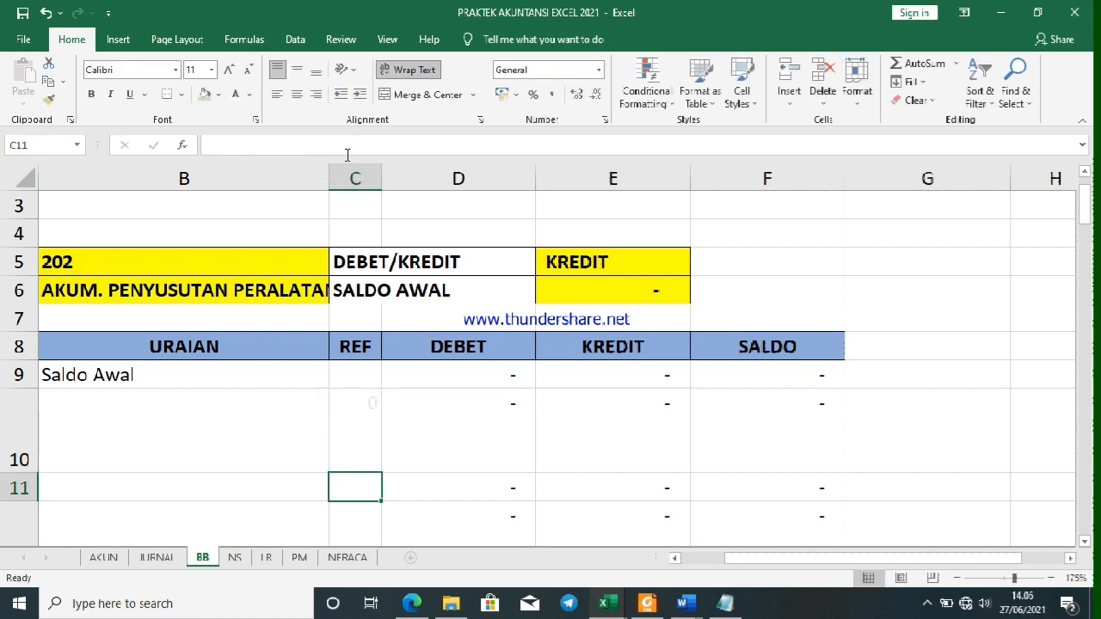
# Fill the C10 REF formula down through all the remaining ledger rows
pyautogui.click(339, 404)
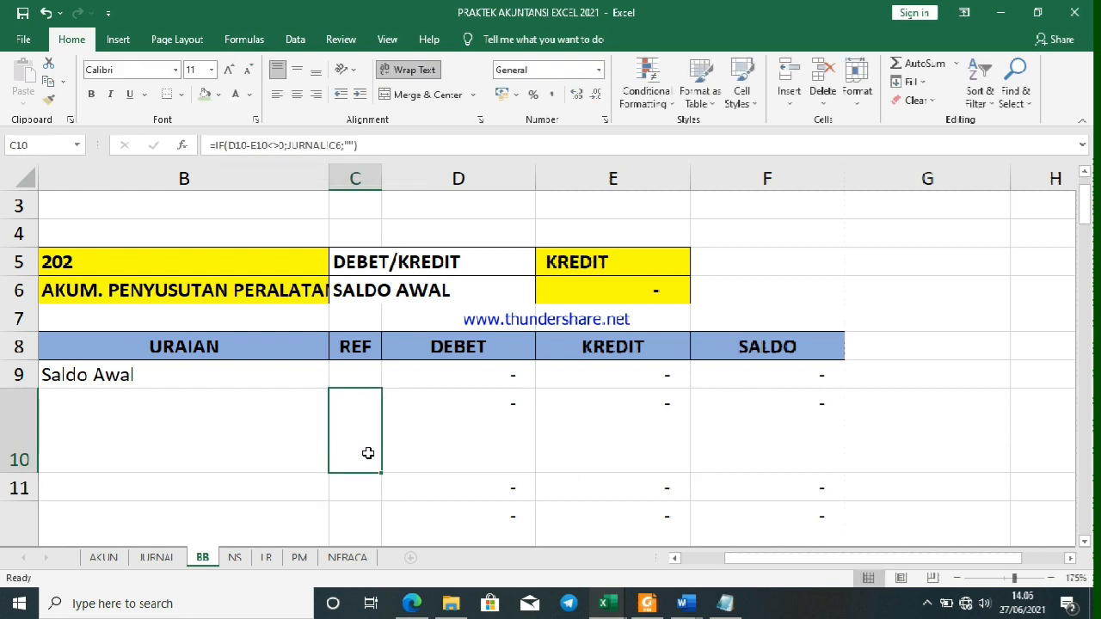
pyautogui.moveTo(383, 474); pyautogui.dragTo(363, 494)
pyautogui.scroll(11, 396, 353)
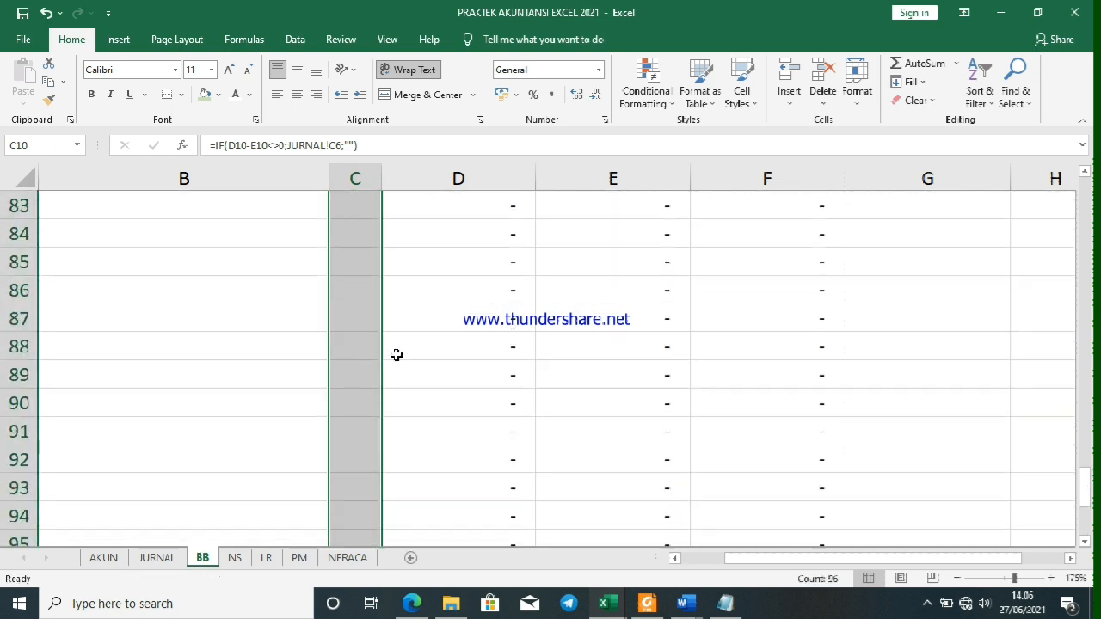
pyautogui.scroll(10, 395, 351)
pyautogui.scroll(1, 316, 447)
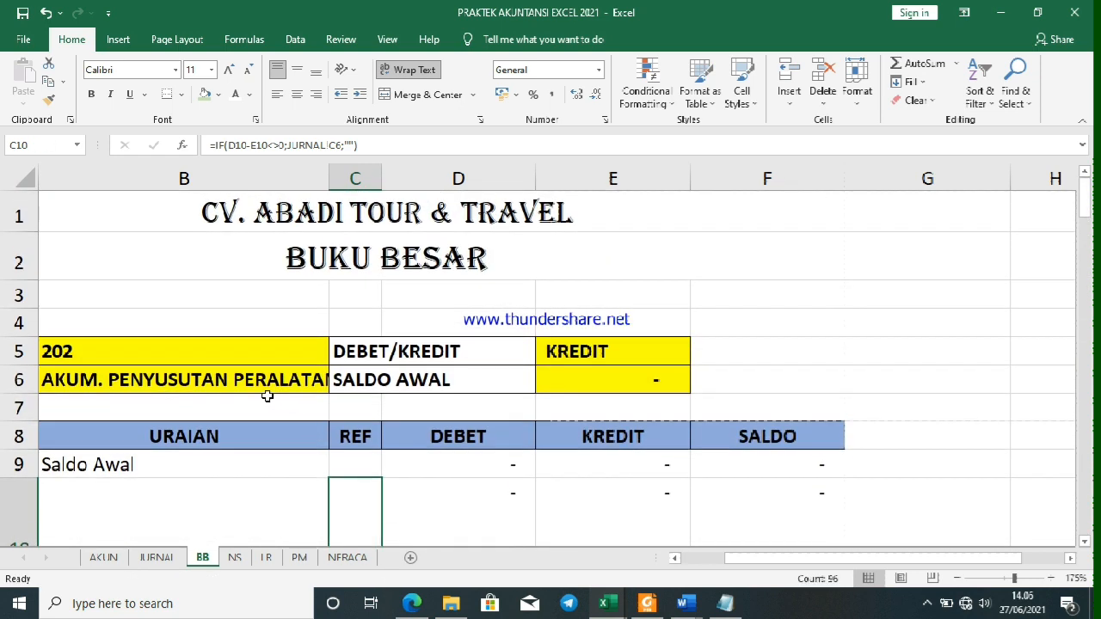
# Set the ledger's account Kode in B5 to 101 and check the resulting entries with their references
pyautogui.click(135, 351)
pyautogui.moveTo(200, 477); pyautogui.dragTo(30, 479)
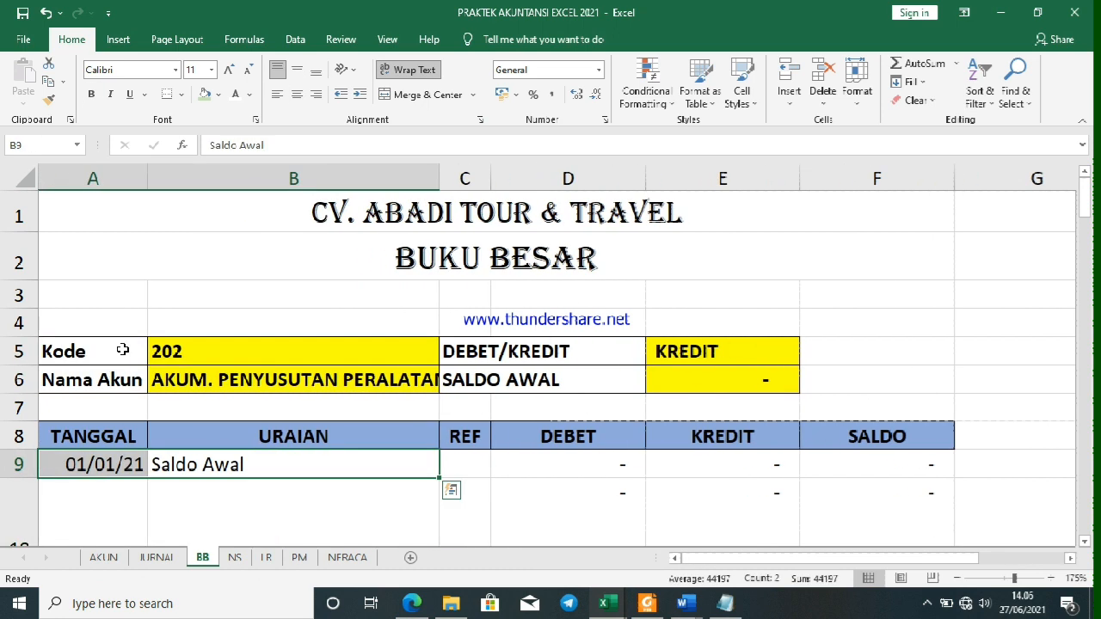
pyautogui.click(166, 353)
pyautogui.write('101')
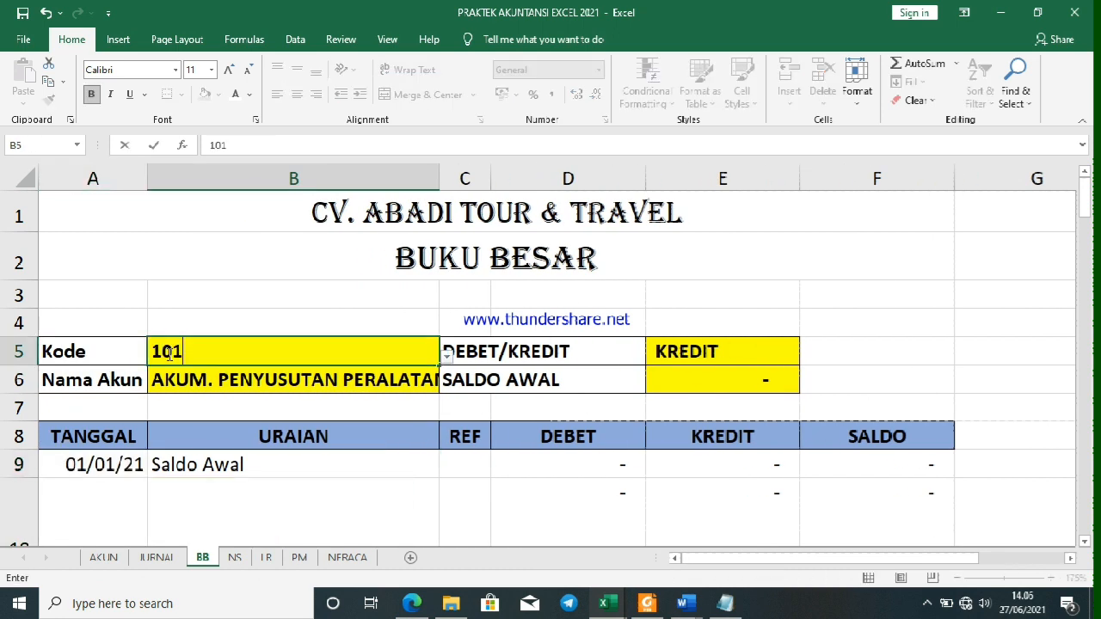
pyautogui.press('Return')
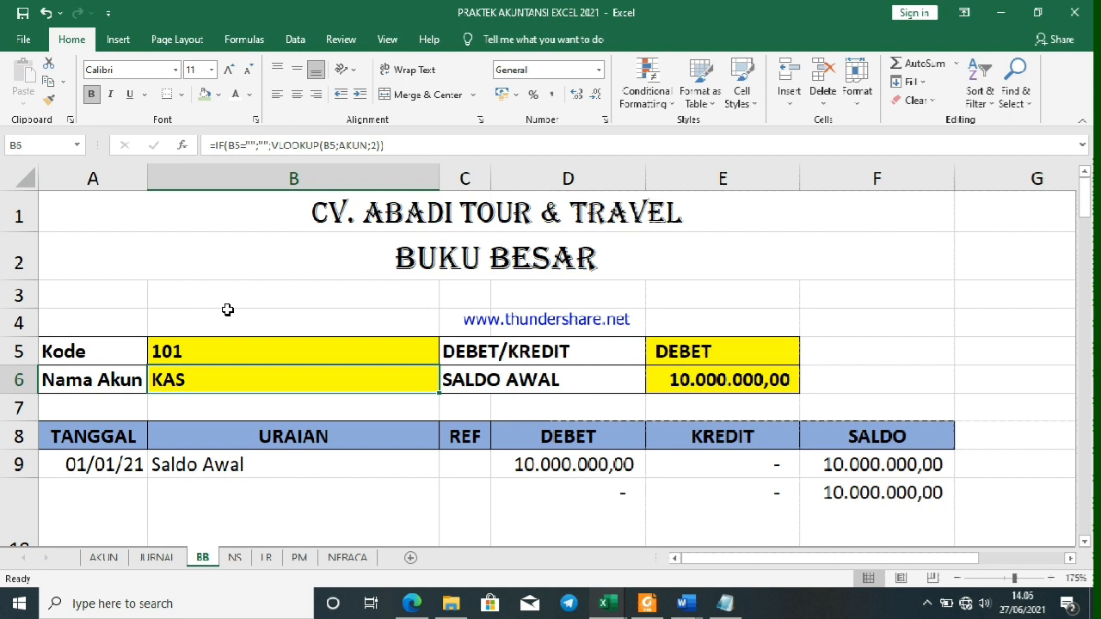
pyautogui.scroll(-3, 356, 398)
pyautogui.scroll(1, 357, 396)
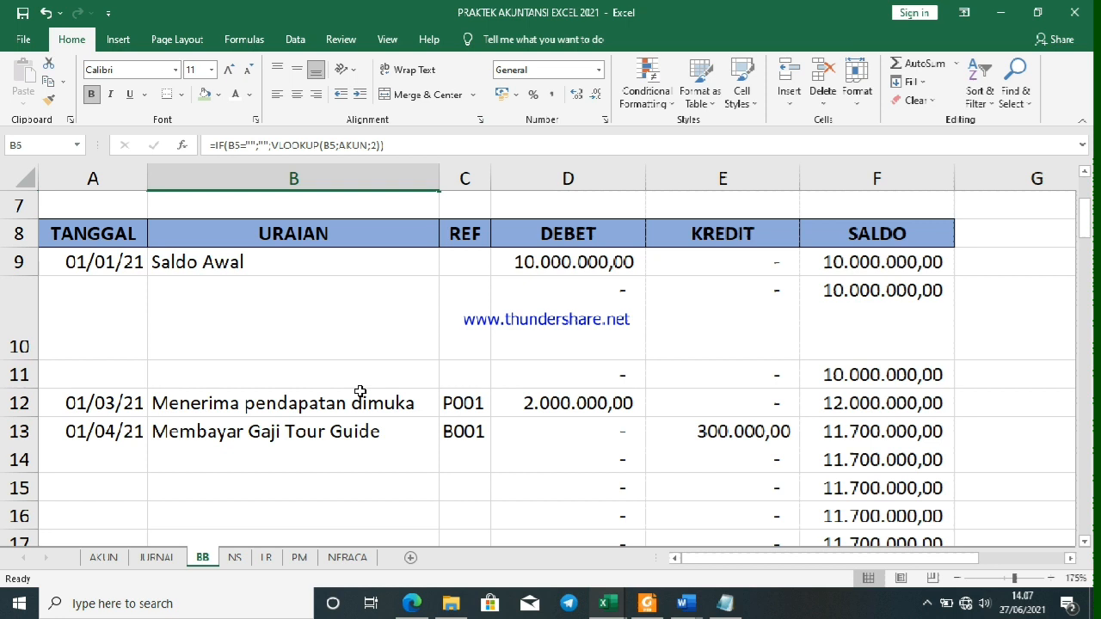
# Add filters to the ledger header row 8, from TANGGAL to SALDO
pyautogui.keyDown('ctrl'); pyautogui.scroll(-2, 339, 298); pyautogui.keyUp('ctrl')
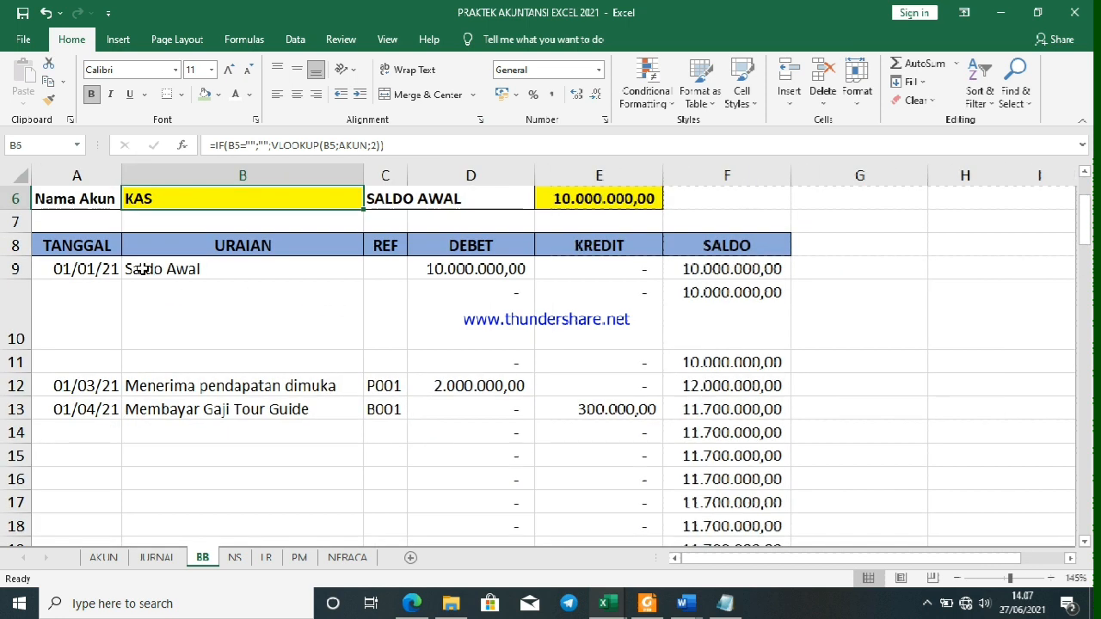
pyautogui.click(68, 326)
pyautogui.moveTo(62, 243); pyautogui.dragTo(757, 234)
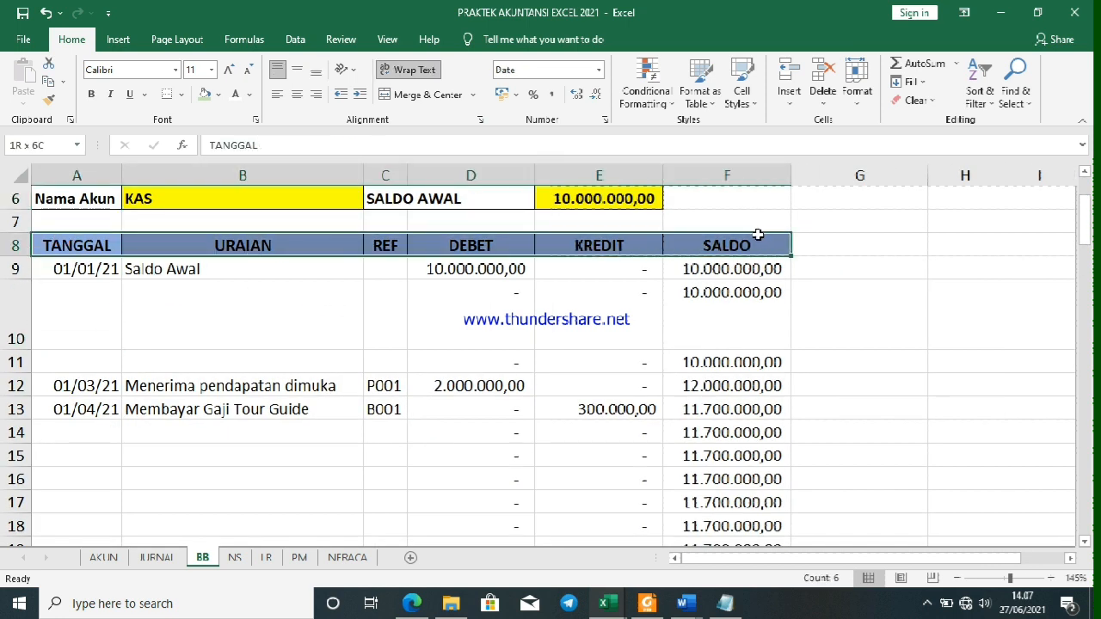
pyautogui.click(972, 98)
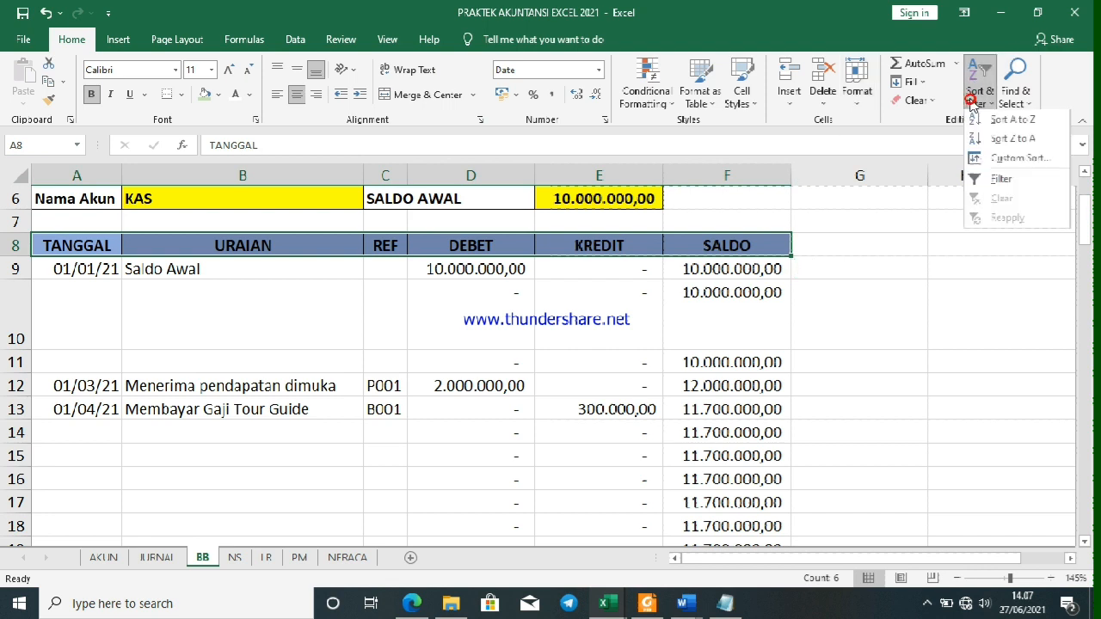
pyautogui.click(1000, 180)
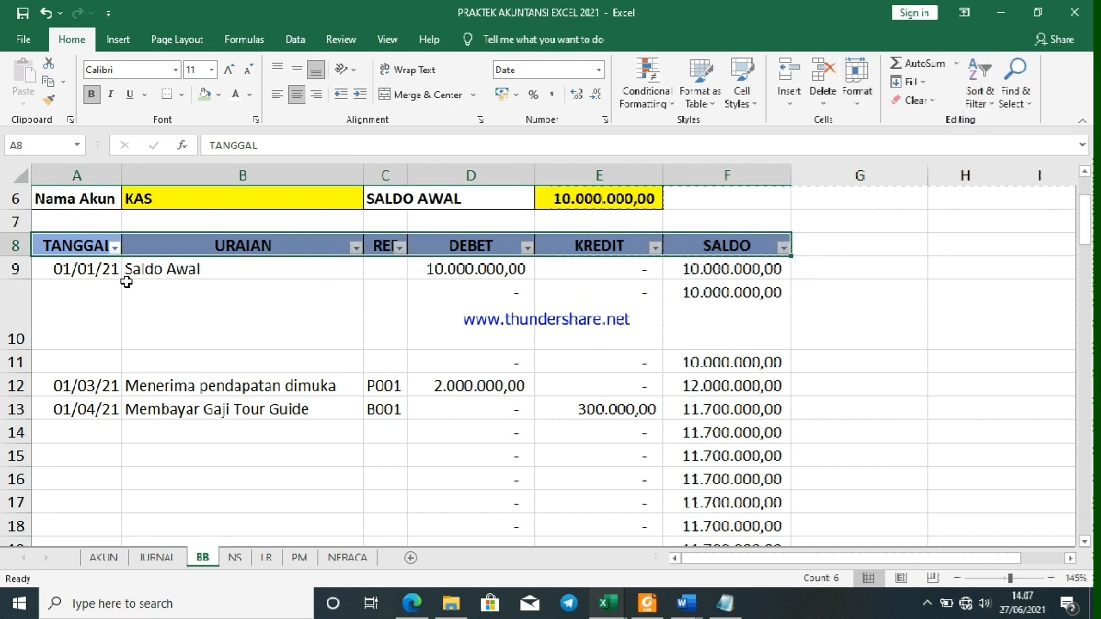
# Hide the blank rows with a custom TANGGAL filter using two "does not equal" conditions with empty values joined by And
pyautogui.click(114, 248)
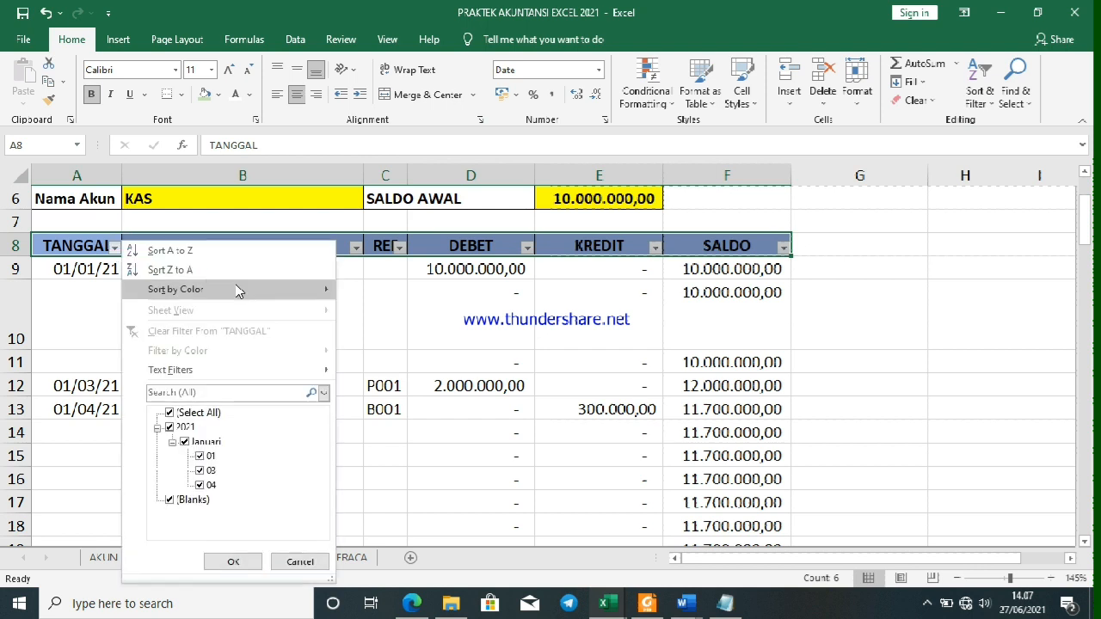
pyautogui.click(300, 371)
pyautogui.click(382, 392)
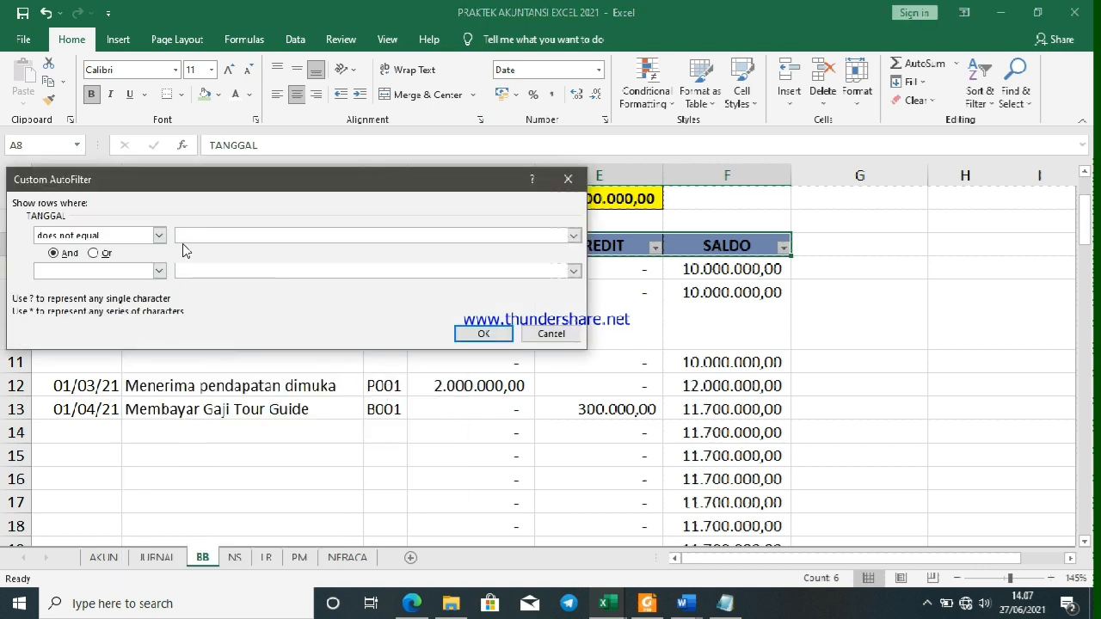
pyautogui.click(159, 271)
pyautogui.click(91, 310)
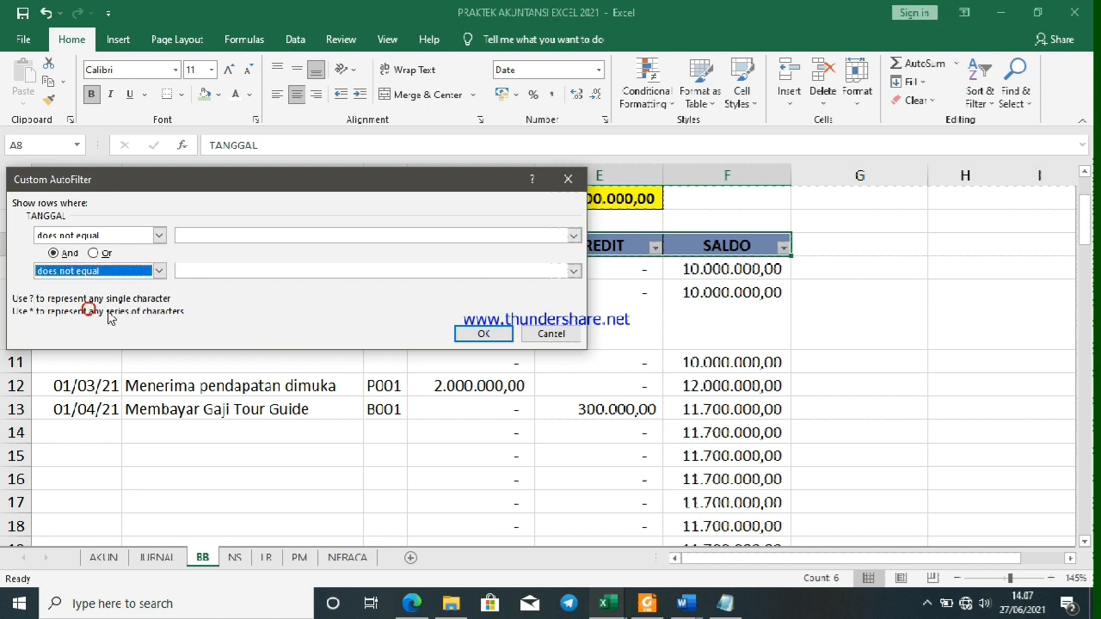
pyautogui.click(482, 335)
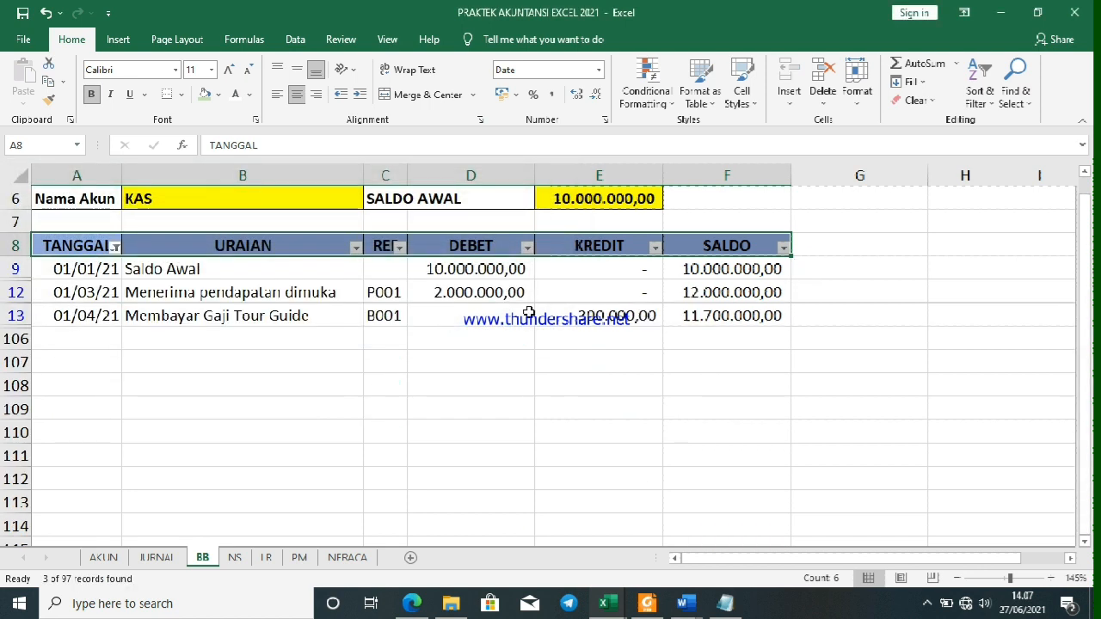
pyautogui.scroll(2, 252, 335)
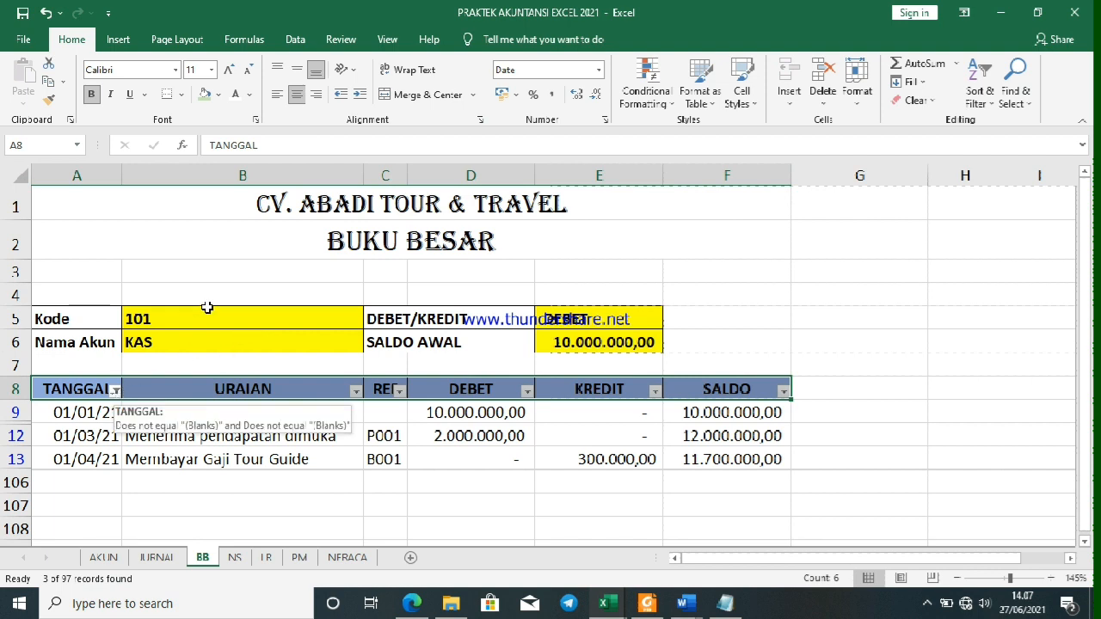
# Reset the TANGGAL filter to include all values, blanks too
pyautogui.click(116, 392)
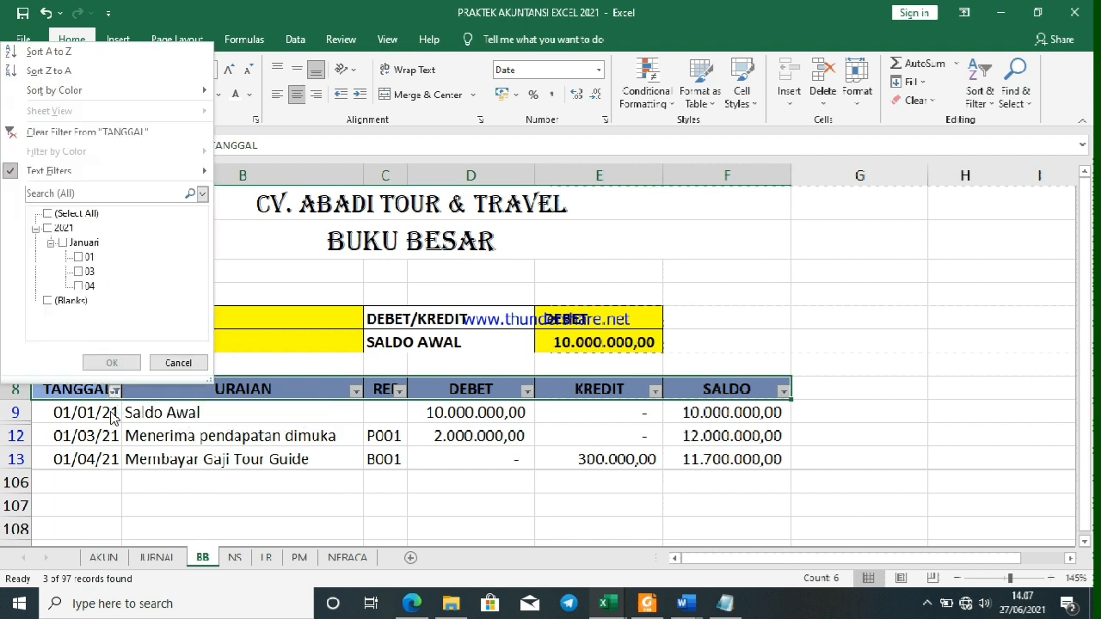
pyautogui.click(47, 213)
pyautogui.click(111, 362)
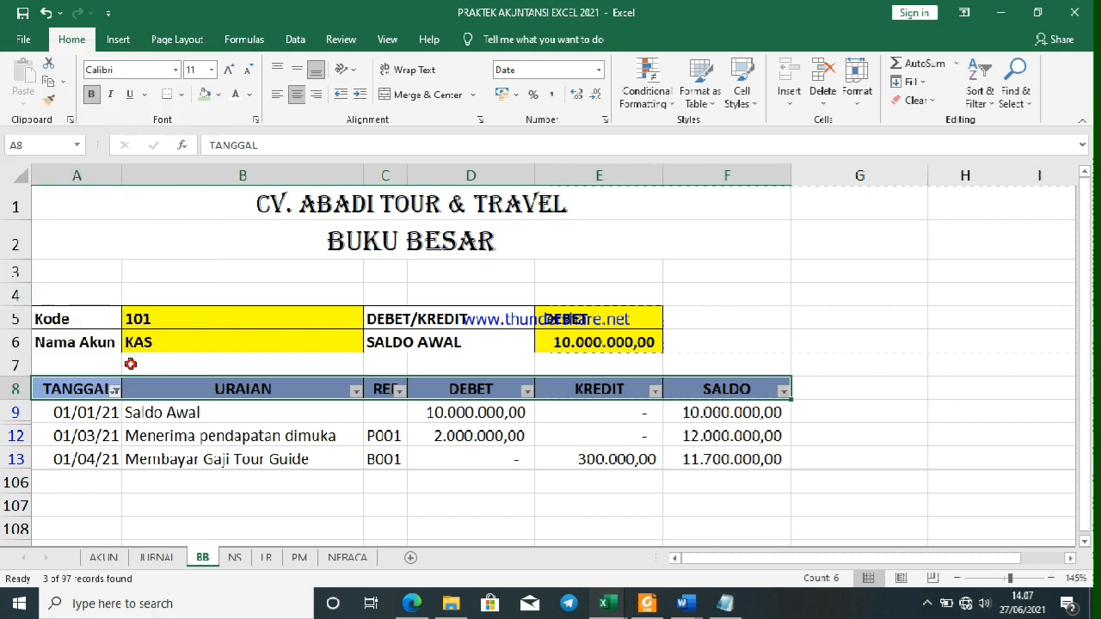
# Set the account Kode in B5 to 102 and look over its ledger entries
pyautogui.click(151, 320)
pyautogui.write('102')
pyautogui.press('Return')
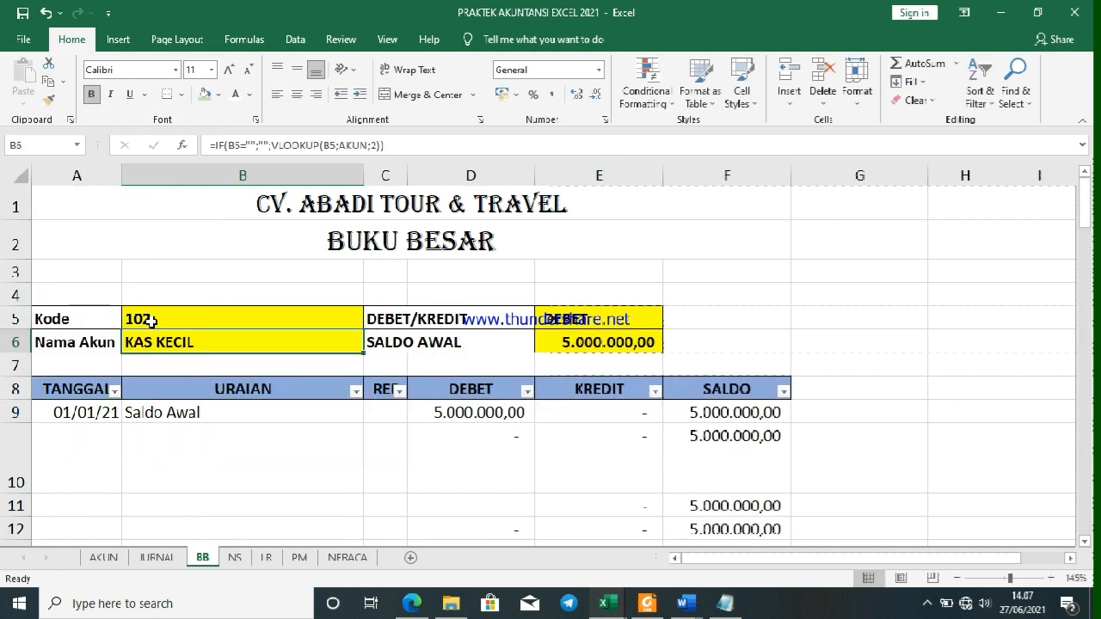
pyautogui.scroll(-1, 229, 408)
pyautogui.scroll(1, 123, 292)
pyautogui.click(133, 320)
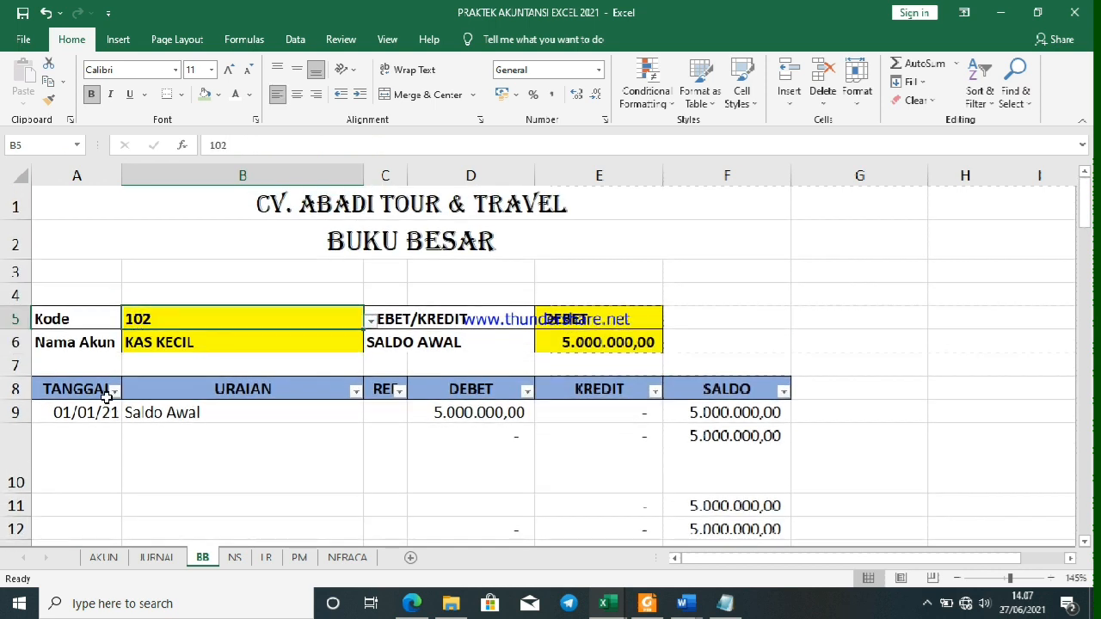
# Reapply the custom TANGGAL filter for account 102 with two empty "does not equal" conditions to hide blank rows
pyautogui.click(114, 392)
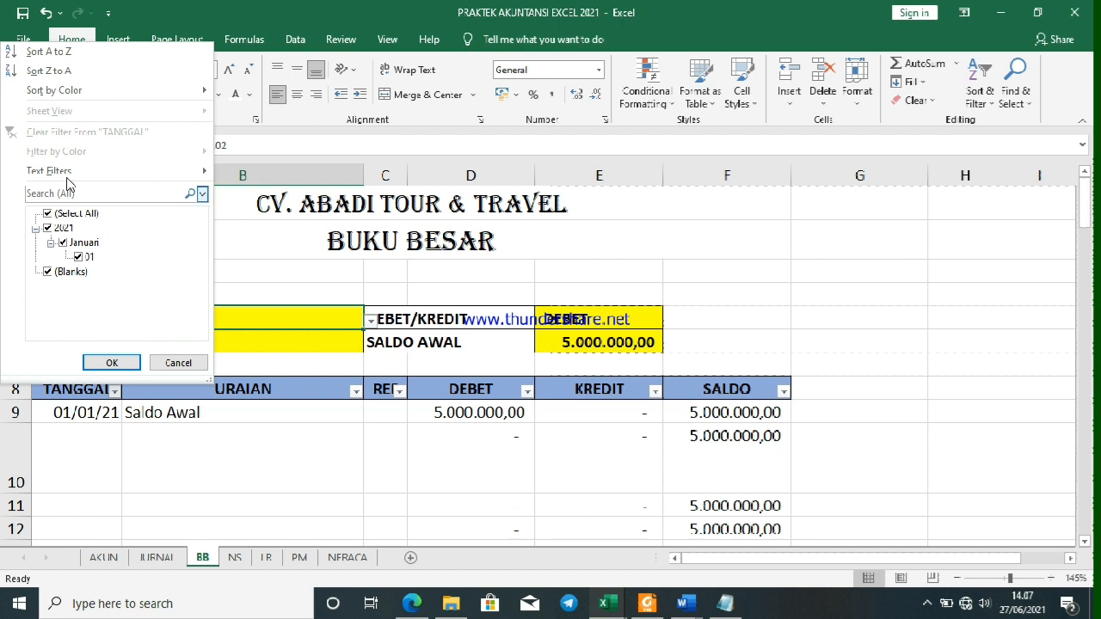
pyautogui.moveTo(59, 172)
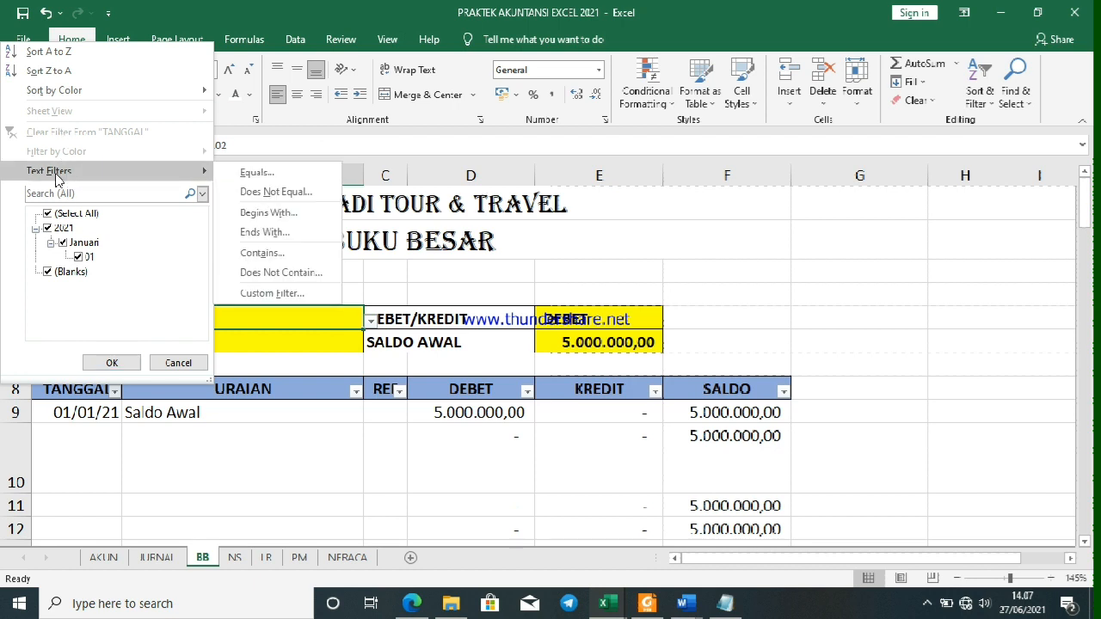
pyautogui.click(265, 192)
pyautogui.click(159, 270)
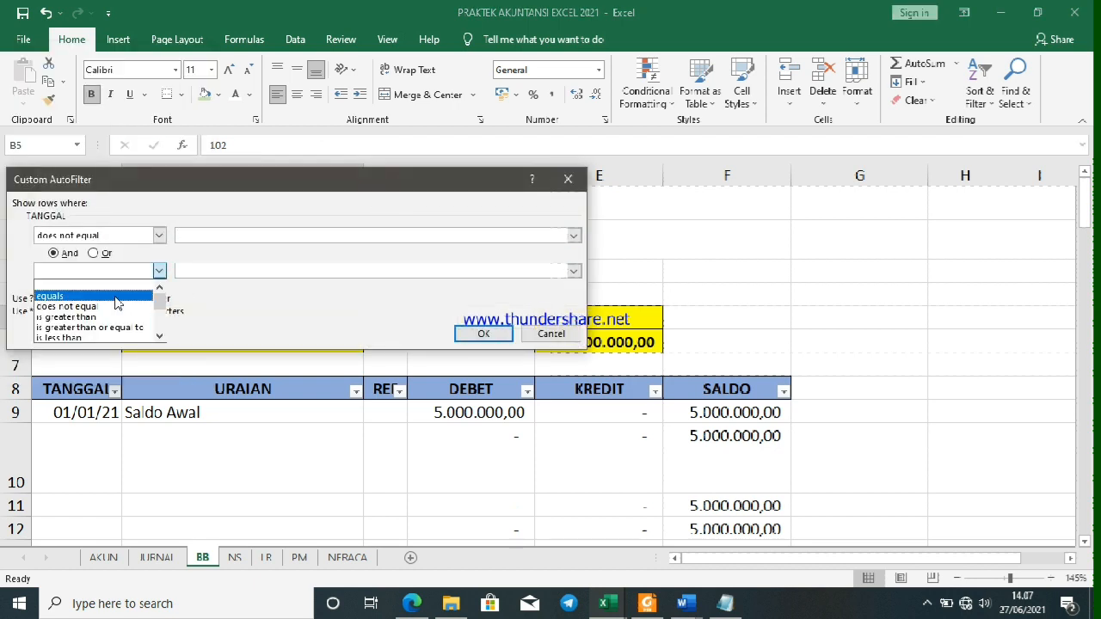
pyautogui.click(117, 306)
pyautogui.click(477, 334)
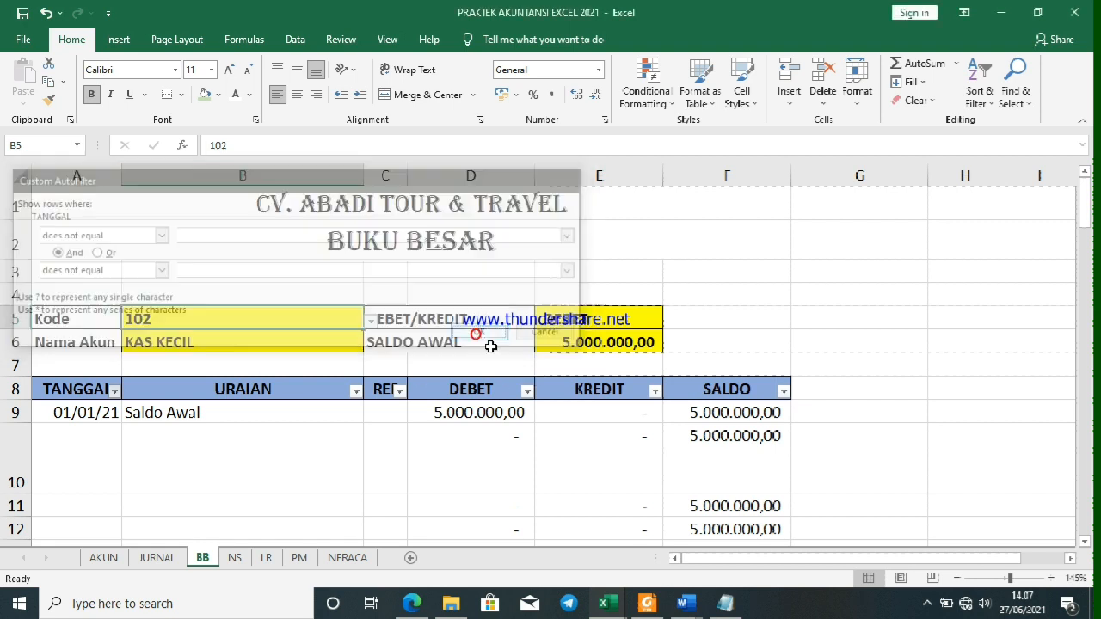
# Examine the filtered BB ledger for account 102, checking the rows beneath the header and the account details above
pyautogui.click(899, 432)
pyautogui.scroll(-2, 380, 467)
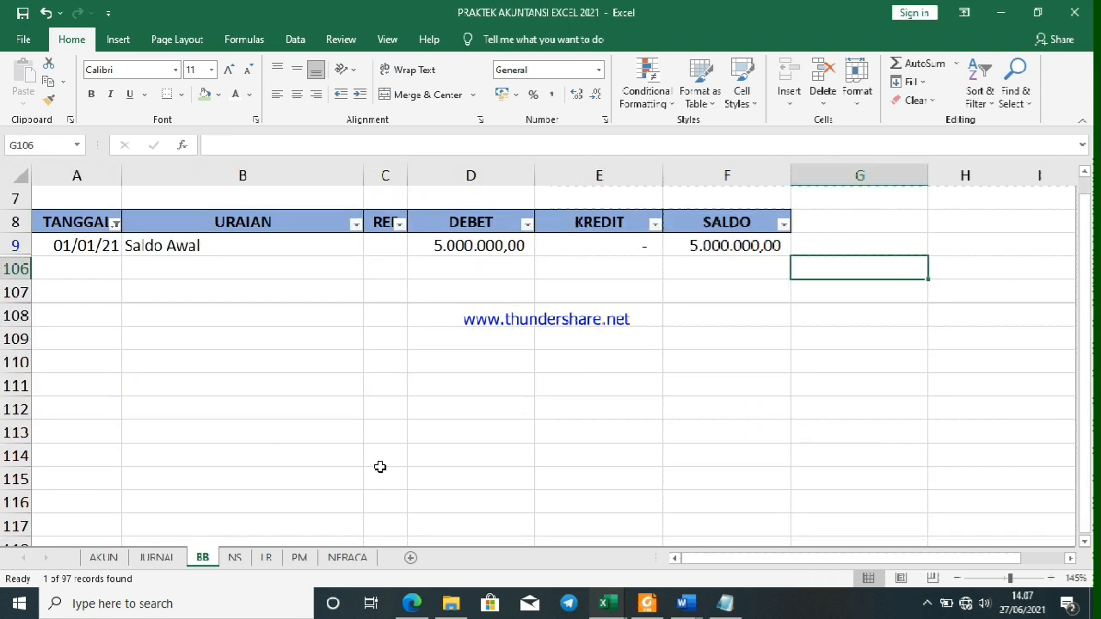
pyautogui.scroll(-2, 381, 466)
pyautogui.scroll(2, 380, 466)
pyautogui.scroll(2, 380, 466)
pyautogui.scroll(-4, 378, 463)
pyautogui.scroll(-5, 378, 462)
pyautogui.scroll(10, 378, 462)
pyautogui.click(382, 480)
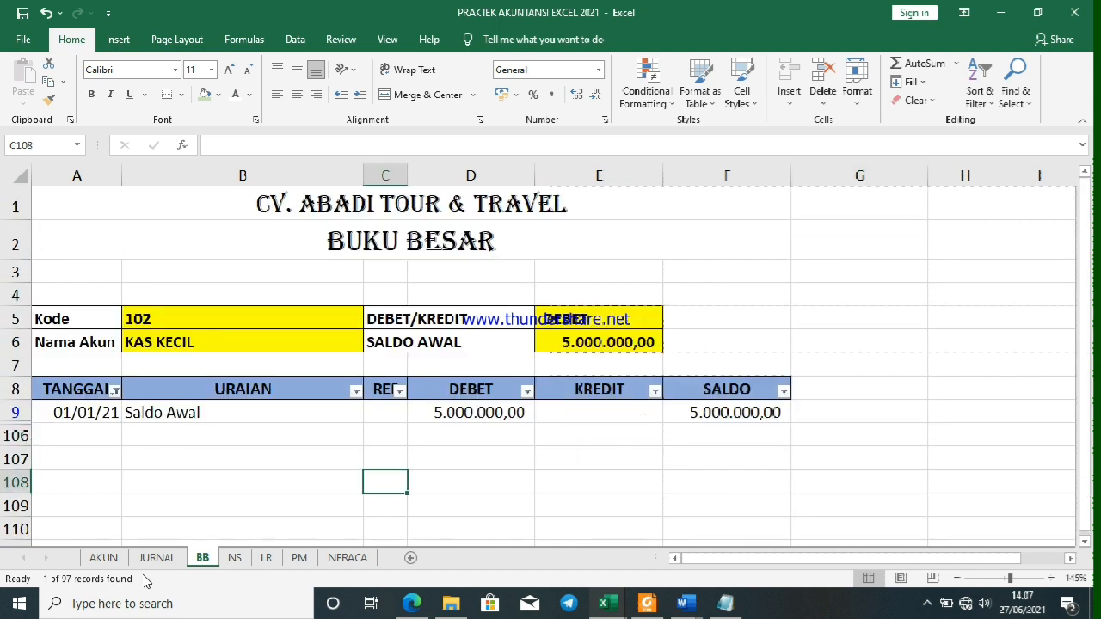
# Switch to the AKUN sheet and view the chart of accounts from its first rows
pyautogui.click(103, 558)
pyautogui.scroll(4, 183, 486)
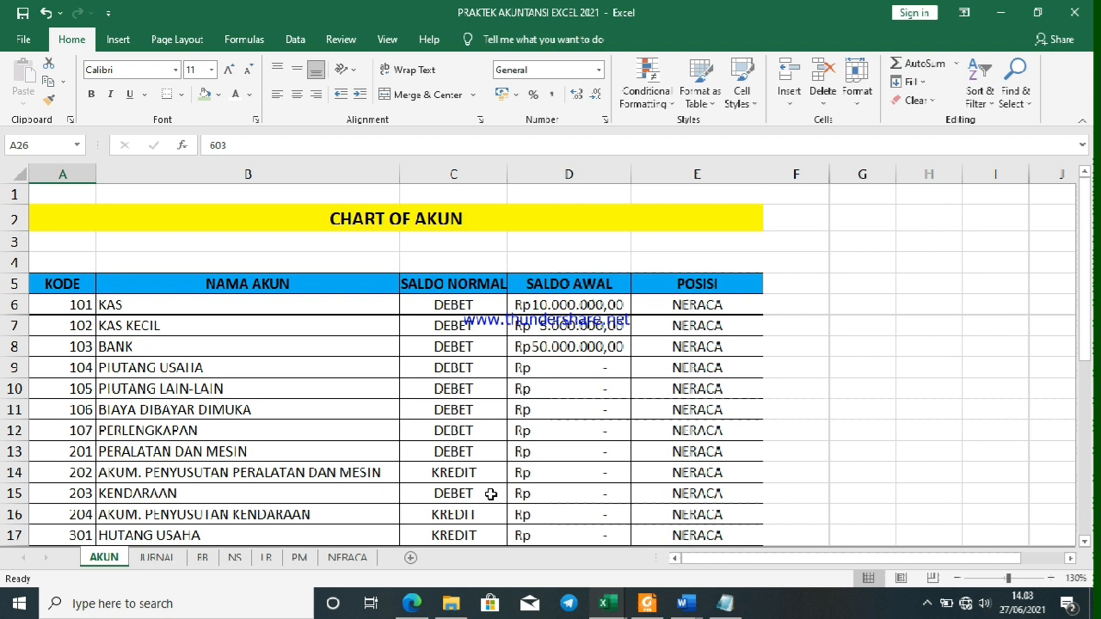
pyautogui.click(817, 465)
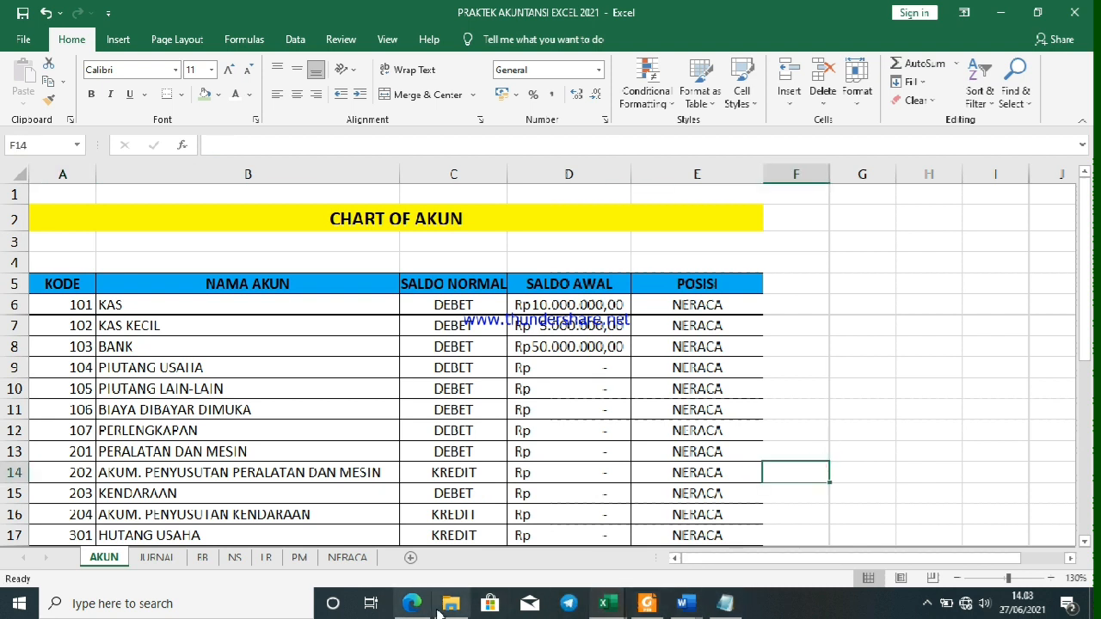
pyautogui.click(927, 603)
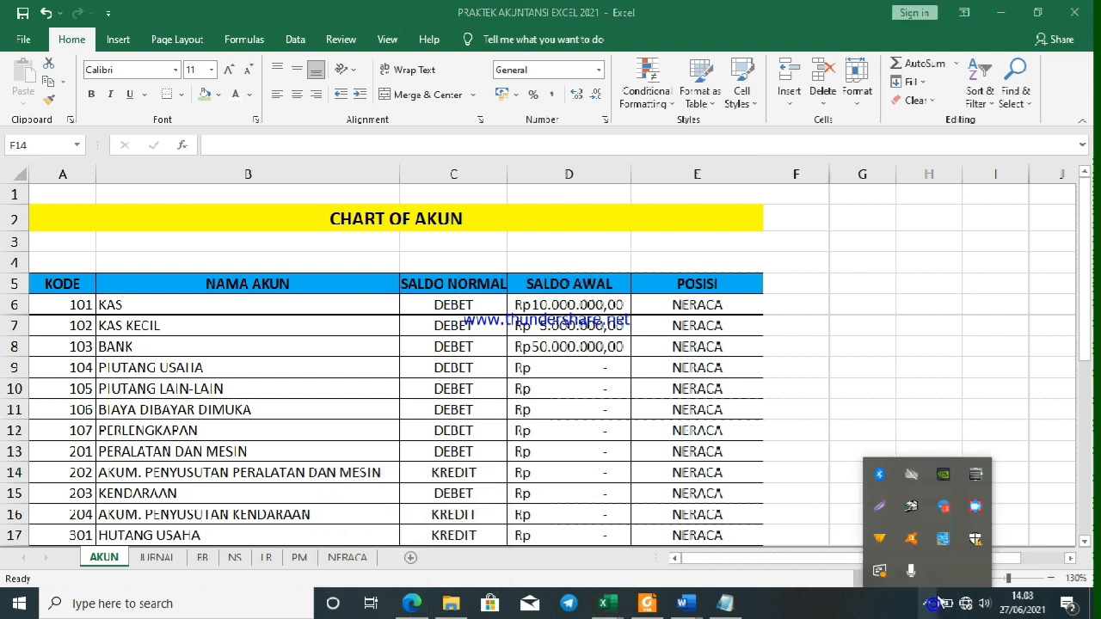
pyautogui.click(975, 509)
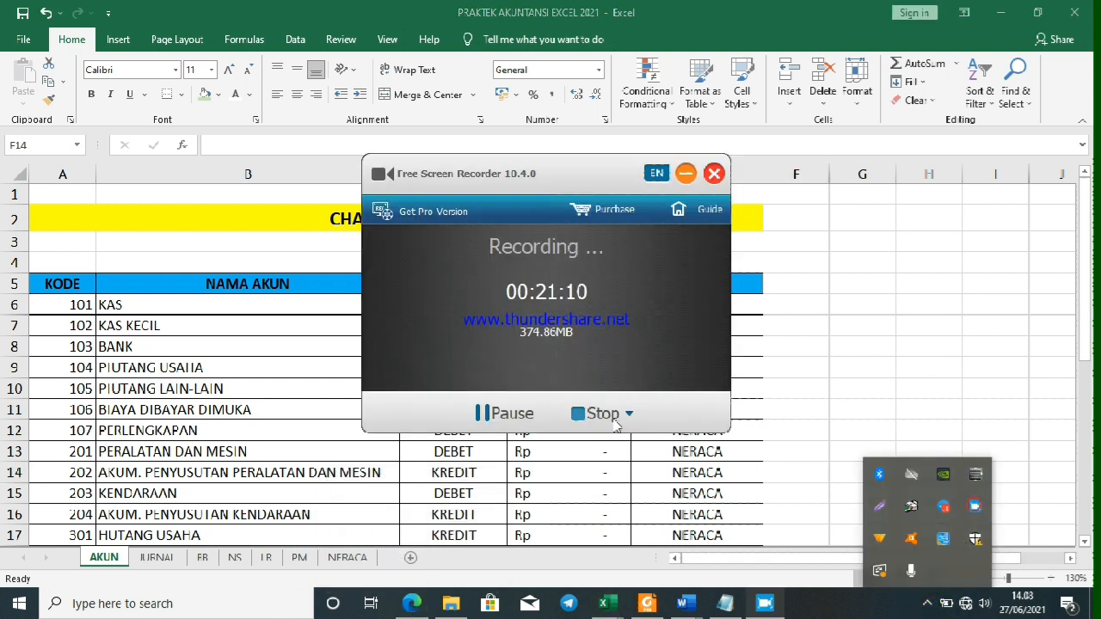